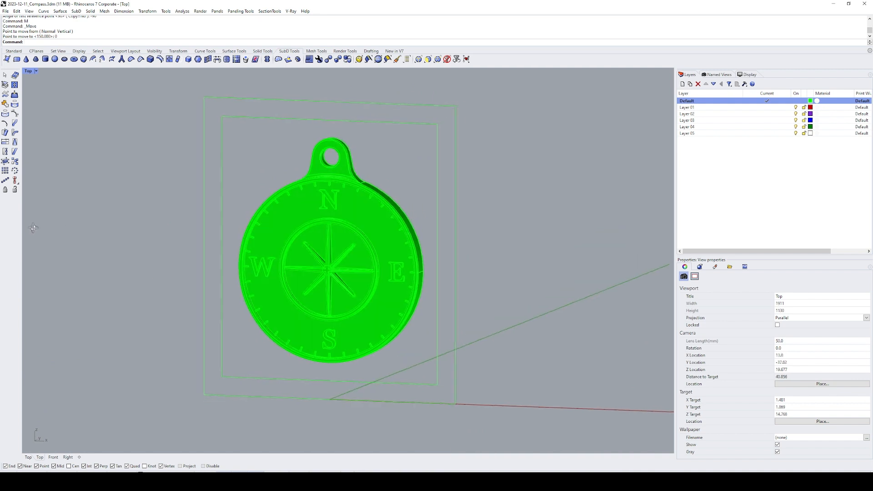
- Draw a circle with a 10 mm radius centred on the origin, 0
scroll(297, 253, down, 4)
right_drag(358, 244, 305, 235)
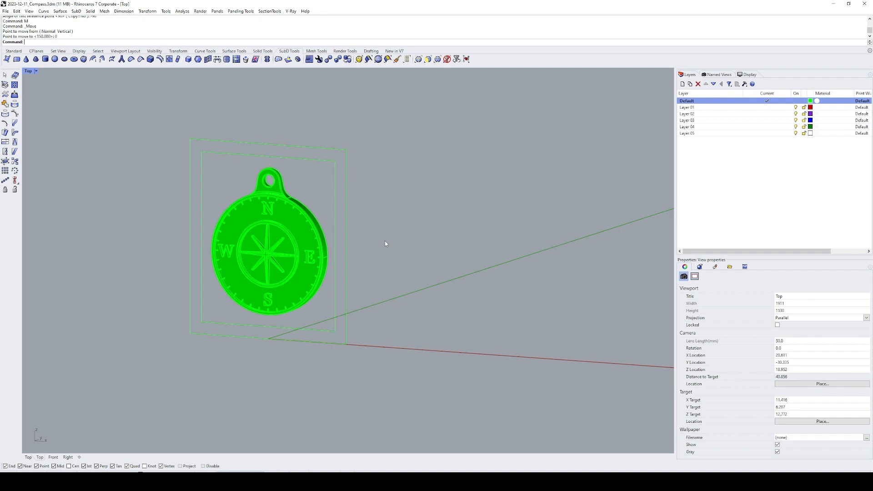
key(Return)
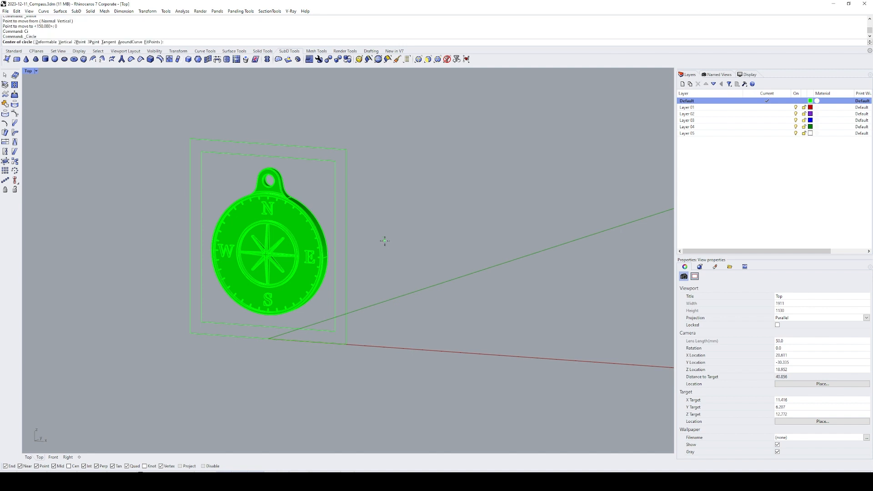
ctrl+shift+right_drag(384, 241, 409, 273)
text(0)
key(Return)
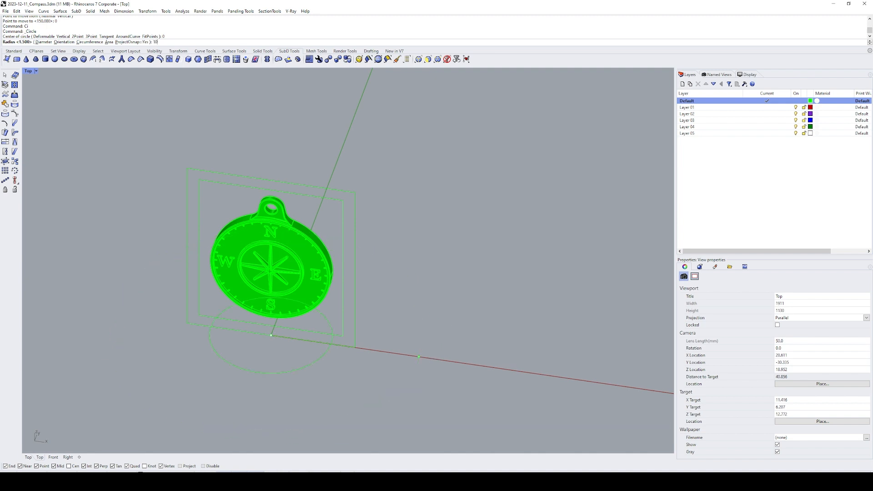
text(10)
key(Return)
- Move the new circle 50 mm along the red X axis, clear of the compass, and frame it in the view
text(SelL)
key(Return)
text(M)
key(Return)
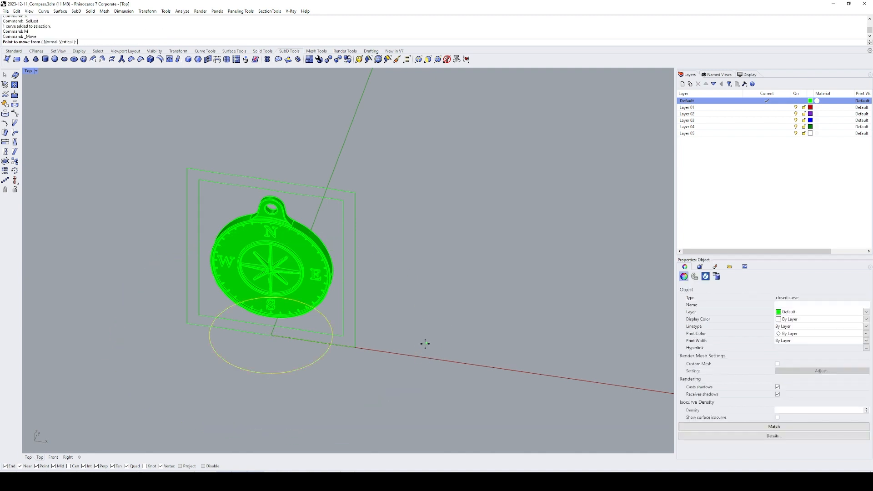
click(400, 353)
text(50)
key(Return)
text(ZS)
key(Return)
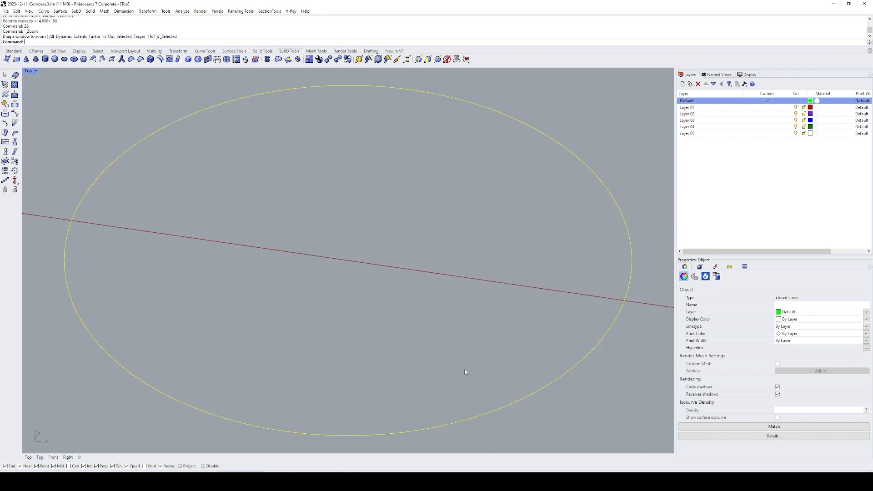
- Offset the moved circle 0.5 mm inward
drag(533, 264, 468, 306)
scroll(468, 306, down, 3)
text(O)
key(Return)
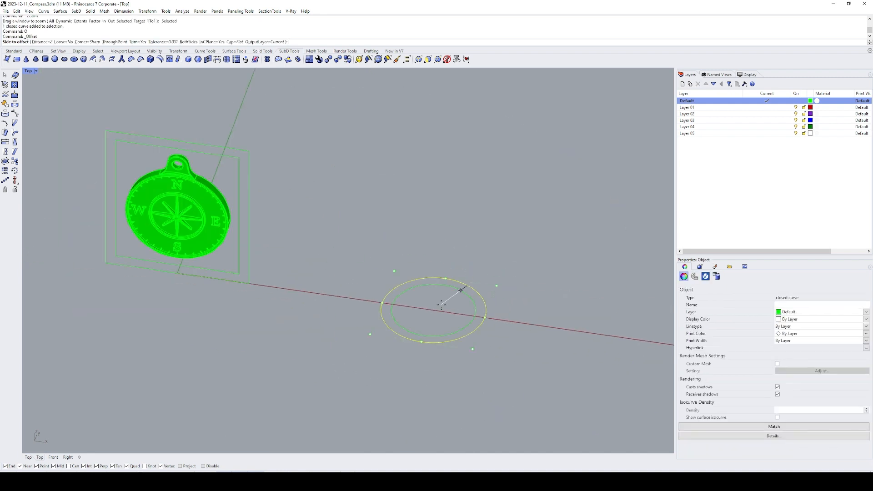
text(.5)
key(Return)
click(444, 293)
- Measure the radius of the ring around the compass rose on the existing pendant
right_drag(287, 222, 353, 245)
scroll(353, 246, up, 6)
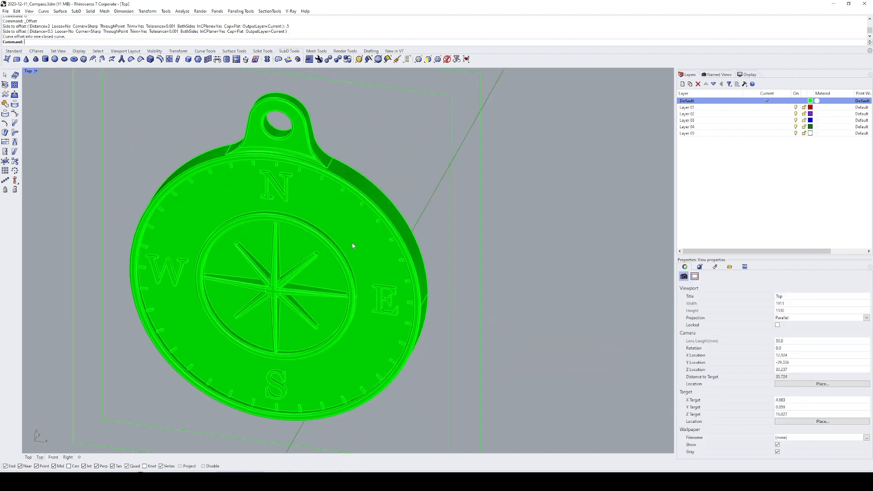
text(Radius)
key(Return)
scroll(345, 245, up, 3)
click(331, 244)
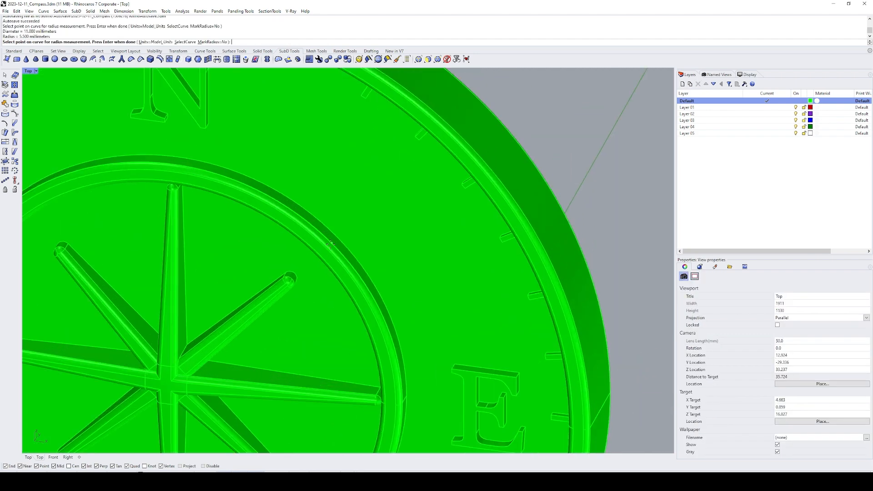
scroll(330, 244, down, 8)
key(Return)
- Offset the outer circle 4.5 mm inward to outline the inner ring
right_drag(556, 289, 460, 258)
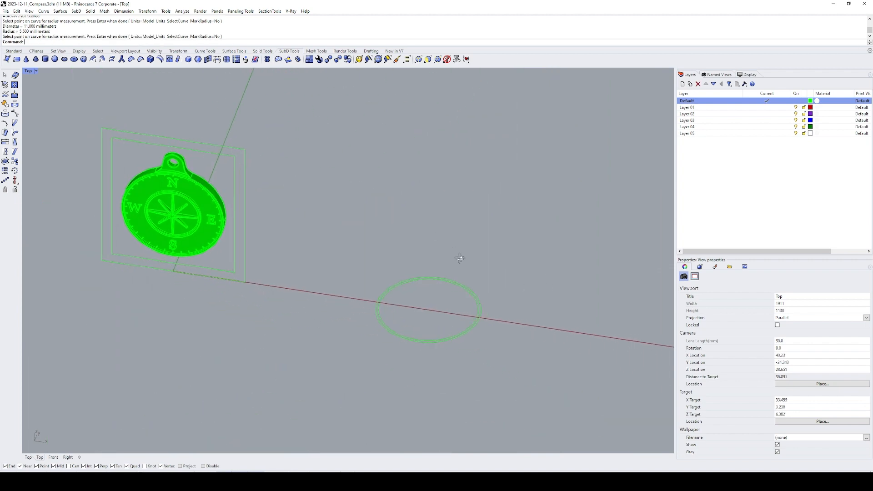
click(476, 296)
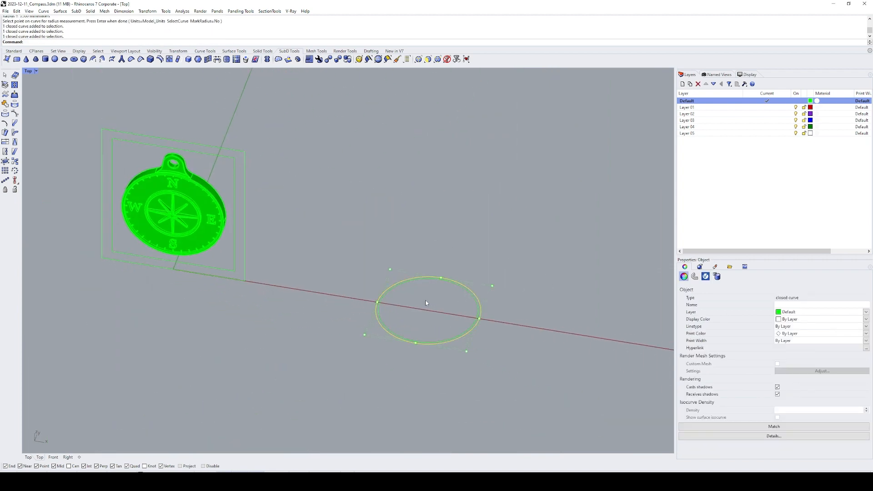
text(O)
key(Return)
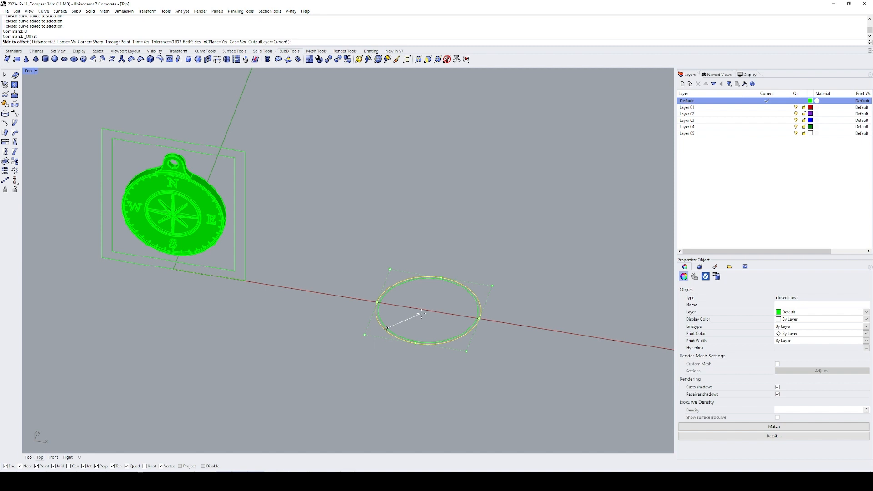
text(4.5)
key(Return)
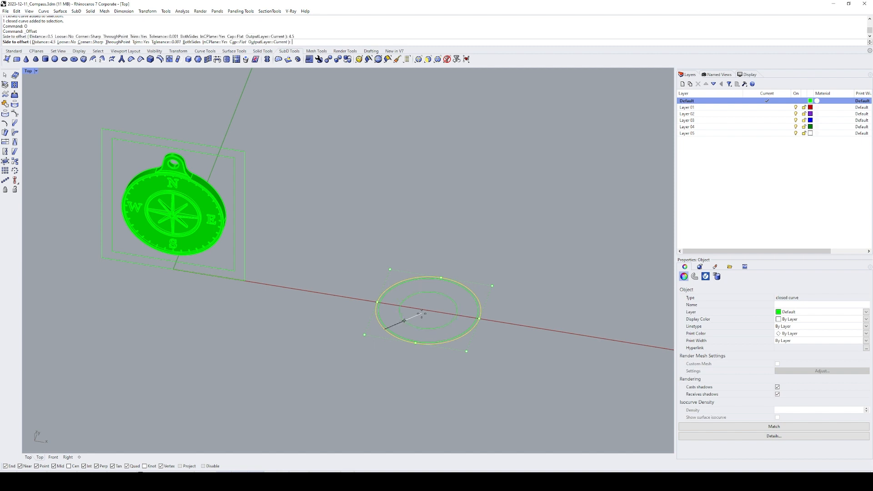
scroll(422, 314, up, 4)
click(430, 310)
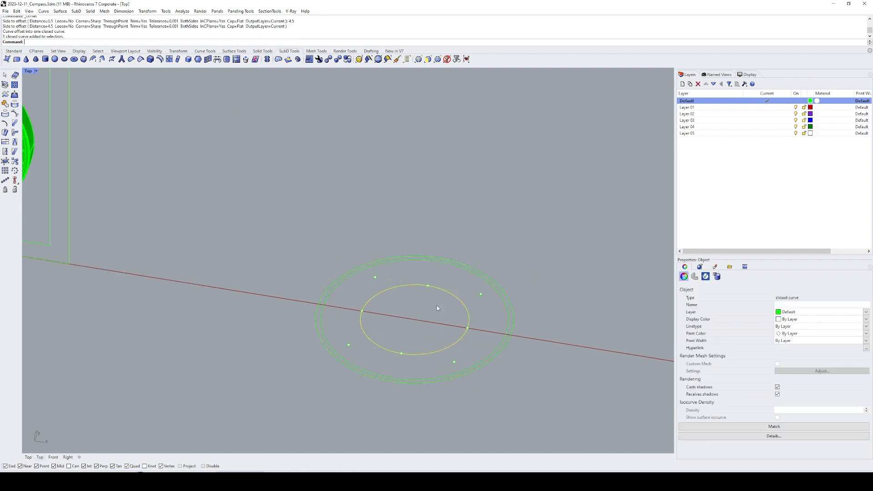
- Offset the new inner ring circle 0.5 mm inward
text(O)
key(Return)
text(.5)
key(Return)
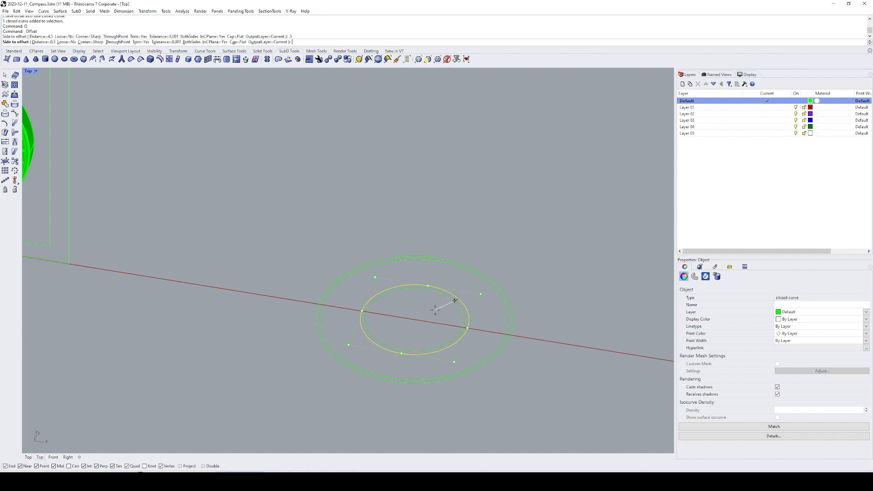
click(438, 304)
- Extrude the outermost circle 2 mm downward as an open surface wall
shift+right_drag(500, 261, 462, 225)
right_drag(440, 254, 482, 266)
click(475, 274)
text(EC)
key(Return)
text(2)
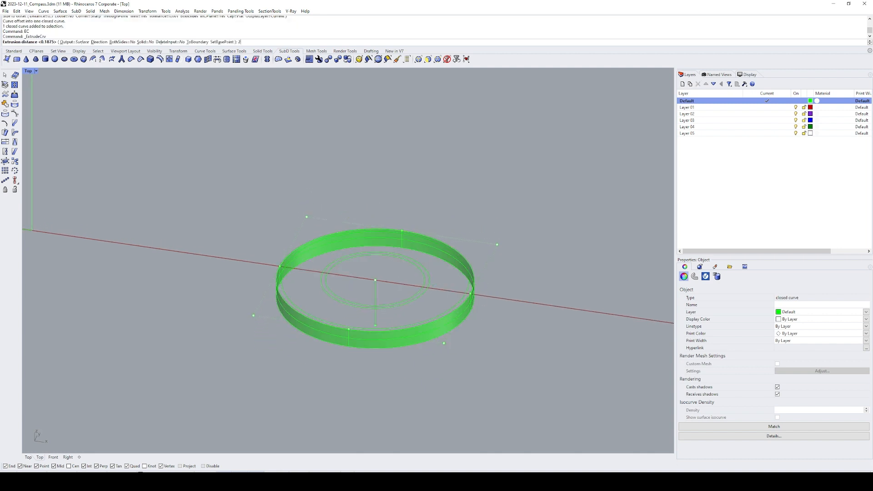
key(Return)
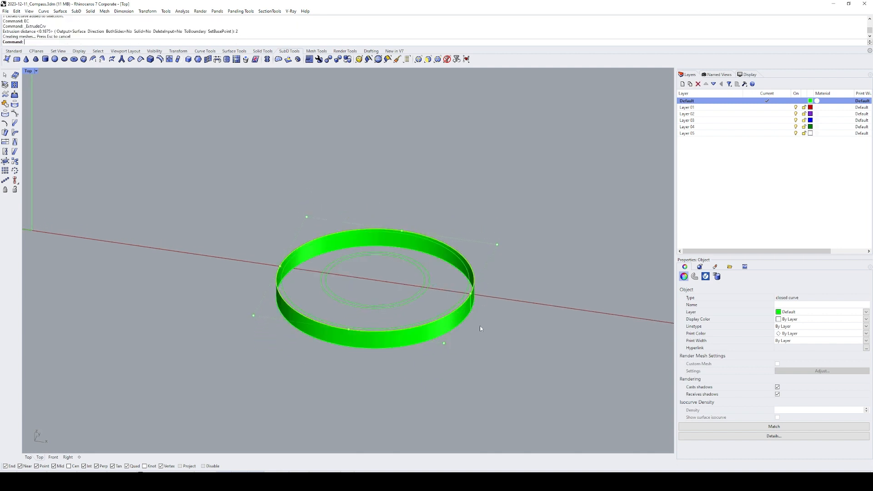
- Cap the extruded outer wall and explode the capped solid into separate surfaces
click(454, 294)
scroll(454, 294, up, 2)
click(421, 286)
click(508, 304)
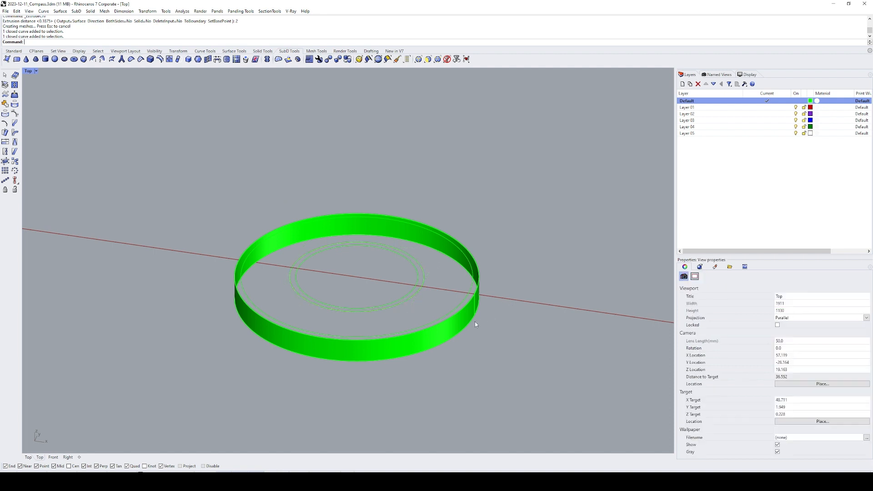
click(465, 323)
text(EA)
key(Return)
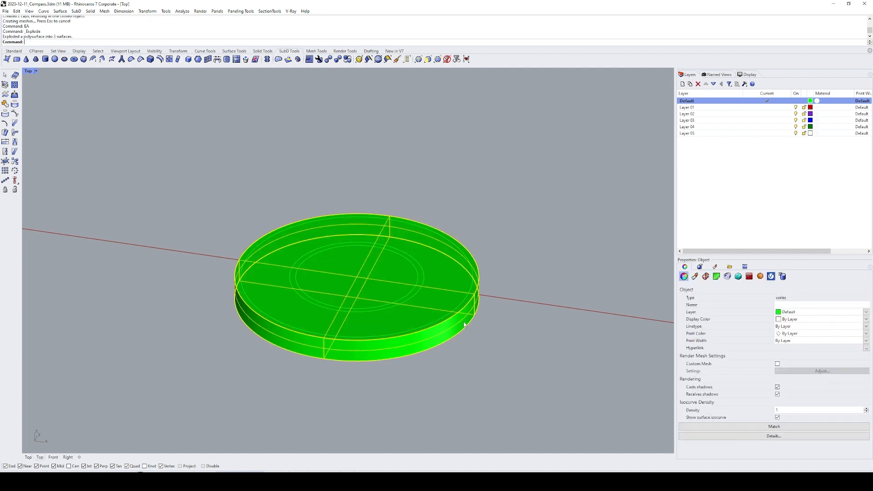
- Join the outer wall with the bottom face and delete the top cap
ctrl+click(442, 277)
text(J)
key(Return)
click(429, 282)
text(E)
key(Return)
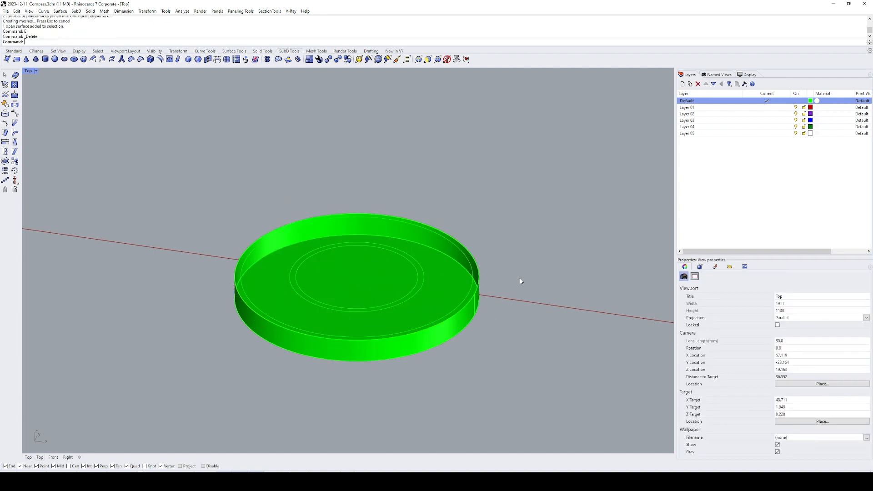
- Measure the distance across the ring around the compass rose on the existing pendant
shift+right_drag(520, 279, 404, 275)
scroll(404, 271, down, 2)
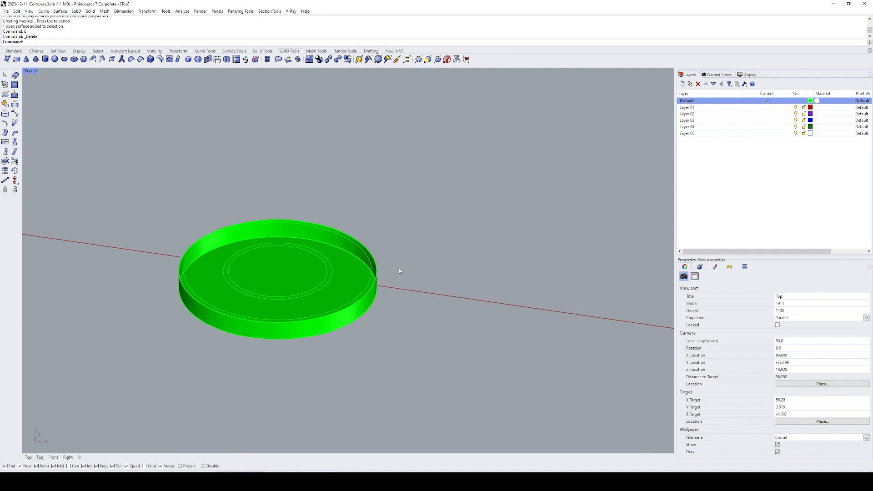
scroll(408, 268, down, 2)
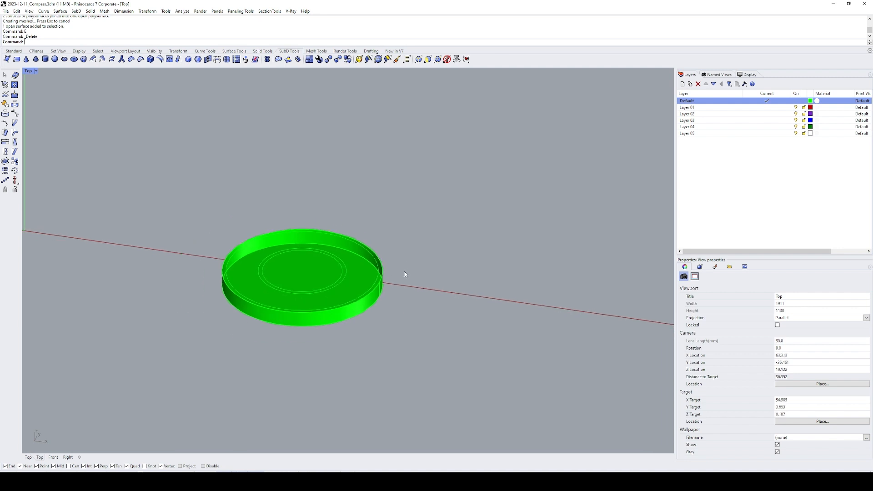
shift+right_drag(342, 257, 419, 274)
shift+right_drag(285, 247, 271, 224)
scroll(275, 203, up, 8)
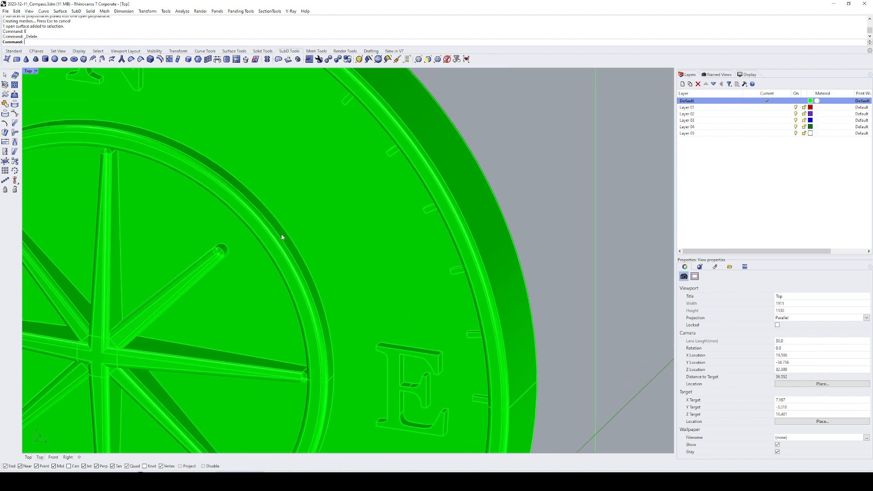
text(d)
key(Return)
click(279, 240)
click(287, 235)
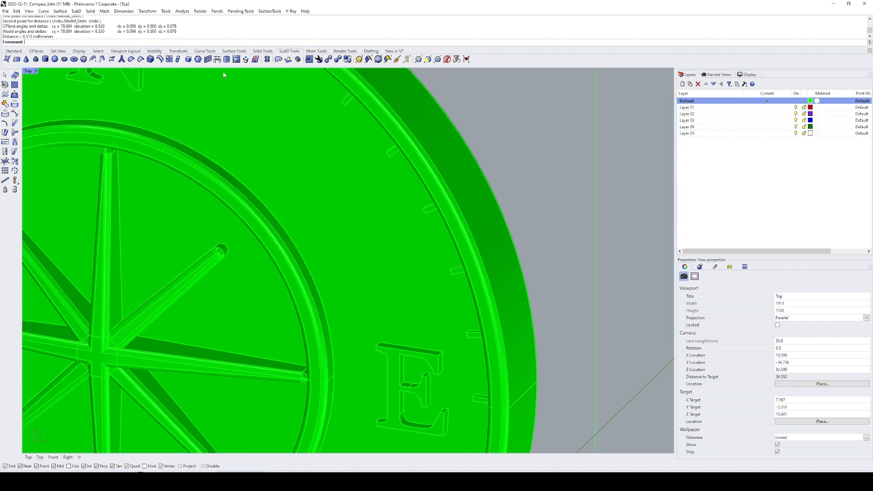
- Create a planar surface between the two inner ring circles and delete those curves
scroll(300, 128, down, 12)
shift+right_drag(537, 238, 260, 197)
scroll(498, 351, up, 4)
click(489, 338)
shift+click(483, 337)
shift+right_drag(491, 319, 481, 318)
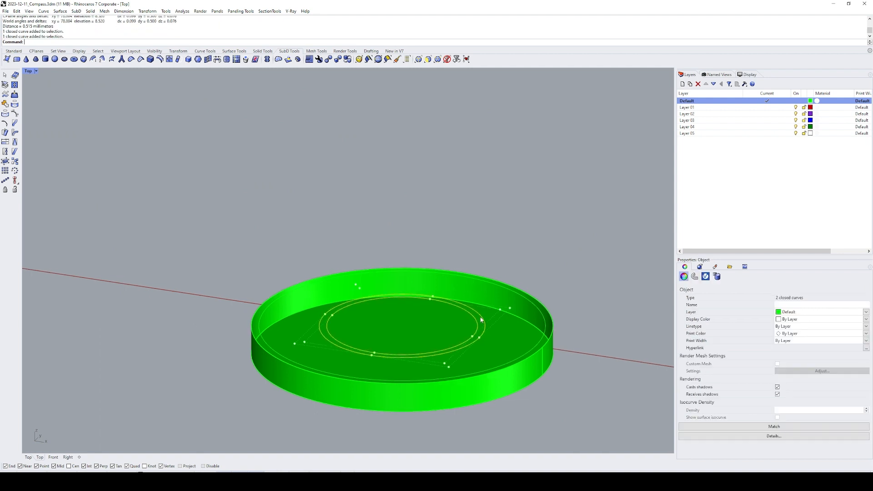
text(P)
key(Return)
- Extrude the flat ring surface 0.5 mm downward into a solid and delete the source surface
text(sl)
key(Return)
text(ES)
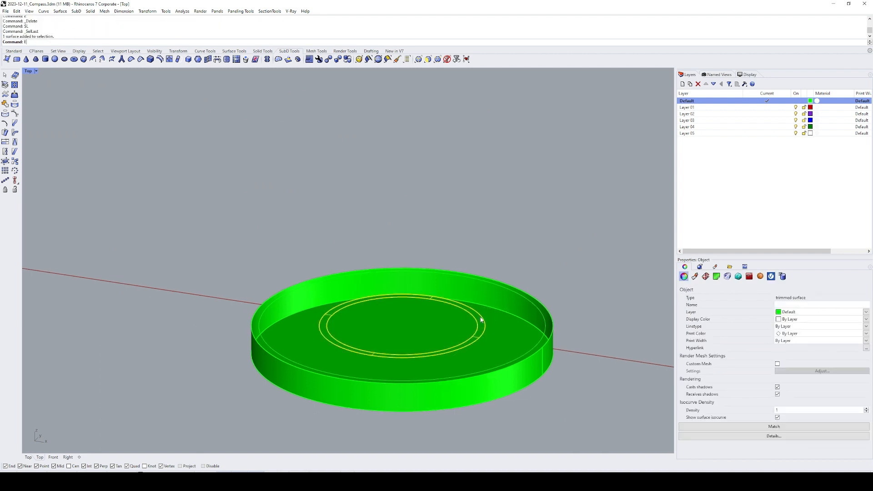
key(Return)
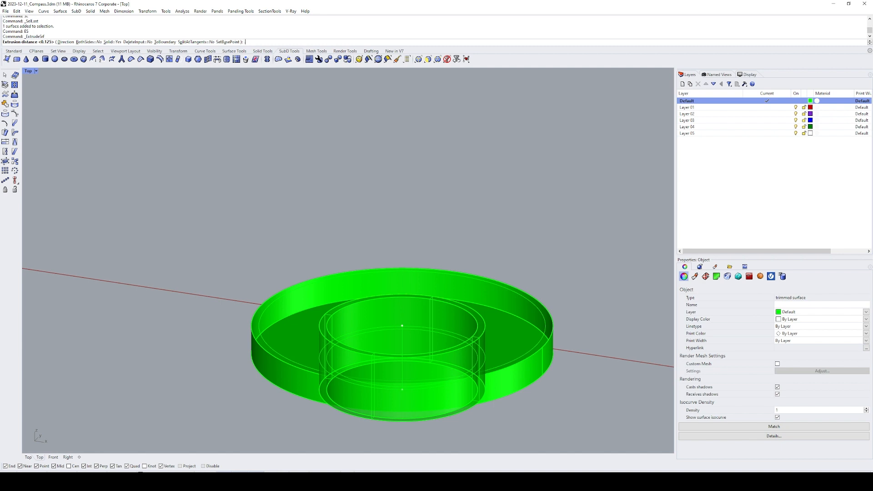
text(.5)
key(Return)
text(E)
key(Return)
- Create a planar rim surface between the two outer circles and delete the outermost circle, keeping the inner one
shift+right_drag(533, 331, 528, 286)
click(526, 287)
shift+click(537, 289)
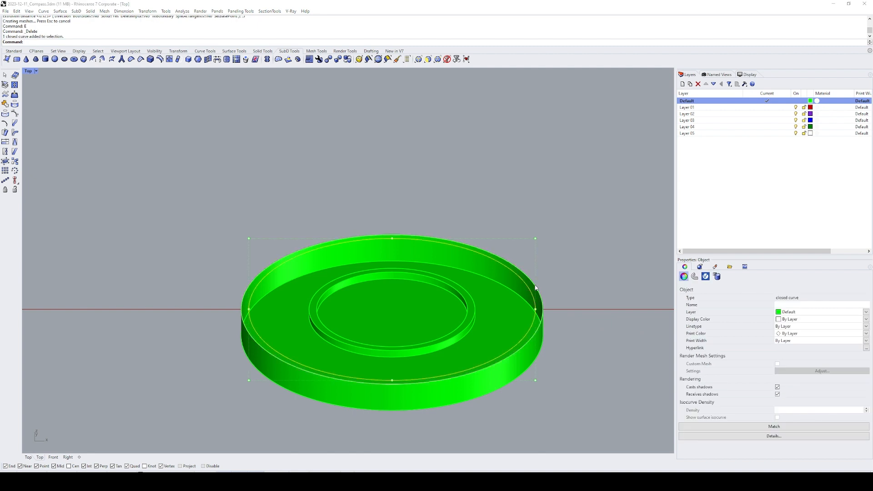
key(Return)
key(ctrl+z)
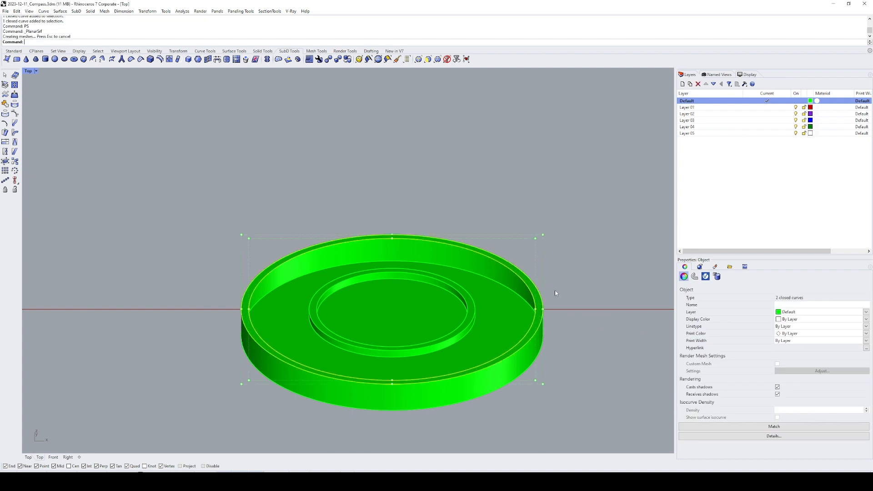
ctrl+click(532, 291)
text(E)
key(Return)
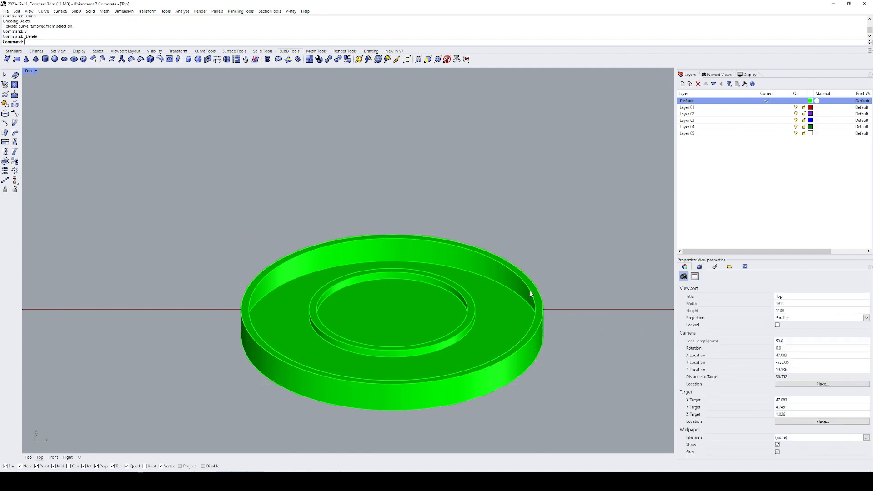
click(529, 292)
text(E)
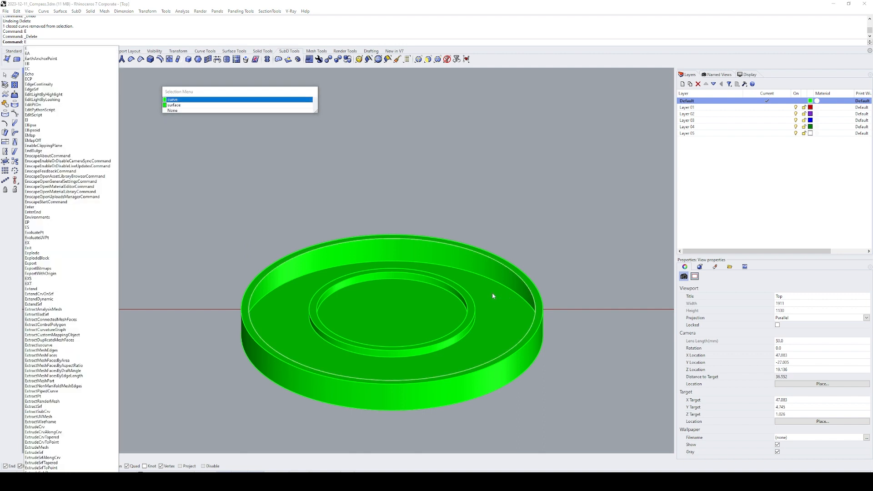
key(Escape)
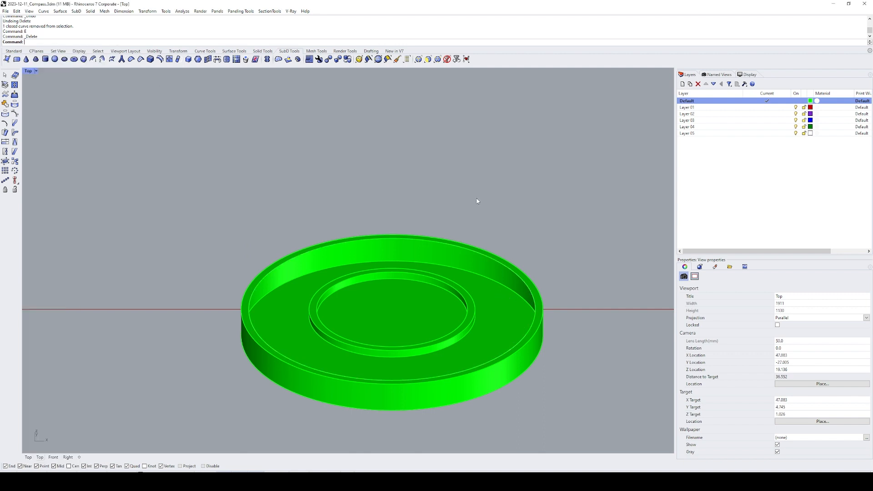
- Extrude the rim's inner circle downward to the level of the small ring's lower edge
click(516, 273)
right_click(514, 274)
text(EC)
key(Return)
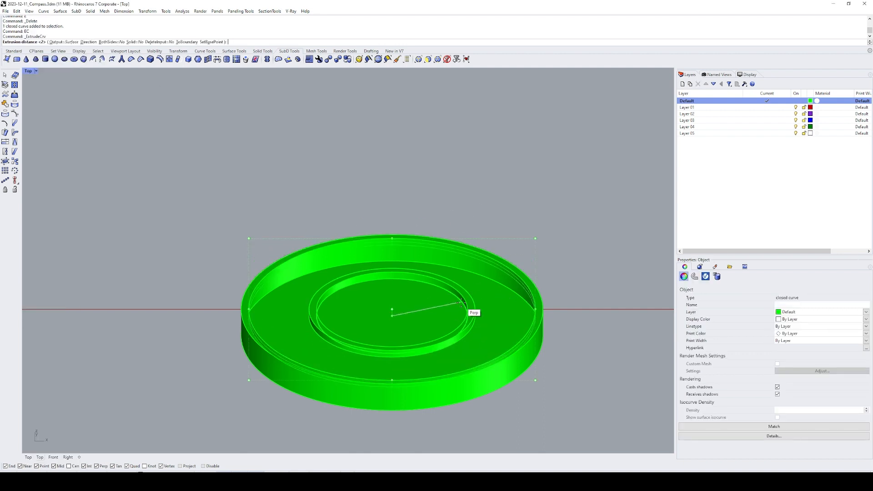
click(462, 303)
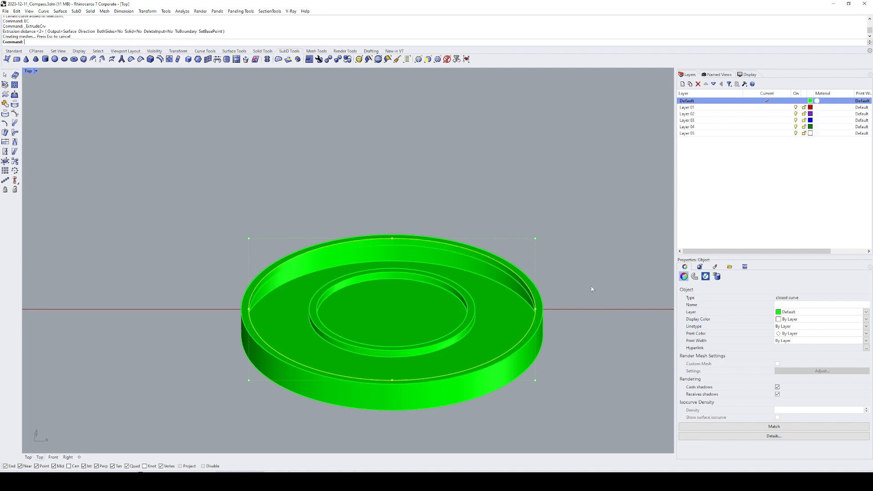
- Delete the rim's inner circle curve and join the flat rim surface, its inner wall and the outer shell
click(521, 280)
key(Delete)
click(522, 282)
shift+click(520, 277)
text(J)
key(Return)
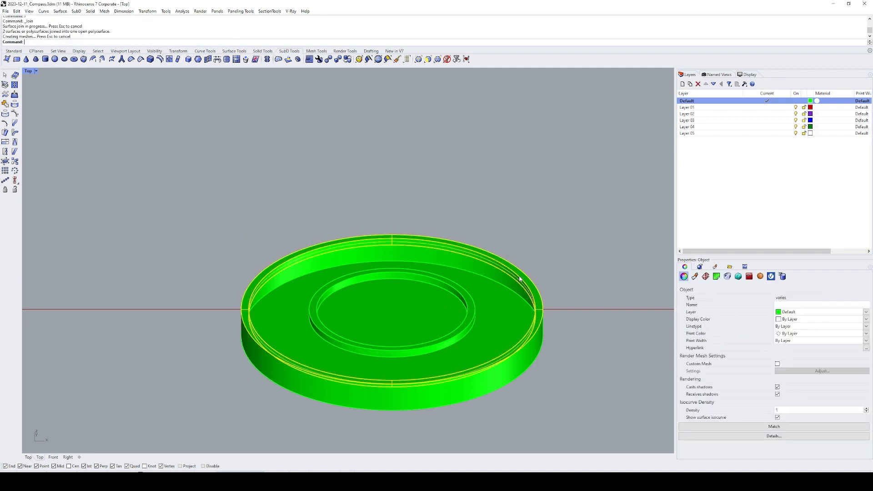
shift+click(526, 276)
text(J)
key(Return)
right_drag(548, 279, 544, 252)
click(571, 266)
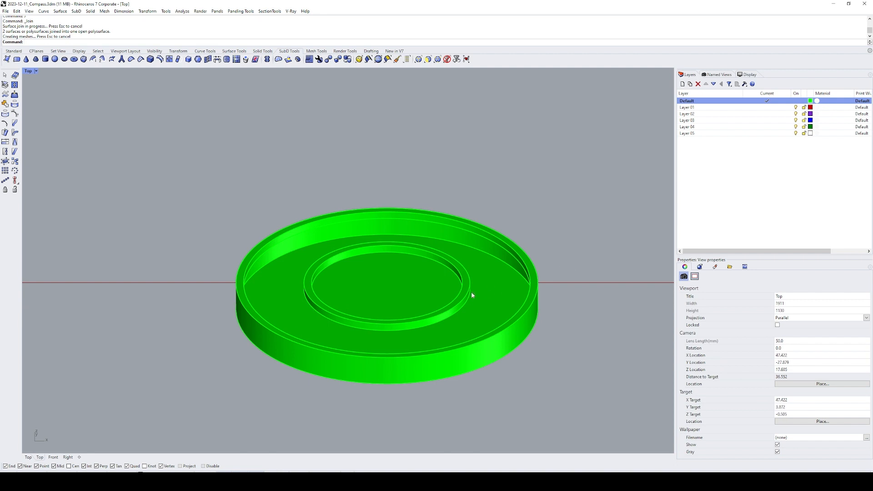
- Create a planar surface closing the floor inside the small ring from its lower inner edge
click(460, 276)
key(Escape)
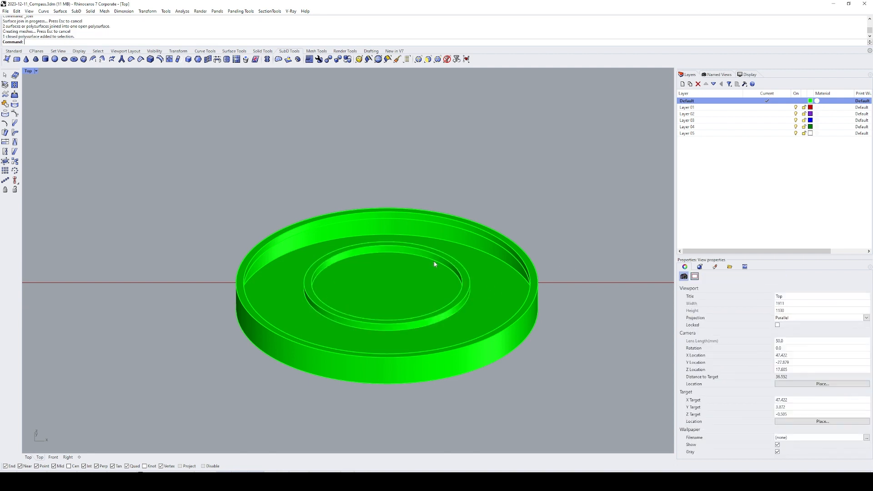
ctrl+shift+click(434, 261)
key(Return)
text(PS)
key(Return)
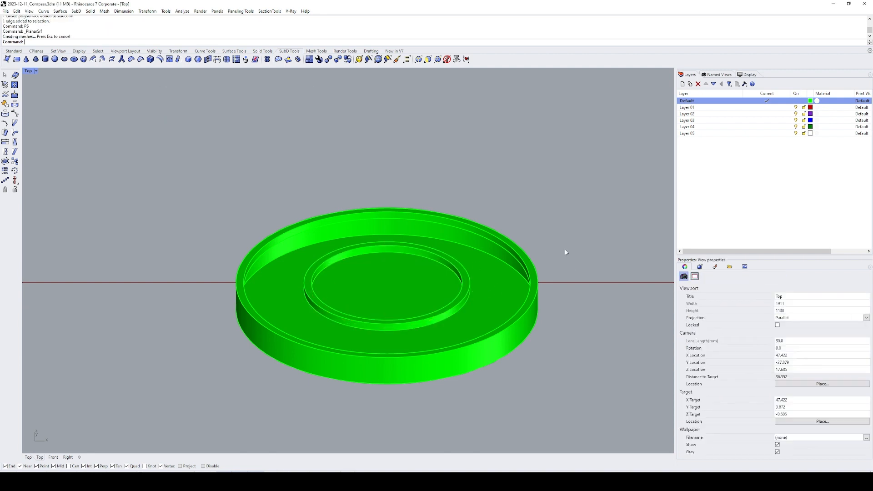
- Create a planar floor between the small ring's lower outer edge and the rim's inner wall, and join all the compass parts
ctrl+shift+click(477, 301)
key(Return)
ctrl+shift+click(502, 260)
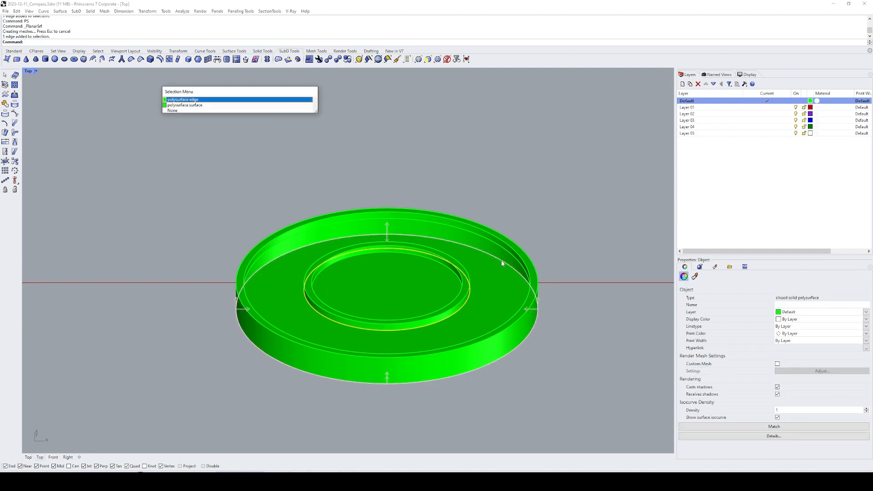
key(Escape)
key(Escape)
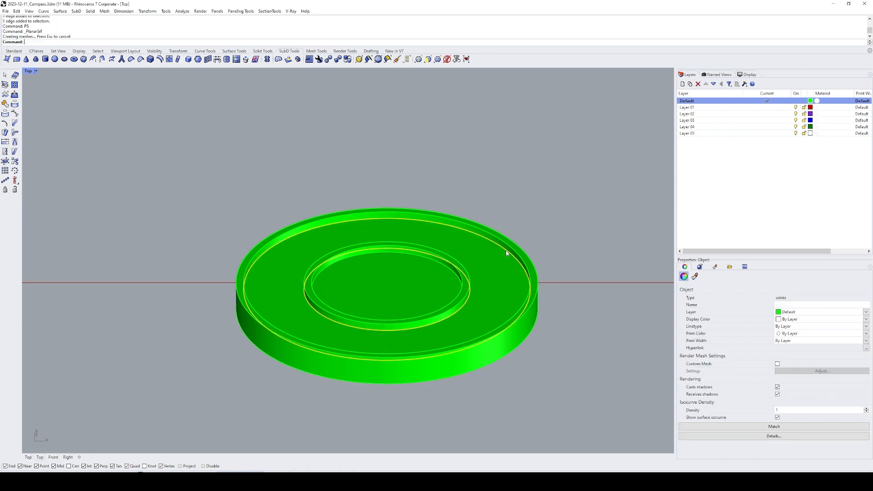
drag(590, 206, 212, 387)
key(ctrl+j)
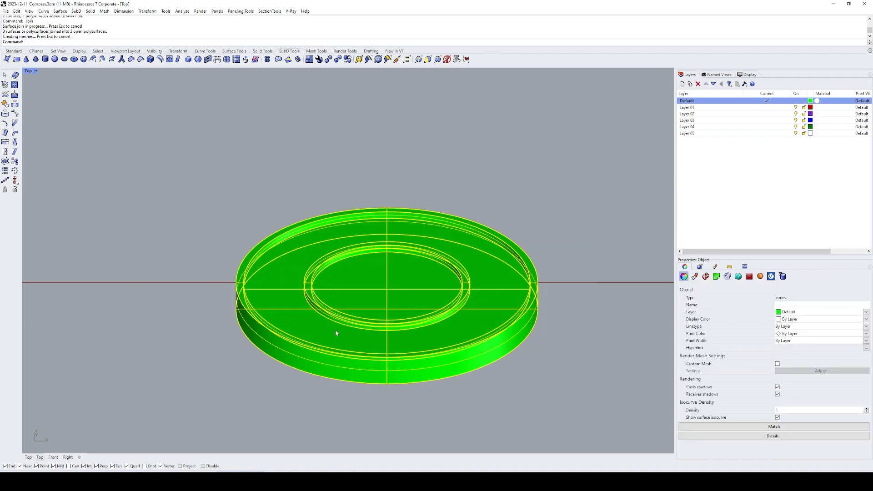
click(568, 266)
click(497, 278)
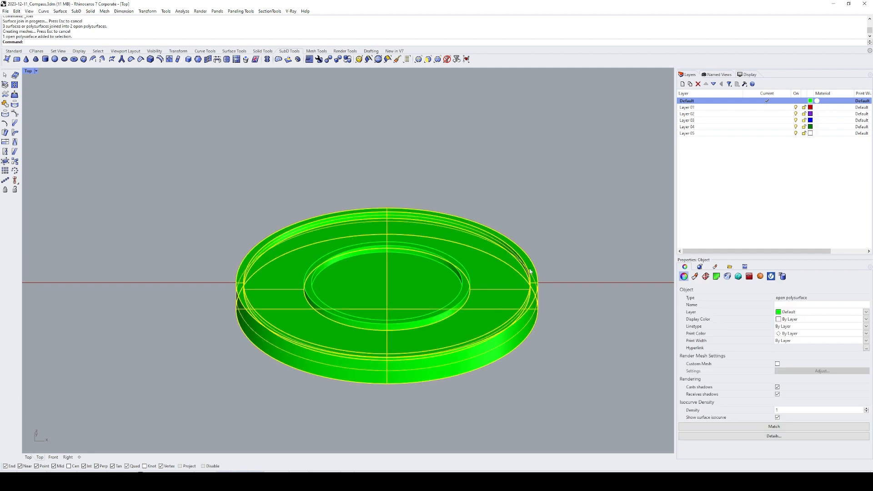
key(Delete)
key(ctrl+z)
- Try to join the shell, the small ring and the inner floor surface into one polysurface
drag(592, 232, 367, 299)
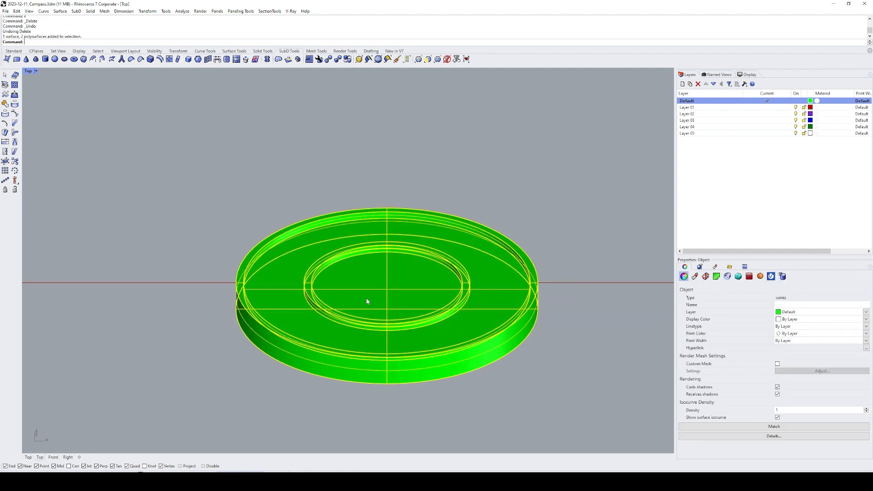
key(ctrl+j)
key(Escape)
- Examine the shell, small ring and inner floor to see which pieces are still separate
ctrl+shift+right_drag(484, 282, 386, 264)
click(484, 269)
scroll(440, 306, up, 9)
click(432, 296)
scroll(434, 292, down, 8)
click(386, 283)
key(Escape)
click(424, 289)
- Move the small ring 50 mm along the X axis, clear of the compass body
click(443, 253)
right_drag(458, 271, 436, 272)
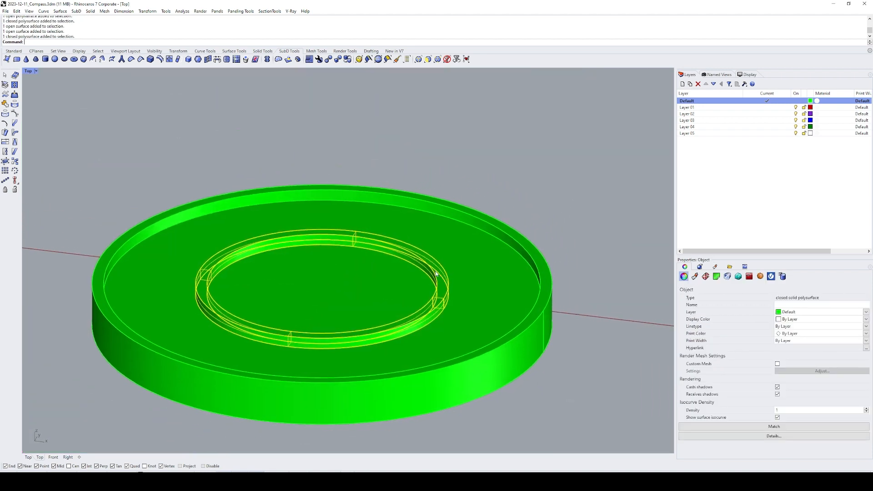
scroll(430, 282, down, 12)
text(m)
key(Return)
click(448, 358)
click(503, 367)
- Delete the flat underside face of the moved ring, leaving its other faces in place
text(zs)
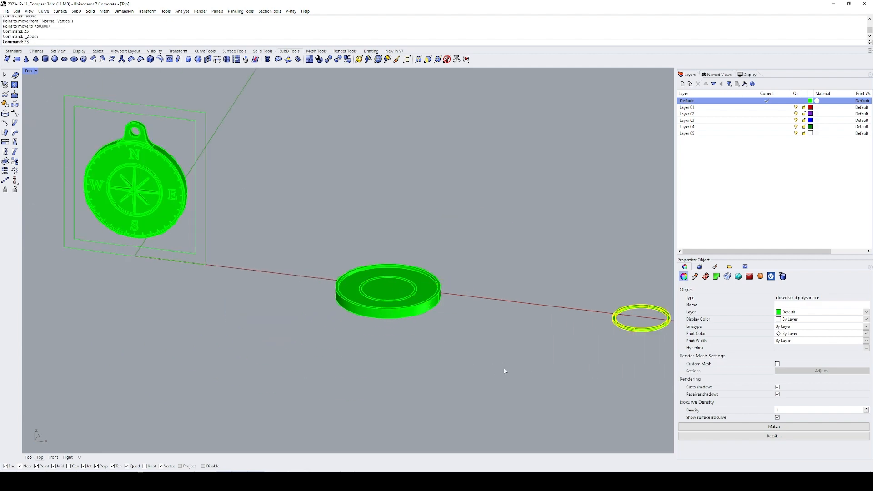
key(Return)
ctrl+shift+right_drag(478, 334, 499, 326)
key(Escape)
ctrl+shift+click(396, 176)
text(e)
key(Return)
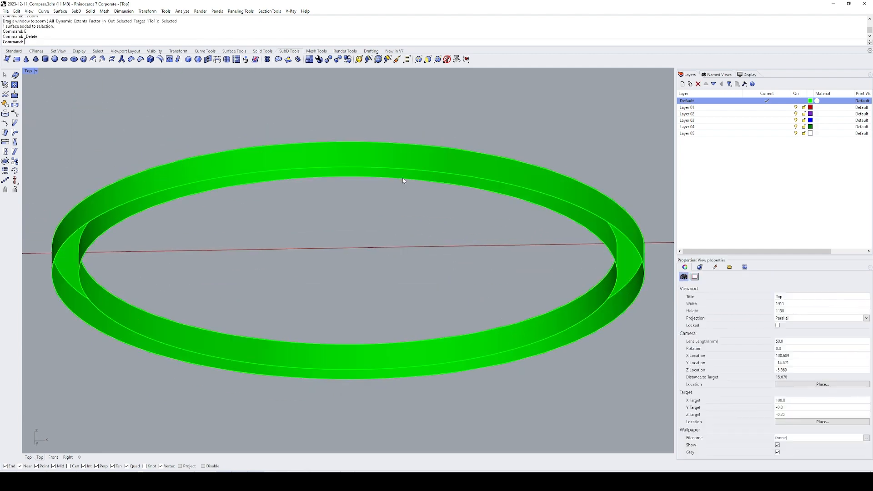
- Move the open ring 50 mm back along the X axis into the compass body
click(402, 178)
scroll(386, 223, down, 6)
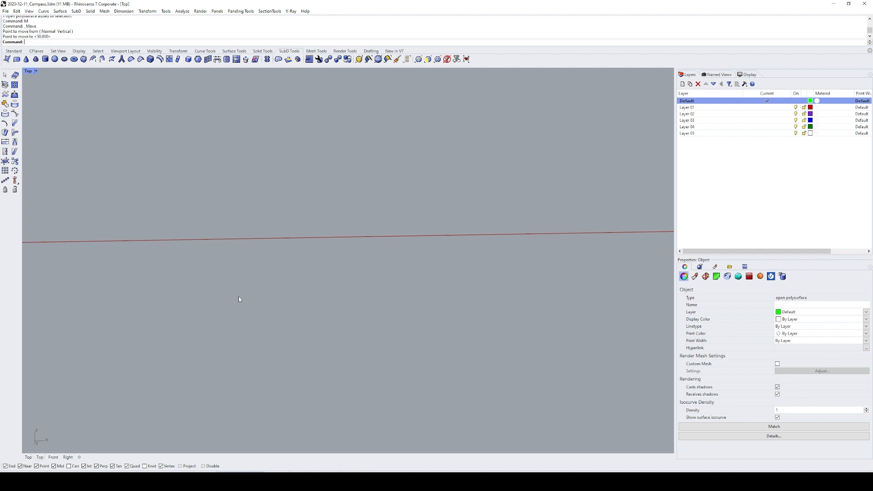
text(zs)
key(Return)
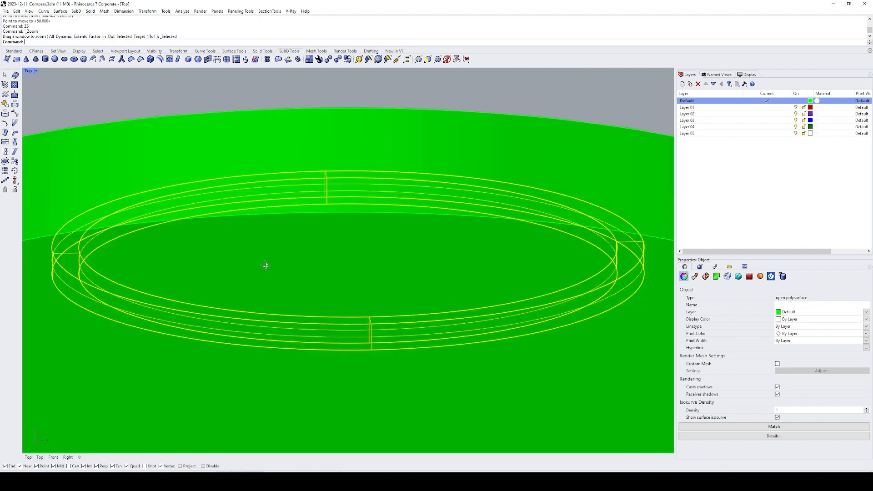
- Join the open ring, the inner floor surface and the compass shell into one closed polysurface
ctrl+shift+right_drag(258, 321, 248, 321)
scroll(258, 295, down, 12)
drag(521, 187, 206, 358)
key(ctrl+j)
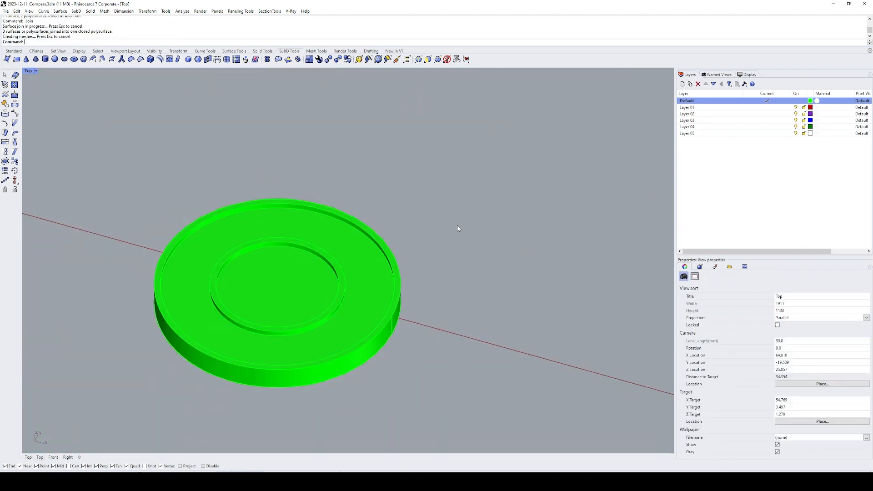
ctrl+shift+right_drag(458, 226, 617, 226)
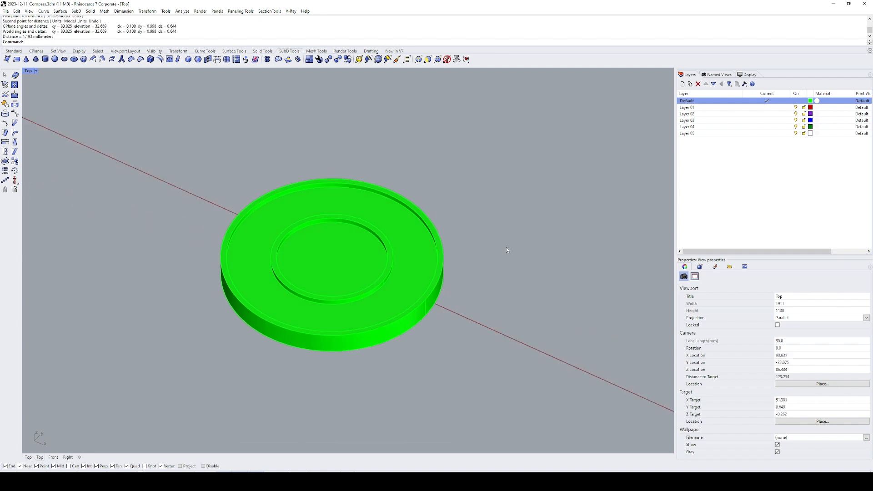
- Duplicate the small ring's lower inner edge as a separate closed curve
right_drag(390, 239, 334, 222)
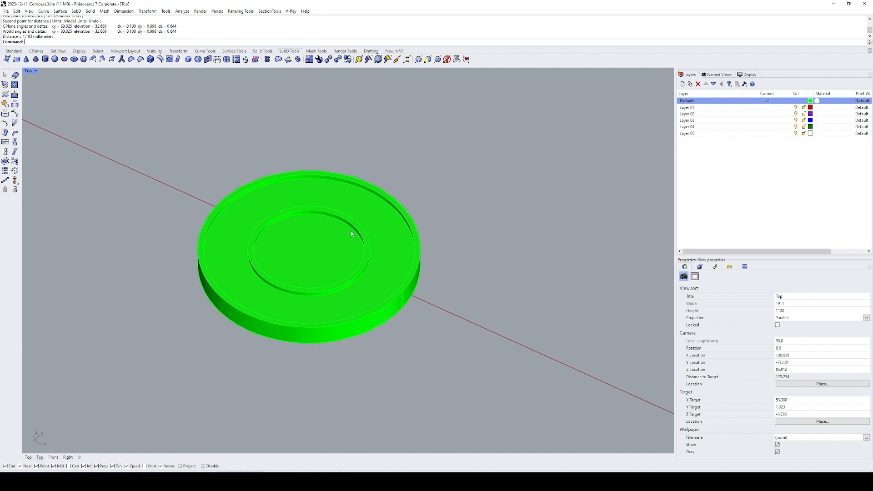
text(DE)
key(Return)
click(336, 222)
scroll(340, 225, up, 3)
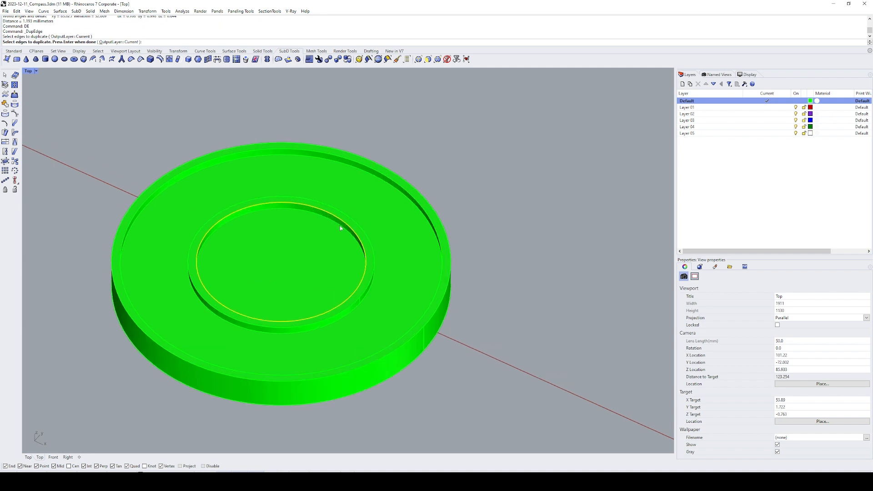
ctrl+click(346, 222)
scroll(345, 229, up, 2)
click(344, 228)
key(Return)
- Move the duplicated circle 50 mm along the X axis, away from the compass body
scroll(341, 230, down, 10)
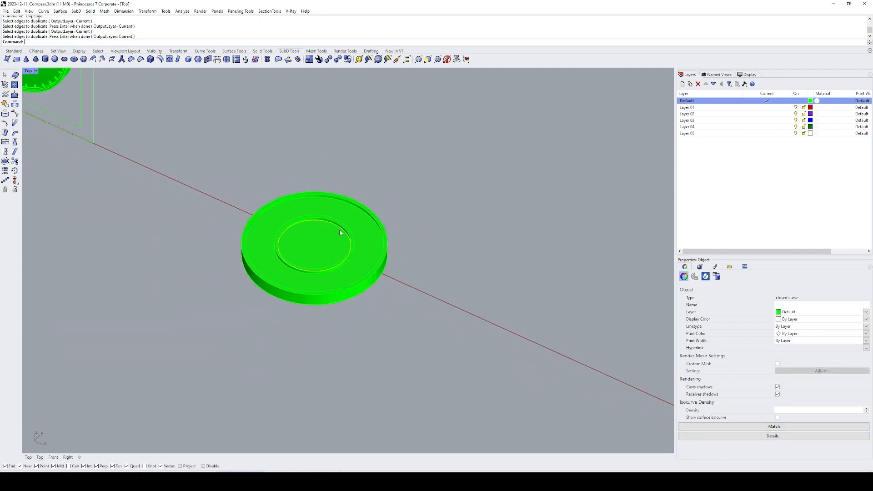
right_drag(388, 269, 359, 256)
text(M)
key(Return)
click(401, 280)
key(Return)
text(50)
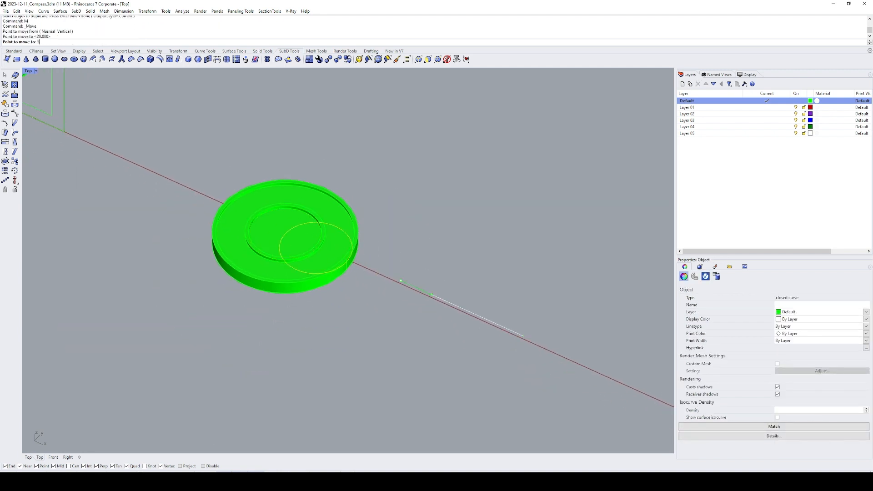
key(Return)
- In the top view, draw a straight vertical line across the circle's full diameter
text(ZS)
key(Return)
key(Escape)
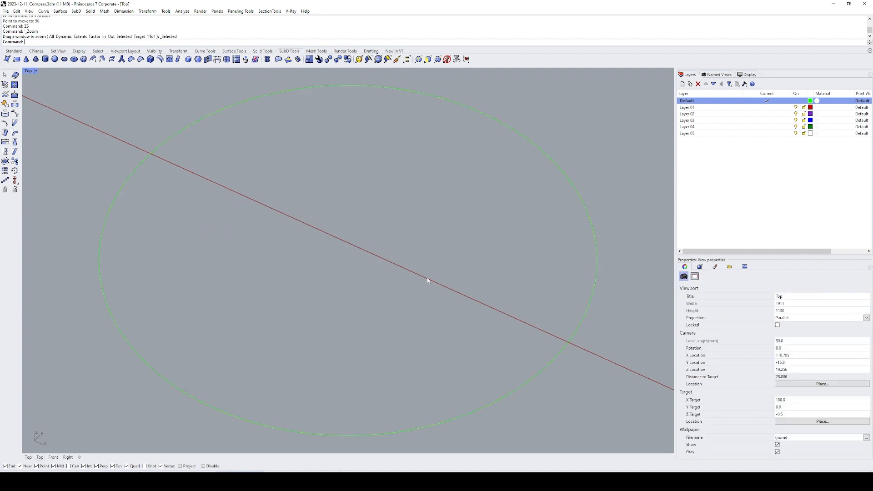
text(TOp)
key(Return)
scroll(389, 228, up, 5)
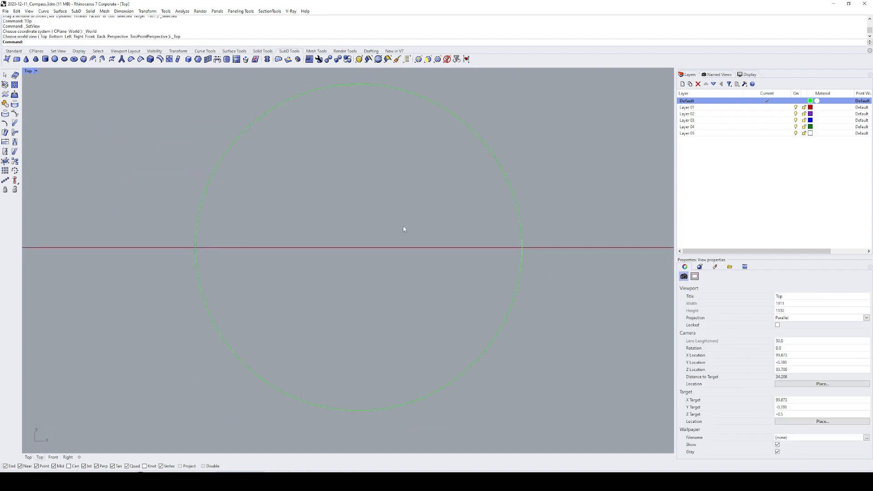
text(L)
key(Return)
click(330, 87)
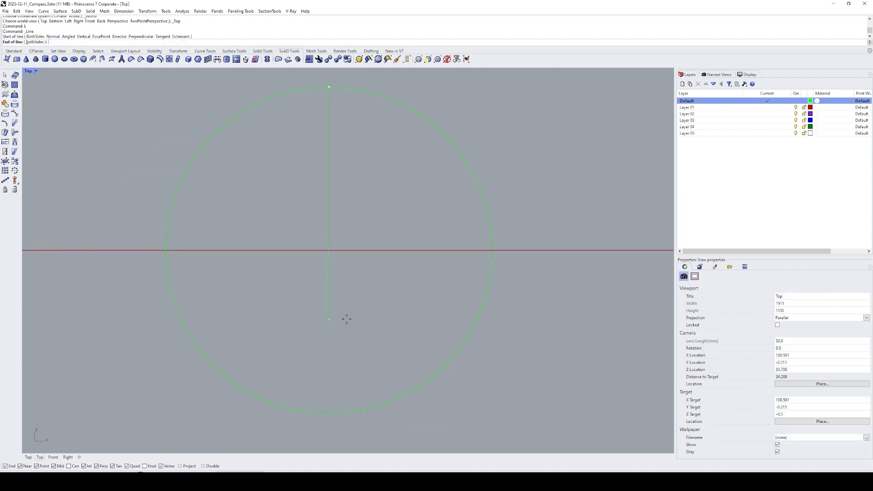
click(334, 410)
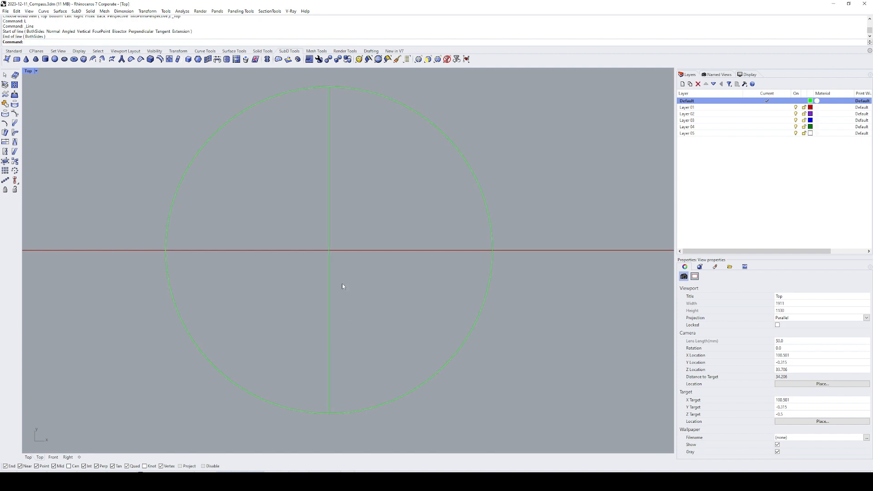
- Offset the diameter line 0.25 mm to both sides with flat caps and delete the original line
ctrl+shift+right_drag(342, 284, 381, 273)
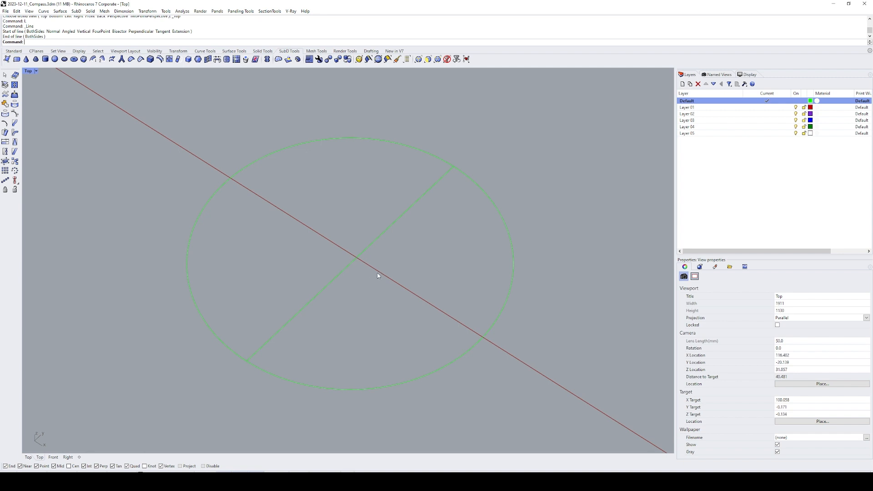
click(359, 256)
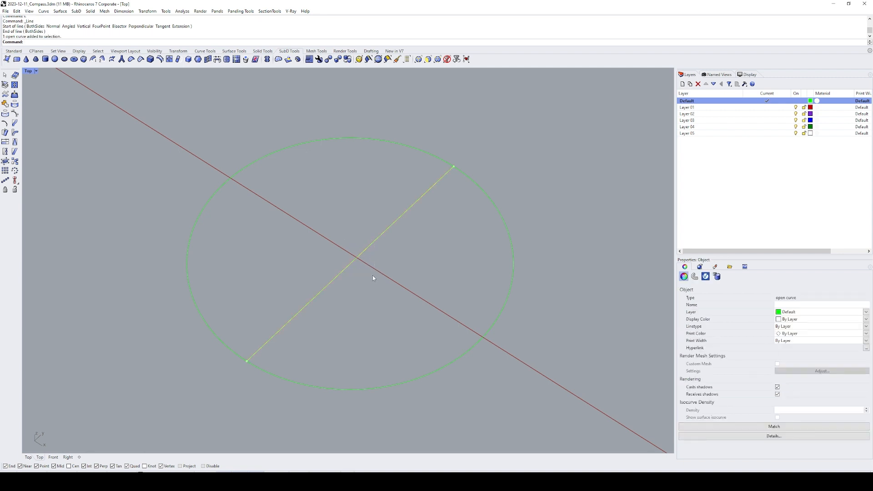
text(O)
key(Return)
text(b)
key(Return)
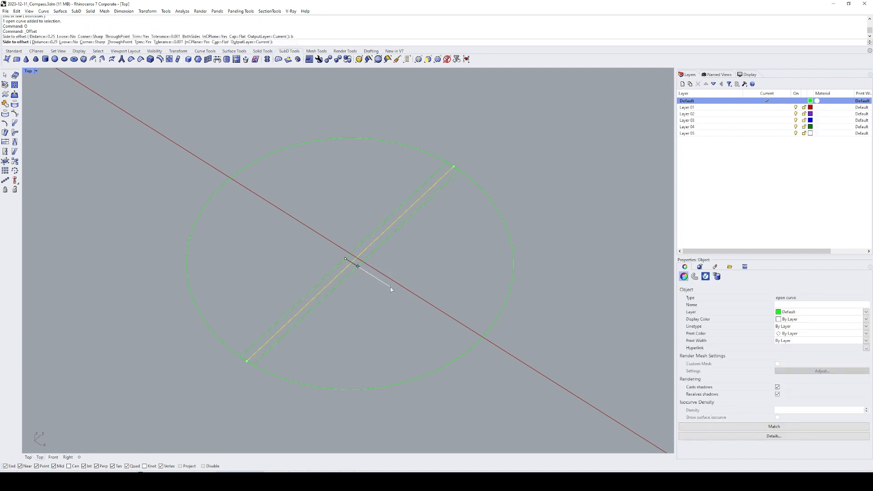
click(390, 287)
text(E)
key(Return)
- Extrude the narrow rectangle 1 mm upward as a one-sided solid and delete its profile curve
right_drag(403, 260, 413, 271)
drag(413, 271, 350, 238)
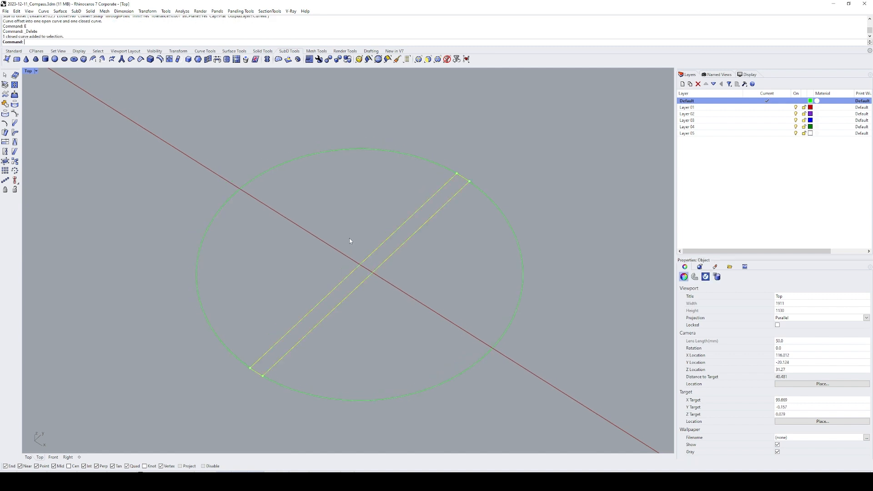
right_drag(380, 264, 364, 246)
text(EC)
key(Return)
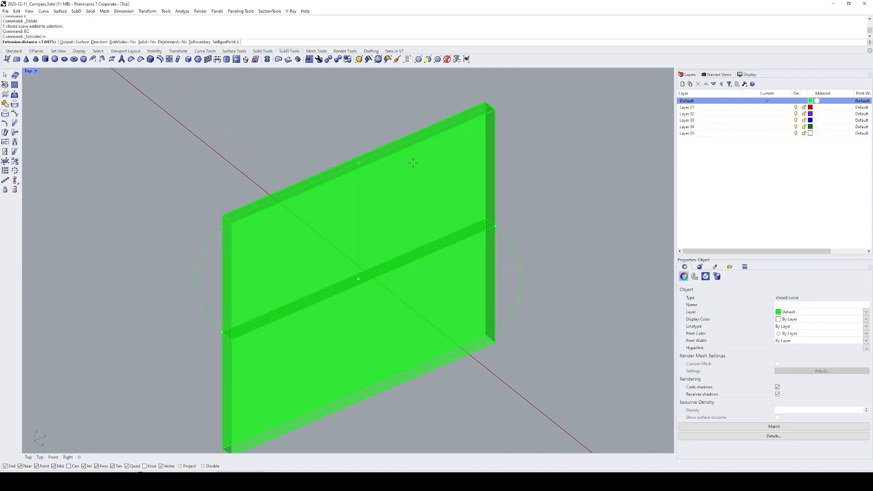
text(b)
key(Return)
text(1)
key(Return)
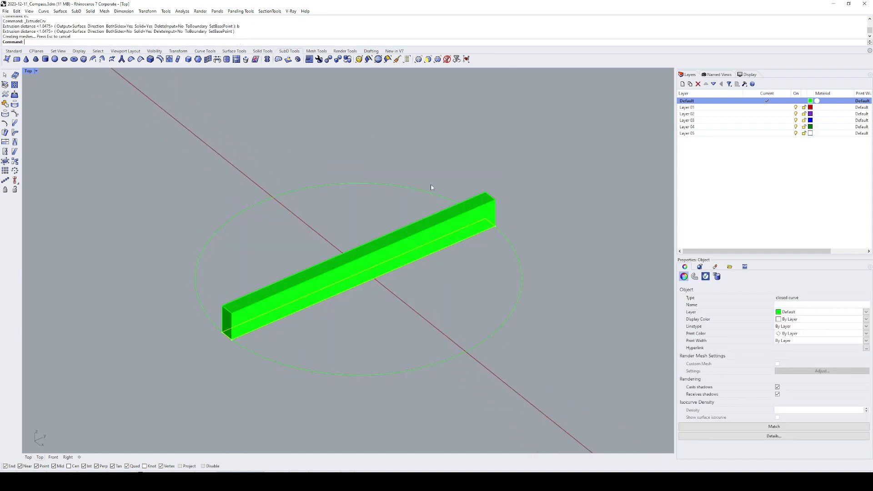
right_drag(431, 184, 437, 198)
text(E)
key(Return)
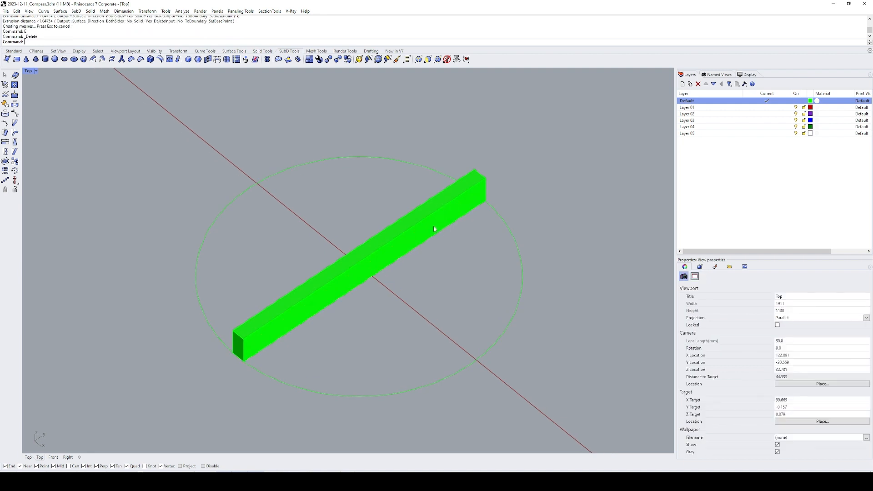
- Rotate a copy of the bar 90° about the circle's centre to form a cross
click(362, 266)
text(R)
key(Return)
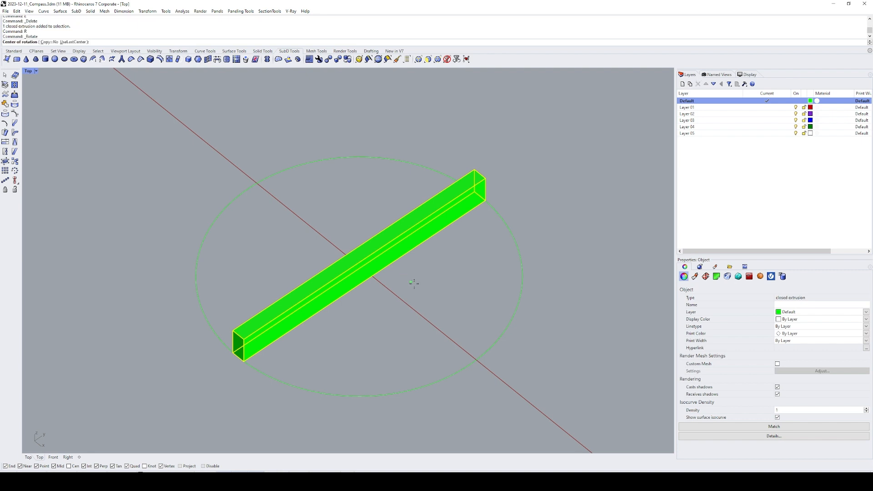
text(Cen)
key(Return)
click(522, 286)
click(537, 158)
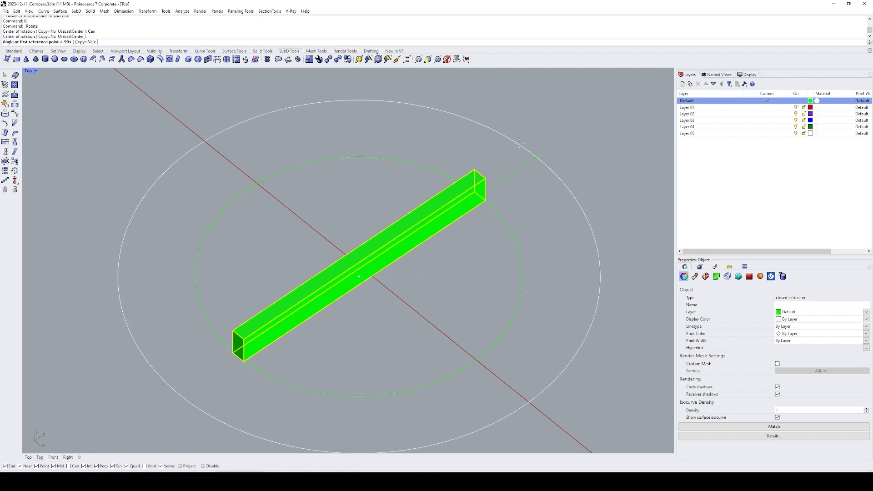
text(c)
key(Return)
click(551, 375)
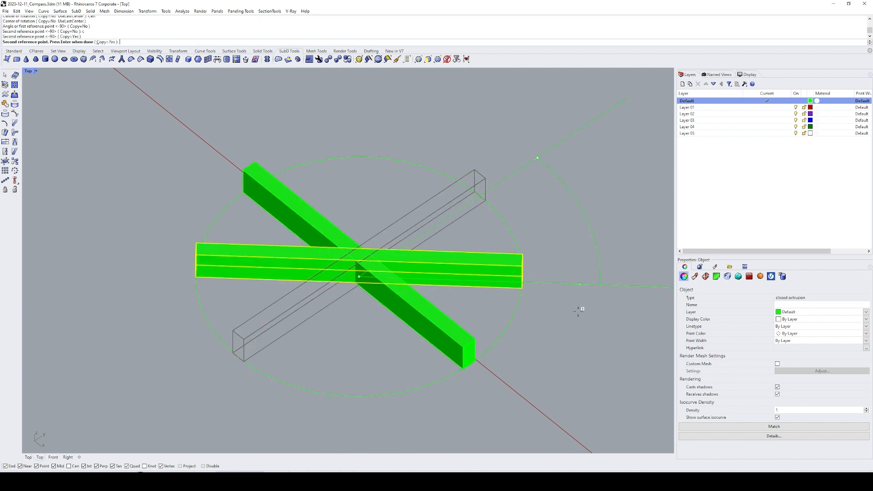
key(Return)
- Duplicate the upper end edge of one bar and scale the copied line by 0.5 from its corner endpoint
scroll(358, 251, up, 2)
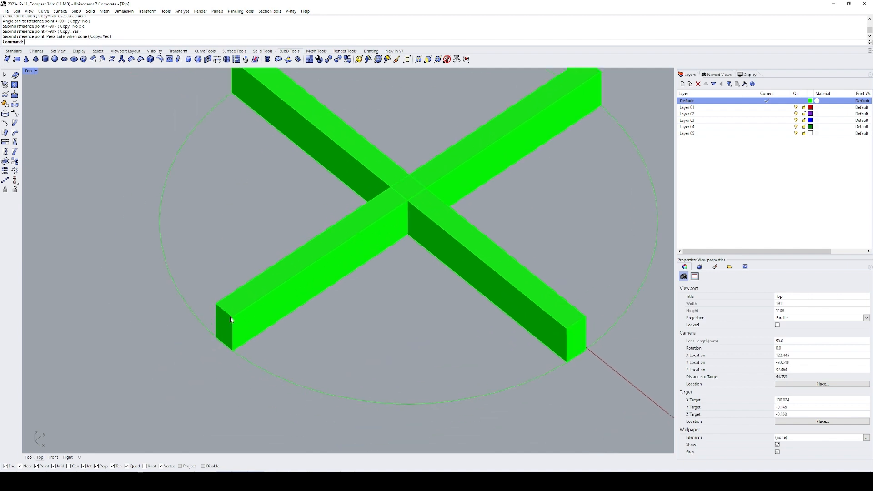
click(230, 316)
key(Return)
text(S)
key(Return)
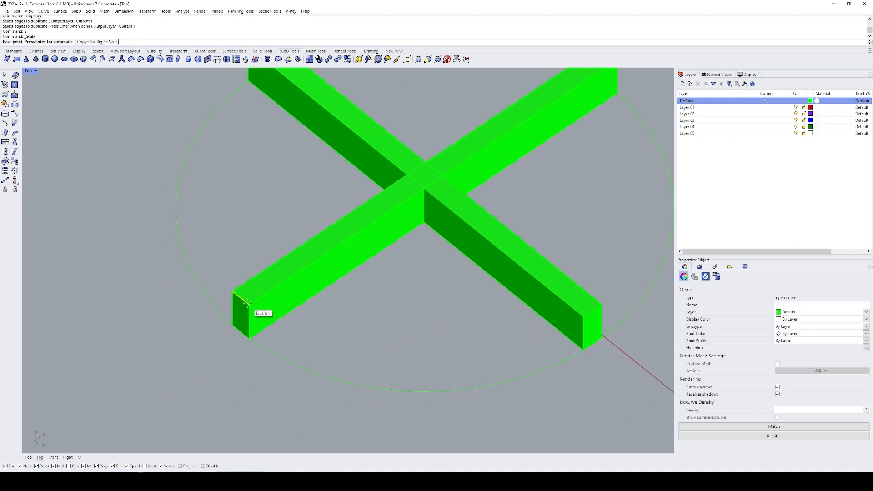
click(246, 301)
text(.5)
key(Return)
click(243, 298)
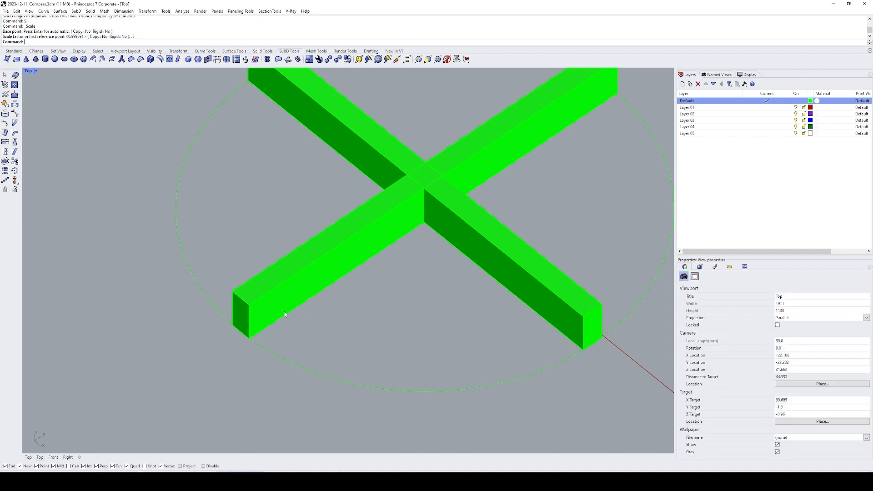
- Place a point object at the midpoint of the halved line on the bar's end edge and delete the line
scroll(225, 274, up, 1)
scroll(241, 304, up, 1)
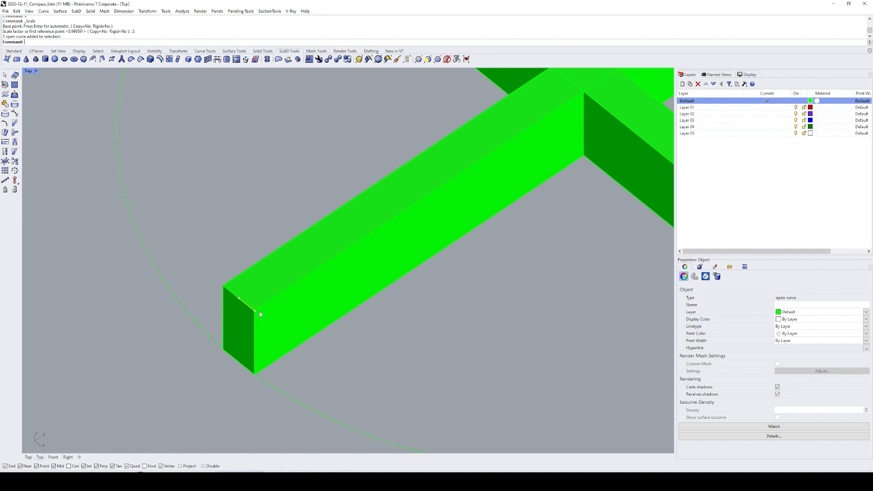
right_drag(259, 312, 281, 315)
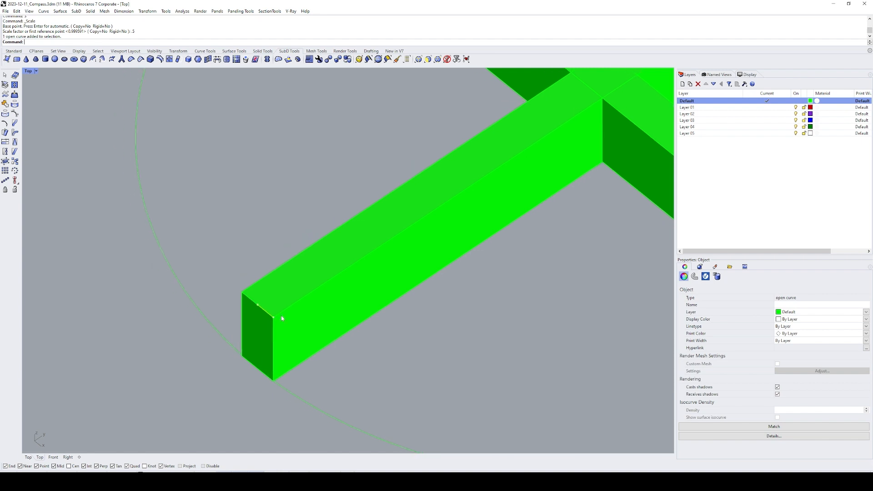
text(Point)
key(Return)
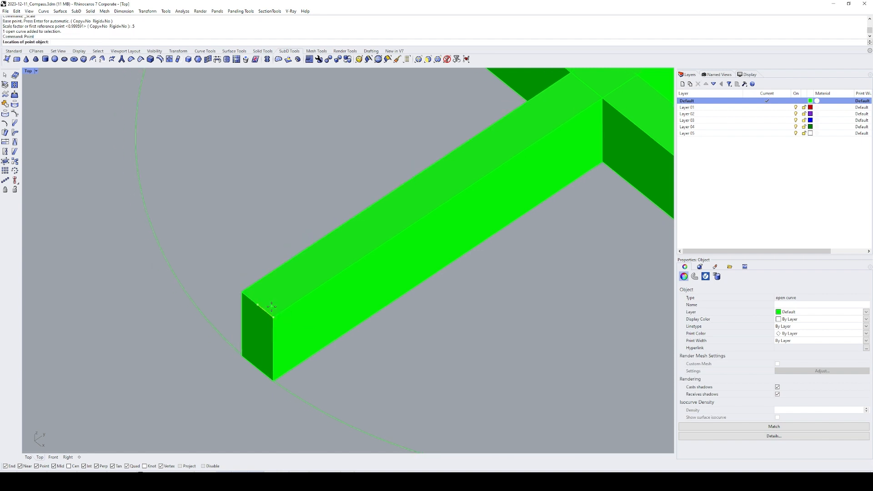
click(267, 314)
text(E)
key(Delete)
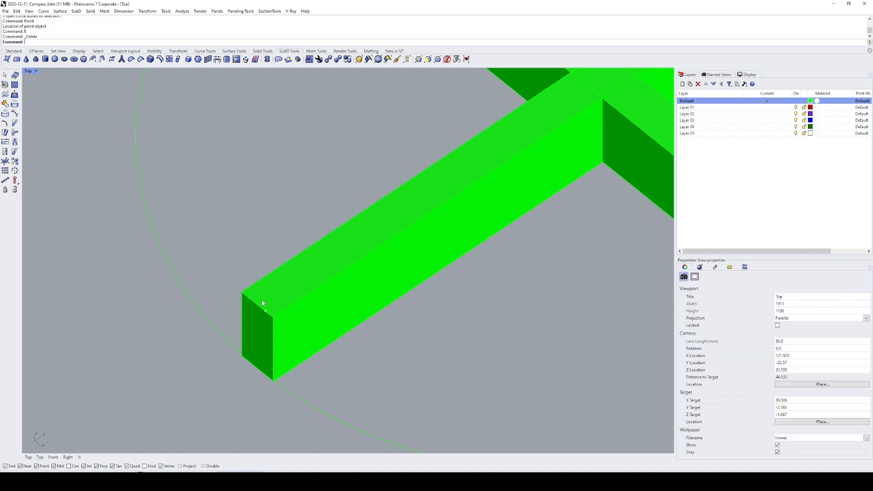
- Create the intersection curves between the two crossed bars
scroll(275, 307, down, 5)
click(415, 249)
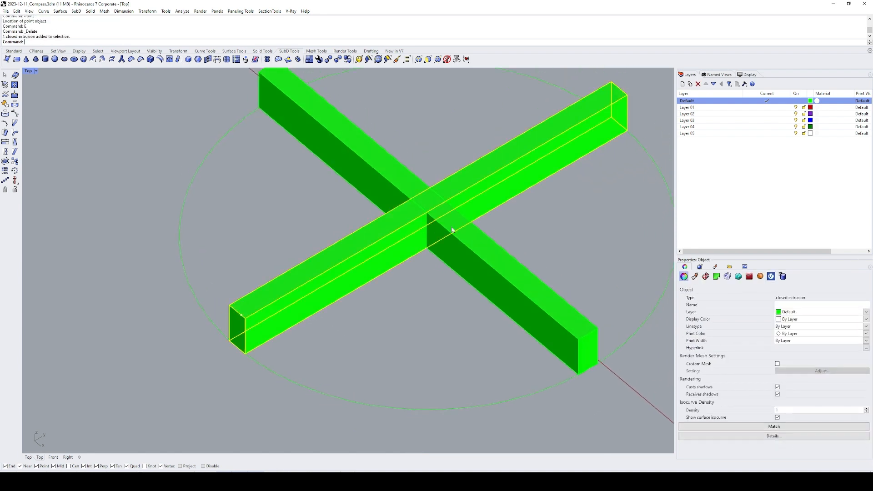
shift+click(451, 228)
text(i)
key(space)
shift+right_drag(418, 275, 412, 290)
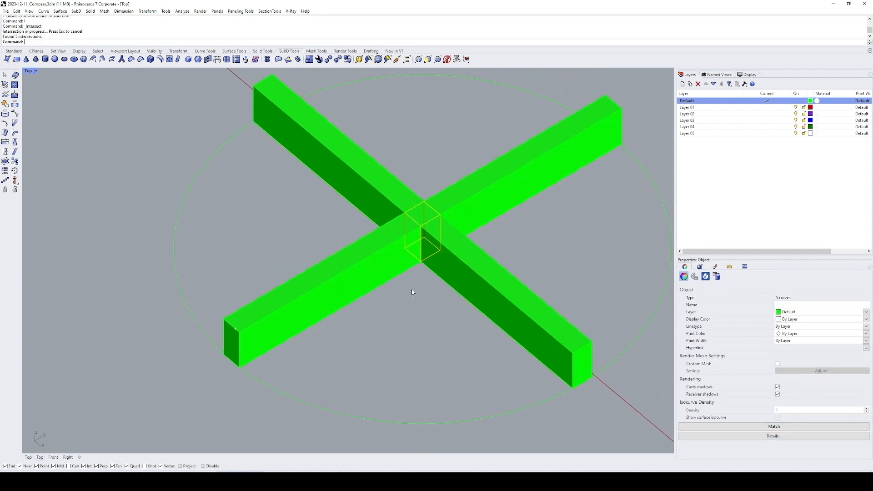
- Explode the closed intersection curve and delete all intersection pieces except the vertical line at the crossing's front corner
ctrl+click(423, 240)
text(e)
key(space)
click(422, 247)
right_click(422, 247)
text(x)
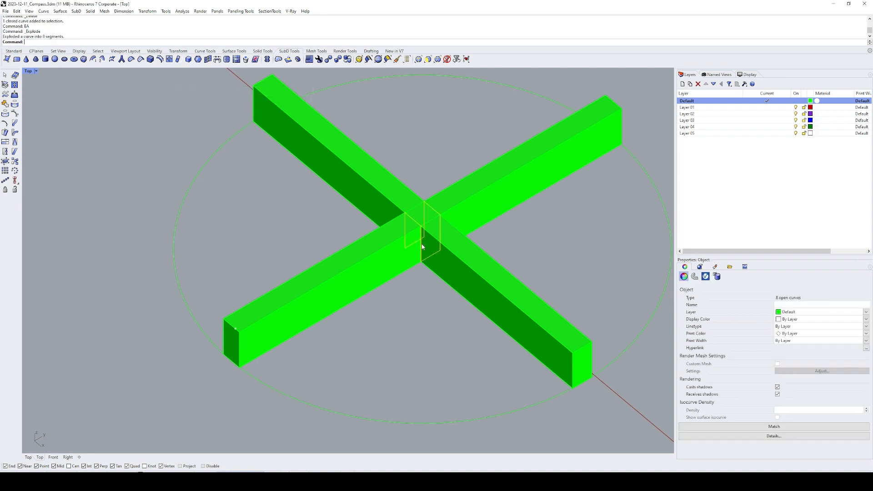
ctrl+click(423, 246)
text(e)
key(space)
drag(417, 157, 429, 296)
shift+right_drag(428, 307, 440, 303)
- Scale the vertical corner line by a factor of 2 about its automatic base point
text(s)
key(space)
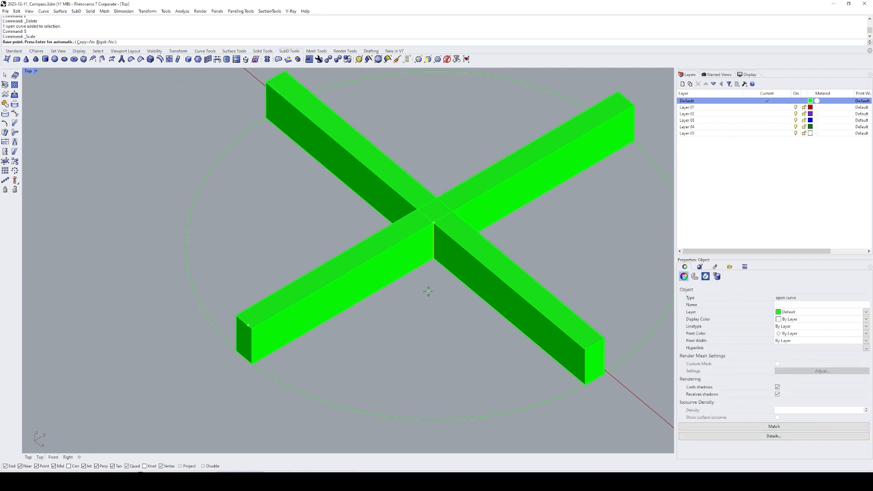
key(space)
text(2)
key(space)
- Extrude the vertical line about 7.25 mm along the bar past its end as a surface and delete the line
text(eCv)
key(space)
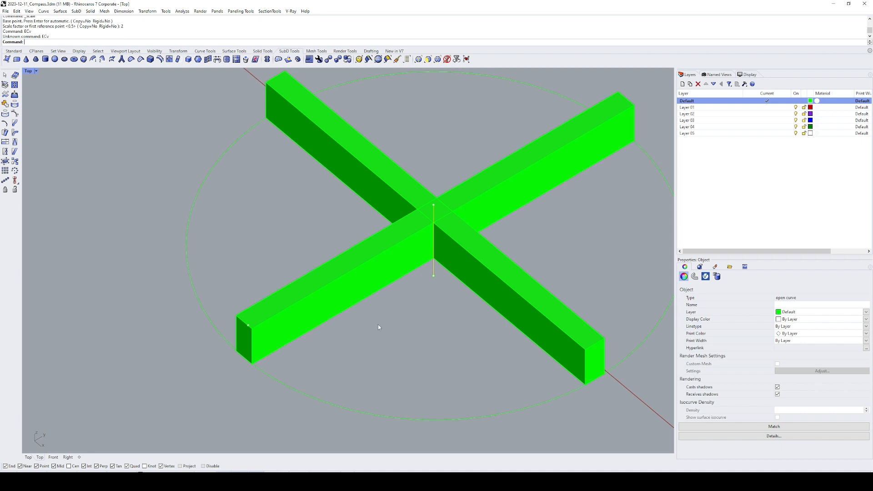
text(c)
key(space)
key(Escape)
text(ec)
key(space)
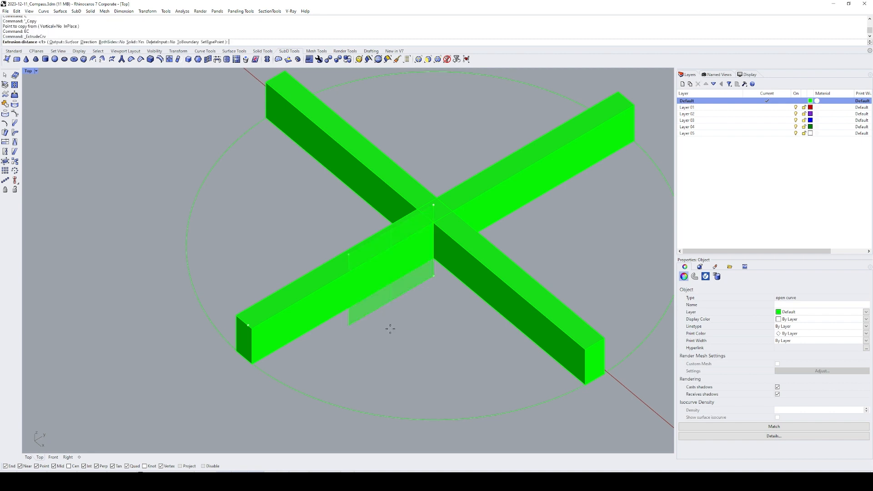
click(176, 397)
key(Delete)
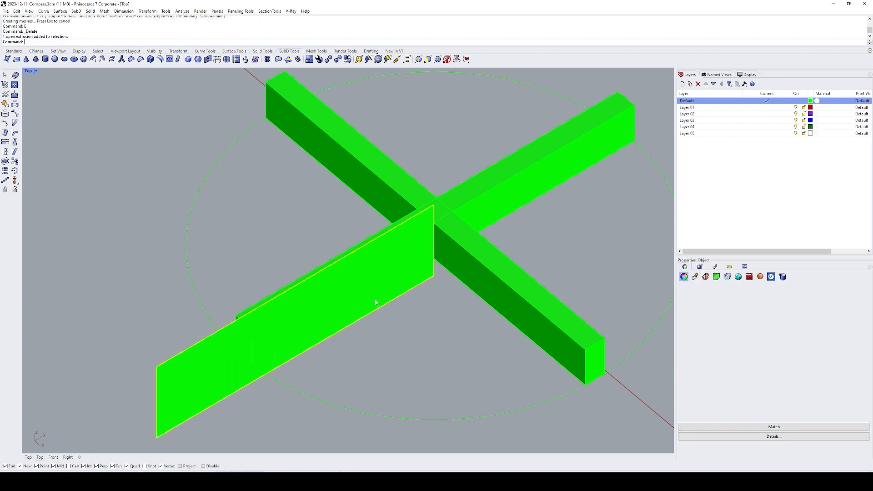
- Rotate a copy of the surface about its upper corner at the crossing onto the marker point and delete the original
click(375, 300)
text(r)
key(space)
click(434, 206)
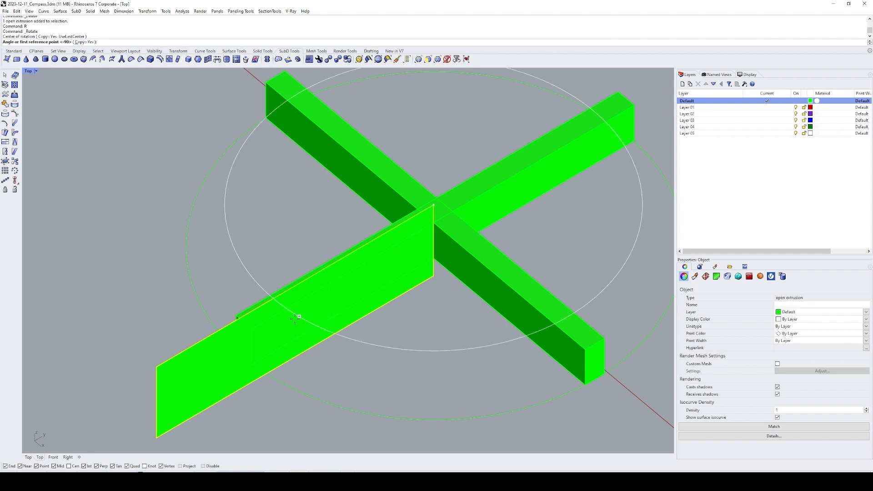
click(156, 367)
right_drag(203, 356, 369, 320)
click(481, 300)
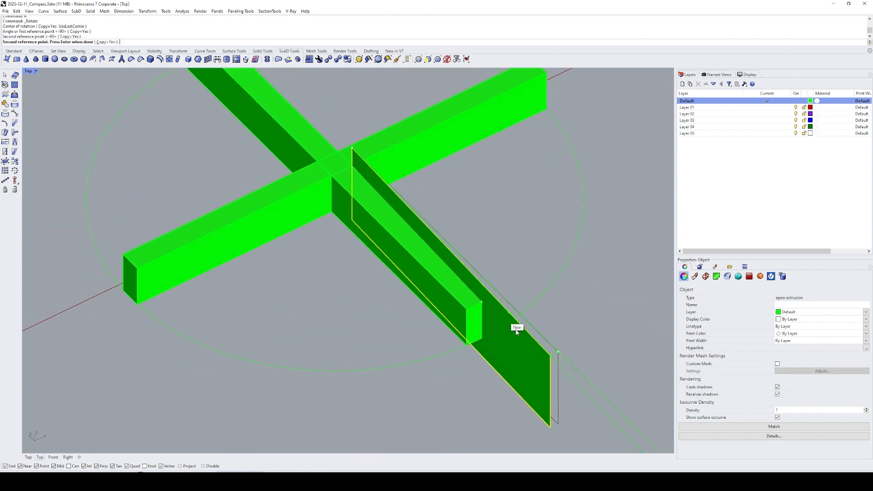
key(space)
text(e)
key(space)
- Mirror a copy of the angled surface across the bar's lengthwise centreline
click(485, 304)
click(465, 302)
click(495, 291)
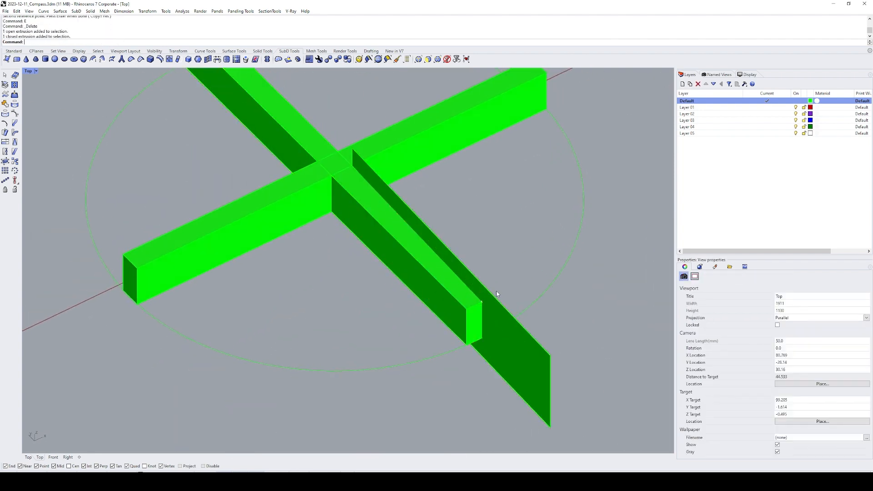
click(522, 337)
text(mirror)
key(Return)
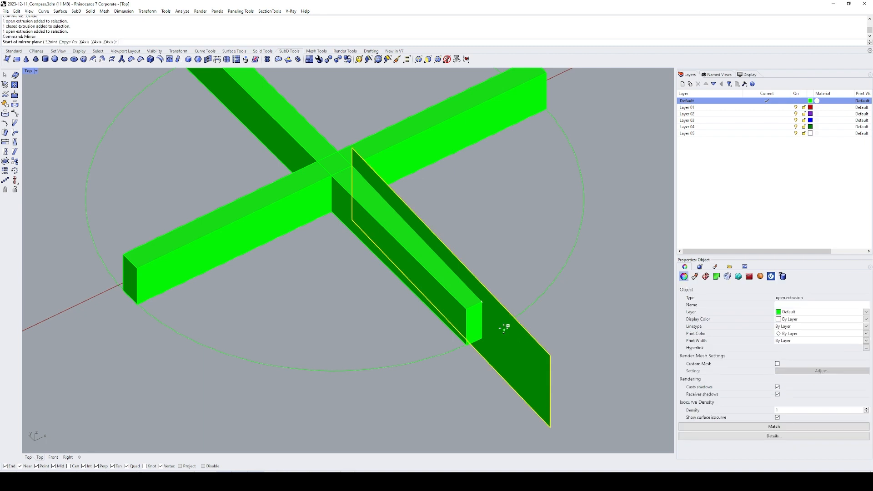
click(476, 303)
click(593, 424)
key(Escape)
- Split the bar with the two angled surfaces and delete the outer slivers
click(328, 166)
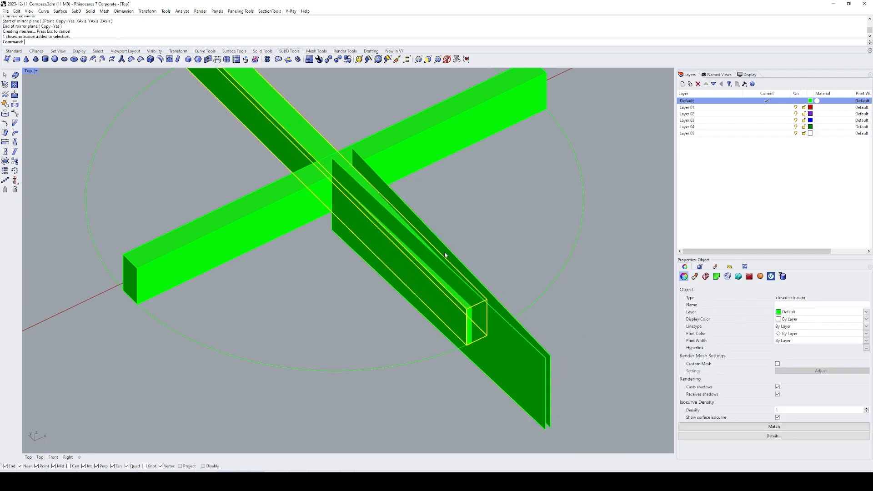
text(split)
key(space)
click(444, 255)
click(523, 397)
key(space)
ctrl+click(316, 130)
text(e)
key(space)
- Delete the two cutting surfaces and cap the bar with the tapered arm into a closed solid
click(541, 366)
text(e)
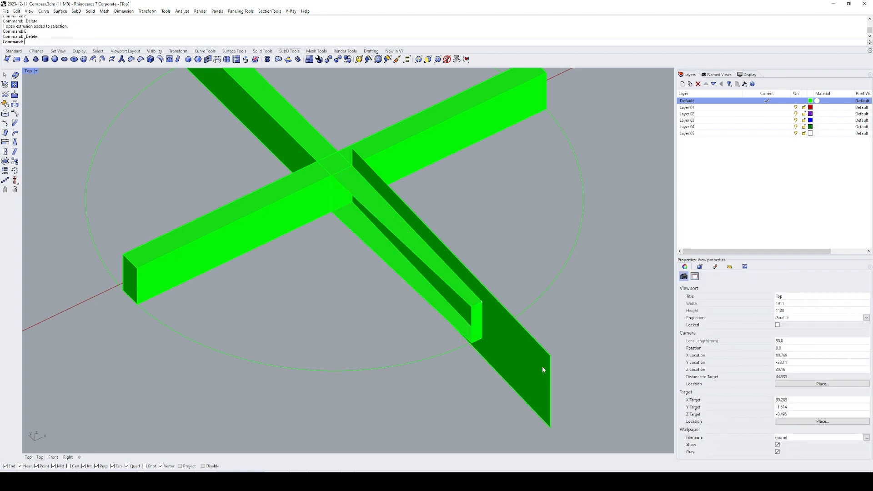
click(542, 367)
text(e)
drag(491, 257, 414, 274)
text(cap)
key(space)
key(Escape)
- Mirror copies of the tapered arm's two side faces across the other bar's centreline onto the opposite arm
right_drag(443, 239, 327, 232)
ctrl+shift+click(307, 303)
key(Escape)
ctrl+shift+click(334, 280)
right_drag(335, 279, 392, 249)
ctrl+shift+click(382, 262)
scroll(382, 262, down, 4)
text(mi)
key(space)
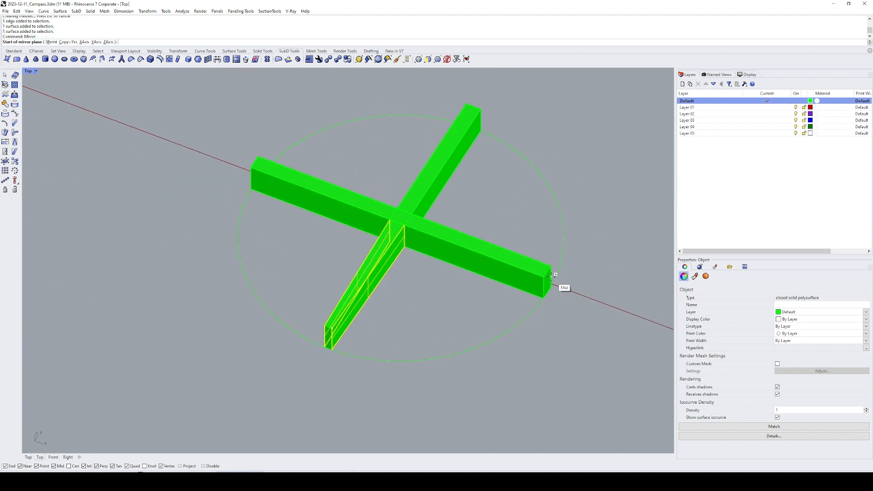
click(550, 272)
click(604, 251)
key(Escape)
- Try to trim and split the untapered arm of the bar with the mirrored side surfaces
shift+right_drag(557, 168, 519, 220)
text(SL)
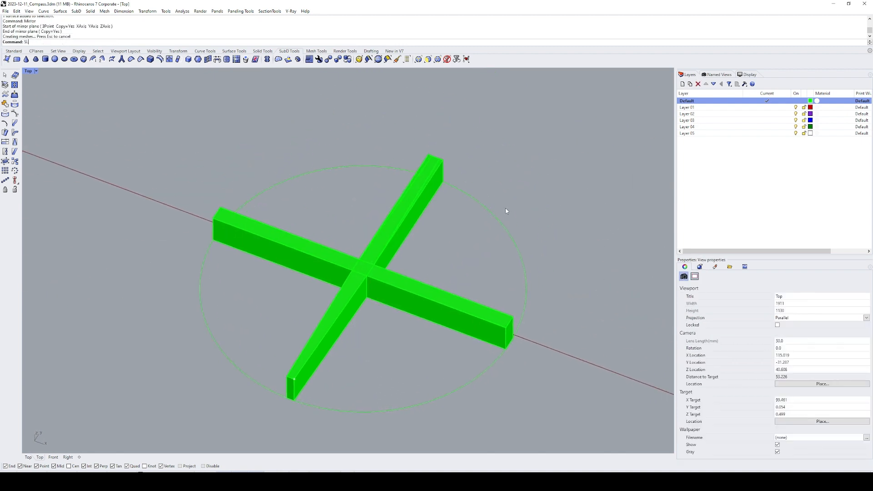
key(space)
text(T)
key(space)
scroll(453, 145, up, 8)
click(421, 202)
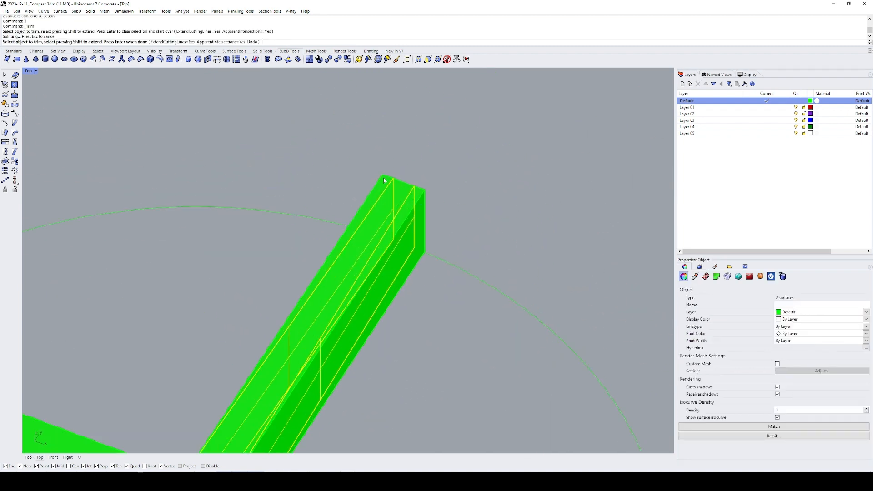
key(Escape)
click(413, 196)
text(S)
key(space)
drag(451, 161, 326, 255)
key(space)
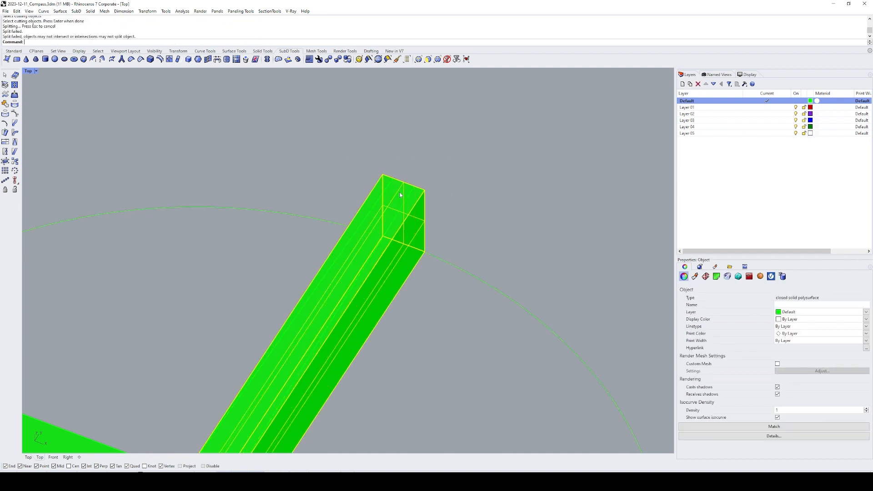
- Scale each of the two mirrored side surfaces by a factor of 2 about its automatic base point
click(444, 209)
click(406, 196)
click(411, 195)
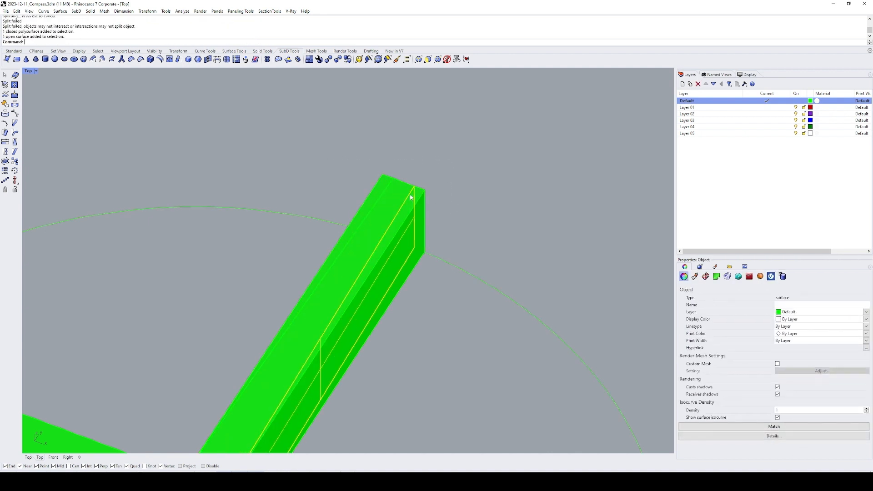
scroll(410, 195, down, 10)
text(S)
key(space)
key(space)
key(space)
click(398, 196)
click(399, 198)
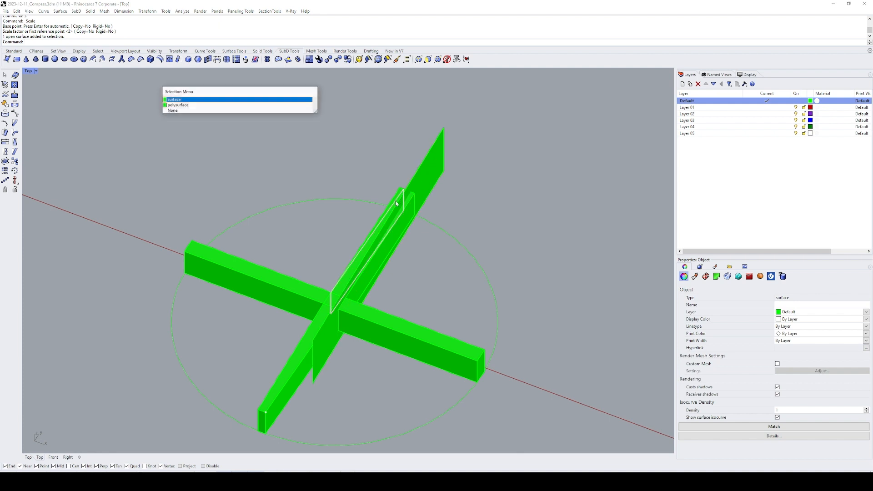
key(space)
text(S)
key(space)
key(space)
key(space)
click(420, 228)
- Split the bar with the enlarged side surfaces and delete the outer slivers along with the cutting surfaces
scroll(343, 274, up, 6)
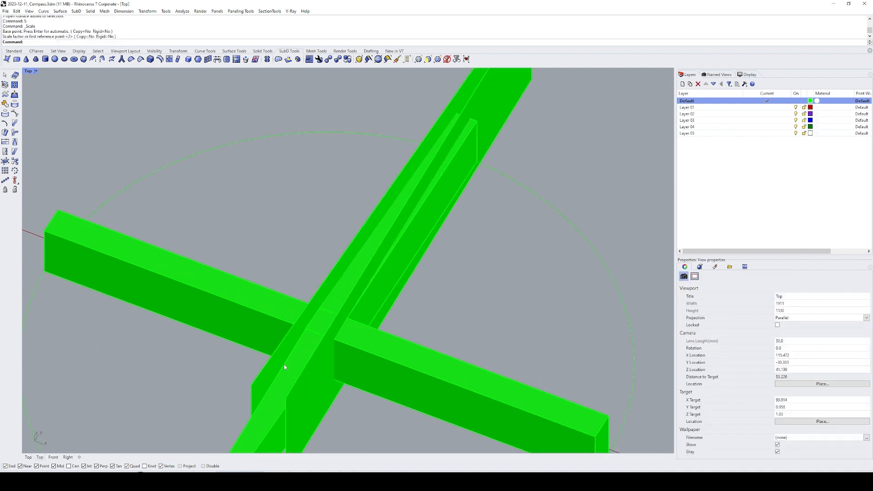
click(291, 363)
text(SP)
key(space)
drag(559, 85, 464, 97)
key(space)
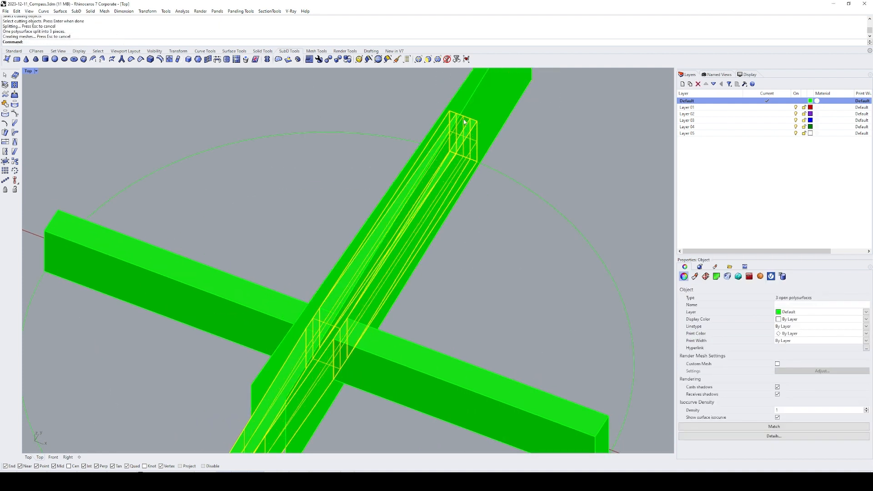
ctrl+click(462, 128)
text(E)
key(space)
- Cap the open bar with both arms tapered into a closed solid
click(461, 122)
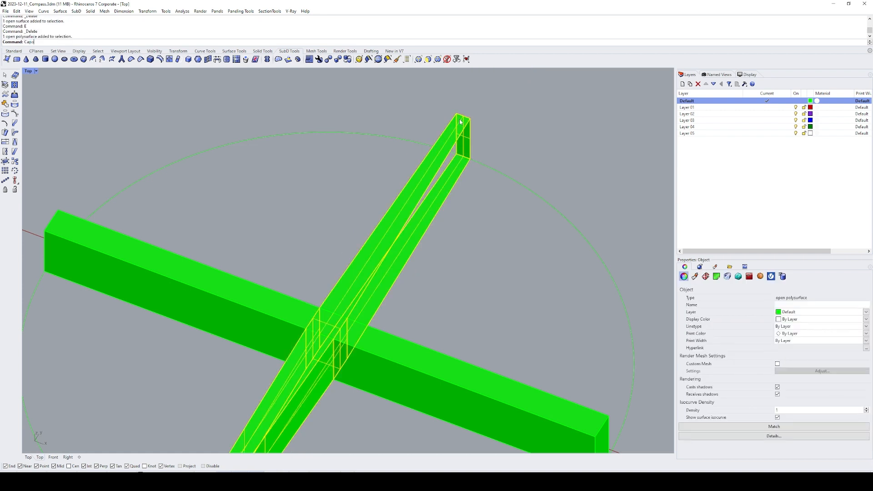
text(Capo)
key(space)
text(Cap)
key(space)
scroll(460, 214, down, 5)
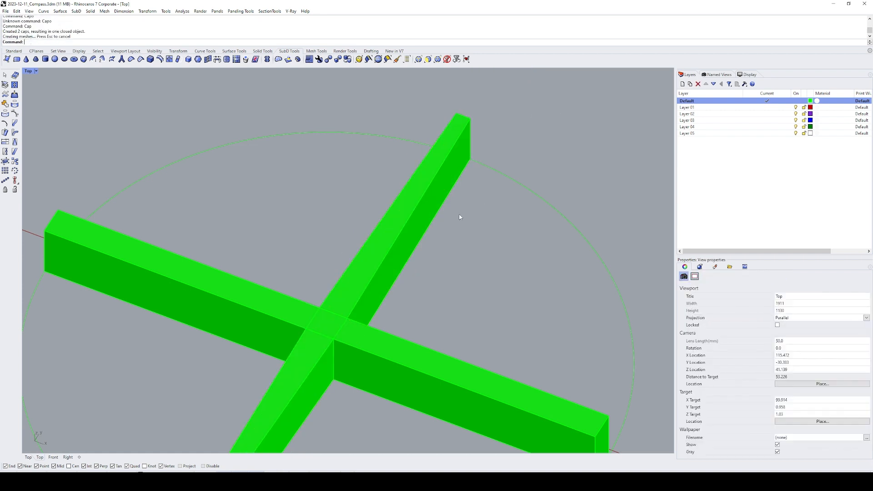
- Delete the leftover marker point at the tapered bar's end
drag(270, 331, 315, 383)
text(E)
key(space)
- Duplicate the upper long edge of the untapered bar as a curve
ctrl+shift+right_drag(337, 385, 360, 266)
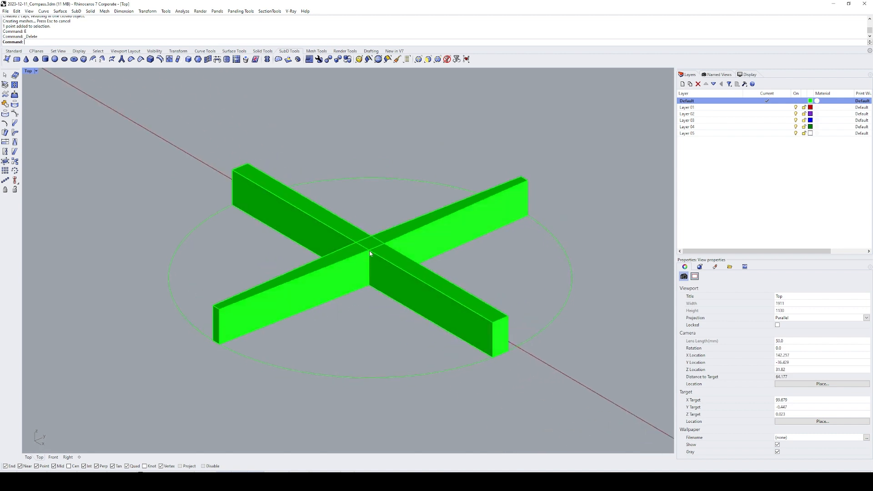
ctrl+shift+right_drag(318, 282, 298, 284)
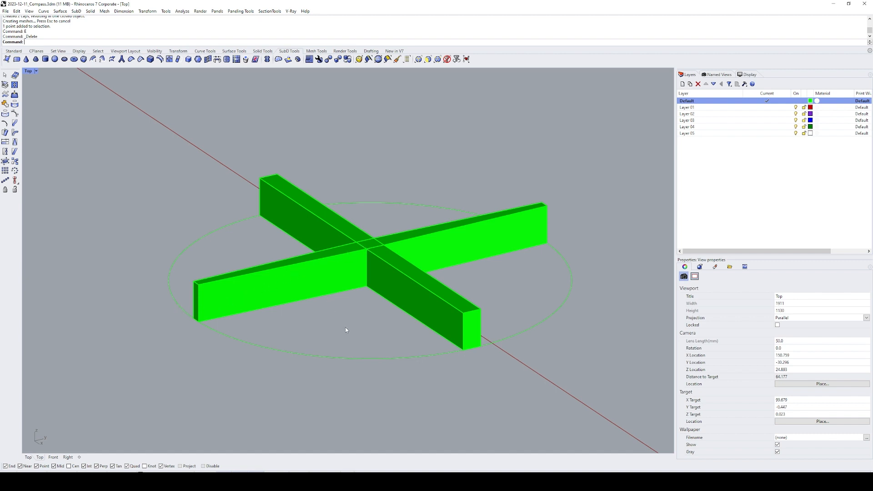
text(E)
key(Return)
click(347, 237)
key(Return)
- Extrude the duplicated edge past the circle as a surface sloping from the crossing to the midpoint of the tapered bar's end edge
right_drag(361, 265, 384, 255)
text(EC)
key(Return)
text(d)
key(Return)
click(389, 238)
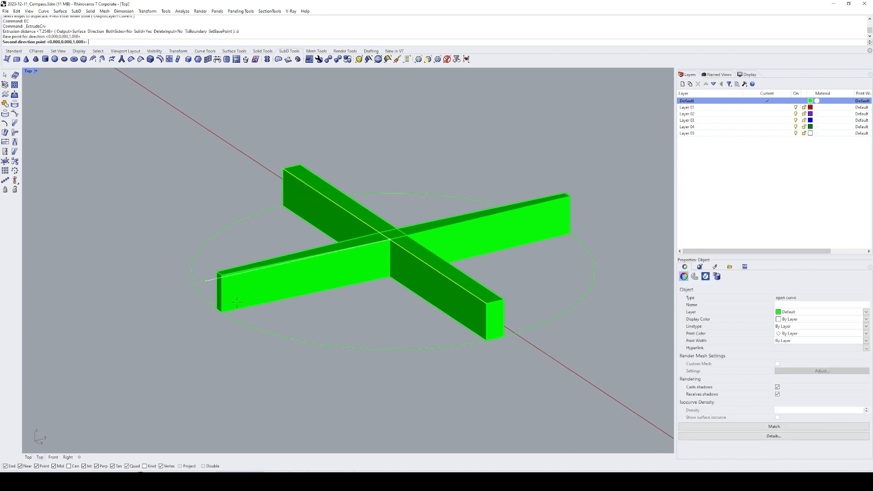
click(222, 293)
click(127, 329)
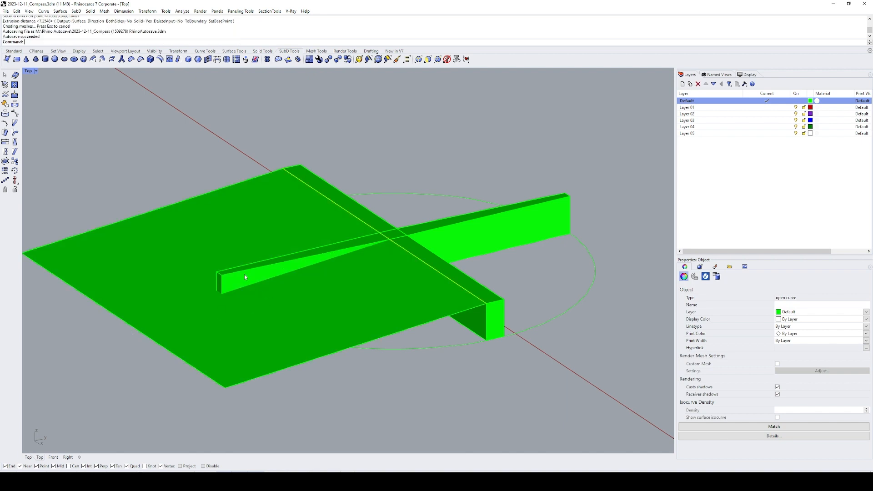
- Split the tapered bar with the sloping surface and delete the part above it
click(244, 275)
key(ctrl+shift+s)
click(334, 292)
key(Return)
ctrl+click(329, 281)
text(E)
key(Return)
- Mirror a copy of the sloping surface across the untapered bar's centreline to the opposite arm
click(355, 298)
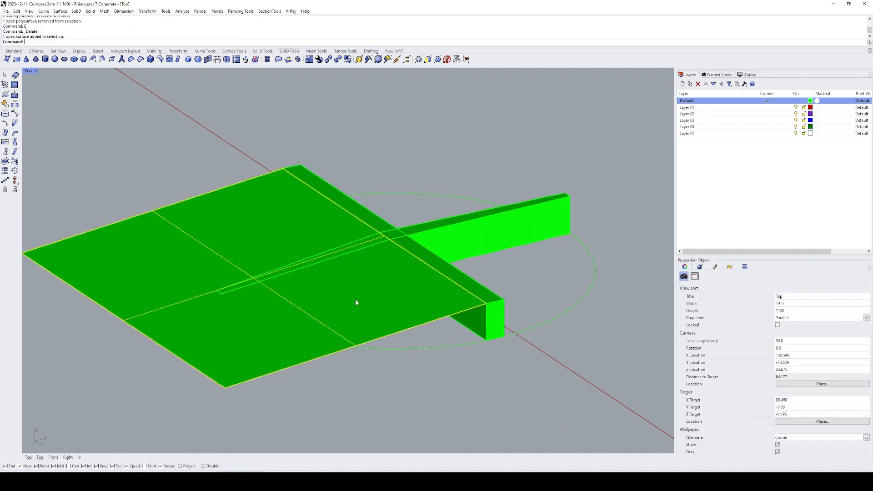
text(MI)
key(Return)
click(498, 308)
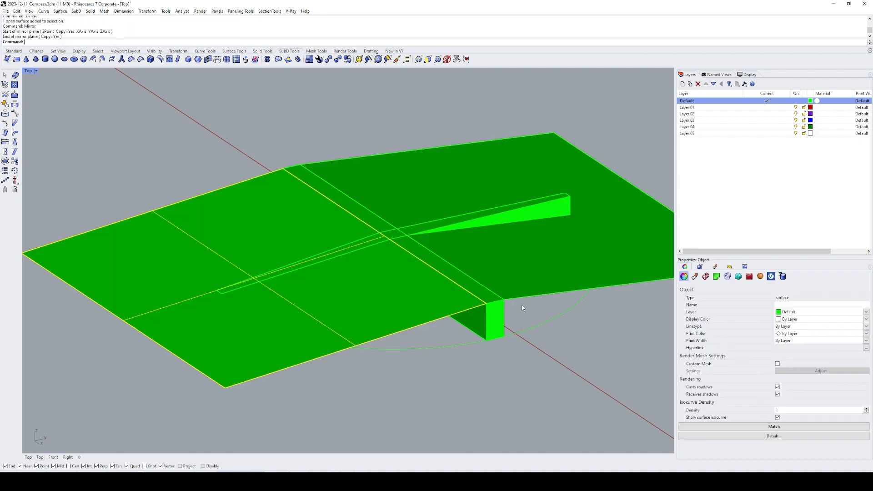
- Trim the tapered bar above the mirrored sloping surface and delete both sloping surfaces
click(540, 220)
text(E)
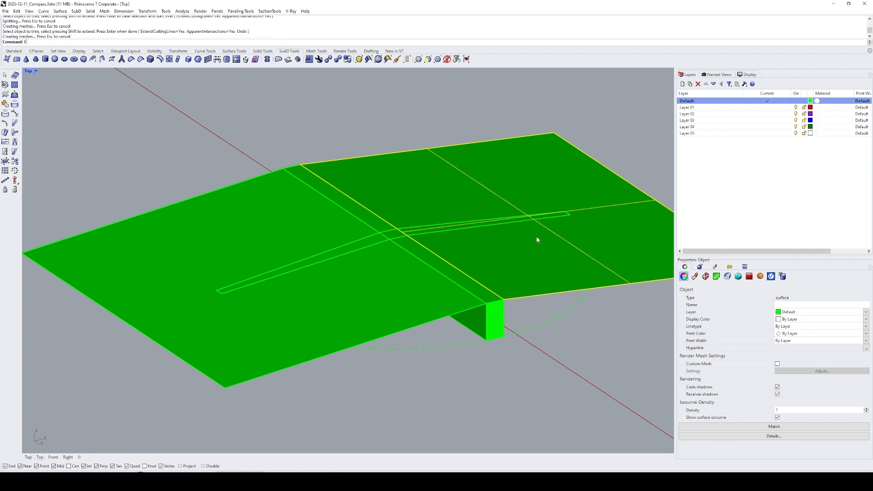
key(Return)
click(370, 294)
text(E)
key(Return)
- Cap the open top of the tapered bar to close it into a solid
click(444, 241)
text(Cap)
key(Return)
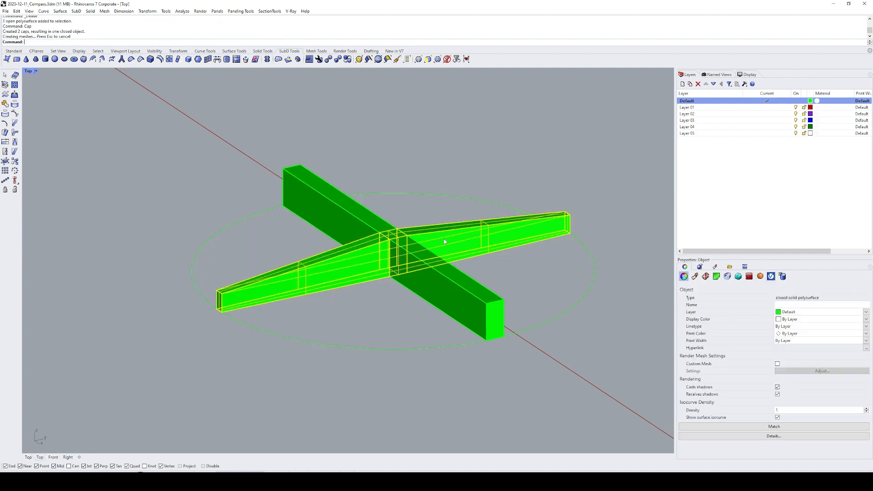
- Hide the untapered bar and delete the leftover edge curve at the crossing
ctrl+shift+right_drag(513, 183, 476, 201)
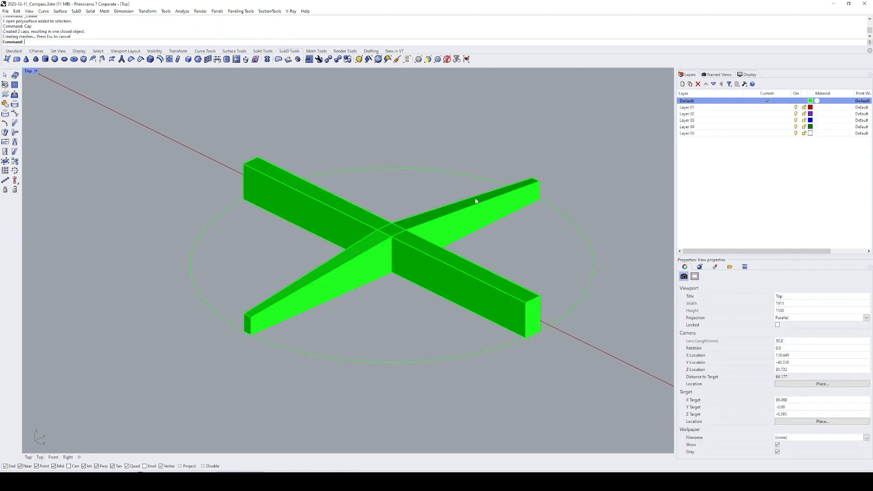
ctrl+shift+right_drag(404, 224, 361, 235)
scroll(361, 235, up, 3)
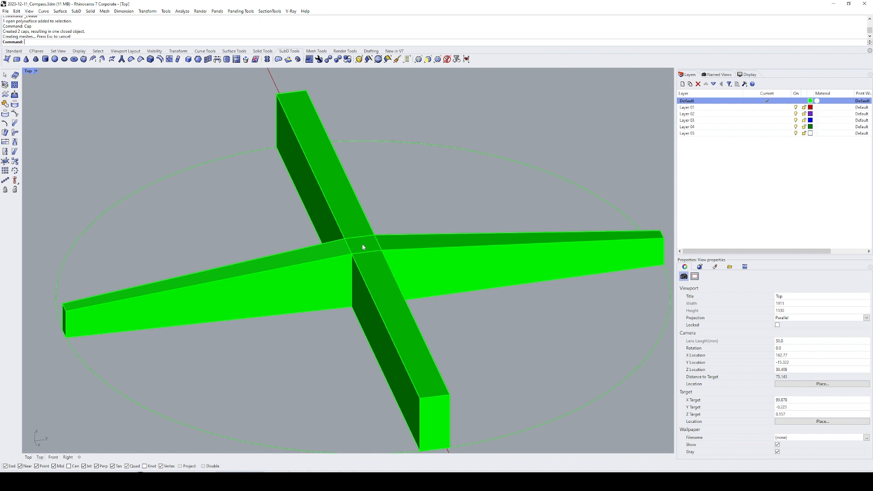
click(353, 219)
text(h)
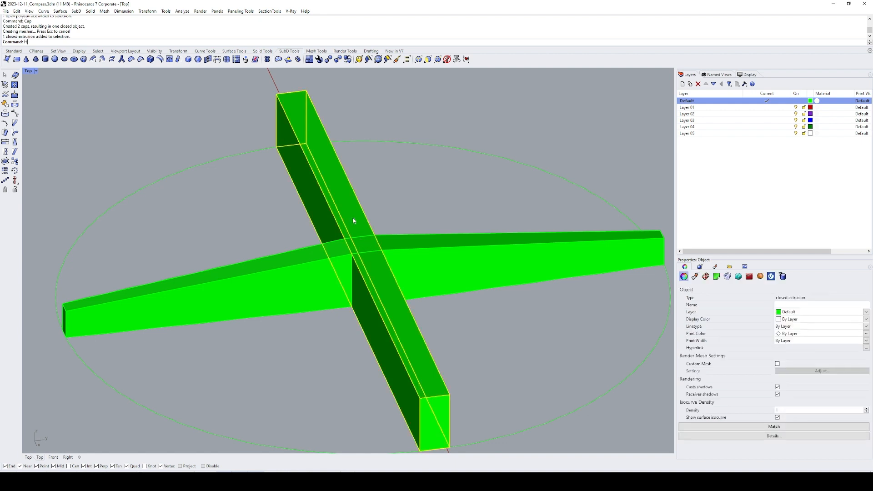
key(Return)
click(324, 220)
text(e)
key(Return)
scroll(365, 225, up, 3)
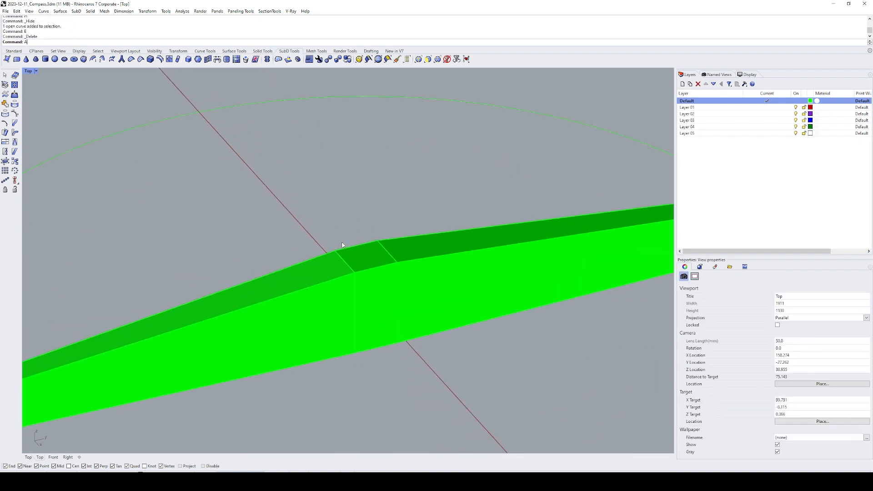
text(ar)
key(Return)
text(tartPoint Tangent Extension ):)
key(Return)
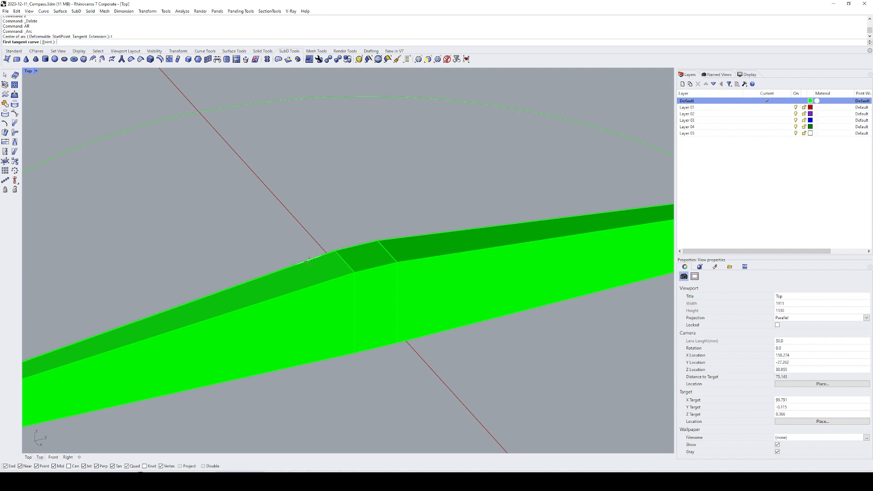
key(Escape)
drag(308, 209, 432, 294)
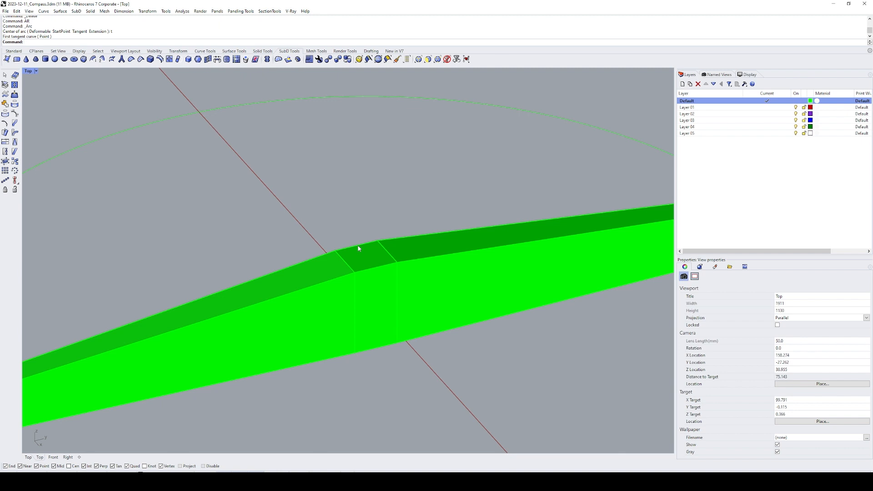
mouse_move(330, 259)
right_down()
mouse_move(309, 227)
mouse_move(326, 254)
right_up()
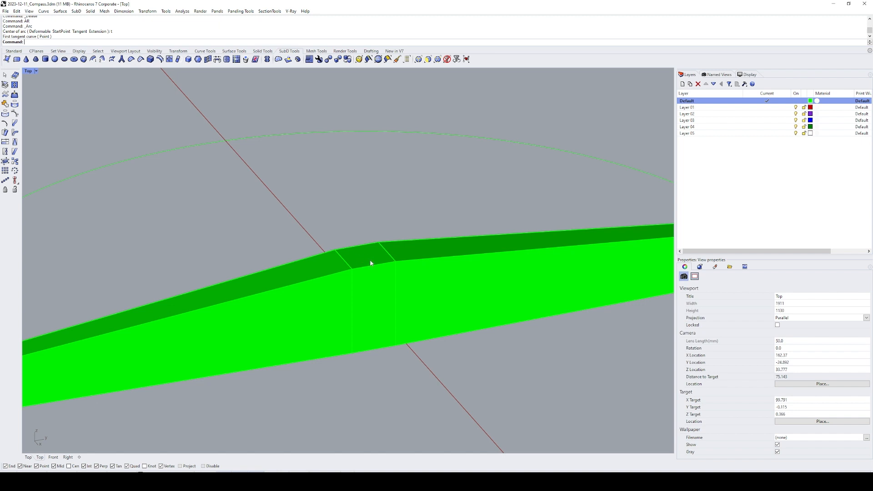
right_drag(362, 255, 356, 253)
- Try to draw an arc over the tapered bar's crest, tangent to the slopes and the short flat edge
text(AR)
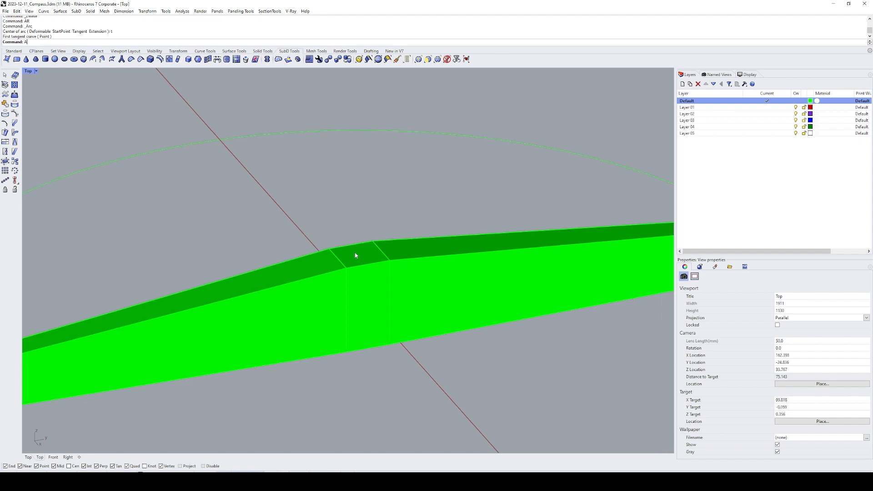
key(Return)
text(t)
key(Return)
click(310, 258)
click(345, 249)
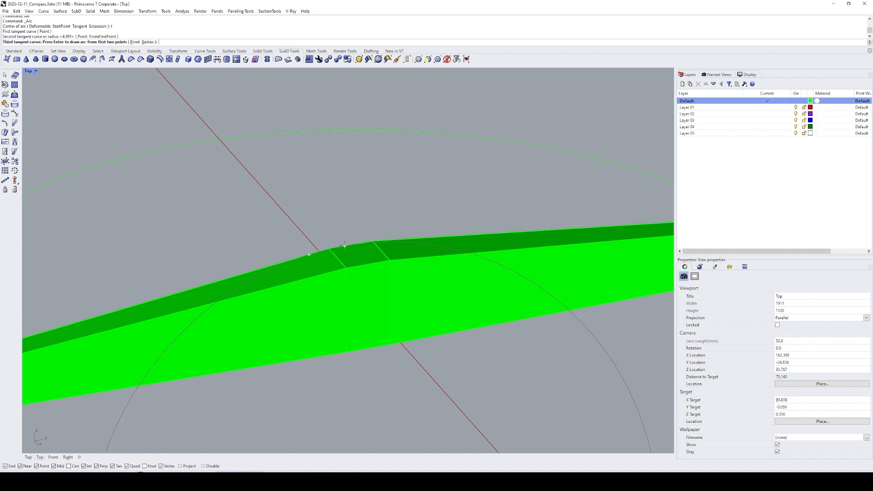
click(396, 240)
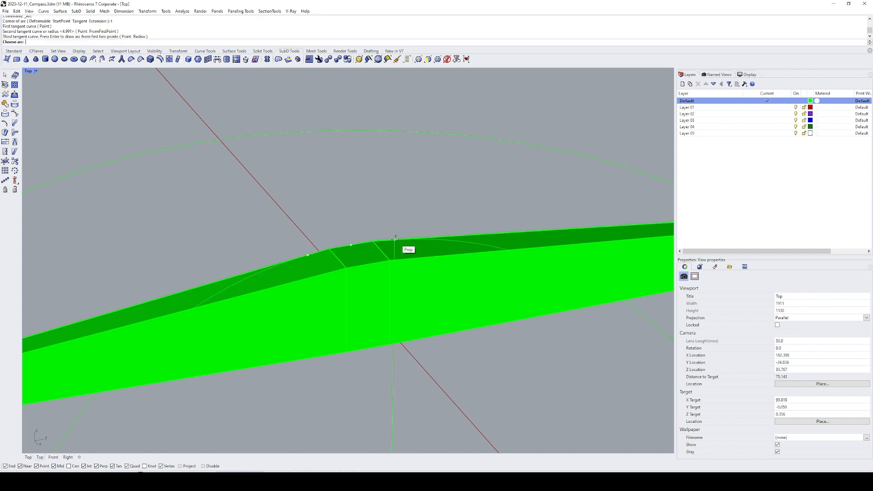
click(382, 246)
- Undo the arc just drawn over the bar's crest
drag(299, 221, 472, 303)
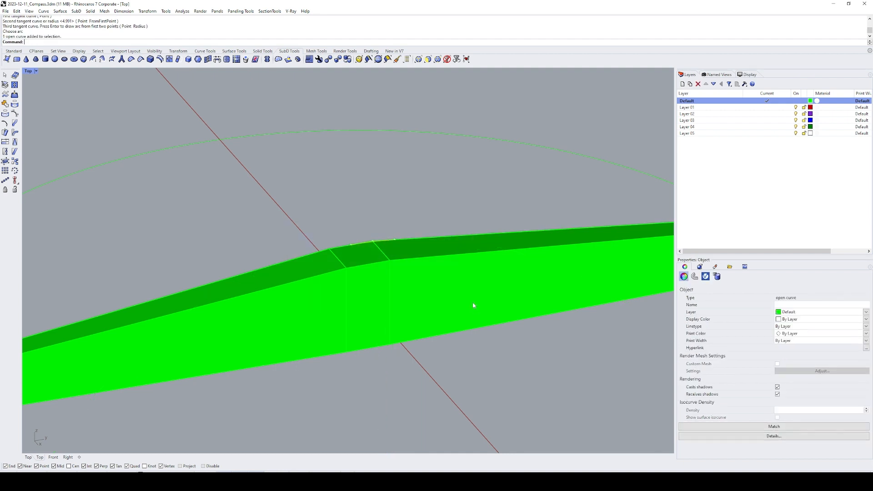
right_drag(414, 264, 427, 273)
scroll(351, 250, up, 2)
key(ctrl+z)
- Draw an arc over the crest tangent to both sloping upper edges and the short flat edge between them
text(AR)
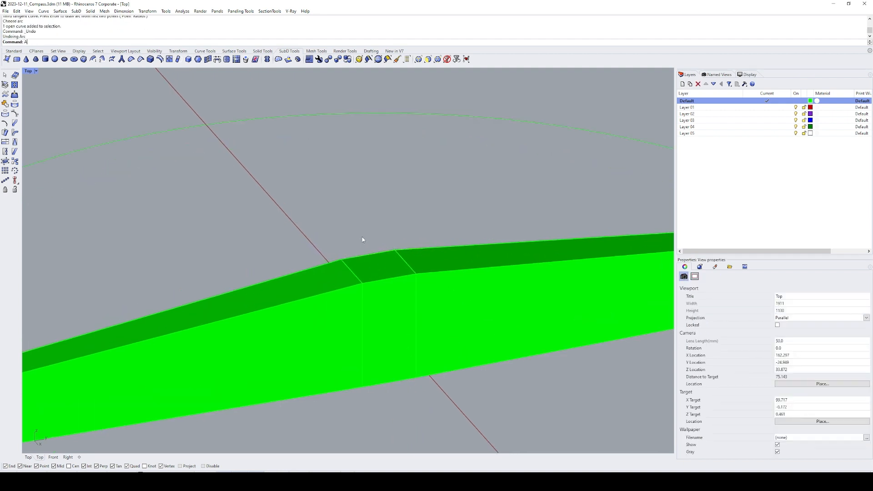
key(Return)
text(t)
key(Return)
click(321, 264)
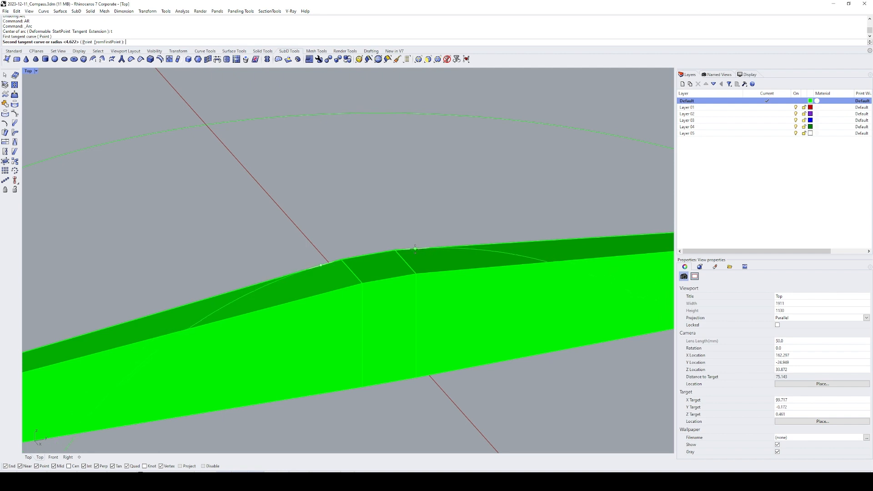
click(420, 249)
click(422, 249)
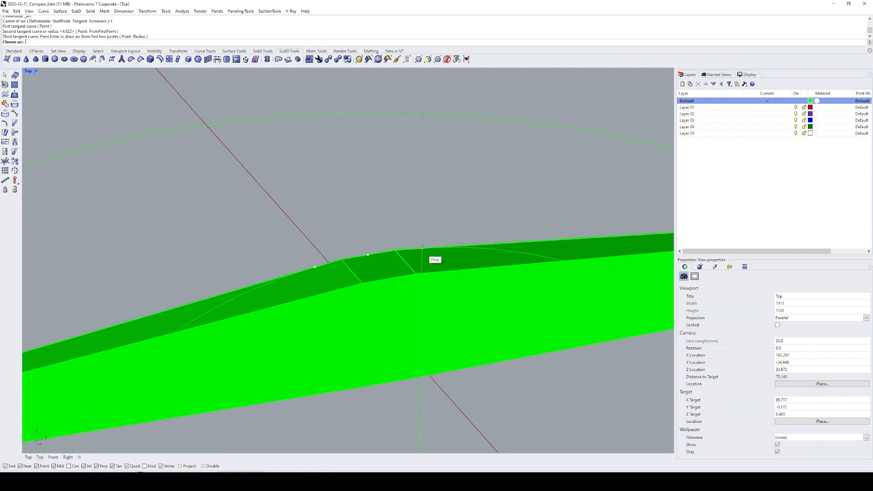
click(371, 255)
- Extrude the crest arc to both sides along the bar's width direction as a curved surface overhanging both side faces
drag(275, 210, 469, 324)
shift+right_drag(449, 274, 423, 244)
text(EC)
key(Return)
right_drag(380, 275, 421, 300)
text(d)
key(Return)
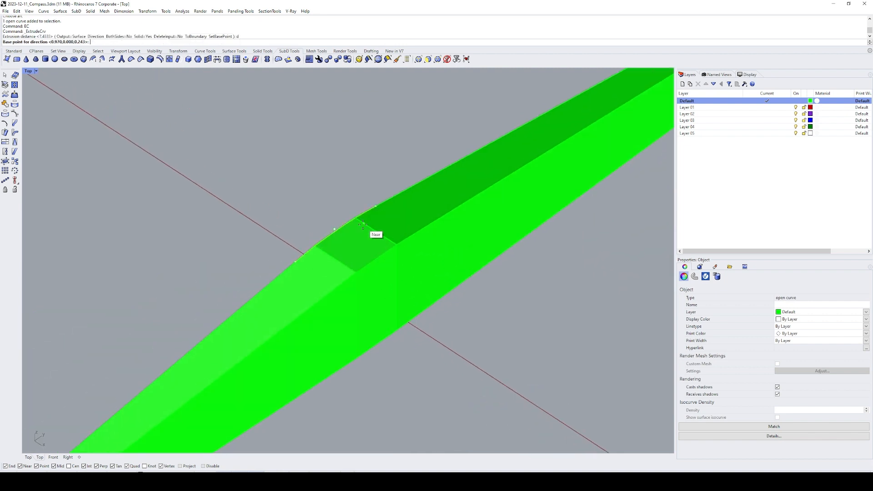
click(357, 219)
click(376, 231)
text(b)
key(Return)
click(435, 291)
- Split the tapered bar with the curved surface and delete the arc curve and the crest piece above the surface
text(sp)
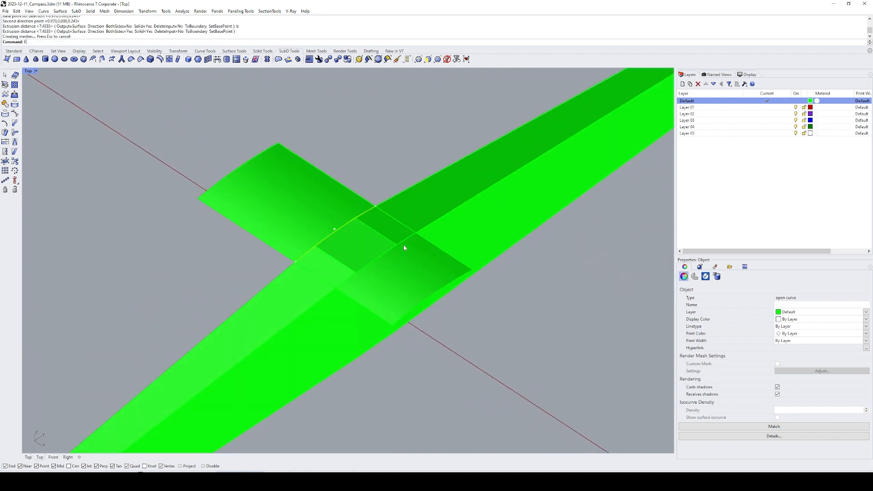
key(Return)
click(423, 211)
key(Return)
click(329, 197)
key(Return)
ctrl+click(452, 191)
key(e)
key(Return)
- Split the curved surface with the tapered bar and delete the parts overhanging the side faces
click(339, 209)
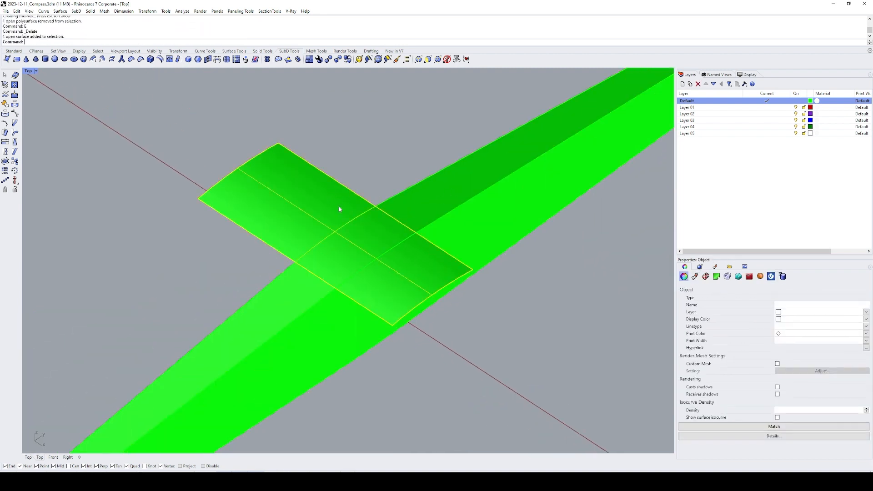
text(sp)
key(Return)
click(418, 200)
key(Return)
ctrl+click(378, 241)
key(e)
key(Return)
- Join the curved crest surface and the tapered bar into one closed solid
ctrl+shift+right_drag(391, 255, 370, 222)
scroll(372, 221, down, 10)
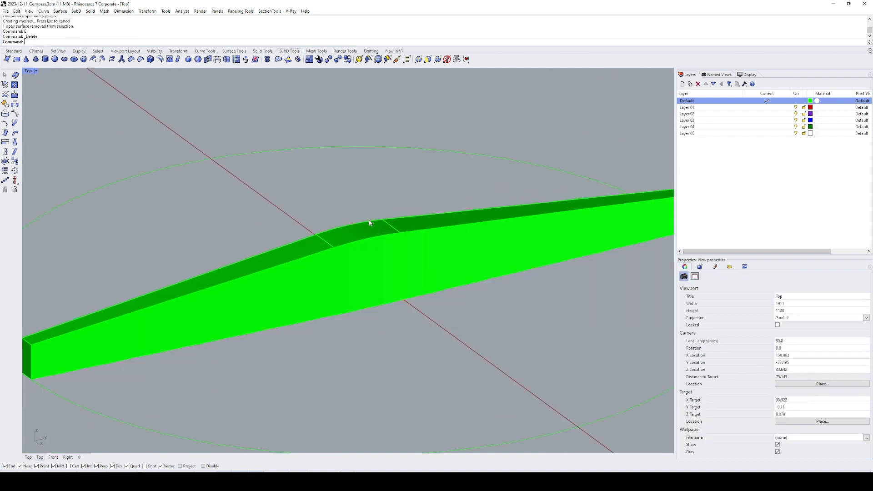
drag(398, 194, 374, 232)
key(ctrl+j)
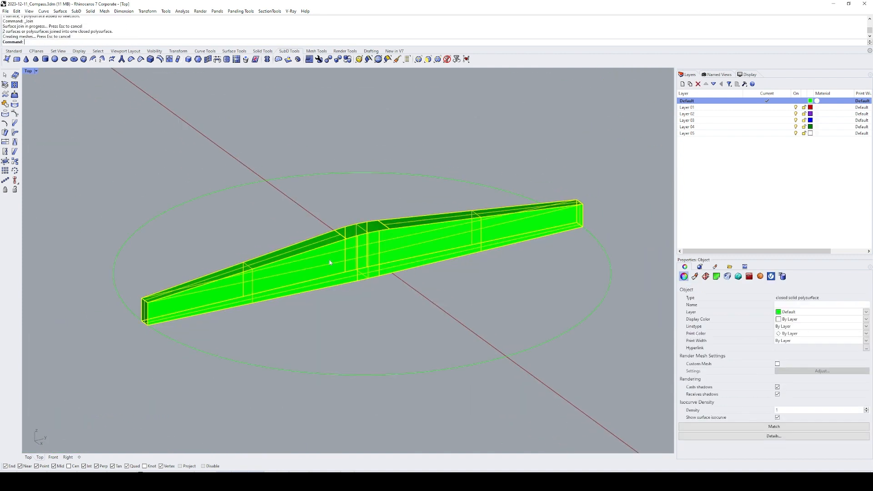
click(413, 321)
- Fillet the two vertical edges at the near end of the tapered bar with a radius of 0.125
ctrl+shift+right_drag(351, 258, 405, 246)
ctrl+shift+right_drag(338, 273, 352, 282)
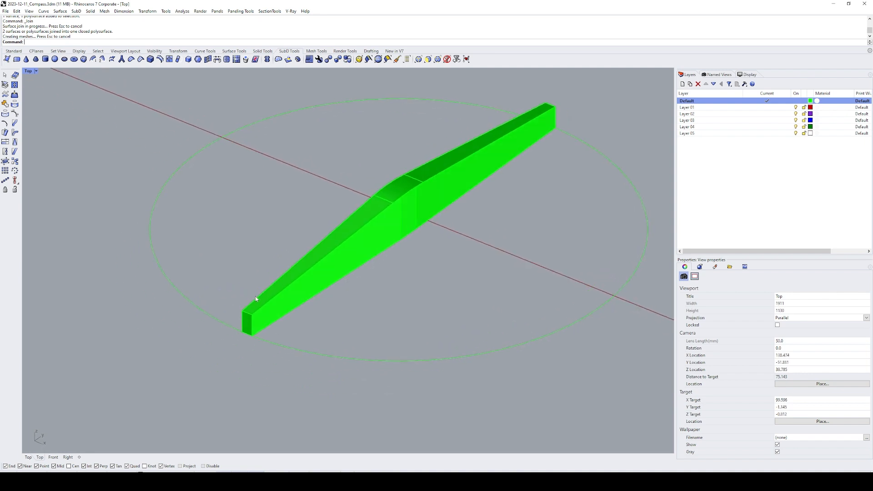
right_drag(250, 320, 256, 310)
text(FE)
key(Return)
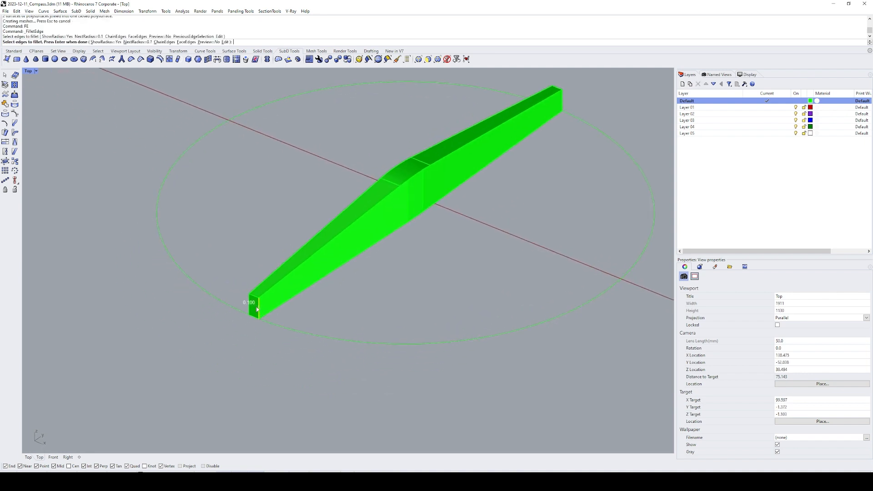
key(Return)
text(.12)
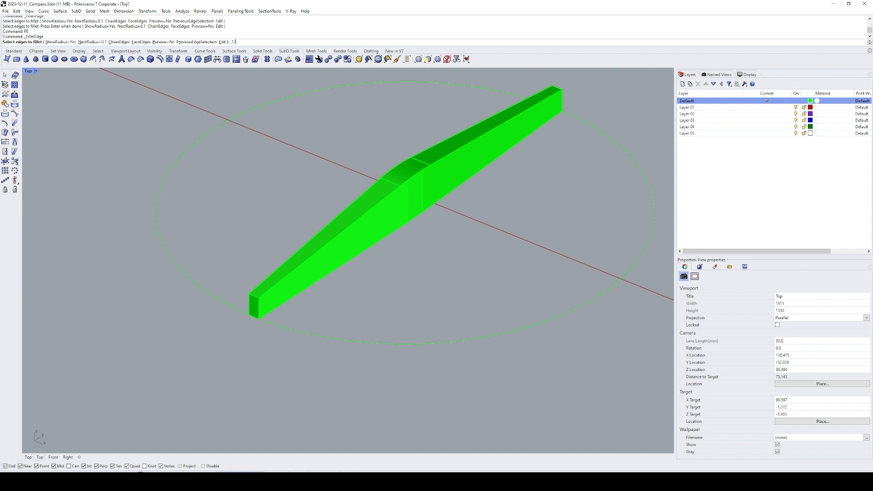
text(5)
key(Return)
click(258, 307)
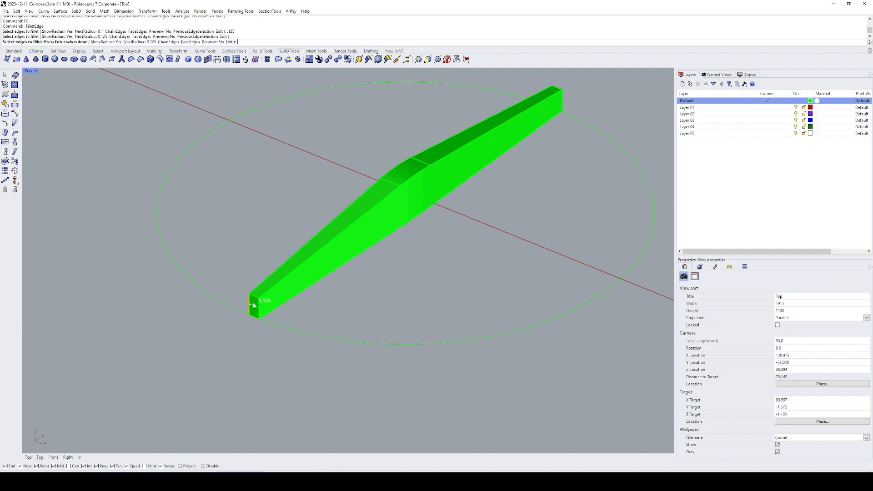
key(Return)
key(Return)
- Fillet the two vertical edges at the far end of the tapered bar with the same 0.125 radius
right_drag(356, 305, 354, 268)
shift+right_drag(668, 160, 504, 181)
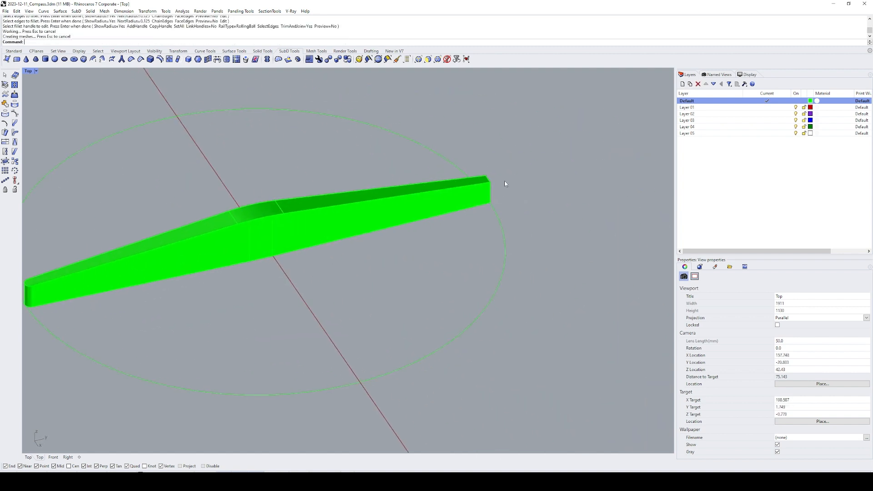
key(Return)
drag(473, 167, 522, 220)
right_drag(523, 220, 602, 215)
ctrl+click(434, 153)
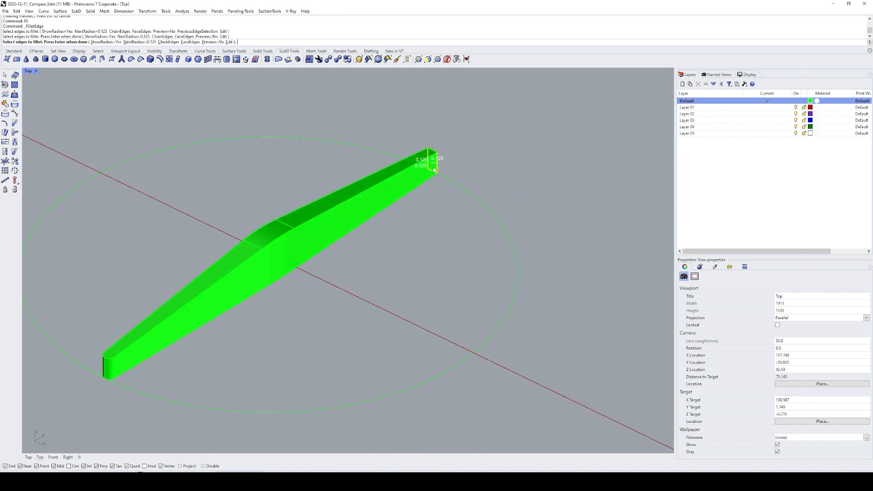
key(Return)
key(Return)
- Try to fillet the complete upper edge loop of the tapered bar with a radius of 0.125
shift+right_drag(390, 199, 437, 203)
key(Return)
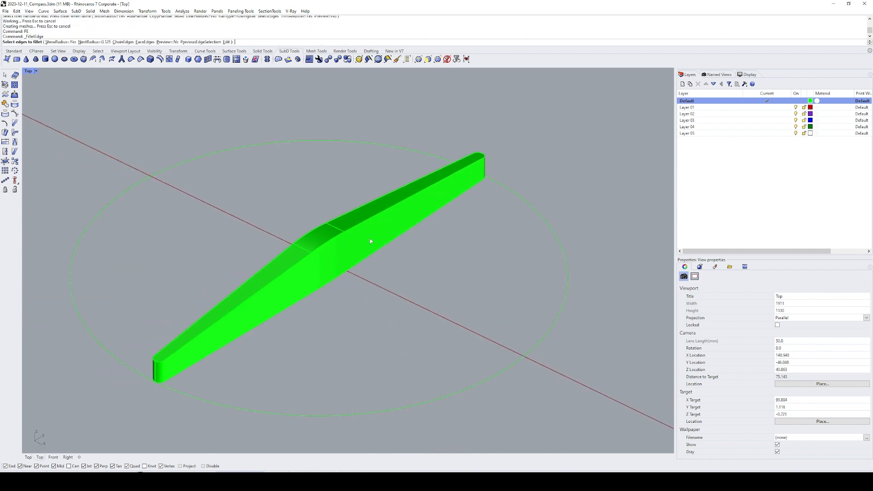
right_drag(371, 241, 345, 246)
click(319, 248)
click(316, 258)
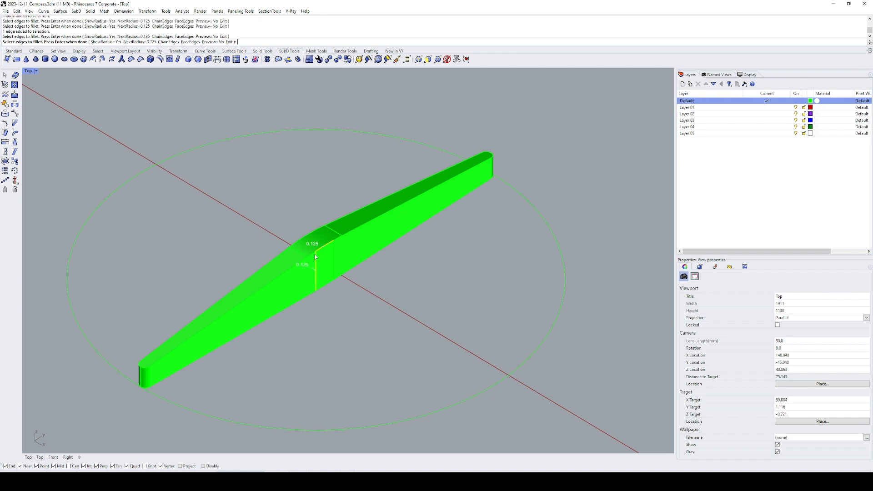
double_click(313, 256)
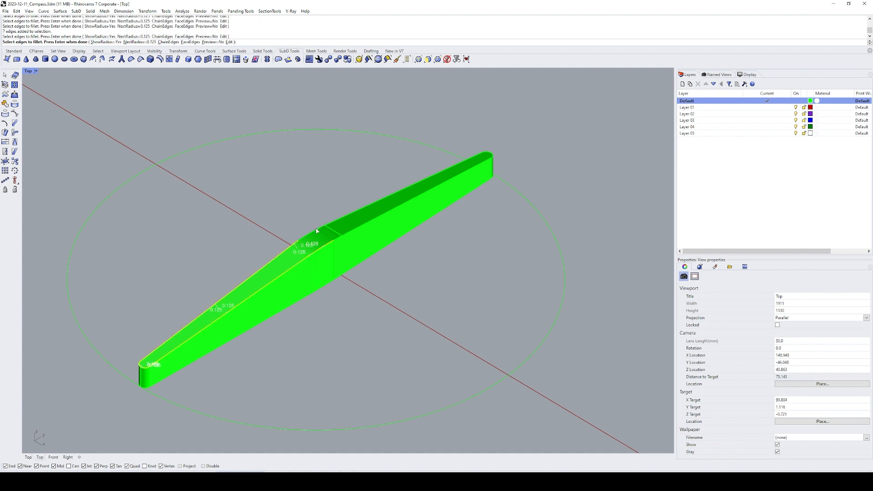
double_click(334, 229)
key(Return)
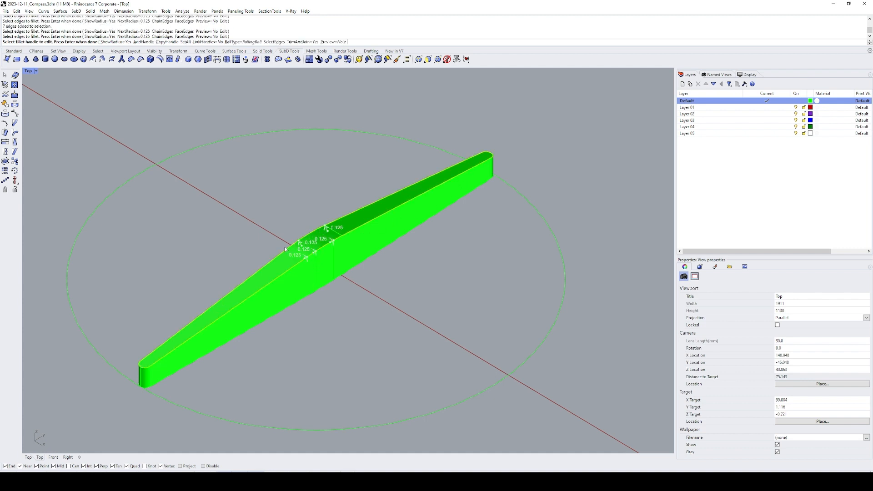
key(Return)
- Inspect the rounded bar end and undo the fillet of the upper edges
shift+right_drag(282, 267, 306, 250)
scroll(169, 346, up, 5)
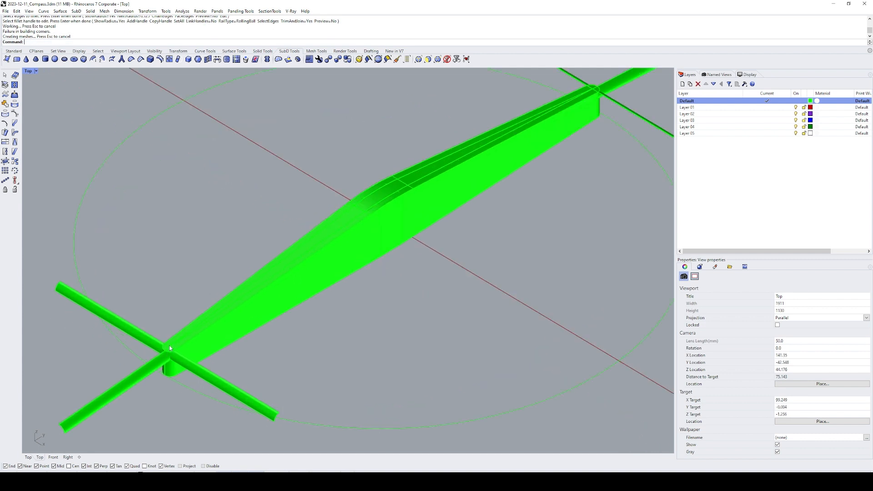
shift+right_drag(174, 357, 287, 269)
key(ctrl+z)
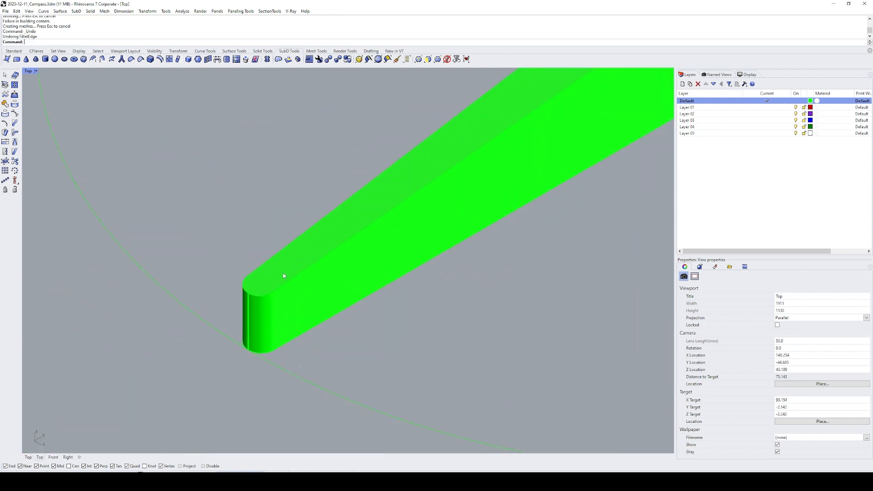
- Fillet the complete upper edge loop of the tapered bar with a radius of 0.12
text(FE)
key(Return)
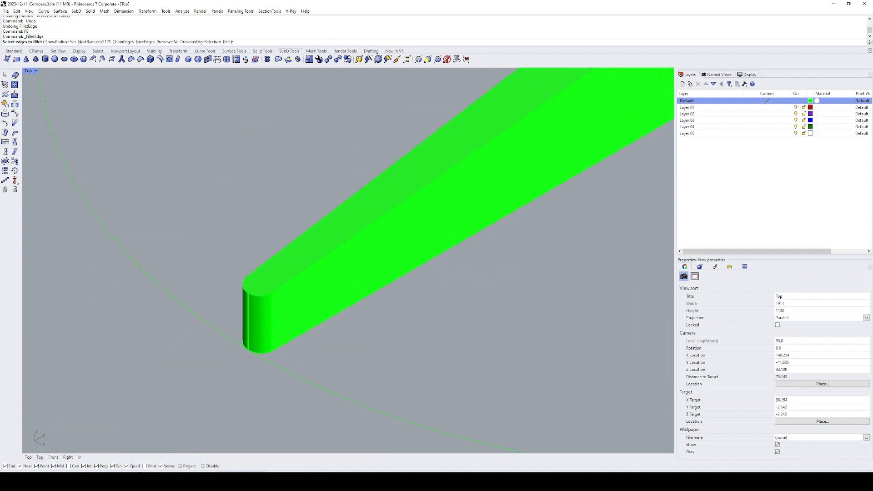
text(.12)
key(Return)
click(272, 263)
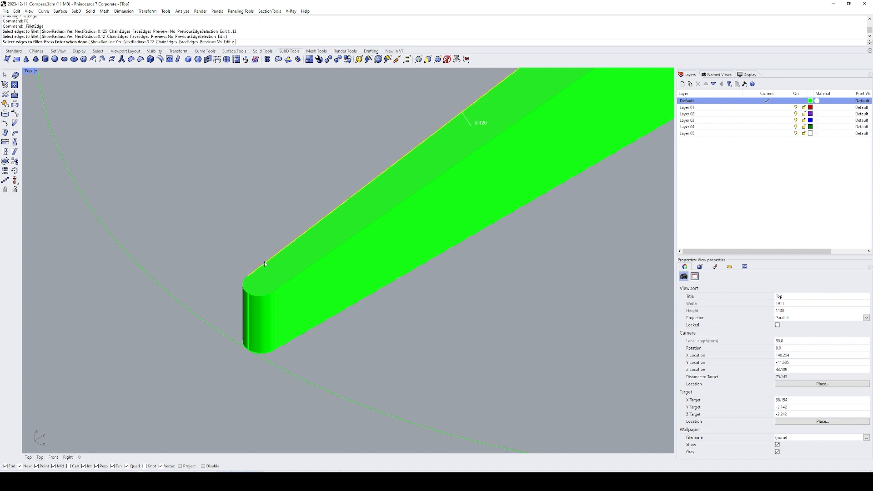
scroll(273, 262, down, 5)
click(340, 213)
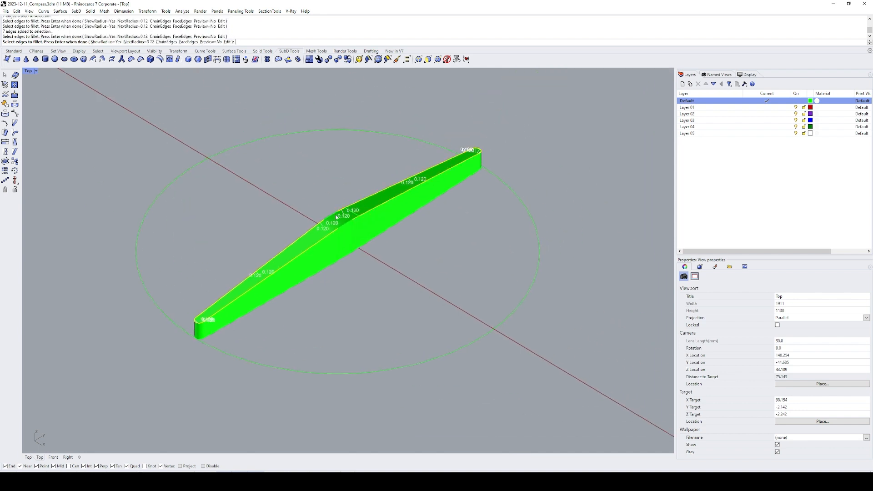
key(Return)
key(Return)
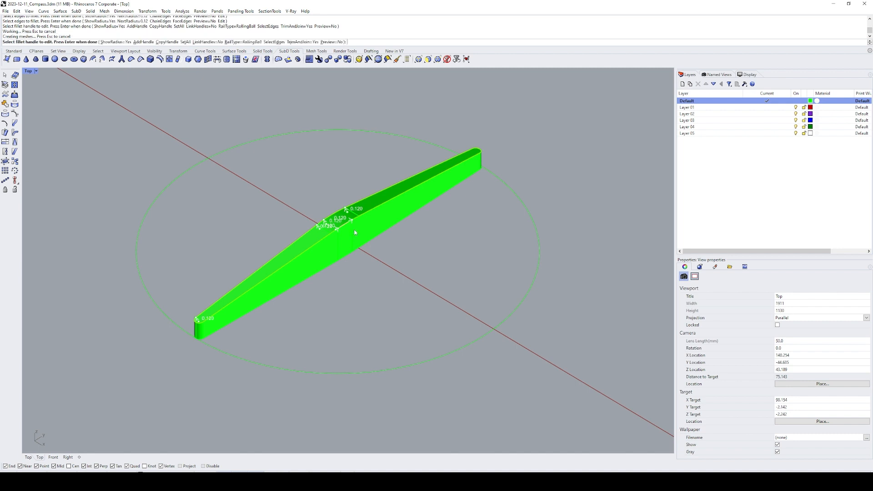
- Examine the rounded end of the filleted bar up close and the bar as a whole
right_drag(514, 170, 439, 179)
scroll(519, 209, up, 8)
scroll(468, 236, down, 1)
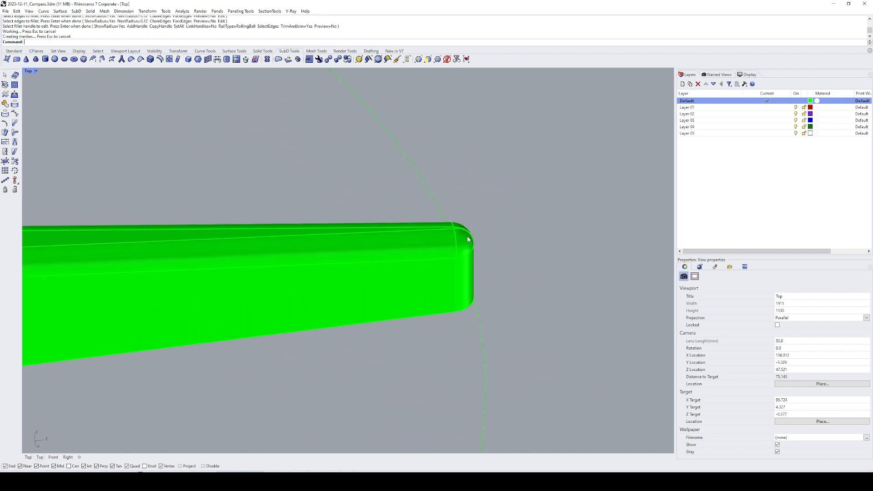
click(463, 238)
scroll(461, 238, down, 4)
scroll(460, 238, down, 4)
click(530, 247)
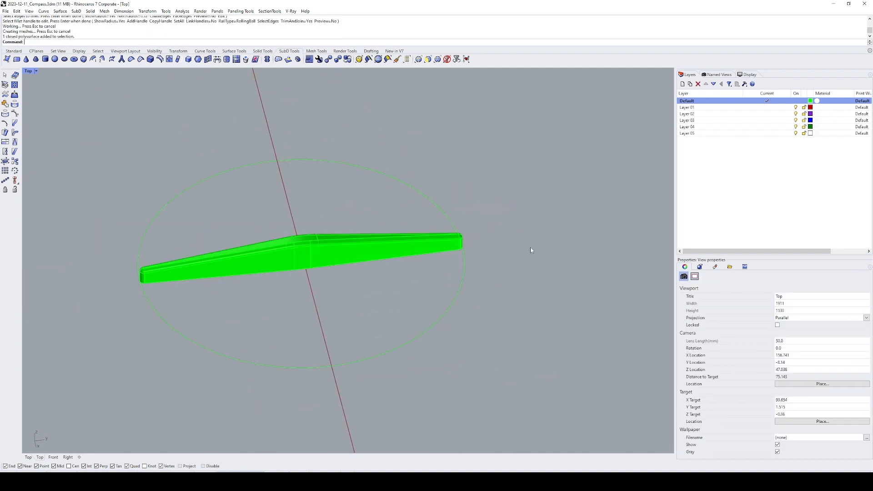
- Rotate a copy of the filleted bar a quarter turn about the circle's centre to form a cross
right_drag(326, 234, 337, 279)
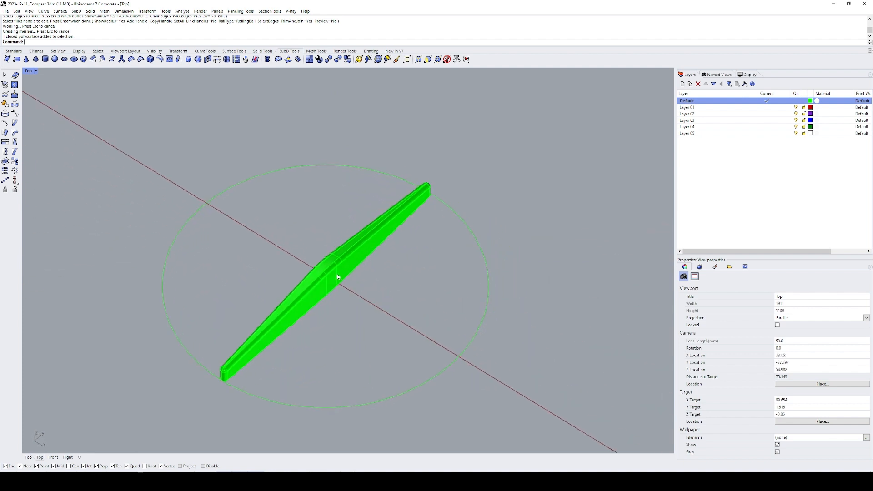
click(337, 279)
scroll(344, 300, down, 2)
text(R)
key(Return)
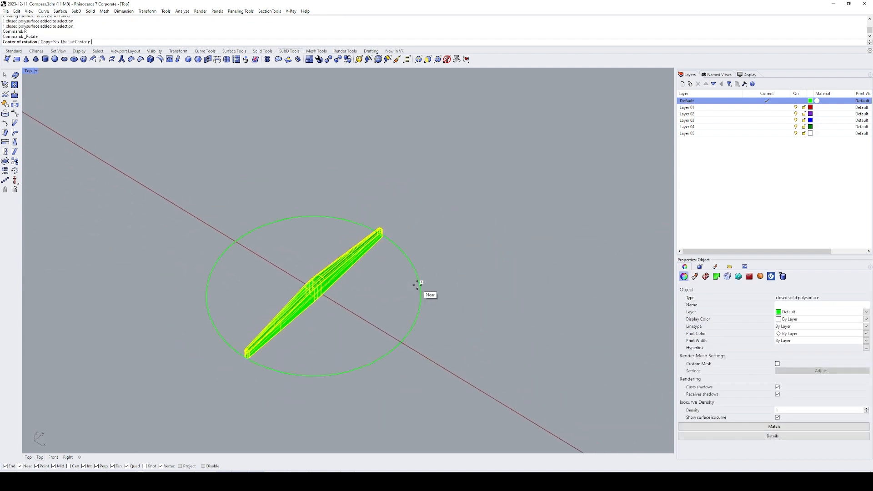
text(Cen)
key(Return)
click(419, 283)
click(422, 198)
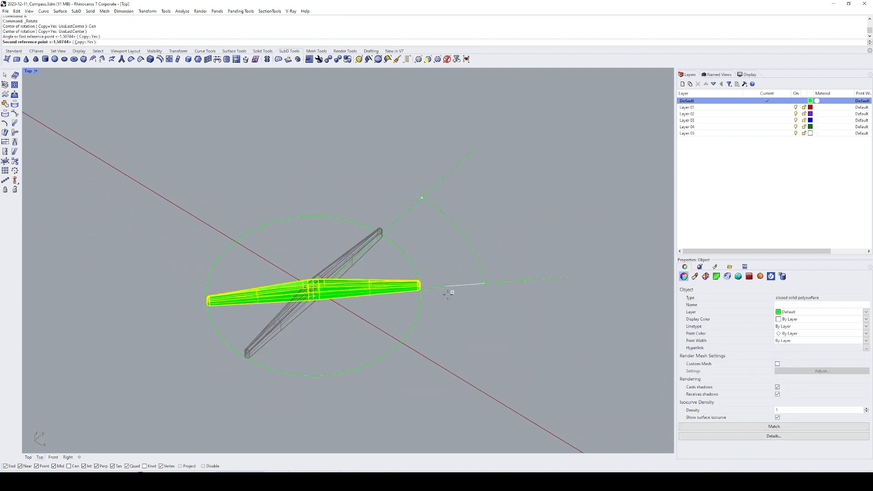
click(456, 365)
key(Escape)
key(Escape)
- Copy both crossing bars a distance of 50 along the X axis
shift+right_drag(399, 288, 439, 258)
scroll(372, 254, up, 4)
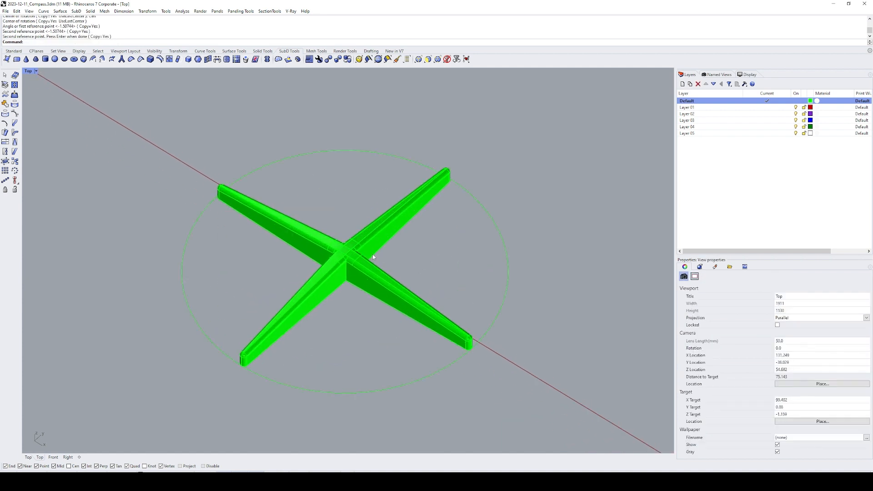
scroll(372, 254, up, 3)
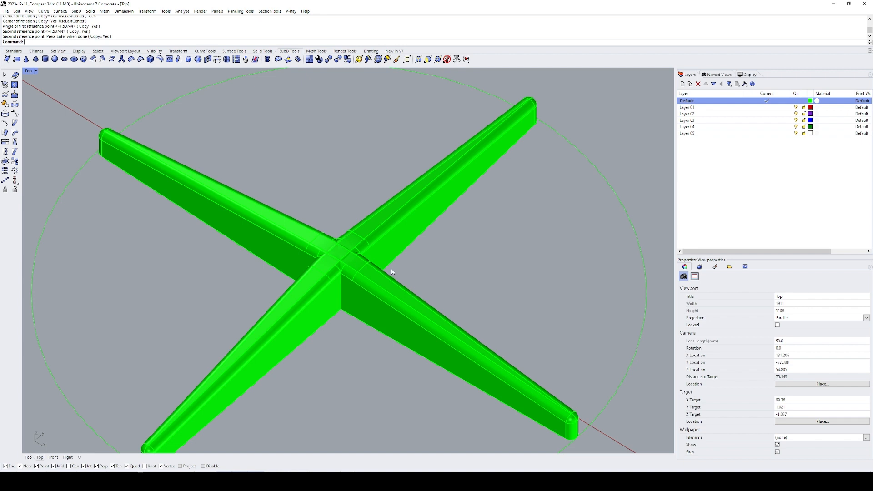
scroll(388, 271, down, 2)
right_drag(411, 275, 390, 259)
click(360, 253)
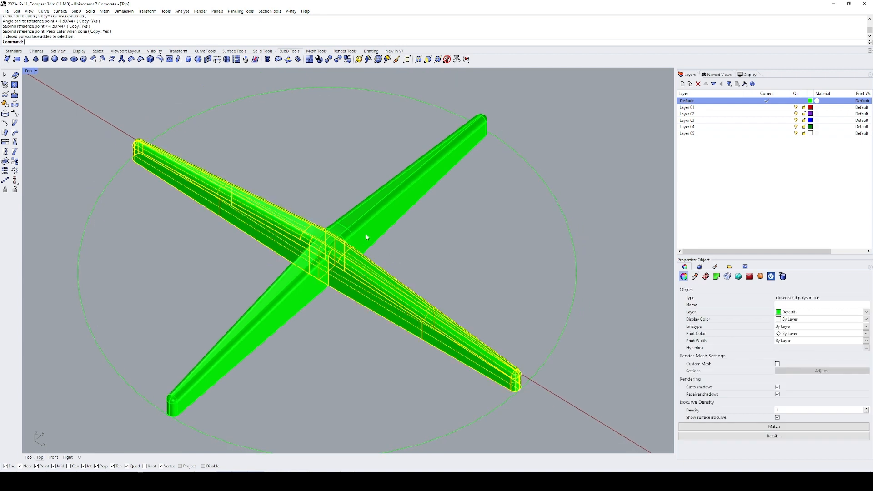
shift+click(365, 232)
scroll(366, 244, down, 8)
text(C)
key(Return)
click(469, 333)
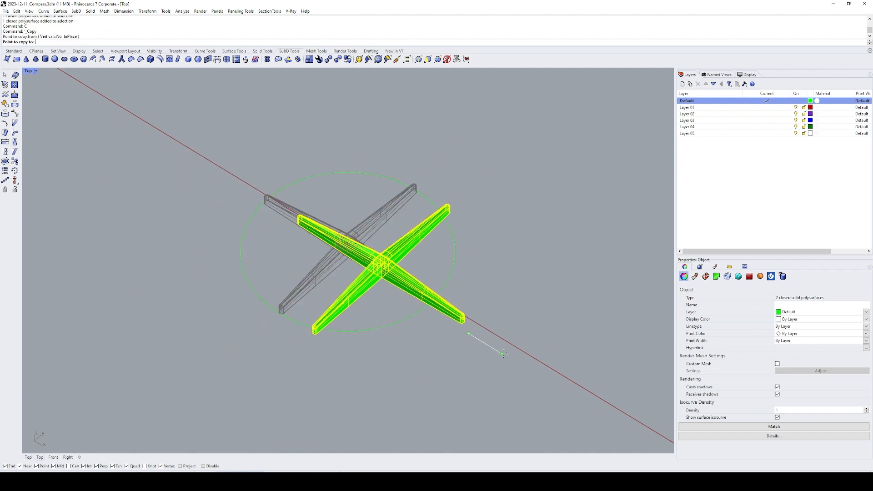
text(50)
key(Return)
key(Return)
- Copy the surrounding circle a distance of 50 along the X axis, around the copied cross
click(452, 233)
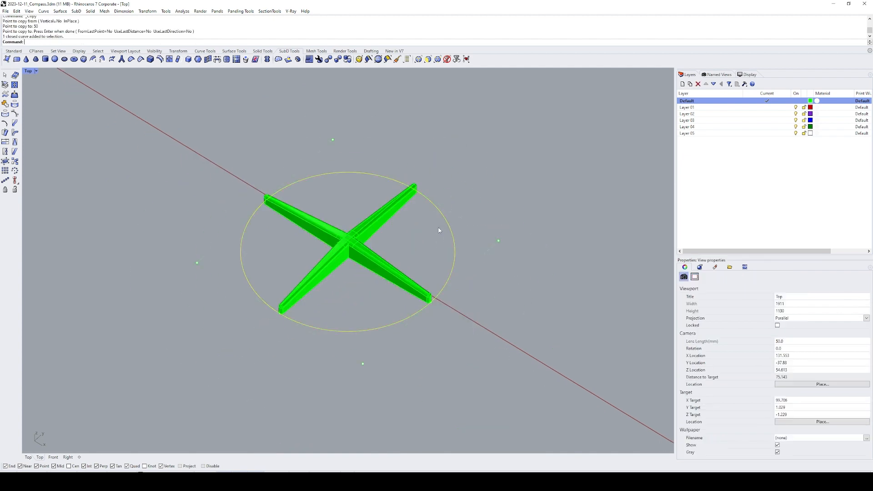
right_drag(517, 328, 483, 307)
text(C)
key(Return)
click(478, 315)
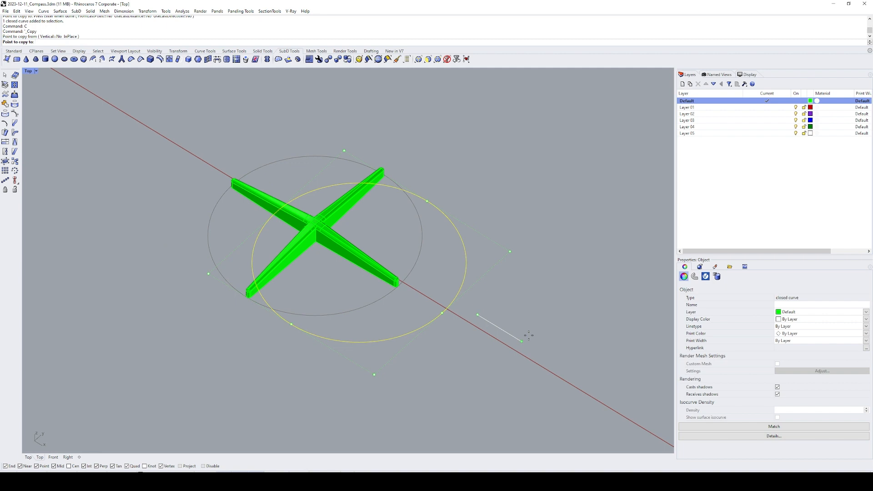
text(50)
key(Return)
click(528, 335)
key(Return)
- Extract the two overlapping central top surfaces of the copied crossing bars and delete them
text(SL)
key(Return)
text(ZS)
key(Return)
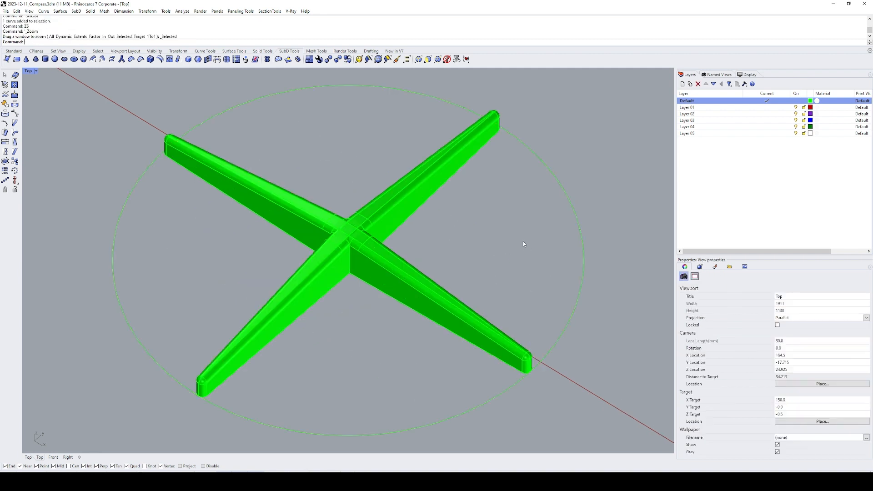
scroll(390, 237, up, 5)
text(EXT)
key(Return)
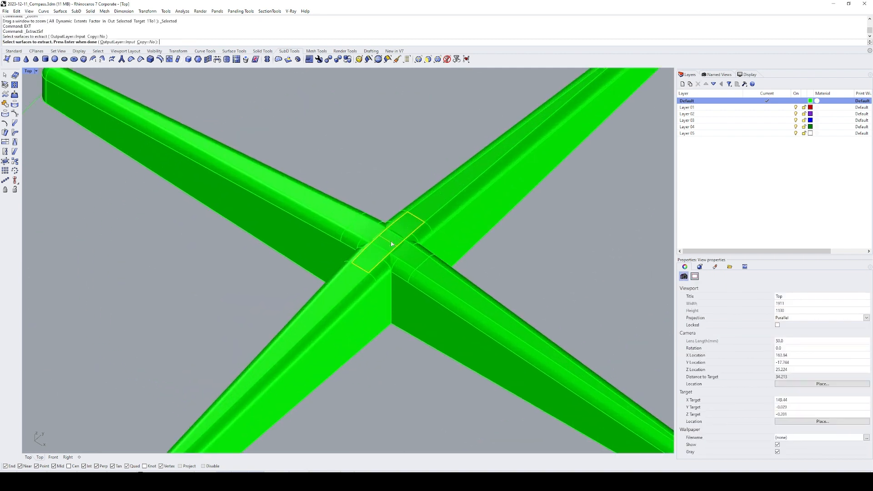
click(391, 243)
key(Return)
text(E)
key(Return)
- Hide the bar perpendicular to the X axis in the copied cross
scroll(376, 250, up, 4)
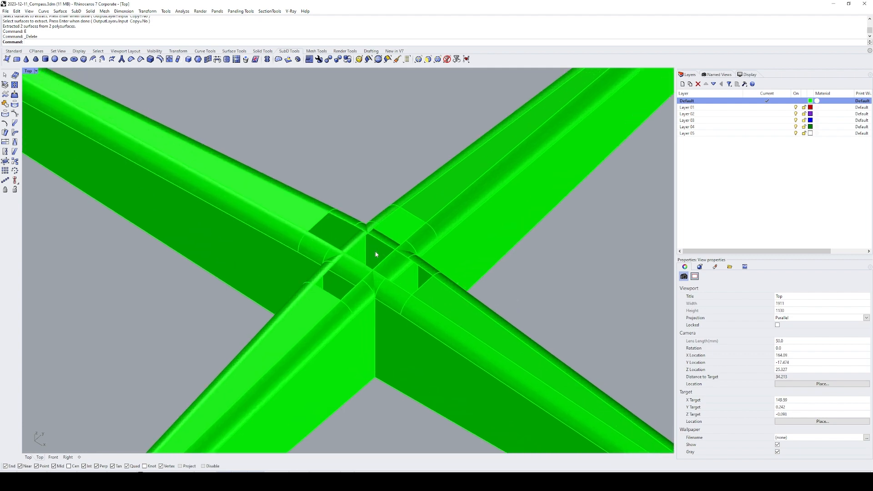
right_drag(376, 255, 419, 242)
click(427, 230)
text(H)
key(Return)
- Delete the central side and fillet faces of the remaining bar, keeping its bottom face
ctrl+shift+right_drag(360, 192, 415, 190)
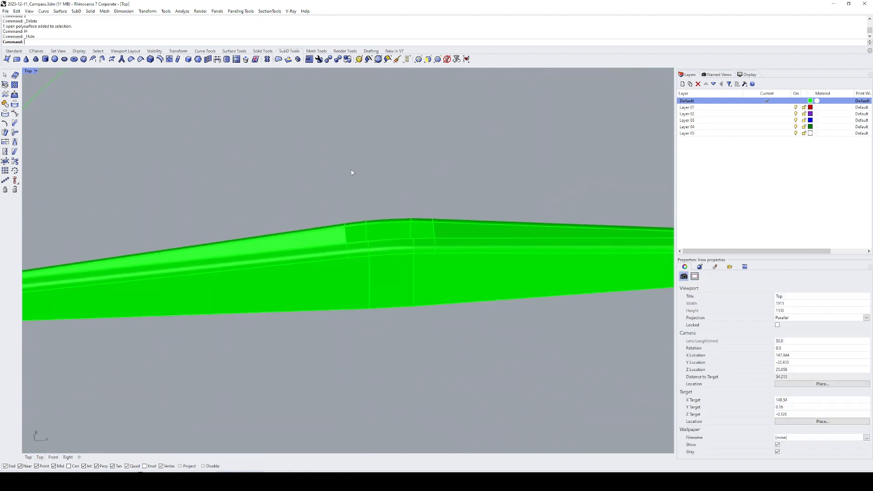
ctrl+shift+drag(345, 170, 433, 352)
click(354, 180)
ctrl+shift+drag(350, 184, 430, 339)
right_drag(422, 300, 385, 270)
text(E)
key(Return)
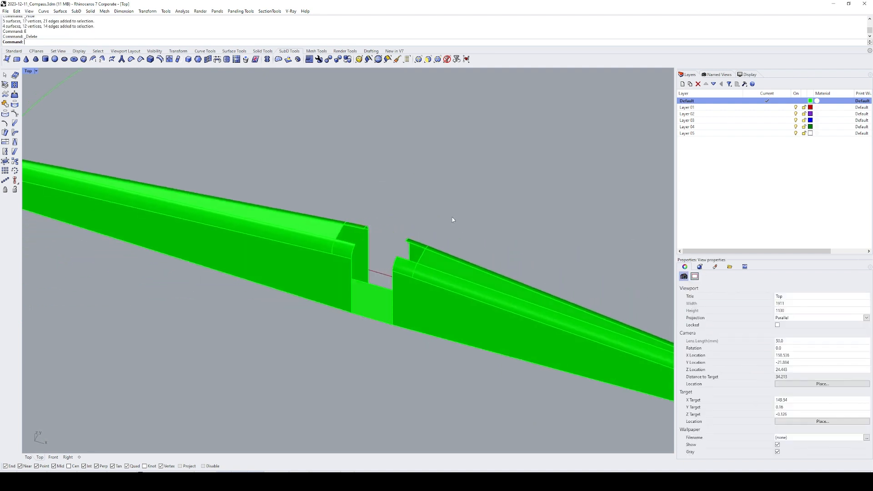
- Draw a cutting line across the bar at one edge of the central gap and copy it to the gap's opposite edge
right_drag(453, 218, 405, 293)
text(L)
key(Return)
click(369, 281)
click(400, 209)
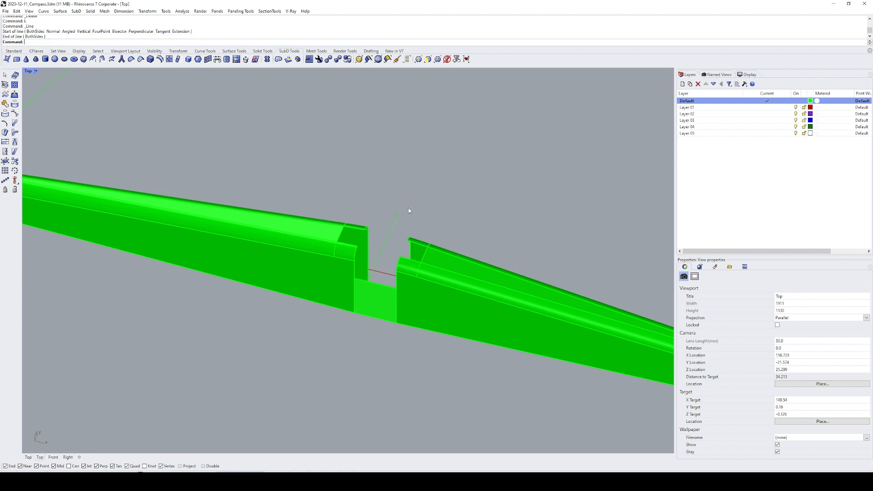
click(384, 246)
text(C)
key(Return)
click(401, 209)
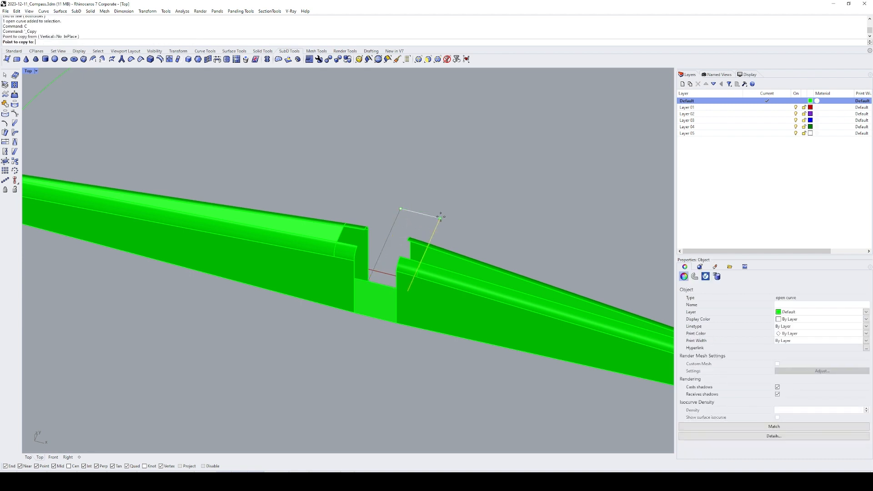
click(399, 324)
key(Return)
- Trim away the bottom face between the two cutting lines and delete the lines
drag(462, 226, 385, 218)
text(T)
key(Return)
click(379, 297)
key(Return)
text(E)
key(Return)
right_drag(489, 230, 471, 230)
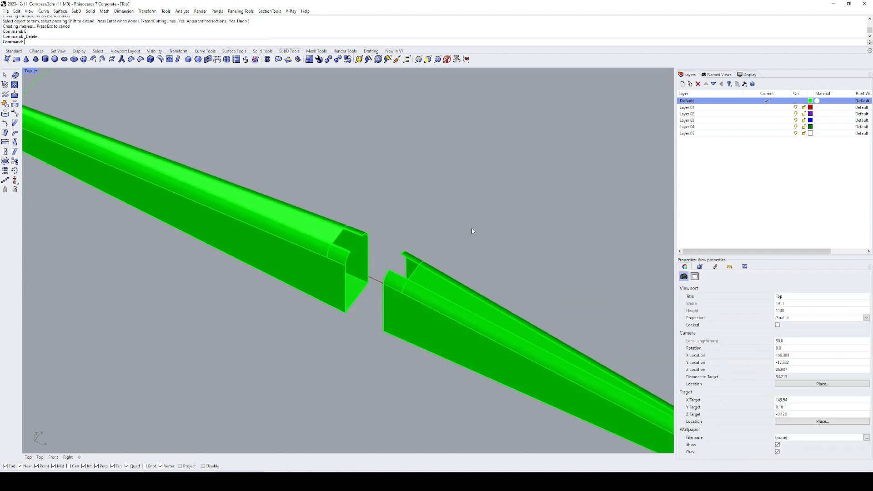
- Rotate a copy of both bar halves a quarter turn about the circle's centre
drag(452, 199, 302, 331)
scroll(301, 332, down, 6)
text(R)
key(Return)
text(Cen)
key(Return)
click(400, 217)
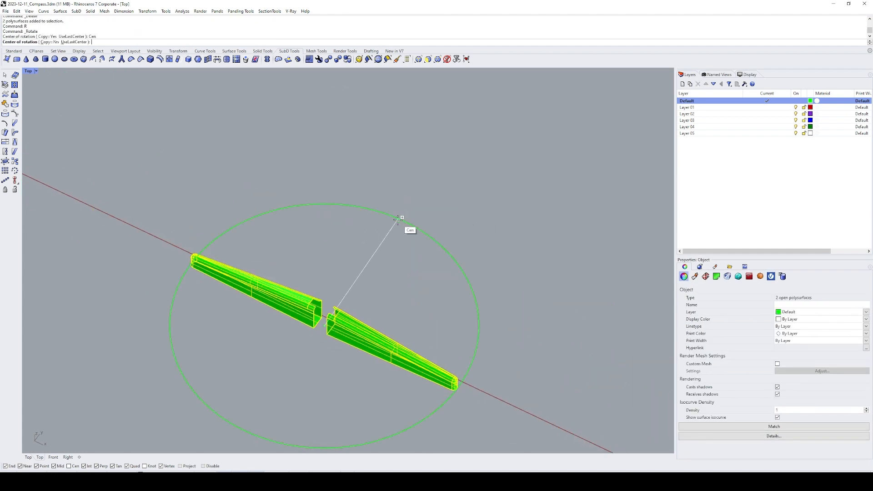
click(513, 415)
click(445, 166)
key(Return)
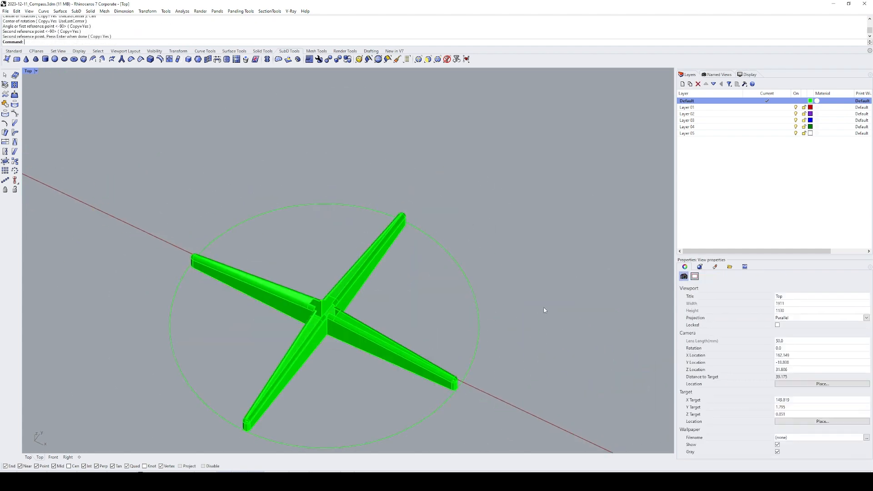
- Extract the eight short fillet surfaces at the inner ends of the four arms
scroll(301, 278, up, 2)
text(Z)
key(Return)
drag(301, 279, 354, 328)
key(Return)
click(208, 194)
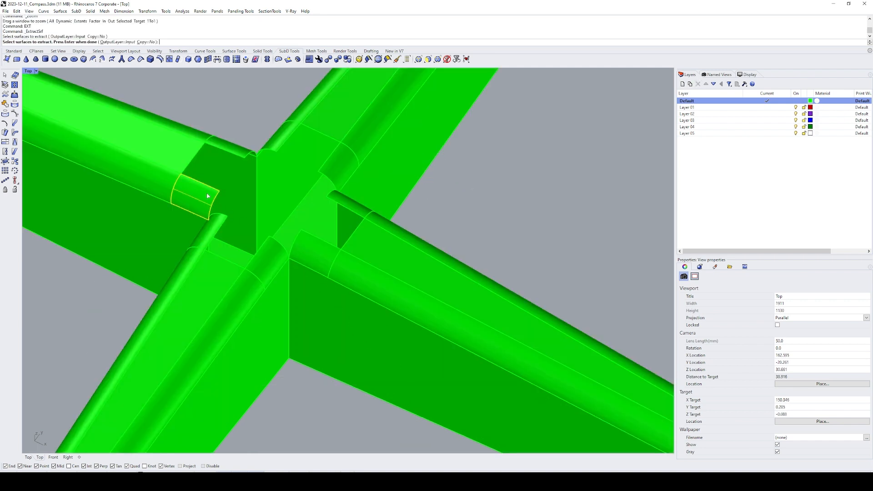
click(212, 226)
click(266, 257)
click(312, 252)
click(347, 205)
click(339, 166)
click(281, 136)
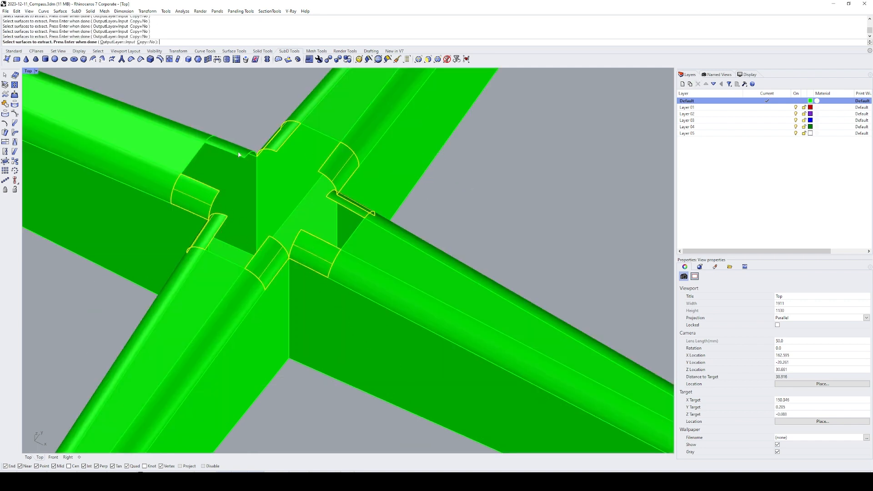
click(237, 151)
key(Return)
- Extend the extracted fillet surfaces across each other at the two inner corners beside the far-left arm
right_drag(252, 164, 305, 182)
text(EXS)
key(Return)
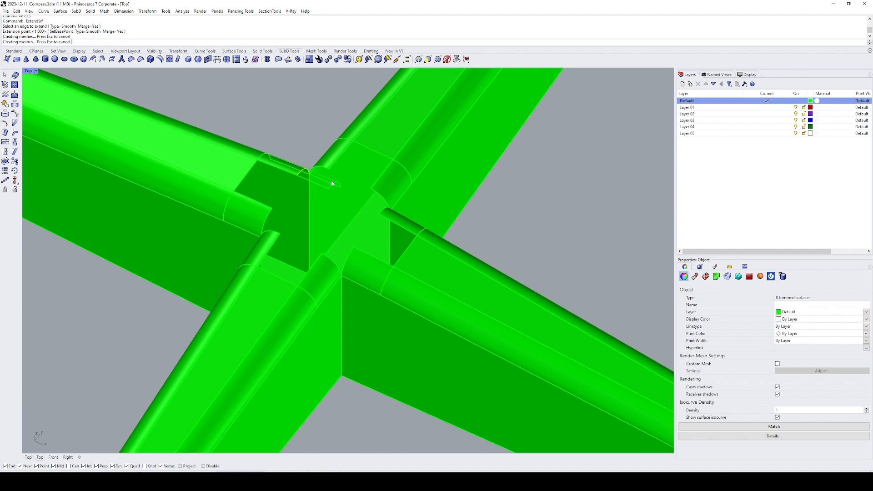
click(332, 180)
click(303, 199)
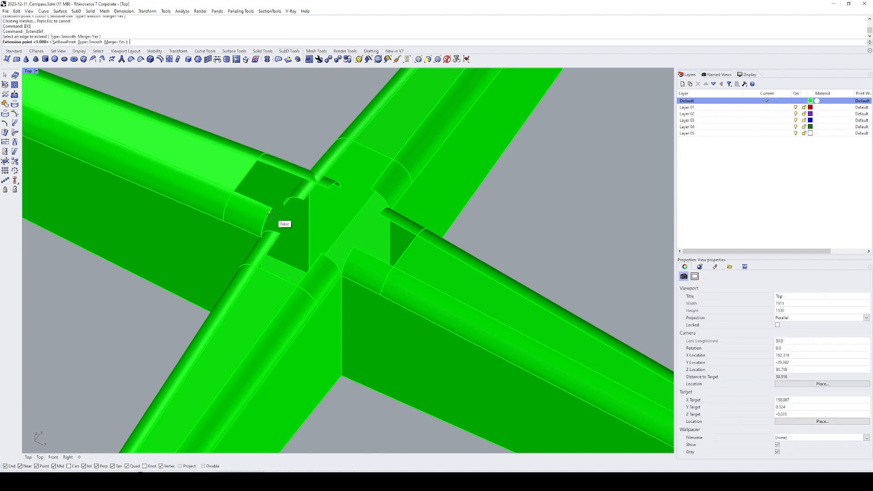
right_click(275, 235)
click(274, 234)
click(291, 218)
- Extend the two fillet surfaces past each other at the inner corner between the near-left and near-right arms
right_click(329, 258)
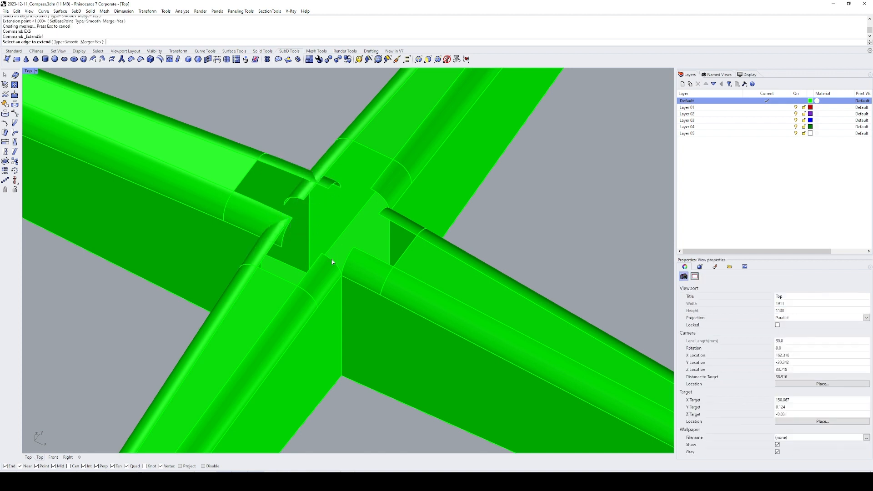
click(332, 260)
click(354, 247)
right_click(349, 251)
click(348, 251)
click(314, 244)
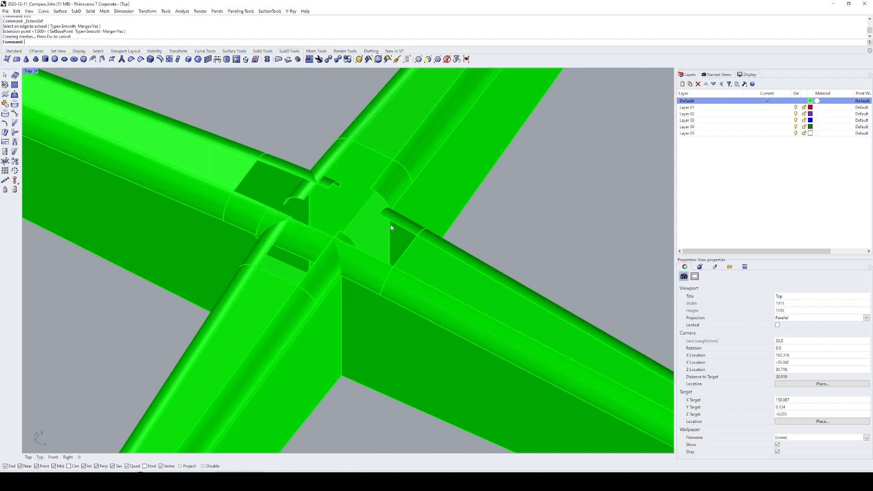
- Extend the two fillet surfaces past each other at the inner corner between the near-right and far-right arms
right_click(390, 224)
click(385, 210)
click(354, 199)
right_click(370, 197)
click(381, 196)
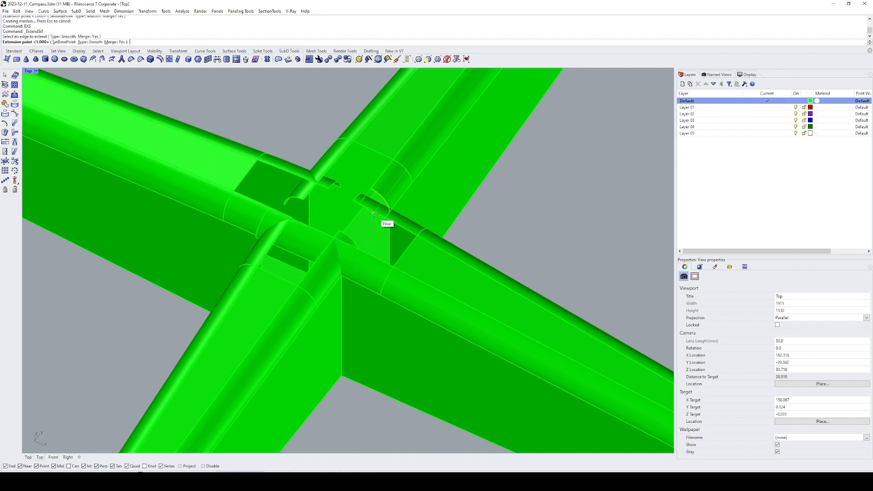
click(368, 220)
- Extend the far-left arm's near-side fillet surface further past the adjoining near-left arm's fillet
right_click(321, 221)
click(279, 222)
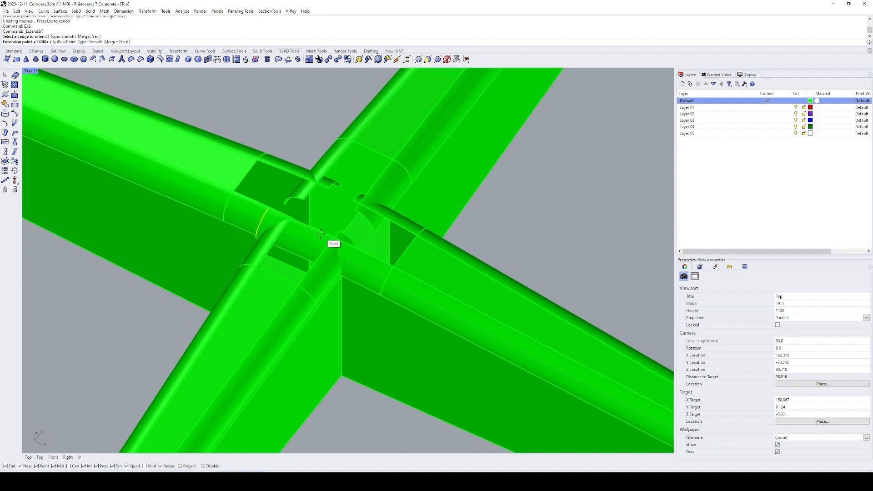
click(318, 247)
scroll(317, 247, up, 5)
right_click(300, 219)
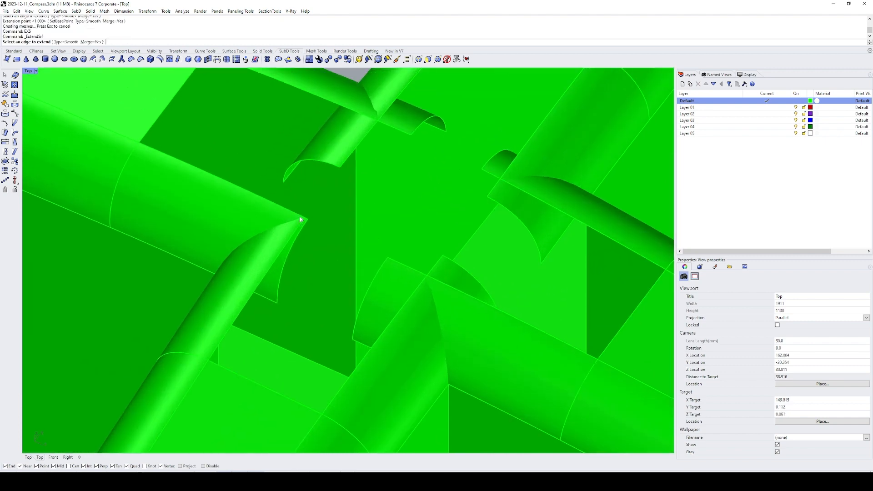
right_drag(304, 222, 226, 203)
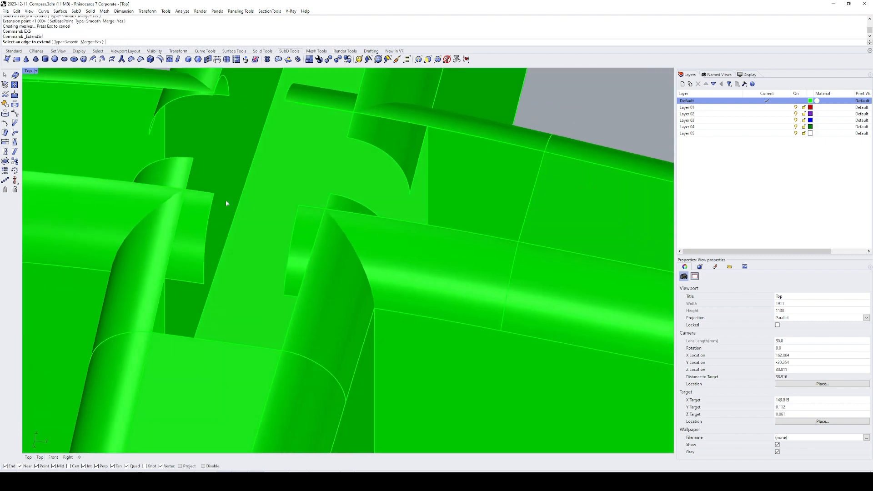
- Extend one fillet surface further past its neighbour at each of the two inner corners beside the far-left arm
right_click(224, 81)
right_click(224, 81)
click(228, 84)
click(243, 91)
right_click(242, 92)
right_drag(243, 92, 251, 260)
click(249, 261)
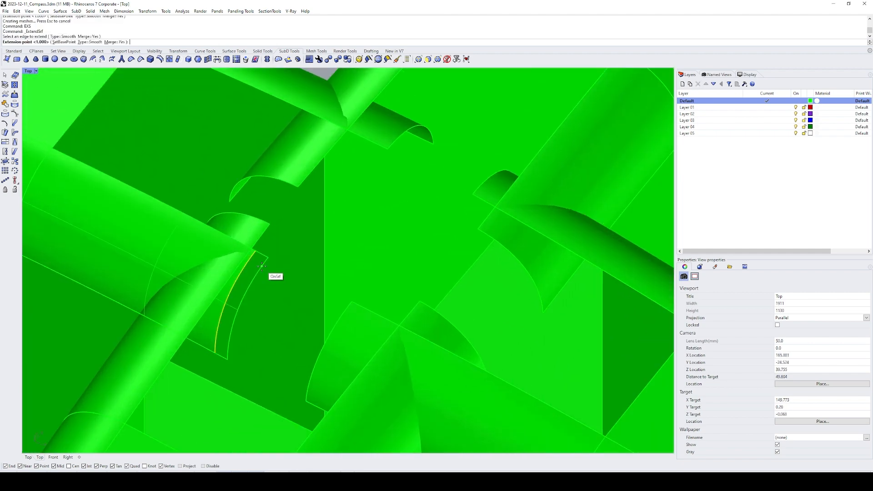
click(267, 262)
scroll(267, 247, down, 10)
scroll(520, 244, down, 4)
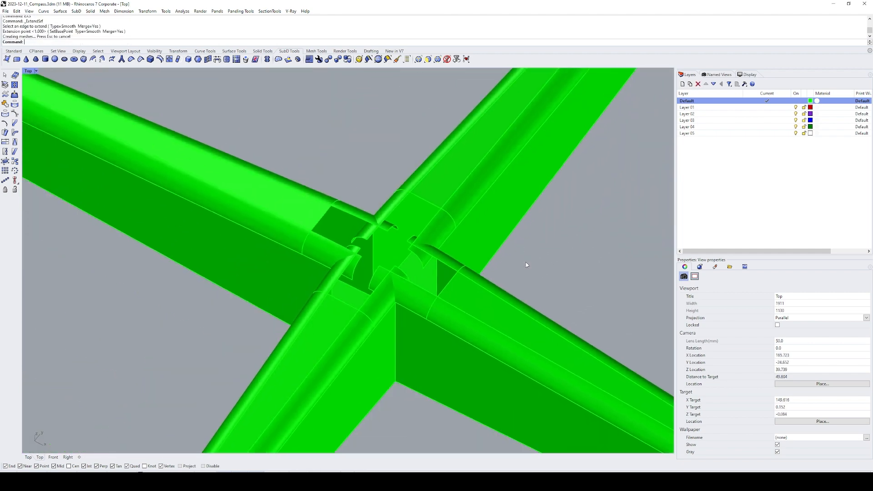
right_drag(526, 265, 503, 221)
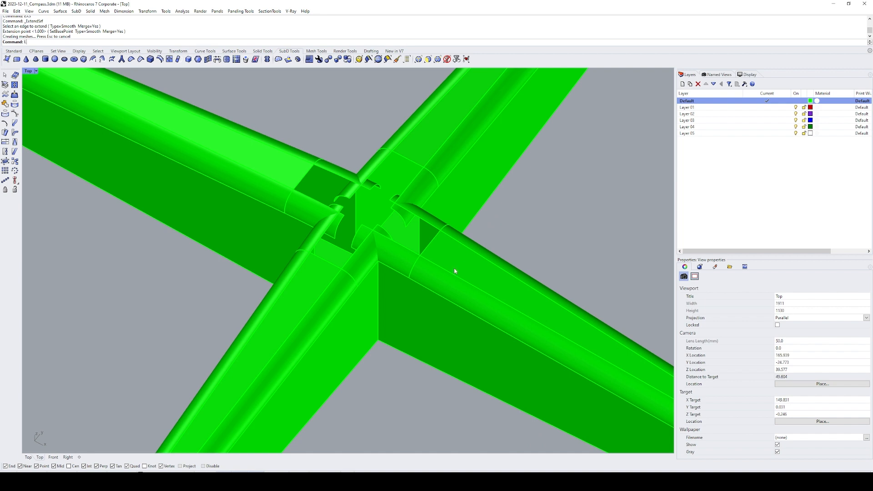
- Draw a line to both sides of the bottom inner corner between the near arms, running diagonally outward between them
key(Return)
click(378, 340)
scroll(390, 397, down, 2)
text(b)
key(Return)
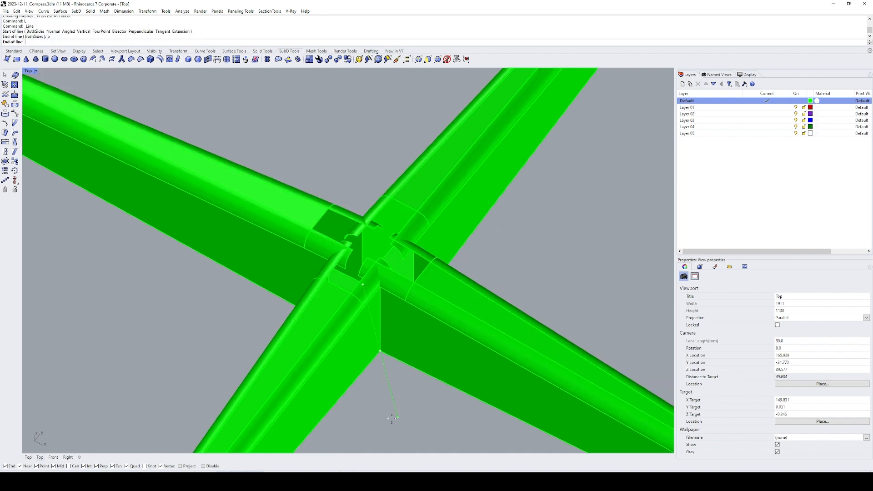
click(397, 429)
scroll(397, 430, down, 5)
- Rotate a copy of the diagonal line by 90° about the centre of the large circle
click(392, 402)
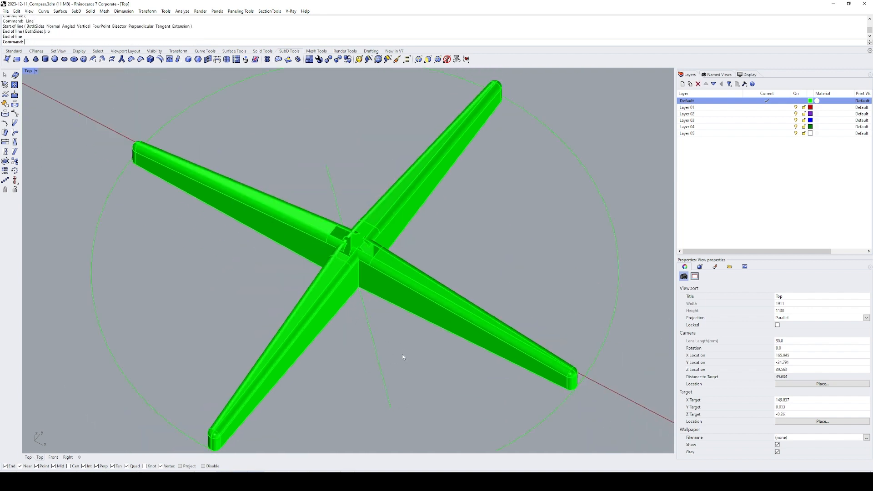
right_drag(388, 345, 381, 372)
text(R)
key(Return)
text(Cen)
key(Return)
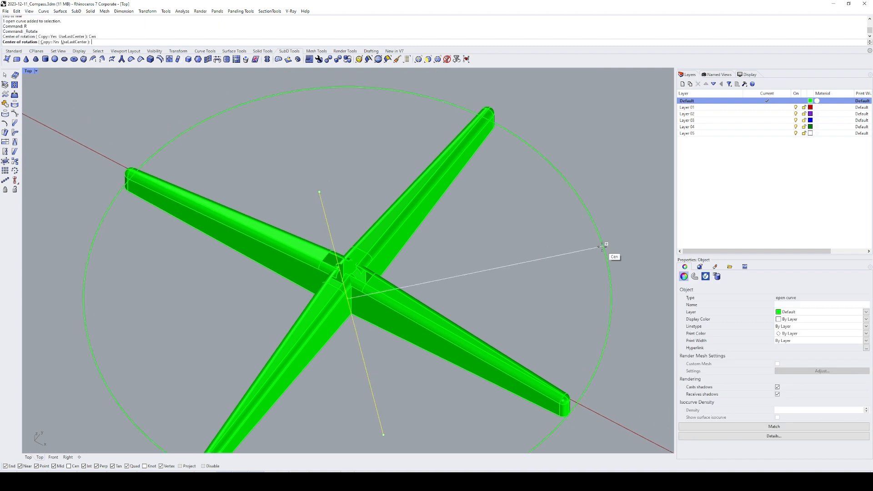
click(611, 254)
click(325, 165)
click(530, 259)
key(Return)
key(Escape)
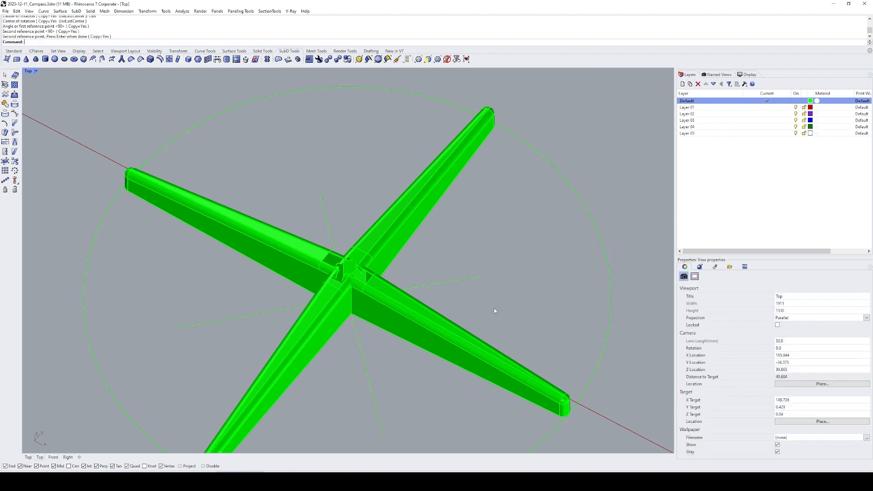
- Split the extended fillet surfaces at the centre using the two diagonal lines as cutters
right_drag(494, 308, 508, 268)
click(426, 274)
click(457, 227)
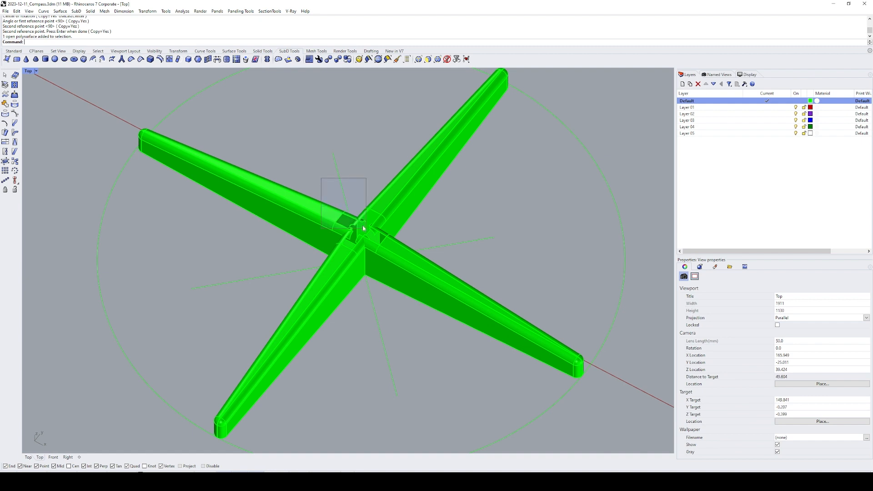
drag(363, 227, 368, 231)
text(sp)
key(Return)
click(442, 246)
click(338, 173)
key(Return)
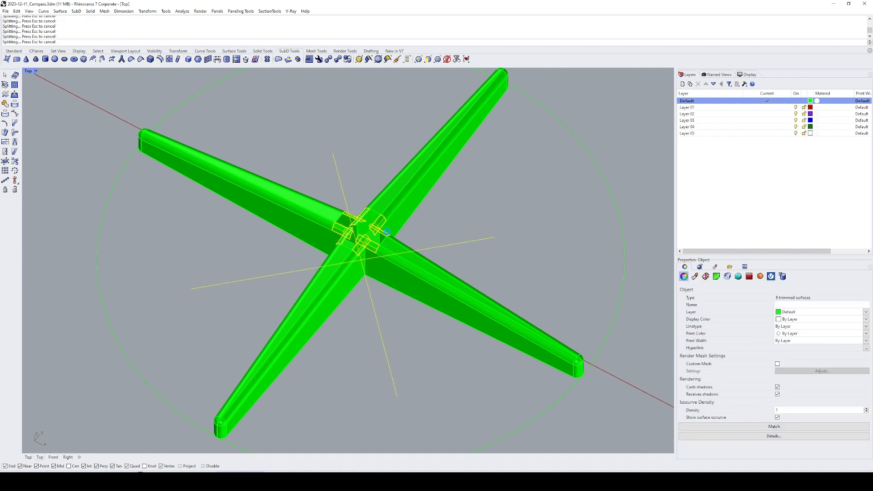
- Delete the overhanging split-off fillet pieces at the centre and the two diagonal cutting lines
scroll(363, 230, up, 3)
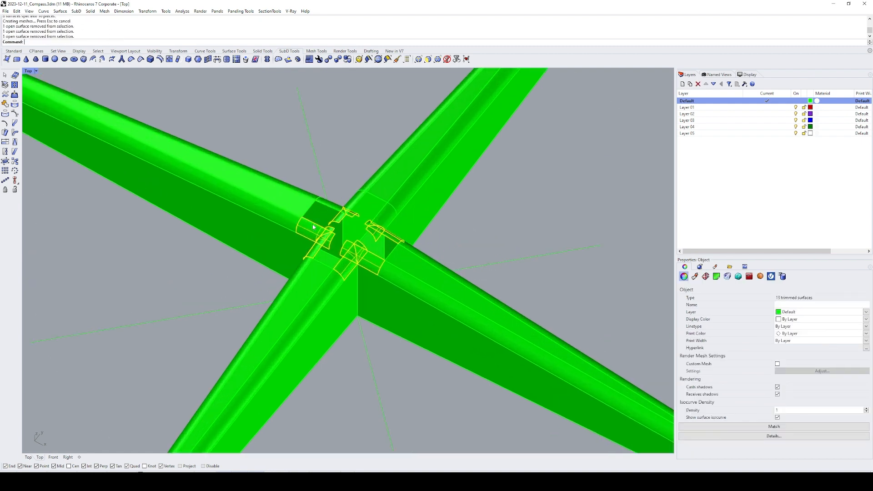
key(Delete)
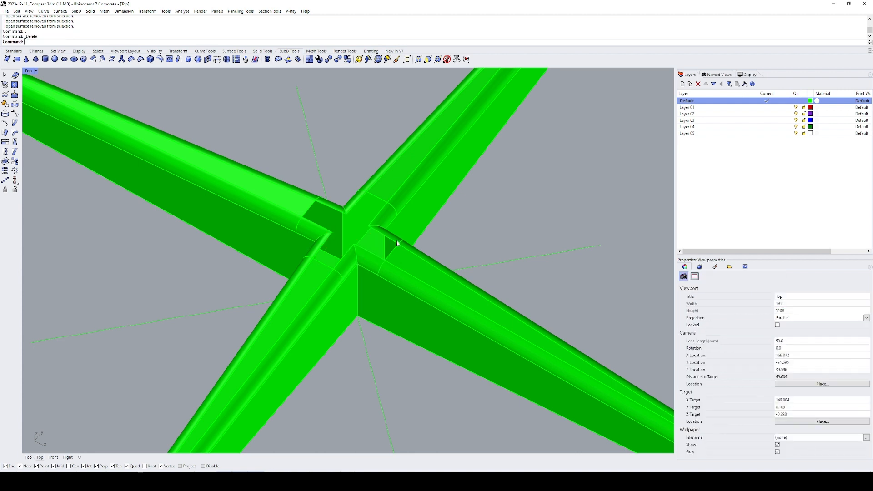
right_drag(373, 213, 405, 218)
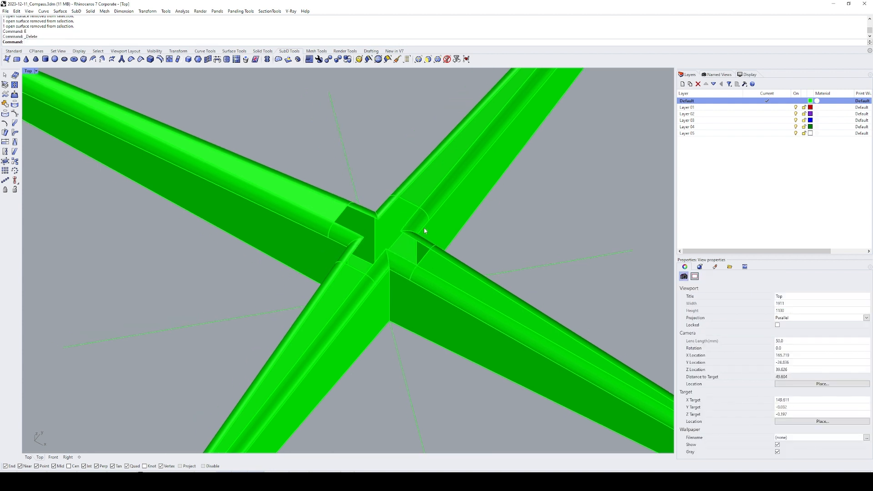
click(523, 269)
shift+click(352, 180)
text(e)
key(space)
- Draw an arc tangent to the adjoining top edges across the far-left arm's base, between its two inner corners
right_drag(435, 230, 374, 242)
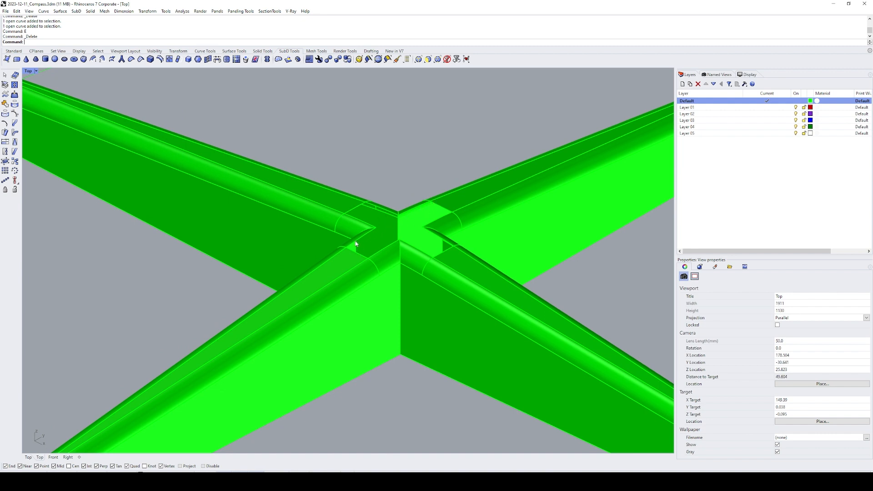
ctrl+shift+right_drag(425, 208, 358, 226)
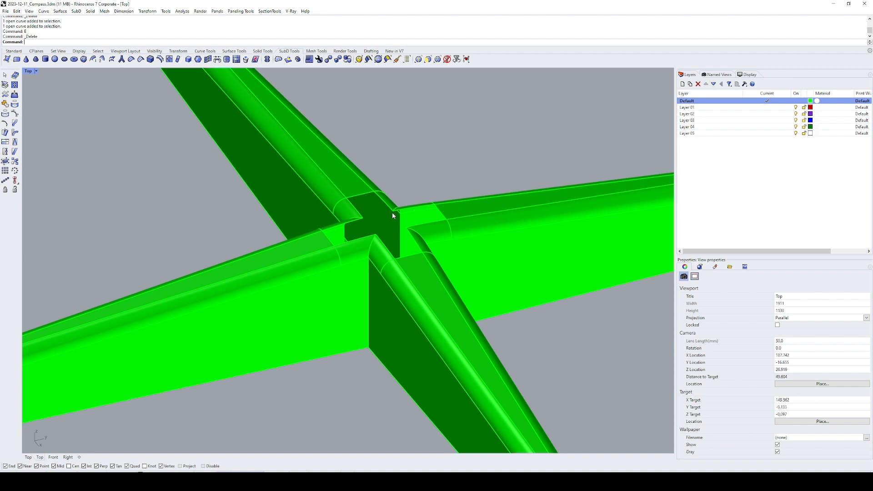
shift+right_drag(370, 219, 364, 225)
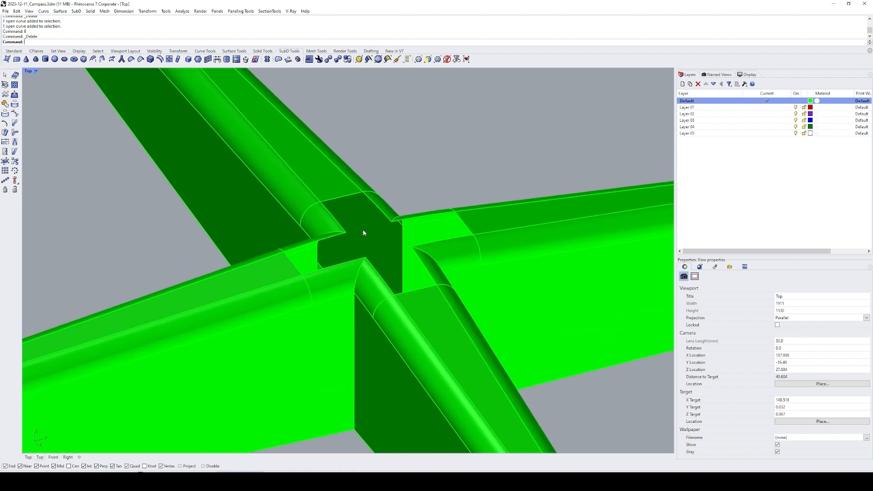
text(AR)
key(Return)
text(t)
key(Return)
click(345, 232)
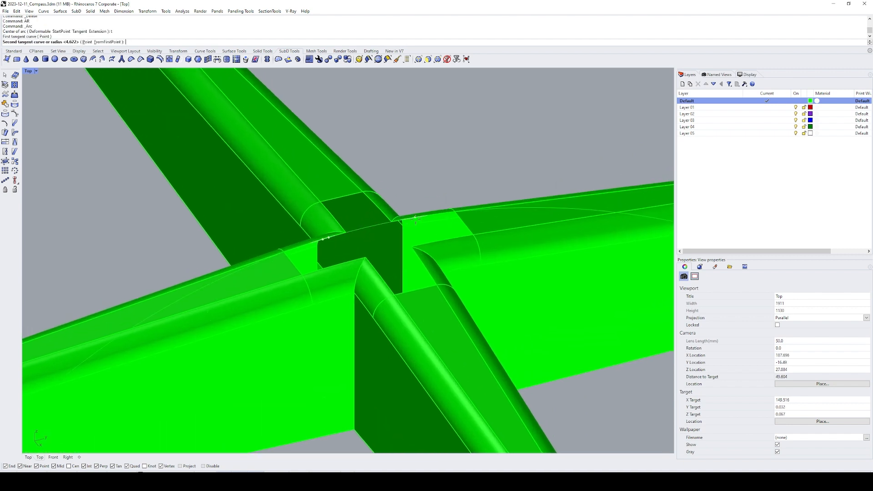
click(393, 223)
key(Return)
click(390, 221)
click(384, 224)
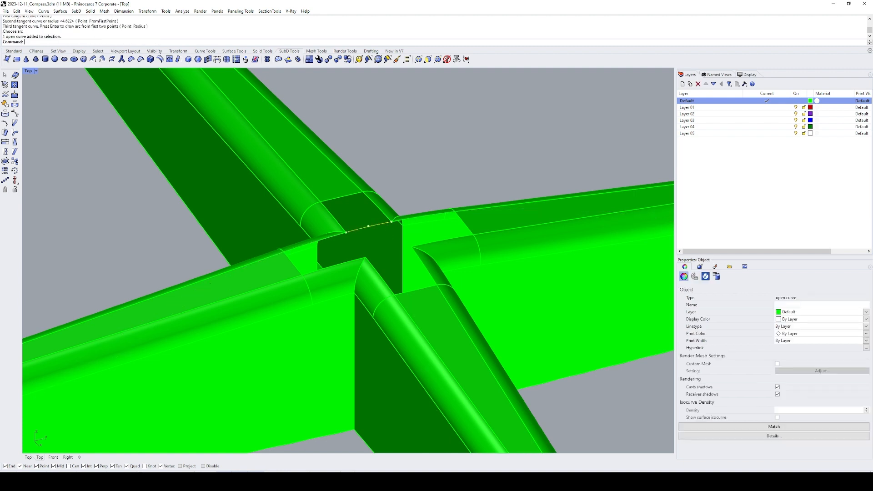
- Examine closely how the arc's end meets the inner corner between the far-left and far-right arms
text(Z)
key(Return)
drag(385, 212, 418, 238)
shift+right_drag(307, 214, 456, 237)
text(Z)
key(Return)
drag(326, 214, 415, 285)
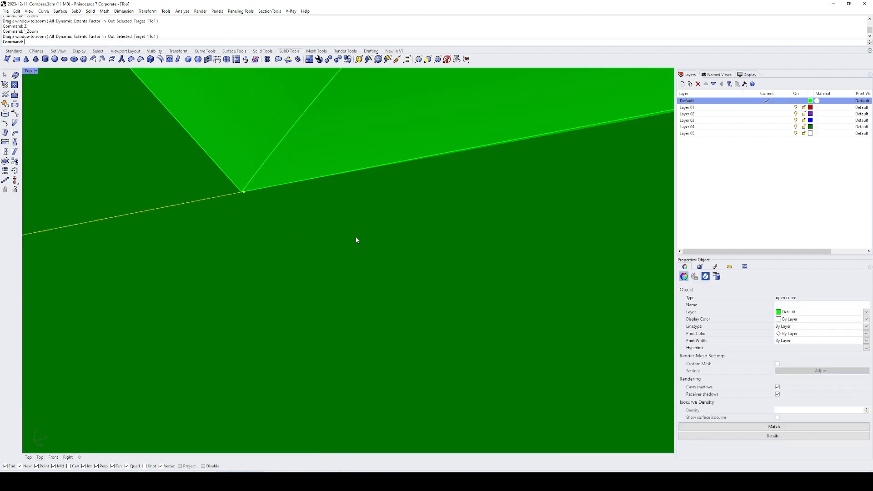
shift+right_drag(250, 194, 323, 216)
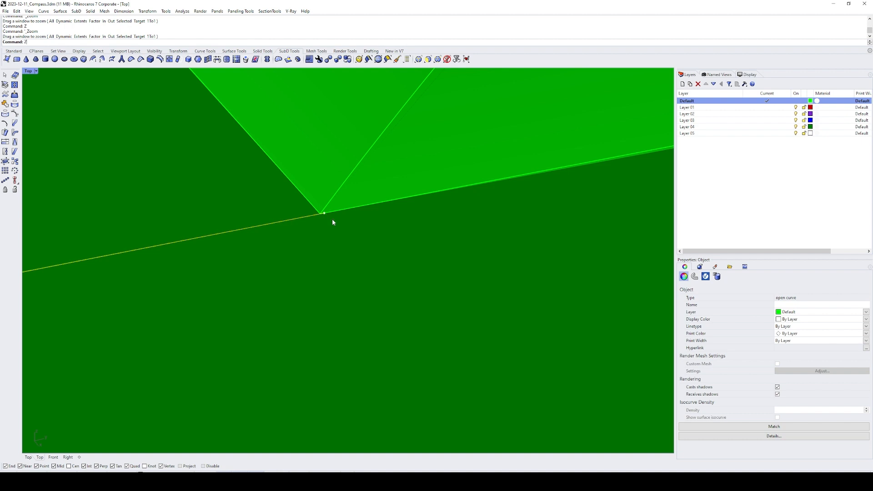
key(Return)
text(s)
key(Return)
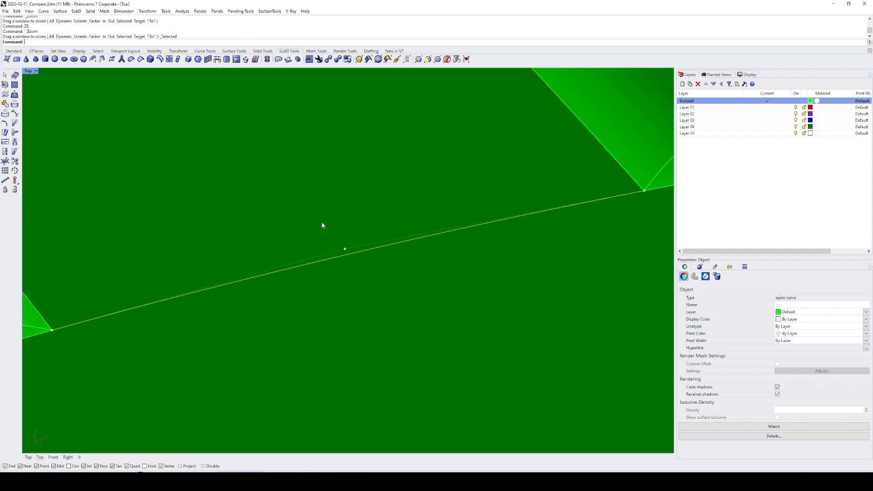
- Scale the arc about its middle control point so its end lands on the inner corner, and check the opposite end
text(s)
key(Return)
click(341, 249)
right_drag(614, 183, 499, 187)
text(z)
key(Return)
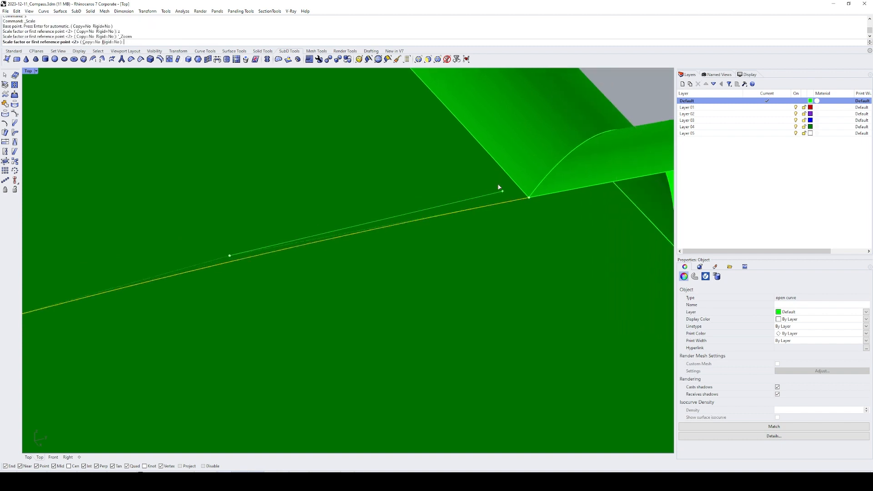
drag(499, 187, 557, 212)
scroll(337, 236, up, 10)
scroll(338, 235, up, 2)
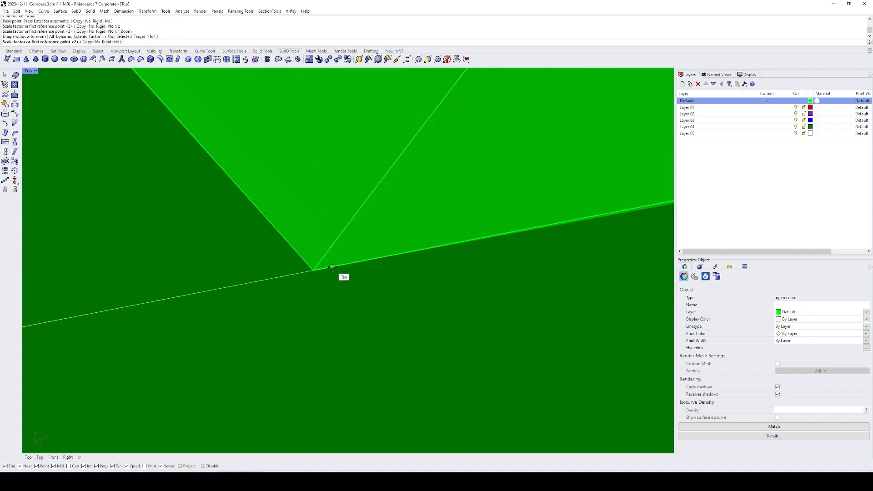
click(332, 267)
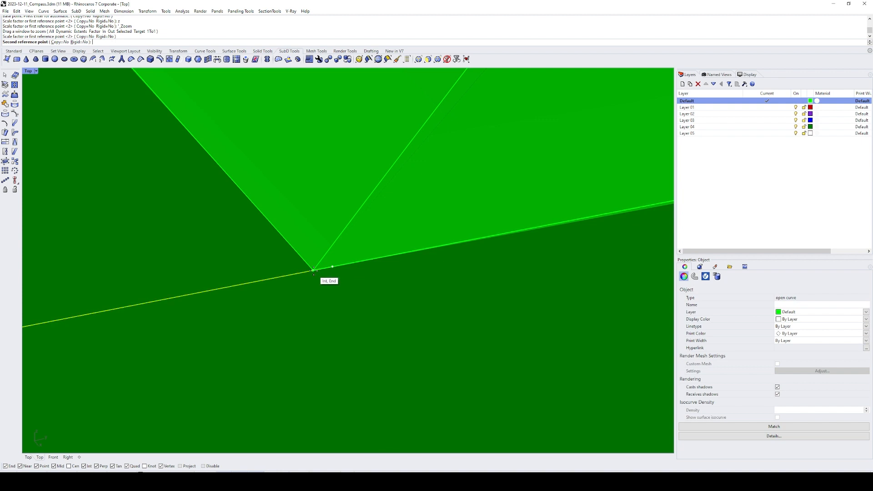
click(313, 270)
text(zs)
scroll(329, 267, down, 5)
text(z)
drag(170, 272, 206, 324)
text(z)
drag(278, 226, 305, 249)
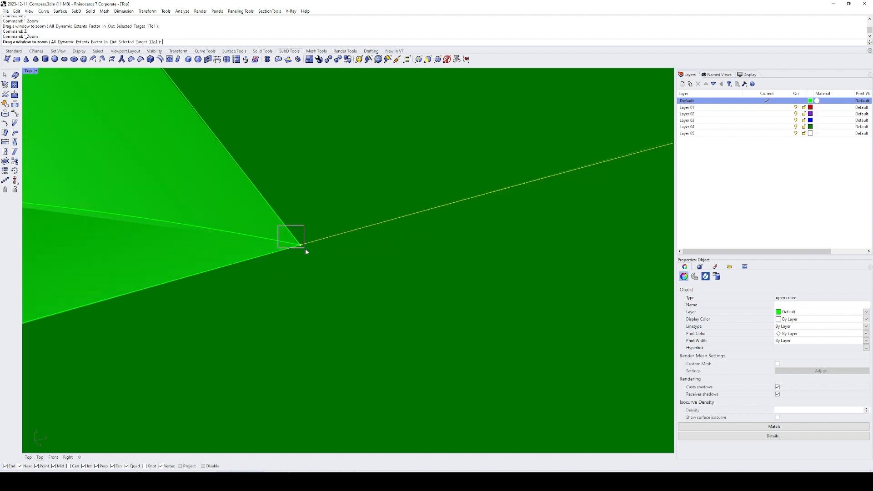
- Draw a second tangent arc across the near-right arm's base, between its two inner corners
text(s ar)
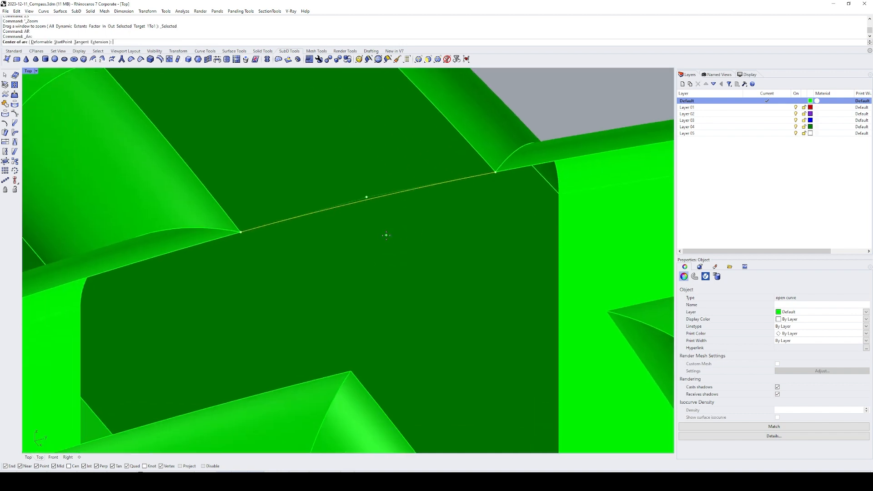
scroll(380, 235, down, 6)
text(t)
click(321, 317)
click(536, 272)
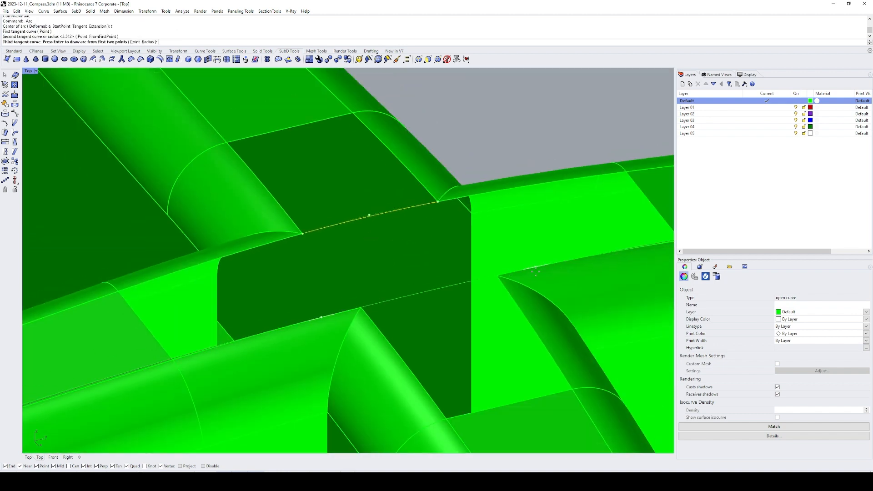
click(498, 276)
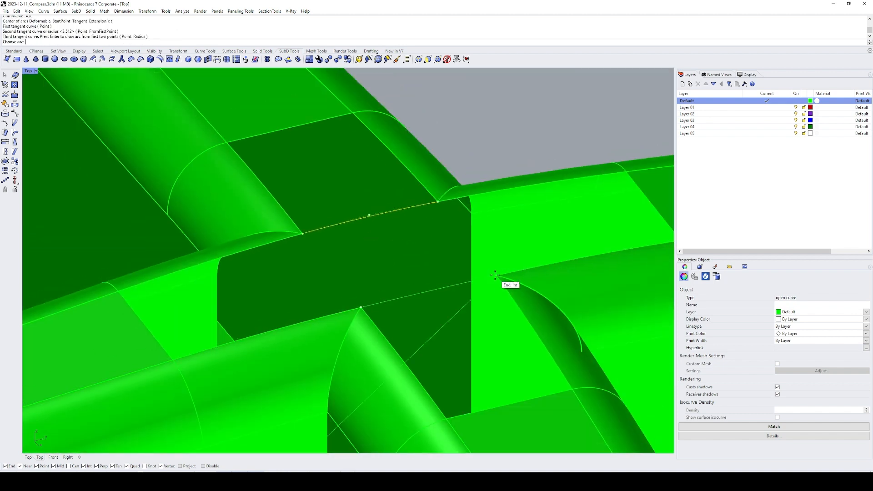
click(492, 278)
right_drag(491, 281, 472, 279)
click(466, 277)
- Scale the second arc slightly so its end meets the inner corner between the near-right and far-right arms
text(z)
key(Return)
drag(464, 265, 501, 289)
text(zs)
key(Return)
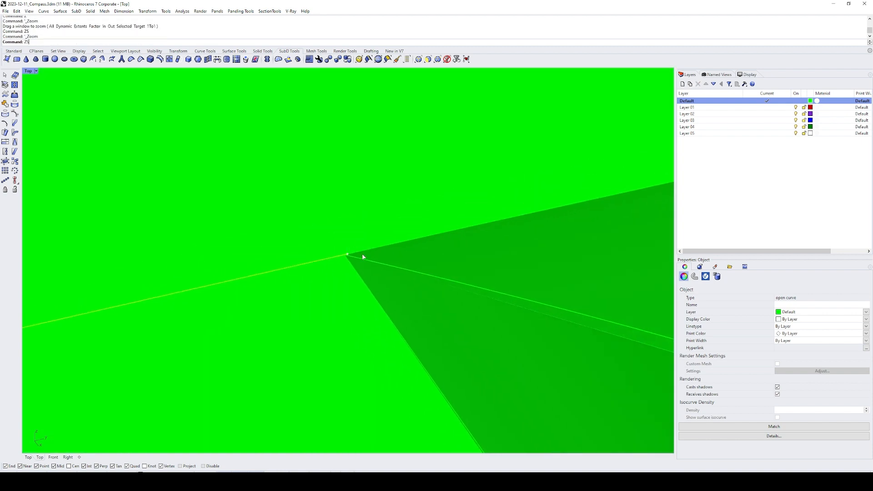
text(s)
key(Return)
click(353, 253)
text(z)
key(Return)
drag(643, 183, 667, 200)
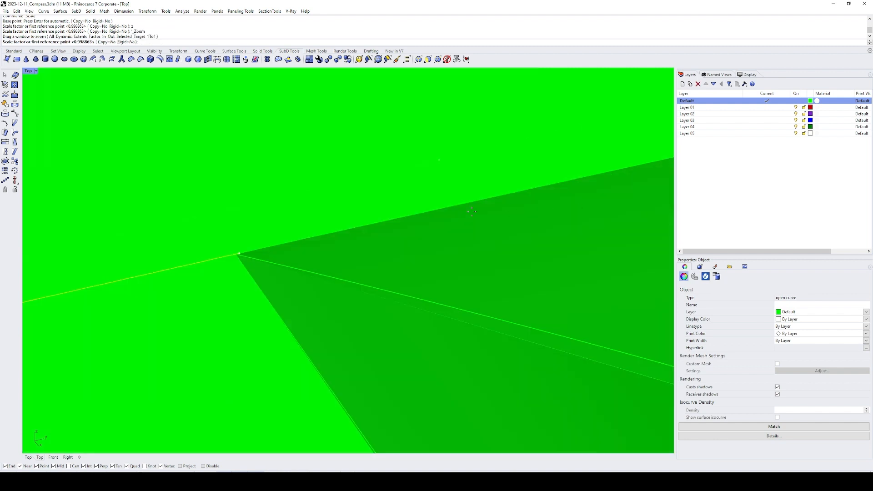
click(234, 261)
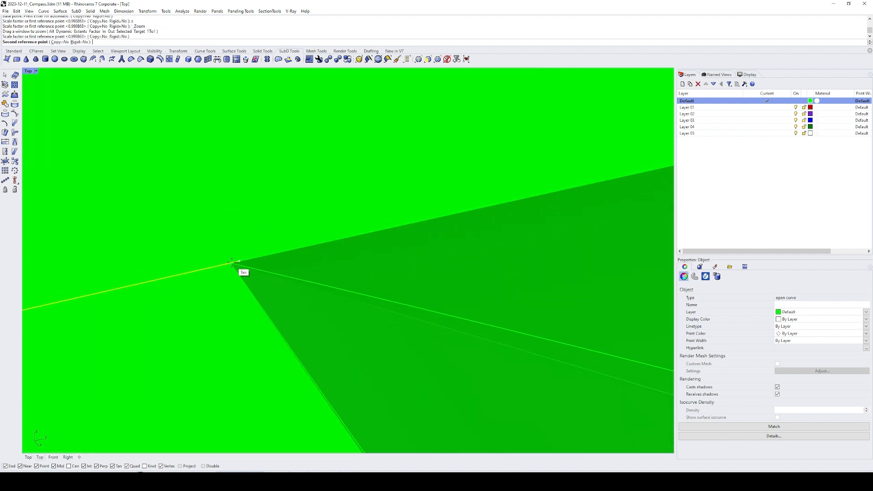
key(Escape)
text(zs)
key(Return)
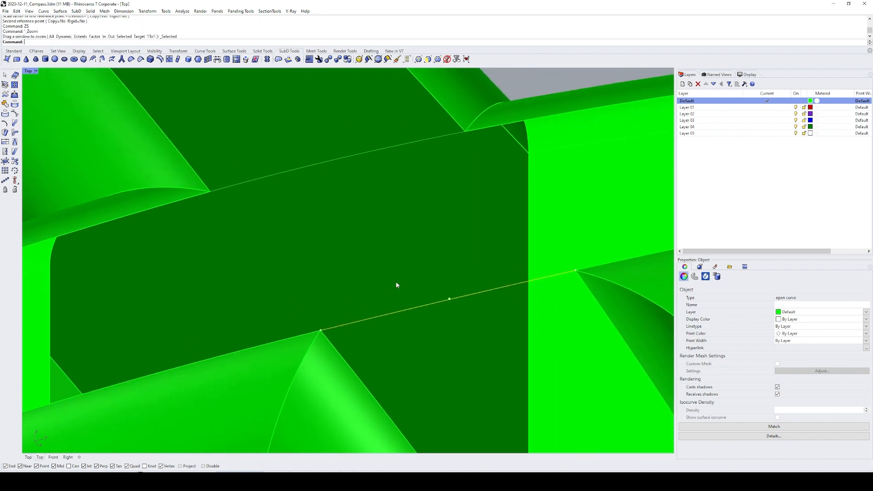
- Try to draw a tangent arc across the near-left arm's base, between its two inner corners
text(AR)
key(Return)
text(t)
key(Return)
click(188, 162)
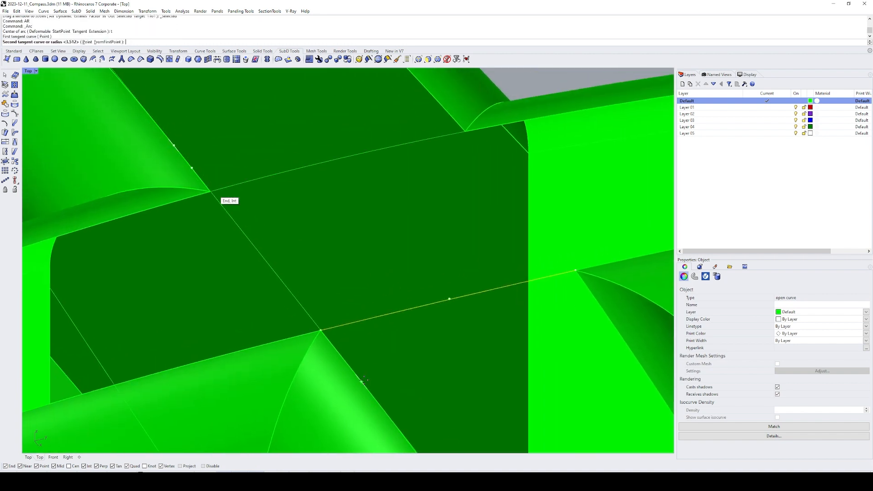
click(213, 195)
click(322, 329)
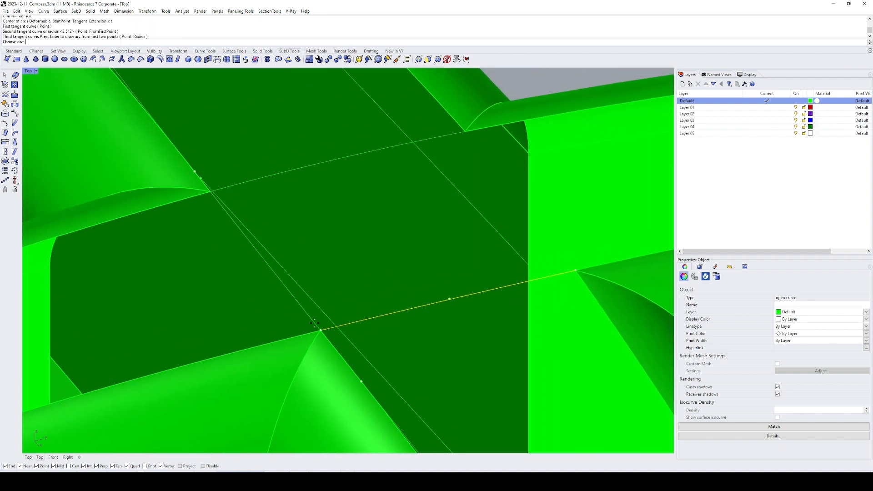
click(312, 319)
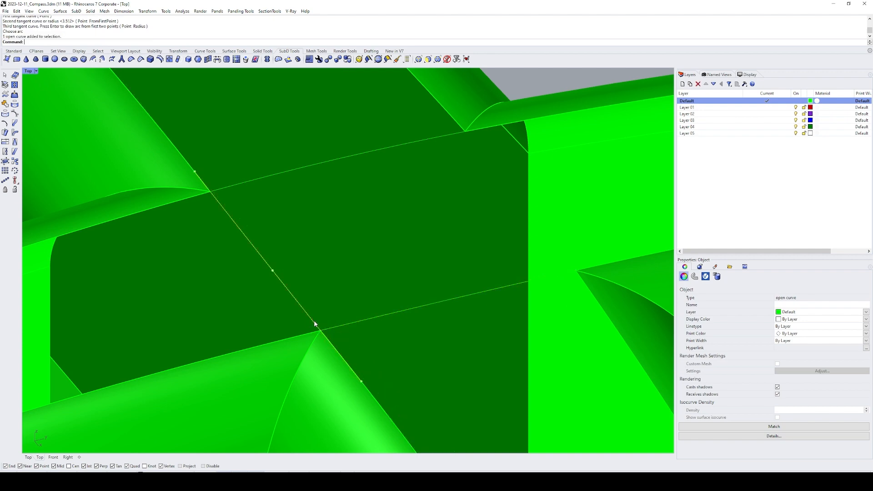
scroll(315, 318, down, 2)
key(ctrl+z)
- Draw an arc tangent to the edges on both sides of the far-left arm's base, spanning its two inner corners
text(A)
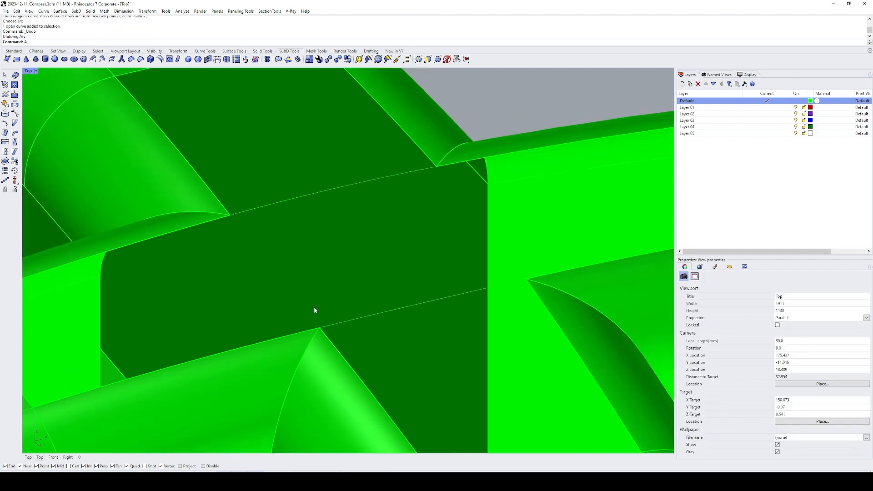
text(rc)
key(Return)
text(t)
key(Return)
scroll(168, 205, up, 5)
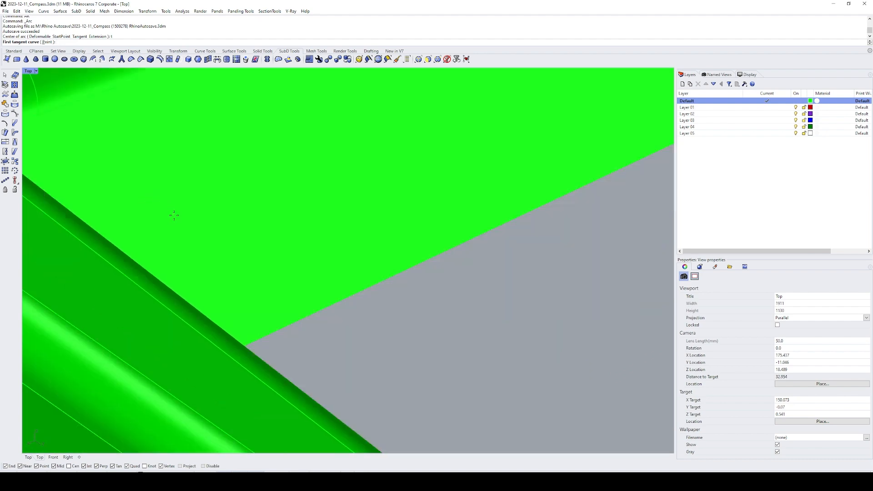
scroll(80, 141, down, 2)
text(z)
key(Return)
shift+right_drag(80, 140, 273, 182)
drag(197, 167, 363, 268)
right_drag(354, 255, 449, 194)
click(331, 190)
click(188, 251)
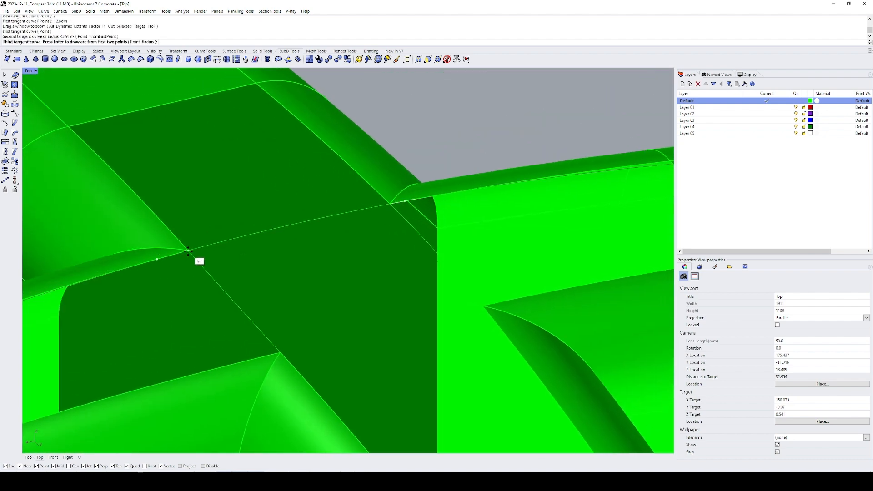
key(Return)
click(196, 250)
click(199, 248)
- Split the new arc with the adjacent fillet surfaces and delete the excess outside the two inner corners
text(z)
key(Return)
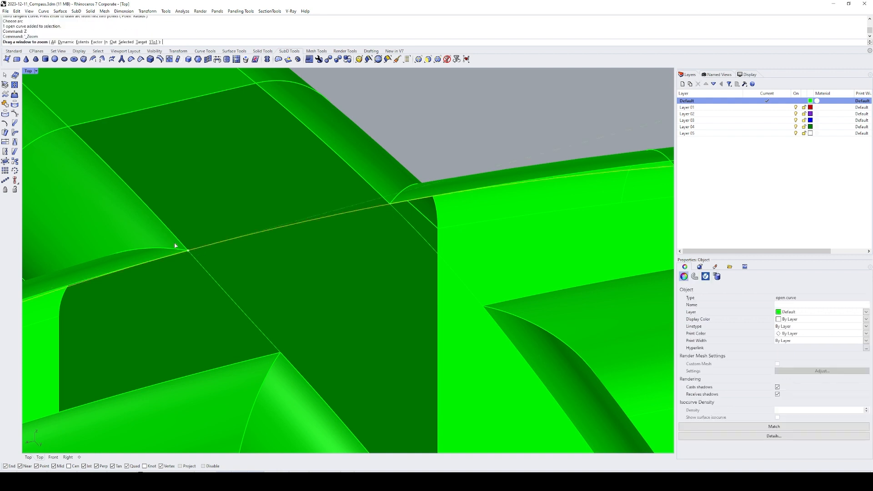
drag(176, 244, 230, 246)
right_drag(323, 223, 350, 231)
text(split)
key(Return)
click(395, 158)
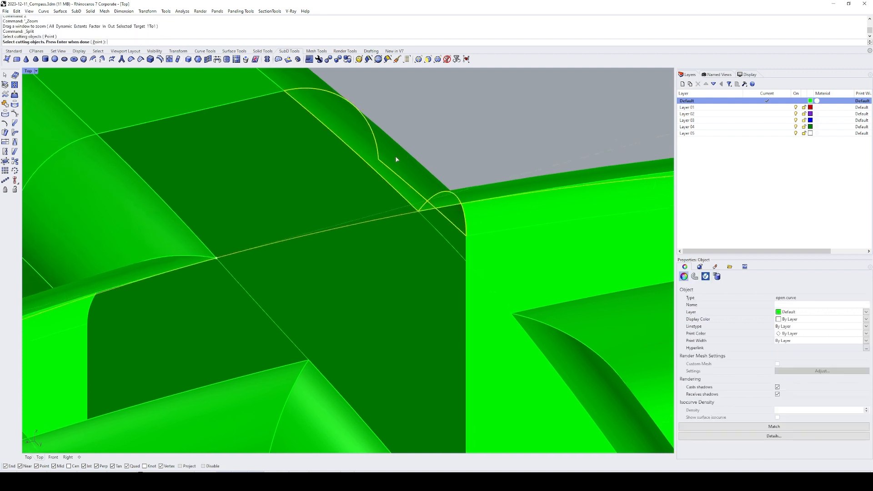
click(199, 243)
key(Return)
ctrl+click(259, 248)
key(Escape)
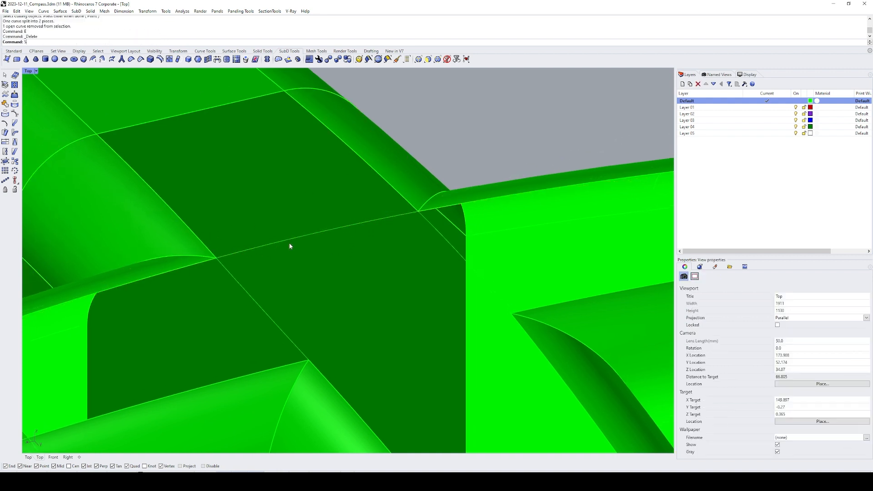
- Examine closely how the ends of the trimmed far-left arc meet the inner corners
key(ctrl+l)
text(z)
key(Return)
drag(194, 244, 339, 289)
text(z)
key(Return)
text(z)
key(Return)
drag(180, 216, 233, 242)
text(zs)
key(Return)
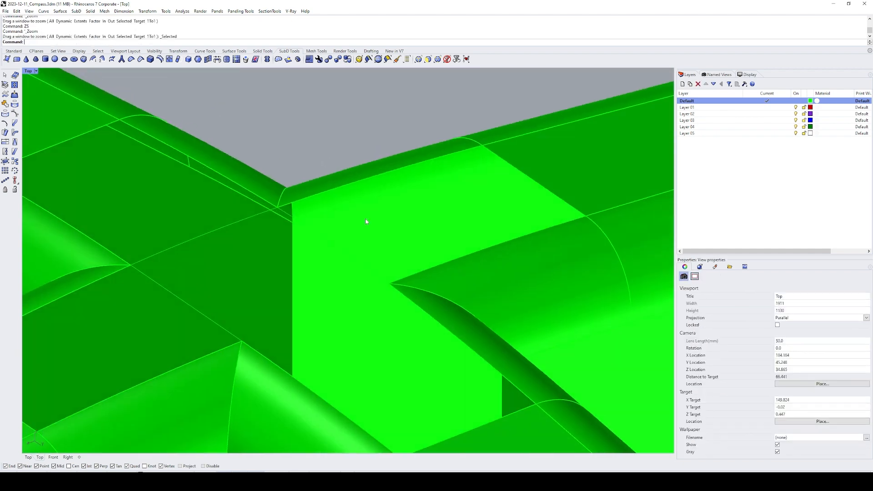
- Draw an arc tangent to the edges on both sides of the near-right arm's base, spanning its two inner corners
text(ar)
key(Return)
text(t)
key(Return)
right_drag(362, 220, 341, 220)
click(241, 375)
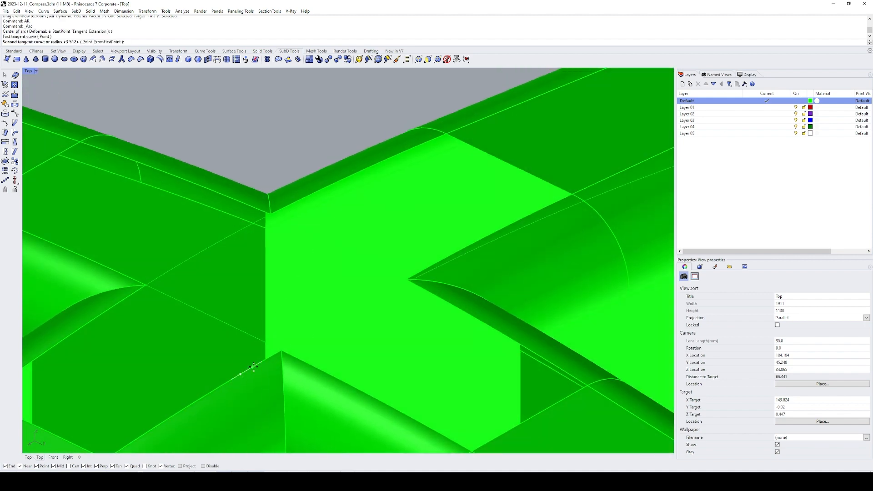
click(444, 261)
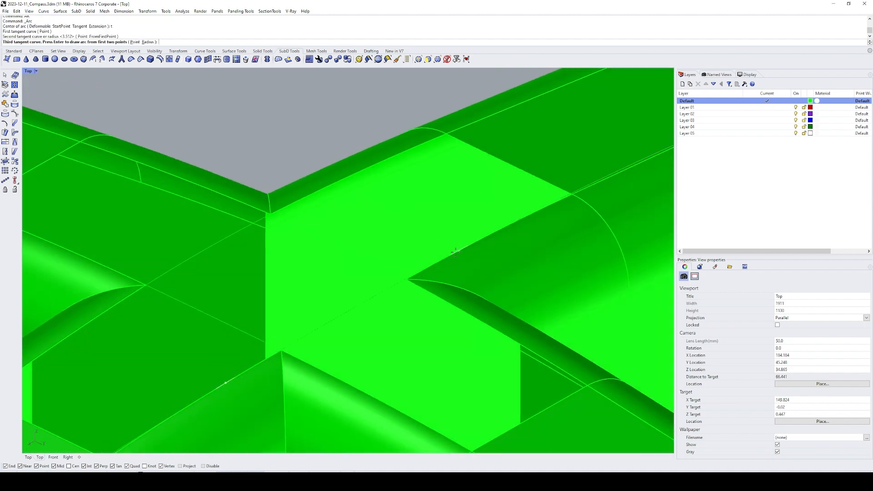
click(403, 280)
right_drag(400, 281, 286, 293)
click(252, 317)
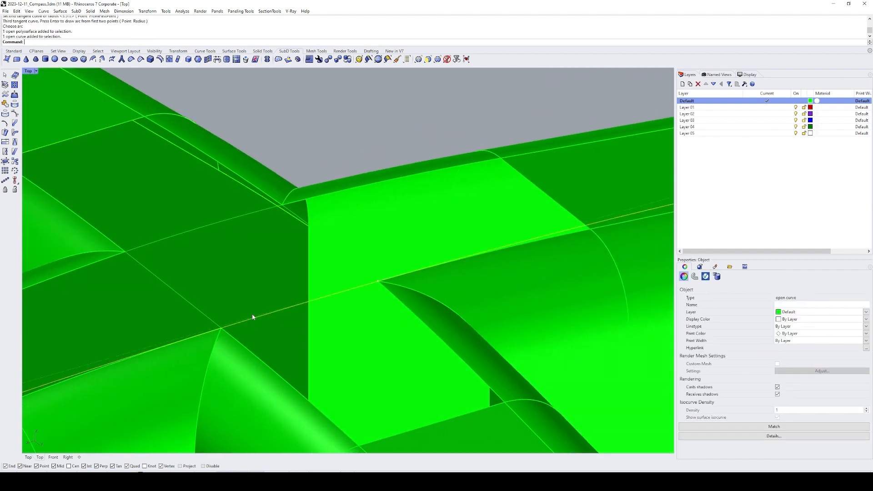
- Split the near-right arc with the surrounding arm surfaces and delete the three pieces outside the inner corners
scroll(252, 314, down, 6)
key(ctrl+shift+s)
drag(359, 191, 188, 363)
key(Return)
text(e)
key(space)
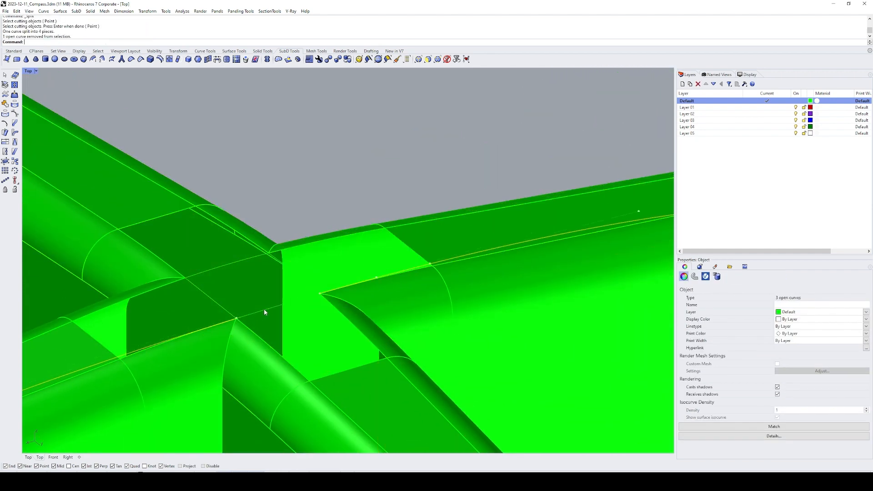
- Examine both ends of the trimmed near-right arc for gaps at the inner corners
text(z)
key(space)
drag(302, 289, 341, 309)
click(321, 191)
text(z)
key(space)
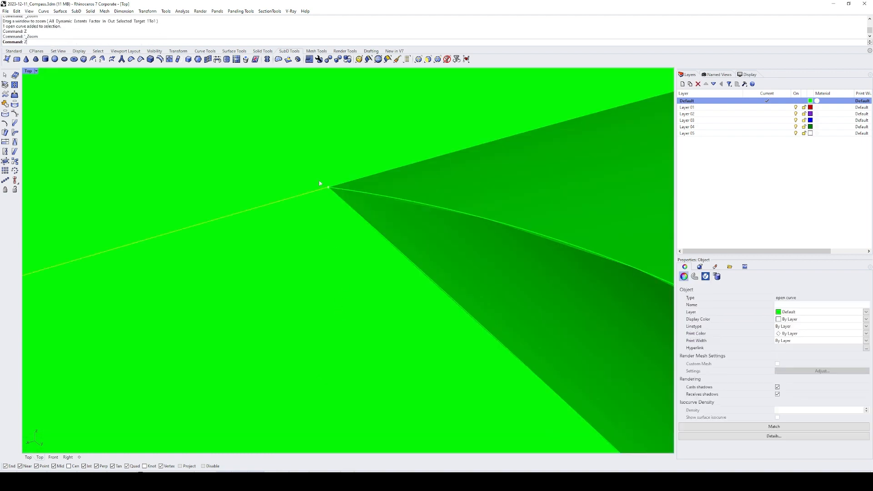
drag(320, 178, 354, 197)
right_drag(275, 284, 305, 292)
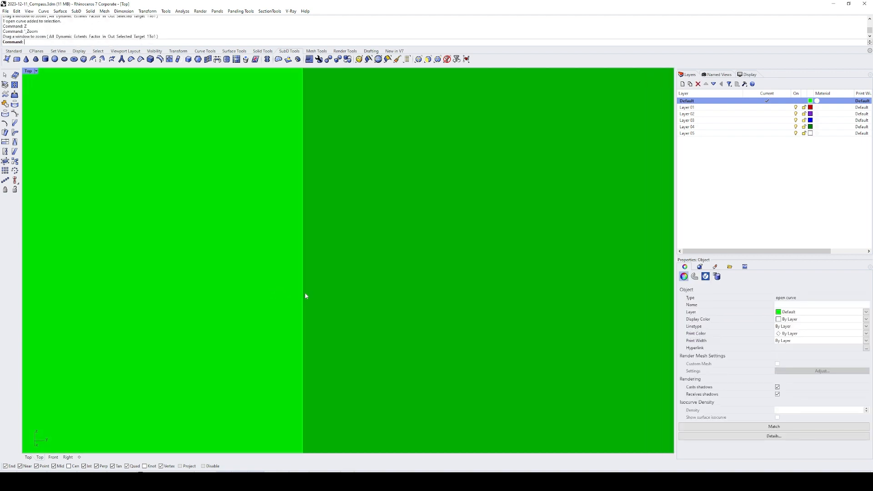
text(zs)
key(space)
text(z)
key(space)
drag(326, 89, 366, 73)
mouse_move(206, 334)
right_down()
mouse_move(195, 353)
mouse_move(164, 308)
mouse_move(206, 315)
right_up()
- Extend the short end of the near-right arc to the arm surface at its inner corner
click(241, 298)
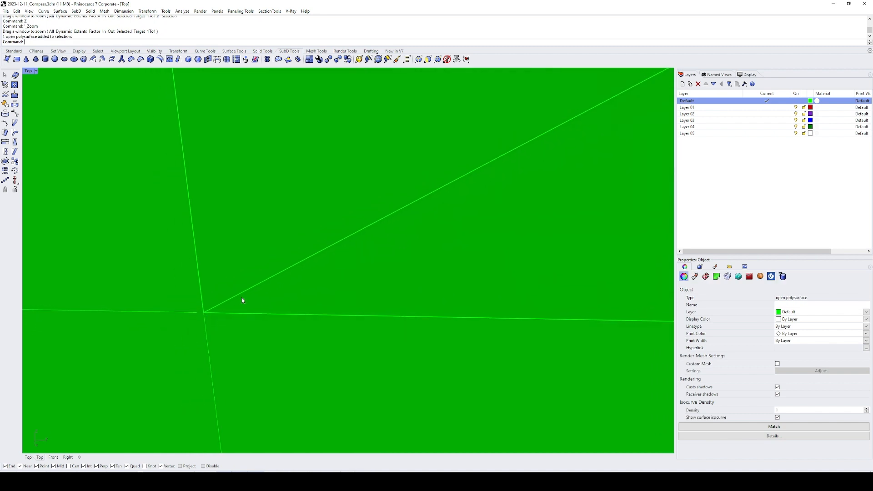
click(238, 291)
text(ex)
key(space)
click(192, 312)
key(space)
click(193, 311)
text(zs)
key(space)
scroll(197, 313, down, 12)
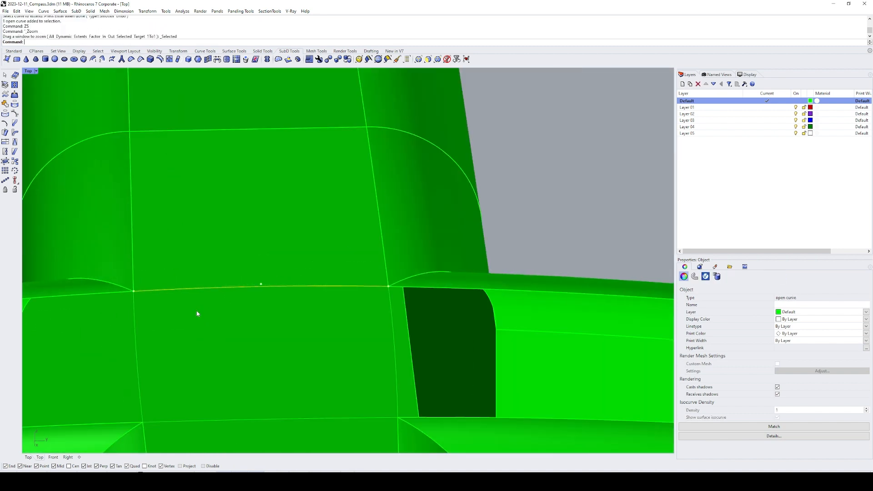
click(379, 207)
mouse_move(379, 207)
right_down()
mouse_move(400, 203)
mouse_move(383, 221)
right_up()
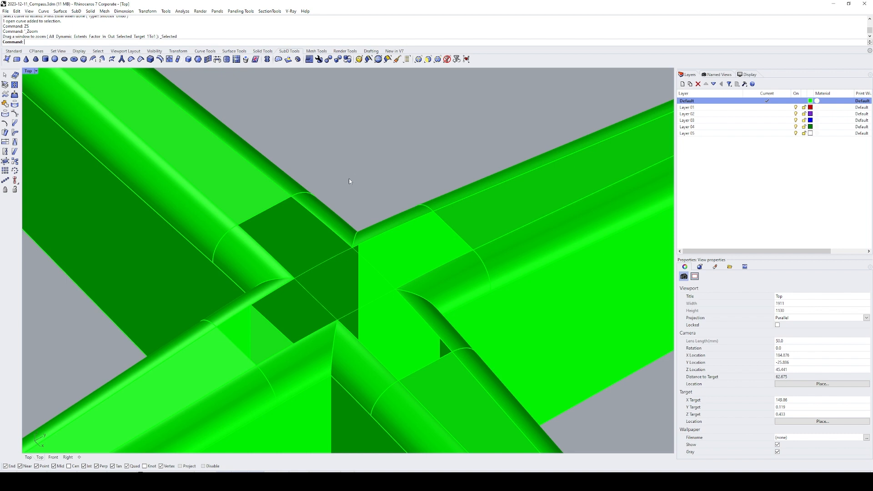
- Connect the cut edges of the far-left and far-right arms with straight extensions that meet at an outer corner
click(280, 206)
key(Escape)
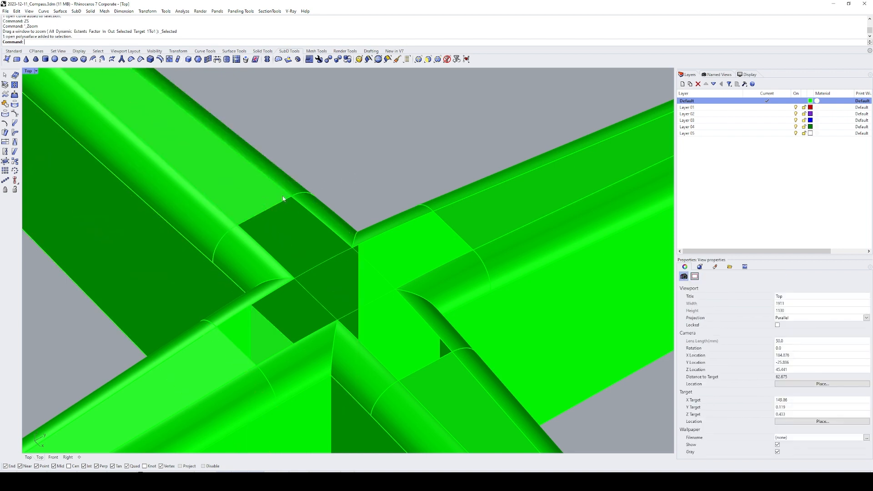
shift+right_drag(336, 171, 336, 166)
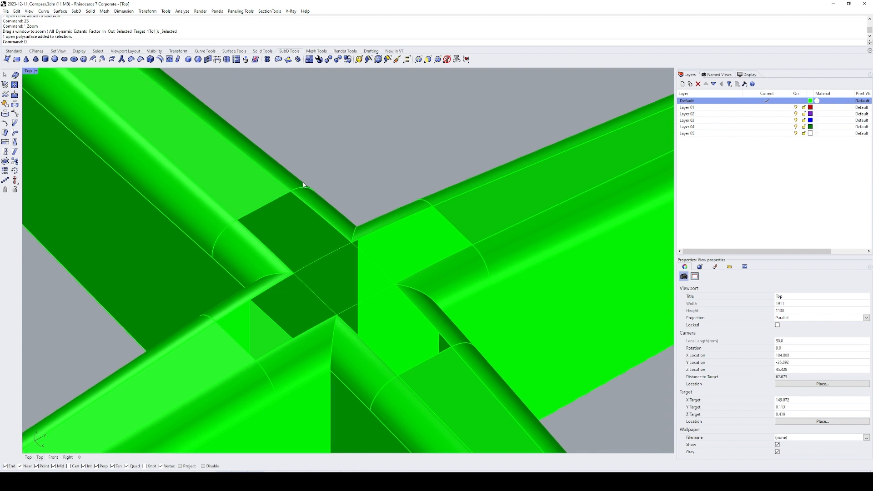
text(CN)
key(Return)
click(288, 196)
click(440, 212)
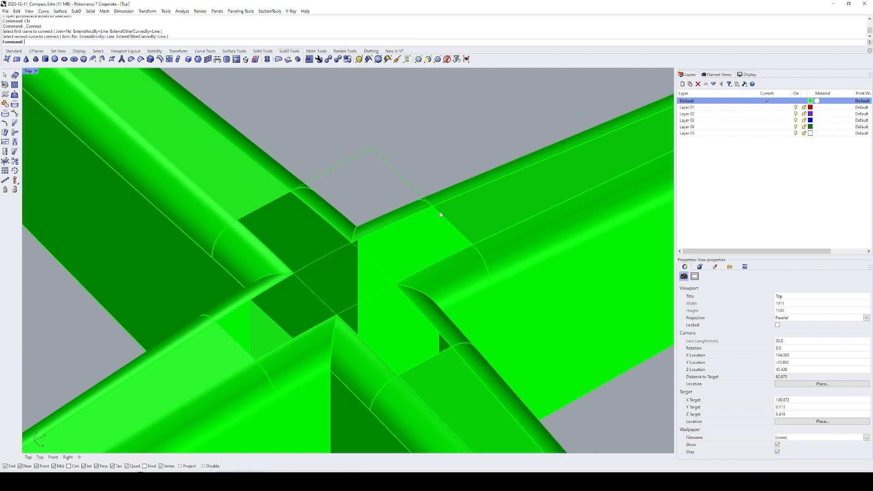
- Connect the cut edges at the other three gaps between arms to complete a four-sided frame around the centre
key(Return)
click(463, 239)
key(Return)
click(444, 353)
key(Return)
click(404, 375)
key(Return)
click(242, 348)
key(Return)
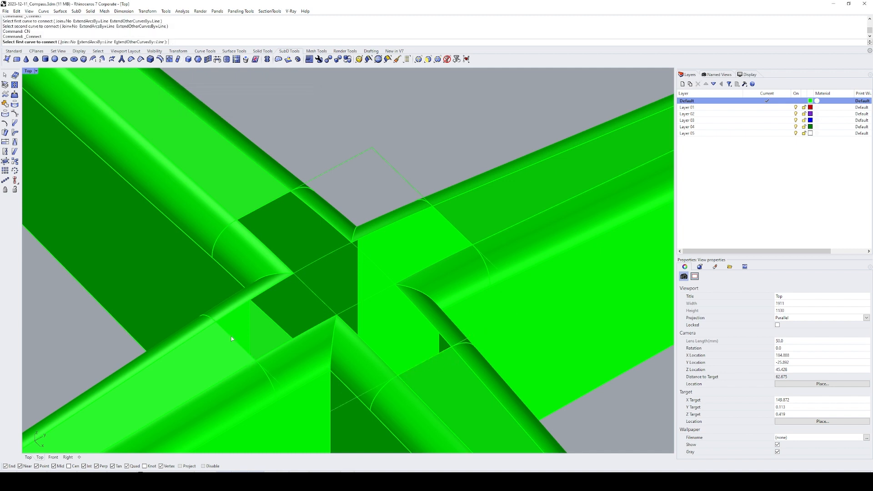
click(231, 336)
key(Return)
click(247, 216)
key(Return)
scroll(257, 214, down, 6)
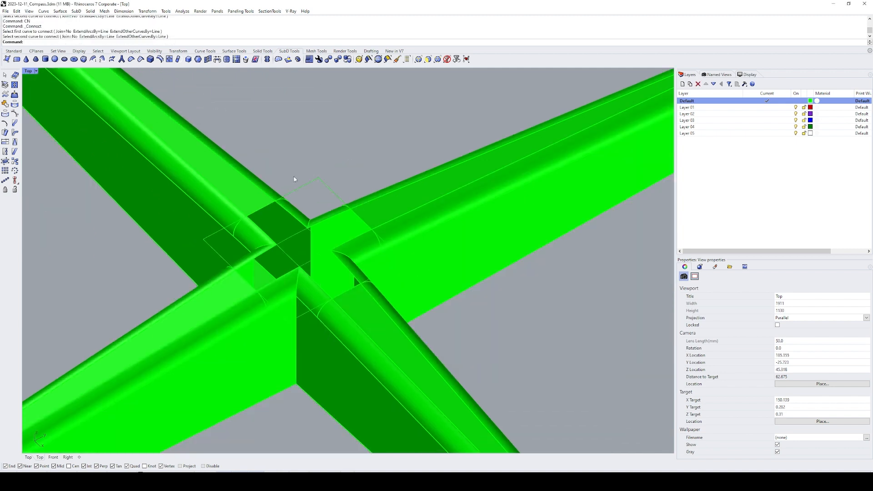
- Select only the four arcs and four frame lines, leaving out the fillet surfaces, and move them 50 along the X axis
drag(196, 102, 422, 355)
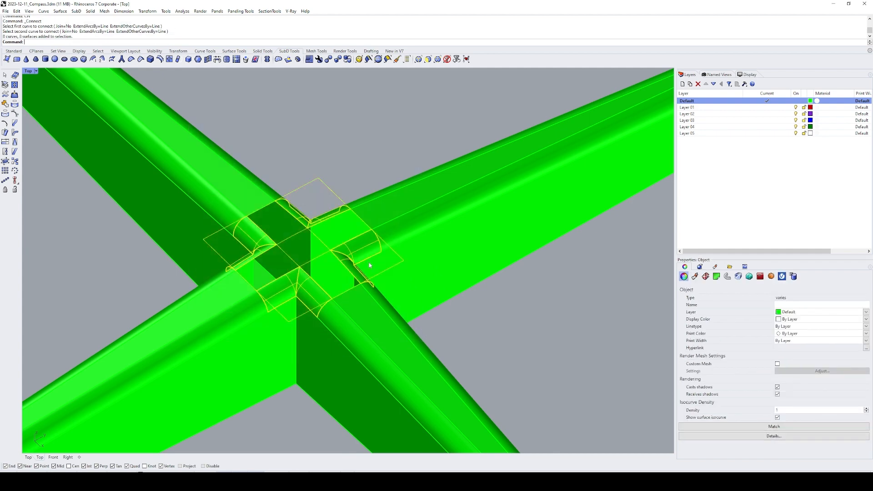
ctrl+click(312, 280)
ctrl+click(287, 285)
ctrl+click(254, 238)
ctrl+click(252, 257)
ctrl+click(296, 211)
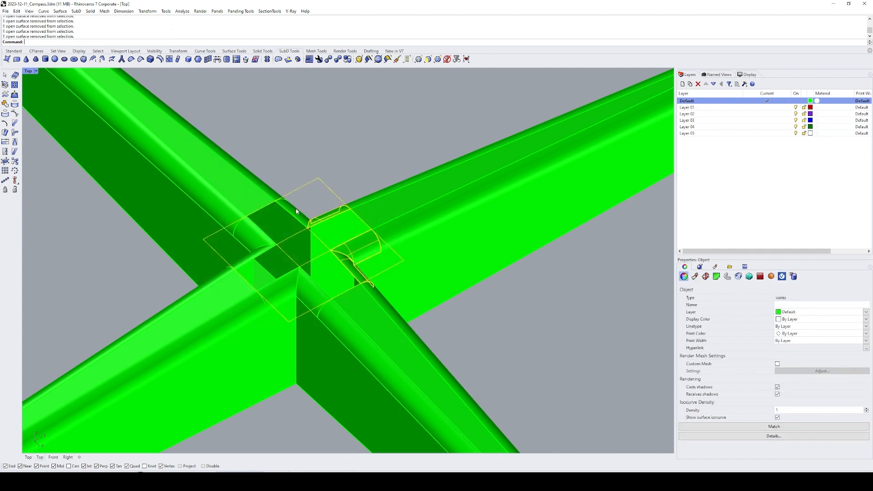
ctrl+click(325, 219)
ctrl+click(352, 245)
scroll(354, 273, down, 5)
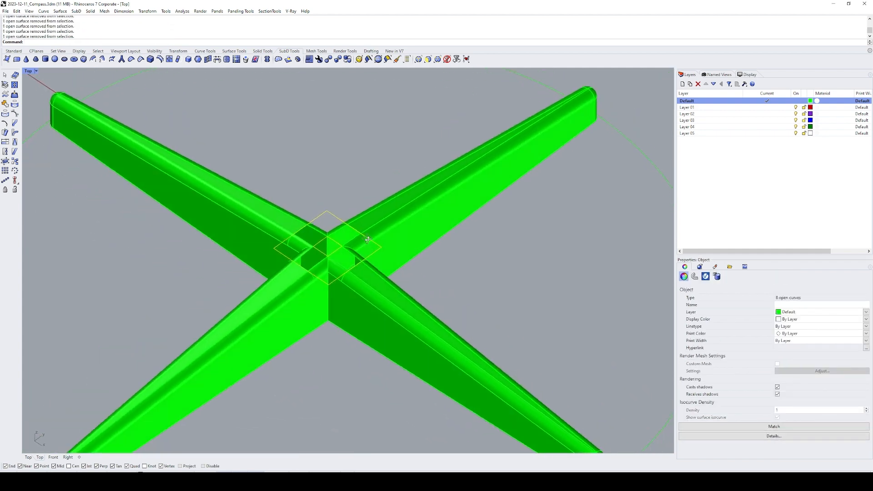
scroll(362, 246, up, 3)
scroll(362, 246, down, 5)
text(M)
key(Return)
click(430, 275)
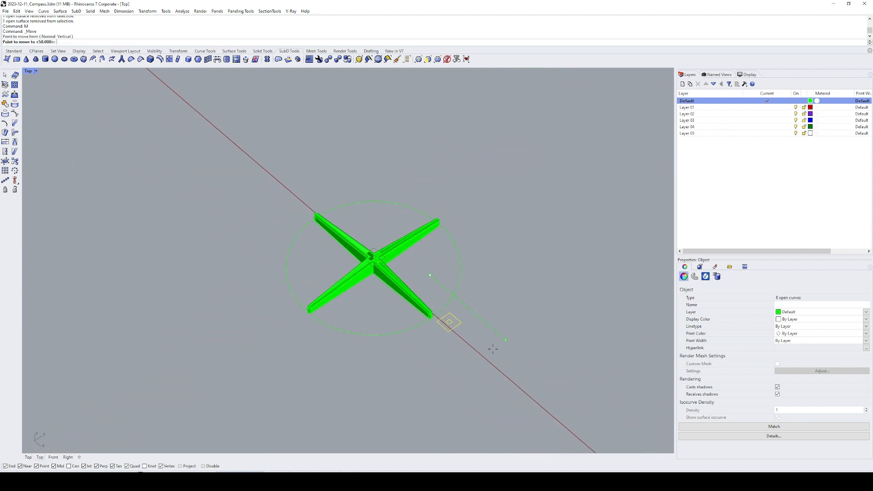
text(50)
key(Return)
- Duplicate the eight surface edges that run from the inner corners to the cut ends of the four arms
text(Z)
key(Return)
drag(352, 231, 416, 291)
click(499, 296)
scroll(482, 282, down, 3)
scroll(367, 236, up, 6)
text(DE)
key(Return)
click(298, 250)
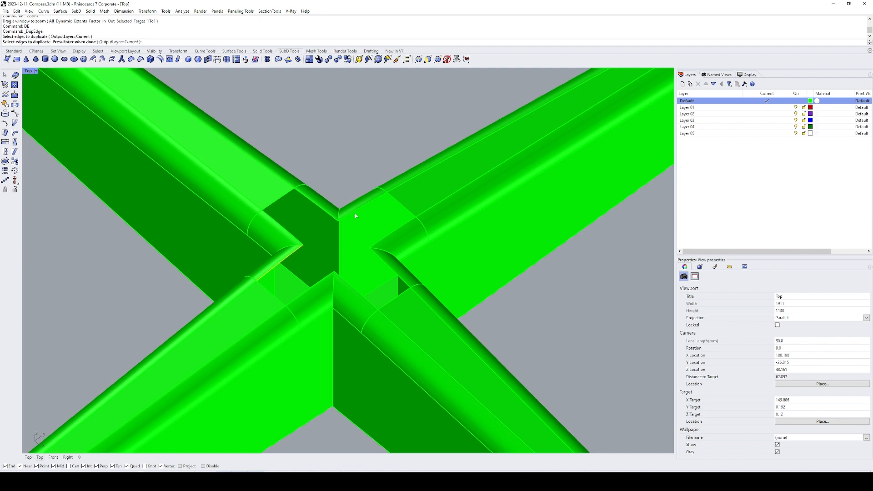
click(354, 212)
click(383, 239)
click(322, 281)
click(352, 288)
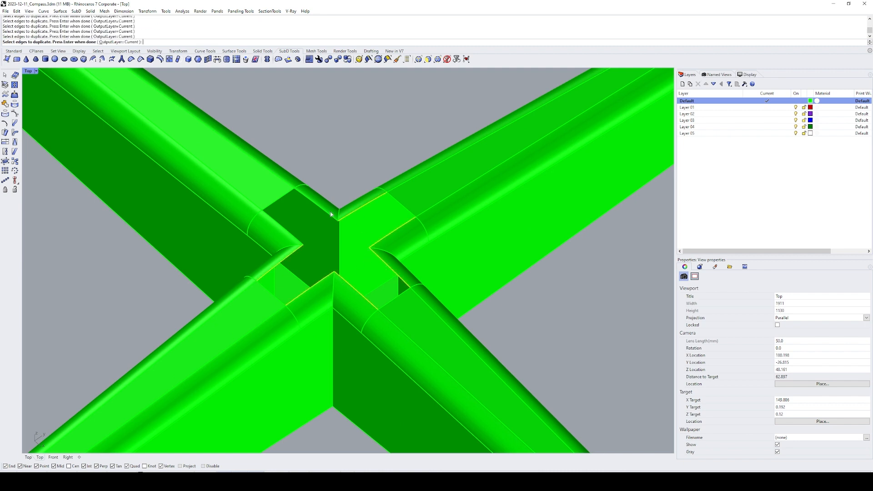
click(293, 233)
key(Return)
- Move the eight duplicated edges 50 along the X axis to line up with the arcs and frame lines
scroll(320, 233, down, 3)
text(M)
key(Return)
click(445, 244)
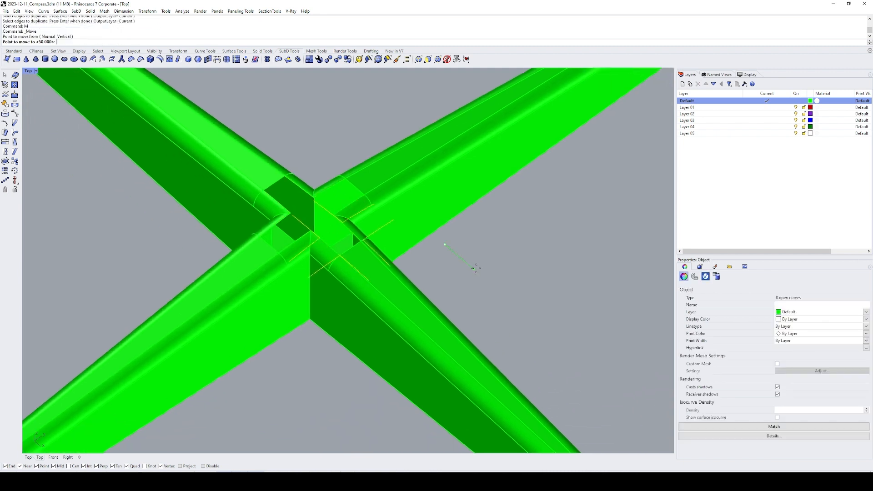
click(475, 268)
- Hide the eight other curves lying near the moved curve grid
text(ZS)
click(485, 192)
scroll(448, 255, down, 8)
right_drag(441, 247, 481, 202)
drag(592, 295, 150, 435)
text(H)
key(Return)
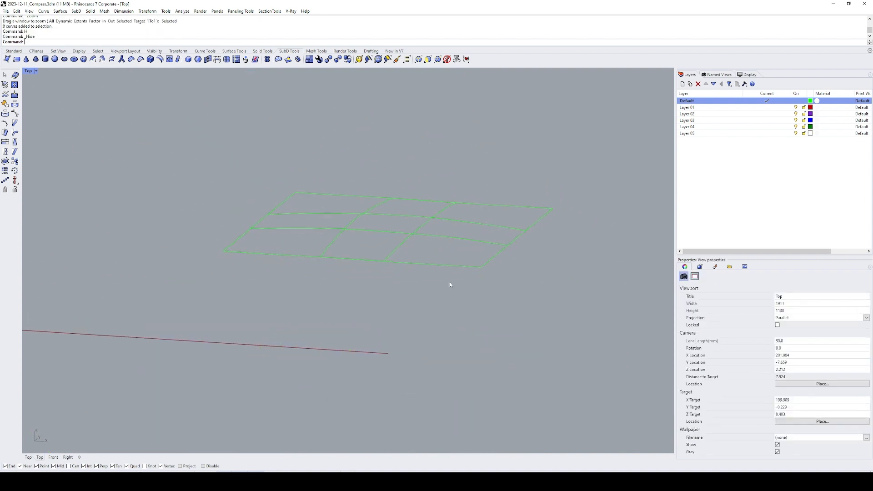
- Try to join the four central arcs with the four edge curves adjoining them
right_drag(450, 284, 369, 215)
click(353, 214)
shift+click(322, 233)
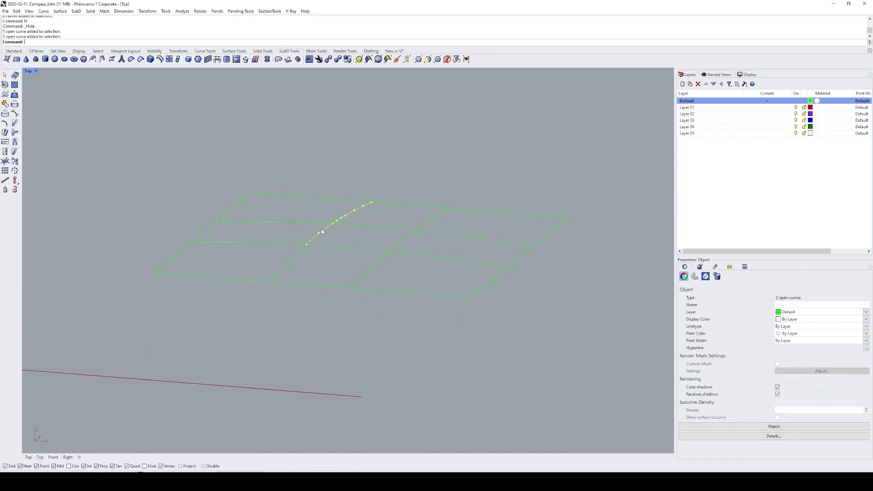
click(336, 254)
right_drag(335, 255, 321, 223)
drag(264, 145, 436, 347)
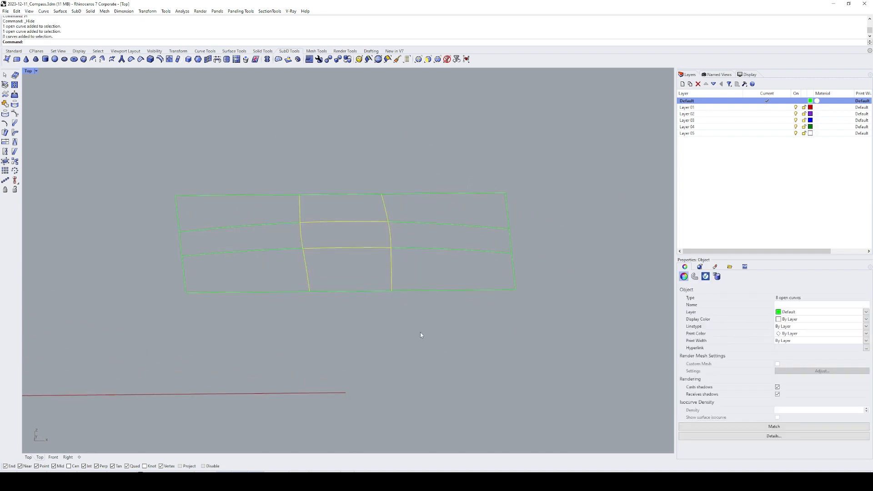
text(j)
key(Return)
- Explode the three joined multi-segment curves in the middle of the grid into separate segments
ctrl+drag(342, 265, 343, 265)
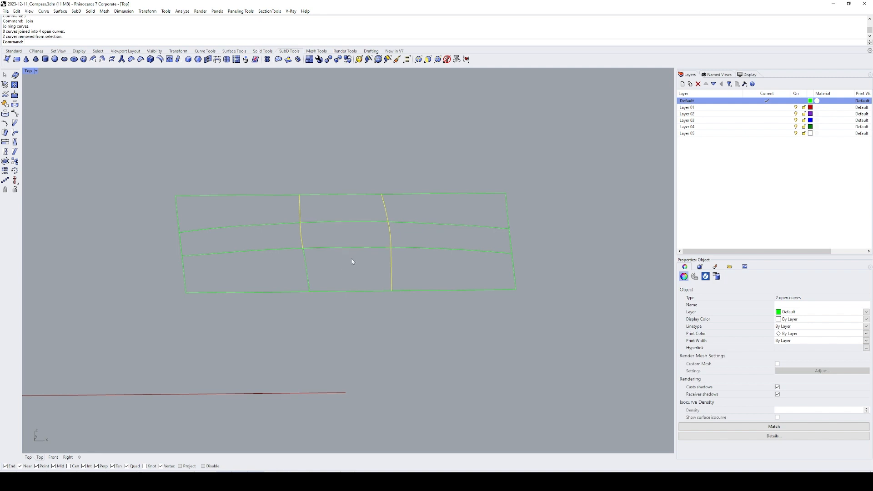
right_drag(353, 259, 324, 272)
shift+click(304, 281)
text(ea)
key(Return)
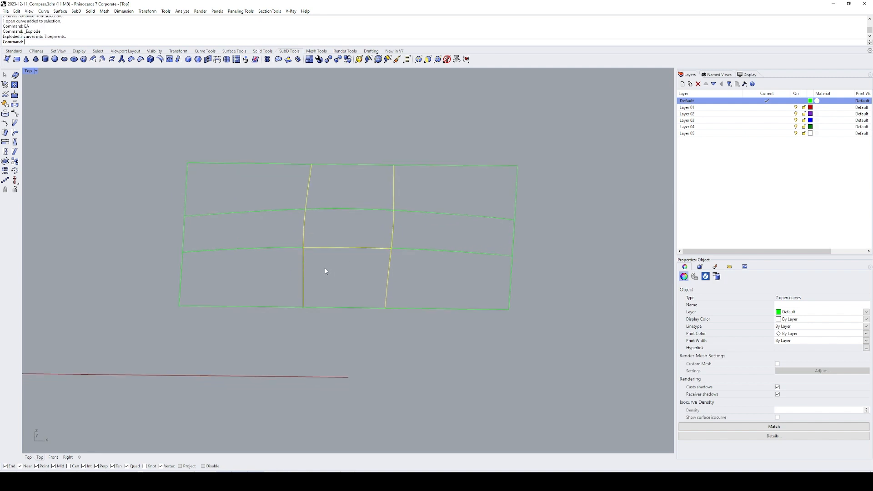
- Join the segments of the two crosswise and two lengthwise inner grid lines into four continuous curves
ctrl+click(337, 247)
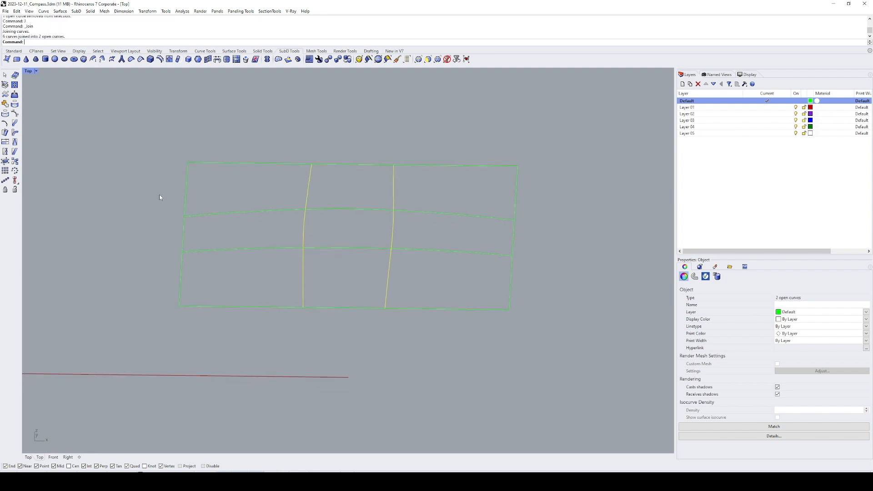
key(Escape)
drag(140, 190, 585, 269)
text(j)
key(Return)
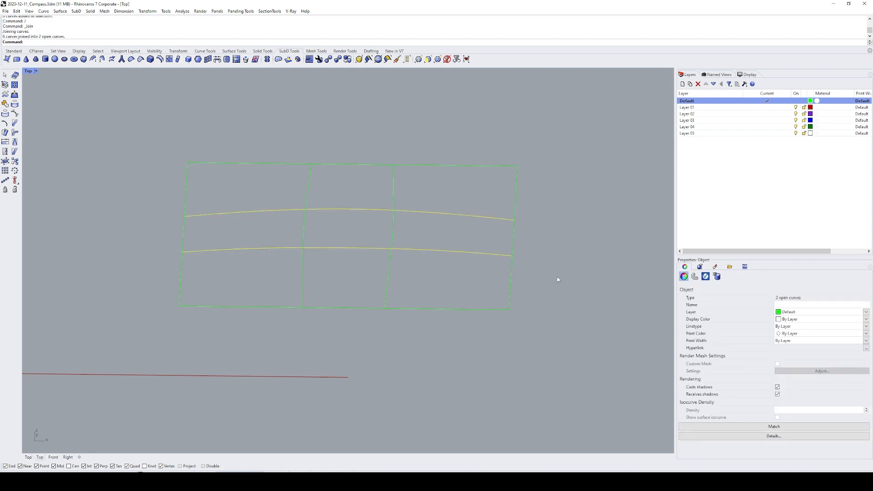
key(Escape)
- Build a network surface from all eight curves of the grid
scroll(439, 216, down, 3)
drag(571, 162, 275, 313)
text(ne)
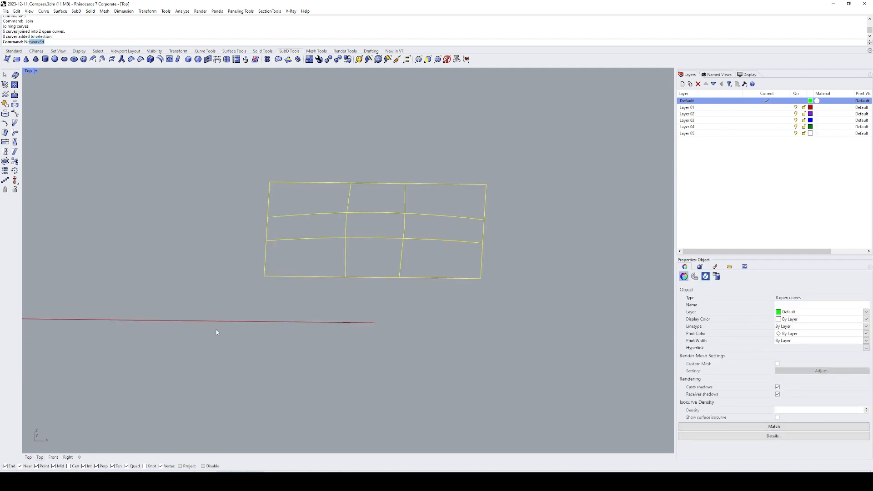
key(Return)
key(Return)
- Move the new network surface 50 along the X axis back onto the centre of the compass rose
text(sl)
key(Return)
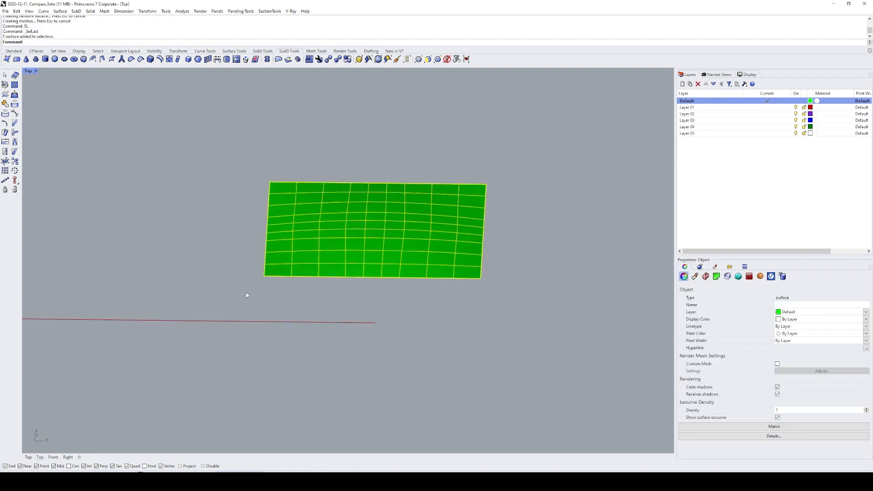
scroll(246, 294, down, 4)
ctrl+shift+right_drag(246, 294, 277, 312)
text(m)
key(Return)
click(214, 229)
key(Return)
click(167, 223)
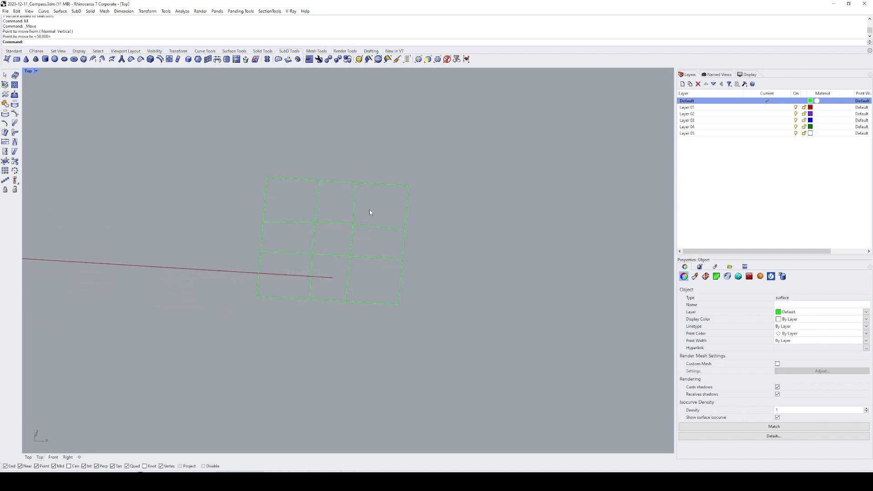
drag(376, 210, 302, 274)
text(cb)
key(Return)
key(Escape)
drag(437, 157, 230, 342)
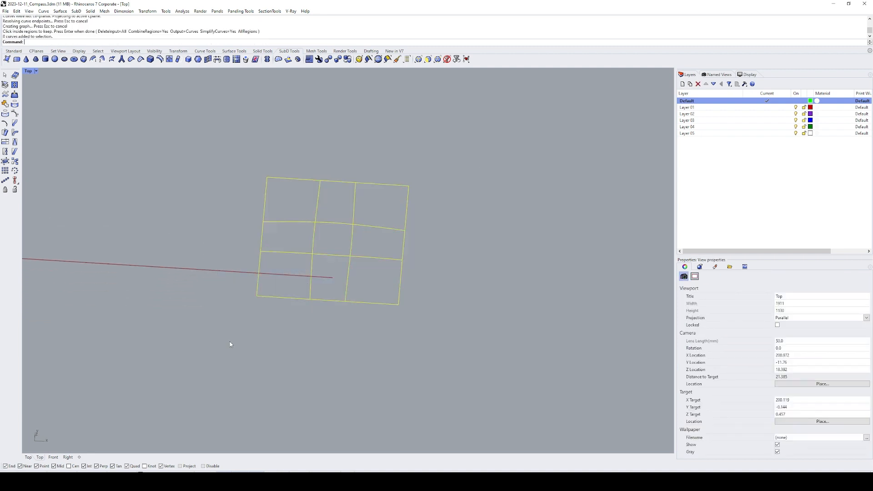
text(cb)
key(Return)
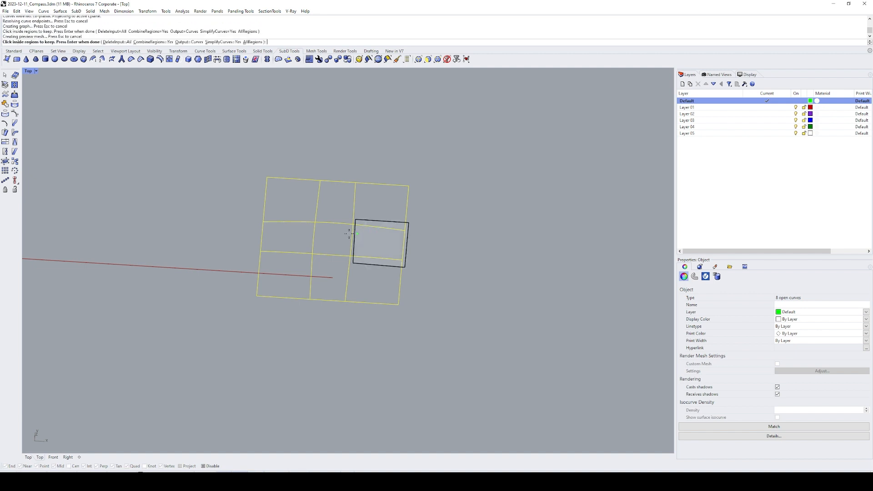
click(336, 235)
click(294, 244)
ctrl+shift+right_drag(344, 250, 351, 293)
key(Escape)
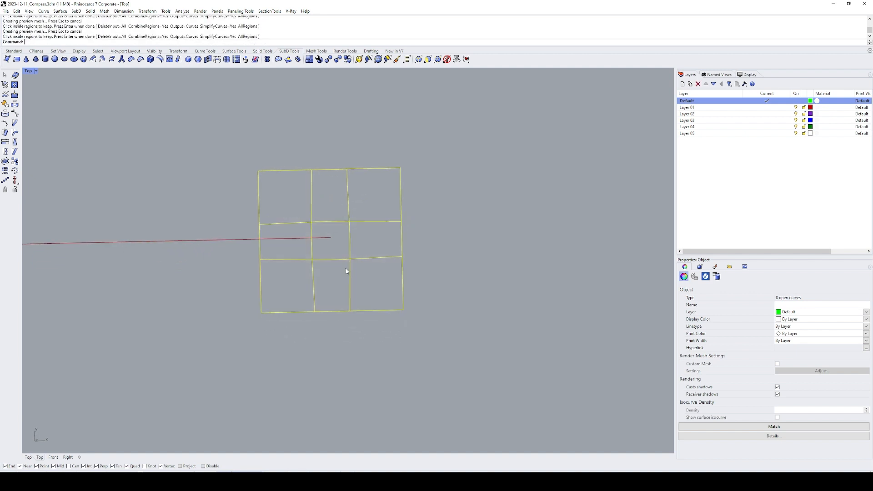
- Create one closed cross-shaped outline with CurveBoolean from the grid's central cell and its four adjoining cells
key(Return)
click(321, 212)
click(291, 239)
click(331, 241)
click(372, 240)
click(339, 273)
key(Return)
scroll(351, 262, down, 6)
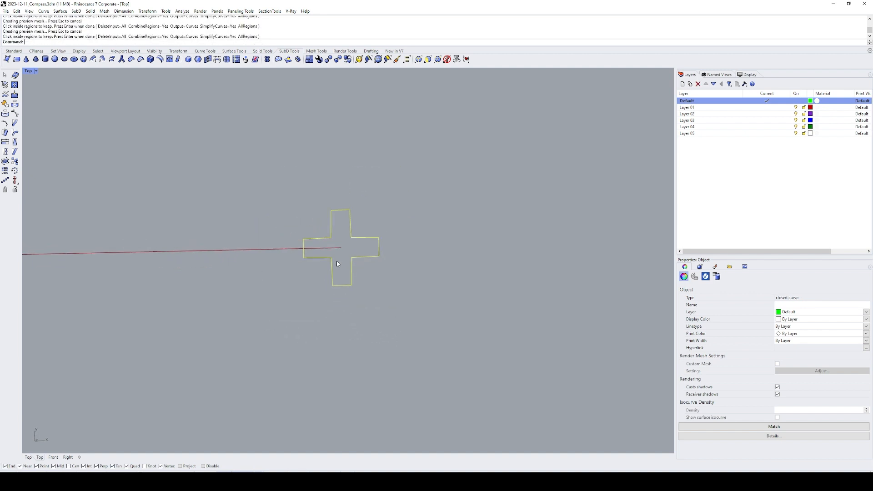
- Undo the curve boolean while keeping a pasted copy of the cross outline, and move that copy to the compass rose
right_drag(338, 263, 362, 263)
key(ctrl+c)
key(ctrl+z)
key(ctrl+v)
text(m)
key(Return)
click(271, 227)
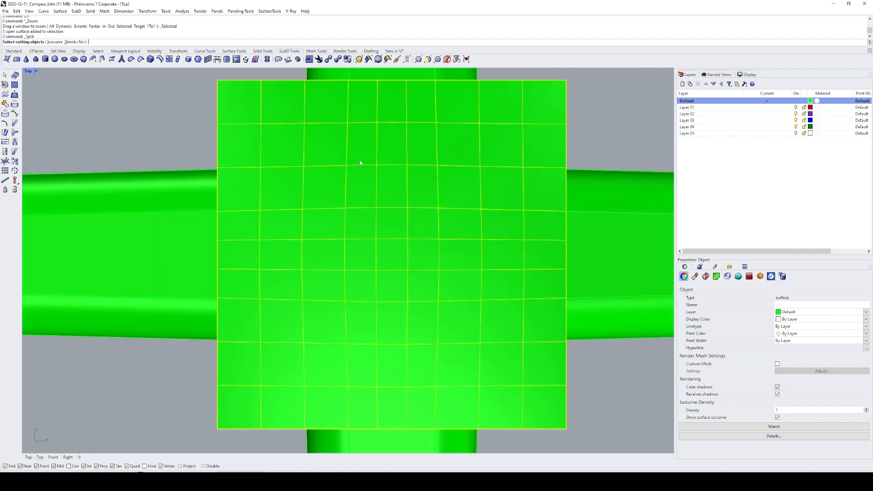
- Turn on the Gumball and raise the cross outline vertically above the centre of the rose
ctrl+shift+right_drag(366, 222, 381, 245)
scroll(362, 186, down, 10)
key(Return)
text(SL)
key(Return)
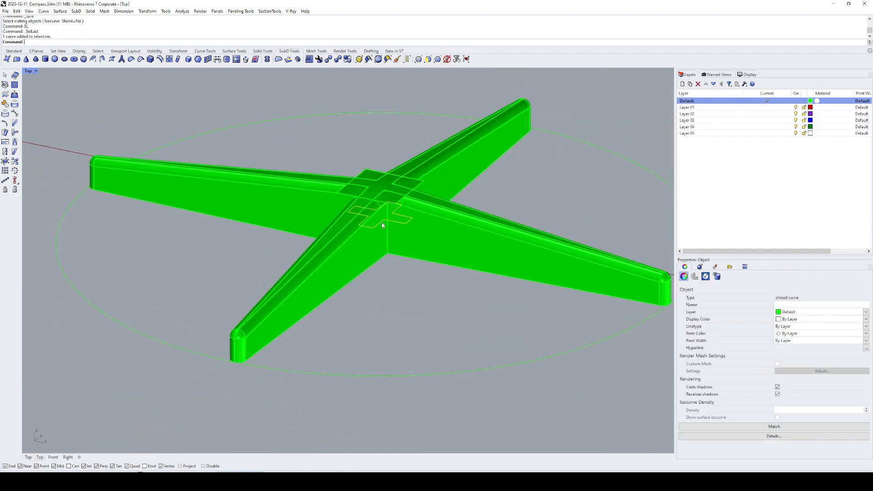
shift+right_drag(391, 209, 385, 224)
text(G)
key(Return)
drag(375, 207, 376, 156)
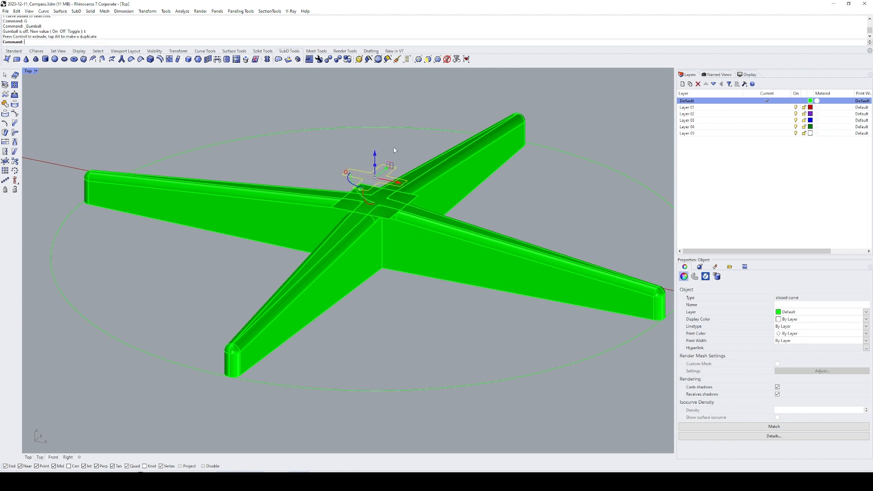
- Split the network surface at the rose's centre with the raised cross outline
scroll(392, 181, up, 9)
click(357, 243)
key(Return)
click(400, 141)
key(Return)
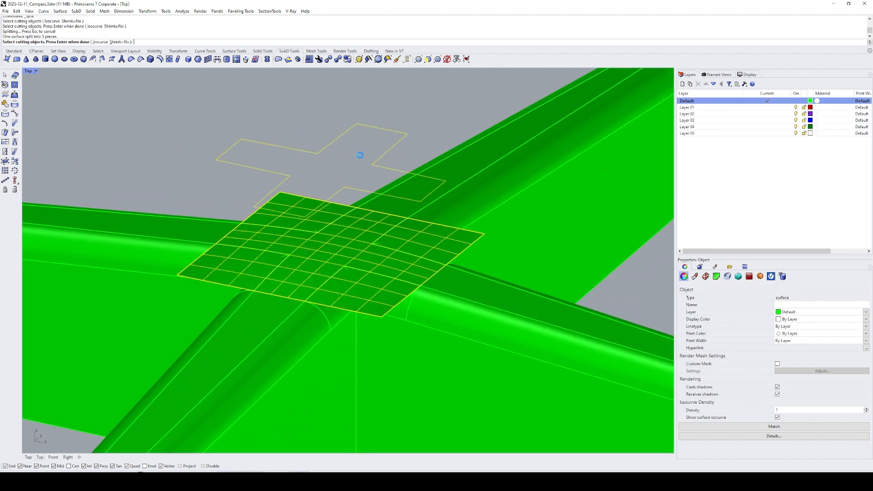
- Delete the split surface's four corner pieces and the raised cross outline, and turn the Gumball off
ctrl+click(350, 233)
text(E)
key(Return)
text(G)
key(Return)
text(t)
key(Return)
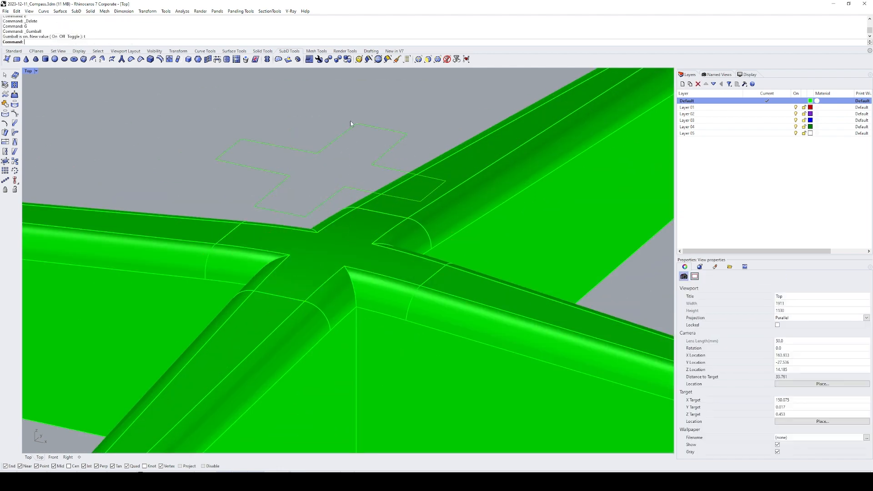
click(340, 190)
text(E)
key(Return)
- Join the trimmed cross-shaped centre patch with all the surrounding rose surfaces into one polysurface
right_drag(326, 198, 337, 236)
click(337, 236)
scroll(334, 237, down, 6)
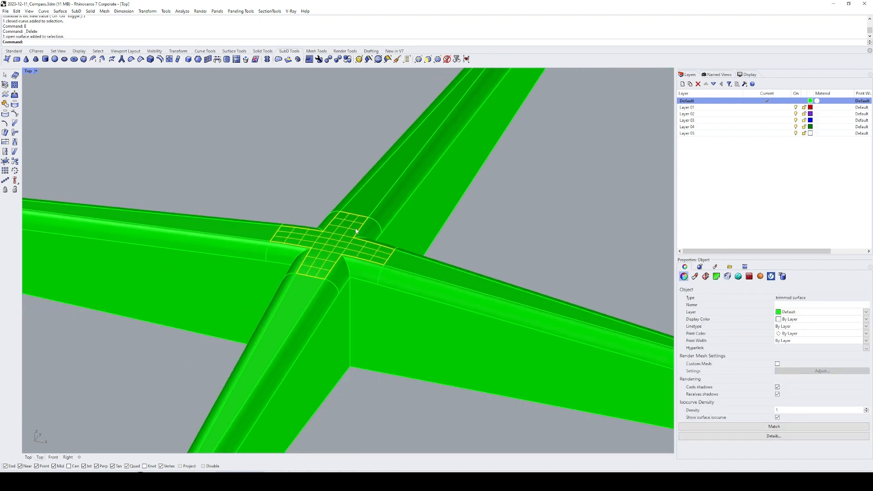
click(491, 242)
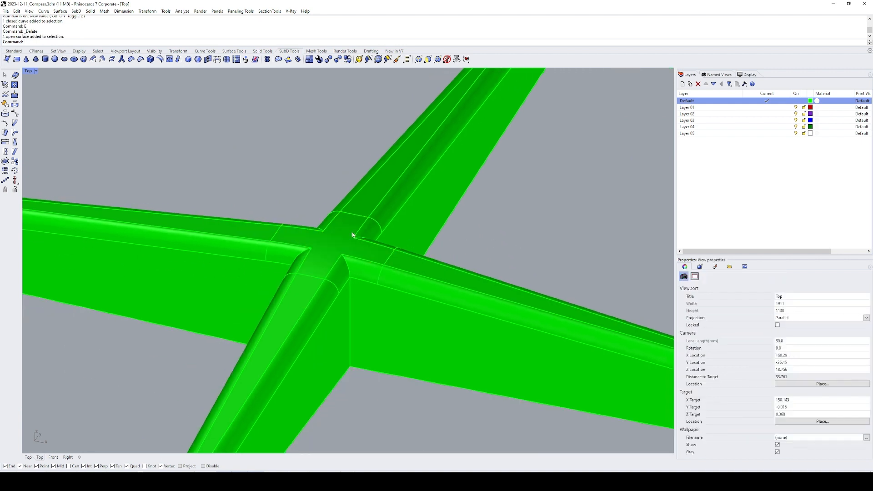
click(338, 239)
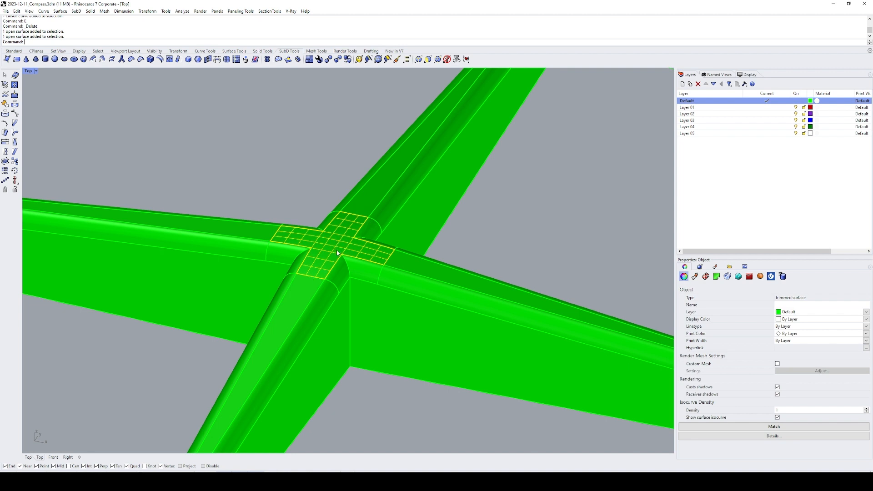
scroll(337, 252, down, 3)
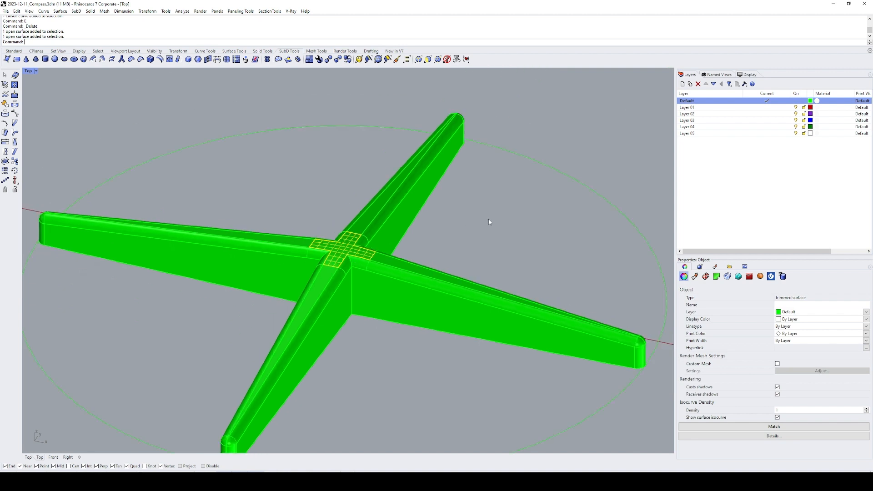
drag(490, 221, 231, 327)
key(ctrl+j)
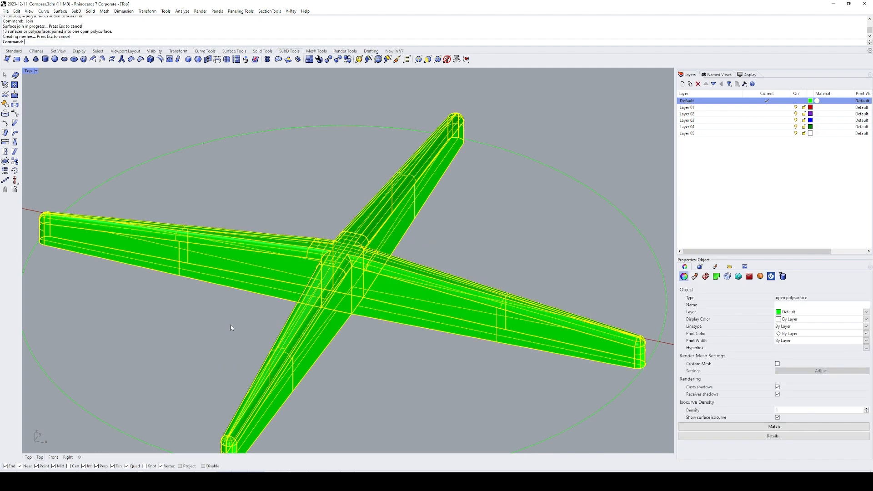
- Duplicate the joined rose's border to locate its open edges, and delete the duplicated curve
right_drag(329, 280, 354, 282)
text(db)
key(Return)
text(zs)
key(Return)
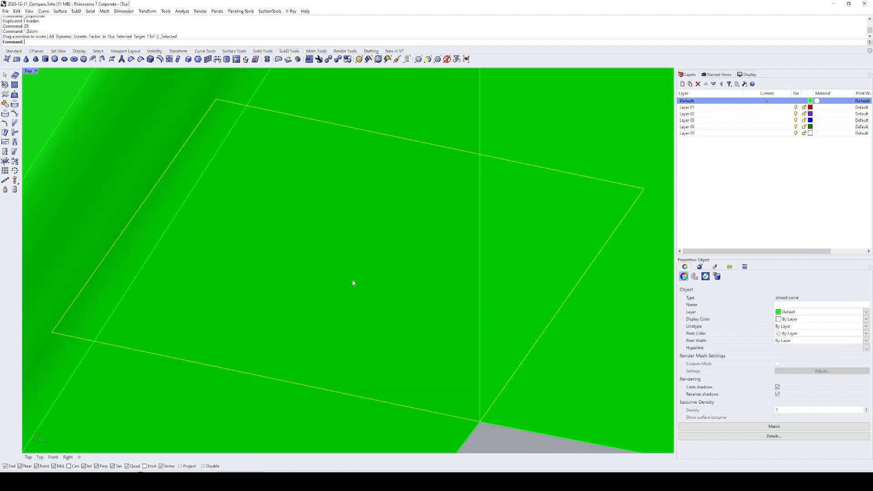
scroll(355, 296, down, 6)
text(e)
key(Return)
- Cap the open underside of the rose and merge all its coplanar faces
scroll(355, 301, down, 6)
click(411, 230)
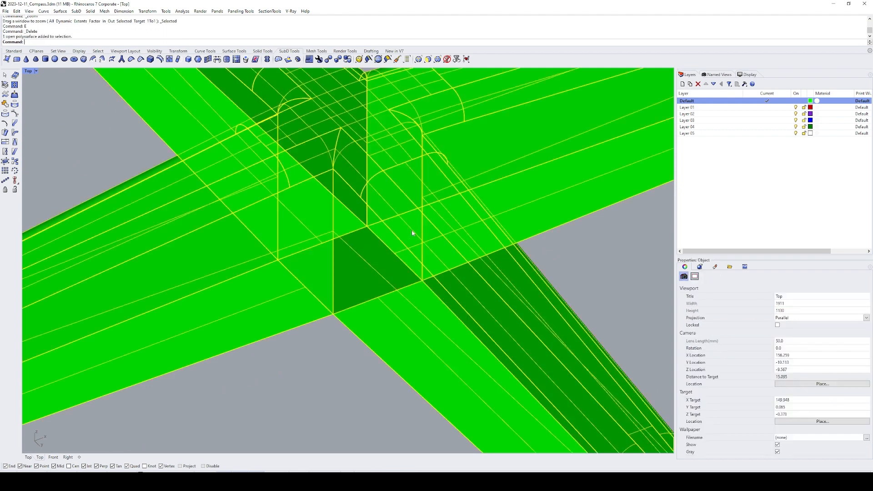
text(c)
key(Return)
- Copy the solid rose 100 along the X axis into the round compass
text(zs)
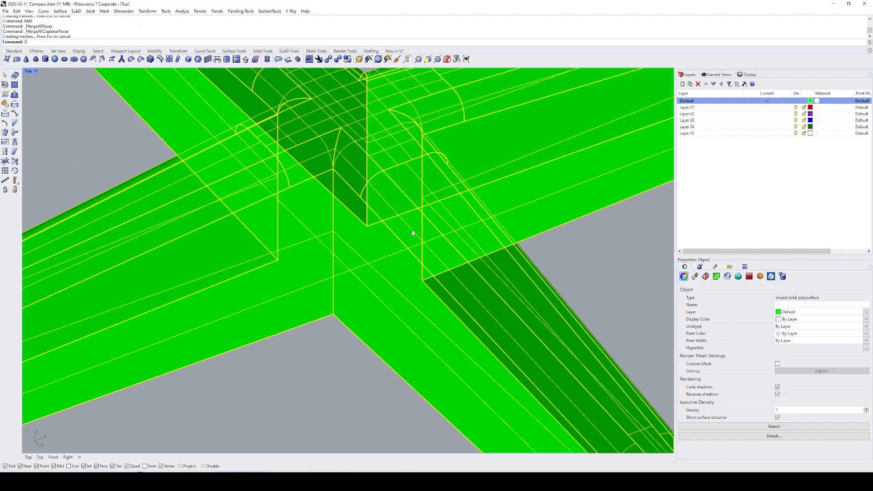
key(Return)
right_drag(357, 191, 346, 260)
scroll(347, 261, down, 15)
shift+right_drag(369, 205, 451, 244)
text(c)
key(Return)
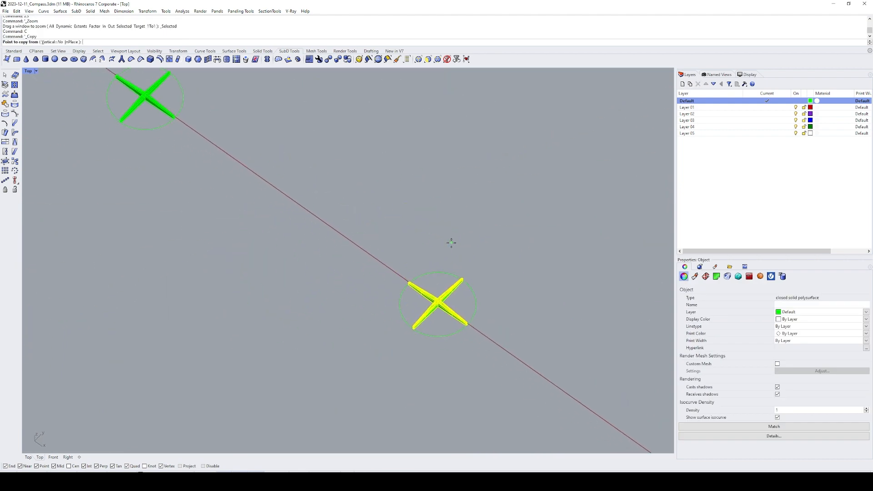
click(451, 243)
scroll(409, 209, down, 8)
shift+right_drag(370, 176, 432, 248)
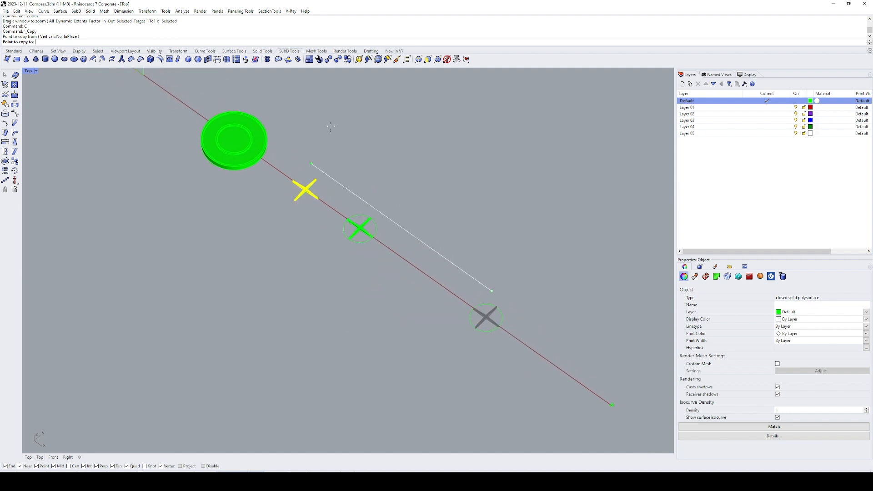
text(200)
key(Return)
click(331, 123)
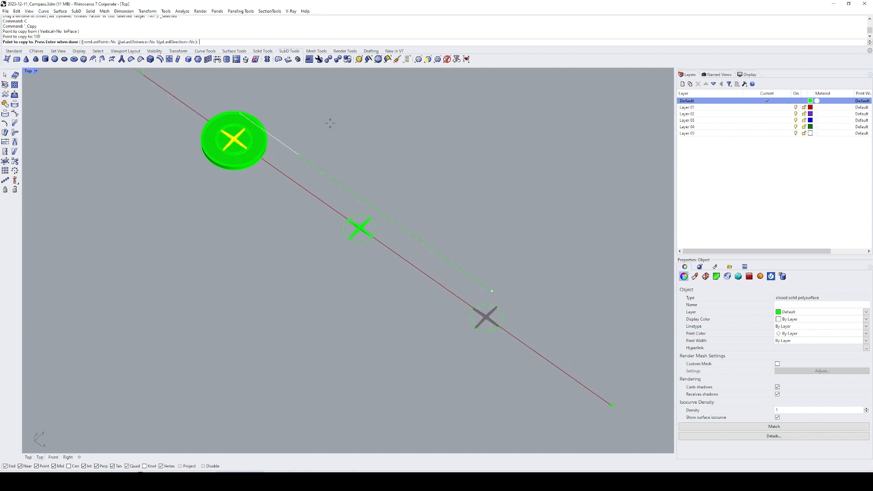
key(Return)
text(s)
key(Return)
text(lz)
key(Return)
key(Escape)
key(Escape)
- Select the copied rose and examine how it sits inside the round compass
text(sl)
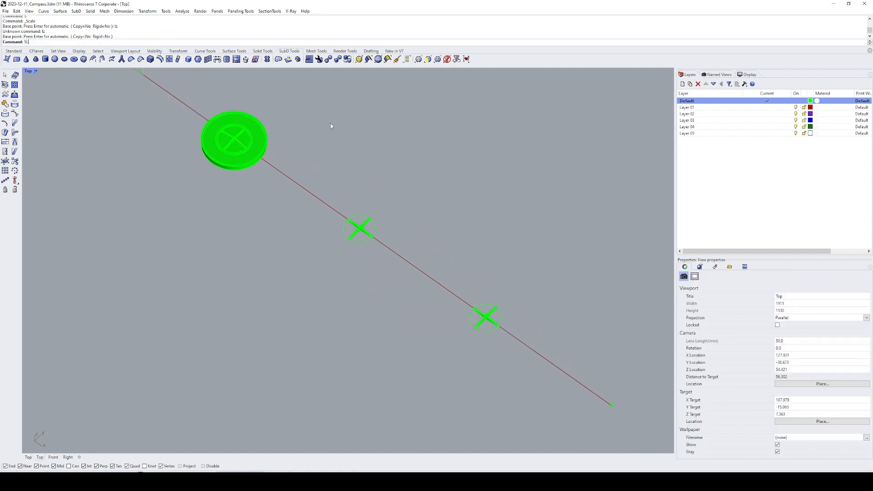
key(Return)
text(zs)
key(Return)
key(Escape)
ctrl+shift+right_drag(354, 174, 369, 137)
scroll(369, 154, down, 20)
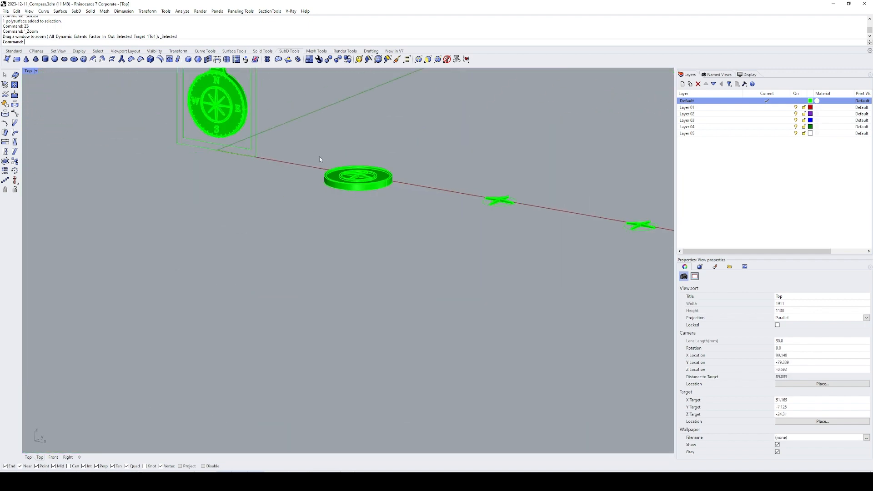
- Examine the finished pendant's eight-pointed rose, especially how the short diagonal arms meet the filleted centre
right_drag(319, 156, 419, 226)
scroll(341, 192, up, 2)
scroll(342, 192, up, 12)
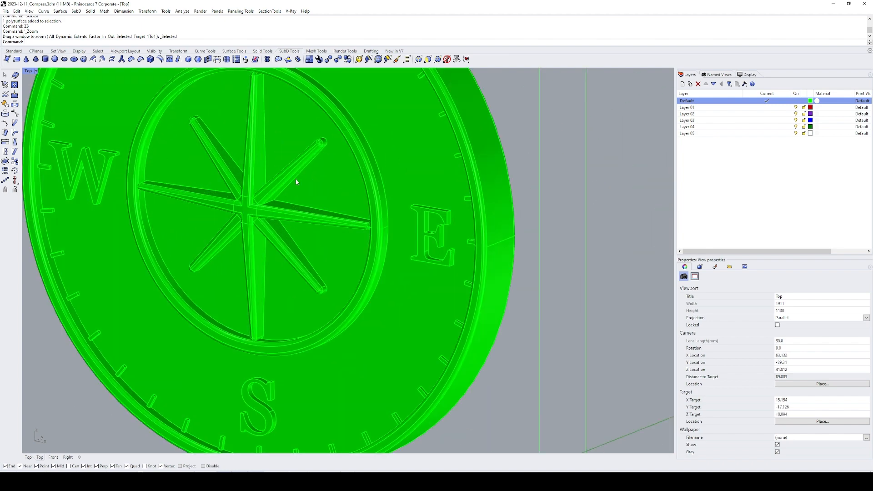
scroll(354, 189, down, 3)
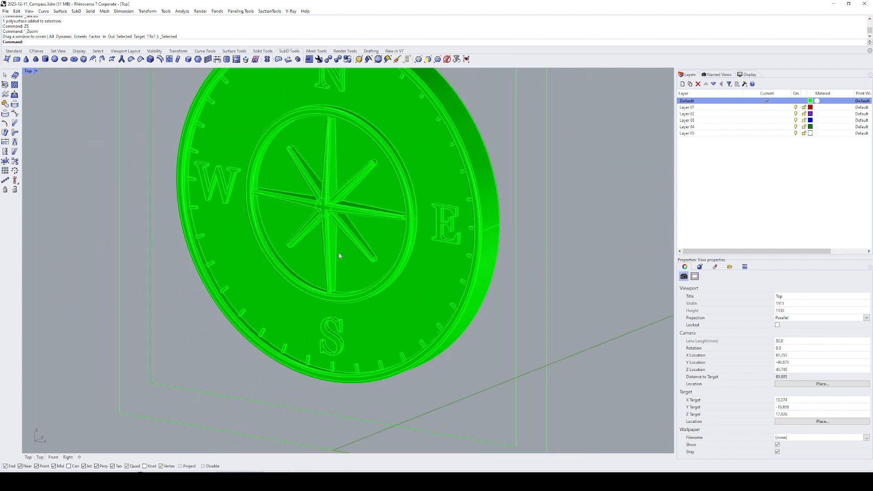
ctrl+shift+right_drag(362, 178, 390, 169)
scroll(238, 192, up, 6)
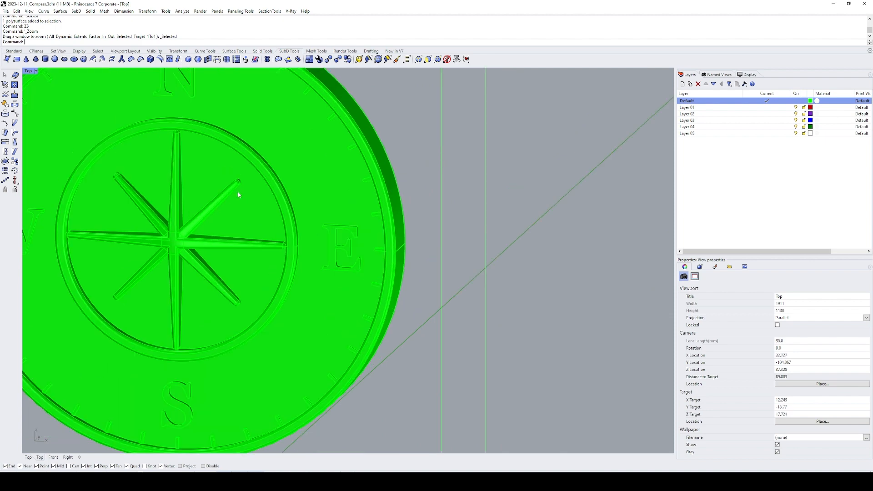
right_drag(216, 184, 396, 170)
scroll(372, 181, up, 2)
scroll(372, 181, up, 2)
scroll(362, 231, up, 6)
scroll(380, 226, up, 5)
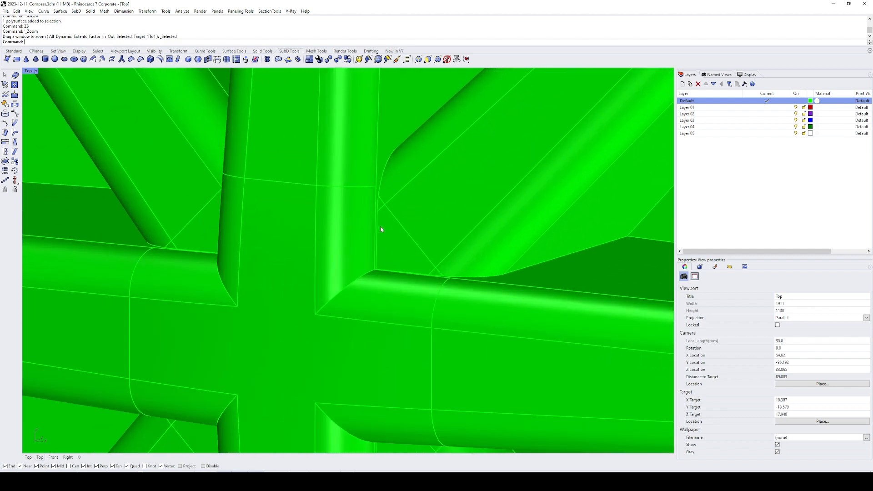
scroll(380, 230, down, 8)
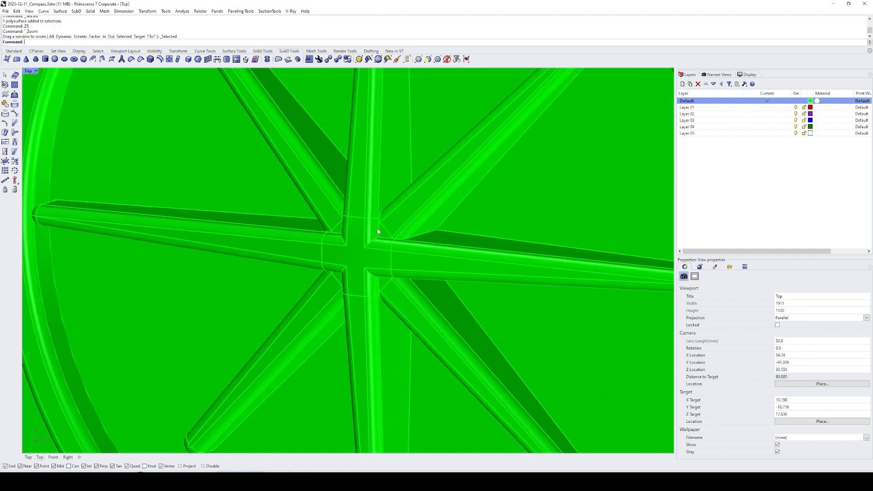
scroll(378, 231, down, 5)
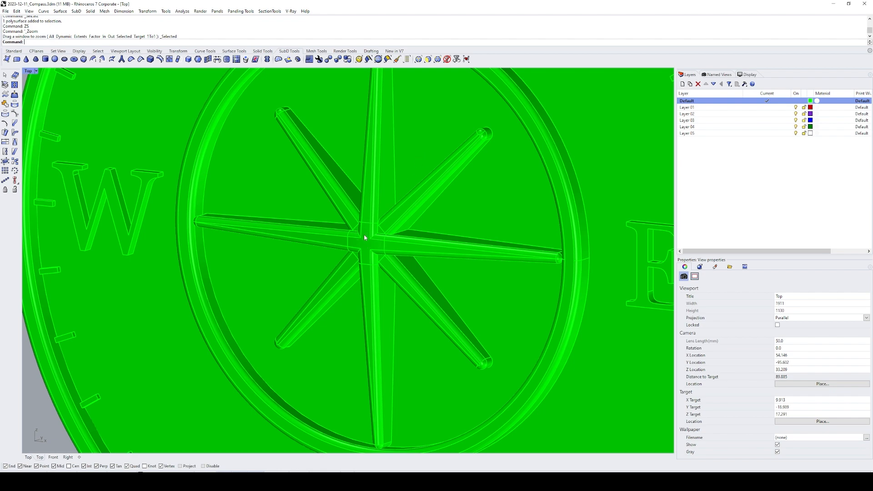
- Measure the radius at two points on the rounded tip of one of the finished pendant's short diagonal arms
scroll(468, 175, up, 8)
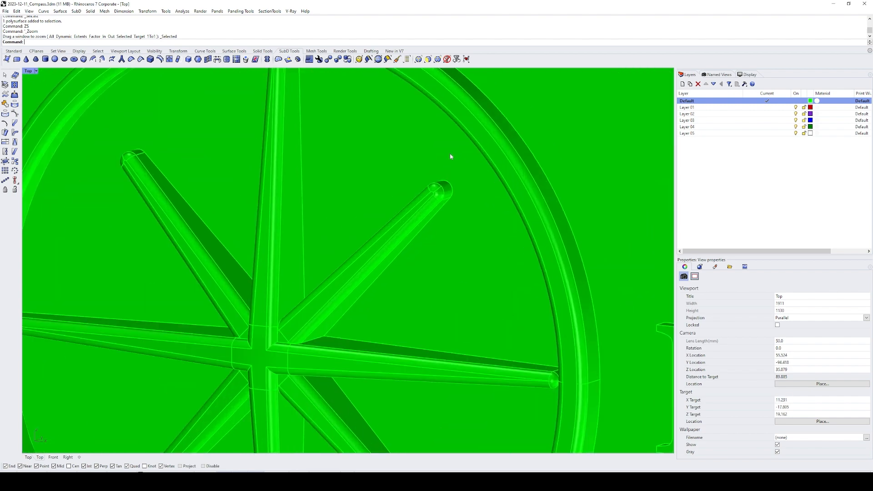
text(AD)
key(Return)
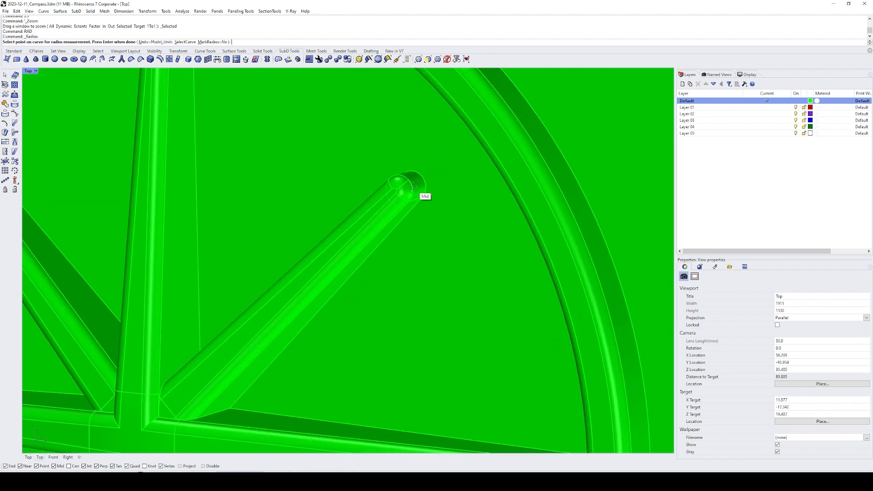
click(413, 183)
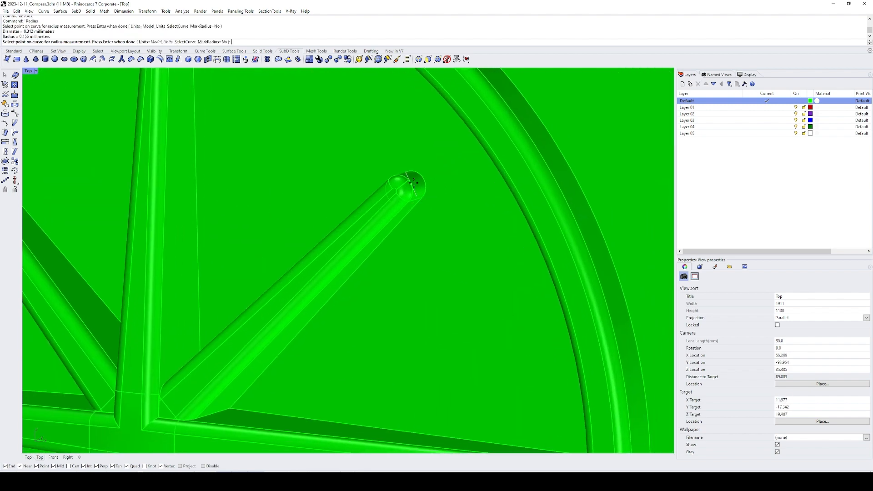
scroll(412, 187, down, 3)
scroll(410, 191, up, 5)
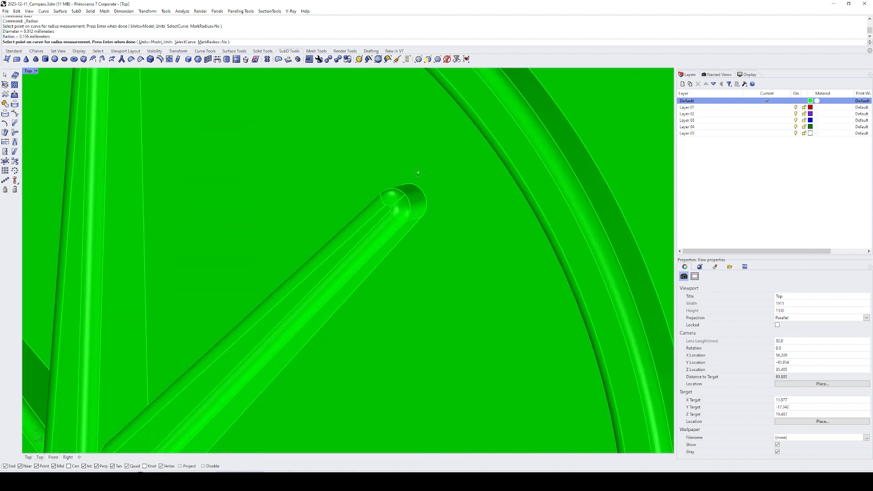
click(417, 193)
key(Return)
scroll(417, 194, down, 6)
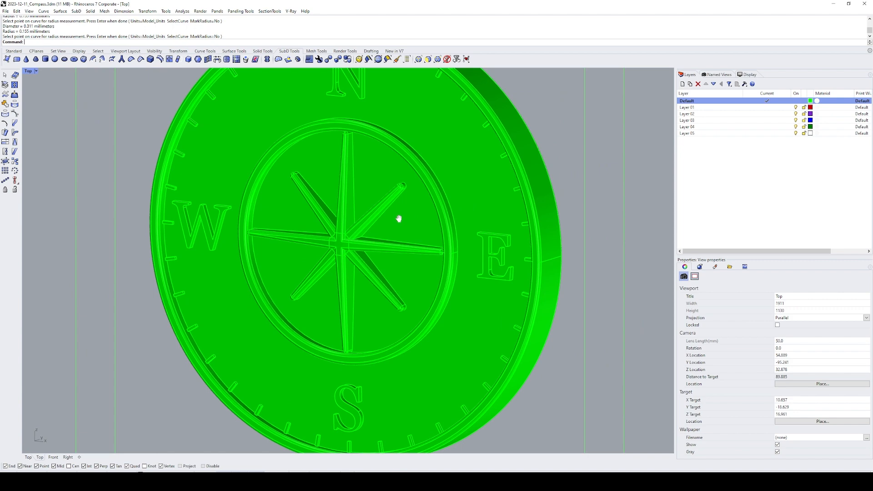
shift+right_drag(399, 219, 276, 196)
scroll(400, 211, down, 20)
right_drag(384, 222, 420, 270)
shift+right_drag(519, 294, 426, 283)
scroll(425, 283, up, 8)
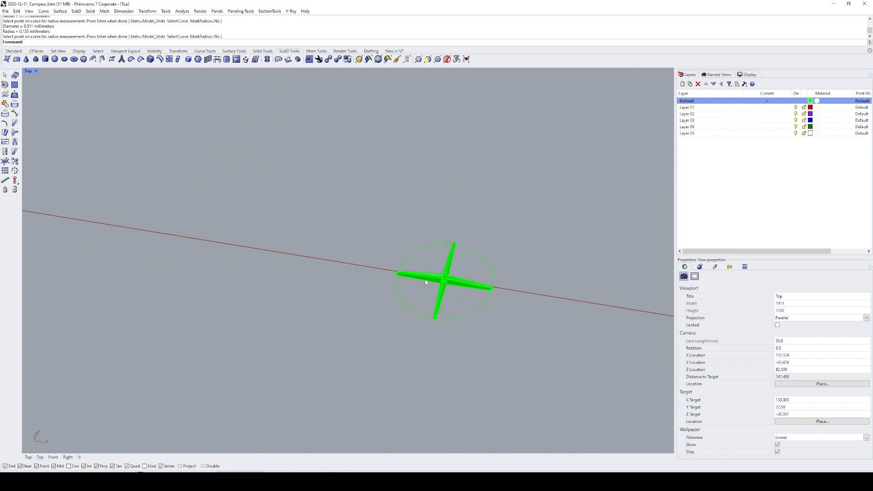
shift+right_drag(633, 286, 515, 291)
scroll(322, 291, up, 10)
click(340, 273)
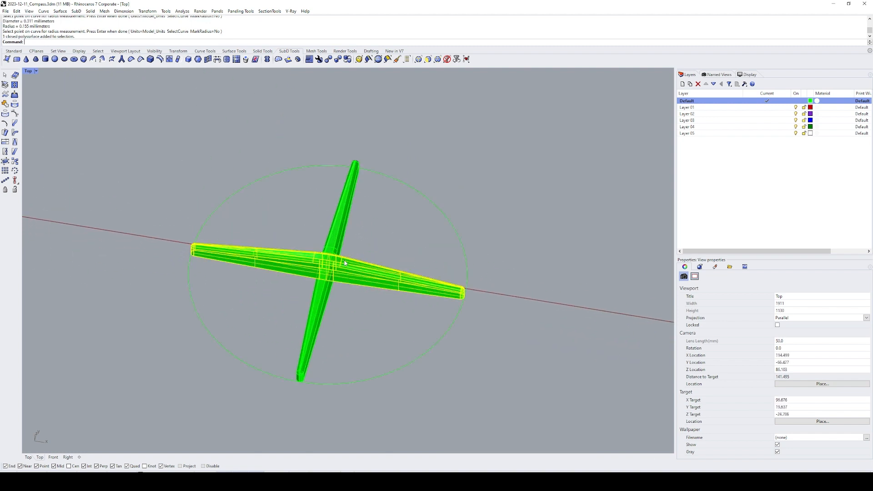
click(381, 235)
text(l)
key(Return)
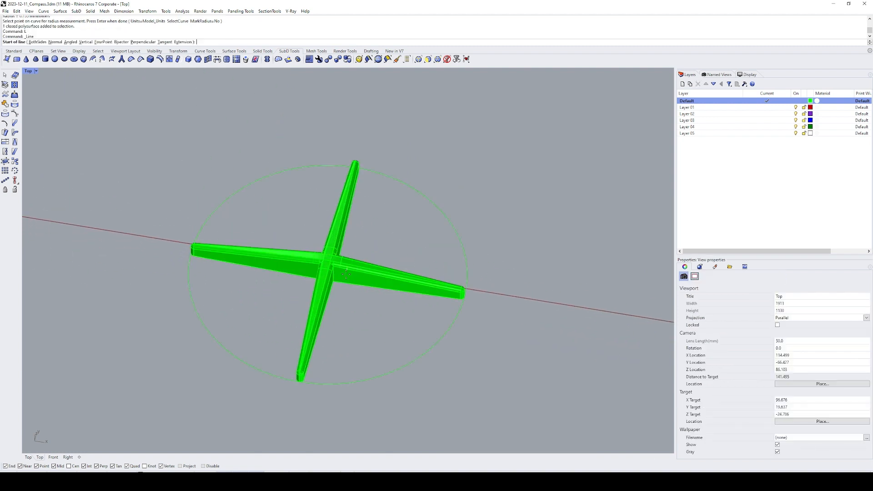
mouse_move(442, 213)
right_down()
mouse_move(442, 232)
mouse_move(442, 220)
right_up()
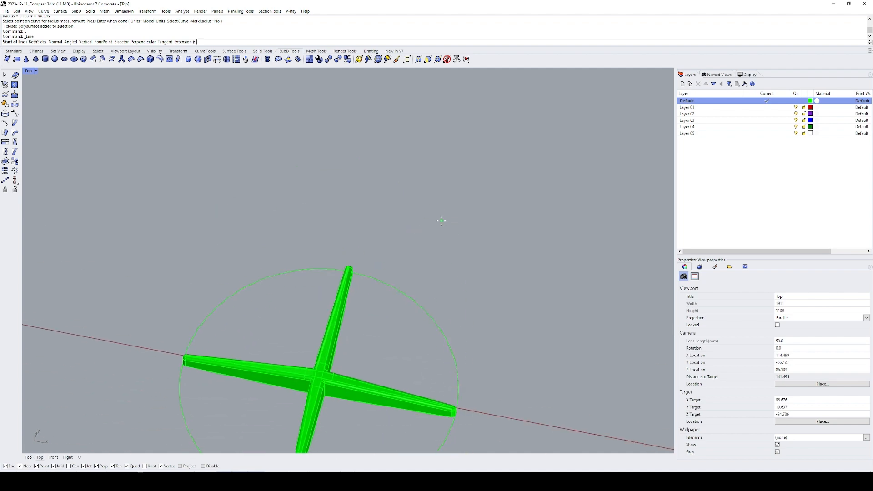
key(Escape)
- Frame the separate cross of two long arms with its guide circle and switch to the Top view
scroll(416, 230, down, 4)
drag(446, 258, 299, 344)
text(zs)
key(Return)
text(T)
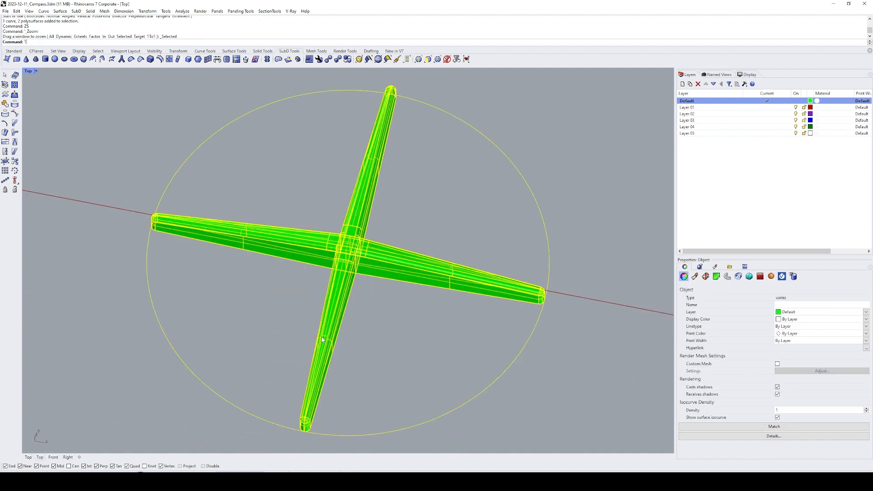
key(Return)
scroll(394, 348, down, 4)
click(407, 290)
text(L)
key(Return)
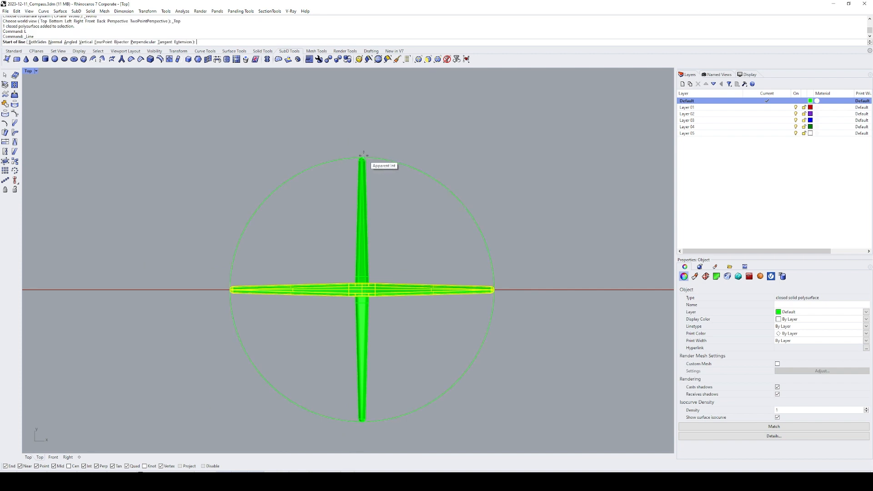
key(Escape)
- Hide the two crossing arms and draw a vertical line across the full diameter of the guide circle
drag(401, 237, 332, 312)
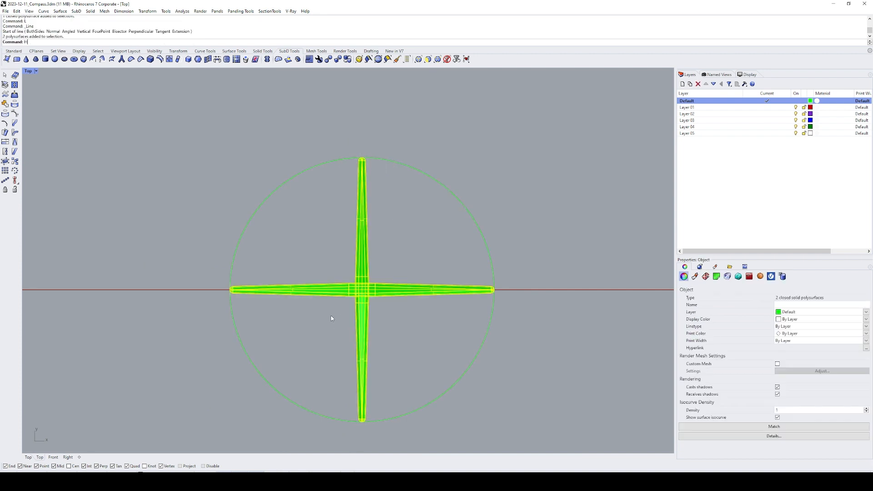
text(h)
key(Return)
text(l)
key(Return)
click(363, 158)
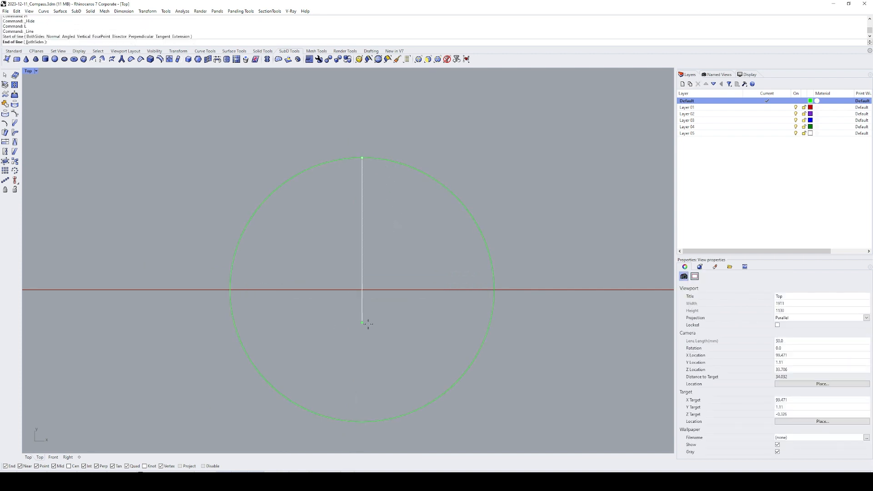
click(357, 426)
- Rotate a copy of the vertical line 90 degrees about the circle's centre to form a horizontal diameter
click(362, 300)
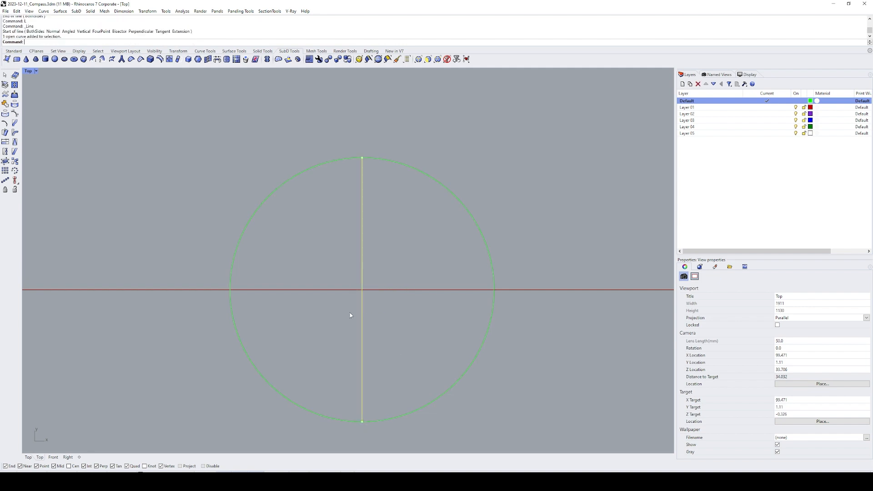
text(r)
key(Return)
click(369, 294)
click(366, 248)
click(427, 293)
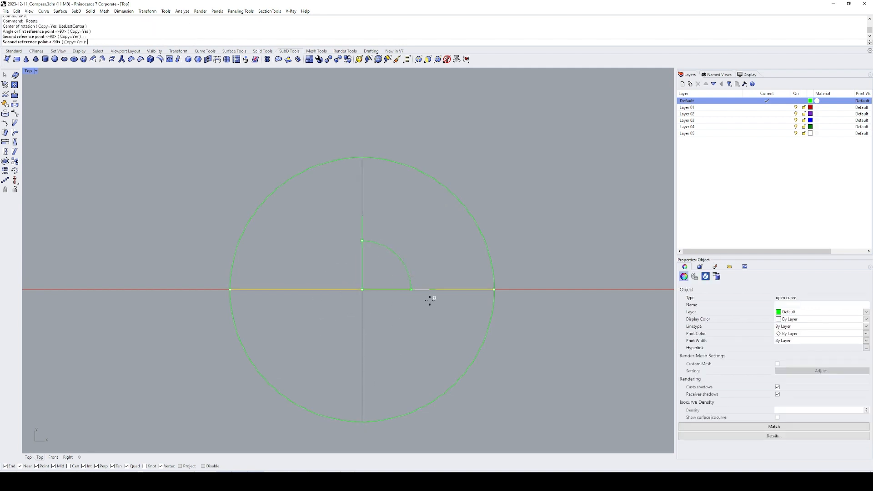
key(Return)
- Rotate copies of both diameter lines 45 degrees about the centre and delete the original horizontal and vertical lines
drag(396, 260, 356, 308)
text(r)
key(Return)
click(363, 289)
click(418, 290)
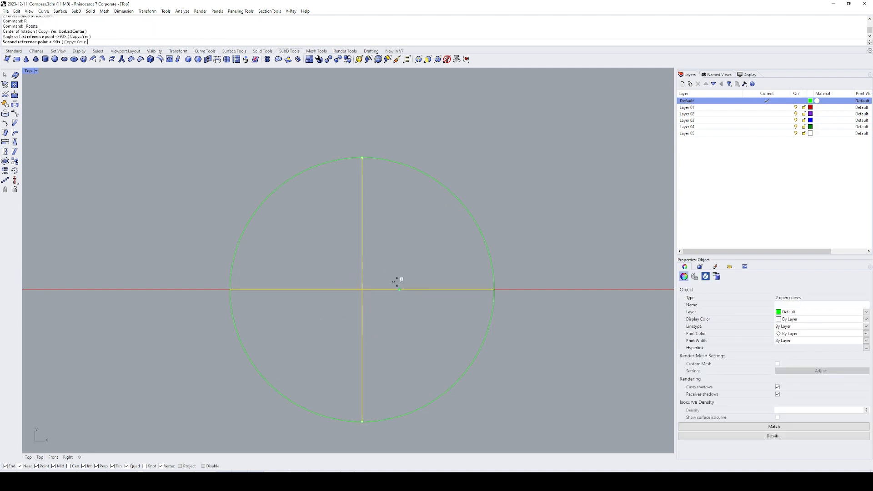
click(399, 265)
key(Return)
key(Delete)
right_drag(402, 299, 423, 274)
drag(419, 264, 325, 304)
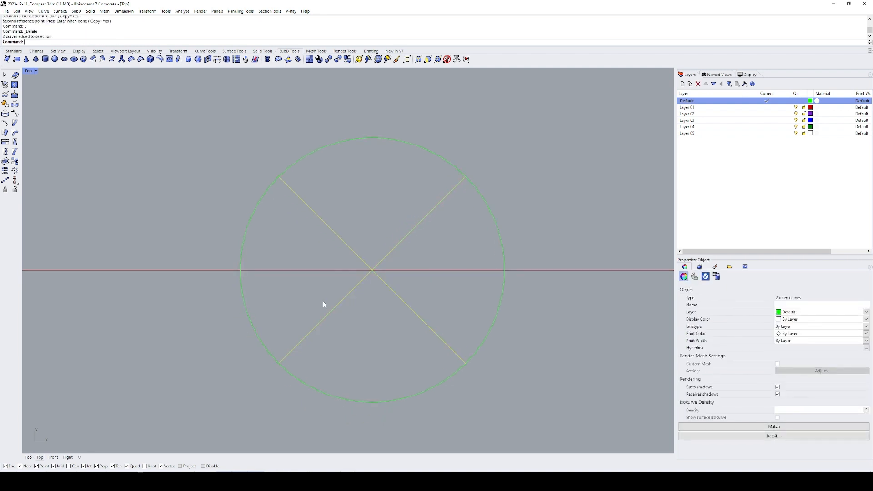
- Measure the gap between the tip of one short diagonal arm and the surrounding ring on the finished pendant
scroll(382, 277, down, 10)
click(371, 229)
right_drag(204, 244, 611, 214)
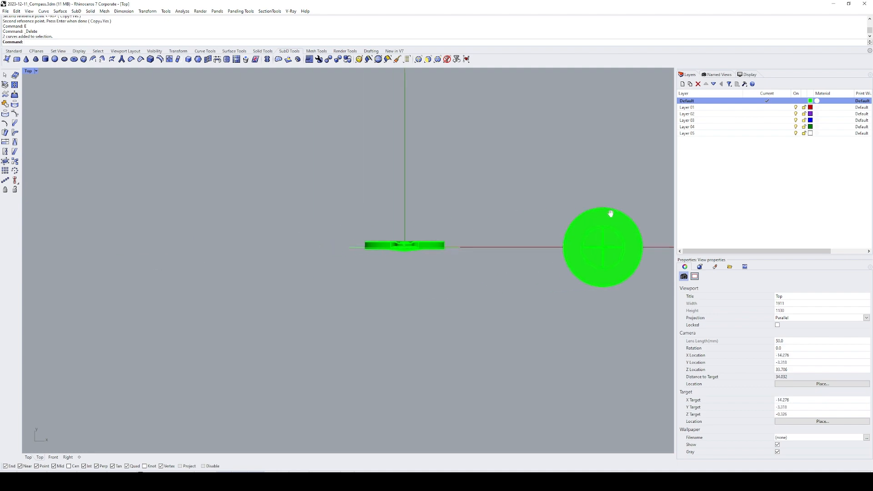
ctrl+shift+right_drag(417, 242, 415, 213)
scroll(414, 213, up, 10)
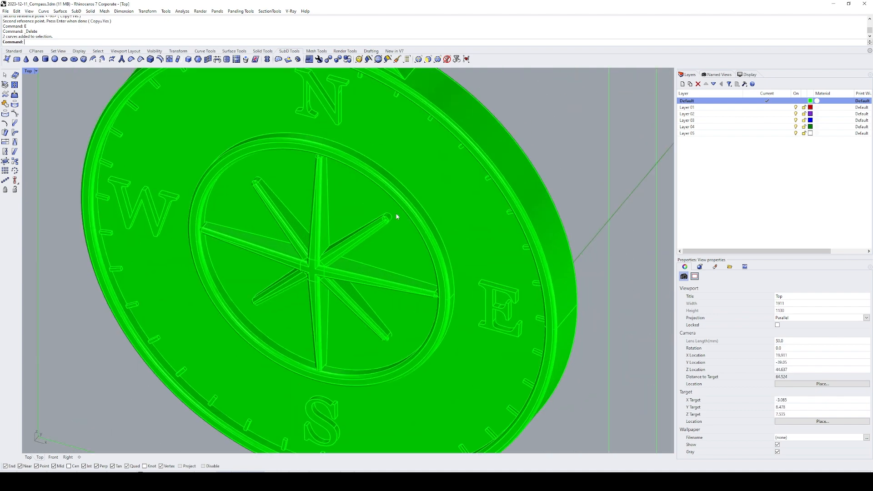
scroll(332, 184, up, 5)
text(D)
key(Return)
click(323, 218)
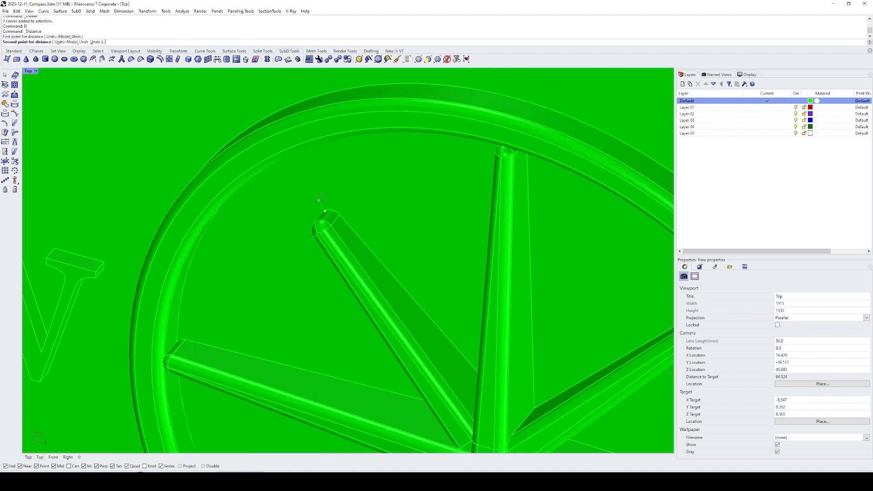
- Measure the distance from the tip corner of the diagonal compass needle toward the inner ring, checking it in wireframe
scroll(289, 144, up, 3)
right_drag(289, 143, 291, 165)
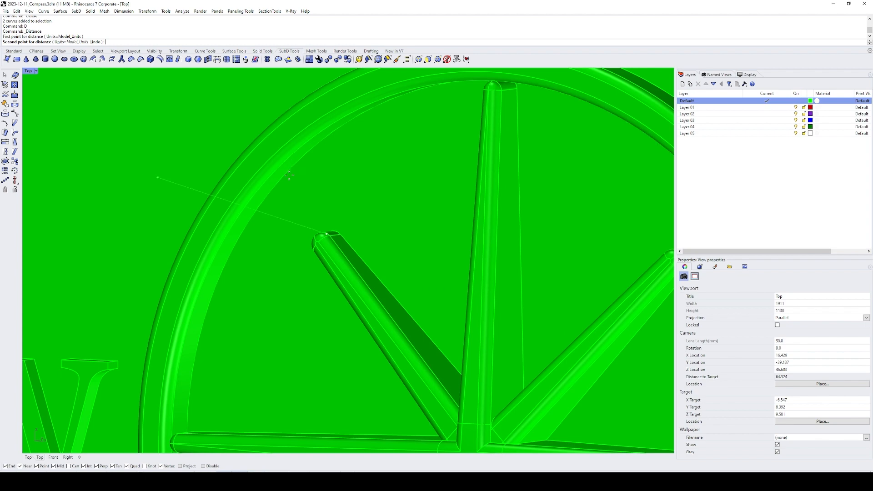
key(ctrl+alt+w)
click(282, 179)
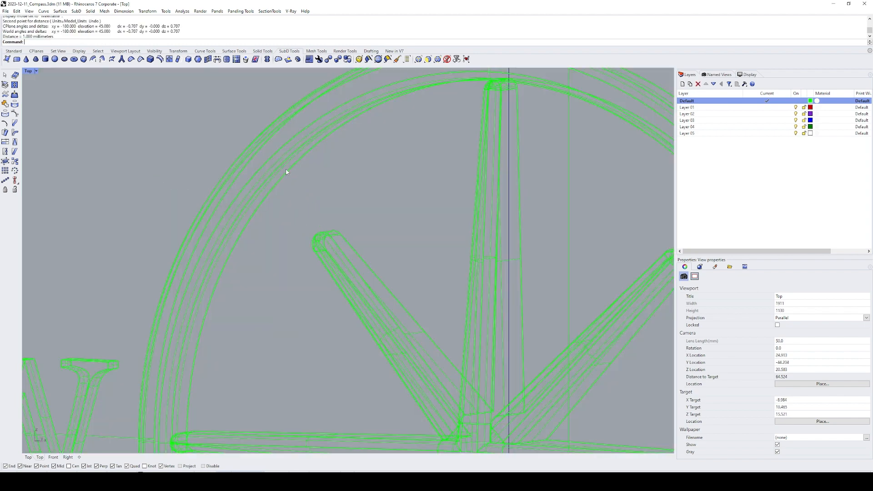
scroll(291, 172, down, 12)
right_drag(342, 202, 351, 217)
key(ctrl+alt+s)
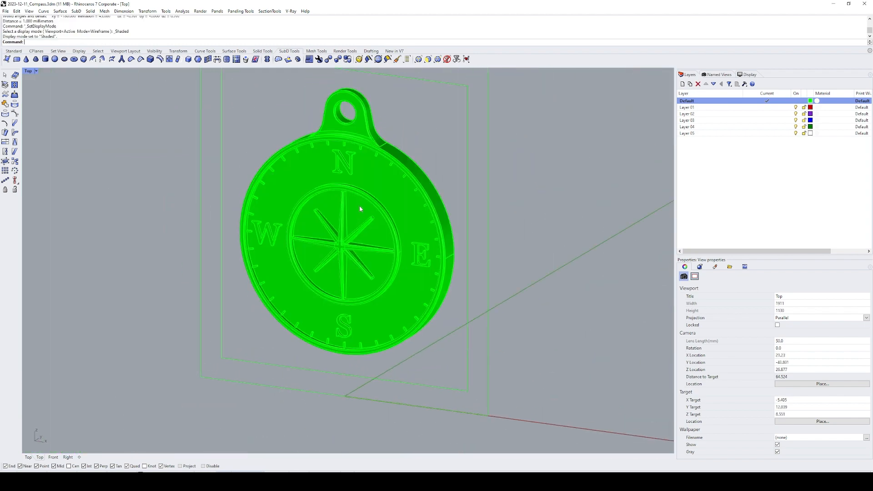
- In the top view, offset the circle around the two crossing lines 1 mm inward
scroll(361, 209, down, 12)
shift+right_drag(521, 255, 287, 189)
text(z)
key(Return)
drag(346, 185, 298, 217)
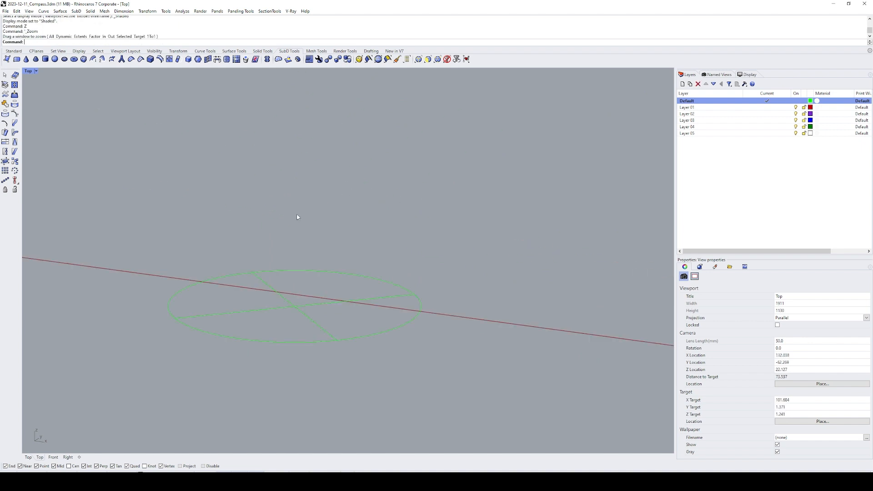
text(TOp)
key(Return)
click(301, 170)
text(O)
key(Return)
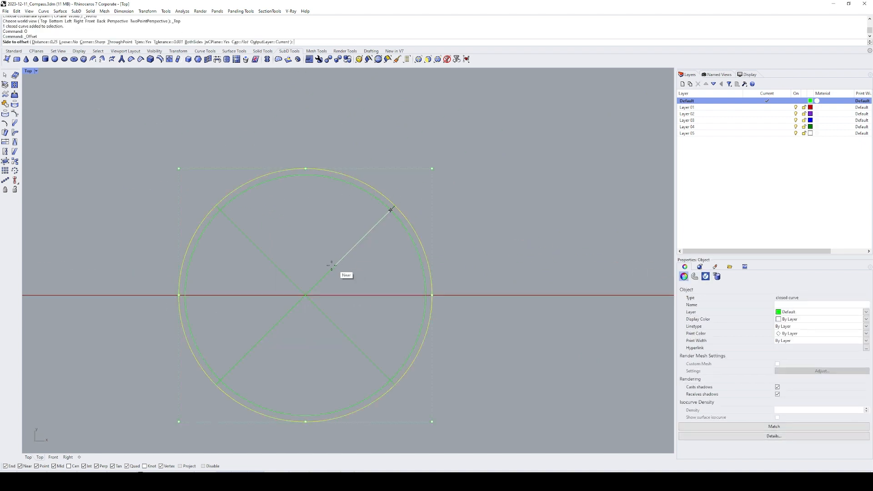
click(329, 267)
text(E)
key(Return)
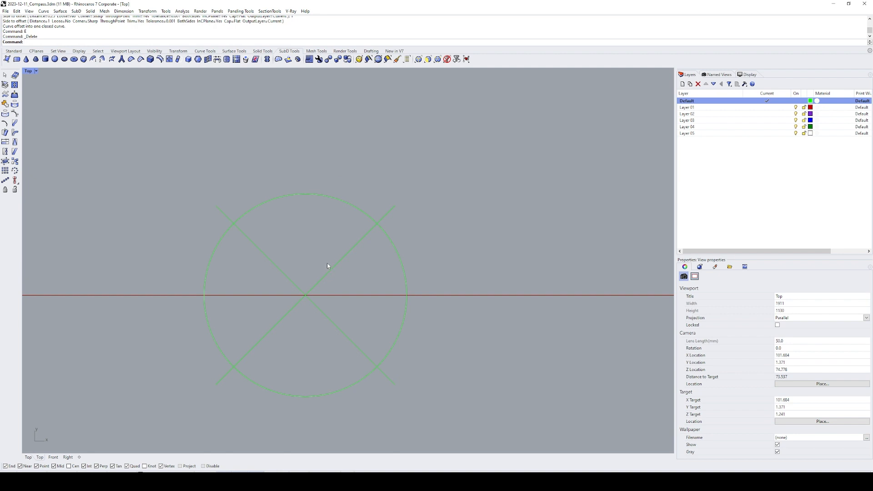
key(ctrl+z)
- Split the two crossing lines at the inner circle and delete their outer ends
drag(358, 257, 275, 309)
text(E)
key(Return)
- Offset the first diagonal line 0.125 mm to both sides with flat caps and delete the original line
click(350, 205)
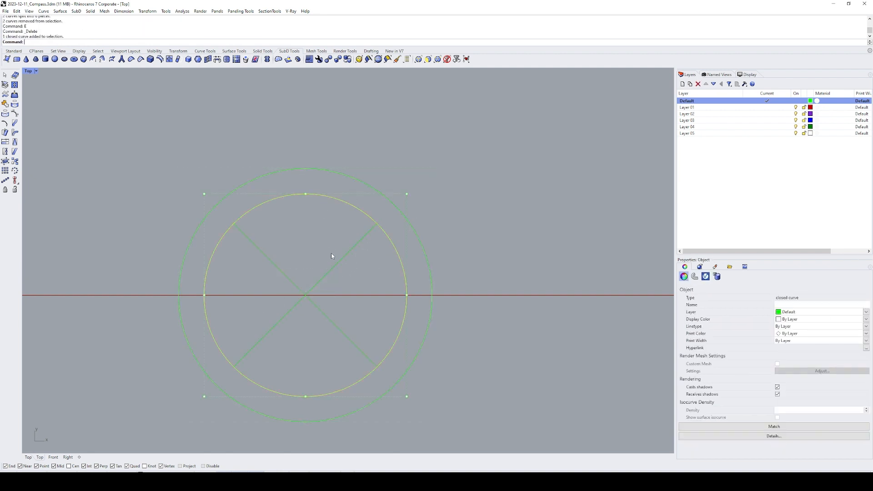
ctrl+shift+right_drag(331, 253, 337, 253)
drag(358, 278, 321, 250)
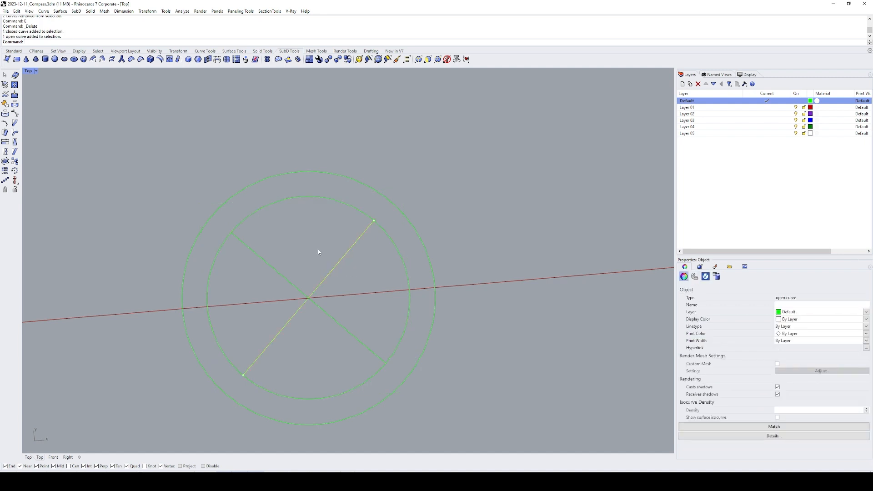
text(O)
key(Return)
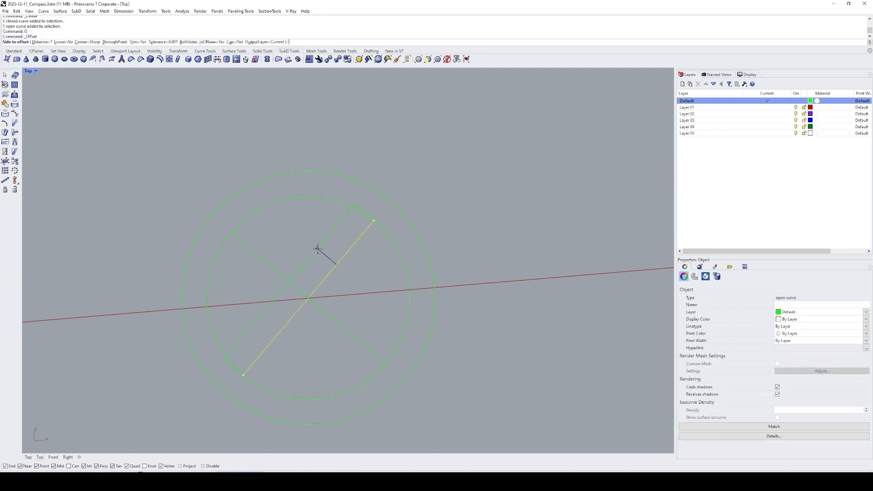
text(.125)
key(Return)
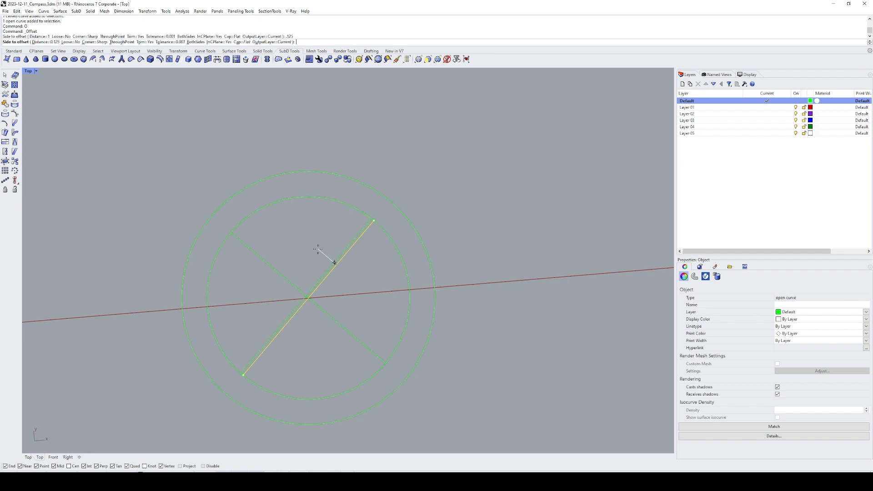
text(b)
key(Return)
text(E)
key(Return)
- Offset the second diagonal line 0.125 mm to both sides with flat caps and delete the original line
click(339, 320)
text(O)
key(Return)
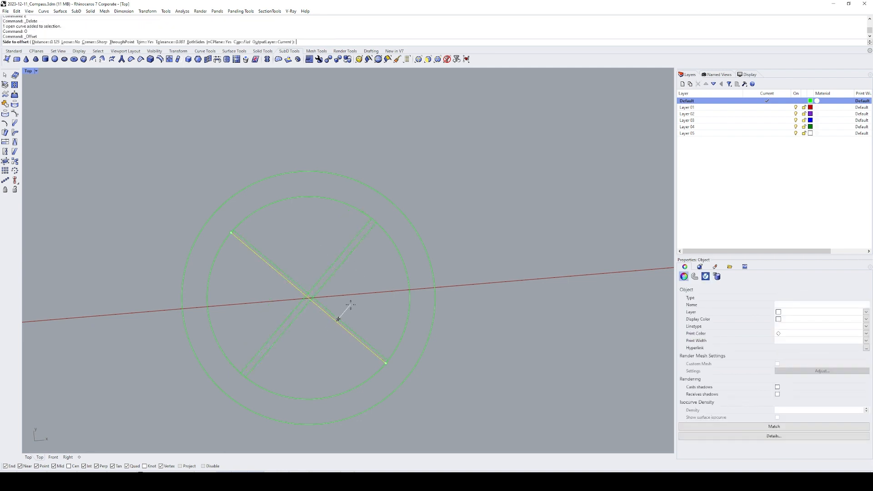
text(b)
key(Return)
text(E)
key(Return)
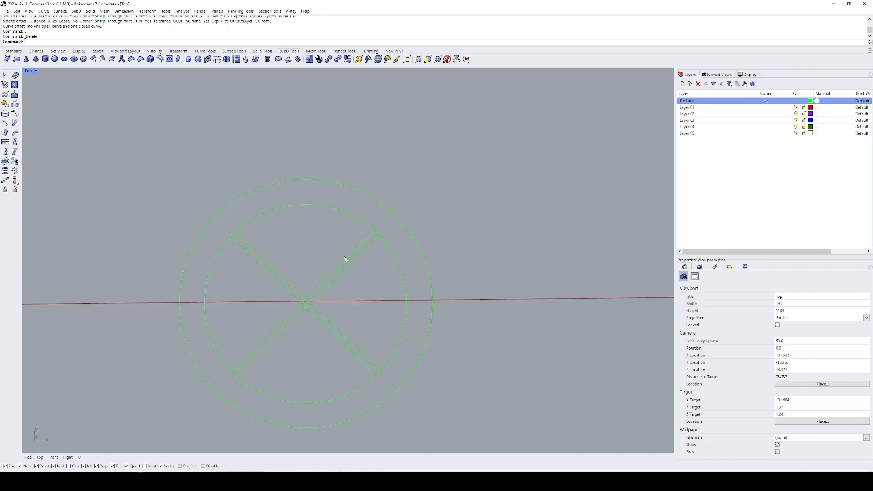
- Undo the 0.125 mm offsets and deletions of the two diagonal lines
scroll(347, 217, down, 2)
key(ctrl+z)
key(ctrl+z)
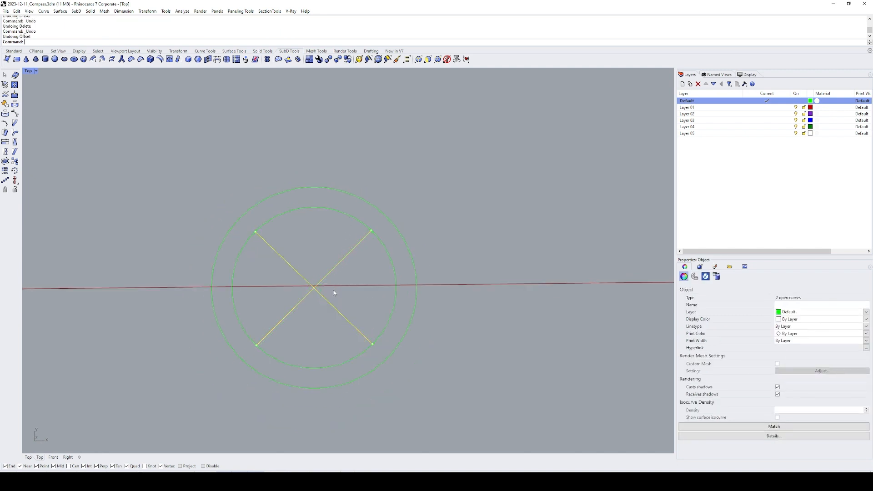
- Offset the first diagonal line 0.25 mm to both sides with flat caps and delete the original line
right_drag(334, 291, 352, 294)
text(O)
key(Return)
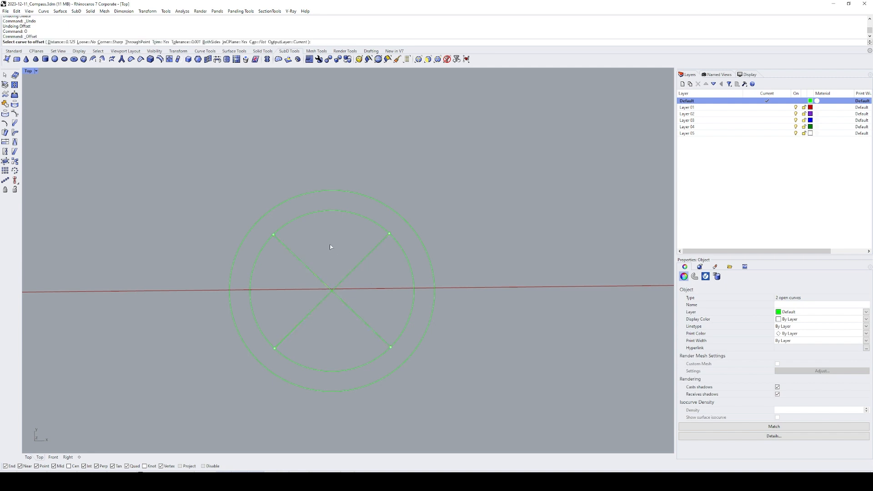
click(361, 263)
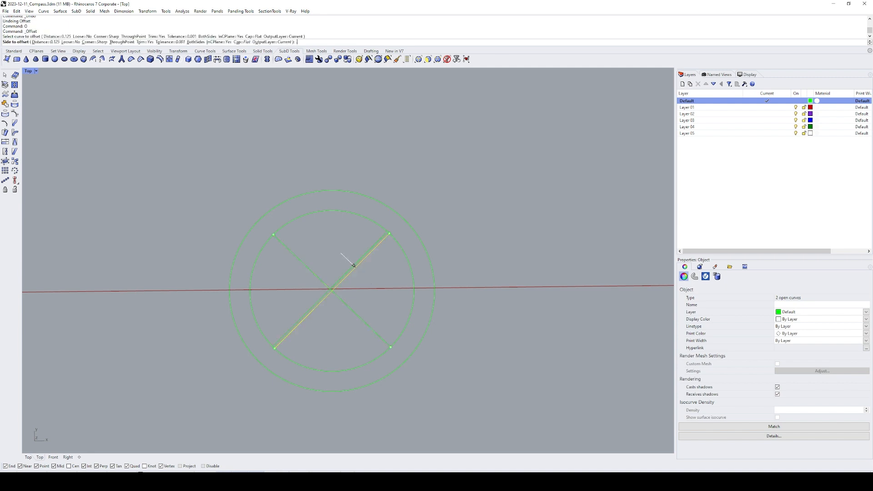
text(.25)
key(Return)
text(B)
key(Return)
text(E)
key(Return)
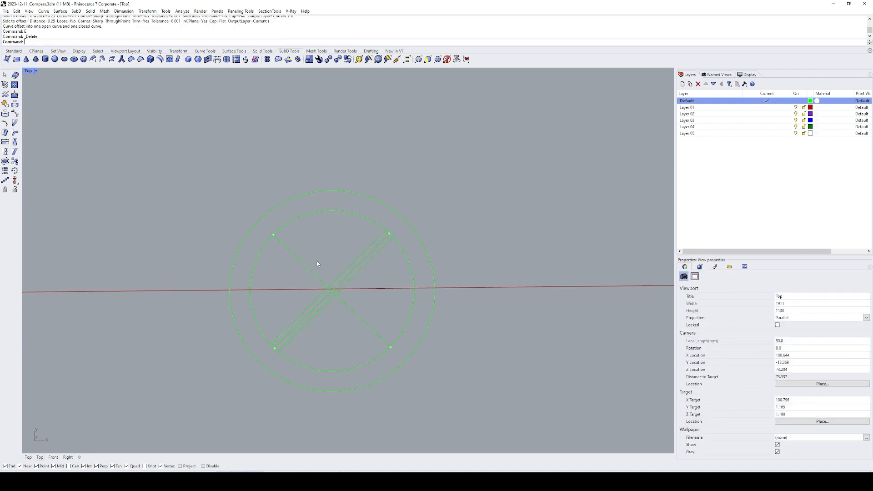
click(346, 278)
text(E)
key(Return)
- Offset the second diagonal line 0.25 mm to both sides with flat caps and delete the original line
drag(312, 263, 295, 279)
key(Return)
text(b)
key(Return)
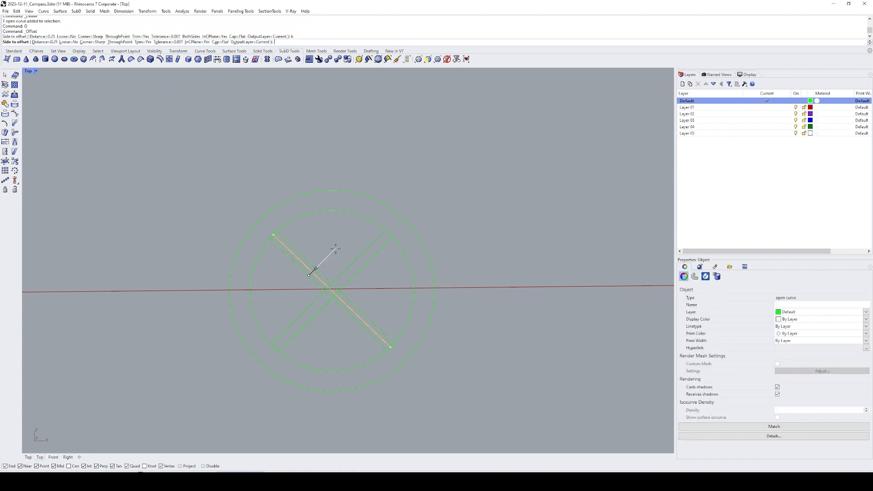
click(315, 269)
text(E)
key(Return)
- Measure the vertical height of the needles at their central corner on the finished round compass
right_drag(353, 296, 346, 266)
drag(368, 291, 308, 274)
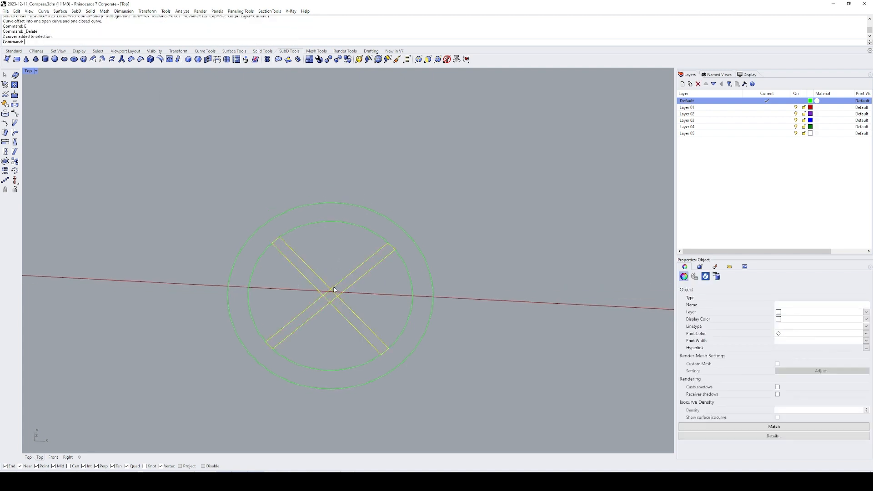
right_drag(334, 291, 383, 261)
scroll(301, 242, down, 10)
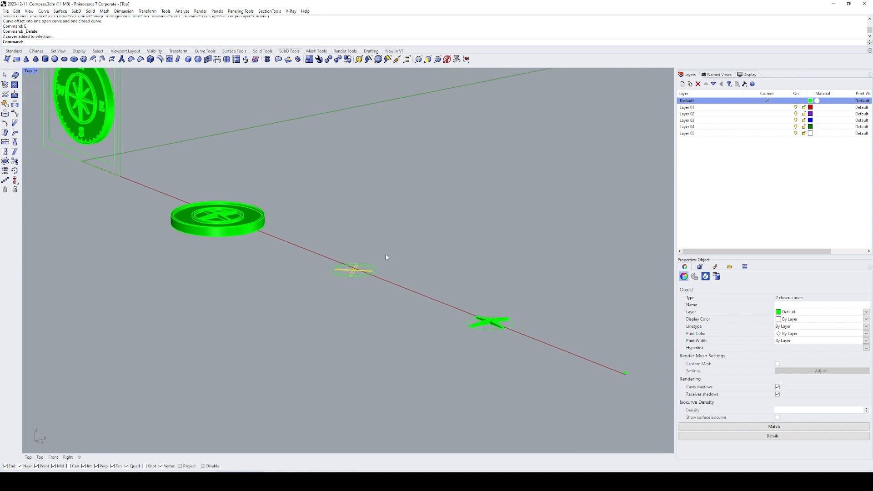
scroll(279, 238, up, 10)
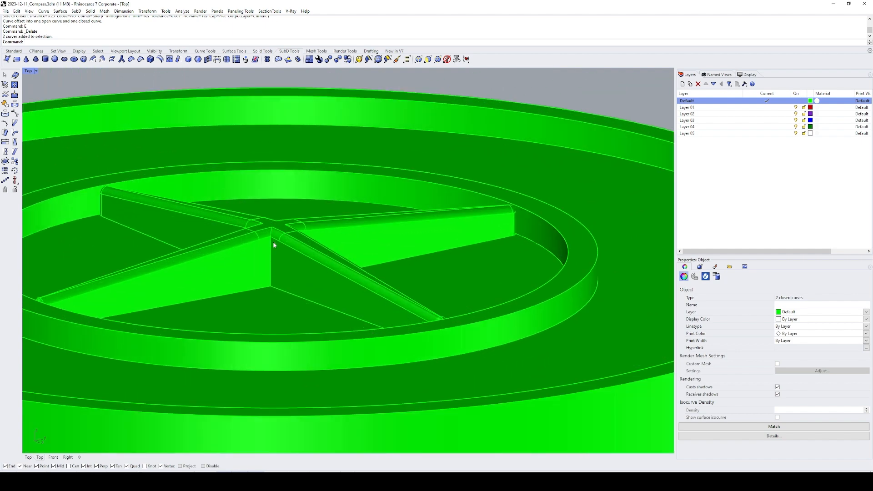
scroll(273, 245, up, 3)
text(D)
key(Return)
click(312, 209)
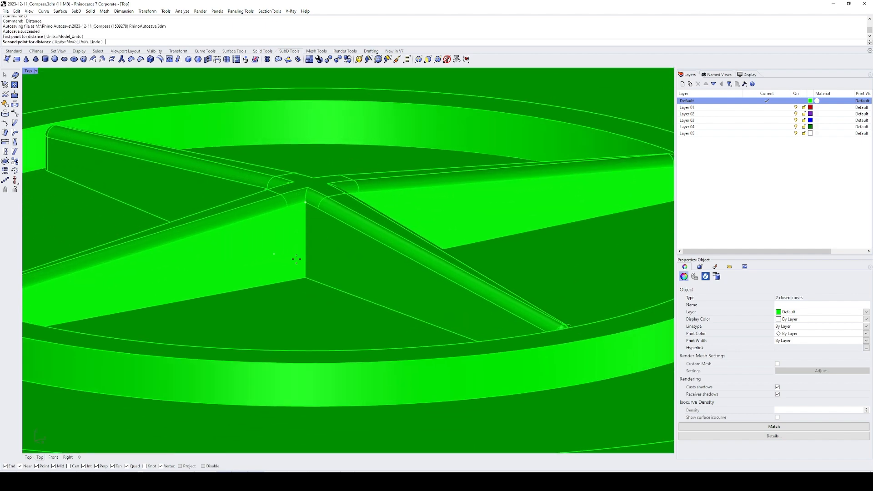
click(303, 276)
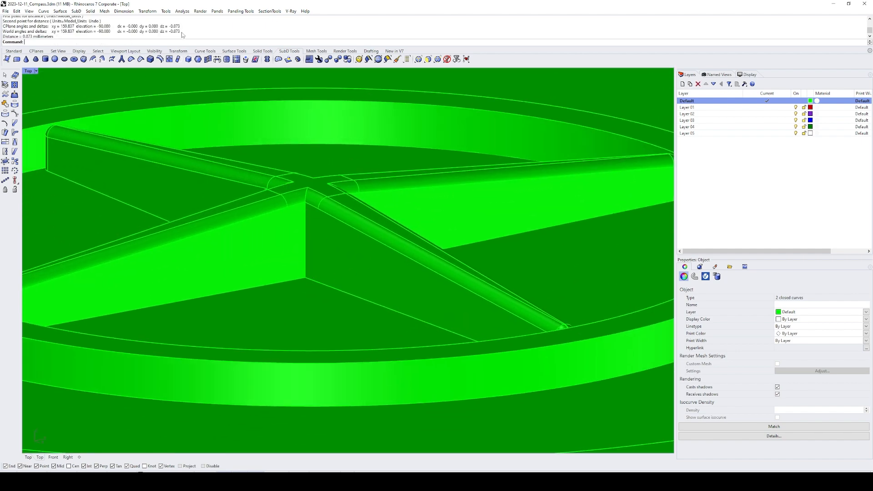
scroll(456, 208, down, 10)
scroll(457, 208, up, 10)
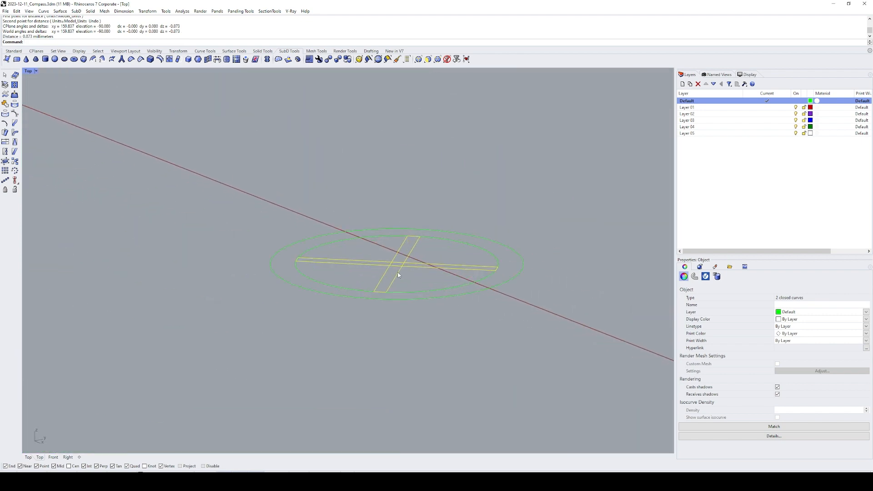
- Extrude the two crossing bar outlines 0.75 mm in one direction as solids and delete the source curves
text(EC)
key(Return)
text(b)
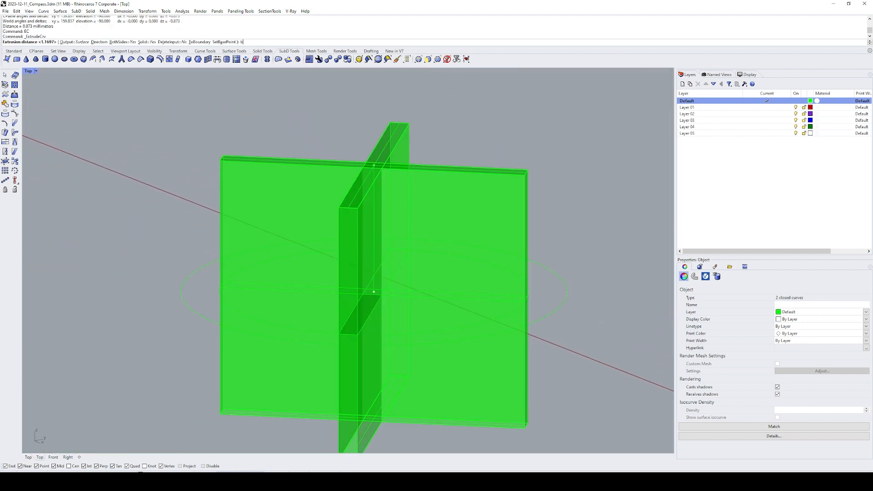
key(Return)
text(.75)
key(Return)
key(Delete)
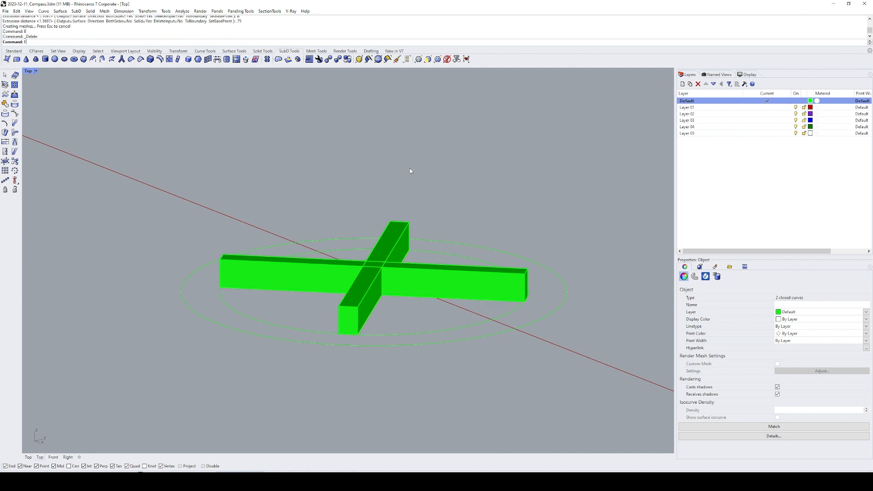
- Intersect the two bars, explode the intersection curves and keep only one vertical corner line at the center
right_drag(410, 171, 402, 253)
click(368, 310)
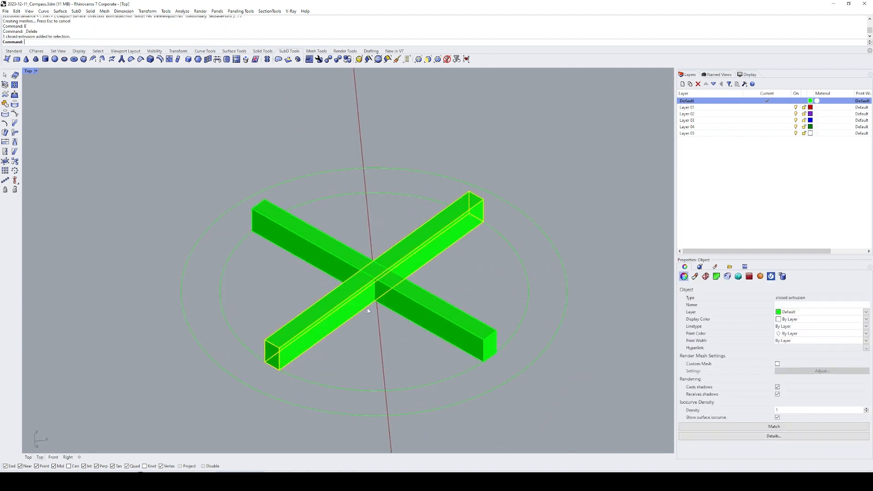
right_drag(368, 311, 370, 292)
shift+click(414, 260)
text(I)
key(Return)
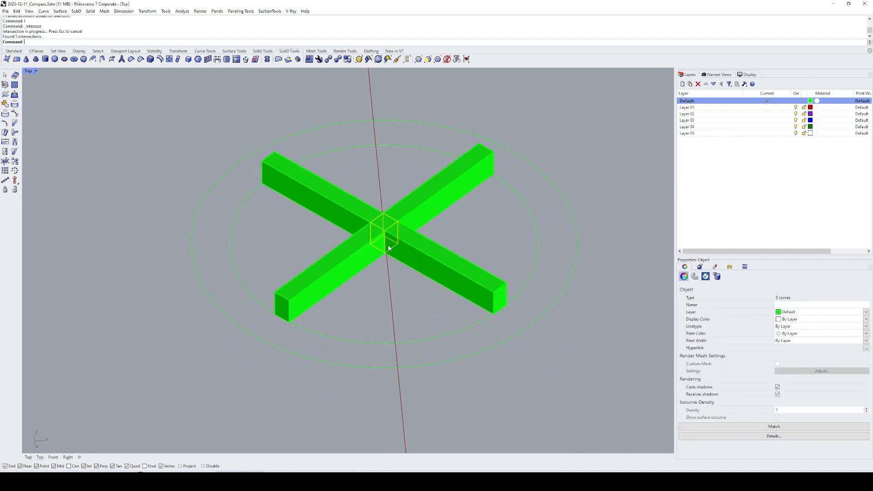
text(e)
key(Return)
click(386, 244)
- Scale the vertical corner line by a factor of 2 about its automatic base point
click(385, 246)
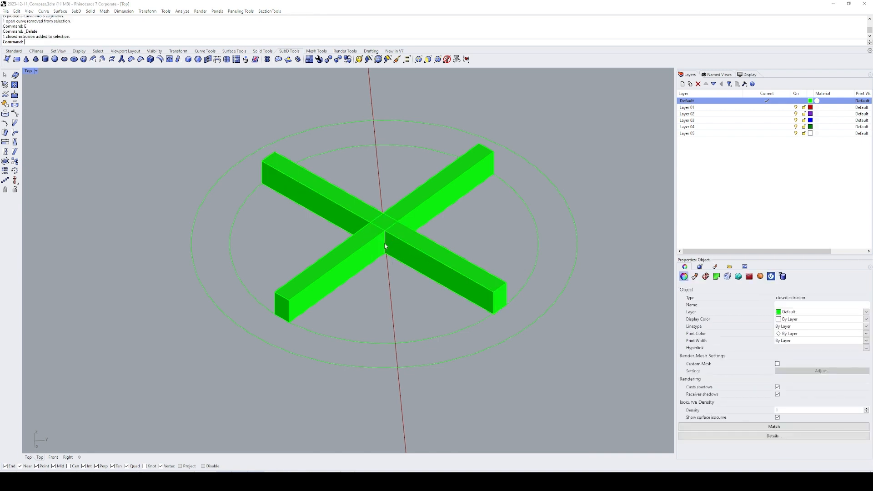
text(s)
key(Return)
key(Return)
text(2)
key(Return)
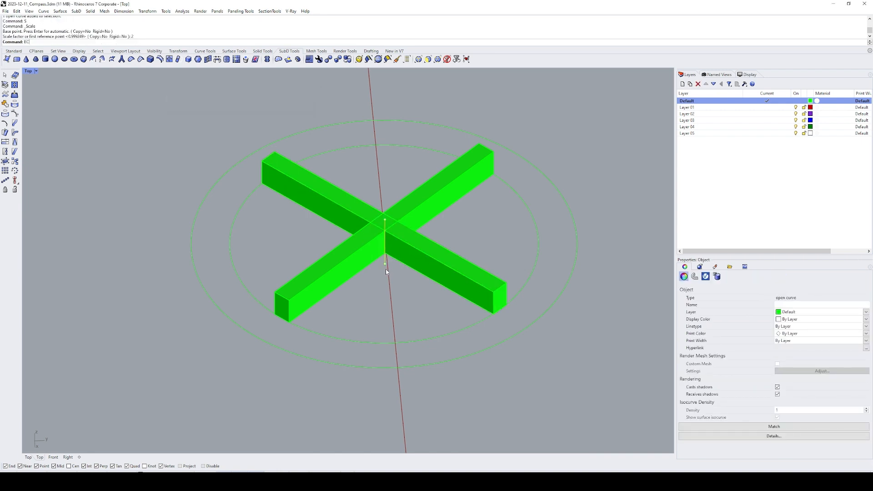
- Extrude the vertical line along the bar's side direction into a cutting surface reaching past the bar's end, and delete the line
text(EC)
key(Return)
text(d)
key(Return)
click(342, 288)
click(321, 302)
click(279, 338)
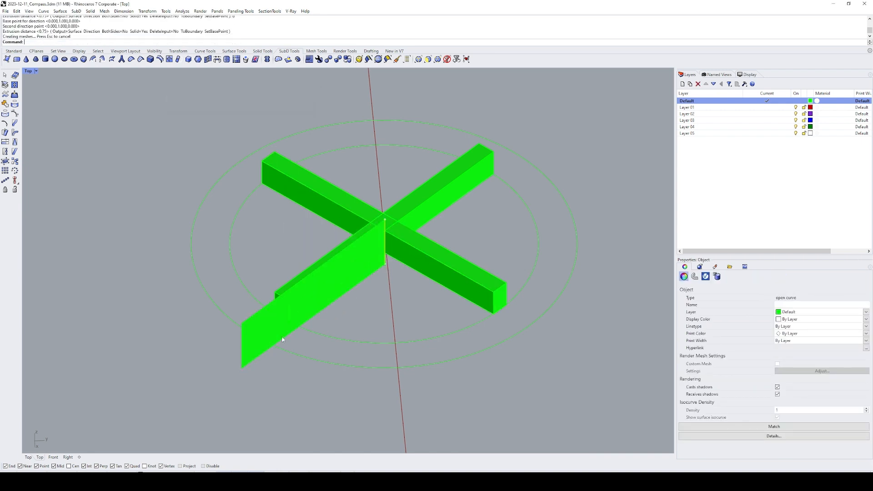
click(310, 301)
drag(383, 180, 402, 287)
text(e)
key(Return)
- Duplicate the top edge of the bar's end face and scale it by 0.5 from the corner beside the cutting surface
right_drag(361, 275, 388, 291)
click(416, 283)
text(de)
key(Return)
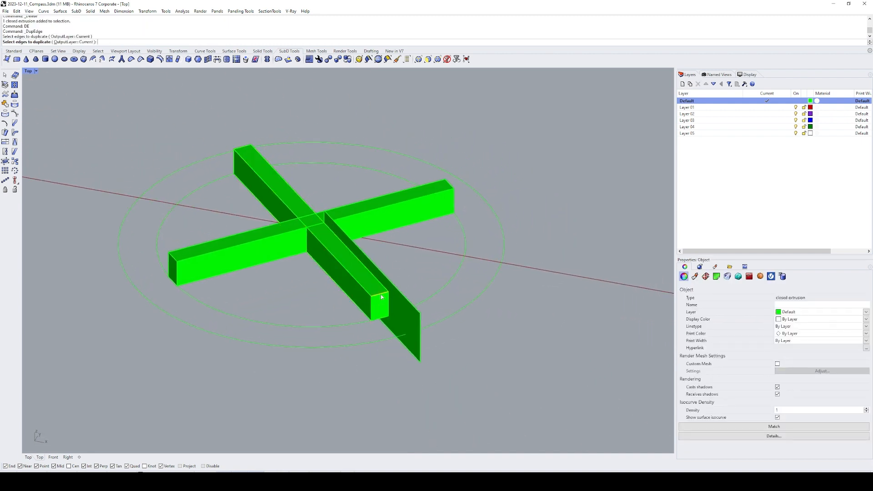
click(384, 293)
key(Return)
text(s)
key(Return)
click(389, 291)
text(.5)
key(Return)
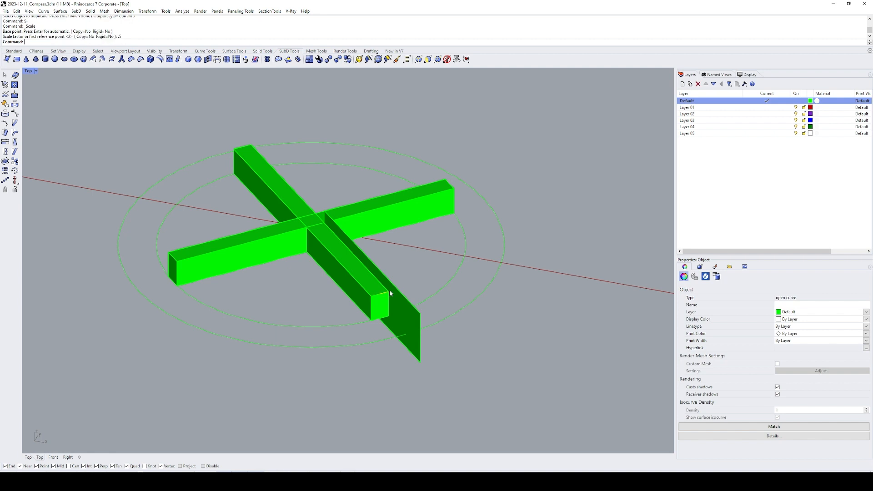
- Rotate a copy of the cutting surface about its upper central corner to the midpoint of the halved edge, and delete the original surface
scroll(390, 290, up, 3)
click(393, 296)
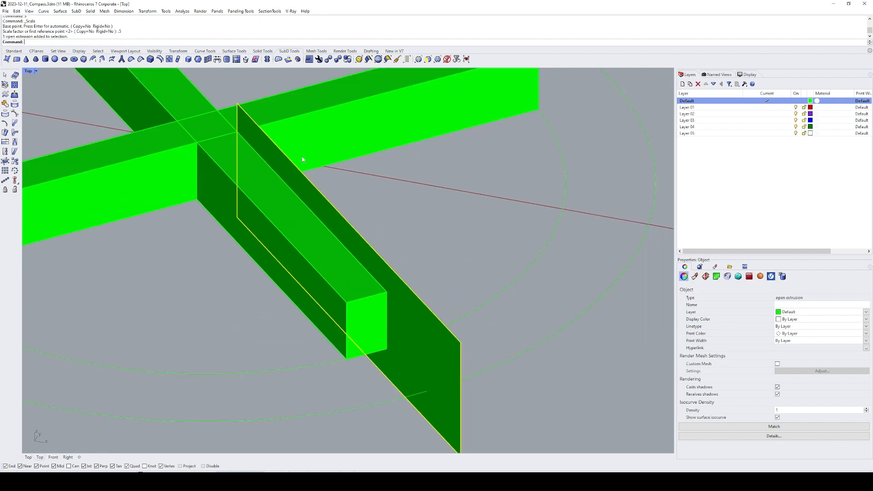
text(r)
key(Return)
click(238, 104)
click(400, 281)
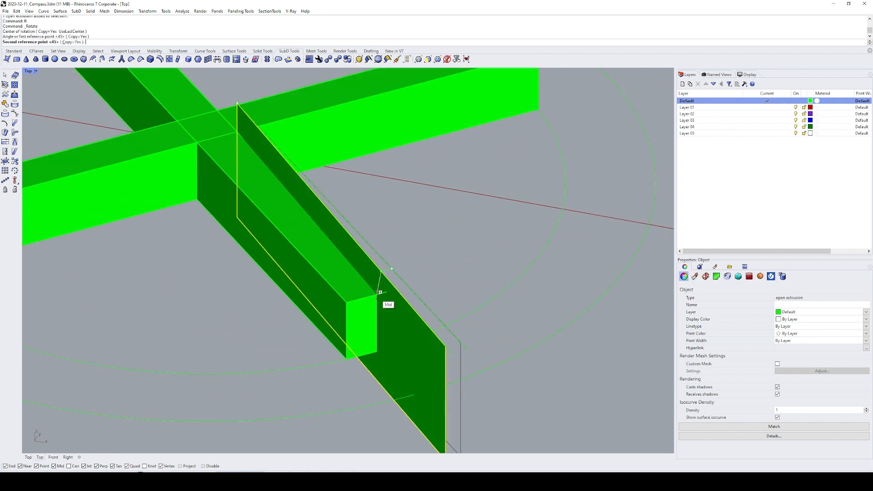
click(381, 293)
key(Return)
text(e)
key(Return)
- Split the bar with the angled cutting surface and delete the sliver cut from its side
click(355, 305)
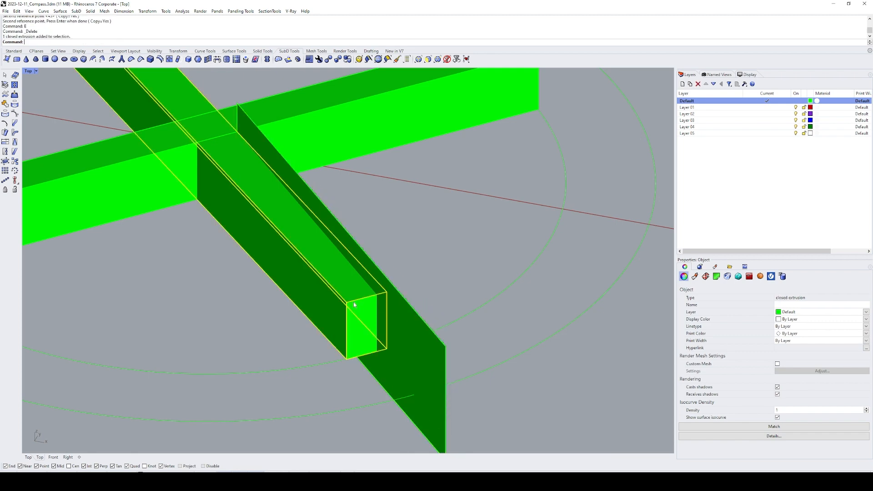
click(397, 309)
key(Return)
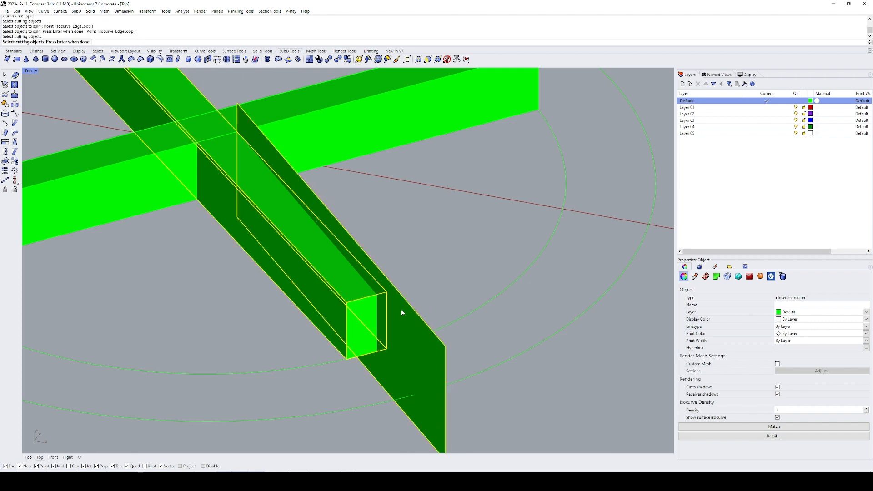
click(379, 268)
mouse_move(379, 268)
ctrl+shift+right_down()
mouse_move(273, 262)
mouse_move(252, 272)
mouse_move(412, 272)
mouse_move(373, 253)
ctrl+shift+right_up()
click(253, 273)
text(e)
key(Return)
- Try to mirror the angled cutting surface along the bar, starting from the top of the bar's cut end
click(414, 267)
scroll(414, 268, down, 2)
text(Mirror)
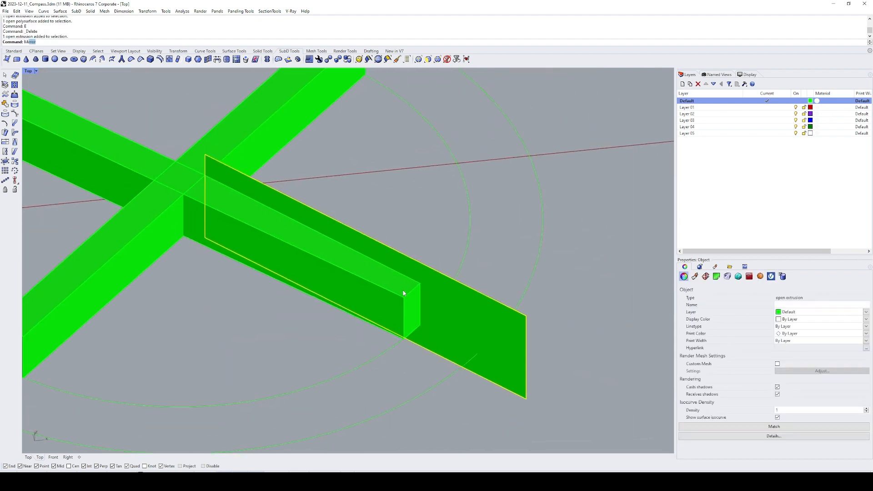
key(Return)
click(412, 290)
click(580, 389)
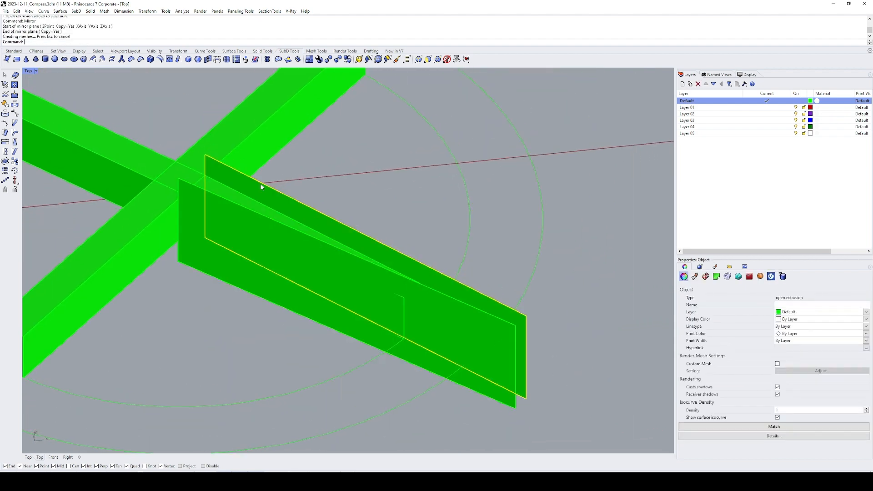
ctrl+shift+right_drag(261, 184, 213, 213)
key(ctrl+z)
- Delete the halved edge line and mirror the cutting surface to the bar's other side from its end
click(328, 344)
text(e)
key(Return)
click(328, 355)
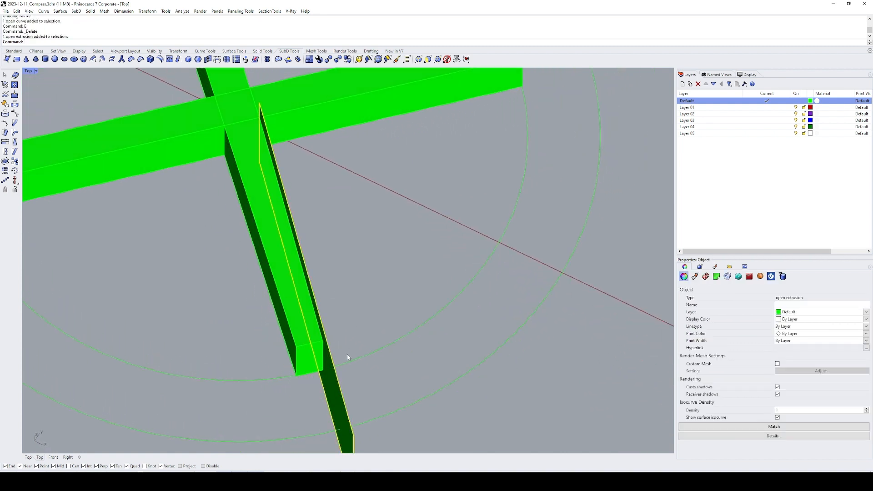
key(Return)
ctrl+shift+right_drag(319, 348, 371, 314)
click(371, 314)
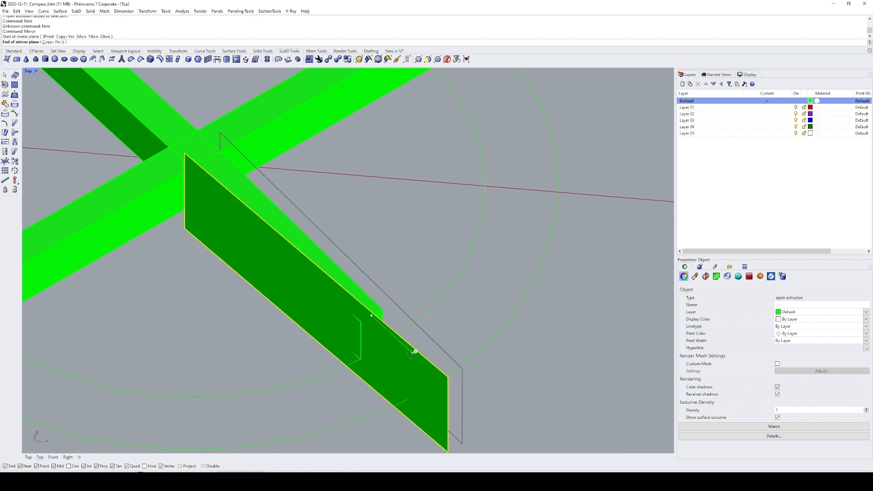
click(414, 353)
- Delete the mirrored copy of the cutting surface
click(395, 255)
ctrl+shift+right_drag(365, 241, 336, 266)
click(305, 365)
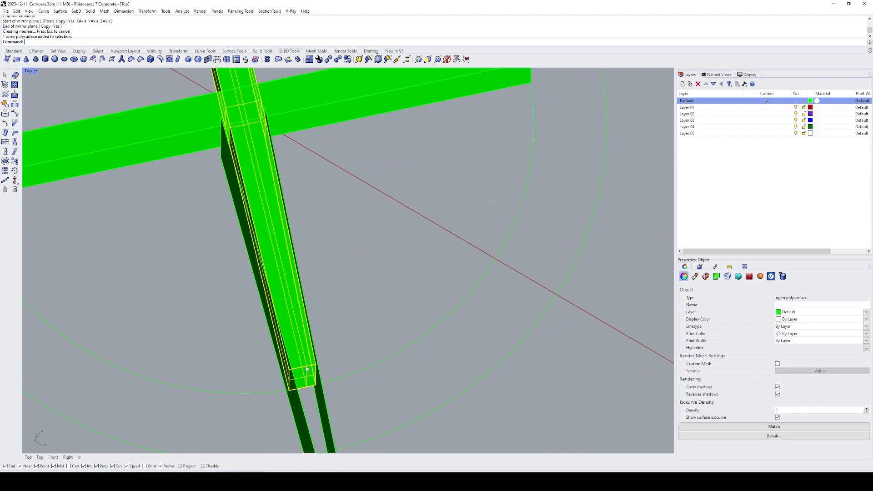
click(342, 344)
click(296, 394)
text(e)
key(space)
right_drag(322, 370, 337, 290)
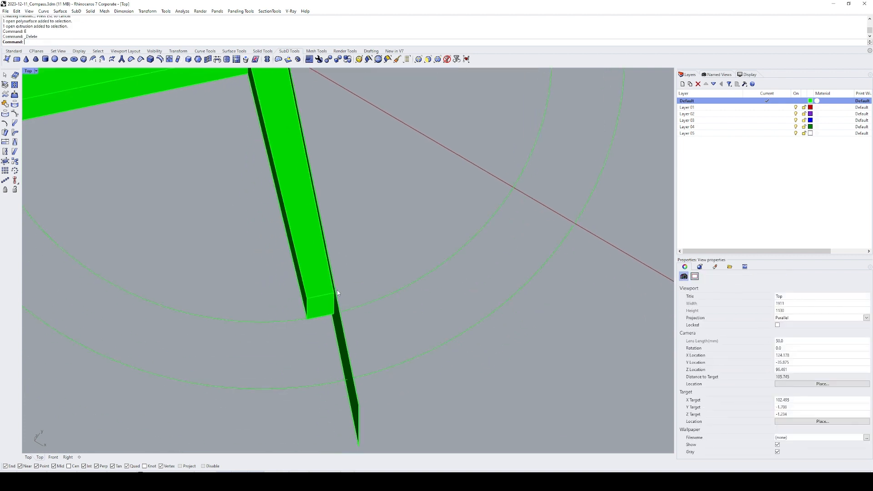
- Undo back past the bar's split, and redo the halved edge's scaling and the cutting surface's rotation and cleanup
scroll(337, 290, down, 4)
key(ctrl+z)
key(ctrl+z)
key(ctrl+z)
key(ctrl+z)
key(ctrl+z)
key(ctrl+z)
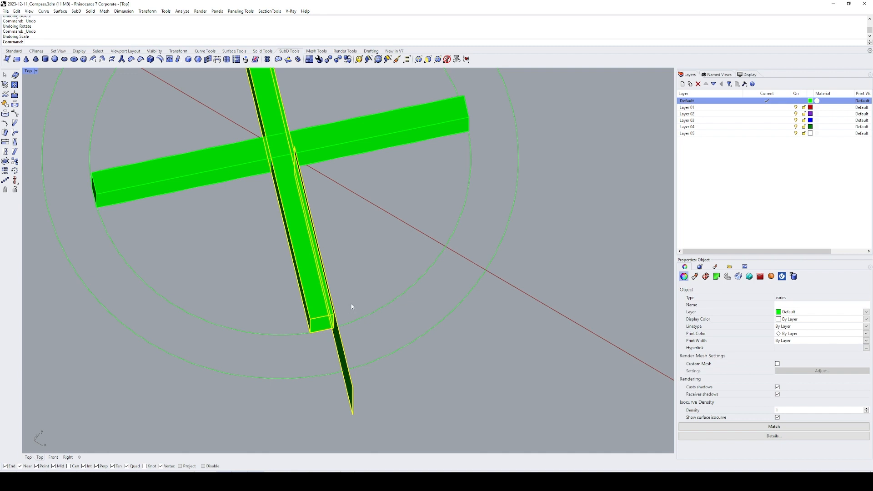
key(ctrl+y)
key(ctrl+y)
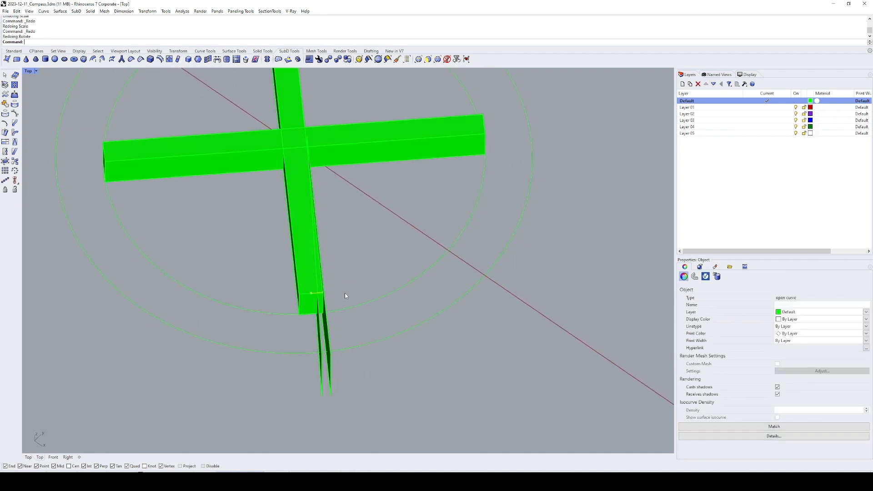
key(ctrl+y)
- Mirror the angled cutting surface across the uncut bar, with the mirror line running lengthwise from the midpoint of its end's top edge
ctrl+shift+right_drag(343, 281, 394, 314)
click(378, 318)
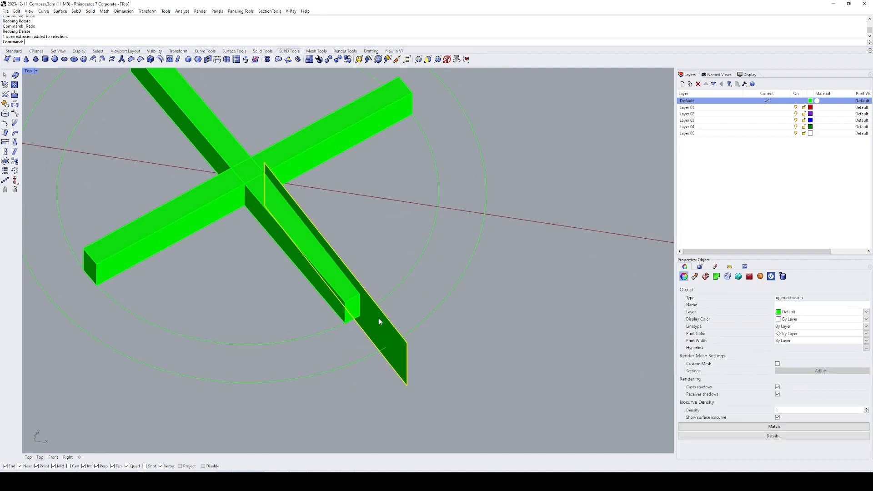
text(Mi)
key(Return)
click(354, 297)
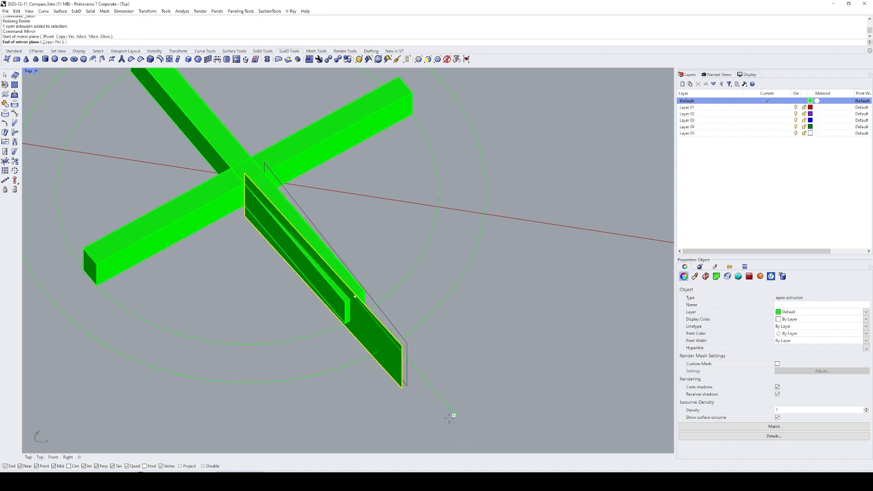
click(452, 414)
- Split the bar with both angled cutting surfaces and delete the two outer slivers
click(250, 164)
click(281, 237)
key(ctrl+shift+s)
click(383, 329)
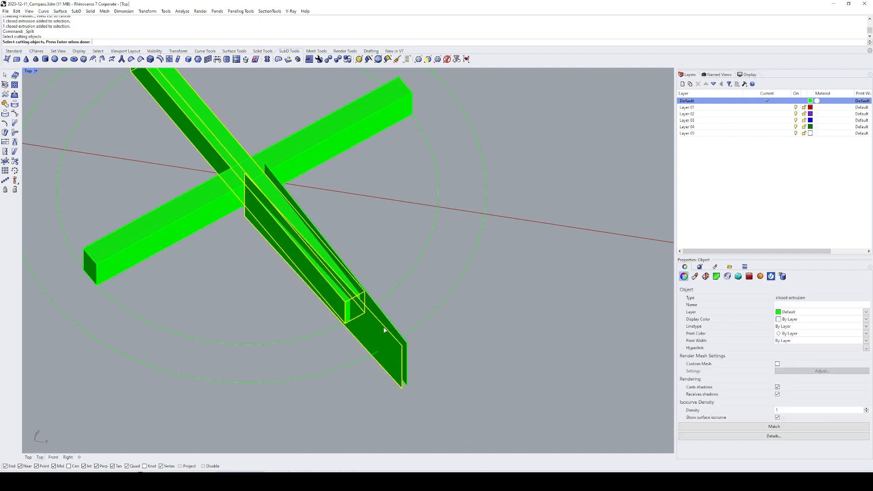
click(392, 326)
key(Return)
ctrl+click(234, 134)
text(E)
key(Return)
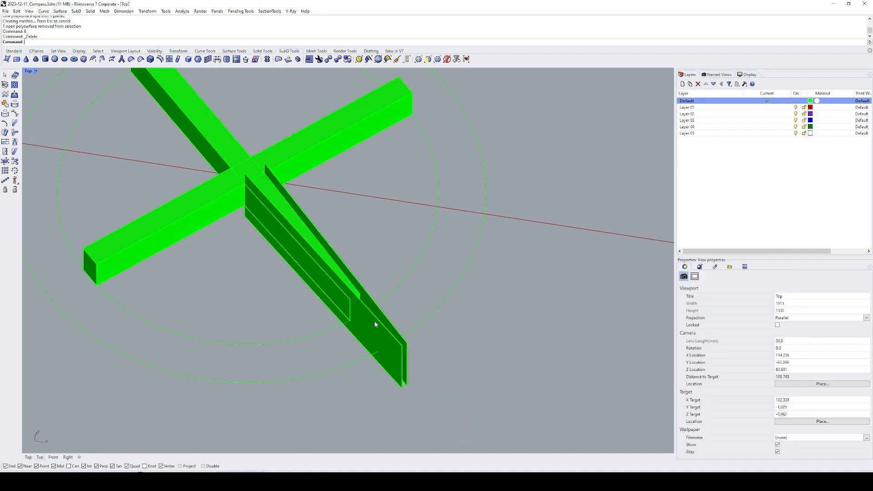
- Split both cutting surfaces with the tapered bar and delete the portions outside it
click(375, 320)
shift+click(374, 308)
key(ctrl+shift+s)
click(226, 146)
key(Return)
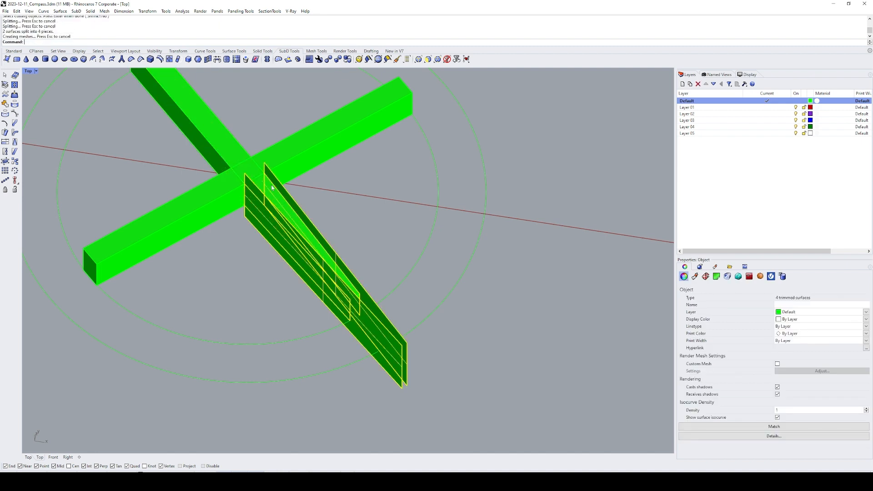
key(Return)
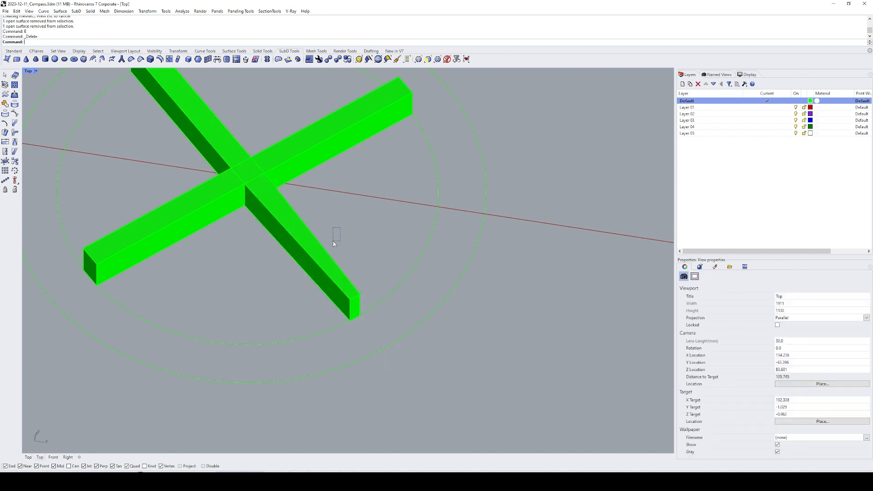
- Join the bar with its two tapered side faces and delete the leftover halved edge line
drag(333, 241, 391, 324)
key(ctrl+j)
click(382, 274)
text(E)
key(Return)
- Mirror the arm's two tapered side faces onto the opposite arm about the crossing bar's lengthwise centre line
ctrl+shift+click(343, 297)
right_drag(343, 297, 254, 282)
ctrl+shift+click(291, 244)
scroll(291, 244, down, 4)
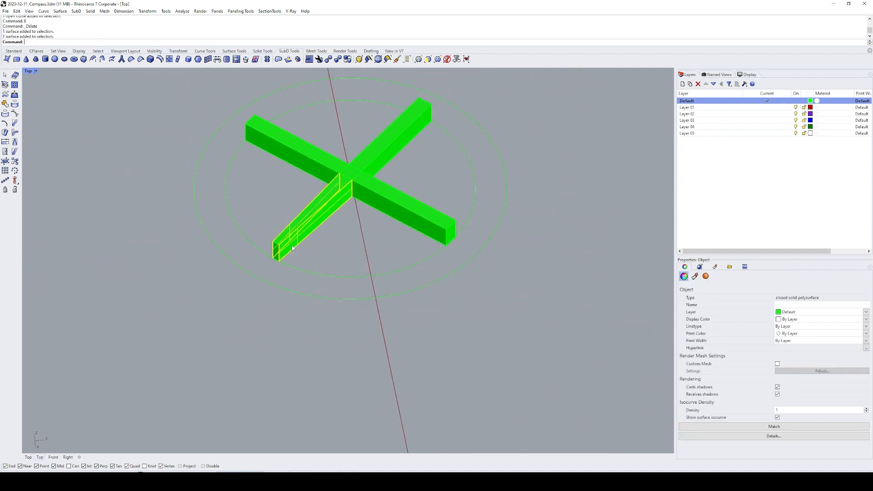
shift+right_drag(337, 223, 292, 266)
click(406, 272)
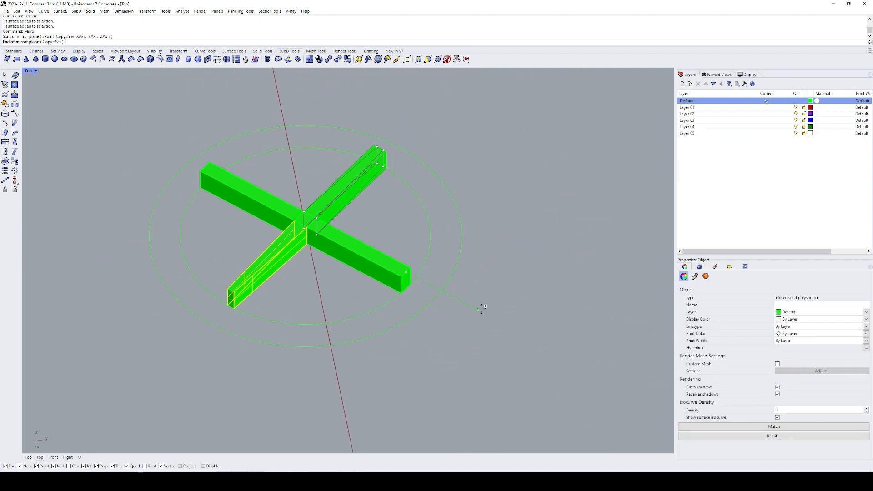
click(434, 239)
- Trim the slivers off both sides of the opposite arm using the mirrored faces as cutters
scroll(385, 195, up, 4)
text(SL)
key(Return)
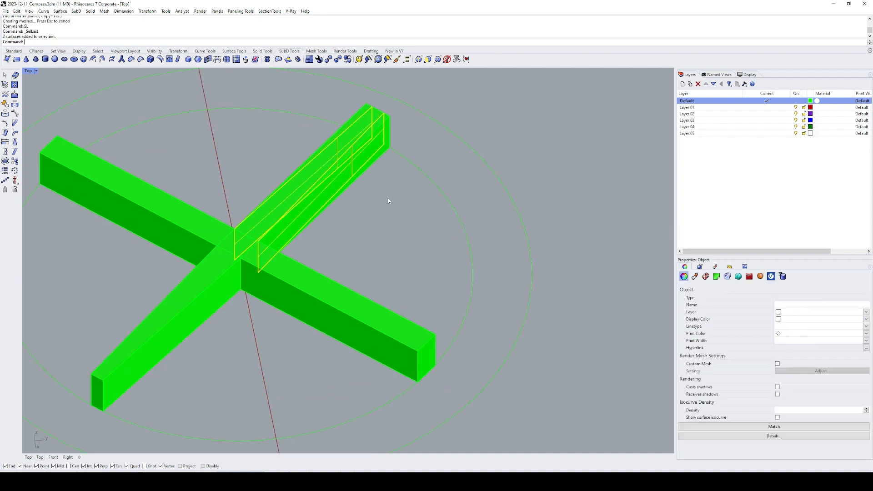
text(TR)
key(Return)
click(387, 123)
click(364, 115)
key(Return)
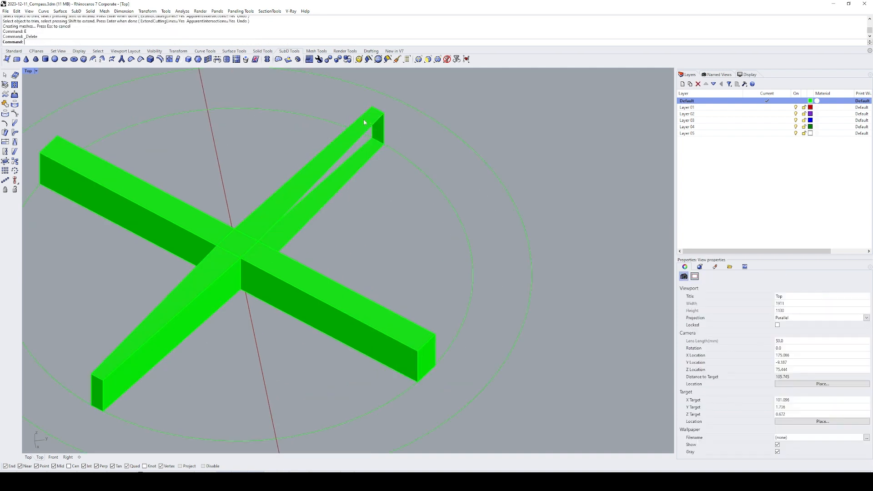
- Join the mirrored side faces with the trimmed bar into one closed polysurface
text(SP)
key(Return)
shift+click(366, 124)
key(ctrl+j)
click(345, 211)
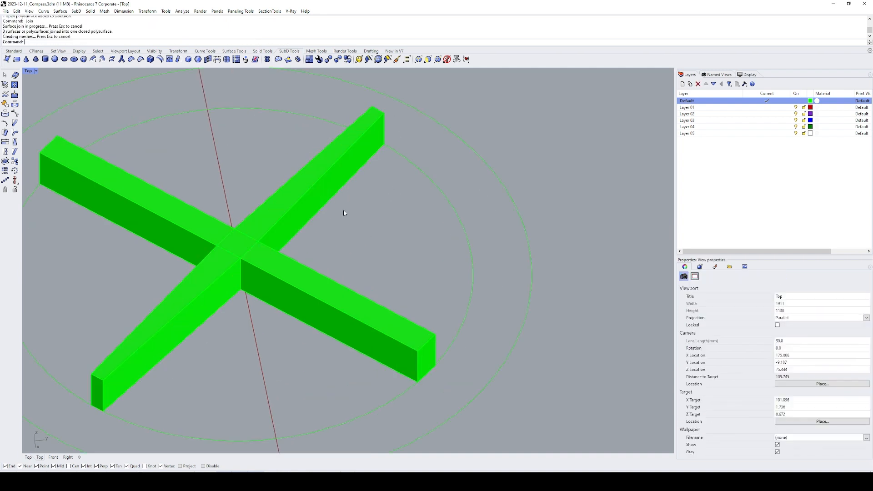
- Duplicate the upper long edge of the untapered crossing bar on the side facing the first tapered arm
shift+right_drag(333, 250, 430, 243)
text(DE)
key(Return)
click(376, 255)
key(Return)
- Try to extrude the duplicated edge in a downward-sloping direction from the bars' crossing to the tapered arm's end
shift+right_drag(379, 266, 391, 253)
text(EC)
key(Return)
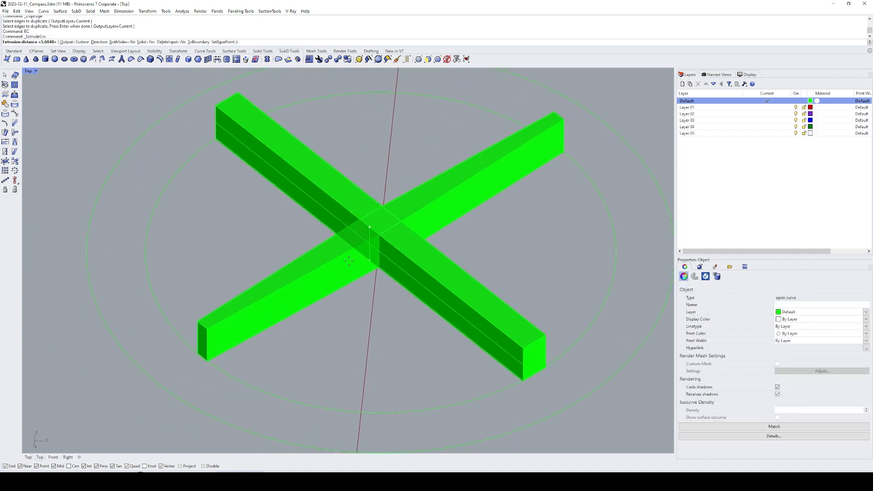
text(d)
key(Return)
click(379, 234)
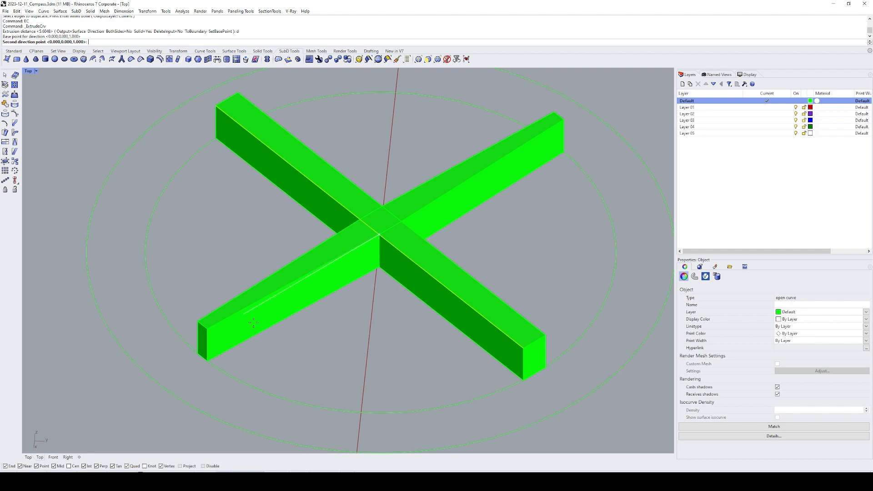
click(207, 342)
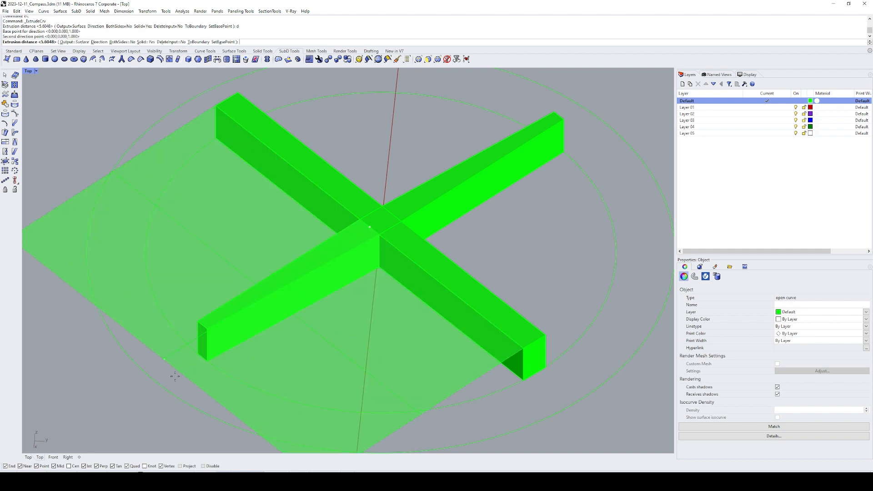
key(Return)
right_drag(207, 342, 341, 275)
key(ctrl+z)
- Duplicate the top edge of the tapered arm's end and lower it to the side edge's midpoint with Set Points
right_drag(370, 330, 269, 341)
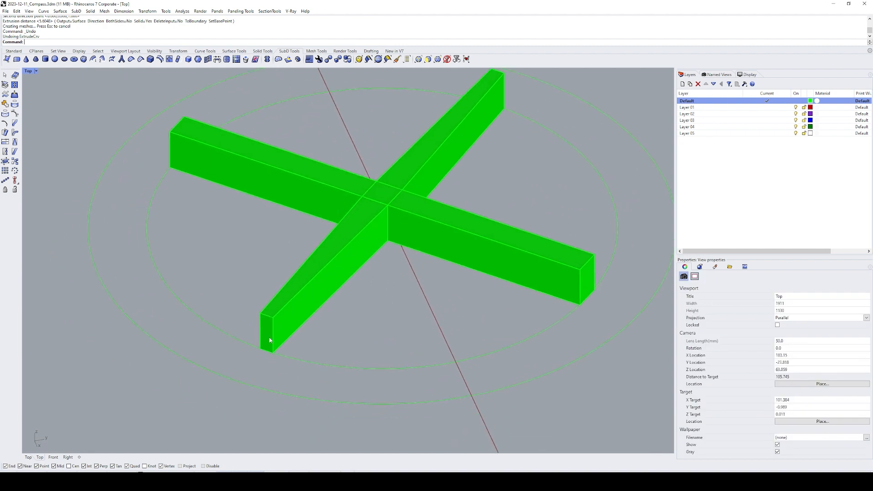
key(Return)
click(264, 321)
key(Return)
text(SE)
key(Return)
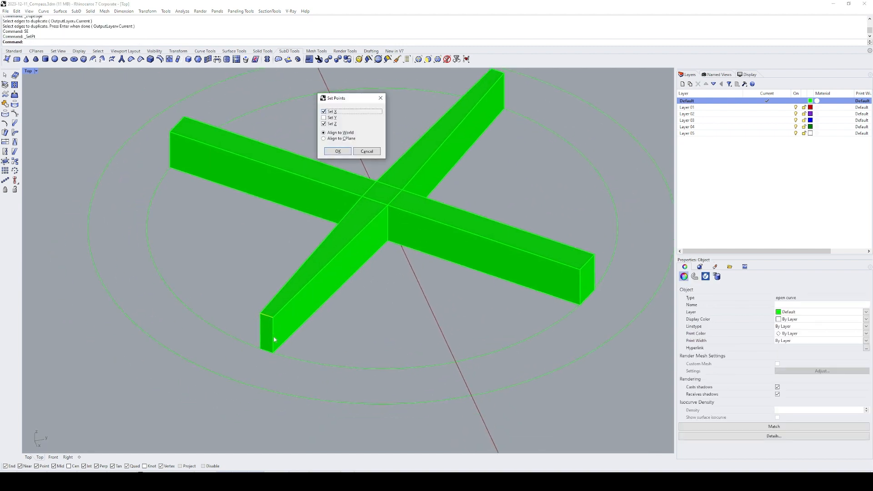
key(Return)
click(274, 336)
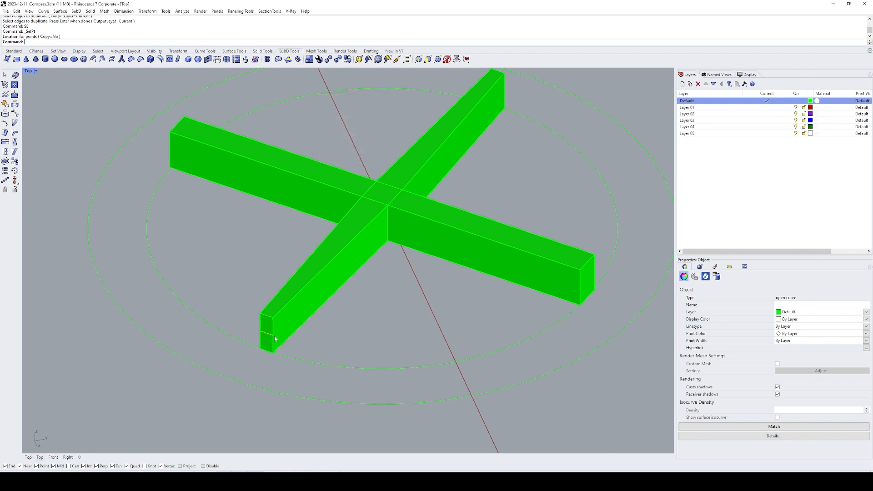
- Scale the lowered line by a factor of 2, and scale it up again well past both sides of the arm
shift+right_drag(336, 339, 365, 315)
text(S)
key(Return)
click(300, 309)
key(Return)
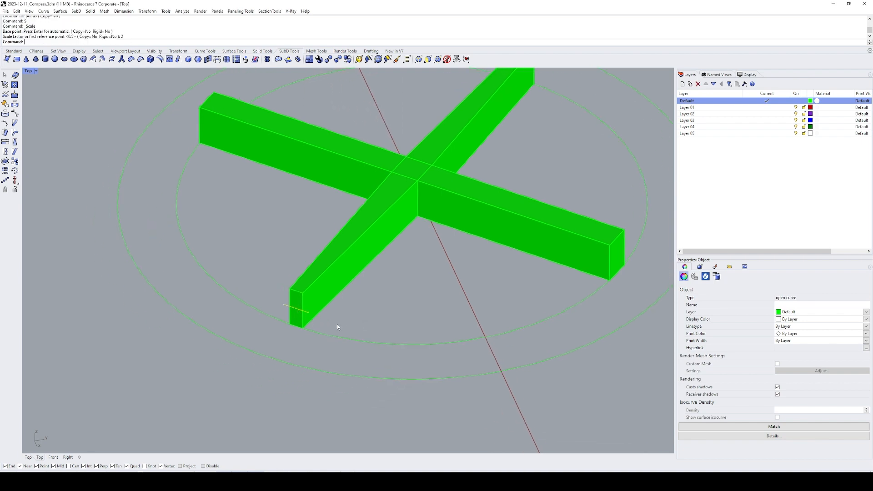
- Loft a sloping surface between the lengthened line and the crossing bar's duplicated edge, and delete both curves
shift+click(460, 193)
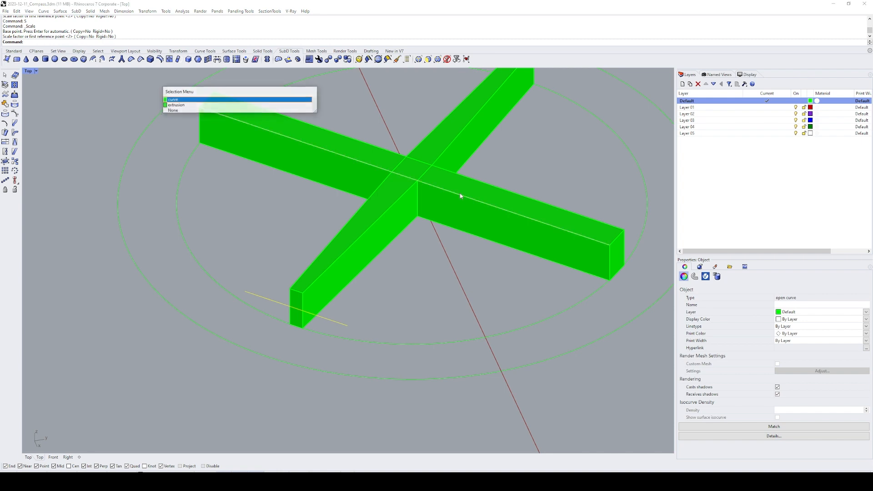
key(Return)
text(LO)
key(Return)
key(Return)
text(E)
key(Return)
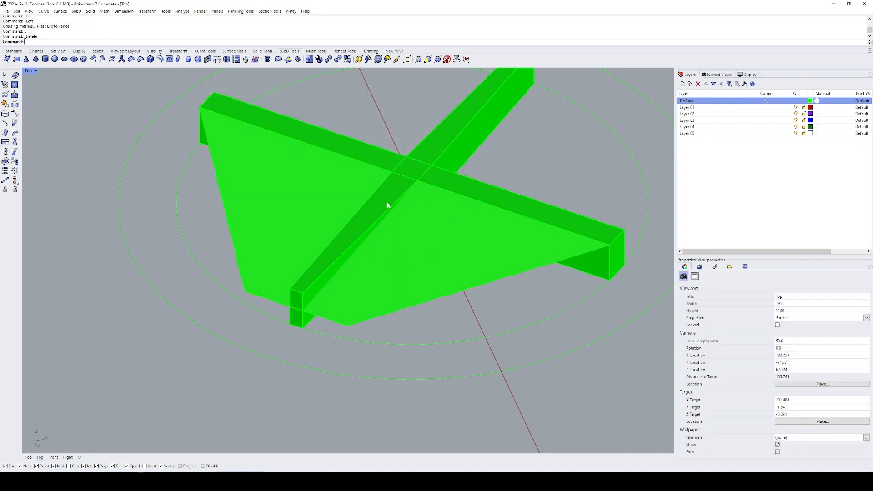
- Split the tapered bar with the sloping lofted surface and delete the part of the arm above it
click(387, 203)
text(SP)
key(Return)
click(435, 226)
key(Return)
ctrl+click(446, 170)
text(E)
key(Return)
- Mirror the sloping surface to the opposite arm, starting the mirror line at the midpoint of the crossing bar's end edge
right_drag(446, 173, 399, 285)
click(397, 286)
text(M)
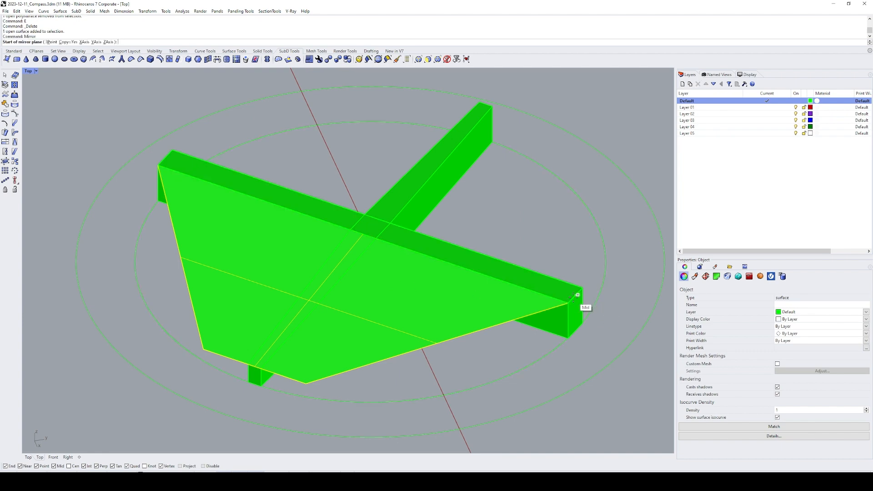
click(576, 296)
- Split the tapered bar with the mirrored sloping surface and delete the opposite arm's upper part
click(391, 159)
text(split)
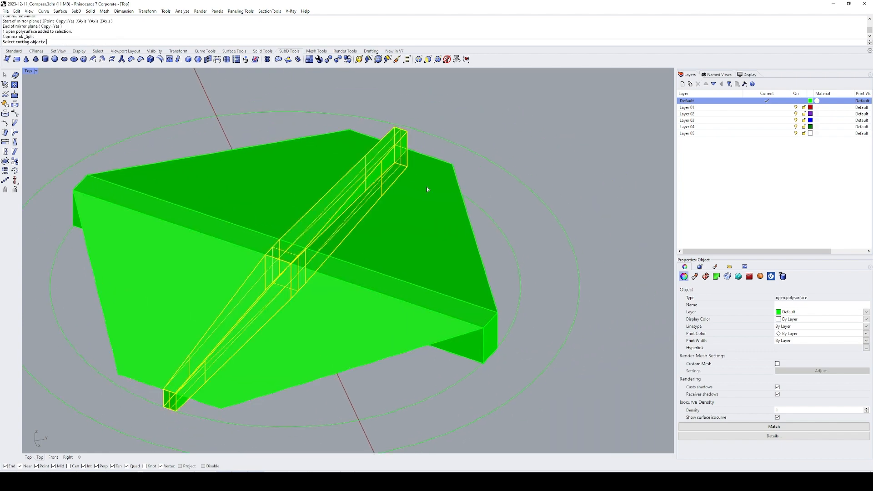
click(428, 188)
key(Return)
ctrl+click(292, 250)
text(e)
- Split both sloping surfaces with the tapered bar and delete everything outside its outline
click(411, 189)
shift+click(298, 300)
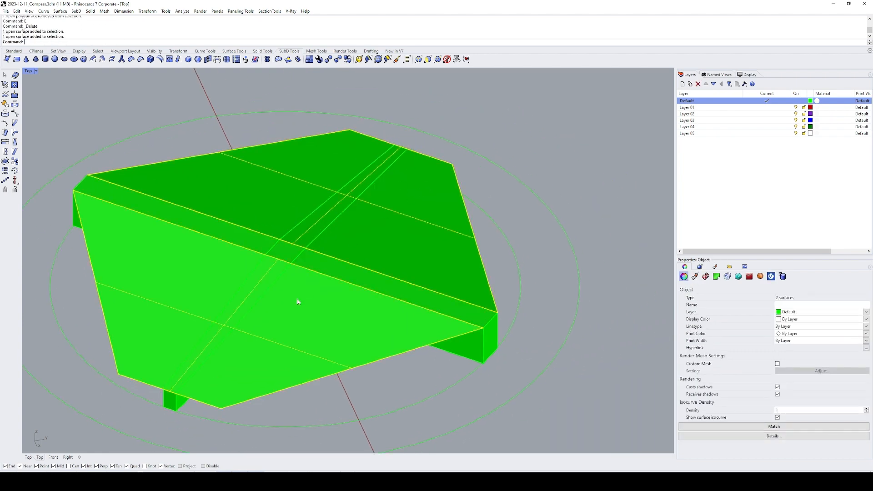
click(304, 241)
key(Return)
ctrl+click(272, 267)
text(e)
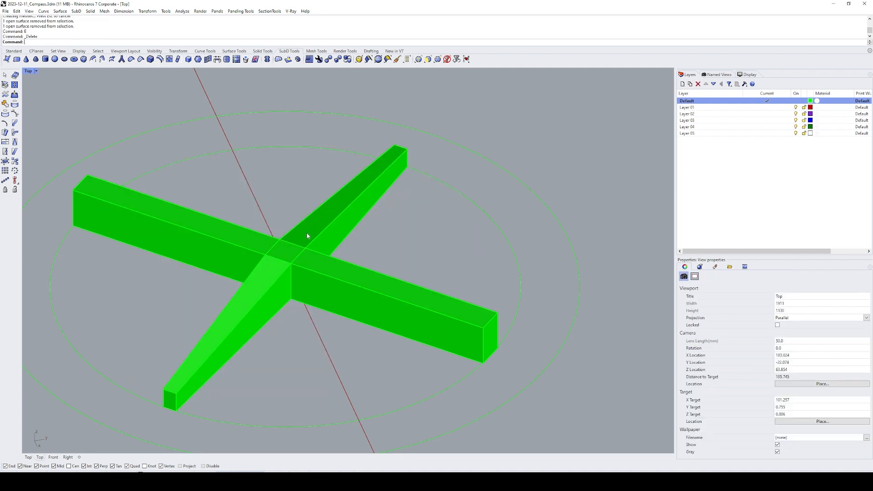
- Join the two sloping top faces with the tapered bar into one closed solid
click(308, 232)
shift+click(272, 273)
shift+click(274, 298)
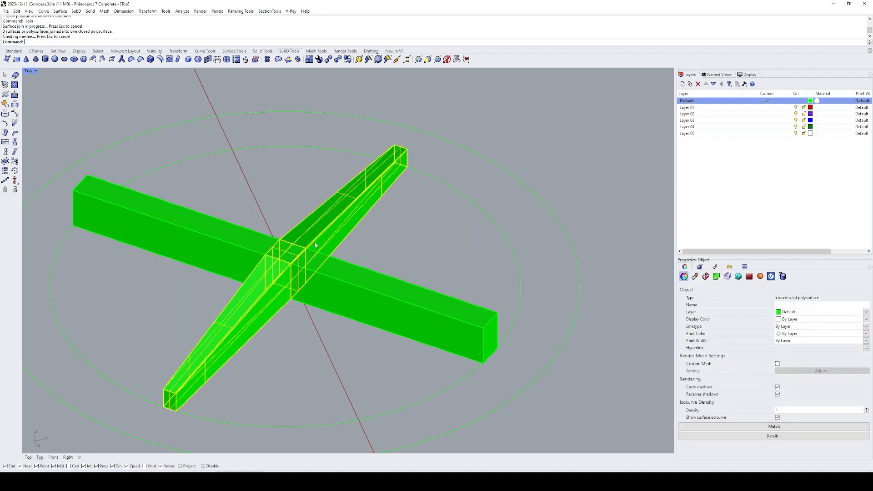
- Delete the untapered crossing bar
click(375, 276)
text(e)
mouse_move(375, 276)
right_down()
mouse_move(354, 239)
mouse_move(374, 277)
right_up()
- Draw an arc tangent to the top edges of the tapered bar across its flat centre section
text(ar)
right_drag(331, 254, 309, 225)
text(t)
scroll(320, 271, up, 6)
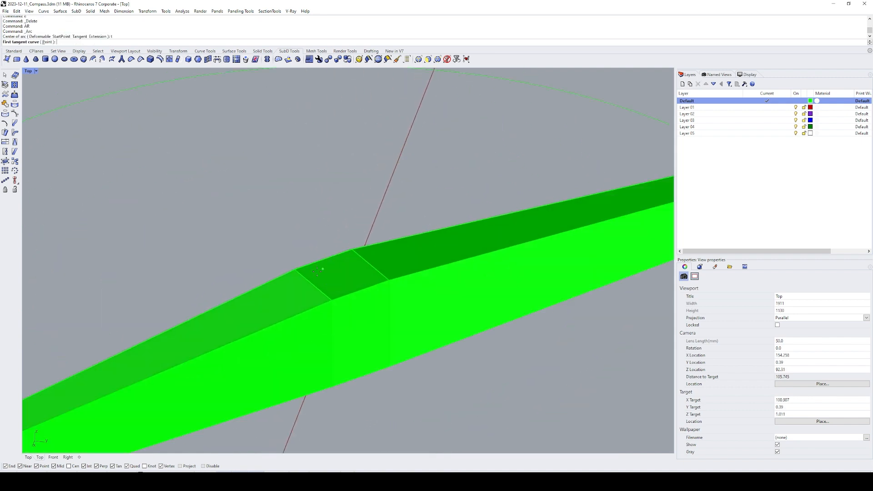
click(323, 257)
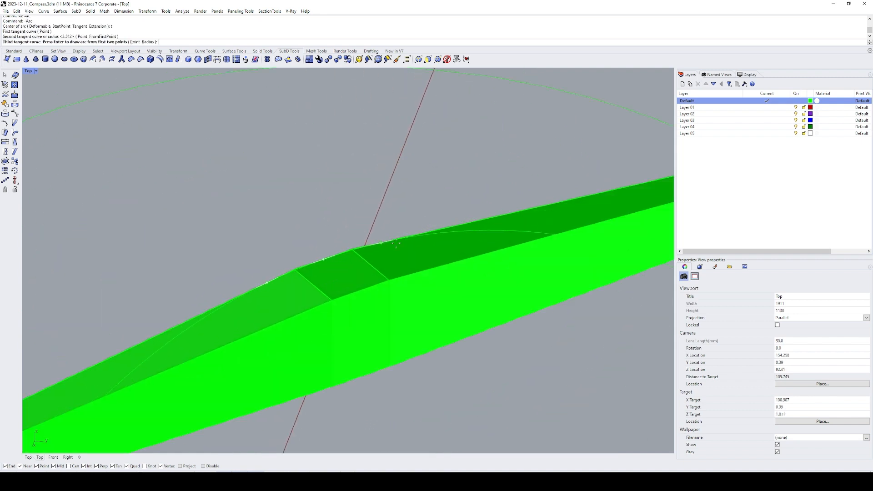
key(Return)
click(331, 250)
- Extrude the arc to both sides along the bar's width direction as a curved cutting surface
text(ec )
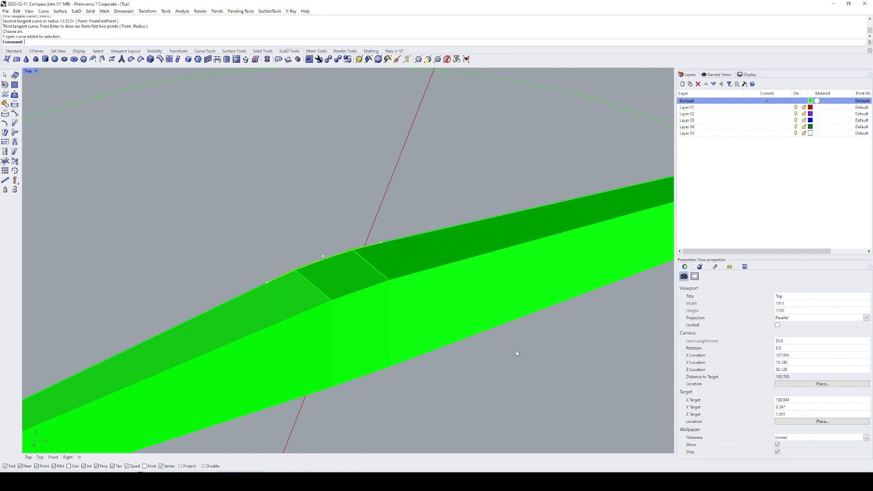
text(d)
click(293, 247)
click(329, 277)
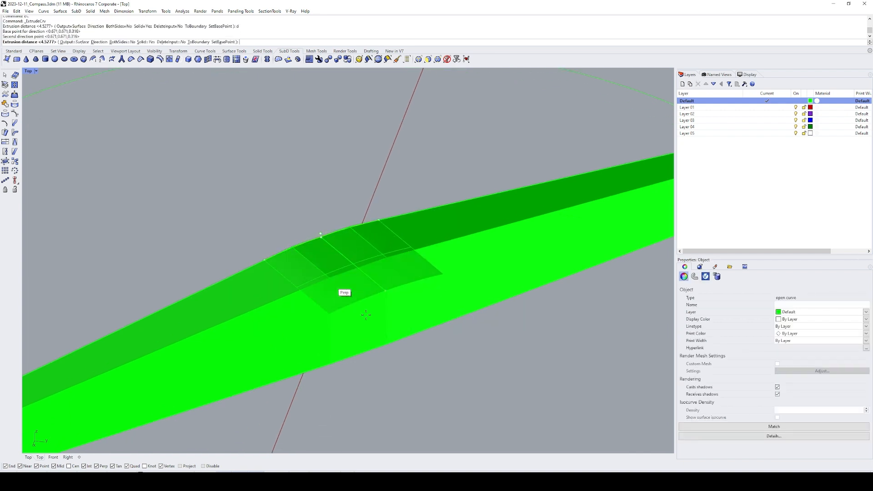
text(b)
click(375, 325)
click(377, 325)
- Split the tapered bar with the curved surface and undo the accidental deletion of the bar's body
key(ctrl+shift+s)
click(381, 231)
key(Return)
ctrl+click(376, 229)
text(e)
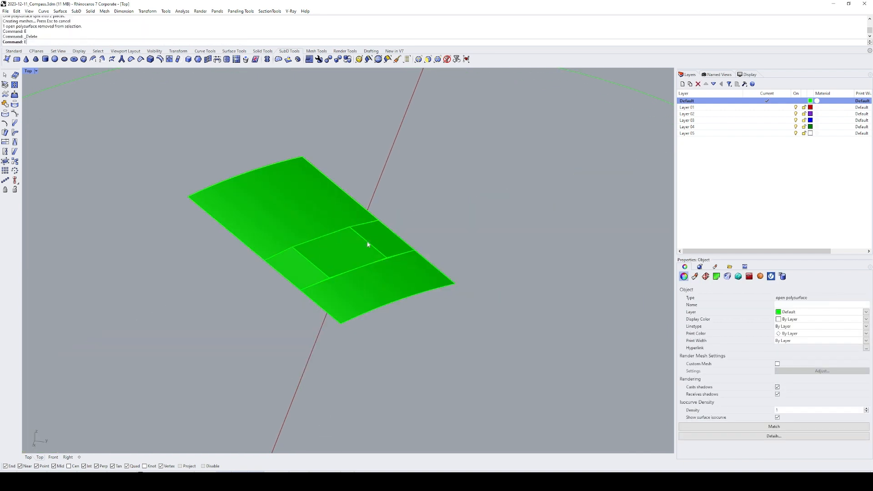
key(ctrl+z)
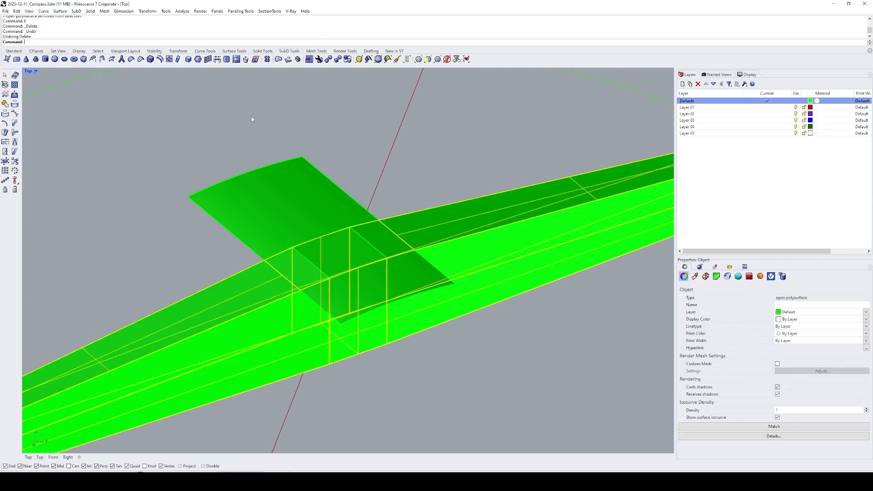
- Trim the curved surface to the bar's outline and join it with the bar into one closed solid
drag(251, 116, 453, 342)
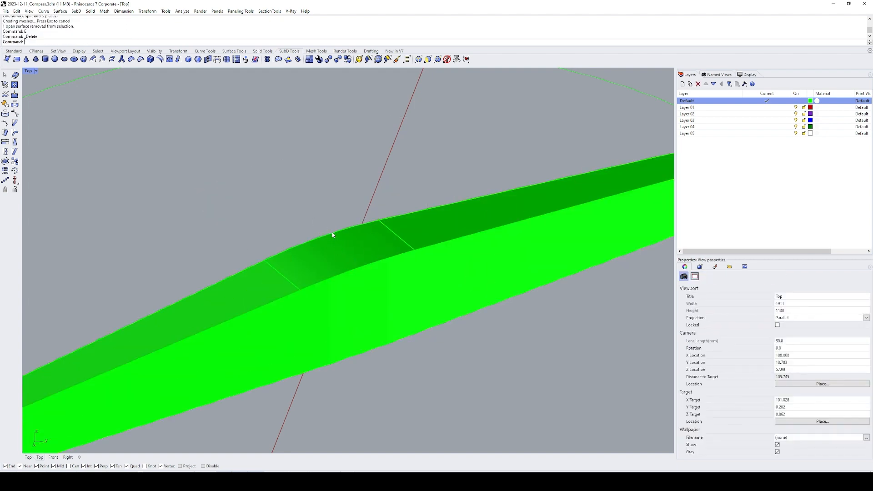
key(ctrl+z)
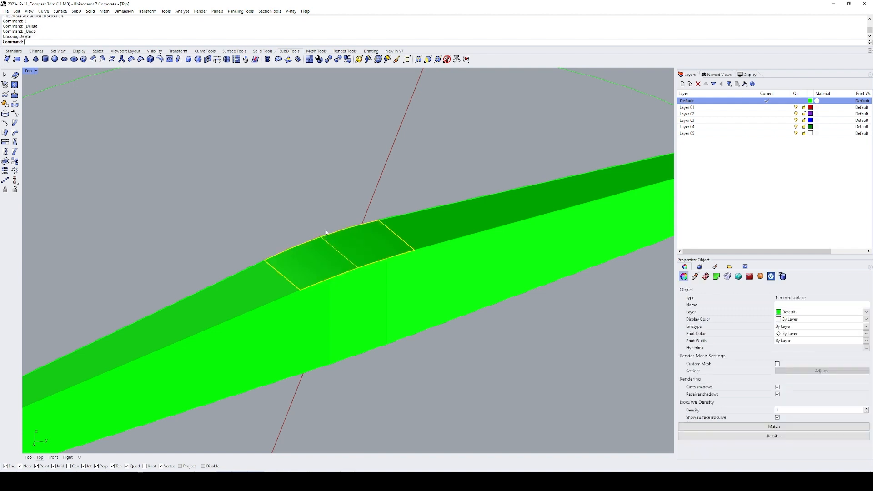
drag(226, 176, 427, 287)
scroll(347, 247, down, 10)
click(347, 255)
shift+click(301, 277)
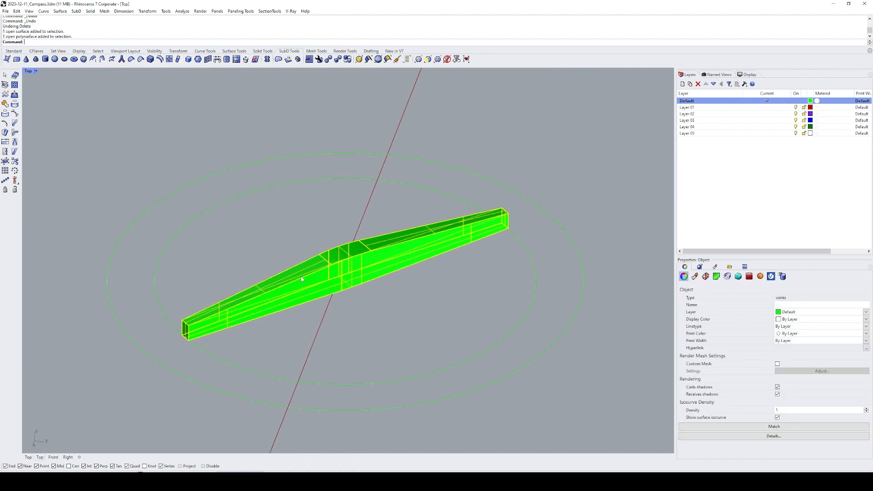
shift+right_drag(330, 298, 402, 288)
key(Escape)
- Try to fillet a vertical edge at the near end of the bar with a 0.12 mm radius
text(fe)
key(Return)
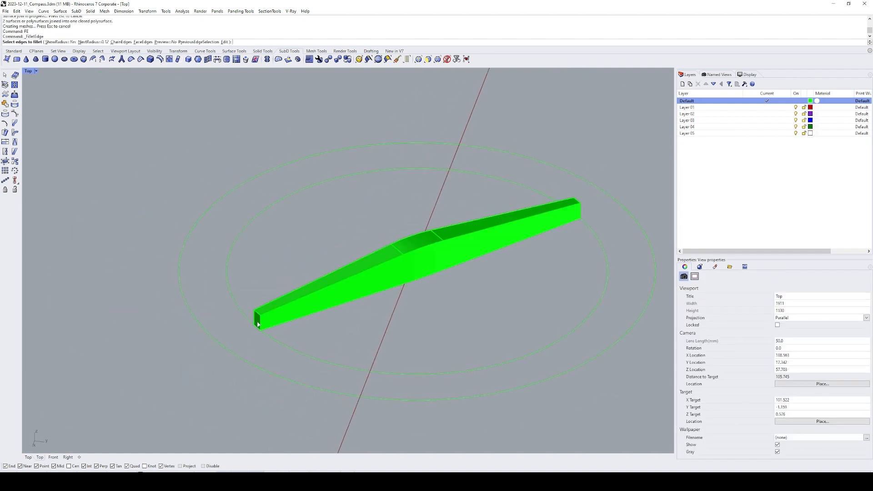
click(262, 323)
key(Return)
key(Return)
key(ctrl+z)
- Measure the distance from a top corner to the midpoint of the bar's near end edge
text(d)
key(Return)
scroll(264, 318, up, 8)
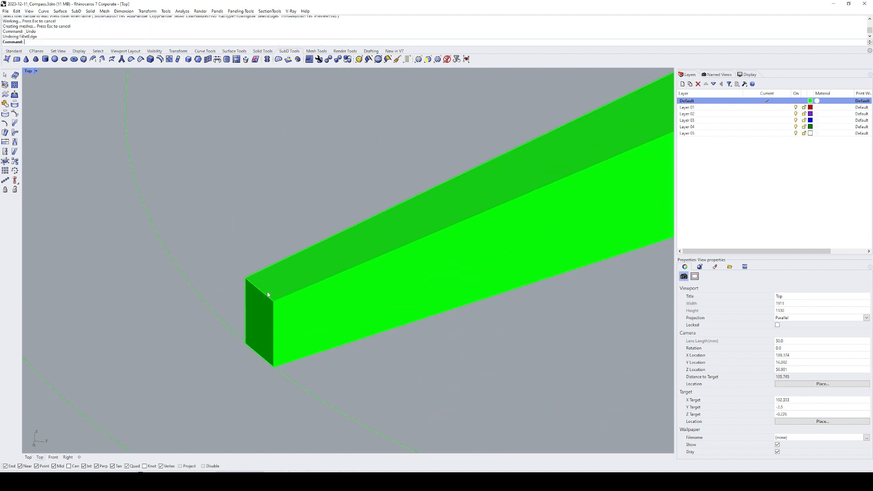
click(273, 303)
click(263, 292)
shift+right_drag(315, 329, 299, 315)
- Fillet both vertical edges at the near end of the bar with a 0.125 mm radius
text(f)
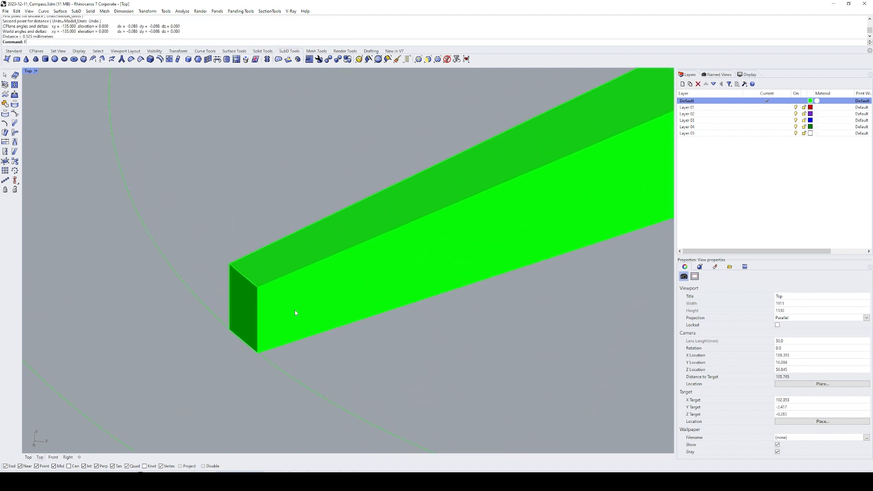
text(e)
key(Return)
text(.125)
key(Return)
click(258, 303)
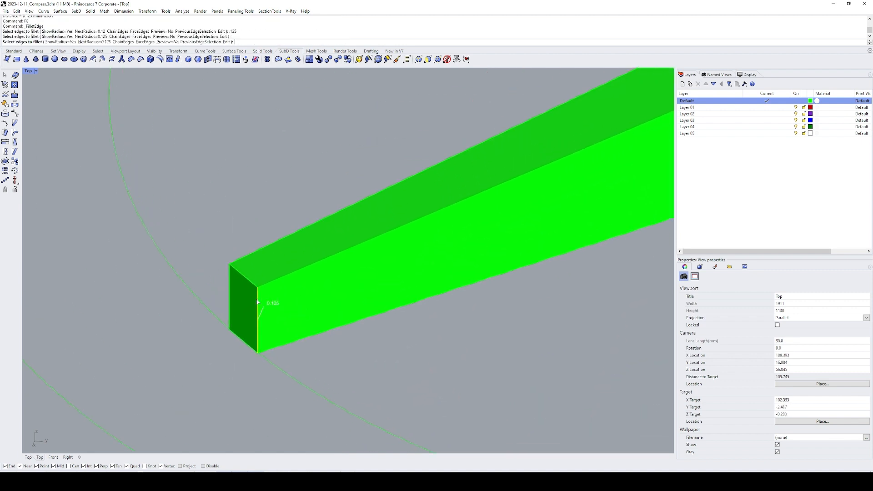
click(230, 277)
key(Return)
key(Return)
- Fillet both vertical edges at the far end of the bar with a 0.125 mm radius
scroll(250, 276, down, 10)
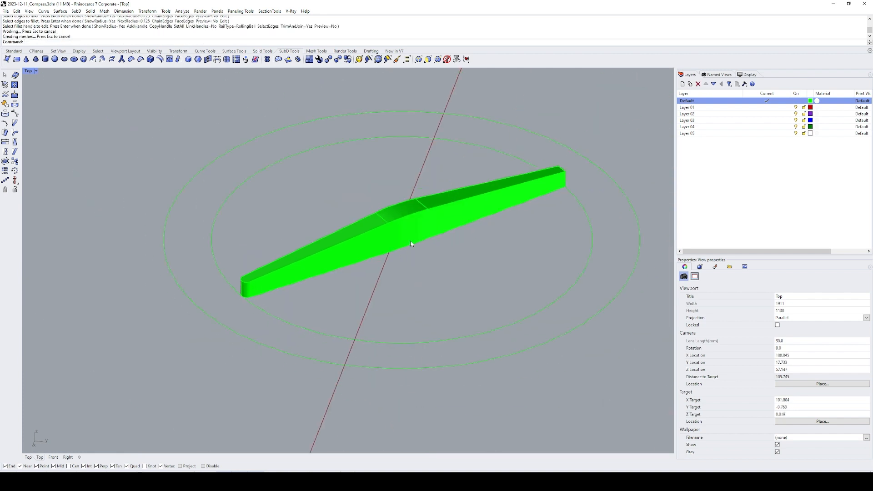
shift+right_drag(410, 241, 293, 272)
text(fe)
key(Return)
drag(433, 176, 467, 242)
scroll(441, 205, up, 10)
ctrl+click(460, 195)
key(Return)
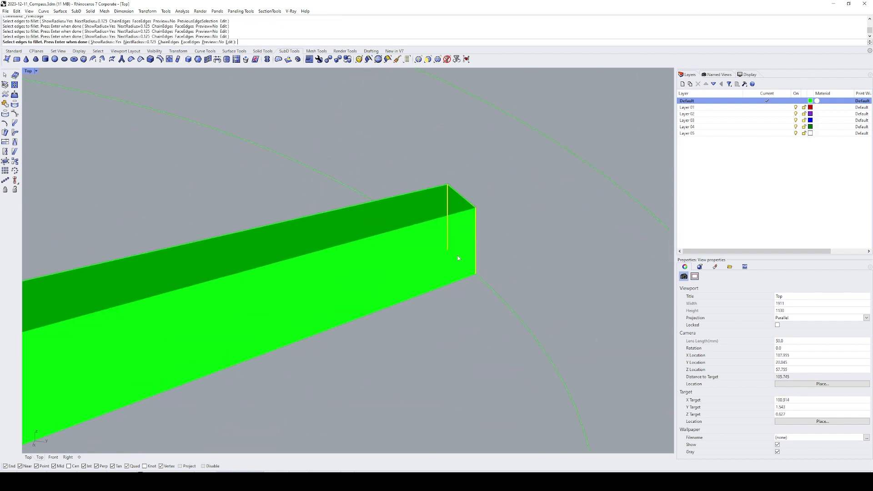
key(Return)
- Try to fillet the whole top edge loop of the bar with a 0.125 mm radius
scroll(526, 243, down, 8)
text(ar)
key(Return)
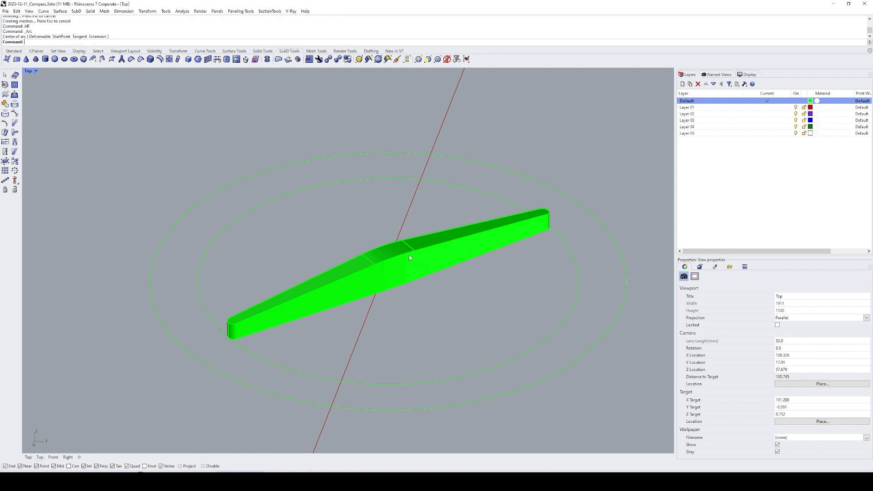
key(Return)
click(378, 268)
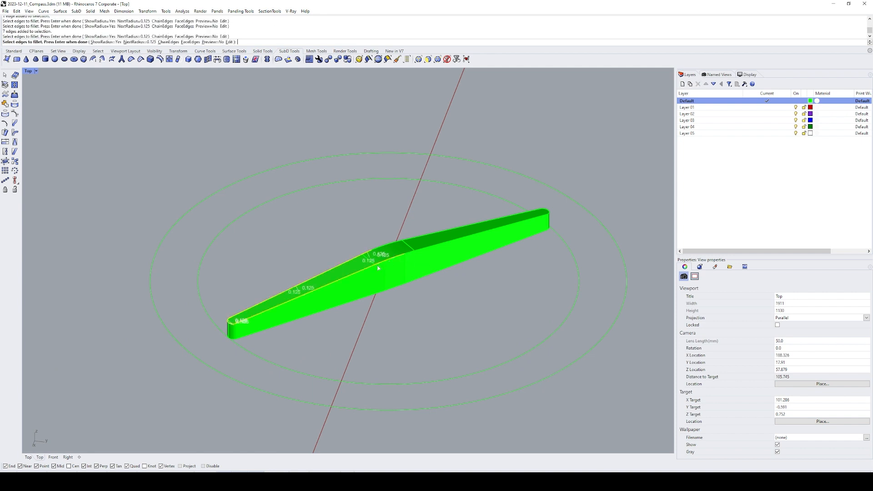
key(Return)
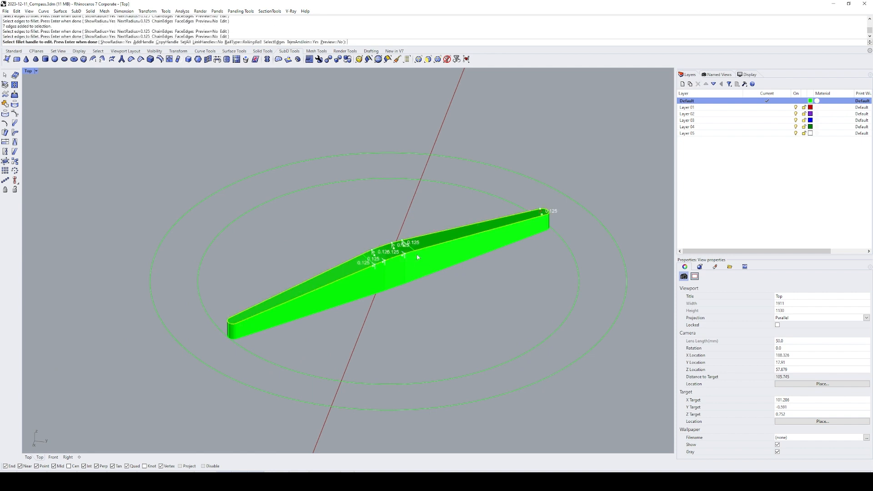
key(Return)
key(ctrl+z)
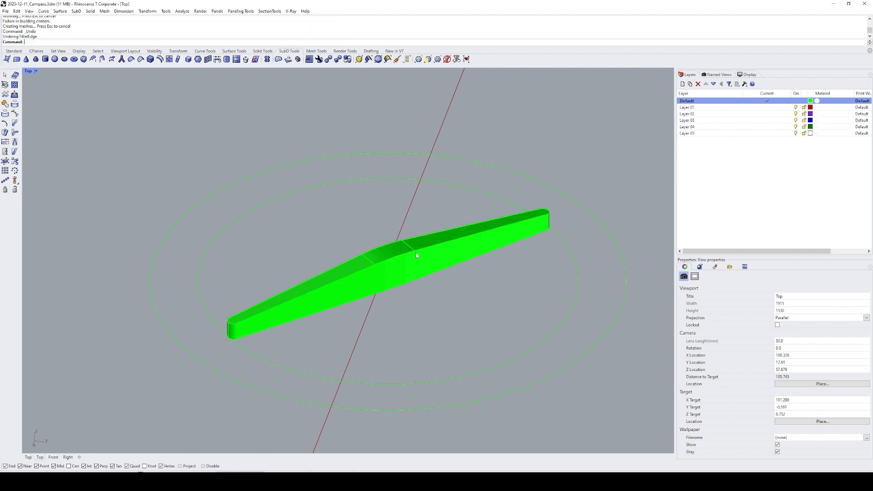
- Fillet the whole top edge loop of the bar with a 0.12 mm radius
text(FE)
key(Return)
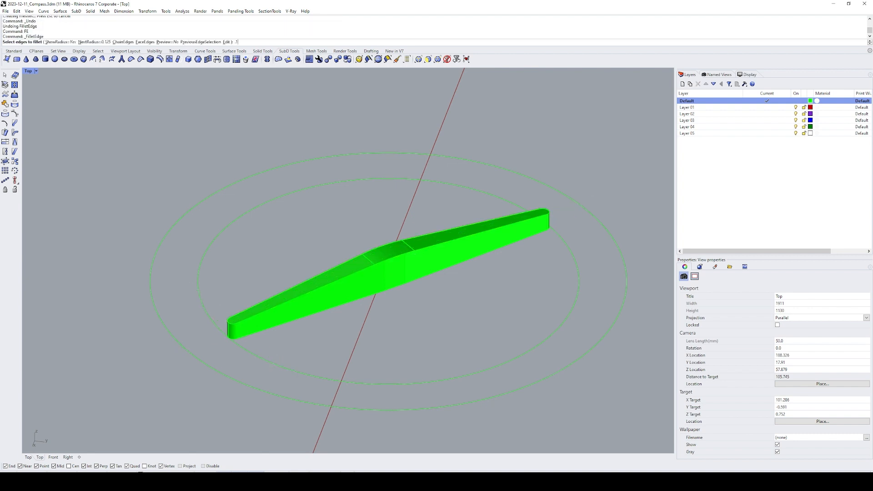
key(Return)
click(345, 258)
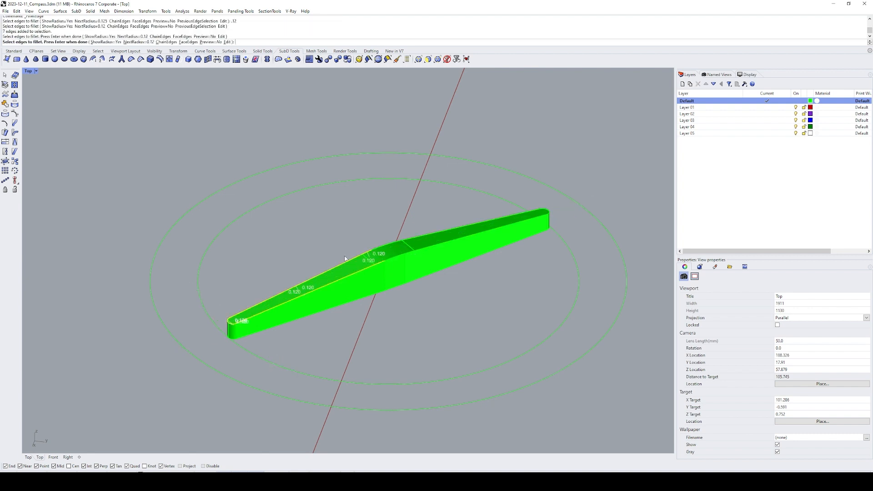
key(Return)
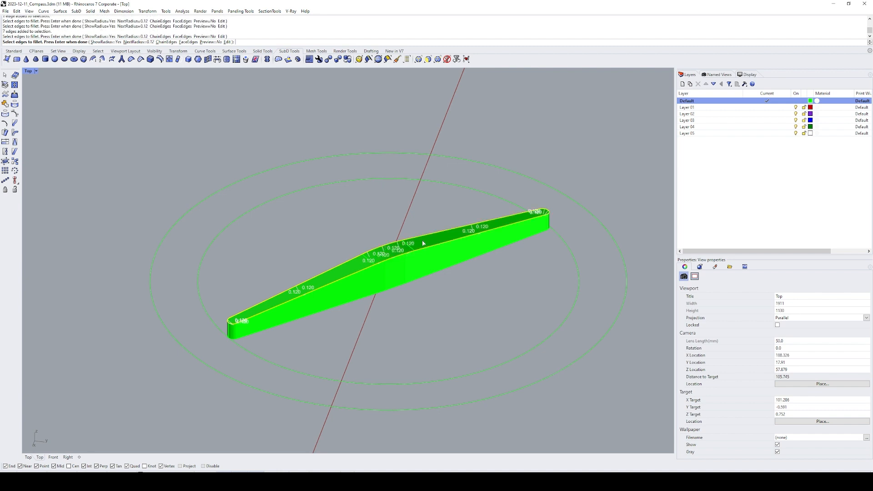
key(Return)
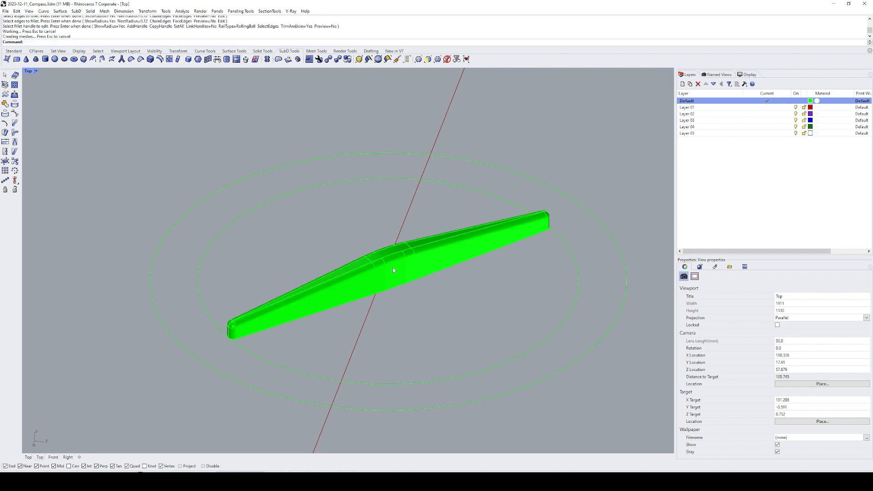
- Rotate a copy of the rounded bar about the circles' centre to form a perpendicular crossing bar
click(393, 270)
scroll(385, 257, down, 6)
ctrl+shift+right_drag(386, 256, 392, 300)
text(r)
key(Return)
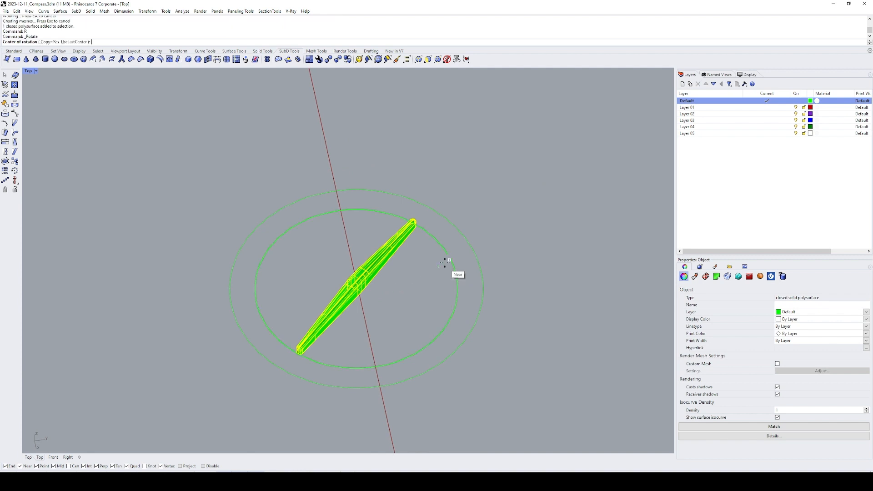
text(cen)
key(Return)
click(451, 260)
click(454, 181)
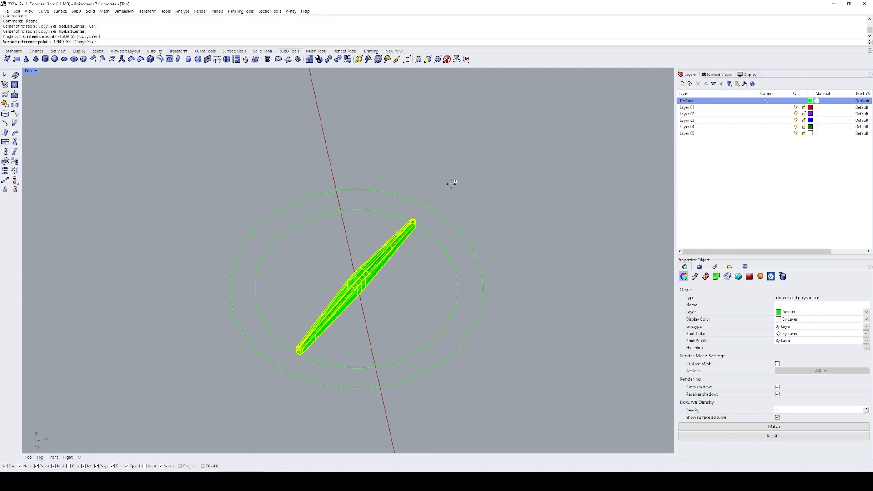
click(530, 337)
key(Return)
click(553, 335)
- Copy both diagonal crossing bars 50 mm toward the medallion
drag(419, 279, 355, 268)
scroll(354, 268, down, 12)
right_drag(448, 300, 449, 244)
right_drag(450, 244, 420, 252)
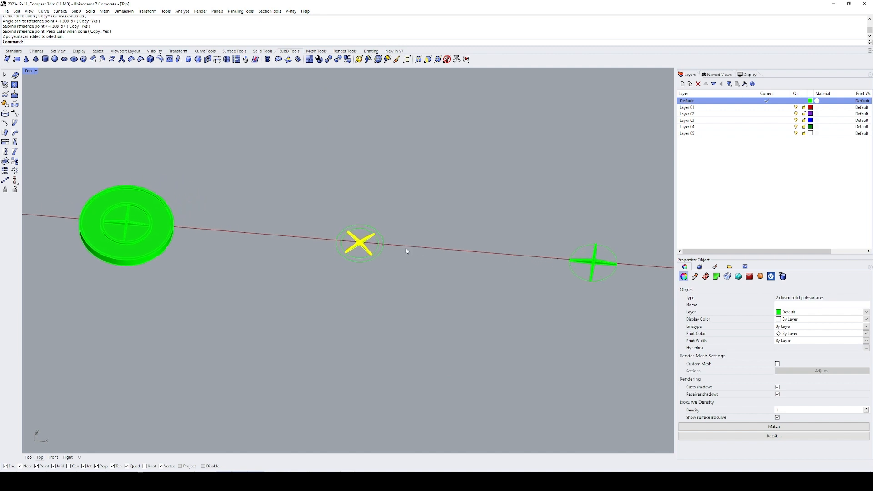
scroll(353, 242, up, 6)
scroll(353, 242, down, 4)
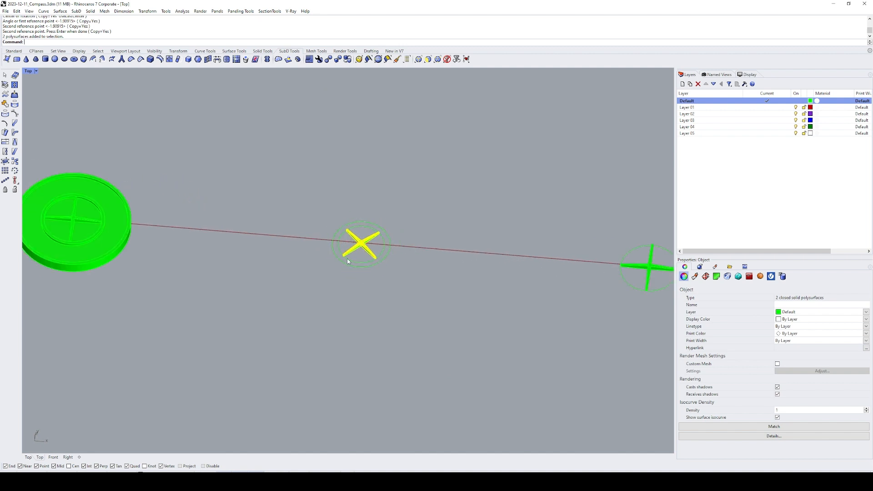
right_drag(348, 262, 407, 281)
right_drag(312, 255, 330, 250)
right_drag(470, 247, 267, 209)
right_drag(411, 217, 372, 219)
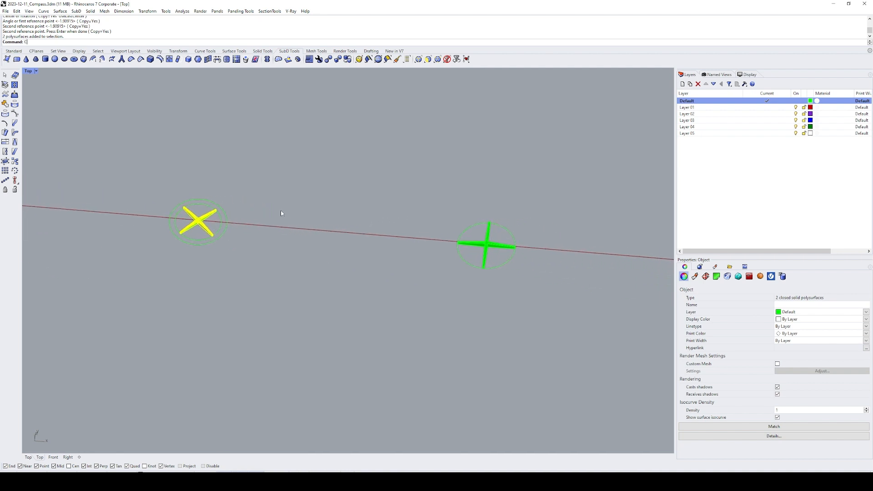
text(c)
right_click(279, 209)
scroll(280, 210, down, 4)
right_drag(254, 206, 379, 218)
text(c)
click(350, 200)
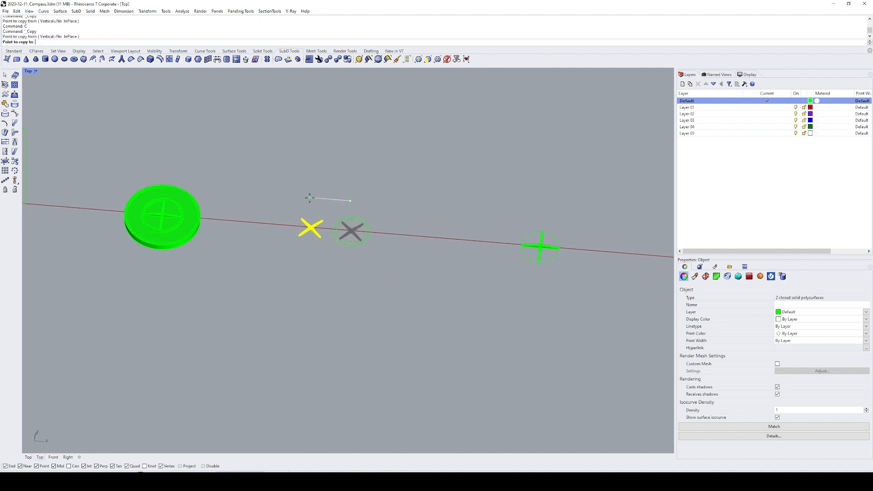
text(50)
click(309, 198)
right_click(309, 198)
- Split the copied diagonal bars with the long cross needles and delete the centre pieces, keeping the four outer arms
text(sl zs)
key(ctrl+shift+s)
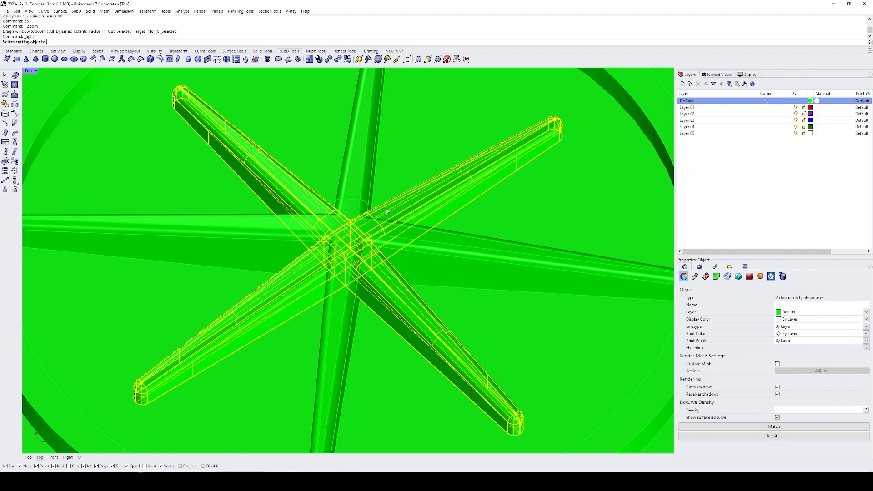
click(352, 200)
right_click(352, 201)
ctrl+click(416, 205)
ctrl+click(317, 201)
ctrl+click(304, 273)
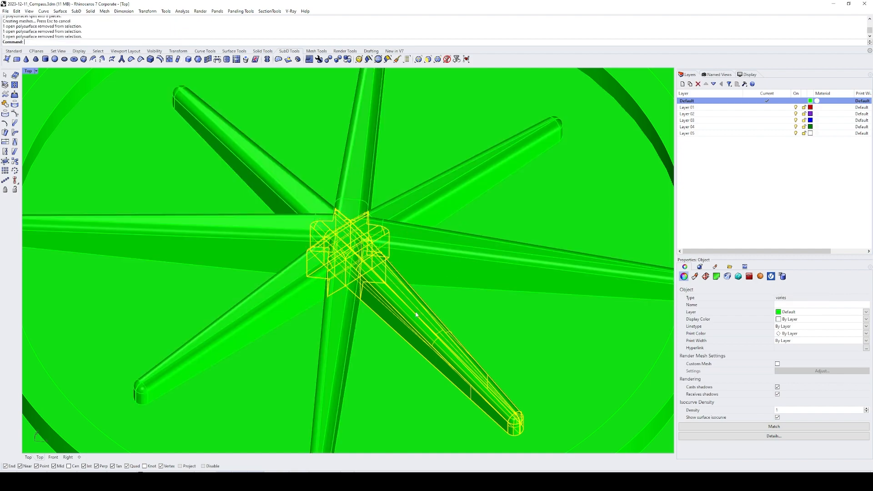
ctrl+click(403, 310)
text(e)
- Split the long cross needles with the four diagonal arms and delete the enclosed pieces, keeping the main cross body
click(417, 264)
ctrl+shift+right_drag(418, 264, 390, 248)
click(385, 301)
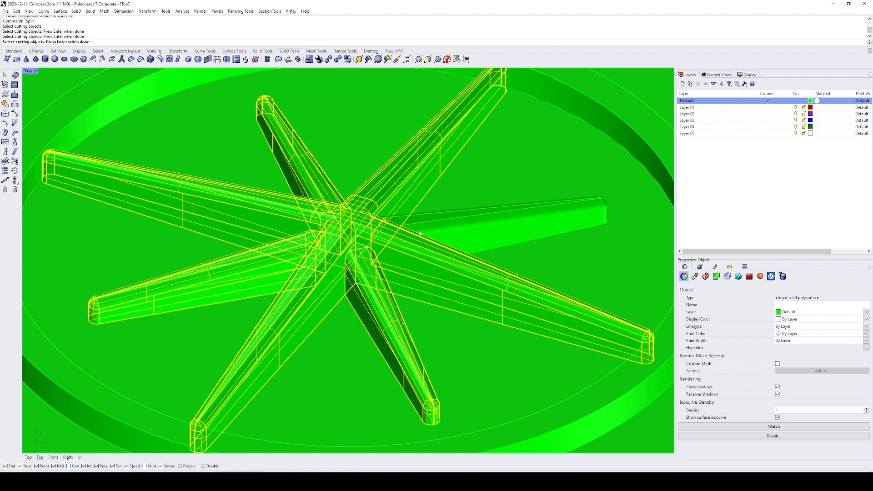
key(Return)
ctrl+click(423, 272)
text(e)
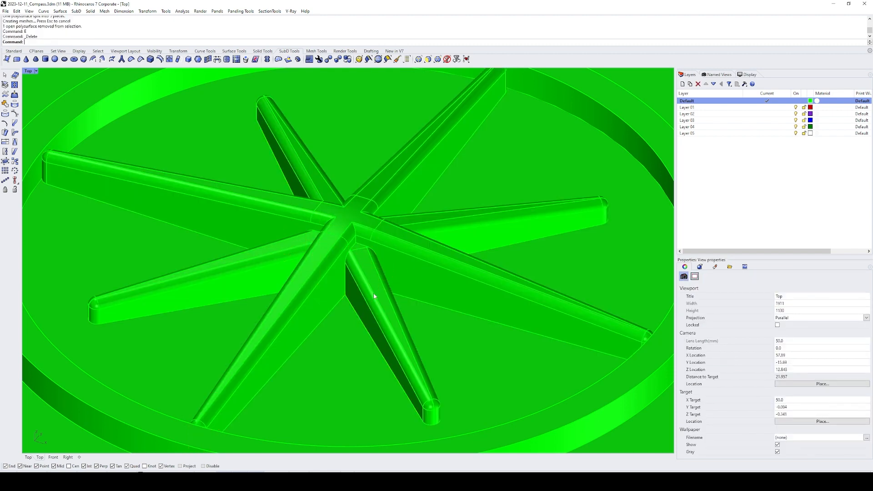
- Join the long cross and the four diagonal arms into one closed solid and check it for open borders
click(375, 284)
shift+click(309, 282)
shift+click(280, 255)
shift+click(423, 226)
shift+click(312, 178)
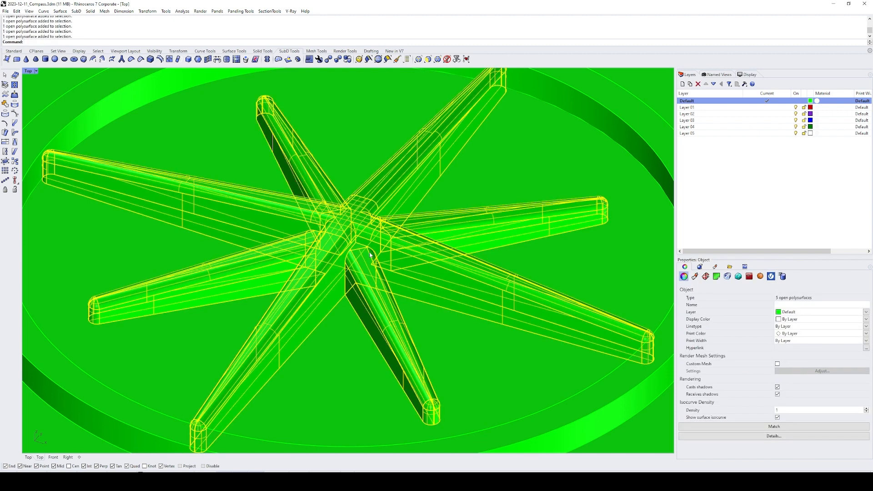
text(DB)
key(Return)
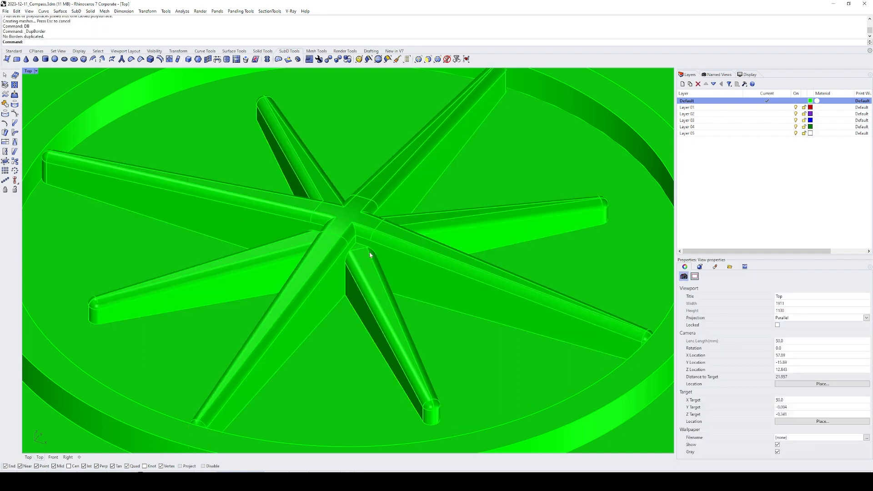
- Merge all coplanar faces of the eight-pointed compass star solid
click(400, 241)
right_drag(396, 222, 377, 201)
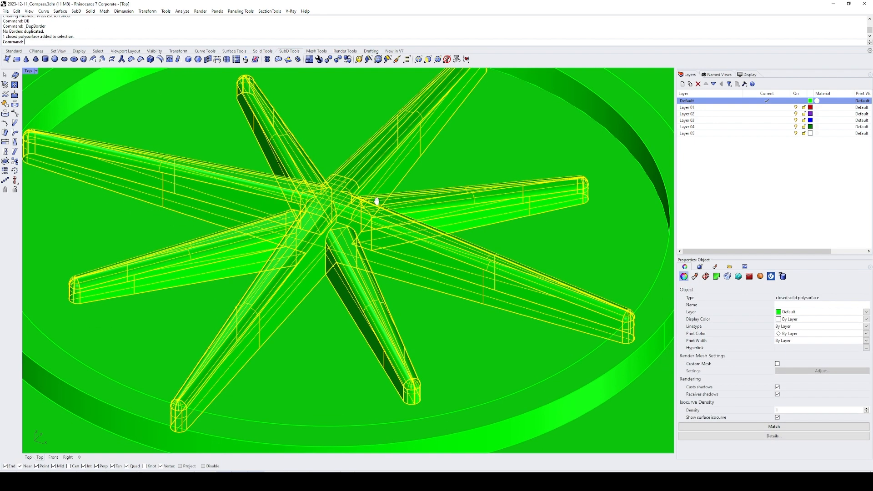
text(MAF)
key(Return)
scroll(375, 206, up, 8)
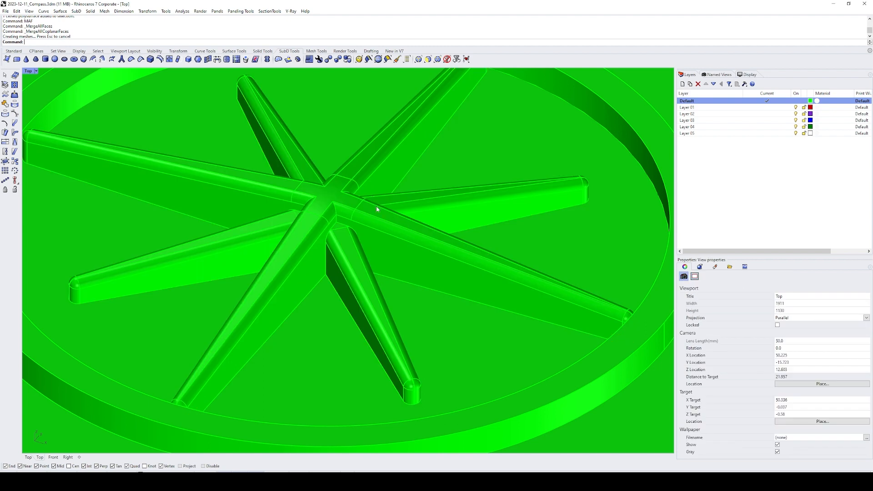
- Move the compass star 50 mm away from the medallion to work on it separately
scroll(391, 219, down, 6)
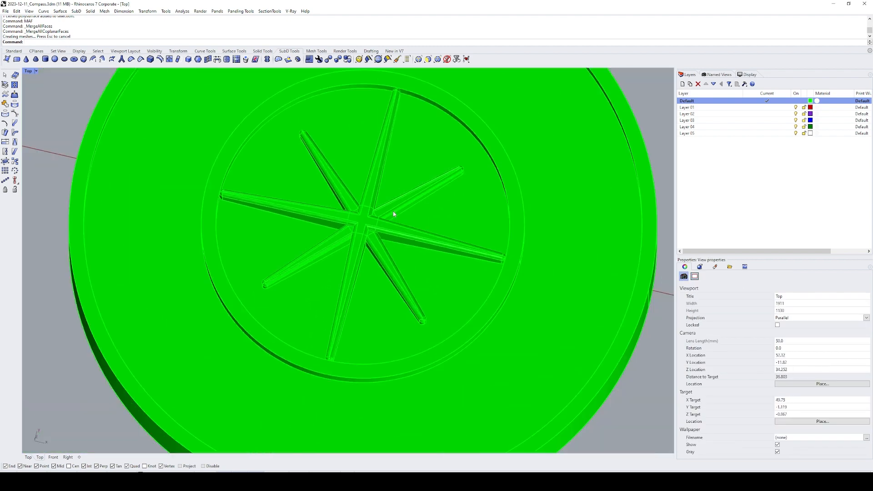
scroll(400, 216, down, 8)
right_drag(406, 228, 380, 213)
scroll(340, 208, up, 6)
scroll(341, 210, up, 3)
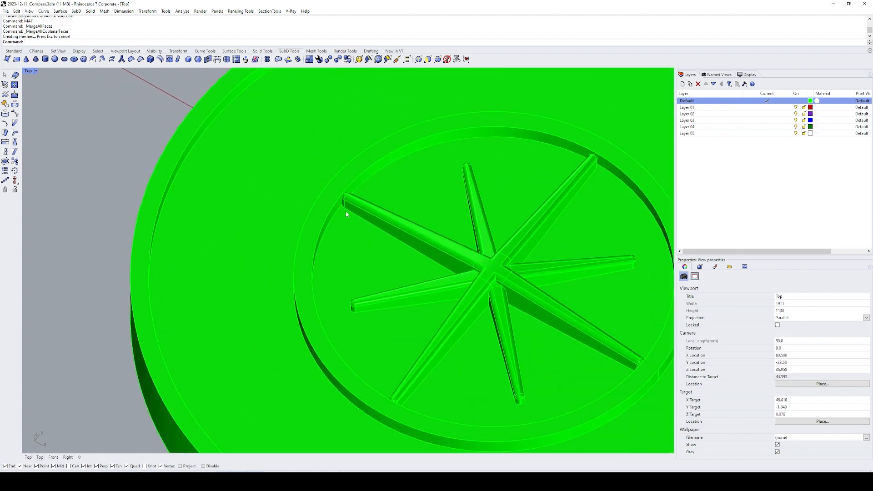
scroll(346, 214, down, 4)
right_drag(483, 220, 396, 236)
click(411, 222)
scroll(369, 222, up, 6)
click(369, 223)
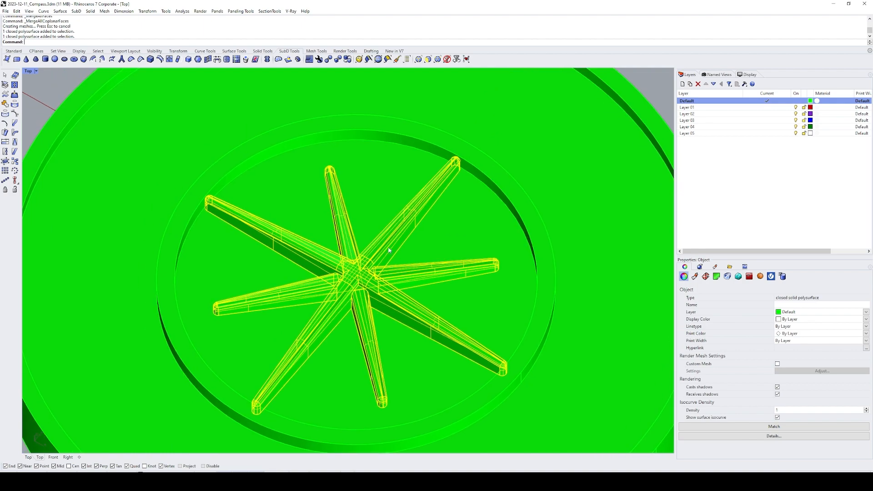
scroll(390, 253, down, 10)
text(M)
key(Return)
click(308, 310)
key(Return)
click(266, 367)
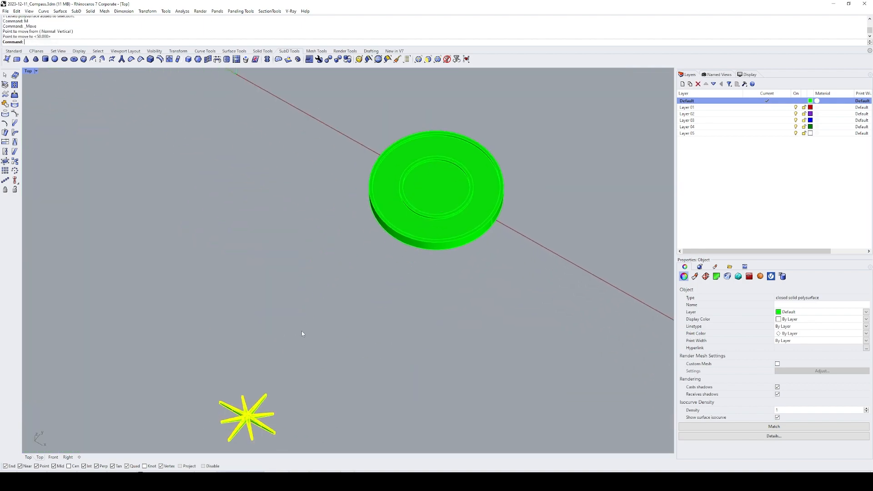
- Extract the flat underside face of the compass star and delete it
text(ZS)
key(Return)
key(Escape)
text(ES)
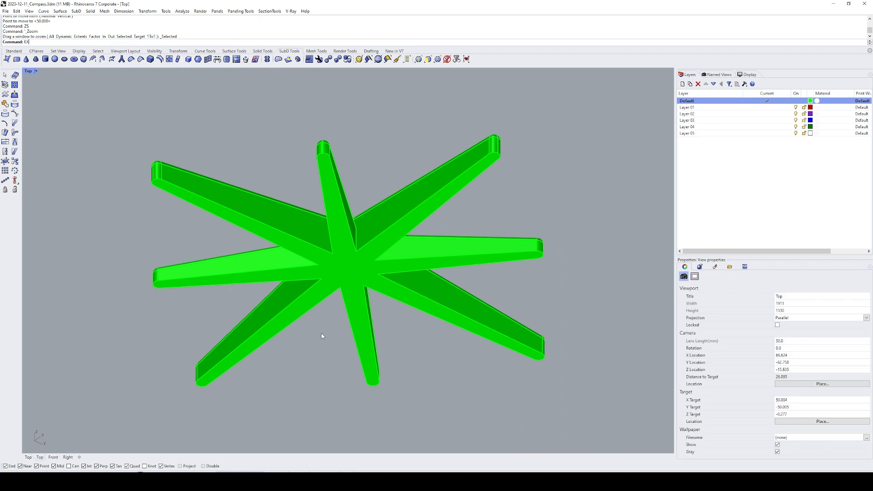
key(Return)
click(349, 279)
key(Return)
text(E)
key(Return)
- Duplicate the open bottom border of the compass star as a curve
click(371, 256)
scroll(371, 258, down, 12)
right_drag(378, 268, 392, 324)
text(DB)
key(Return)
- Try to move the duplicated star outline by 50 mm
text(M)
key(Return)
click(413, 340)
key(Return)
key(Return)
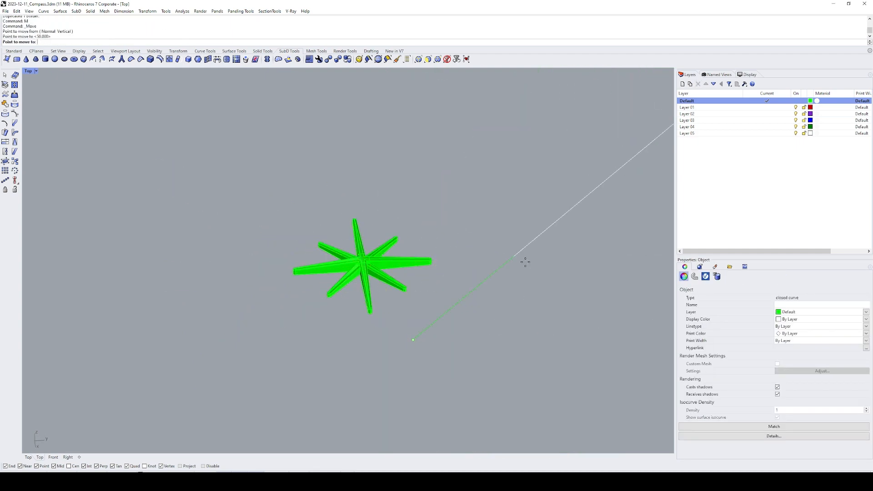
- Move the duplicated star outline 50 mm onto the floor of the medallion's central recess
text(ZS)
key(Return)
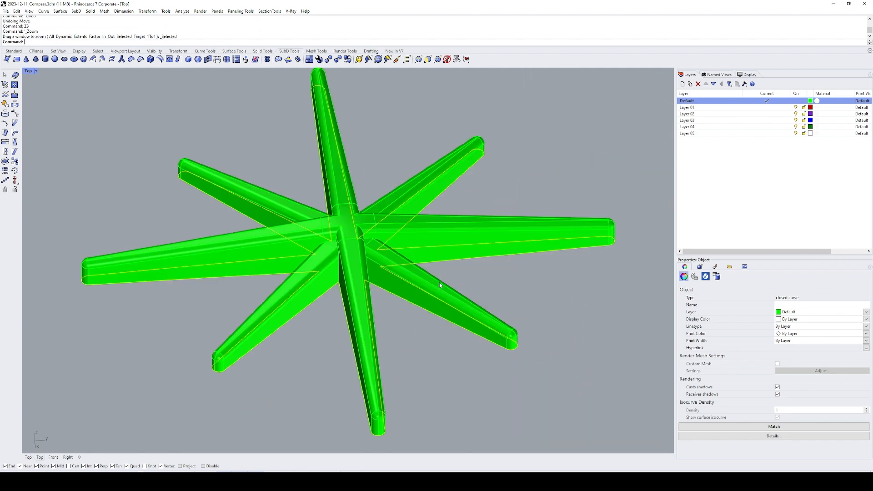
text(M)
key(Return)
click(542, 292)
key(Return)
click(613, 279)
- Extract the floor surface of the medallion's central recess
text(ZS)
key(Return)
shift+right_drag(537, 277, 468, 294)
click(446, 219)
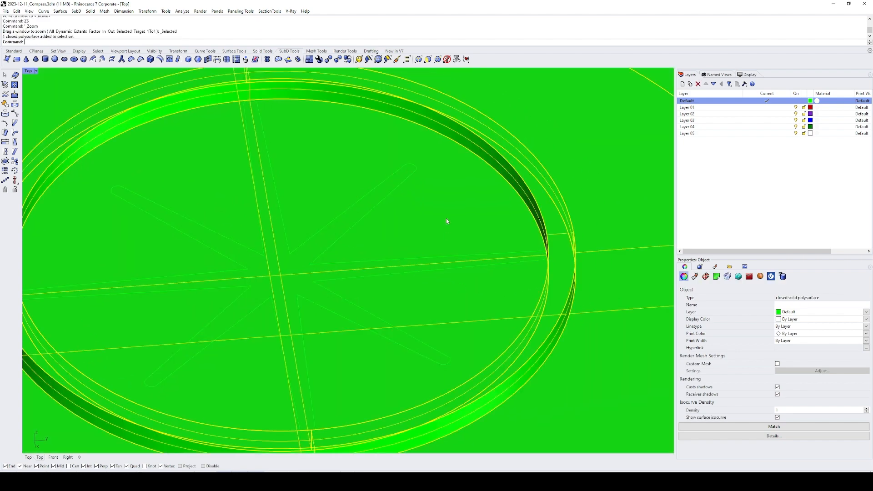
text(EX)
key(Return)
click(447, 223)
key(Return)
- Split the extracted recess floor with the star outline curve
key(s)
key(p)
key(Return)
click(388, 197)
key(Return)
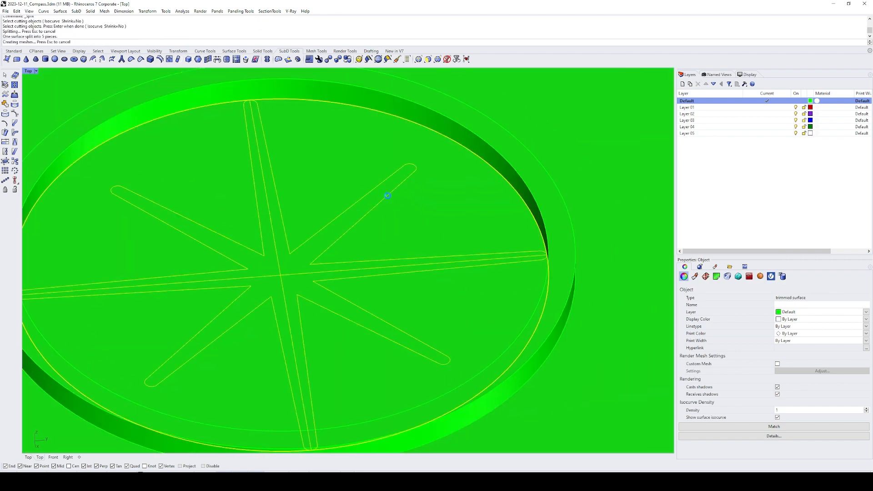
- Try deleting the selected floor pieces and the star outline curve, and undo both deletions
ctrl+click(429, 206)
text(E)
key(Return)
click(389, 196)
text(E)
key(Return)
scroll(388, 199, down, 6)
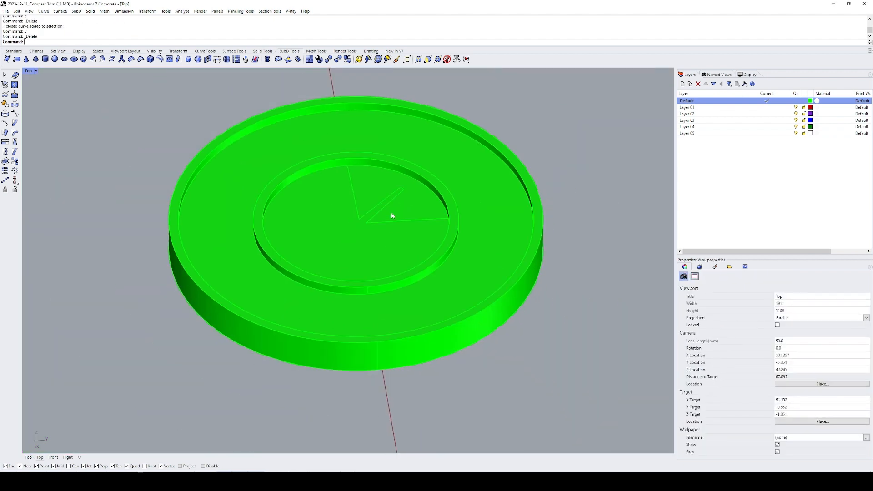
right_drag(368, 228, 446, 240)
key(ctrl+z)
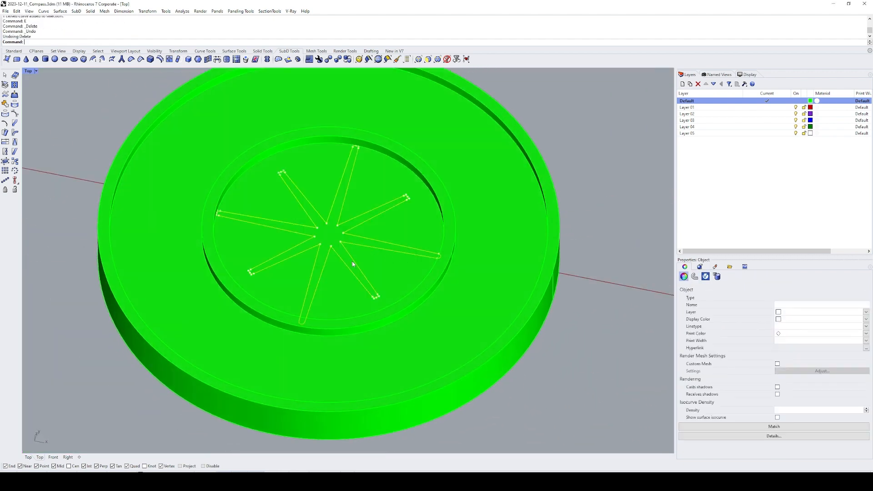
right_drag(367, 221, 362, 238)
key(ctrl+z)
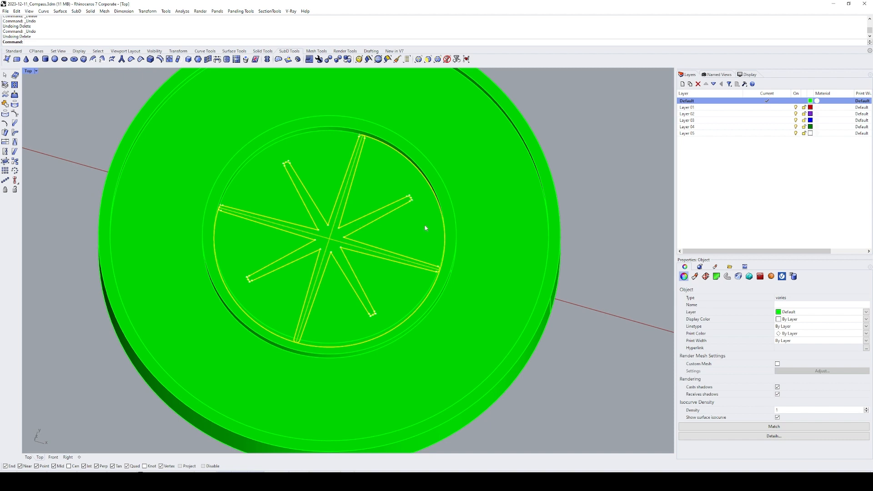
- Delete the star-shaped centre piece of the recess floor, keeping the four surrounding floor pieces
text(E)
key(Return)
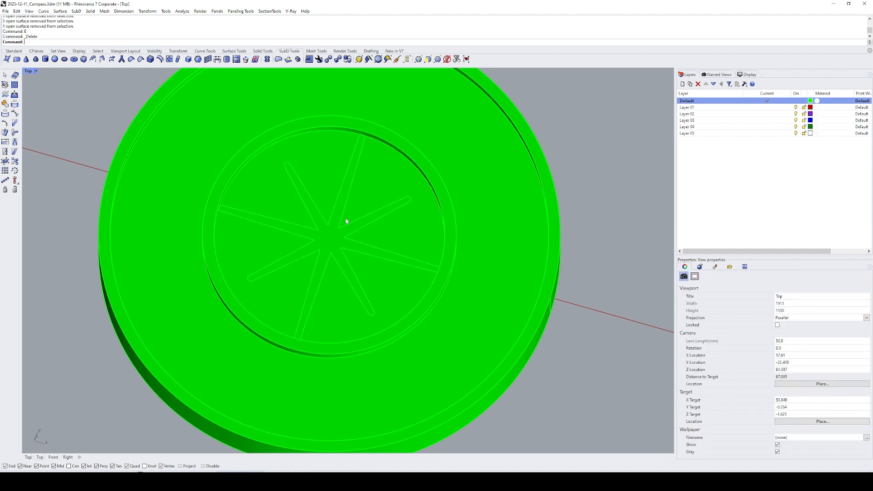
click(344, 228)
key(Escape)
- Join the four remaining floor pieces with the medallion body
scroll(347, 234, down, 5)
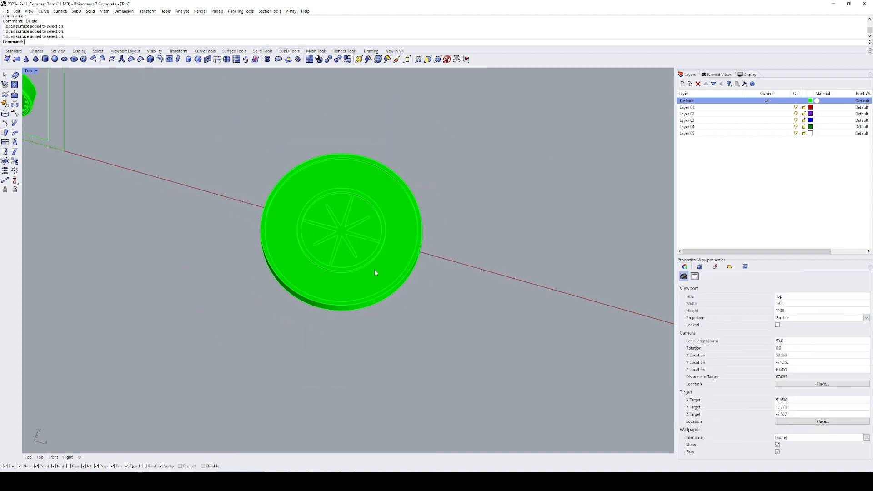
right_drag(374, 273, 432, 312)
drag(505, 168, 238, 369)
key(ctrl+j)
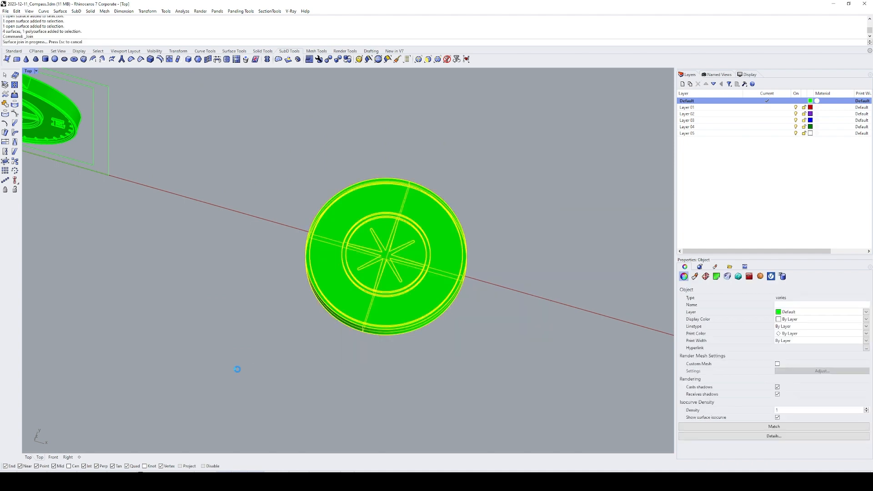
key(Escape)
- Move the open compass star back into the star-shaped opening of the medallion's recess
scroll(267, 336, down, 12)
right_drag(265, 334, 276, 317)
drag(314, 335, 266, 371)
text(M)
key(Return)
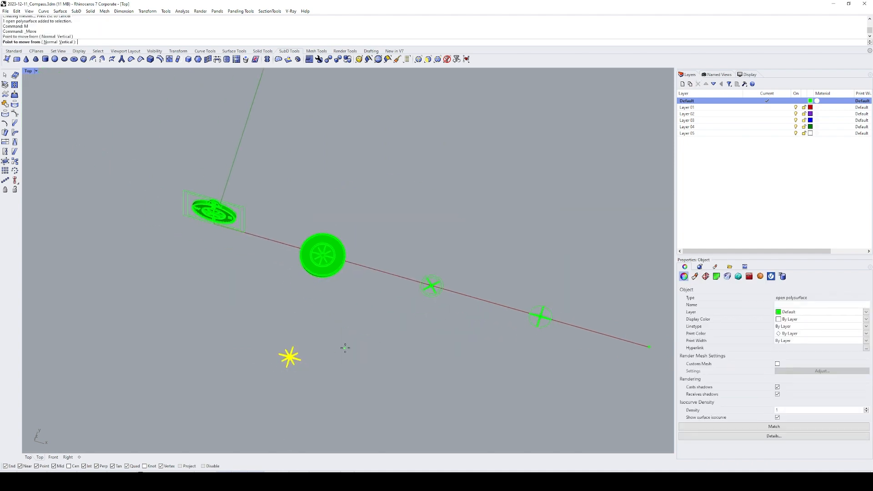
click(347, 347)
click(370, 288)
text(ZS)
key(Return)
- Join the compass star and the medallion body into one closed solid
scroll(432, 245, down, 5)
key(ctrl+j)
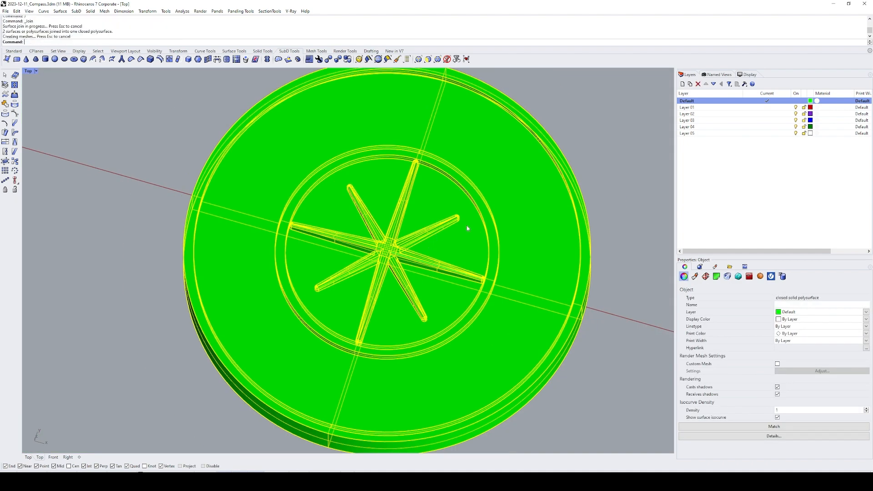
scroll(567, 200, up, 2)
key(Escape)
ctrl+shift+right_drag(426, 287, 429, 241)
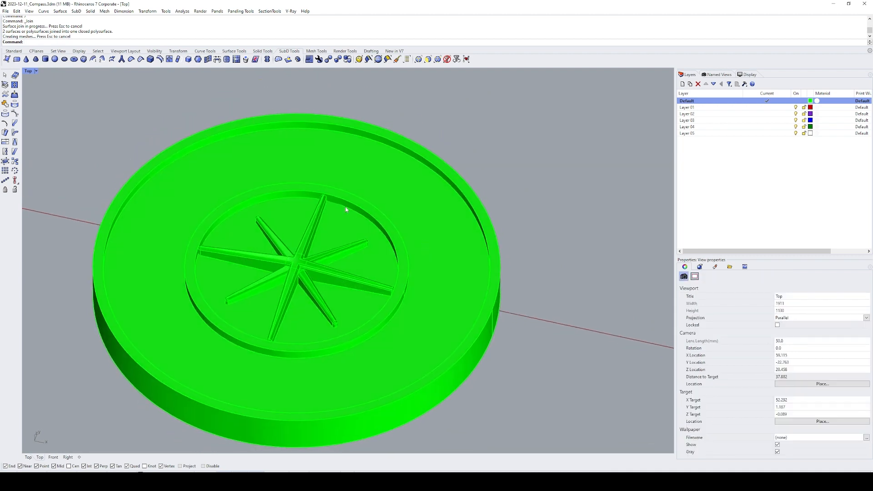
right_drag(345, 204, 368, 210)
scroll(368, 210, down, 1)
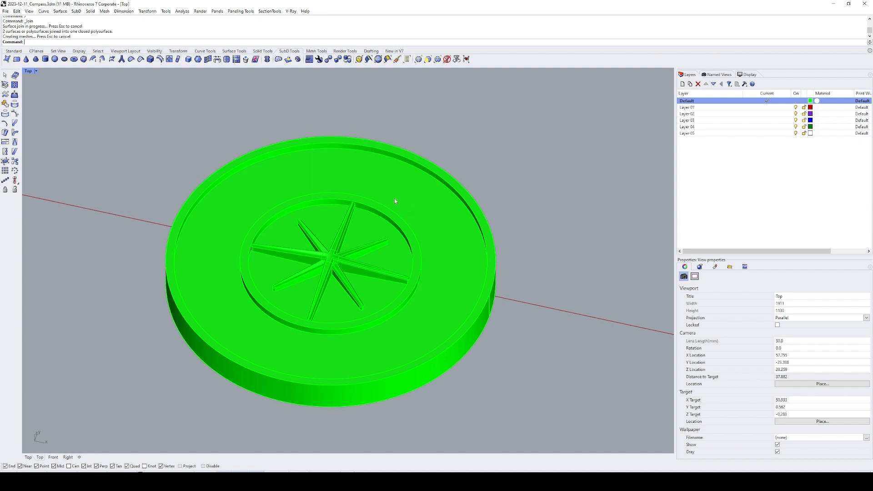
text(TO)
key(Return)
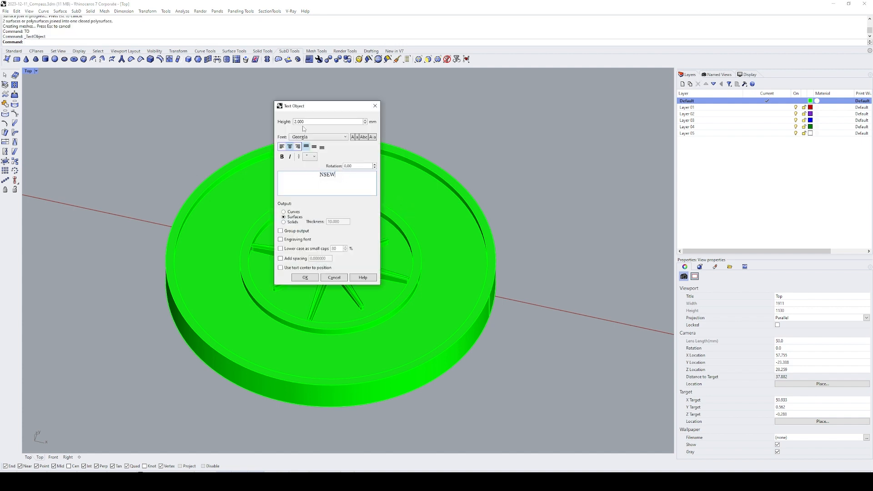
click(333, 136)
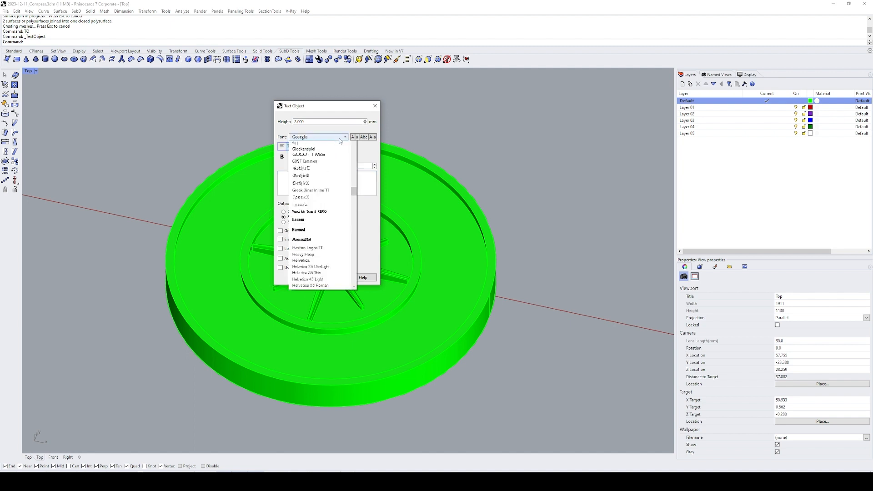
click(337, 171)
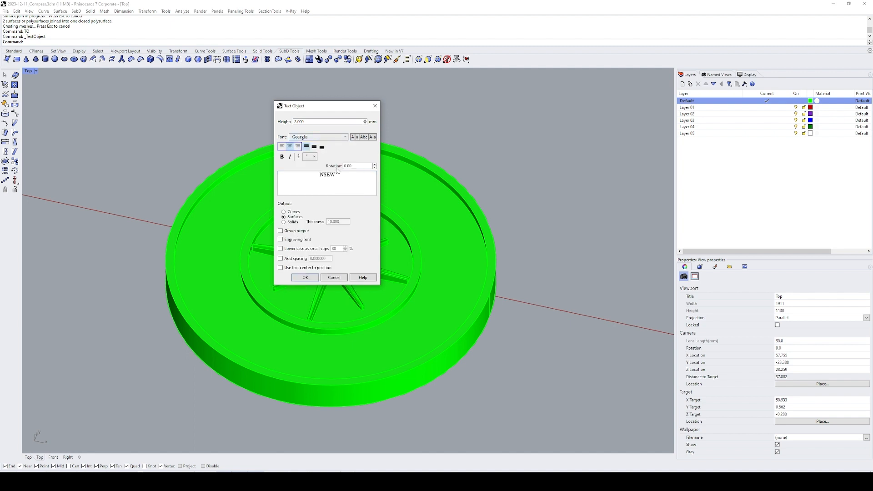
click(310, 281)
scroll(414, 248, down, 6)
shift+right_drag(473, 268, 333, 228)
key(Escape)
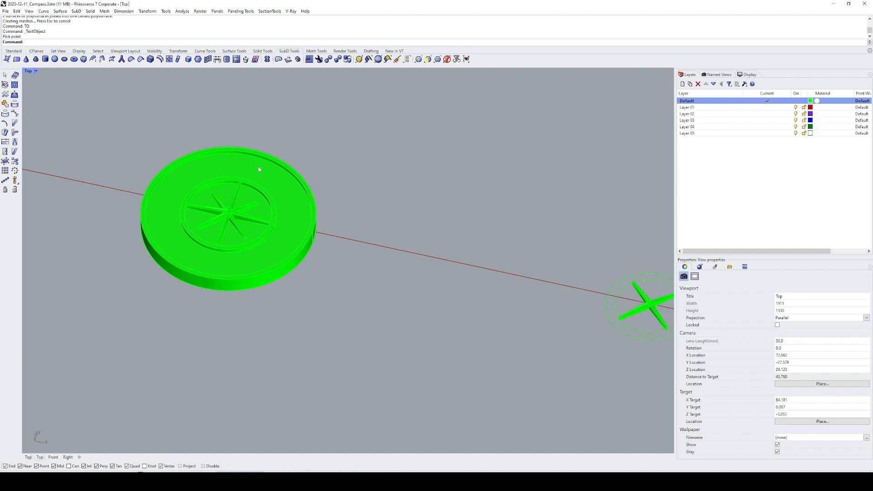
- Create the text NSEW as surfaces in Georgia, 2 mm high, and place it beside the medallion
text(TO)
key(Return)
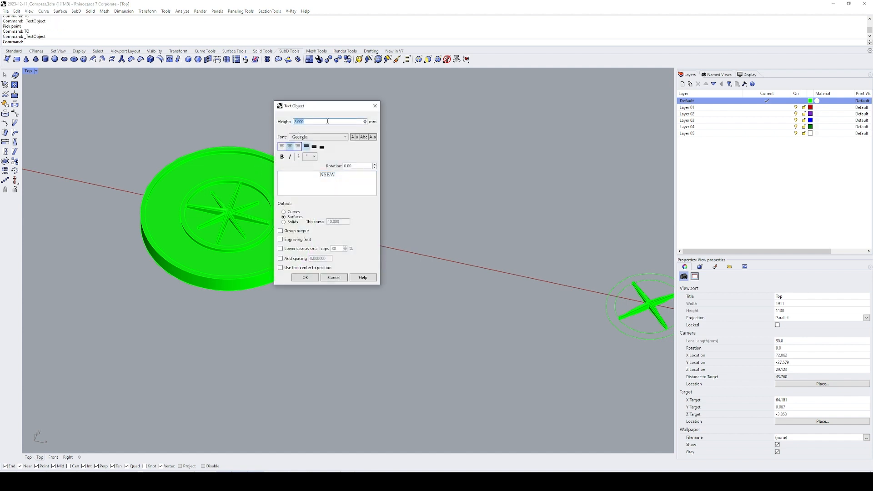
click(306, 278)
click(332, 248)
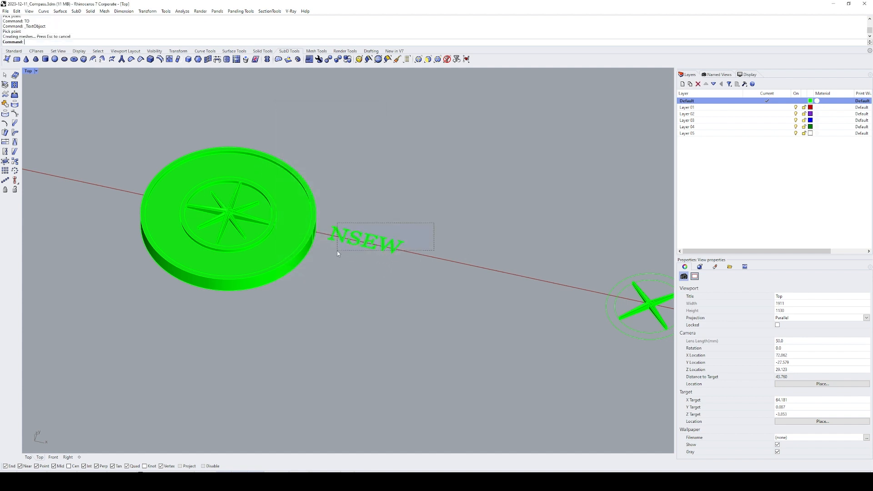
- Align the four NSEW letter surfaces to a point on the medallion with SetPt
drag(337, 251, 401, 247)
right_drag(400, 247, 375, 220)
scroll(329, 214, up, 4)
text(SE)
key(Return)
key(Return)
click(254, 223)
- Extrude the four letter surfaces into solids, picking the height on the medallion, and delete the original surfaces
text(ES)
key(Return)
right_drag(427, 224, 415, 186)
mouse_move(363, 219)
right_down()
mouse_move(375, 203)
mouse_move(372, 210)
right_up()
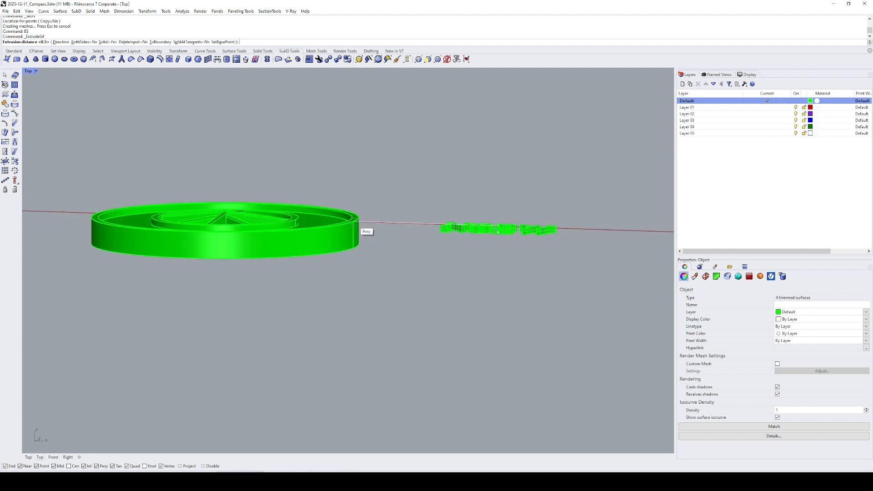
scroll(304, 213, up, 4)
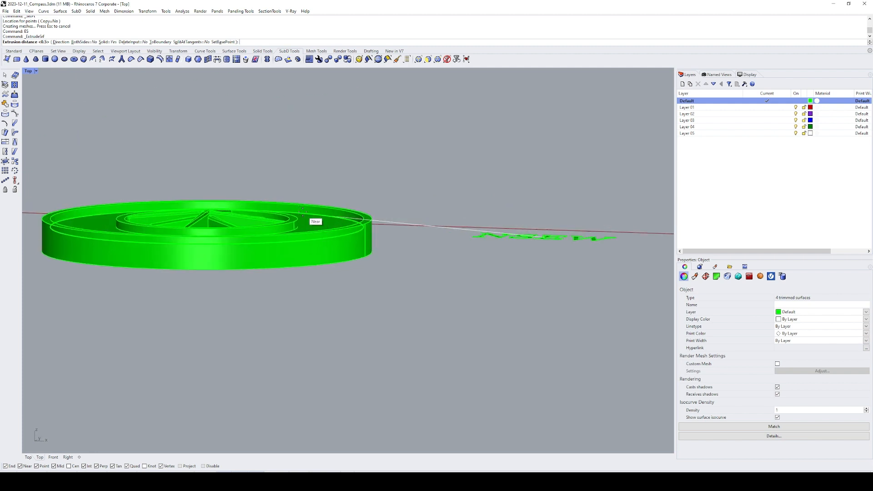
click(286, 238)
scroll(289, 221, down, 3)
ctrl+shift+right_drag(440, 188, 420, 223)
text(e)
key(space)
- Extract the north-south isocurve from the medallion's outer ring floor
right_drag(504, 231, 427, 200)
ctrl+shift+right_drag(357, 171, 495, 257)
click(410, 190)
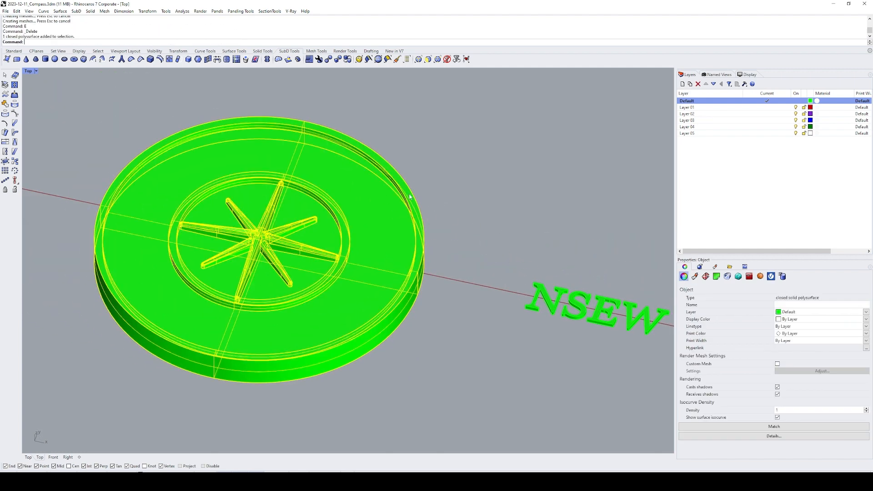
right_drag(422, 163, 468, 179)
click(468, 179)
right_drag(352, 178, 342, 188)
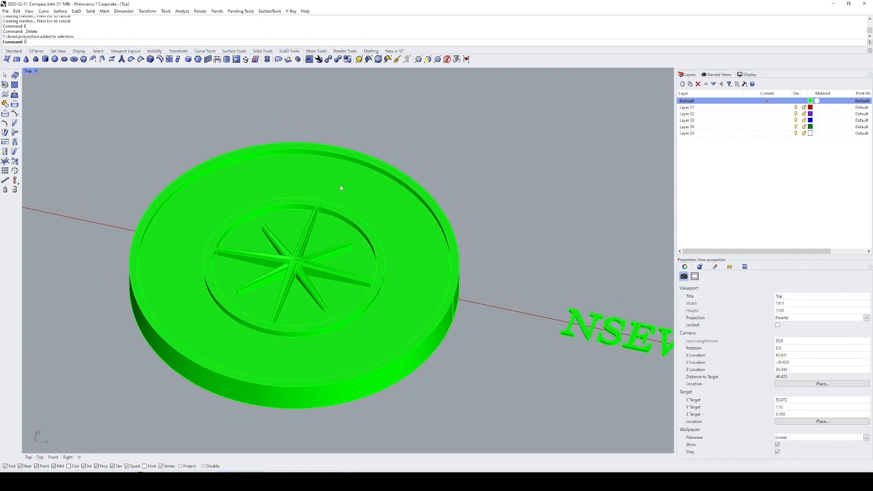
click(351, 183)
text(t)
key(Return)
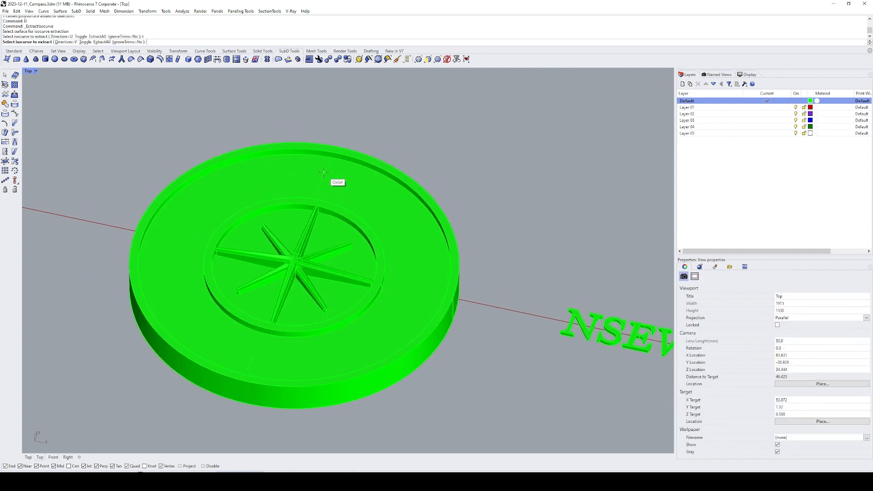
click(339, 158)
key(Return)
- Extract the east-west isocurve from the same ring floor in the other surface direction
right_drag(401, 242, 434, 208)
key(Return)
click(399, 230)
text(t)
key(Return)
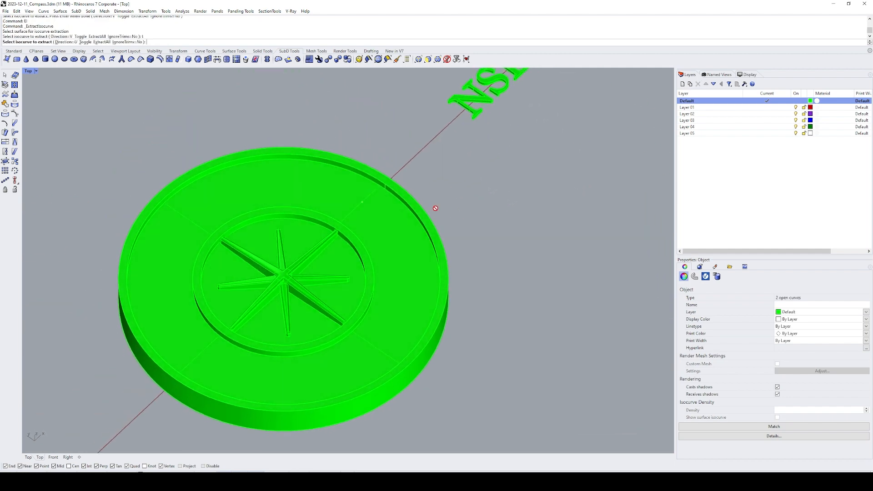
scroll(367, 204, up, 5)
click(403, 172)
key(Return)
- Create a bounding box around the N letter solid
click(474, 150)
scroll(473, 150, down, 6)
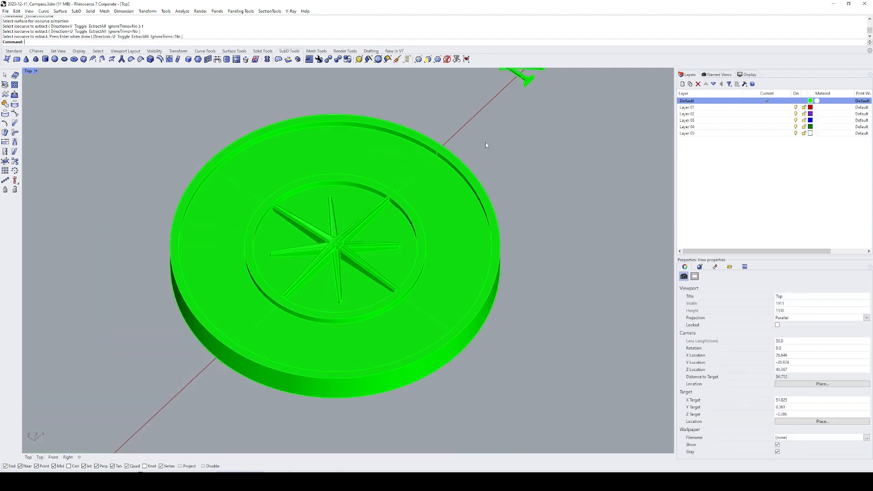
right_drag(485, 142, 432, 153)
scroll(432, 154, down, 4)
right_drag(479, 183, 392, 192)
click(464, 218)
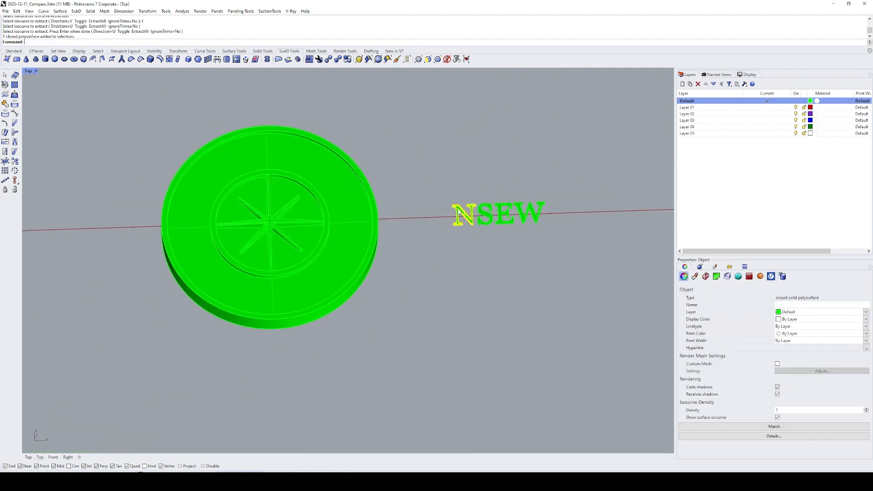
right_drag(516, 217, 450, 215)
text(bb)
key(Return)
key(Return)
- Create separate bounding boxes around the S, E and W letter solids
click(419, 213)
key(Return)
key(Return)
click(437, 212)
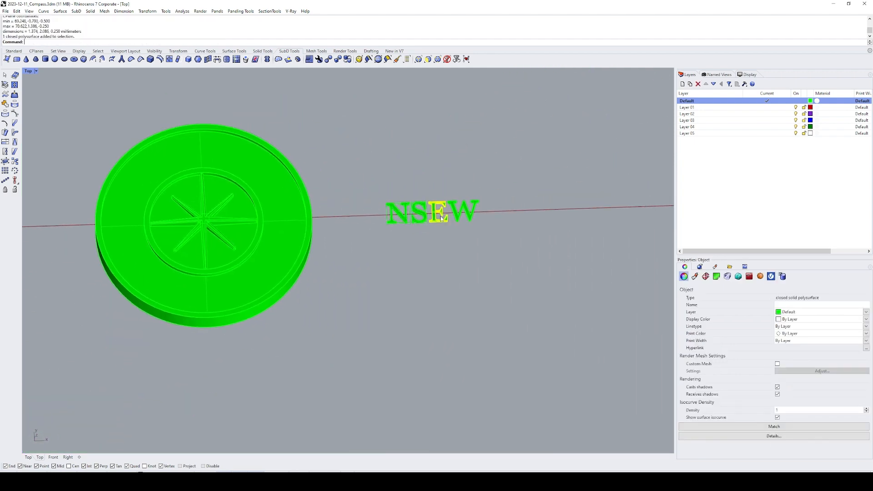
key(Return)
key(Return)
click(464, 212)
key(Return)
key(Return)
click(438, 258)
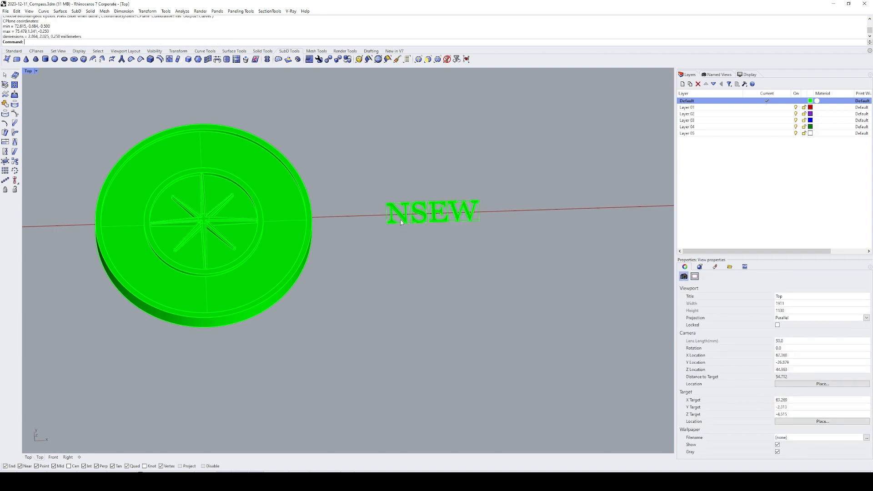
- Move the N from the point between opposite bottom corners of its bounding box to the midpoint of the ring's north isocurve
scroll(400, 204, up, 5)
click(415, 232)
right_drag(415, 232, 367, 236)
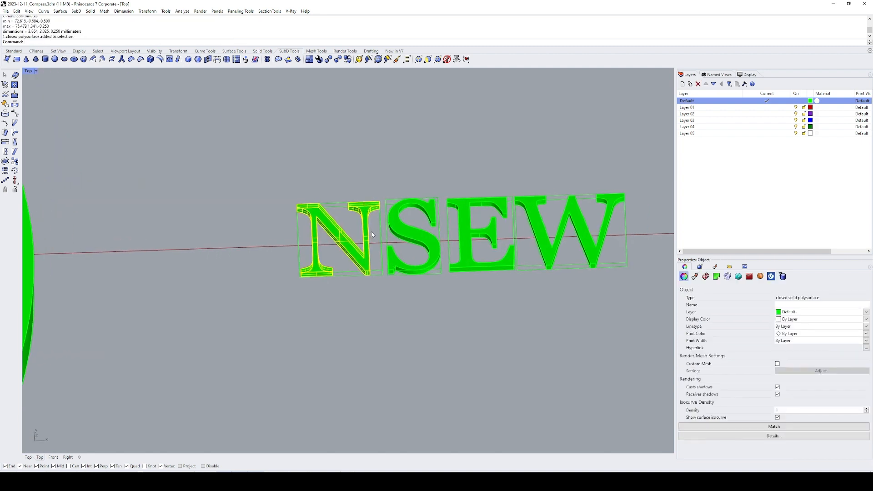
text(m)
key(Return)
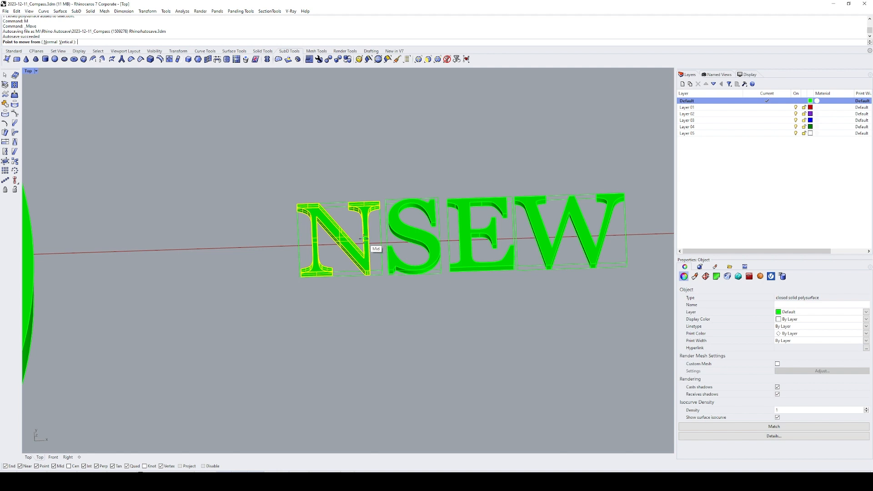
mouse_move(360, 241)
right_down()
mouse_move(348, 225)
mouse_move(353, 229)
right_up()
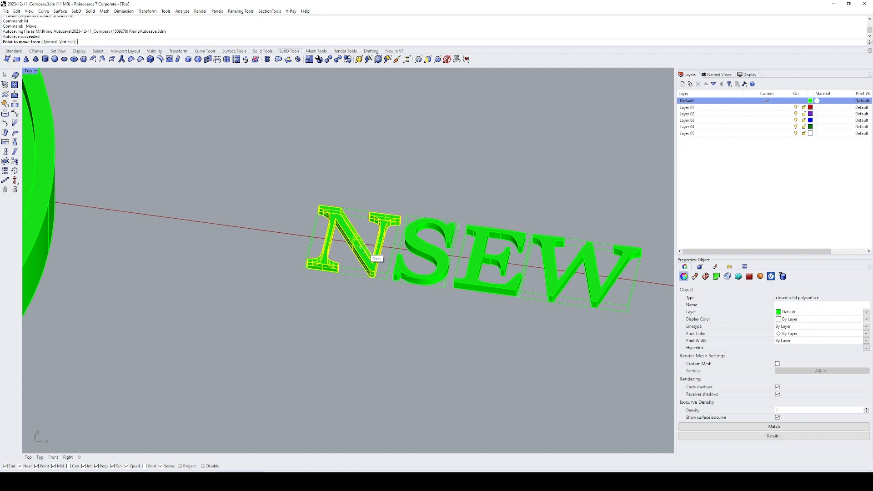
right_drag(353, 246, 344, 287)
scroll(336, 272, up, 4)
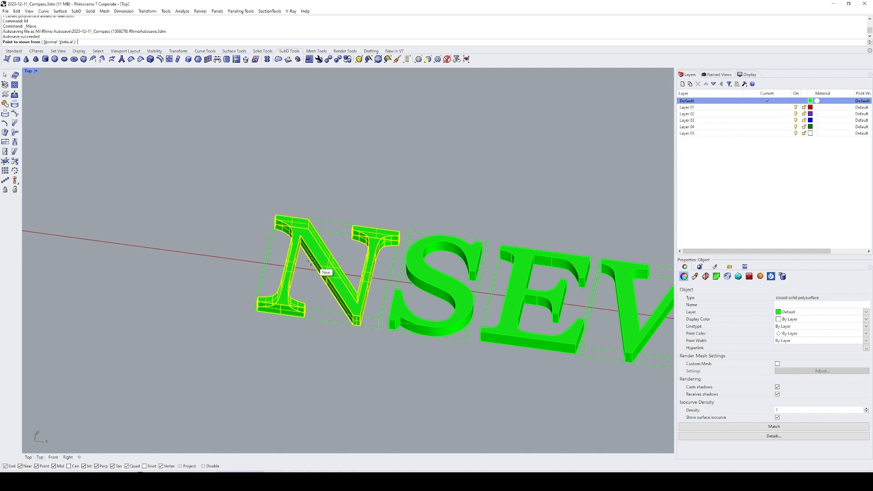
shift+right_drag(317, 264, 291, 277)
shift+right_drag(285, 188, 261, 191)
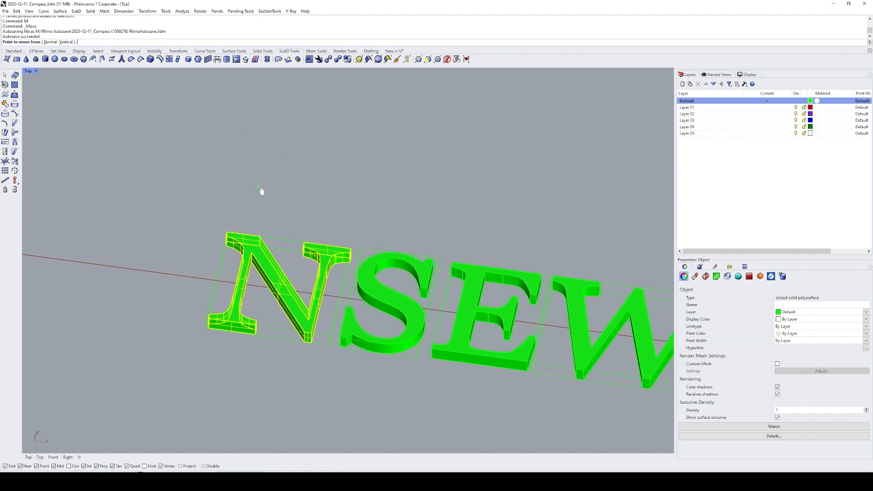
text(Between)
key(Return)
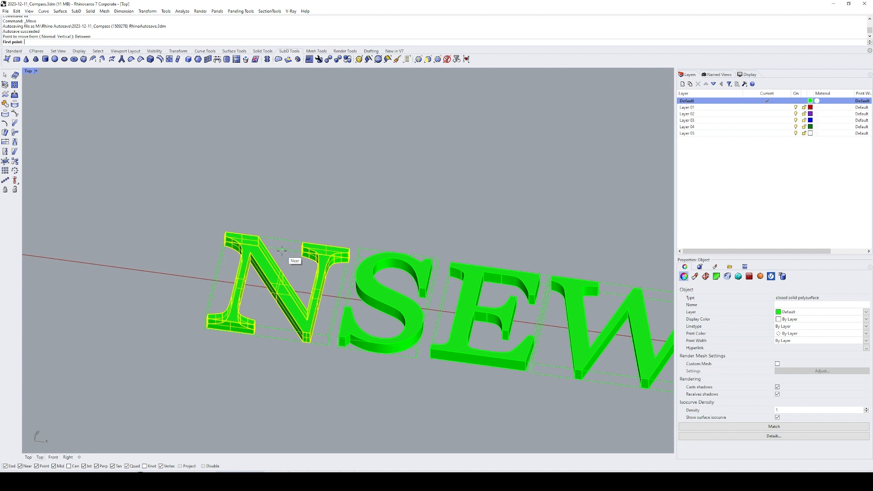
right_drag(276, 250, 284, 236)
right_drag(317, 312, 326, 296)
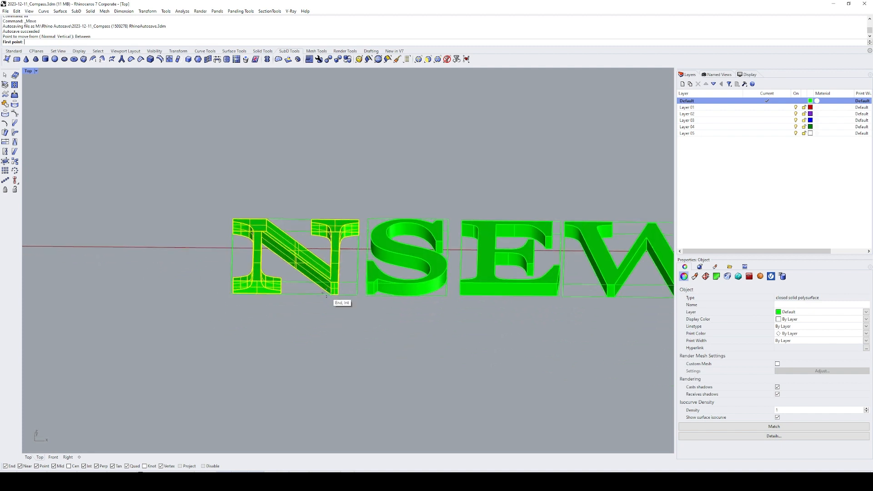
click(355, 295)
right_drag(268, 248, 309, 262)
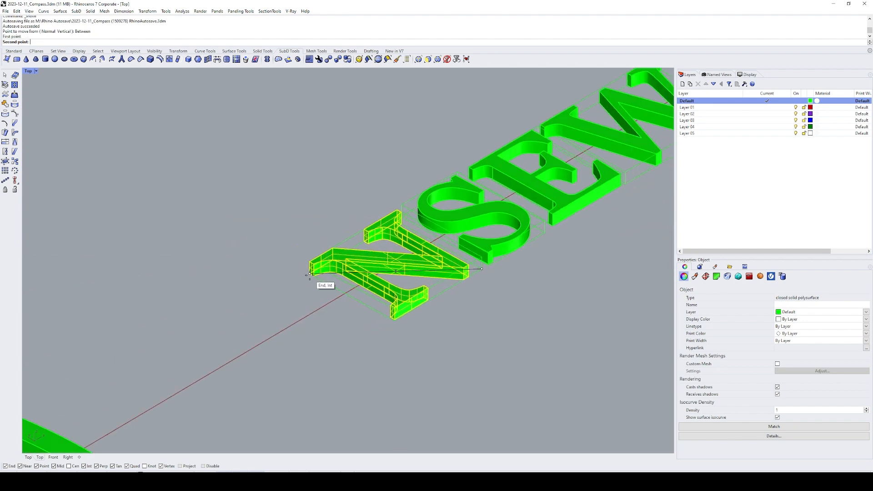
click(310, 274)
scroll(310, 275, down, 6)
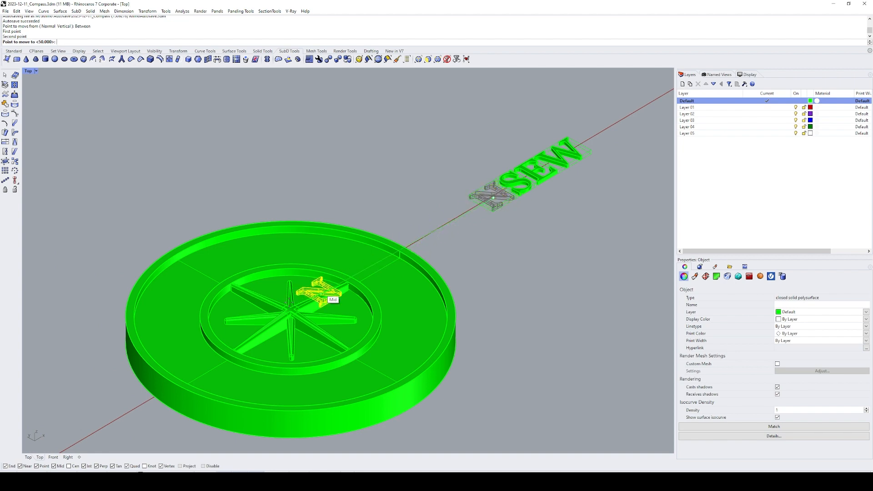
click(204, 280)
- Move the S from the point between its bounding box's opposite bottom corners to the midpoint of the ring's south isocurve
scroll(435, 212, up, 3)
click(425, 211)
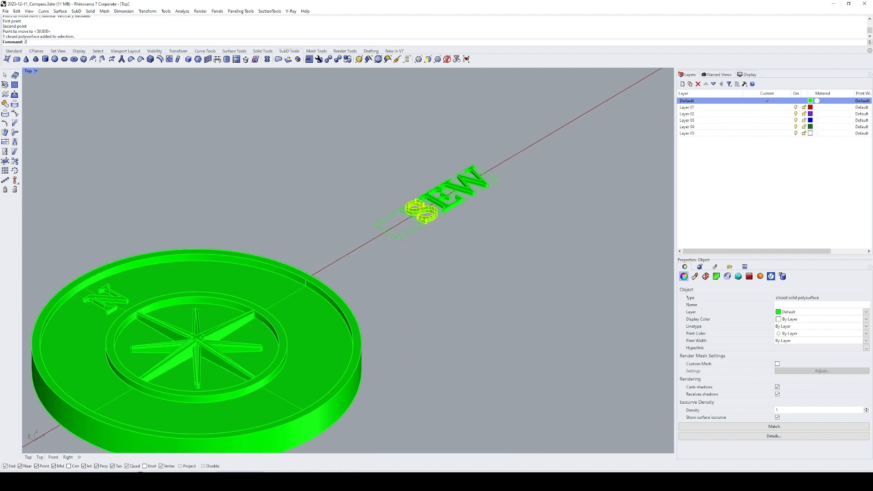
text(ZS)
key(Return)
text(M)
key(Return)
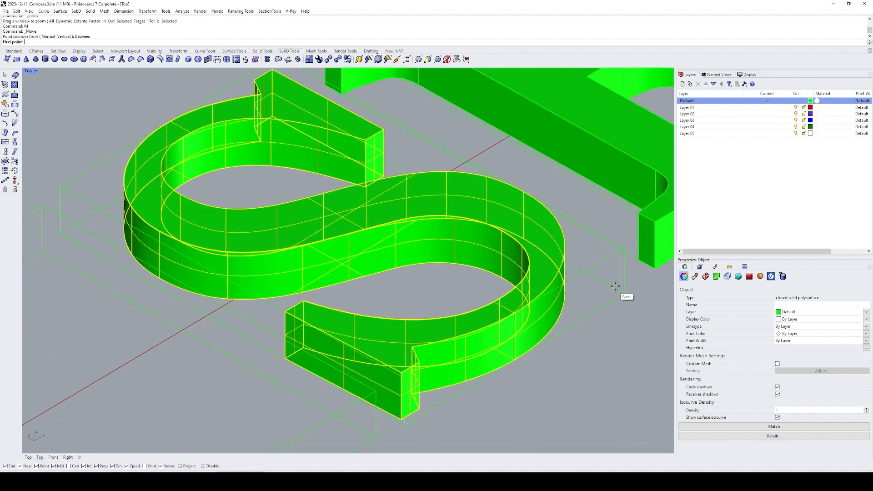
click(627, 296)
click(61, 234)
scroll(264, 231, down, 10)
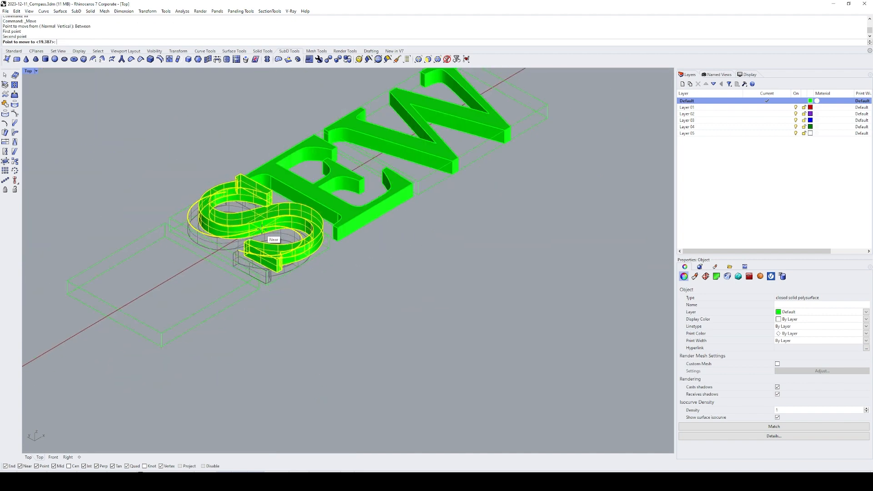
click(228, 364)
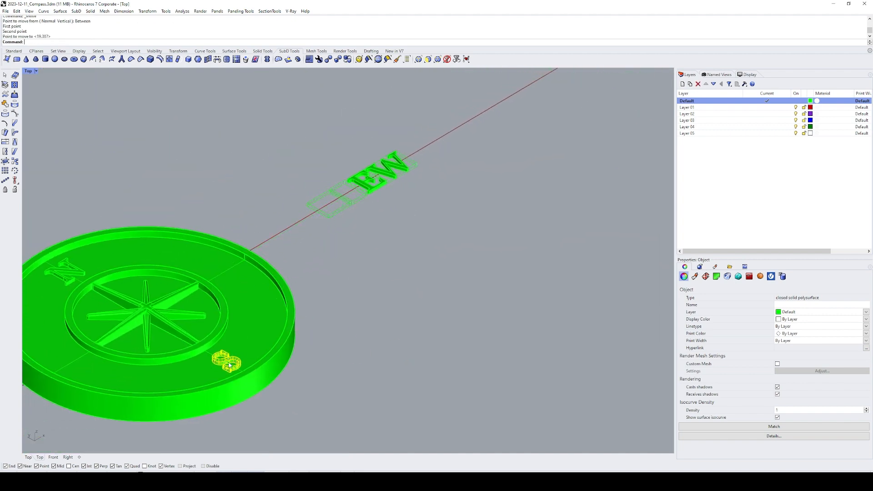
- Move the E from the point between its bounding box's opposite bottom corners to the midpoint of the ring's east isocurve
text(Z)
key(Return)
drag(343, 146, 410, 214)
click(356, 306)
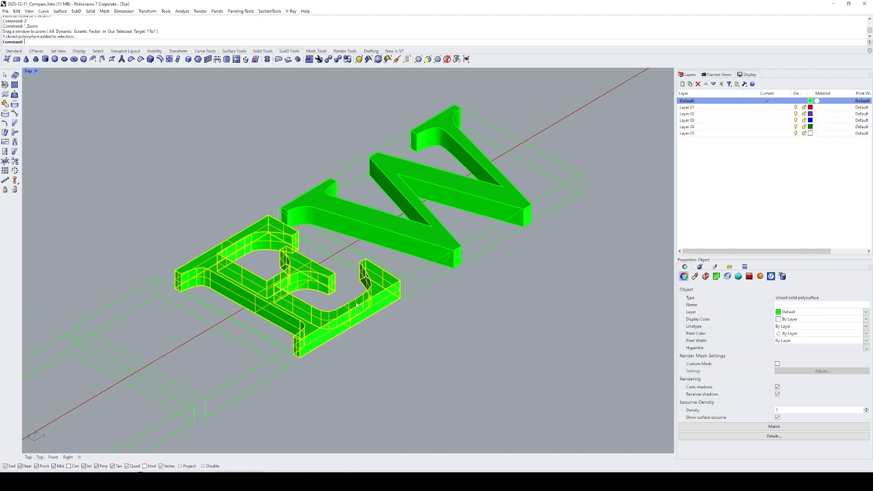
text(M)
key(Return)
text(Between)
key(Return)
click(402, 299)
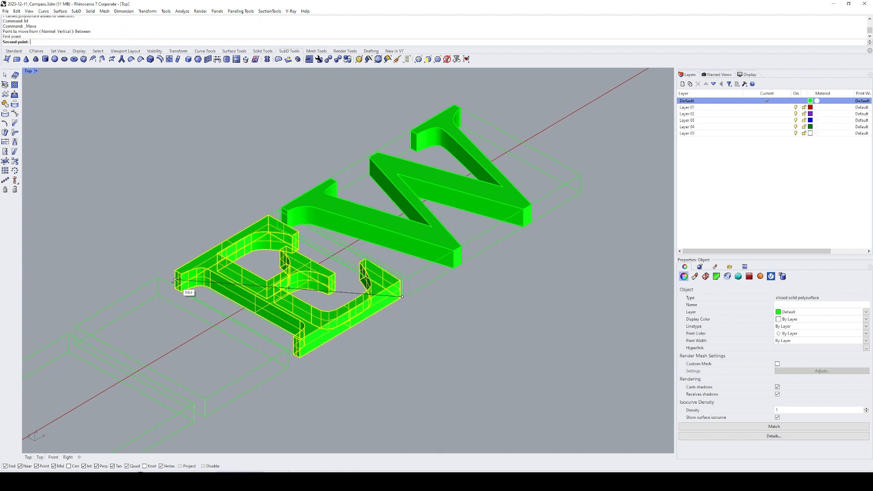
click(174, 290)
scroll(278, 257, down, 2)
scroll(296, 249, down, 4)
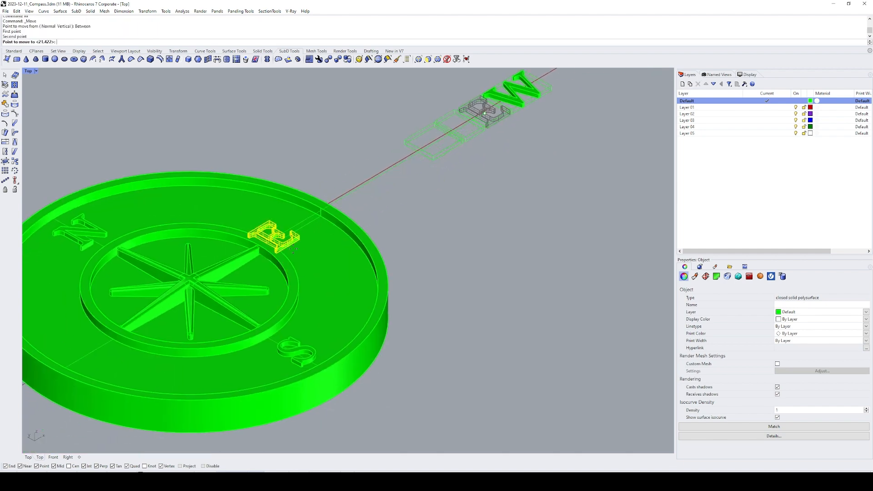
click(295, 237)
- Move the W from the point between its bounding box's opposite bottom corners to the midpoint of the ring's west isocurve
right_drag(531, 159, 484, 222)
drag(423, 115, 539, 191)
text(ZS)
key(Return)
right_drag(492, 251, 514, 231)
ctrl+click(574, 237)
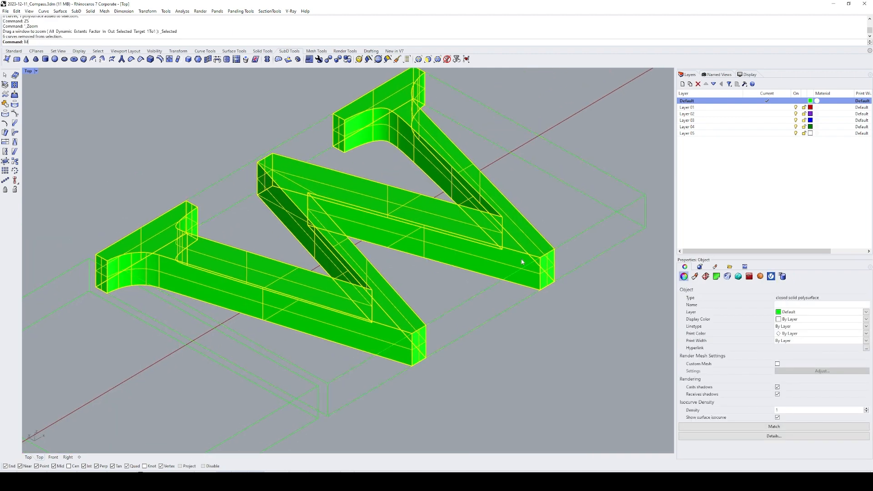
key(Return)
click(643, 229)
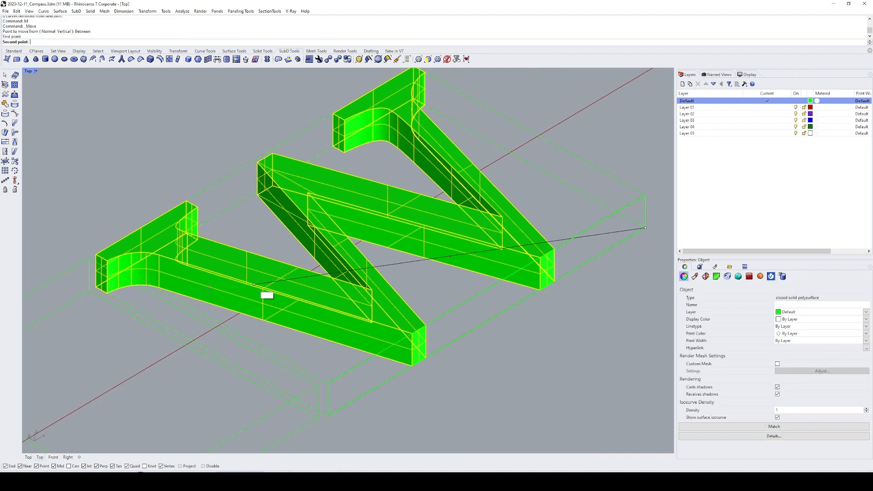
click(107, 294)
text(zs)
key(Return)
scroll(242, 246, down, 5)
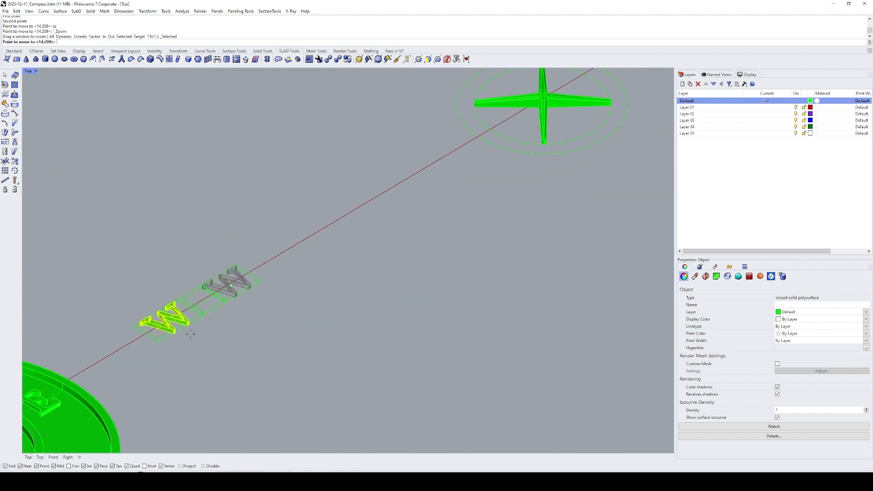
scroll(234, 295, up, 3)
click(93, 395)
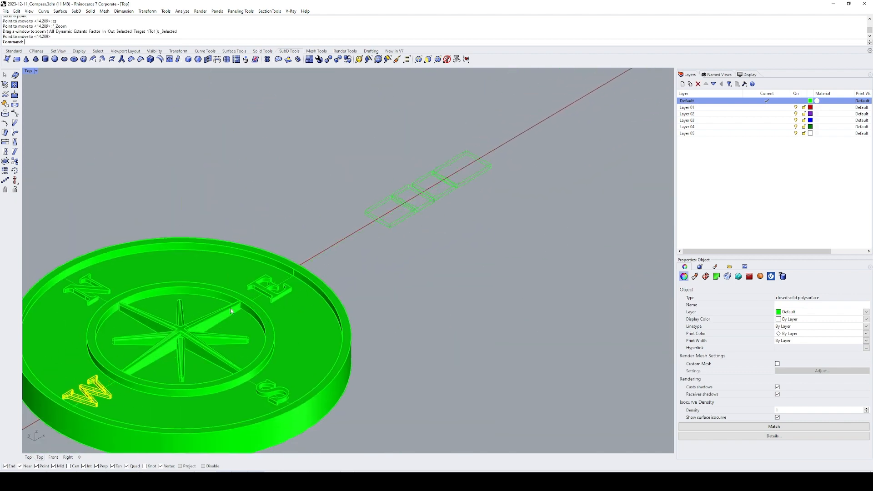
- Delete the four extracted isocurves running through the W, N, E and S letters on the ring floor
scroll(230, 307, down, 2)
shift+right_drag(230, 307, 331, 239)
scroll(302, 148, up, 1)
right_drag(302, 148, 225, 177)
scroll(355, 178, down, 2)
click(351, 169)
scroll(303, 160, down, 2)
shift+right_drag(303, 160, 389, 165)
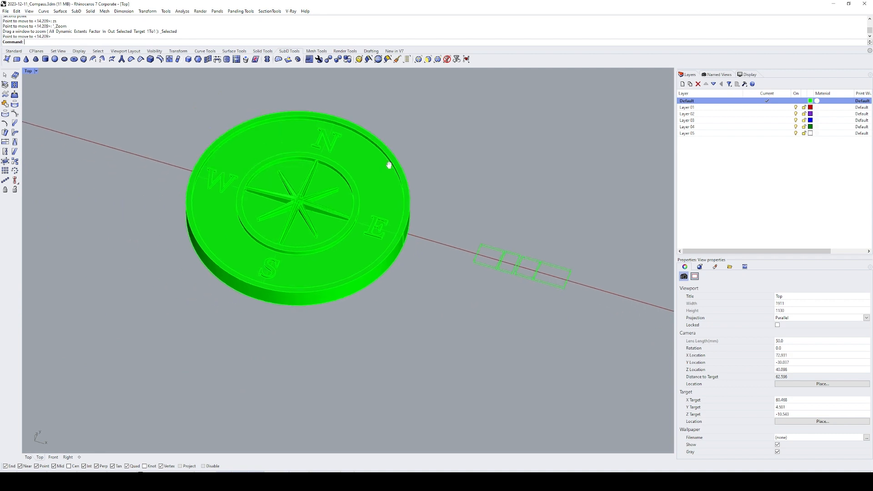
click(210, 178)
text(e)
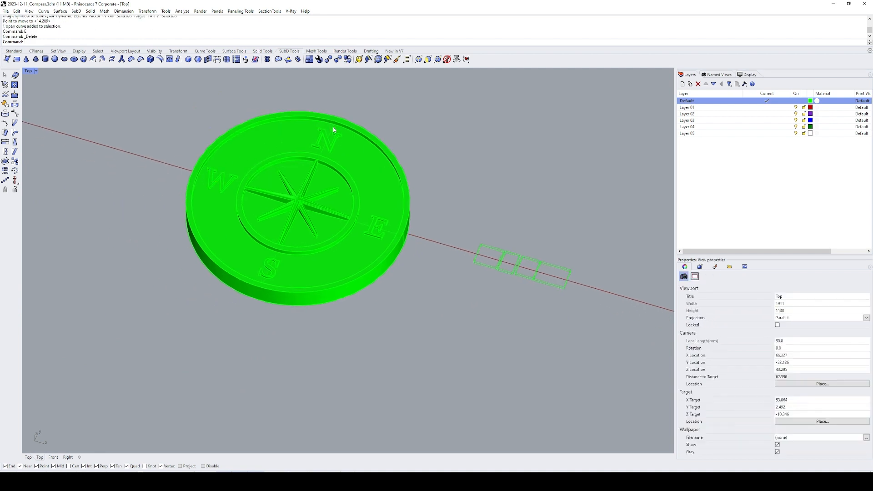
click(333, 127)
text(e)
click(386, 234)
text(e)
click(272, 257)
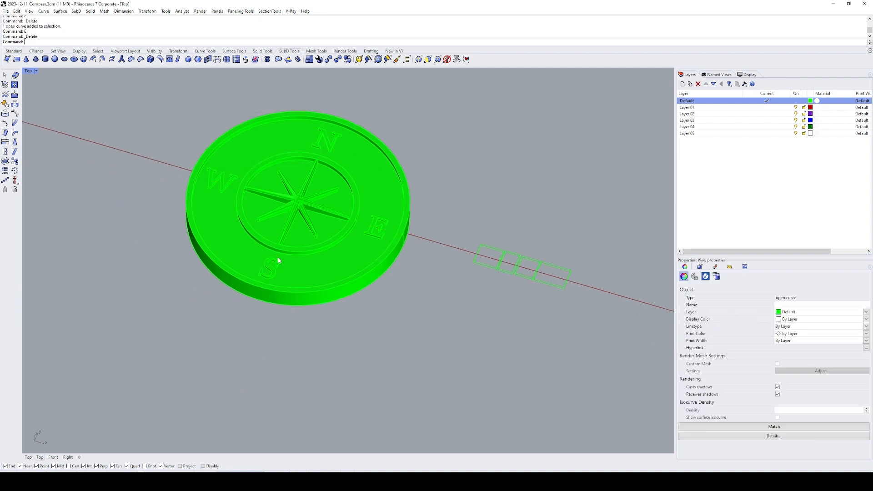
text(e)
- Extract the outer ring floor surface from the medallion polysurface
shift+right_drag(298, 261, 334, 258)
click(285, 188)
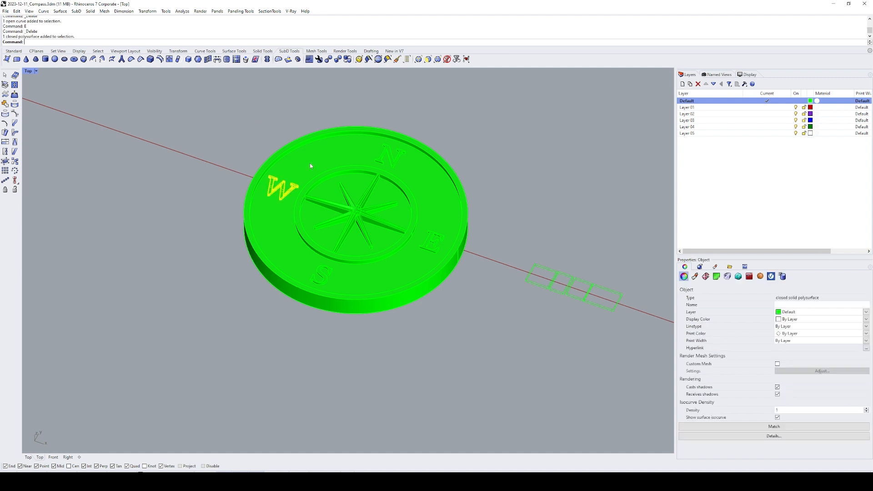
click(310, 163)
key(Escape)
shift+right_drag(274, 157, 265, 176)
text(es)
click(299, 182)
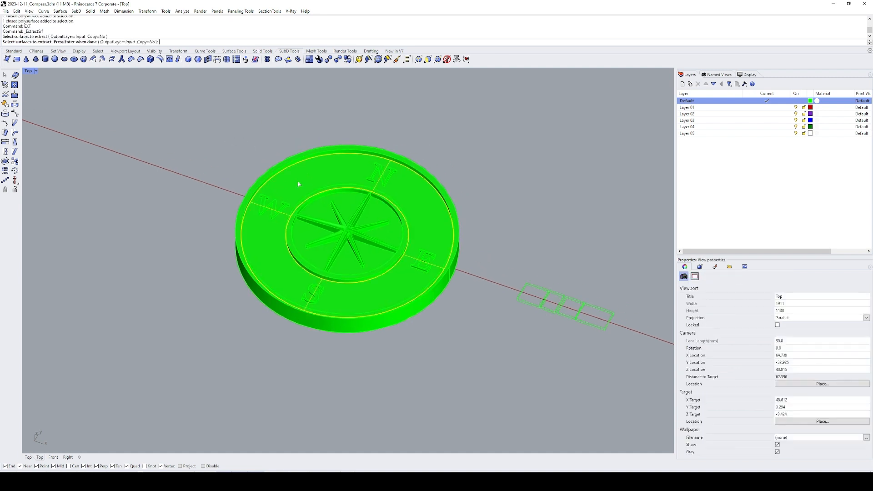
key(space)
- Split the extracted ring floor using the W, N, E and S letter solids as cutting objects
text(s)
click(275, 211)
click(381, 176)
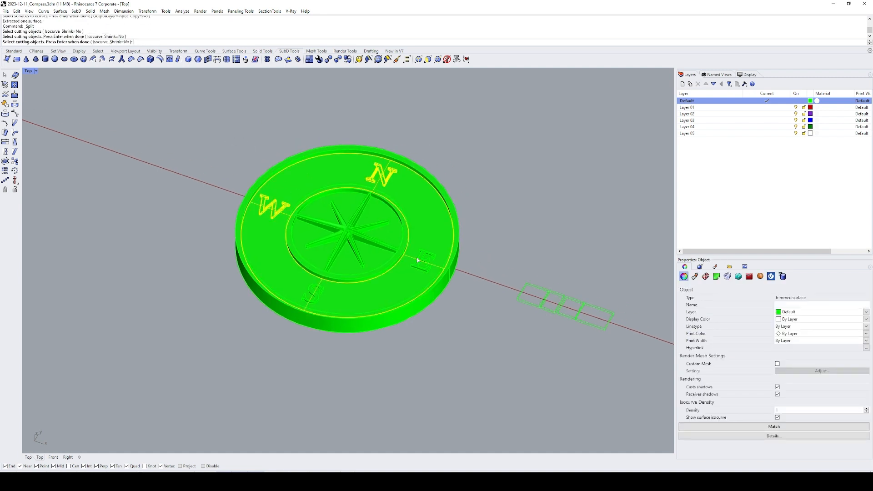
click(423, 260)
click(319, 295)
key(space)
- Try deleting the four letter-shaped pieces split from the ring floor, and undo the deletion
ctrl+click(355, 293)
text(e)
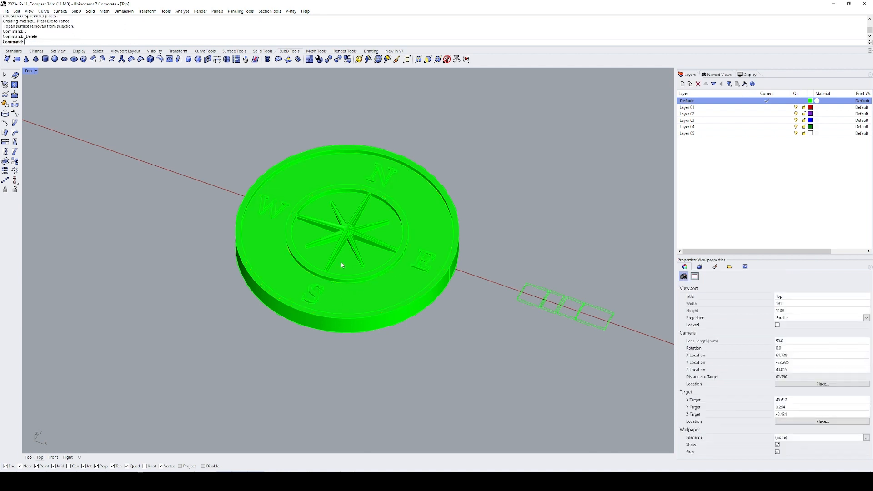
key(ctrl+z)
text(D)
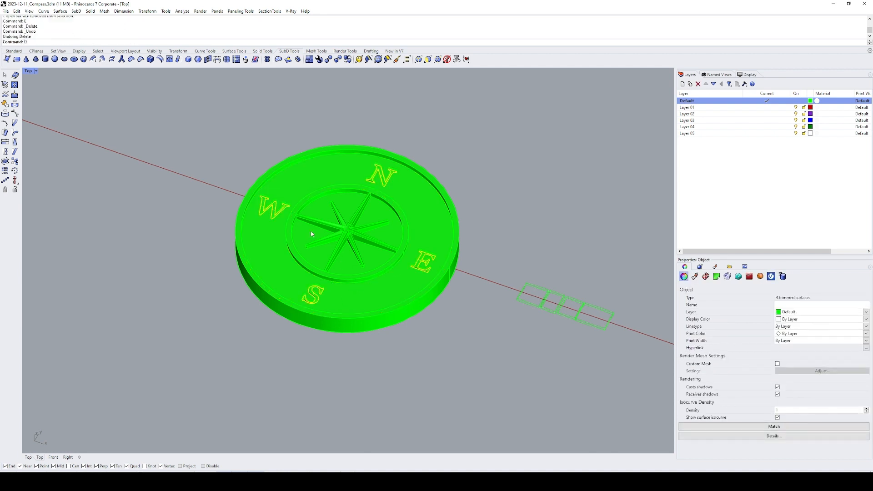
text(E)
key(space)
key(Escape)
- Reselect the five split surfaces with SelLast and duplicate their borders as curves
text(SL)
key(space)
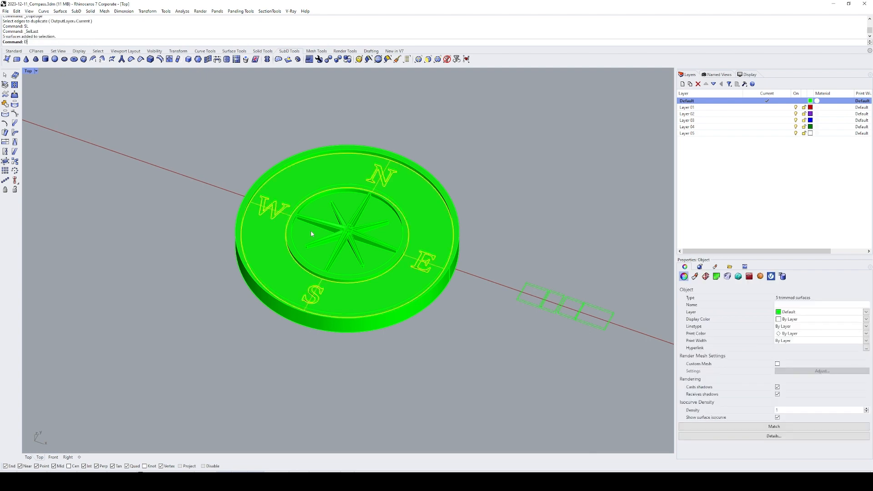
text(DB)
key(space)
scroll(289, 210, up, 5)
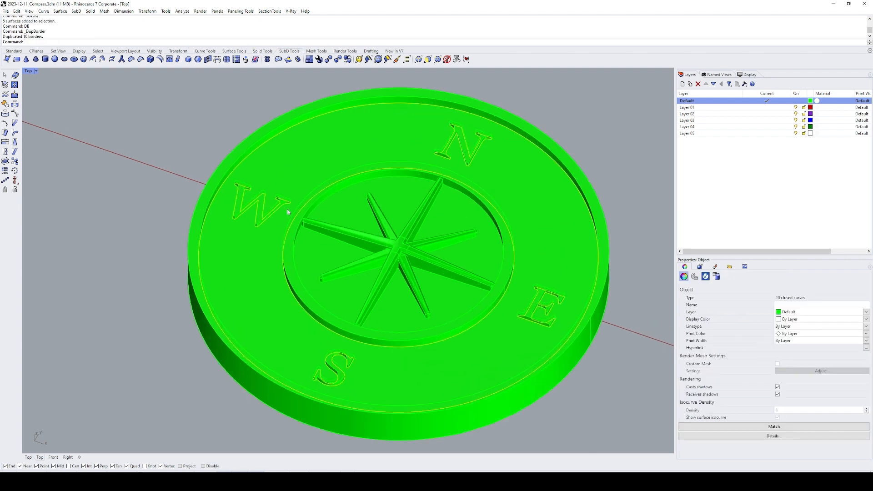
- Try to move the split ring floor surface away from the medallion
text(E)
key(space)
click(275, 211)
right_click(305, 181)
mouse_move(297, 187)
shift+right_down()
mouse_move(317, 178)
mouse_move(299, 176)
shift+right_up()
scroll(292, 188, down, 4)
scroll(289, 190, down, 6)
text(M)
key(space)
click(228, 258)
key(Escape)
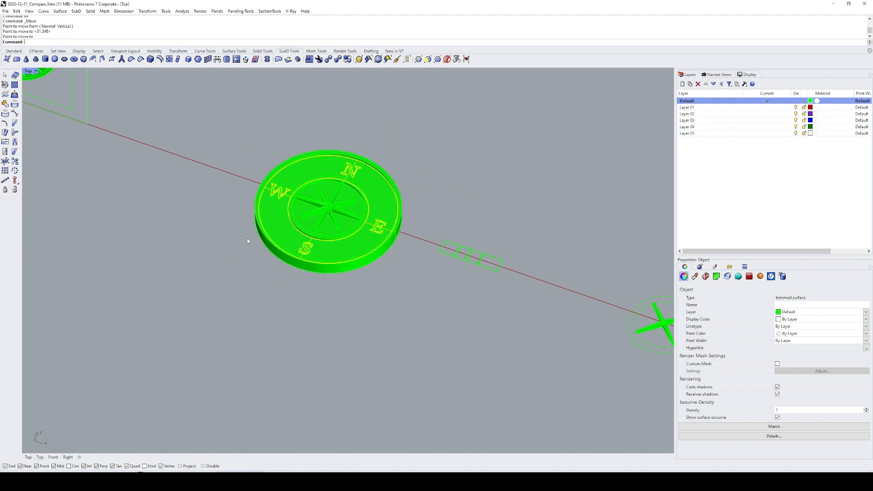
- Move the four letter solids and their matching split floor pieces off the medallion to empty space
key(Escape)
drag(218, 119, 379, 275)
shift+drag(355, 205, 420, 266)
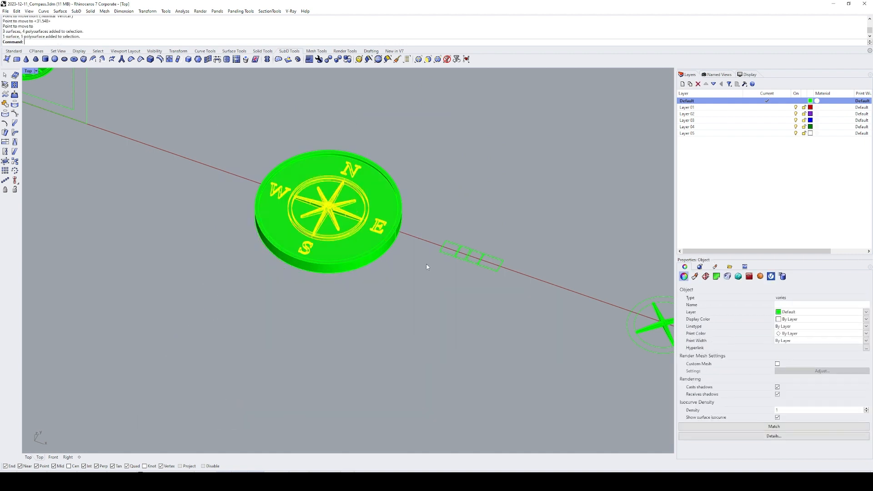
ctrl+click(353, 197)
scroll(354, 191, down, 4)
text(M)
key(space)
click(372, 220)
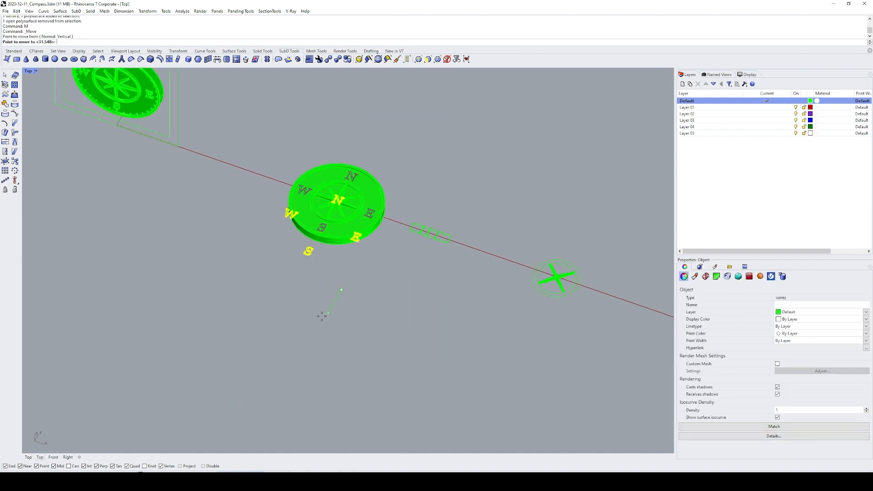
click(309, 326)
- Delete the flat split surfaces lying under the W and S letter solids
text(ZS)
key(space)
click(330, 261)
ctrl+shift+right_drag(329, 260, 268, 225)
click(211, 232)
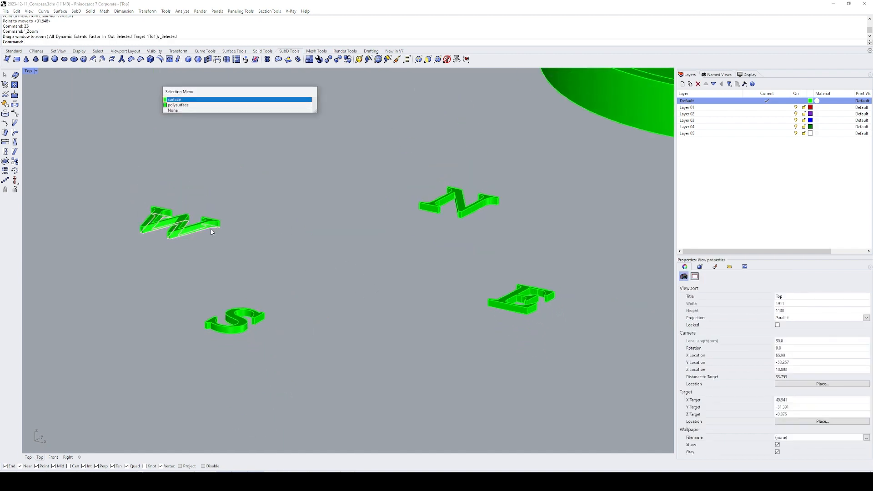
key(space)
text(E)
key(space)
ctrl+shift+right_drag(225, 342, 231, 263)
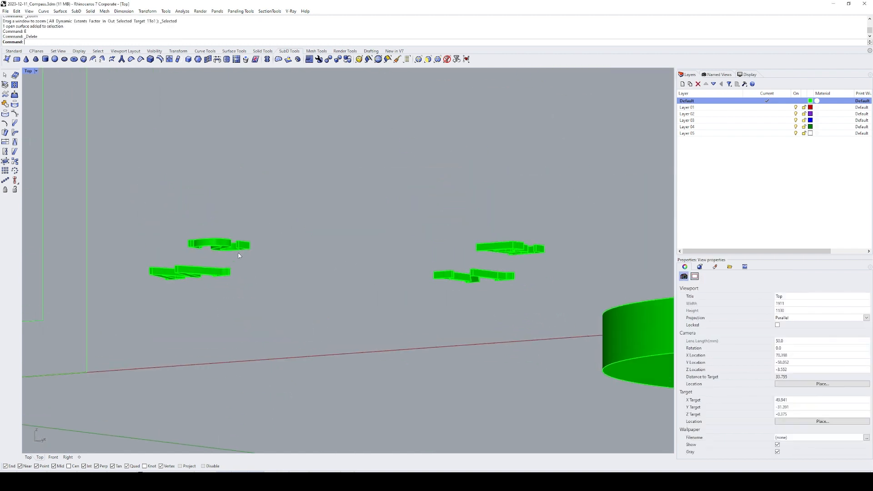
click(239, 250)
click(244, 250)
key(space)
text(E)
key(space)
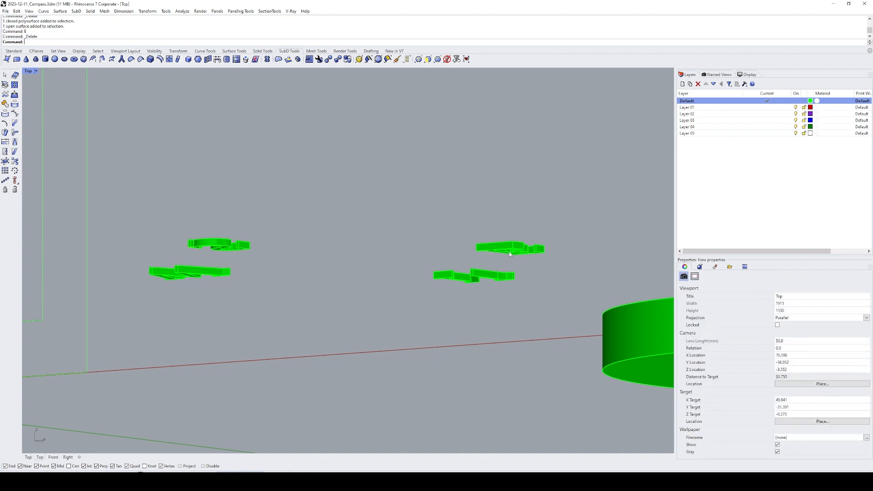
- Delete the flat split surfaces lying under the E and N letter solids
click(509, 253)
text(E)
key(space)
click(500, 280)
text(E)
key(space)
- Try to extract and delete the bottom faces of the S, W, N and E letter solids
scroll(483, 274, down, 4)
right_drag(483, 274, 253, 196)
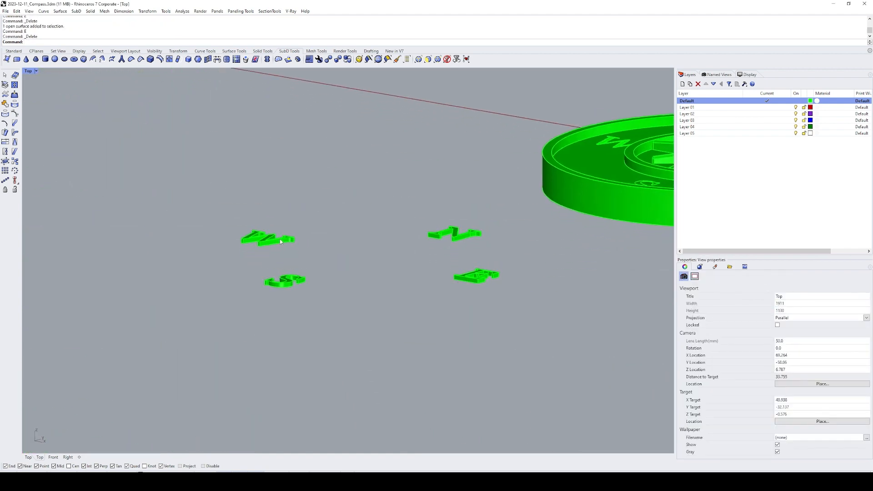
ctrl+shift+right_drag(281, 241, 291, 179)
text(EXT)
key(space)
scroll(290, 180, up, 7)
click(312, 179)
scroll(313, 179, down, 3)
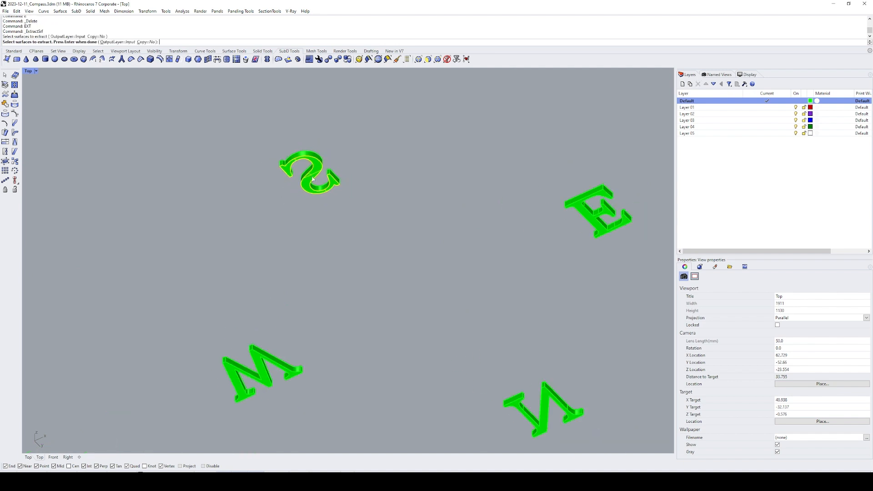
scroll(312, 179, down, 2)
click(274, 340)
click(500, 366)
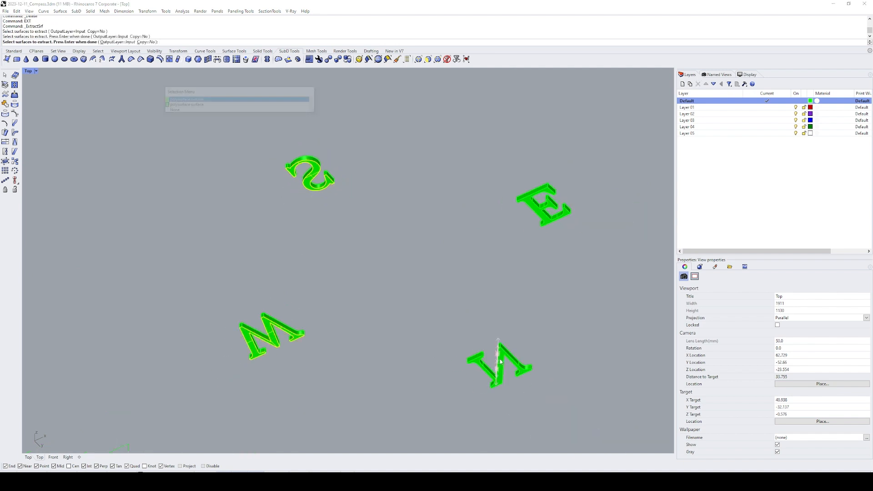
right_click(501, 366)
click(538, 221)
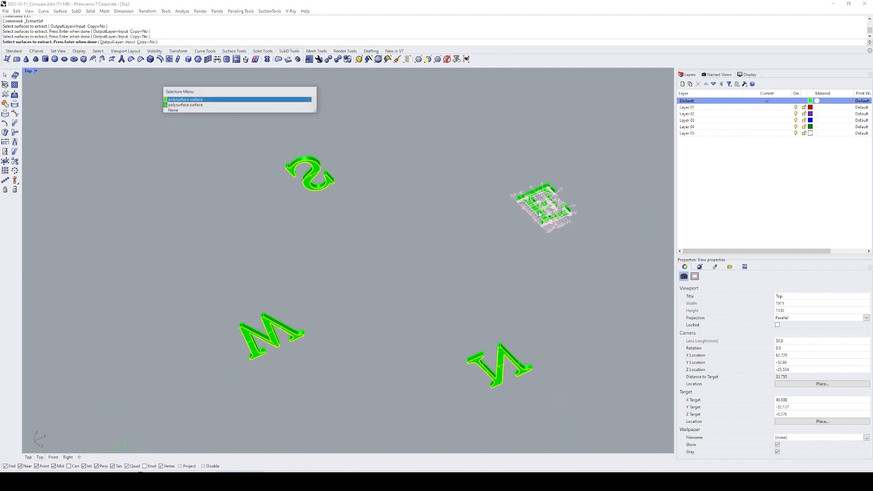
click(539, 214)
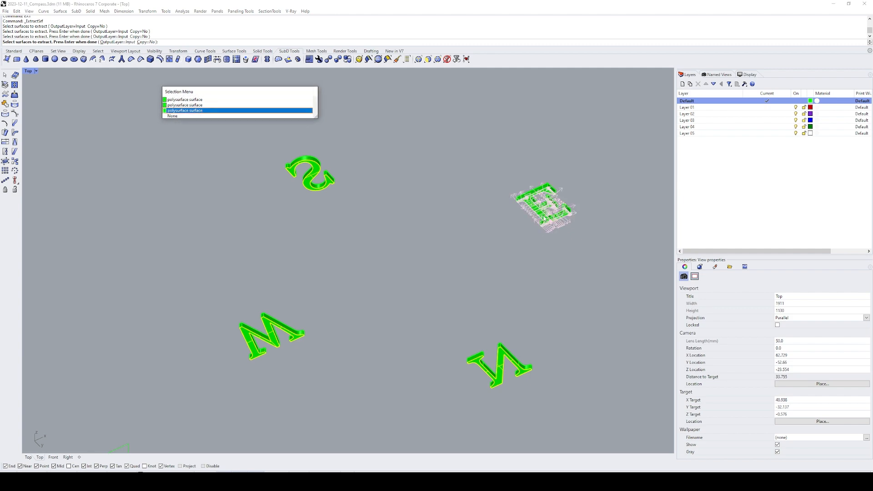
right_click(539, 214)
text(e)
key(Return)
key(Return)
key(Delete)
- Select the four letter solids and explode them into separate surfaces
scroll(511, 219, down, 6)
right_drag(511, 220, 593, 176)
click(527, 228)
click(530, 206)
scroll(530, 204, up, 11)
click(531, 215)
click(562, 206)
scroll(563, 205, down, 13)
drag(596, 172, 421, 316)
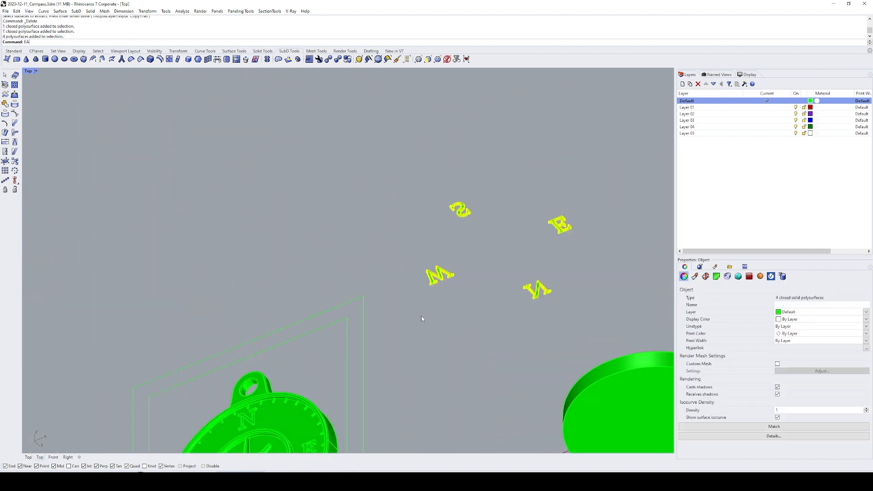
text(EA)
key(Return)
- Delete only the four bottom faces of the exploded letters, keeping their top and side surfaces
right_drag(421, 315, 141, 219)
ctrl+drag(543, 155, 63, 207)
text(E)
key(Return)
- Join the exploded letter surfaces and move the four open letters back into place on the medallion's ring floor
right_drag(236, 213, 195, 263)
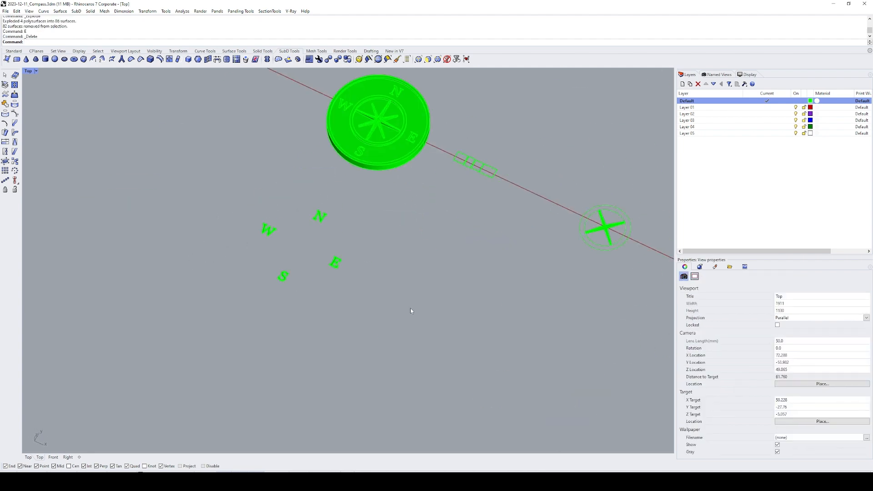
drag(409, 308, 181, 202)
text(M)
key(Return)
click(372, 230)
click(448, 106)
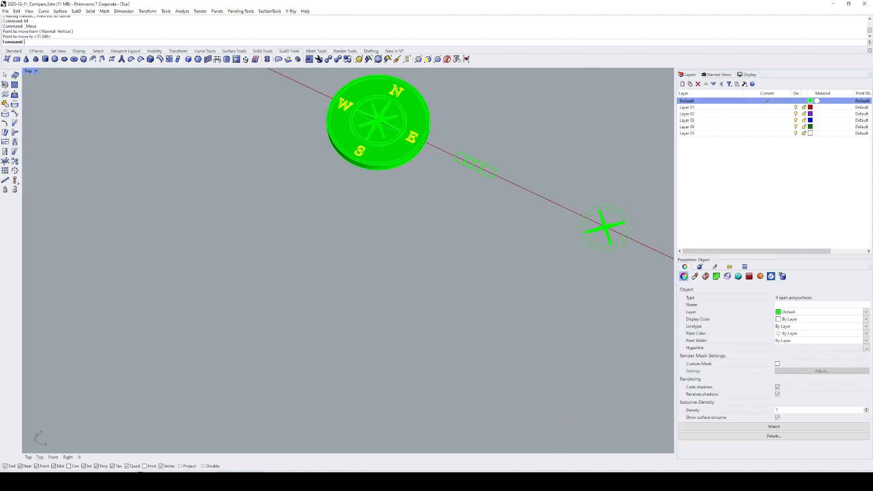
- Join the four open letters with the split ring floor surface
text(ZS)
key(Return)
shift+click(487, 185)
text(J)
key(Return)
scroll(489, 183, down, 4)
- Join the lettered ring floor with the star and disc body into one polysurface
drag(587, 150, 263, 291)
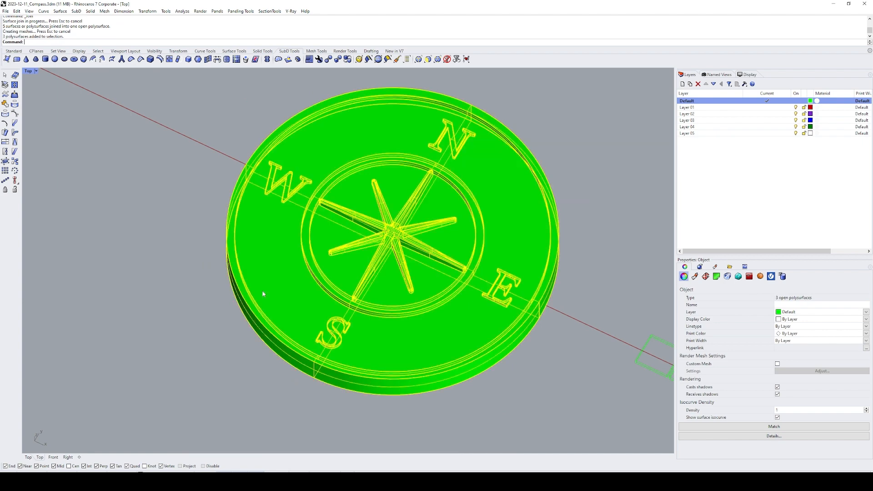
text(J)
key(Return)
click(599, 145)
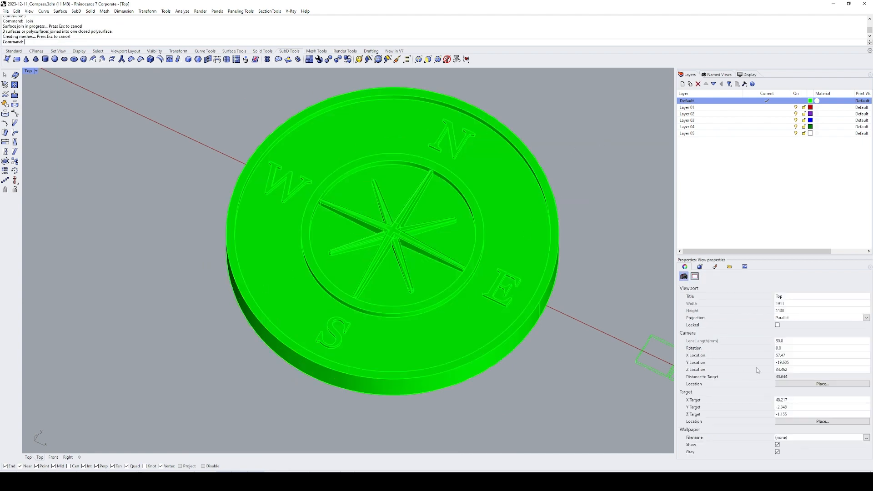
click(533, 269)
click(649, 225)
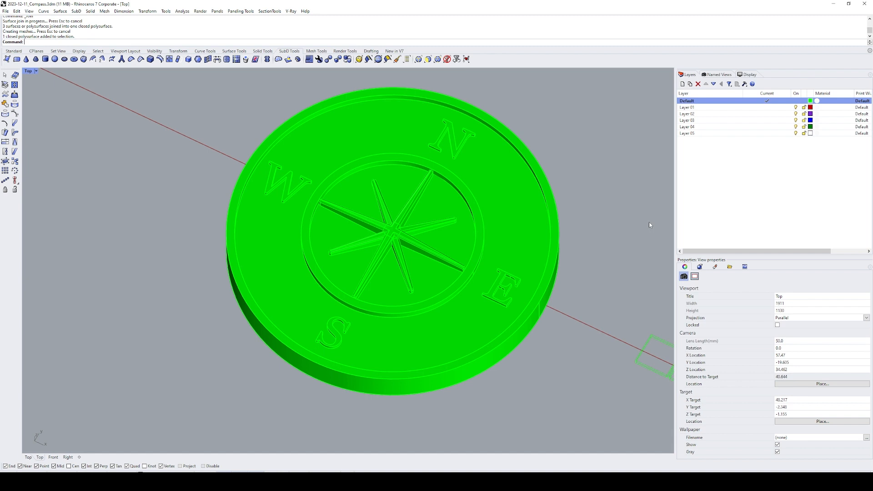
- Delete the leftover letter layout curves beside the medallion
scroll(488, 197, down, 2)
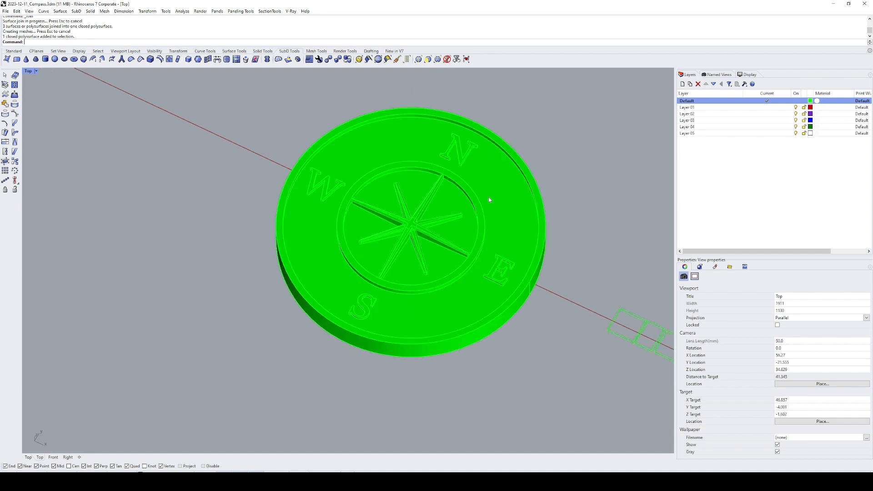
shift+right_drag(488, 197, 449, 228)
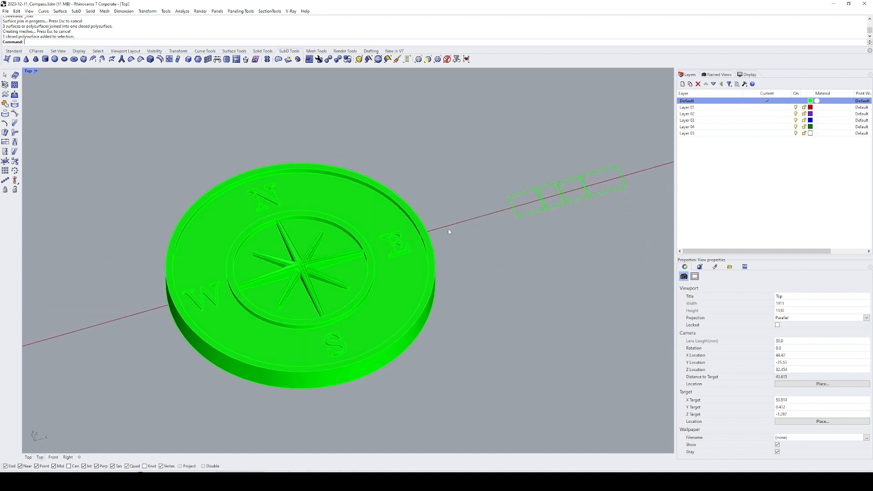
drag(640, 216, 489, 190)
text(e)
key(Return)
- Draw a 0.125 by 0.5 rectangle beside the medallion's E side
shift+right_drag(451, 215, 484, 212)
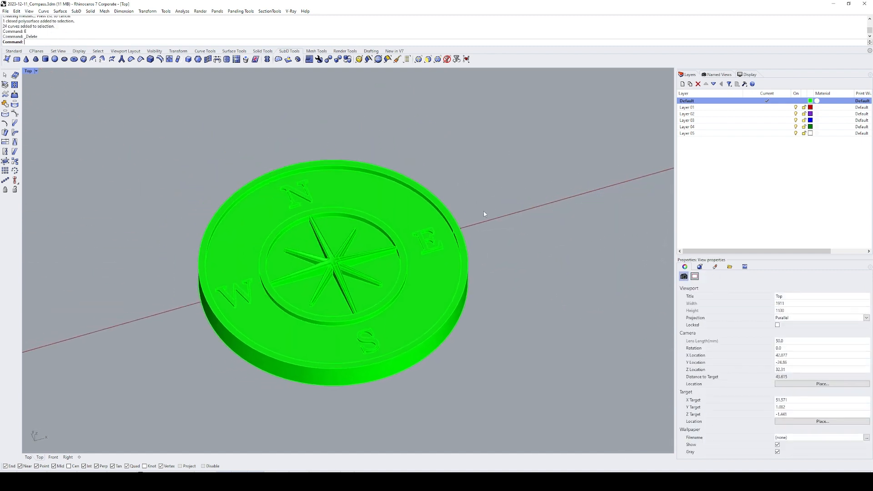
shift+right_drag(444, 243, 435, 240)
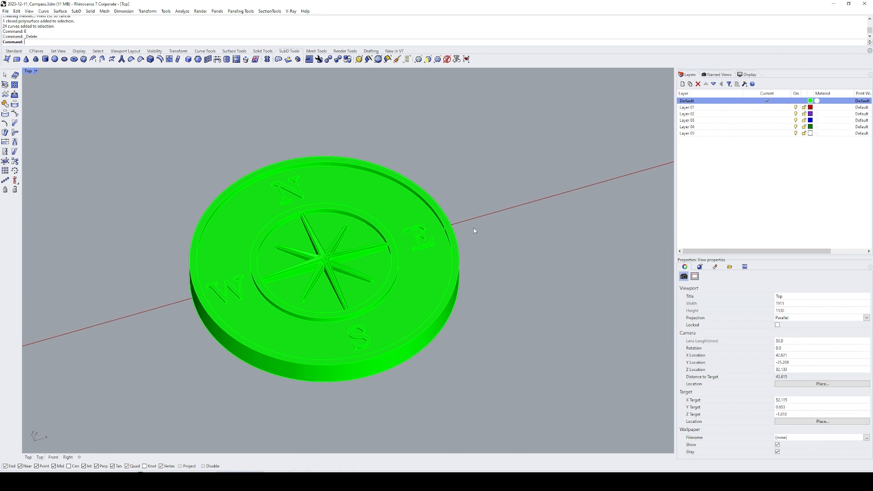
text(re)
key(Return)
click(488, 232)
text(.12)
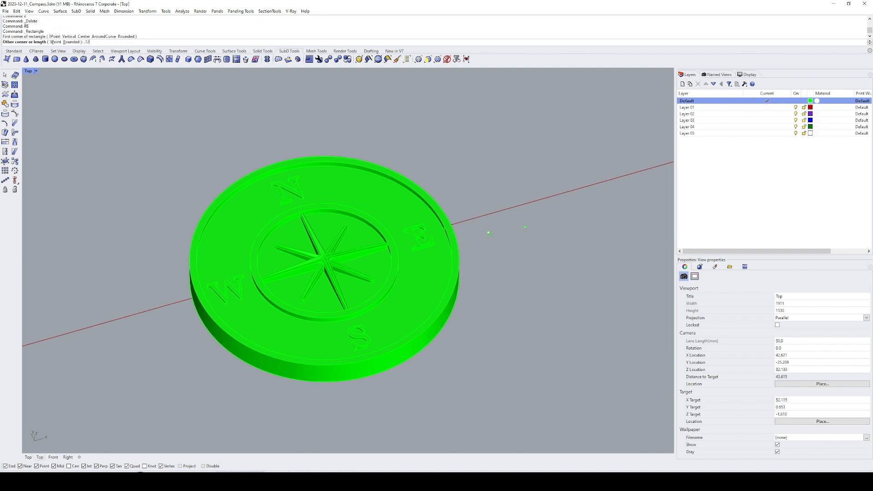
text(5)
key(Return)
text(.5)
key(Return)
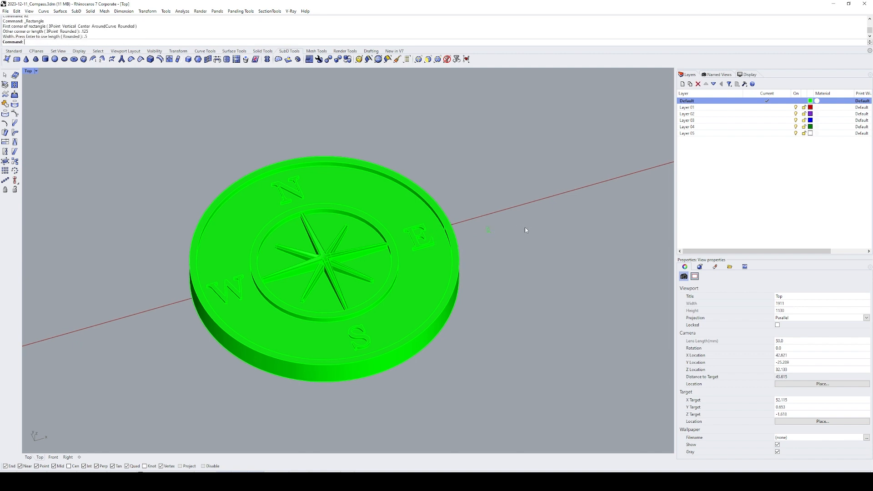
- Rotate a copy of the small rectangle by 90 degrees and delete the original
drag(531, 247, 469, 192)
text(r)
key(Return)
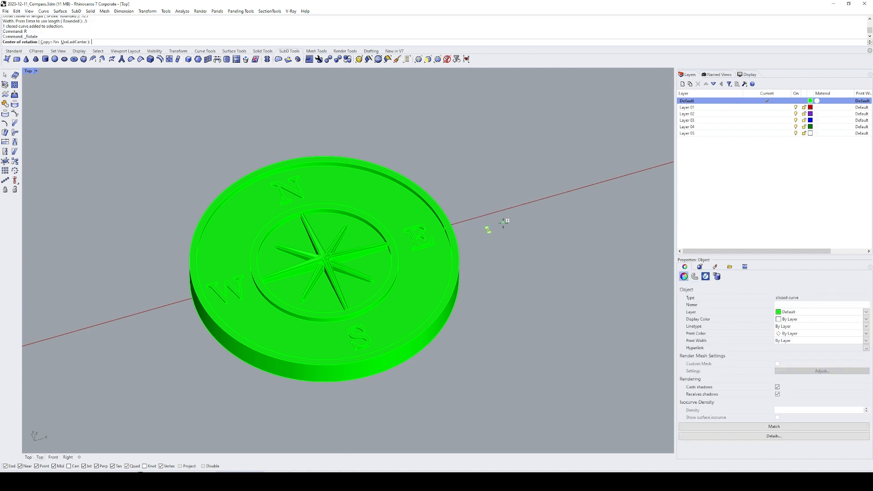
click(503, 223)
click(527, 217)
click(518, 258)
key(Return)
key(Delete)
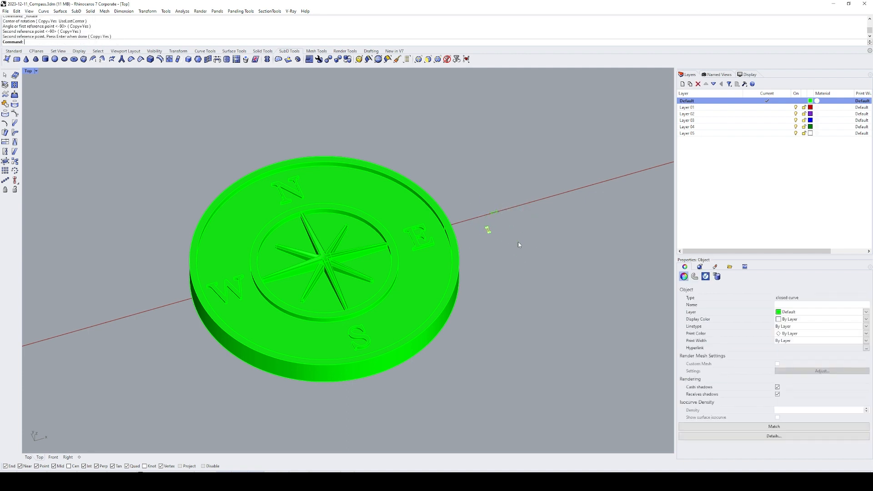
click(495, 211)
text(ec)
key(Return)
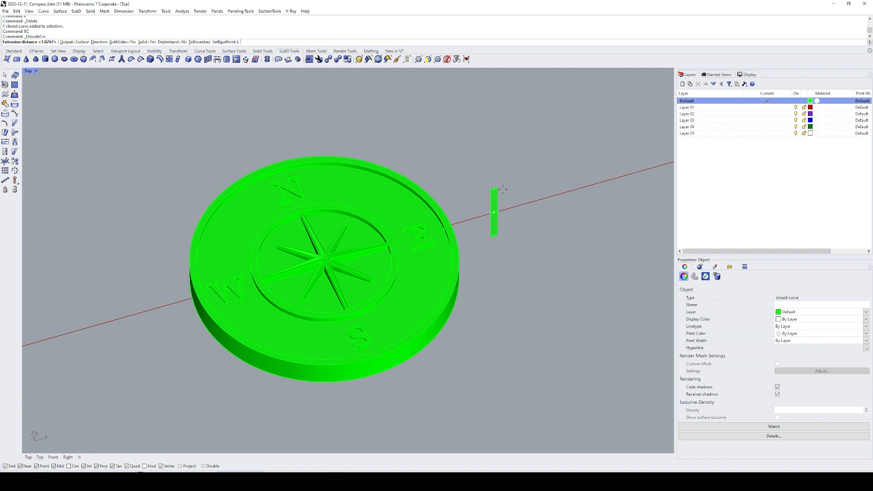
text(b)
key(Return)
key(Escape)
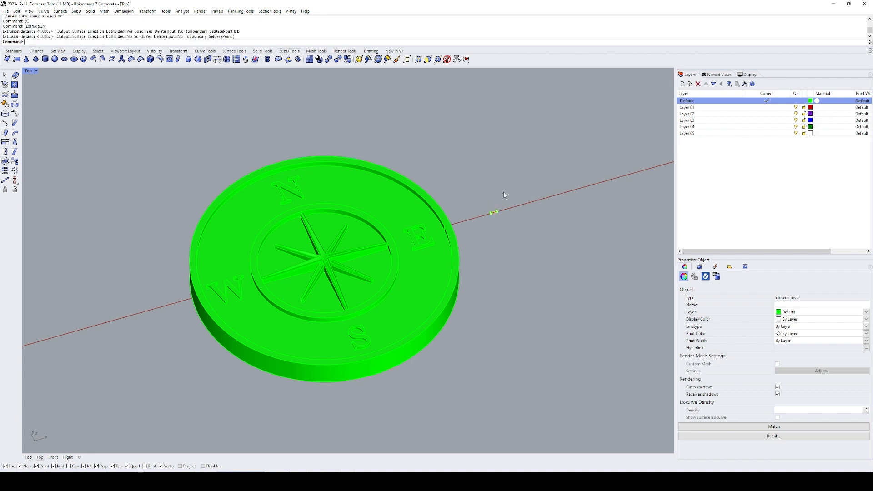
- Lower the rotated rectangle to the height of the medallion's ring floor with SetPt
text(se)
key(Return)
scroll(439, 240, up, 6)
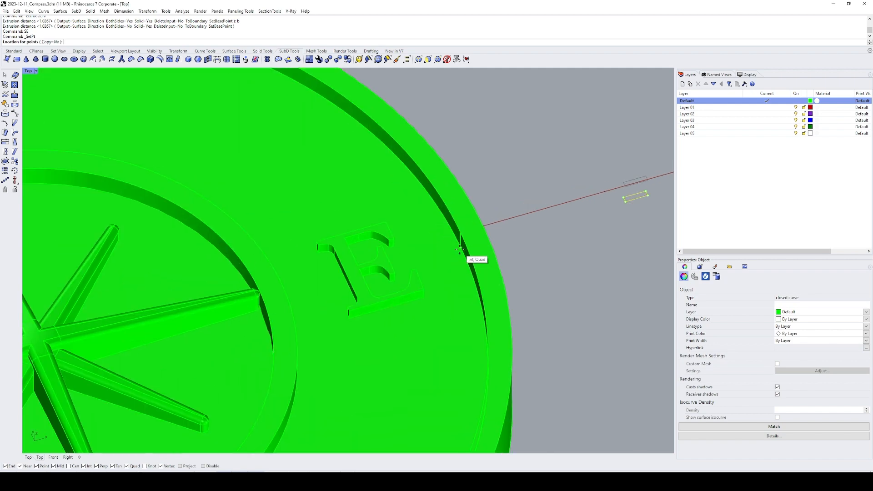
key(Escape)
- Extrude the rectangle as a one-sided solid up to the top of the E letter, and delete the source curve
scroll(460, 257, down, 5)
text(ec)
key(Return)
right_drag(417, 261, 433, 217)
scroll(433, 217, up, 2)
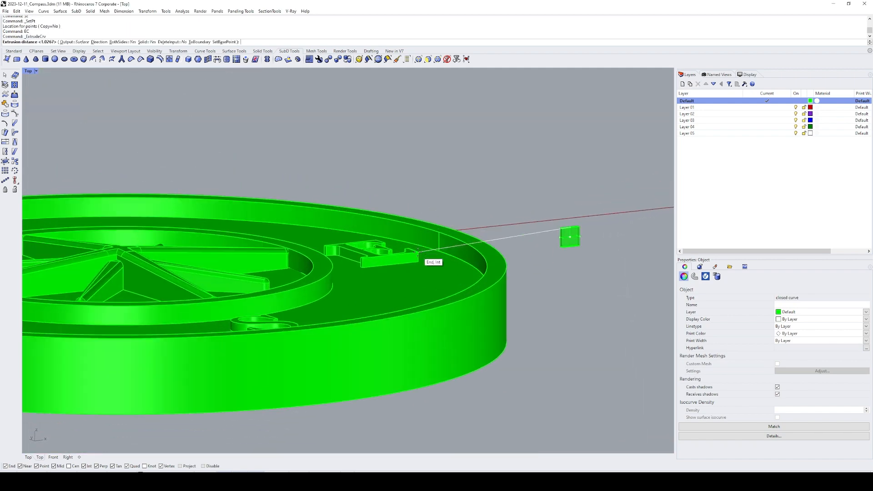
text(b)
key(Return)
click(418, 251)
right_drag(500, 220, 503, 231)
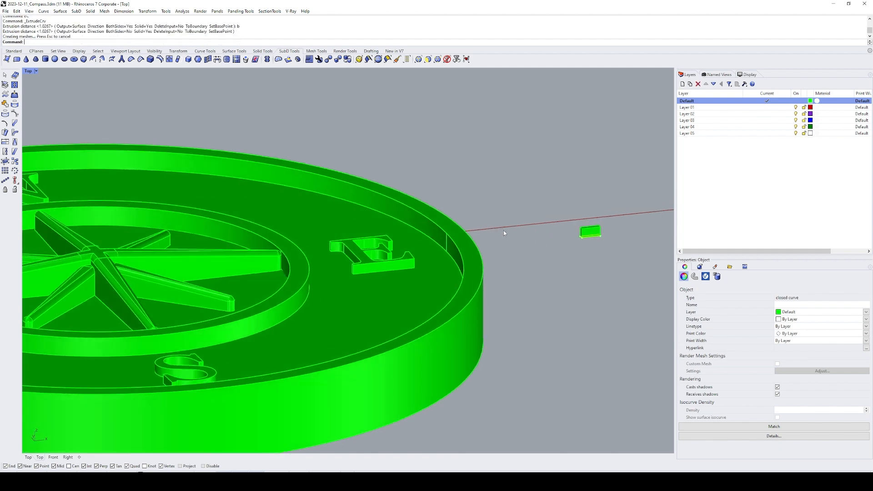
text(e)
key(Return)
- Move the small block by its lower outer edge onto the ring floor, against the rim's inner wall beside the E
drag(629, 207, 576, 252)
shift+right_drag(575, 252, 560, 210)
text(m)
key(Return)
scroll(571, 356, up, 5)
click(523, 336)
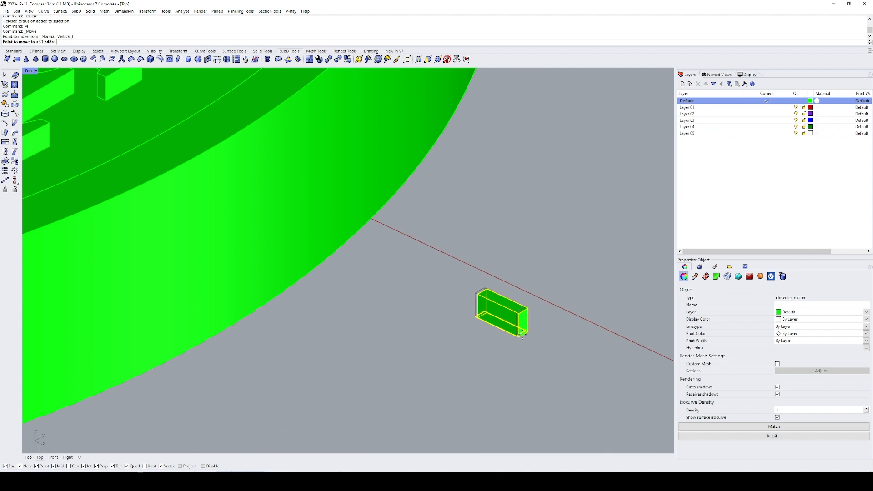
right_drag(425, 274, 552, 265)
click(533, 149)
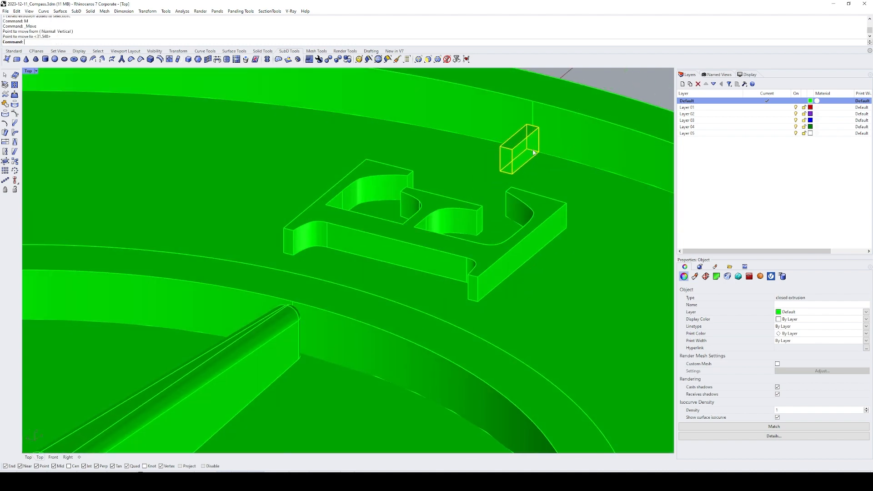
- Compare the small block at the rim with the tick marks on the finished upright compass
scroll(534, 152, down, 9)
shift+right_drag(534, 164, 492, 190)
click(537, 192)
scroll(511, 199, up, 10)
click(519, 196)
scroll(488, 187, down, 20)
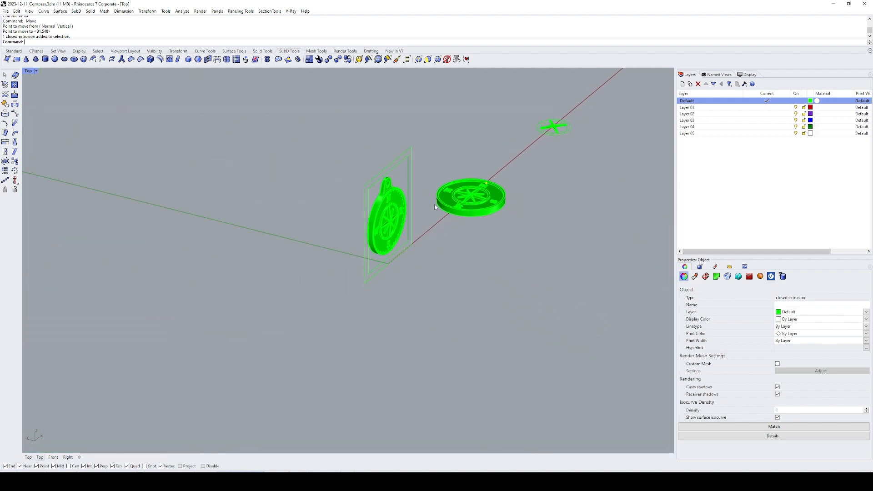
scroll(399, 205, up, 14)
scroll(400, 206, up, 3)
shift+right_drag(466, 377, 450, 274)
scroll(450, 275, down, 14)
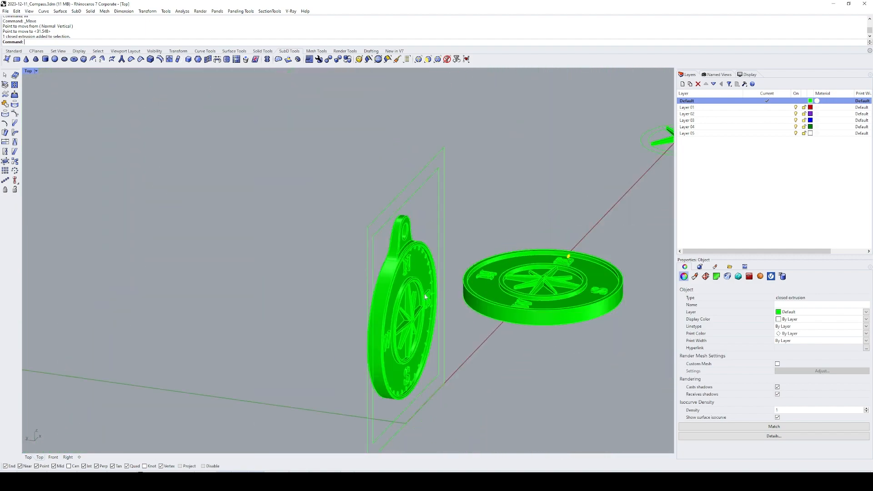
shift+right_drag(555, 246, 455, 268)
- Scale the small block beside the E in height only, down to its midpoint, keeping its base on the ring floor
text(ZS)
key(Return)
text(SC)
key(Return)
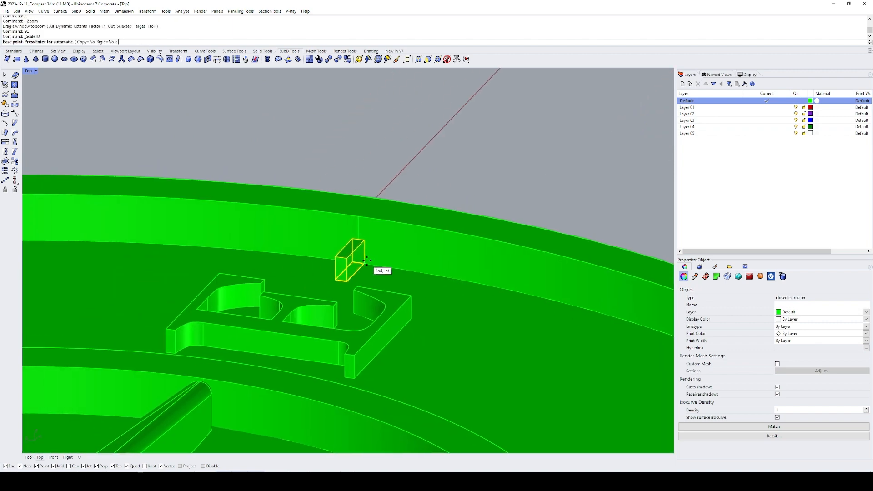
click(364, 241)
click(364, 263)
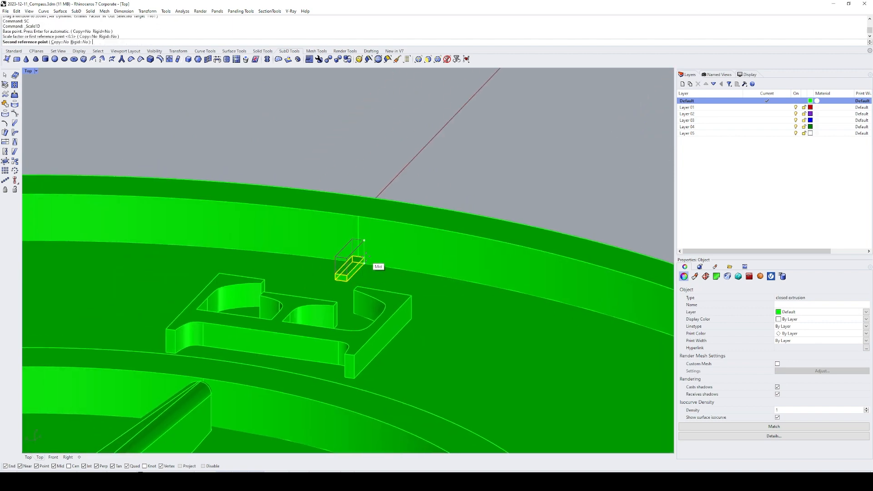
click(367, 255)
shift+right_drag(366, 256, 397, 250)
scroll(409, 238, down, 6)
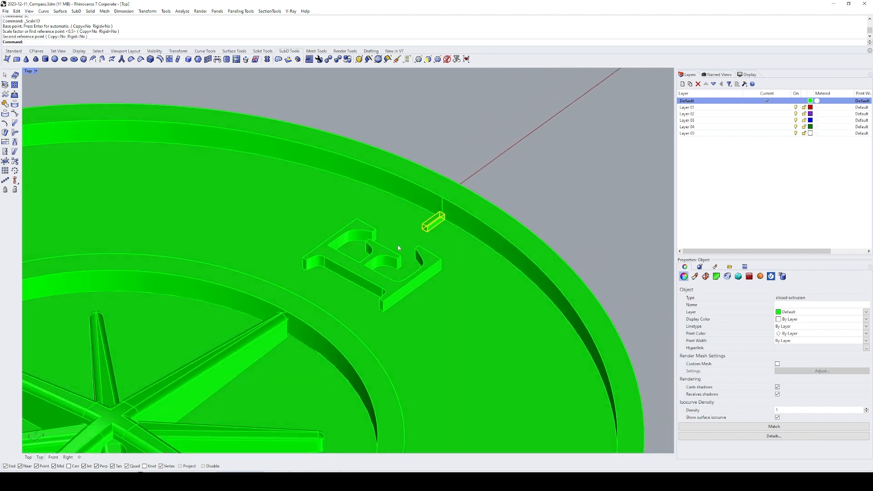
- Duplicate the ring floor's outer edge where it meets the rim's inner wall as a curve
key(Escape)
text(DE)
key(Return)
click(412, 204)
key(Return)
- Array the small block along the duplicated edge curve with 36 items and Freeform orientation
click(432, 222)
text(AC)
key(Return)
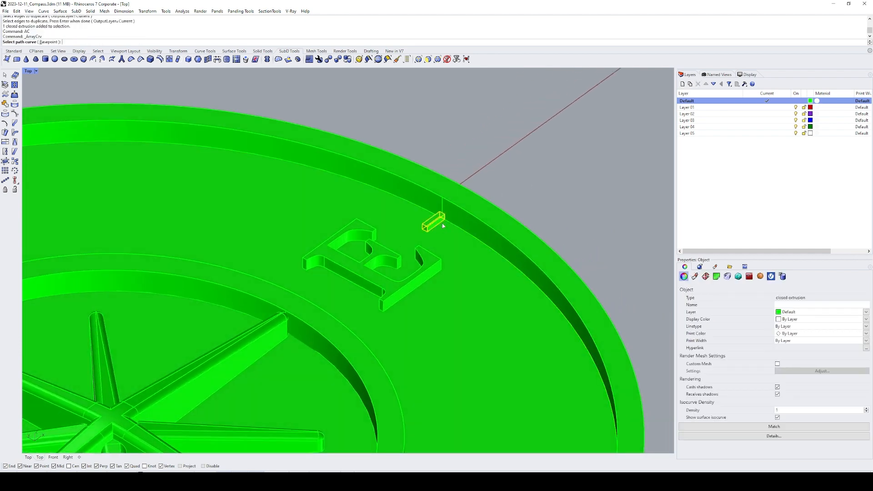
click(454, 225)
click(455, 226)
scroll(454, 226, down, 6)
shift+right_drag(455, 226, 459, 210)
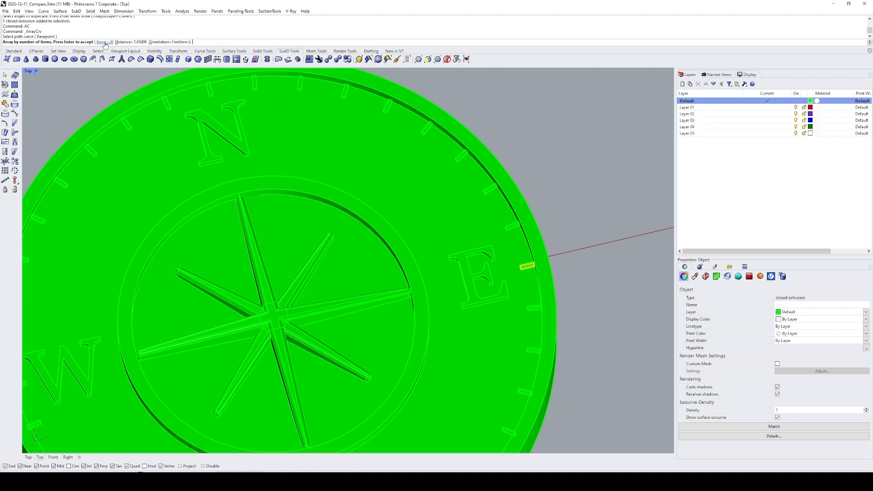
scroll(268, 123, down, 2)
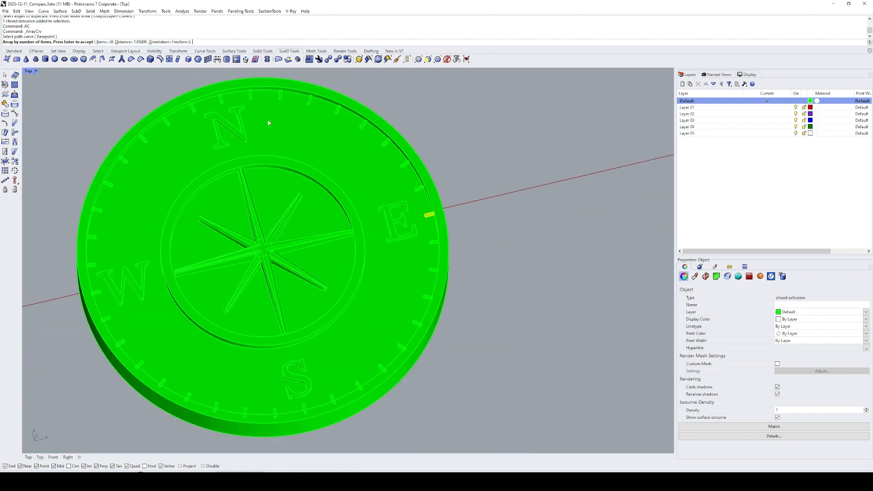
right_drag(242, 100, 241, 95)
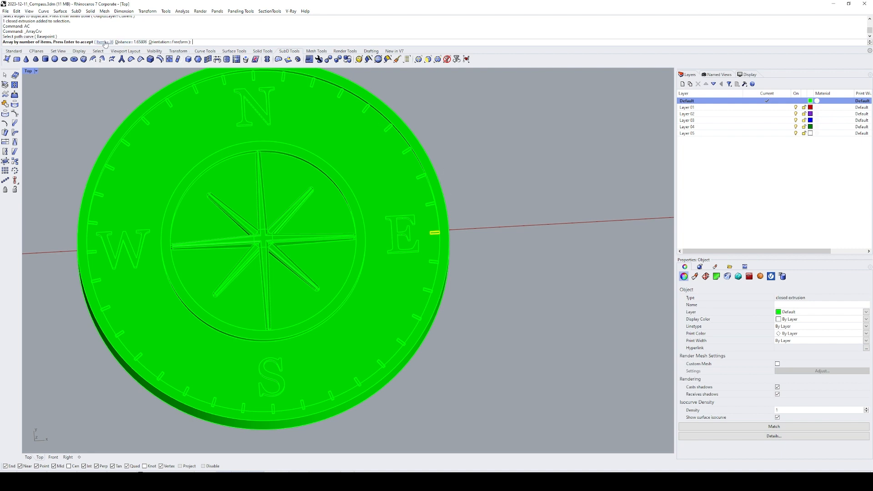
click(105, 42)
key(Return)
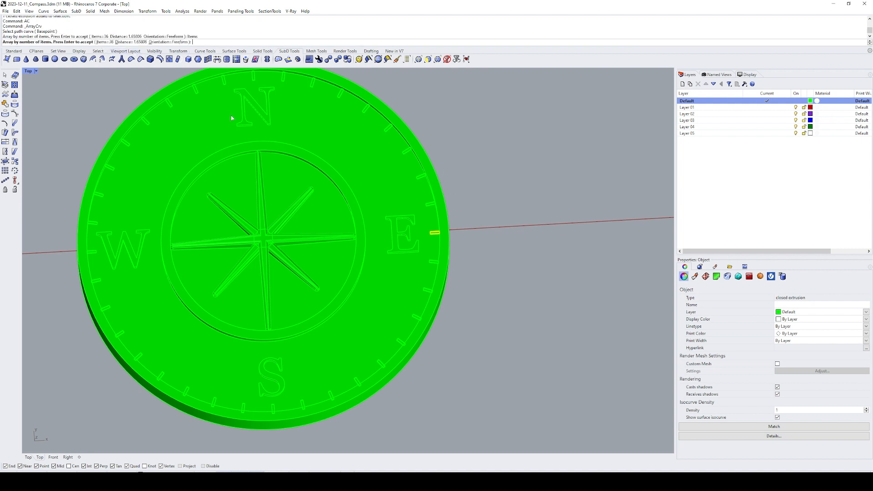
shift+right_drag(330, 136, 294, 141)
key(Return)
shift+right_drag(411, 145, 497, 160)
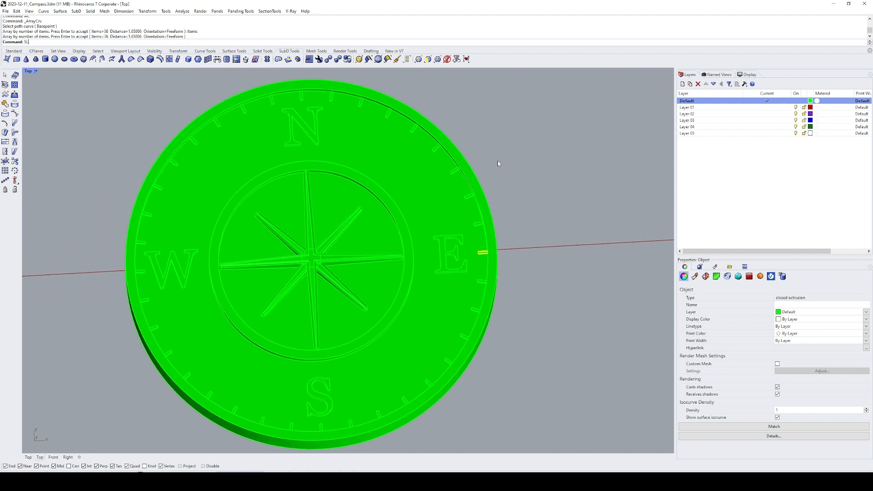
- Select all the arrayed tick marks together with the original block and group them
text(SL)
key(Return)
shift+click(482, 253)
key(ctrl+g)
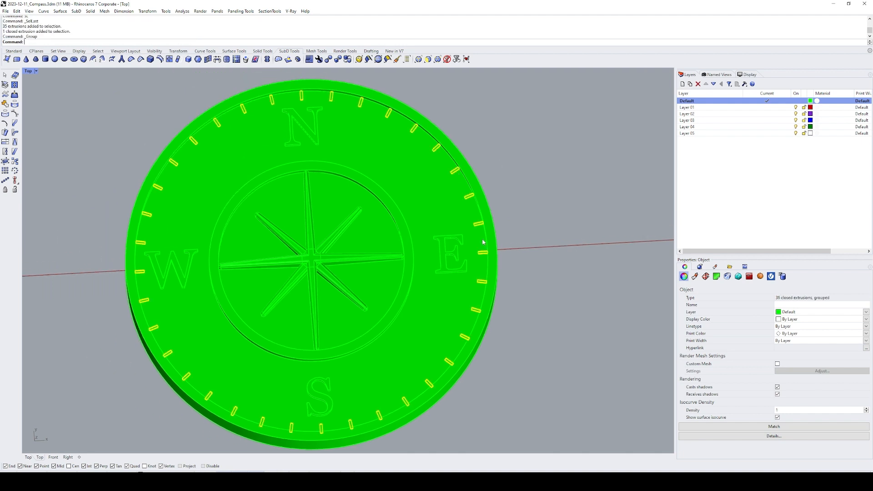
- Move the grouped tick marks straight off the medallion by 50 into empty space
scroll(423, 221, down, 8)
shift+right_drag(462, 237, 372, 187)
scroll(375, 196, down, 6)
text(m)
key(Return)
click(413, 239)
key(Return)
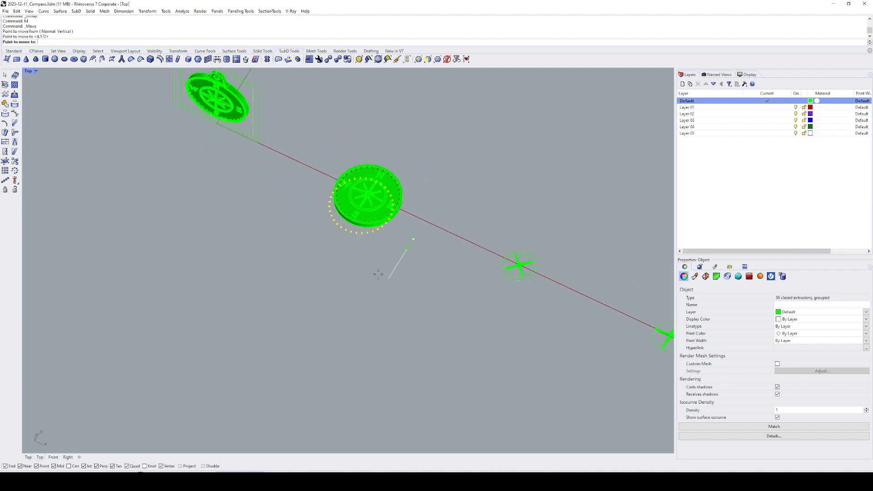
text(50)
key(Return)
text(zs)
key(Return)
key(Escape)
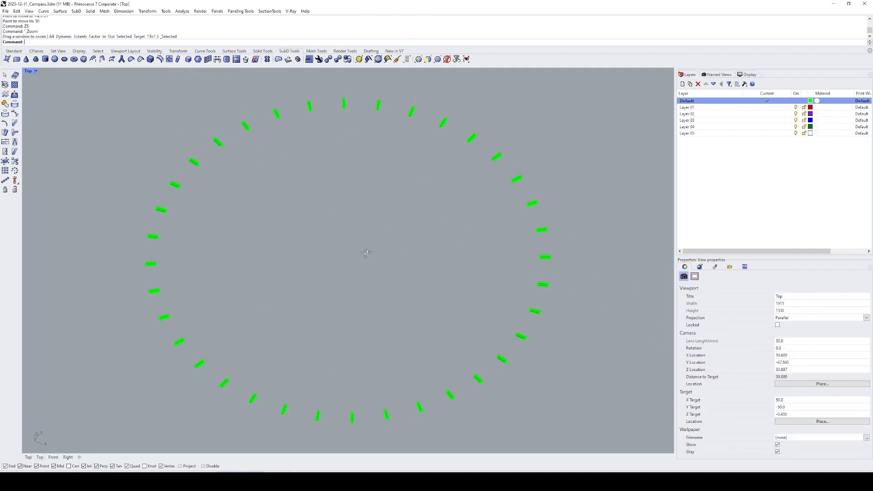
- Explode the tick marks into separate surfaces and ungroup them
right_drag(365, 253, 368, 201)
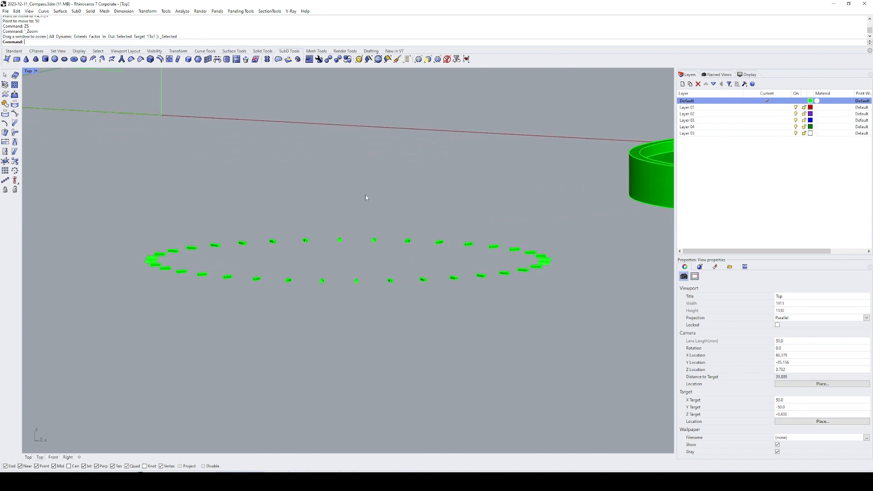
right_drag(366, 195, 359, 237)
click(372, 194)
text(ea)
key(Return)
key(ctrl+shift+g)
- In the top view, lasso-select the outer end faces of all the tick marks and delete them
text(TOp)
key(Return)
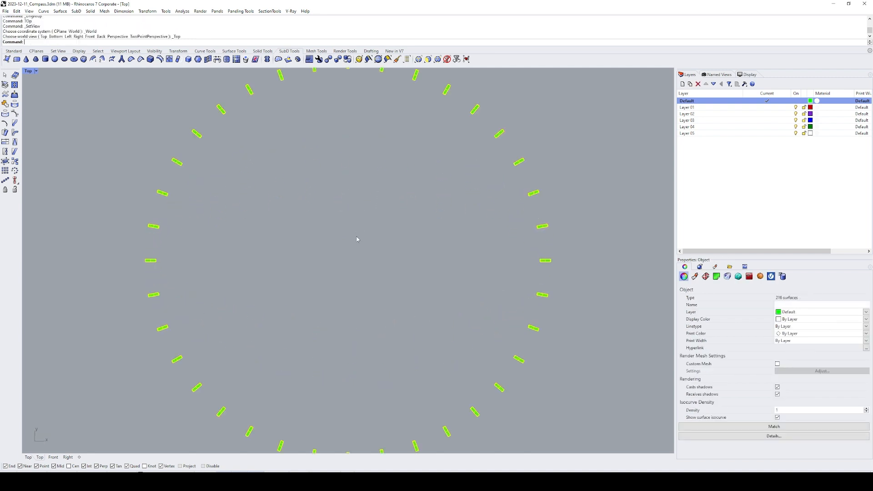
click(337, 228)
text(LA)
key(Return)
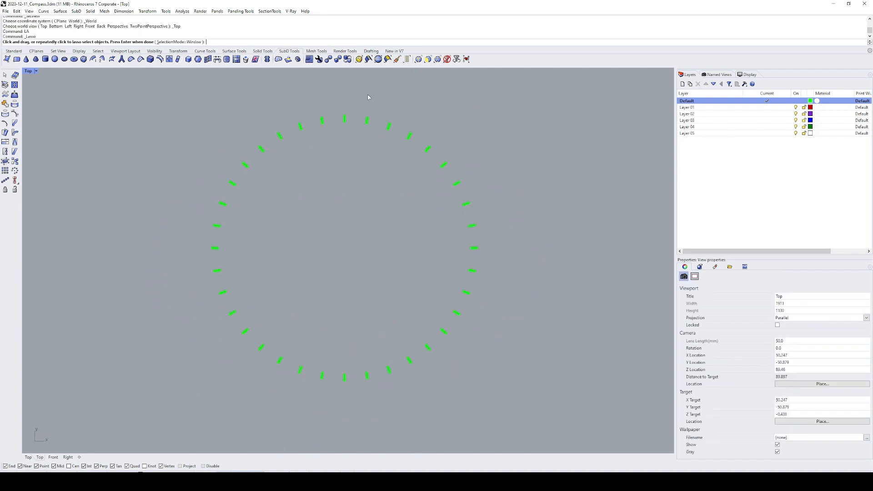
mouse_move(369, 97)
mouse_down()
mouse_move(125, 267)
mouse_move(503, 406)
mouse_move(440, 92)
mouse_up()
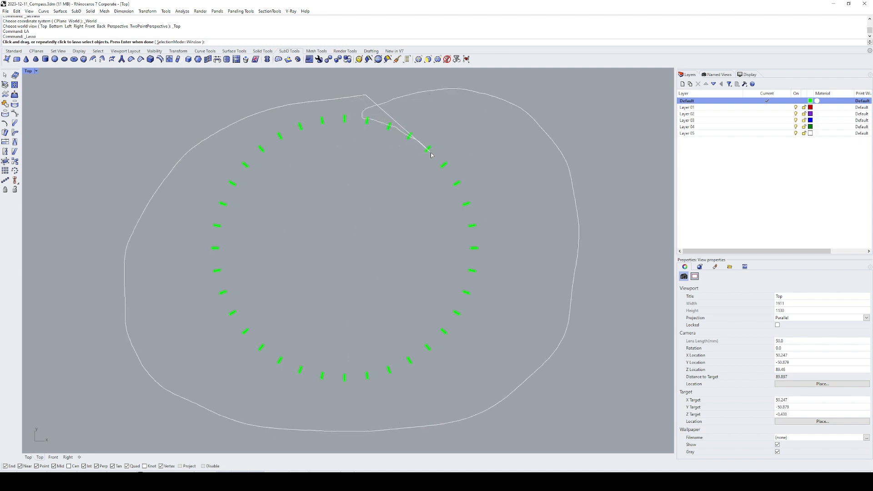
mouse_move(460, 193)
mouse_down()
mouse_move(475, 251)
mouse_move(459, 317)
mouse_move(409, 364)
mouse_move(380, 377)
mouse_move(325, 379)
mouse_move(263, 357)
mouse_move(223, 293)
mouse_move(215, 240)
mouse_move(244, 169)
mouse_up()
drag(351, 121, 361, 117)
key(Return)
right_drag(428, 144, 389, 144)
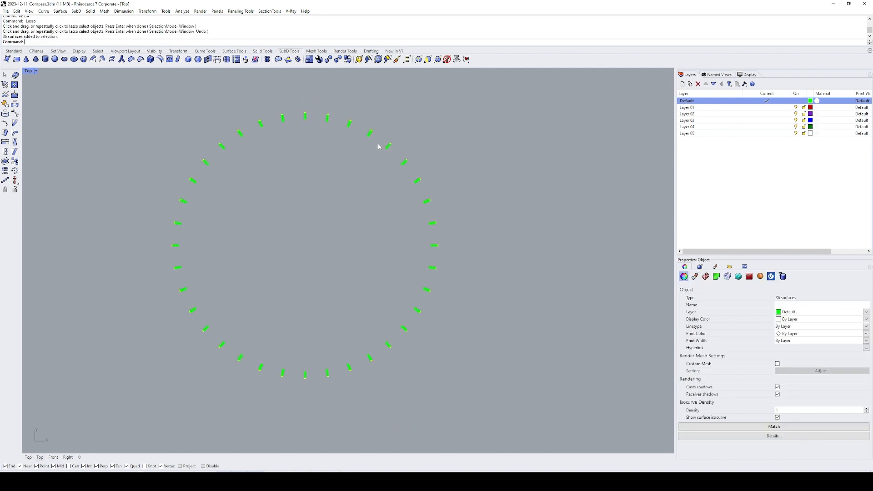
scroll(403, 239, down, 4)
text(e)
key(Return)
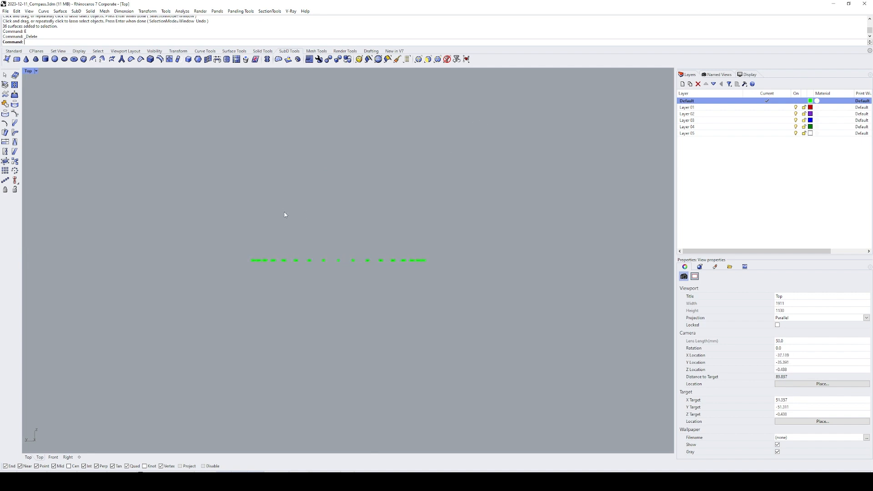
- Select the bottom faces of all the tick marks from the side and delete them
drag(223, 278, 585, 287)
drag(178, 274, 617, 278)
text(e)
key(space)
right_drag(432, 219, 349, 250)
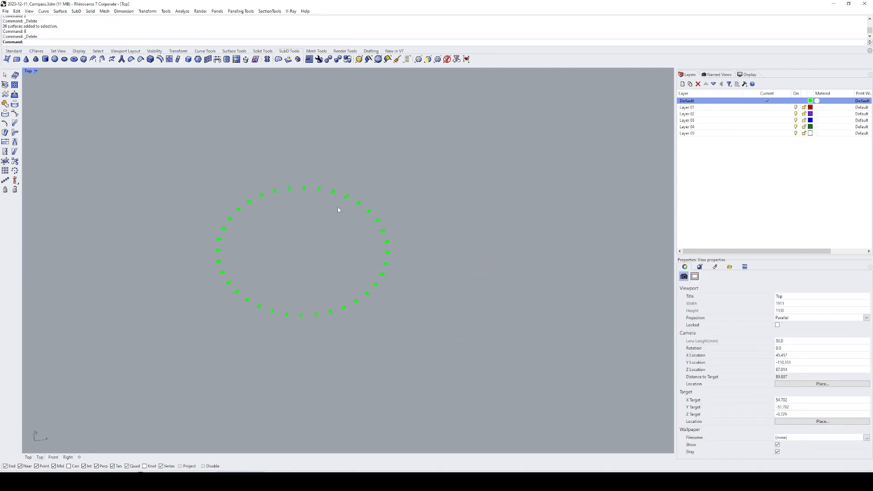
- Join the remaining tick-mark surfaces into open polysurfaces
drag(472, 181, 210, 328)
text(j)
key(space)
right_drag(327, 263, 326, 244)
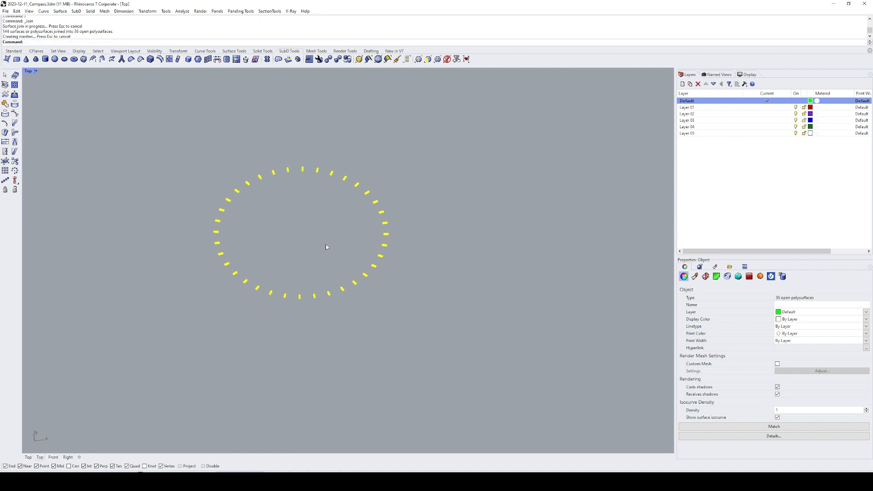
- Duplicate the open borders of the tick marks and move the resulting curves by 50 back onto the medallion
text(db)
key(space)
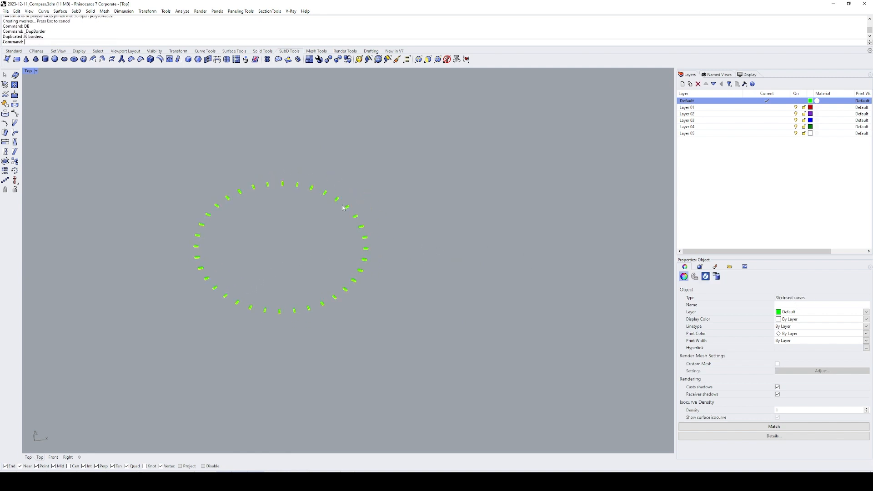
scroll(346, 251, down, 2)
text(m)
key(space)
key(Escape)
text(zs)
key(space)
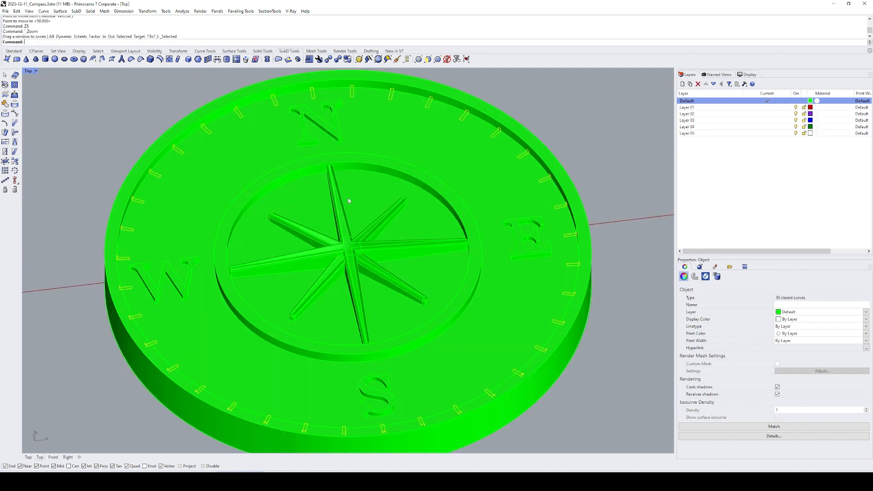
- Extract the ring floor and the rim's inner wall from the medallion polysurface
text(ext)
key(space)
click(367, 136)
click(332, 107)
scroll(332, 107, up, 8)
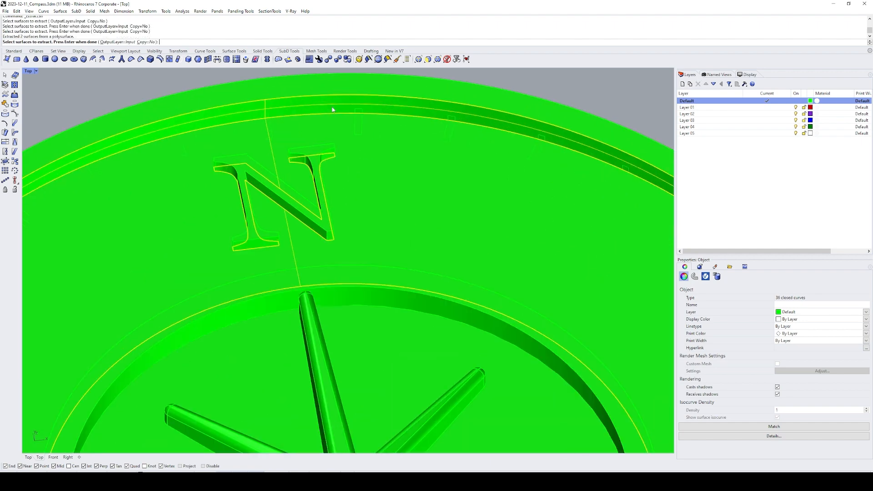
key(space)
right_drag(332, 107, 361, 118)
- Try to split the extracted floor and wall surfaces with a tick-mark border curve
key(ctrl+shift+s)
click(303, 142)
key(space)
click(376, 82)
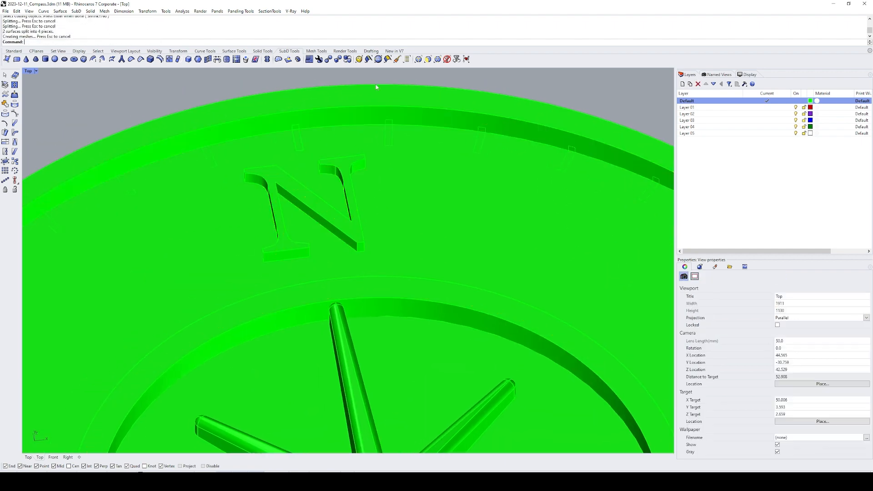
- Undo the split, the surface extraction and the move of the border curves
key(ctrl+z)
key(ctrl+z)
scroll(359, 172, down, 10)
key(ctrl+z)
- Locate the border curves at the offset tick marks and undo their duplication
text(S)
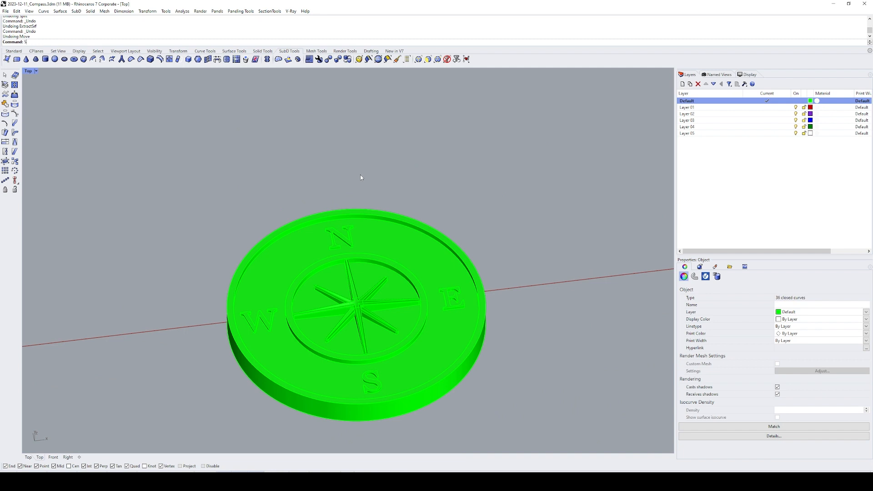
text(L)
key(Return)
text(ZS)
key(Return)
scroll(385, 171, down, 6)
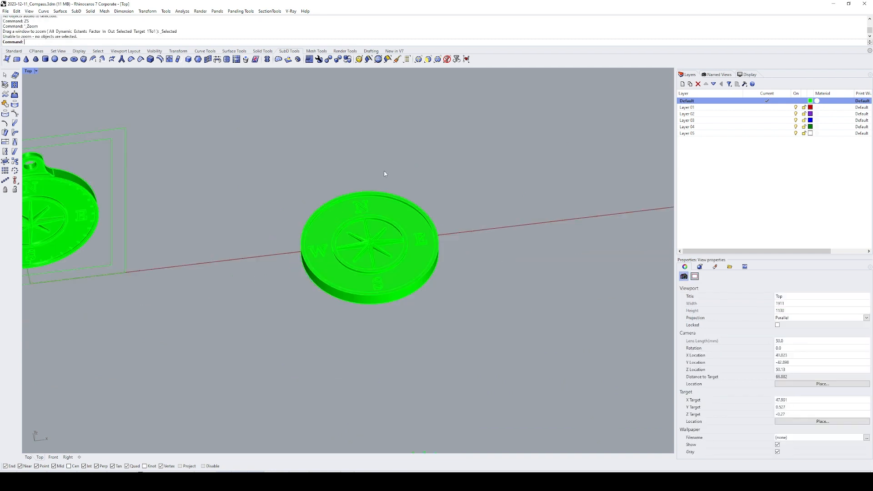
scroll(385, 173, down, 3)
text(Z)
key(Return)
drag(360, 267, 431, 318)
click(363, 265)
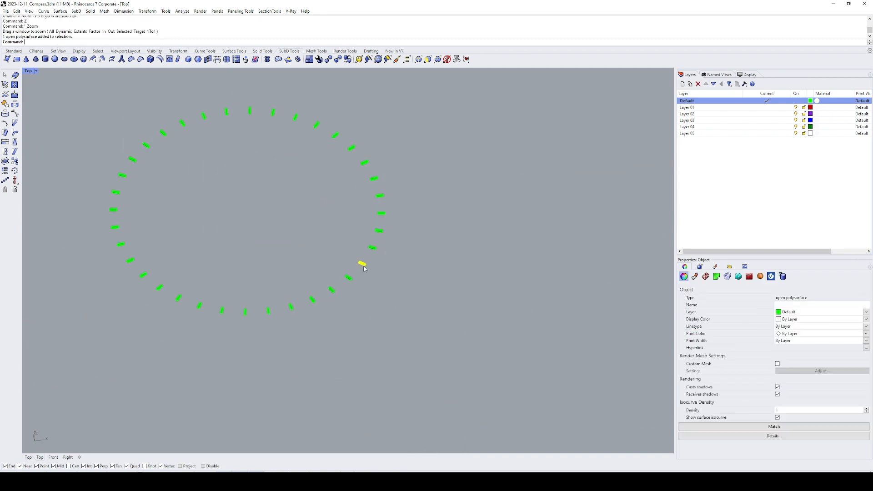
click(386, 269)
right_drag(386, 269, 391, 248)
click(365, 253)
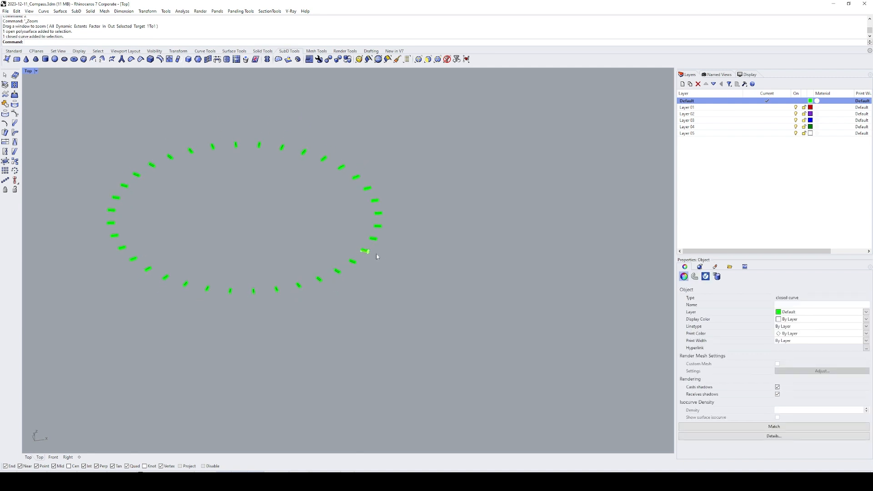
key(ctrl+z)
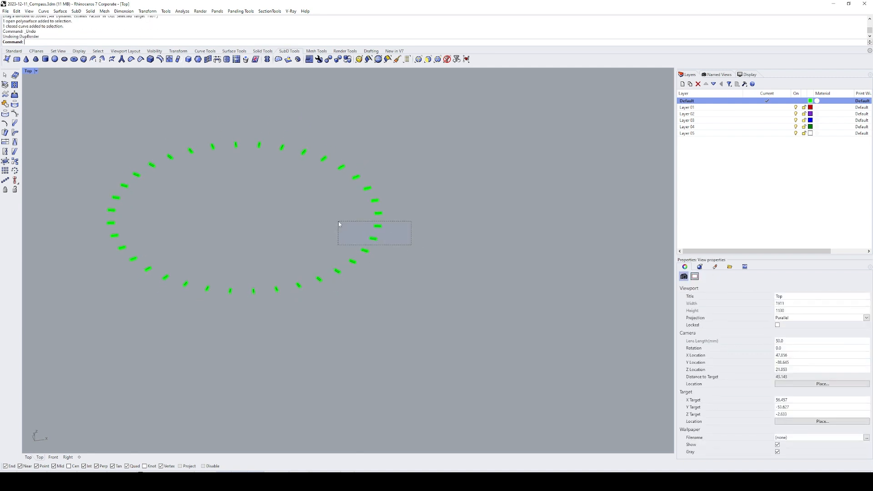
- Select all the open tick-mark polysurfaces and group them
drag(339, 222, 338, 221)
drag(502, 329, 70, 113)
key(ctrl+g)
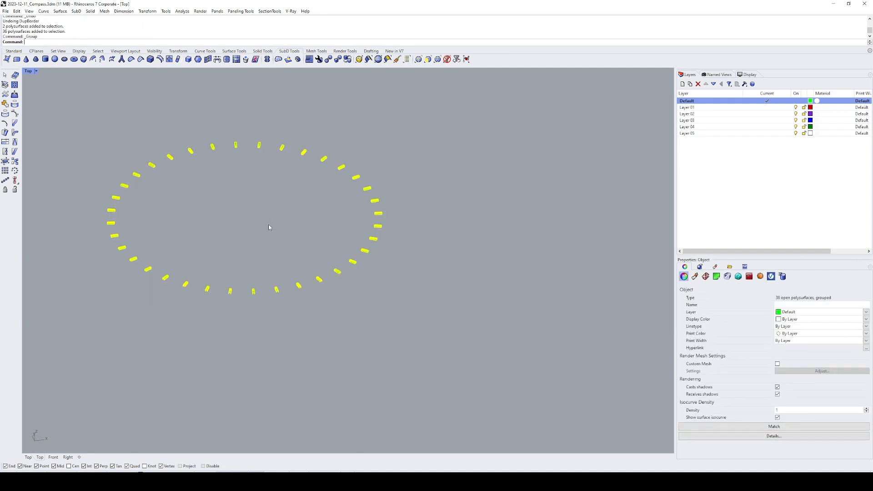
- Duplicate the tick marks' borders, group the curves, and move them by 50 back onto the medallion
text(DB)
key(Return)
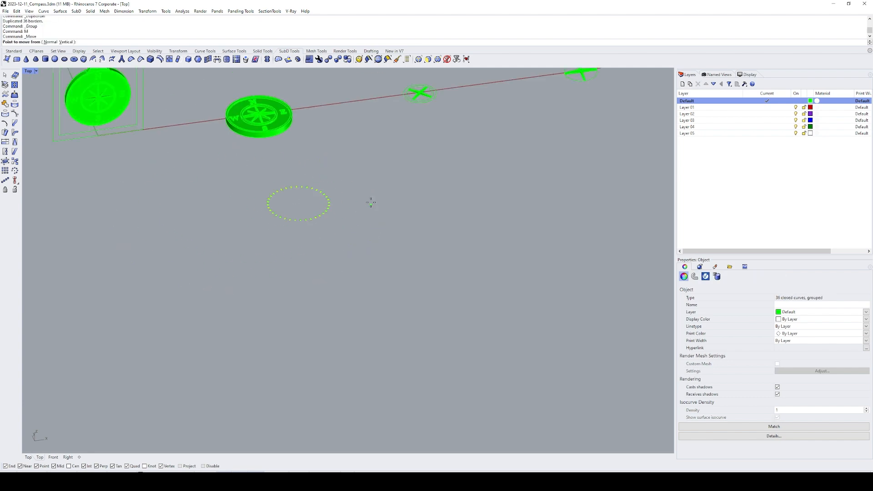
text(ZS)
key(Return)
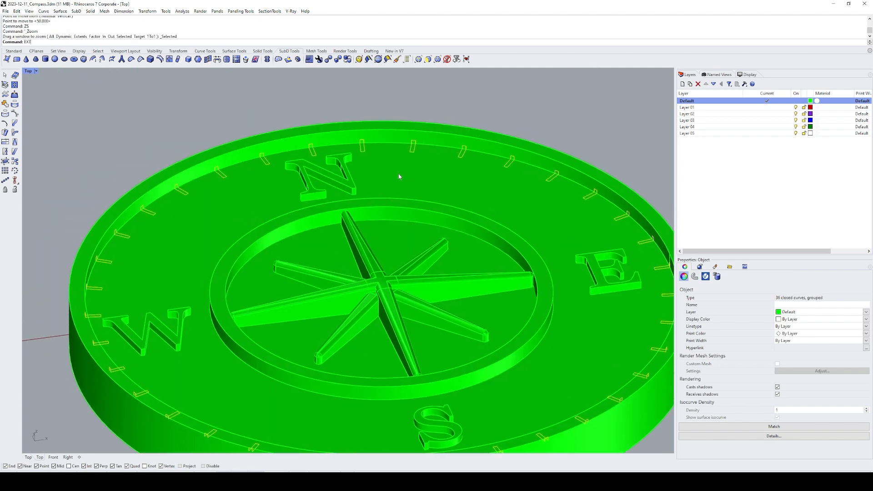
- Extract the ring floor surface from the medallion
text(EXT)
key(Return)
click(395, 164)
key(Return)
- Split the ring floor and the rim's inner wall with the grouped border curves, and delete the small pieces inside the tick outlines
click(392, 139)
shift+click(395, 158)
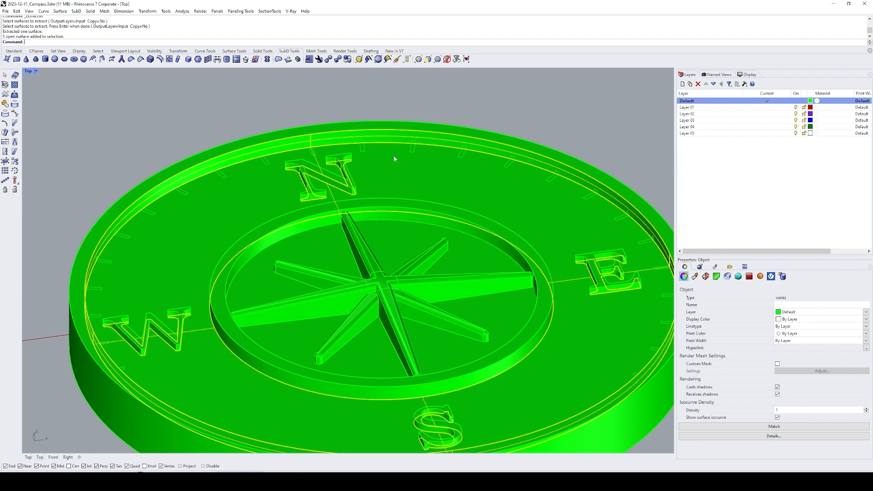
key(ctrl+shift+s)
click(413, 151)
key(Return)
ctrl+click(419, 155)
ctrl+click(429, 140)
scroll(422, 149, down, 4)
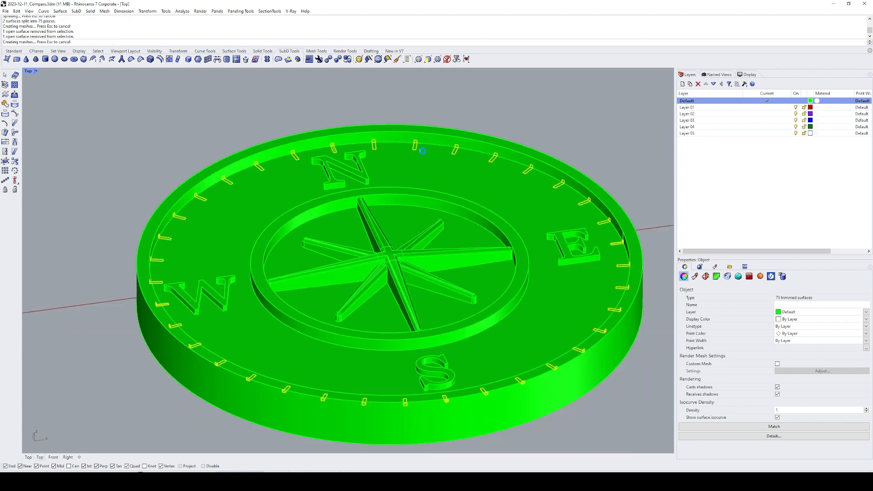
text(E)
key(Return)
- Delete the grouped border curves around the tick-mark openings
scroll(417, 149, up, 8)
click(414, 148)
click(414, 150)
key(Return)
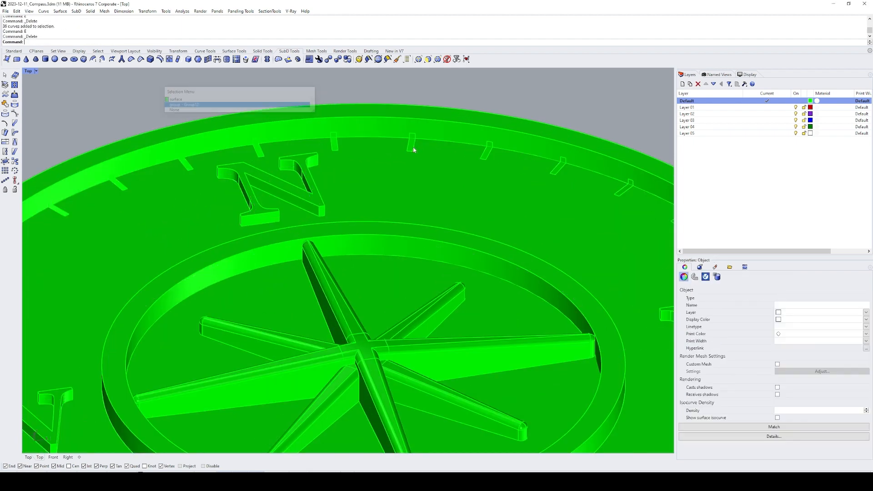
- Delete the leftover grouped curves around the ticks, and move the 36 grouped tick marks by 50 back onto the medallion
text(E)
key(Return)
scroll(347, 137, down, 8)
click(357, 151)
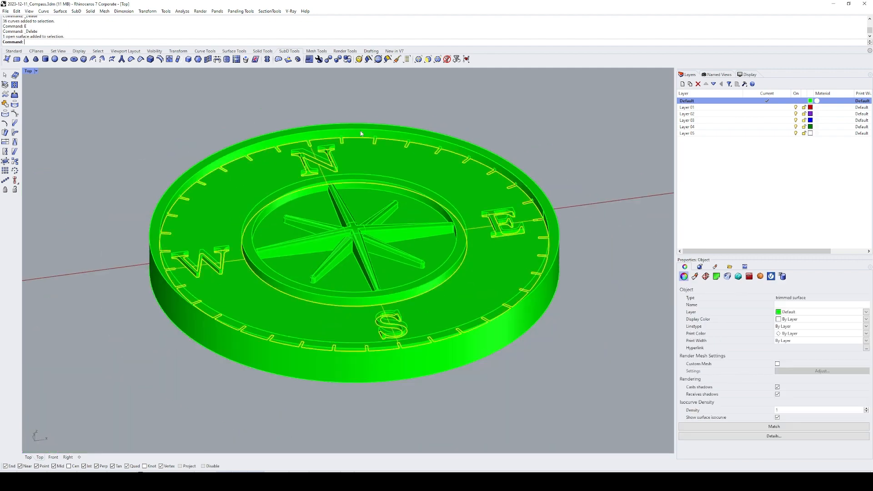
click(360, 131)
drag(430, 106, 414, 128)
scroll(413, 128, down, 16)
drag(523, 199, 369, 301)
text(M)
key(Return)
click(510, 234)
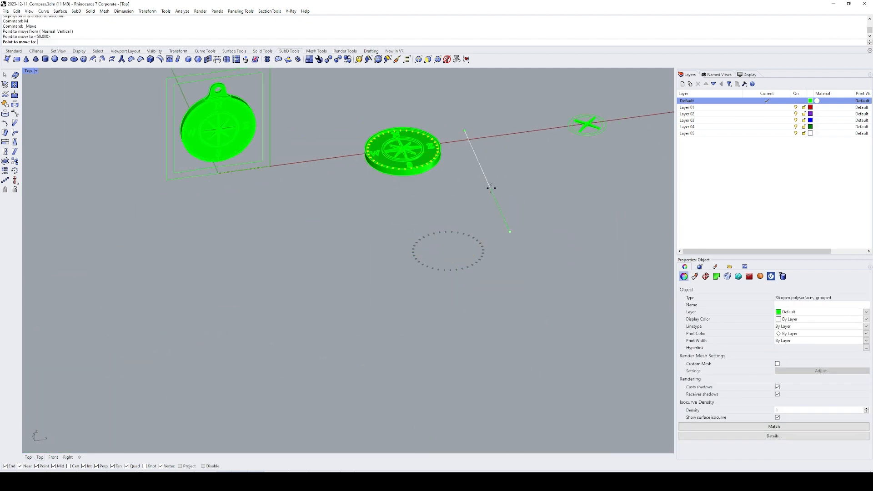
click(483, 180)
- Join the tick marks with the ring floor and the rim's inner wall, and join the result with the rest of the medallion
text(ZS)
key(Return)
scroll(399, 104, up, 9)
shift+click(394, 93)
shift+click(390, 137)
scroll(390, 139, down, 5)
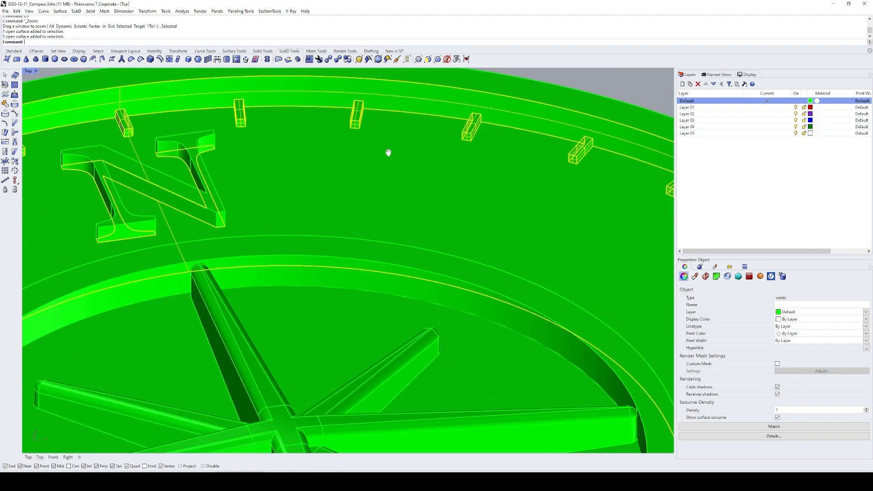
key(ctrl+j)
scroll(424, 128, down, 5)
drag(585, 87, 150, 327)
key(ctrl+j)
right_drag(390, 240, 316, 241)
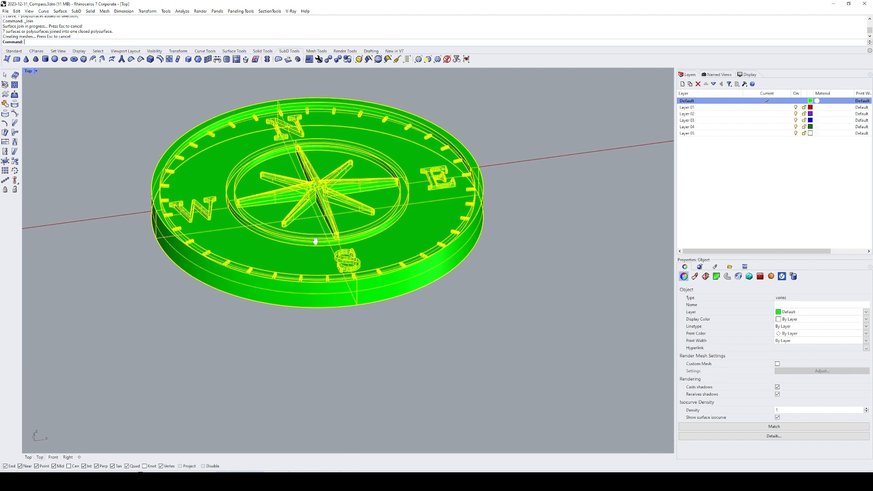
- Select everything at the medallion except the solid and delete the leftover curves
click(409, 265)
click(455, 232)
click(485, 197)
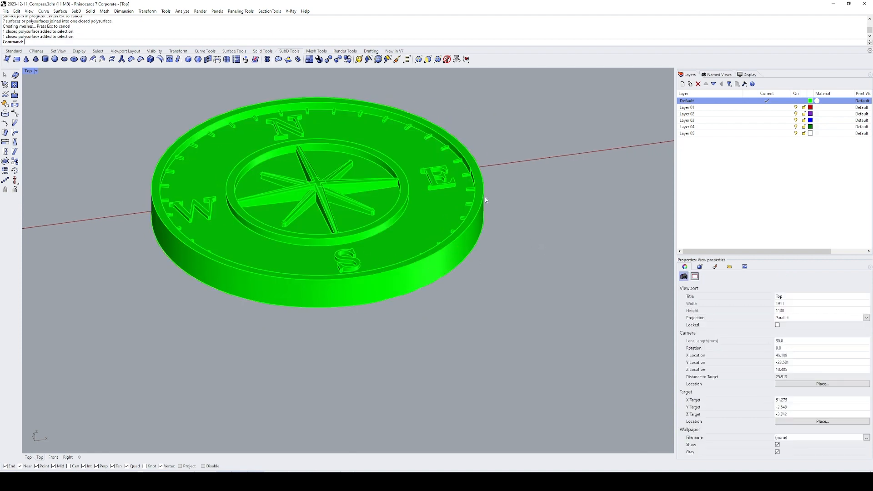
click(461, 180)
click(529, 191)
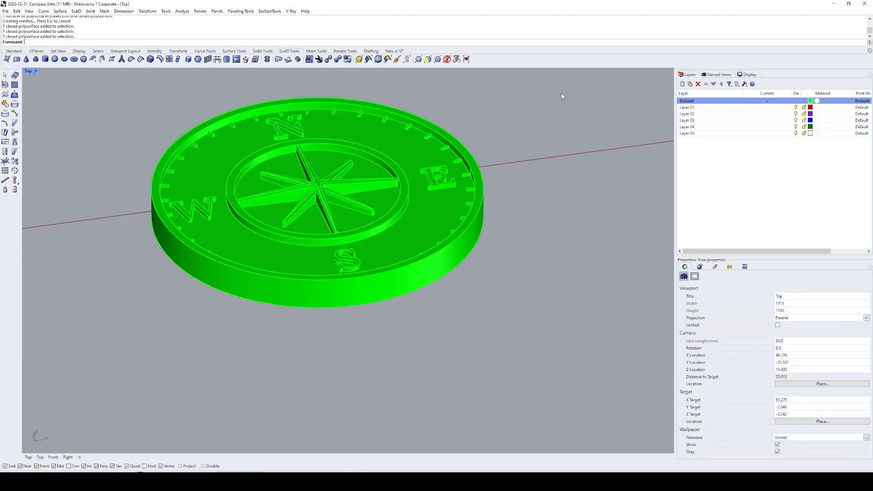
drag(560, 94, 77, 365)
ctrl+click(183, 267)
text(ZS)
key(Return)
text(E)
key(Return)
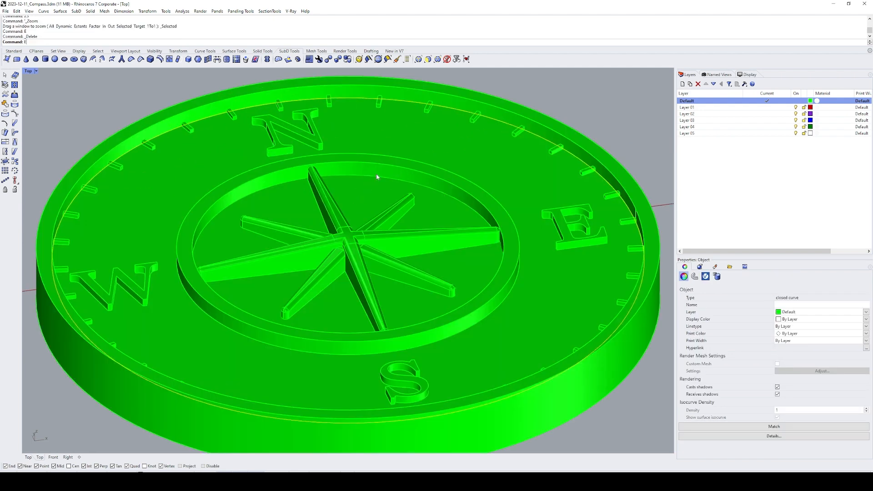
click(463, 110)
click(570, 88)
- Examine the hanging loop on the finished upright pendant from the front and side, and measure the radius of its rounded top
scroll(511, 129, down, 8)
scroll(510, 132, down, 2)
ctrl+shift+right_drag(487, 142, 456, 210)
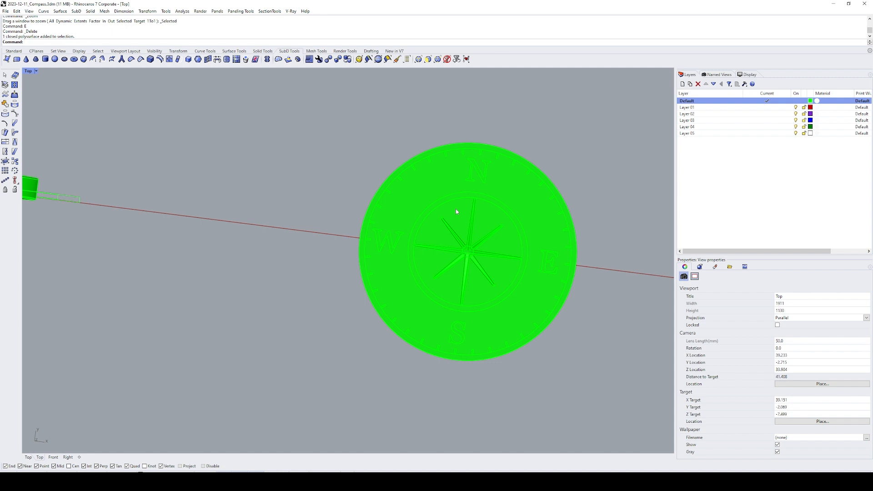
scroll(450, 191, down, 4)
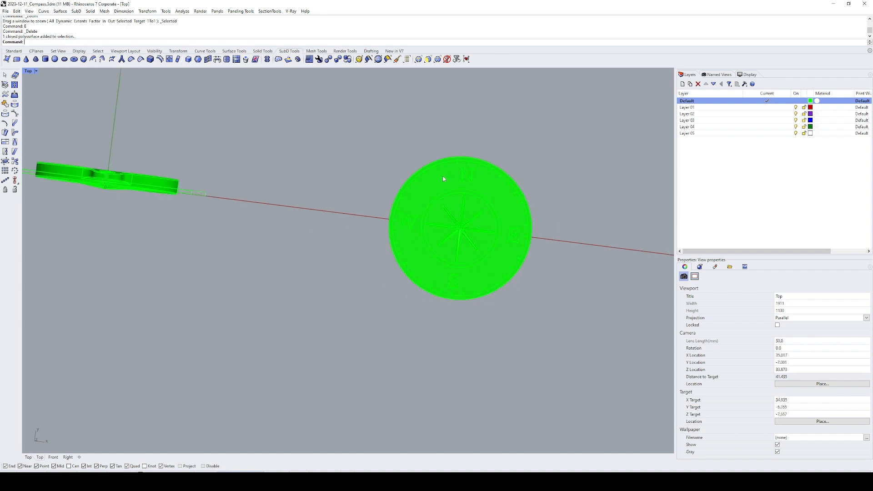
mouse_move(444, 179)
right_down()
mouse_move(385, 195)
mouse_move(351, 160)
mouse_move(427, 179)
right_up()
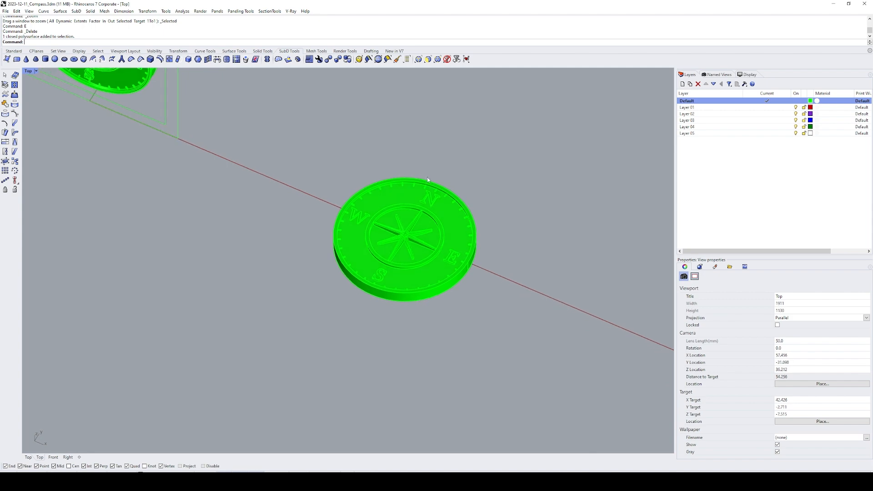
scroll(461, 202, down, 3)
right_drag(294, 124, 335, 142)
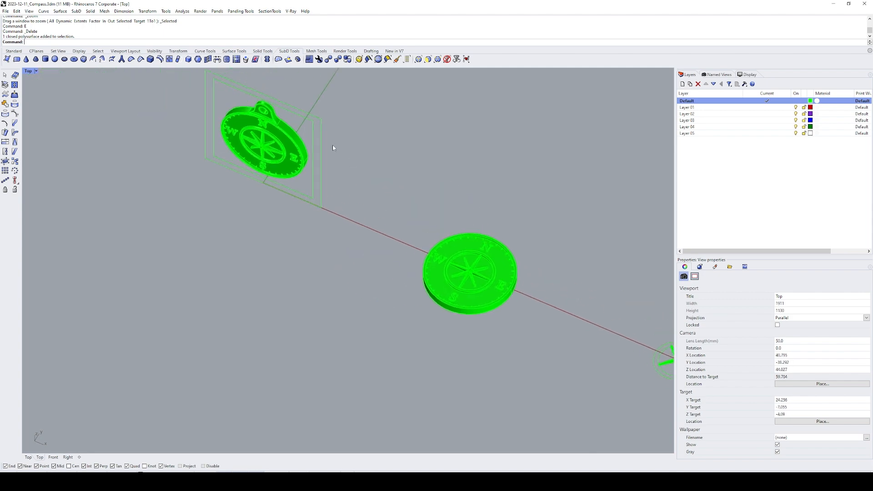
text(Z)
key(Return)
drag(290, 135, 453, 244)
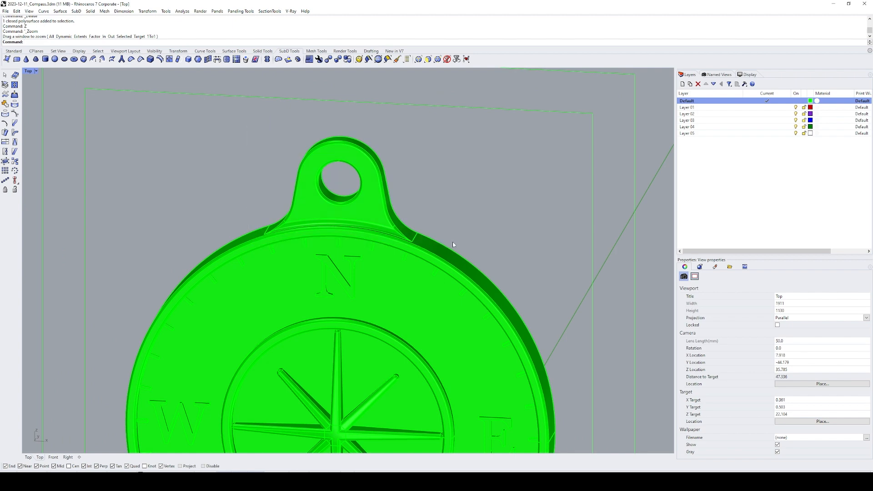
ctrl+shift+right_drag(400, 190, 309, 170)
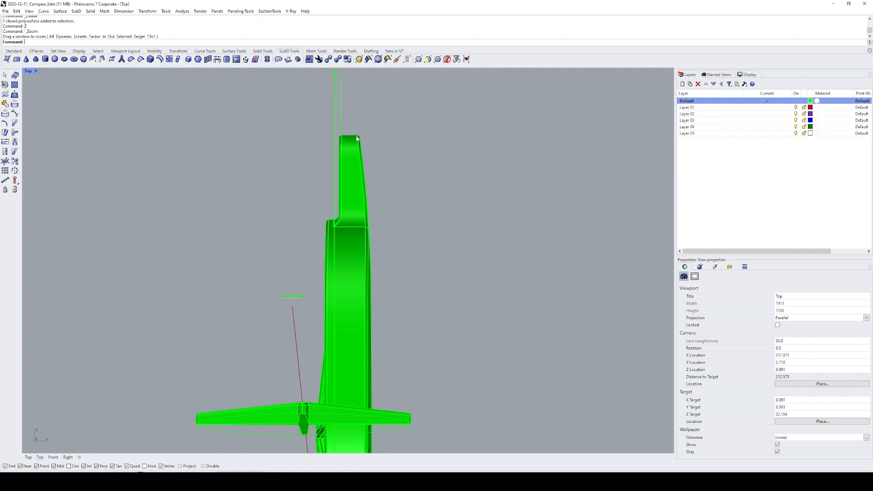
scroll(381, 187, down, 9)
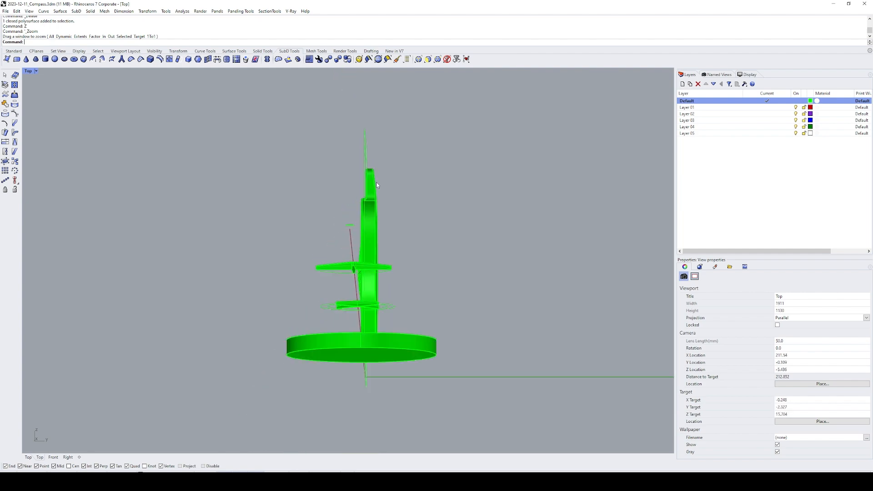
right_drag(381, 187, 469, 207)
scroll(366, 173, up, 8)
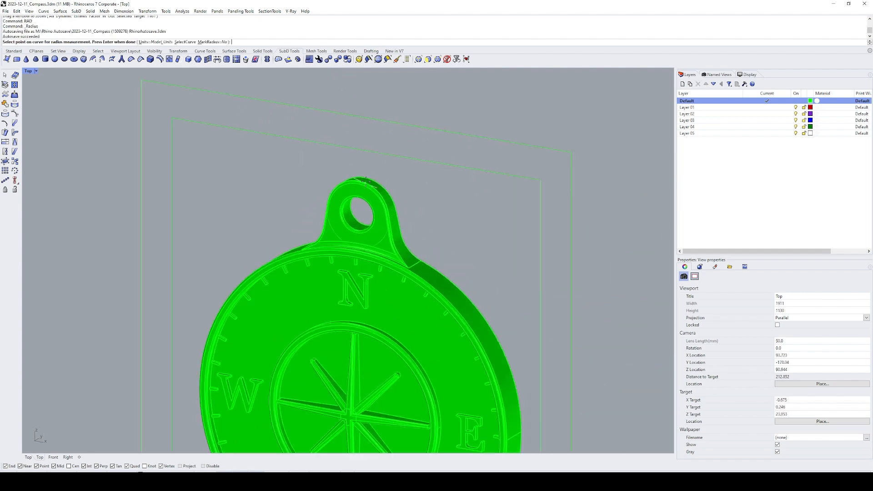
scroll(366, 175, up, 5)
scroll(412, 184, down, 12)
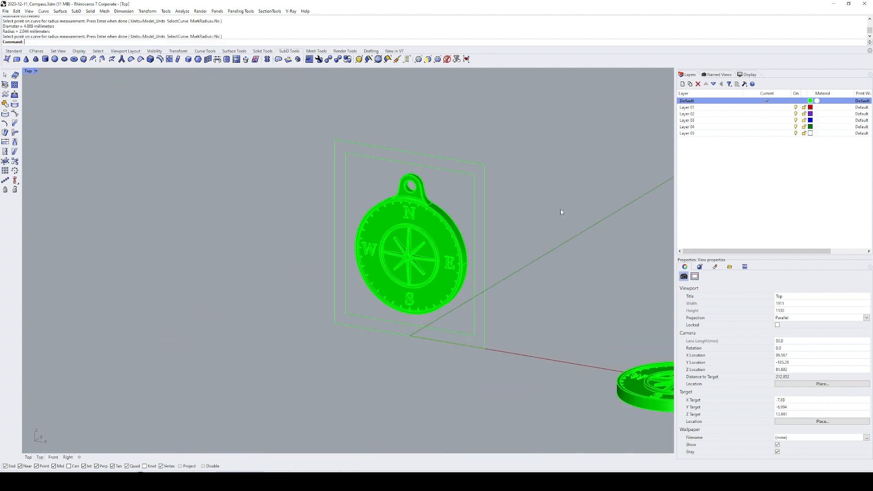
- Duplicate the medallion's upper outer edge and move the duplicated circle by 50 away from the medallion
shift+right_drag(563, 213, 433, 200)
right_drag(432, 200, 273, 195)
right_drag(273, 196, 348, 201)
scroll(348, 201, up, 8)
text(DE)
key(Return)
click(327, 176)
key(Return)
scroll(328, 177, down, 6)
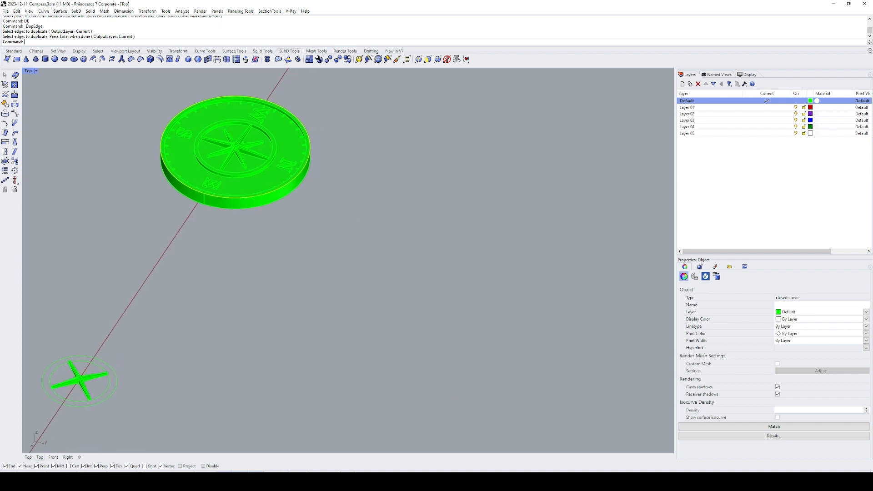
text(M)
key(Return)
click(415, 239)
click(423, 228)
- In the top view, draw a vertical line from the duplicated circle's centre up to its top quadrant
text(ZS)
key(Return)
right_drag(413, 224, 486, 262)
text(TOp)
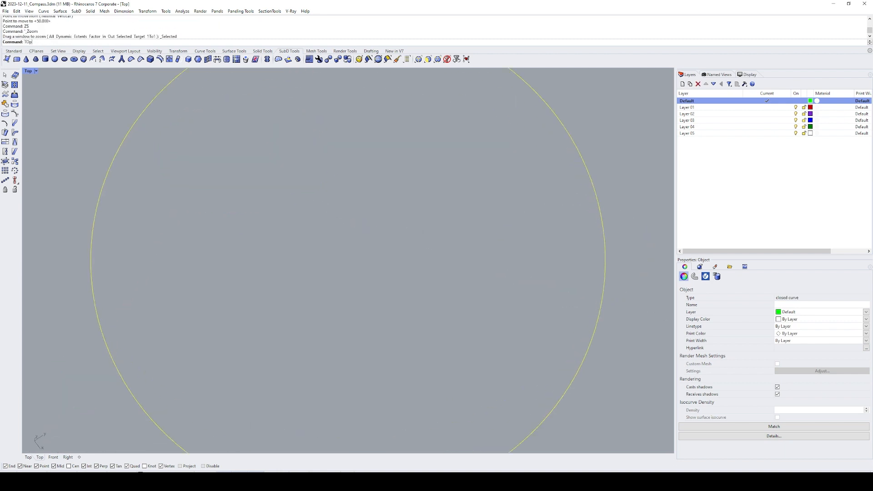
key(Return)
scroll(460, 263, down, 5)
text(L)
key(Return)
text(Cen)
key(Return)
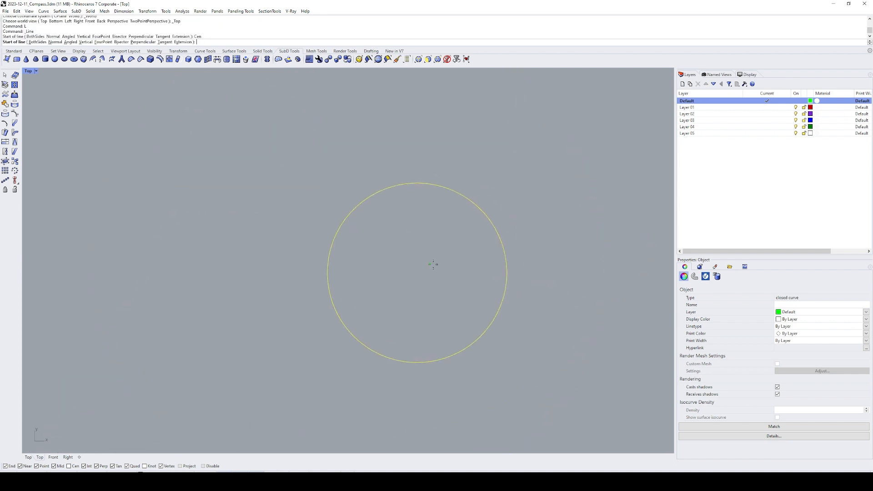
click(507, 259)
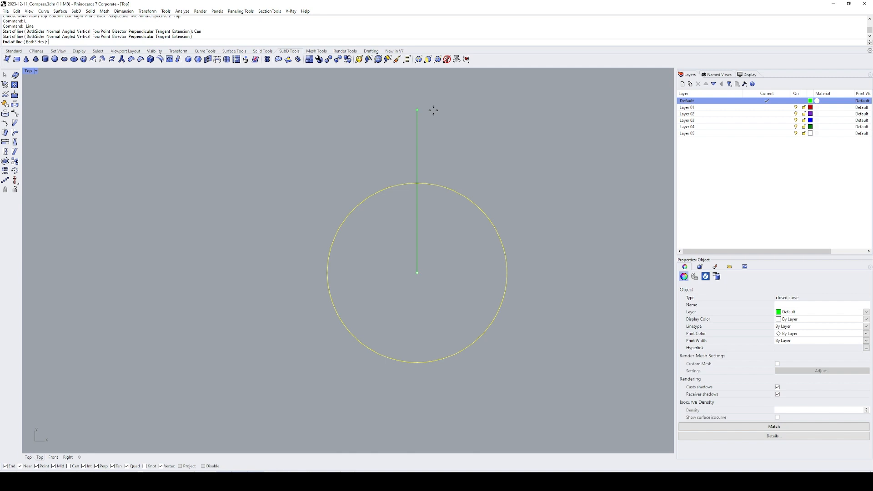
click(418, 181)
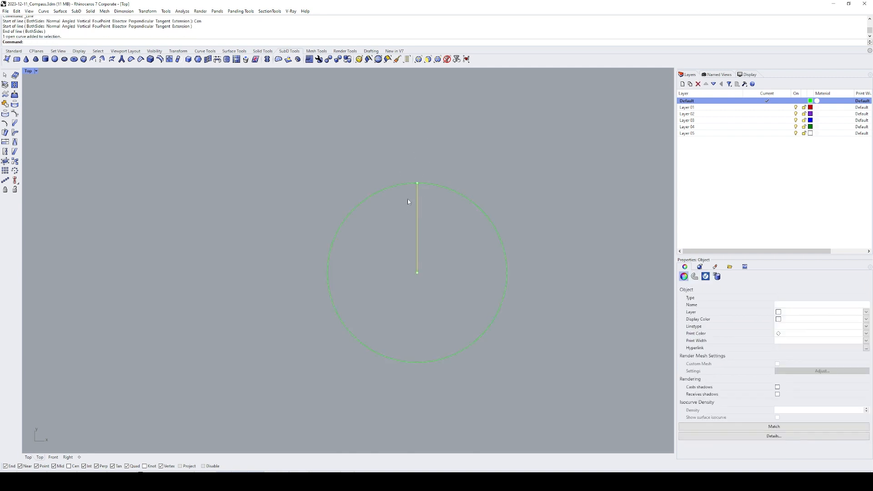
- Move the vertical line's upper end point up by 2 beyond the circle
drag(402, 169, 438, 209)
text(M)
key(Return)
click(457, 193)
text(2)
click(460, 158)
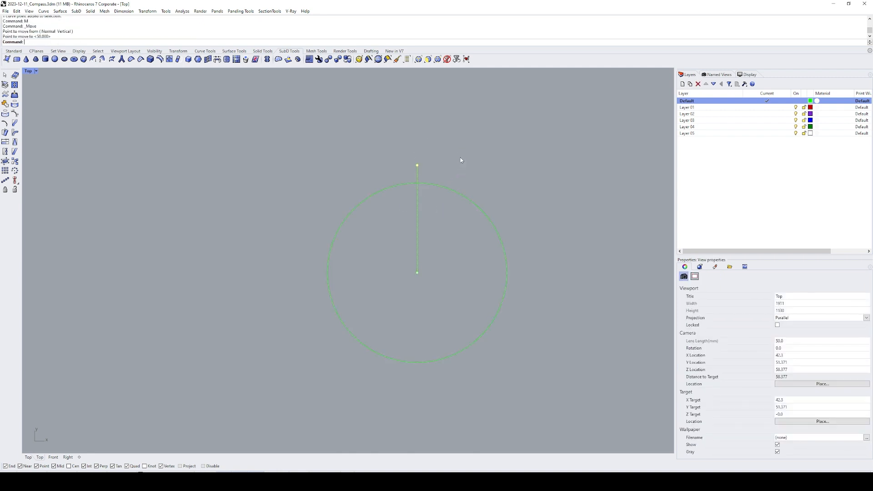
- Draw a circle with a radius of 2 centred on the line's upper end
text(Ci)
key(Return)
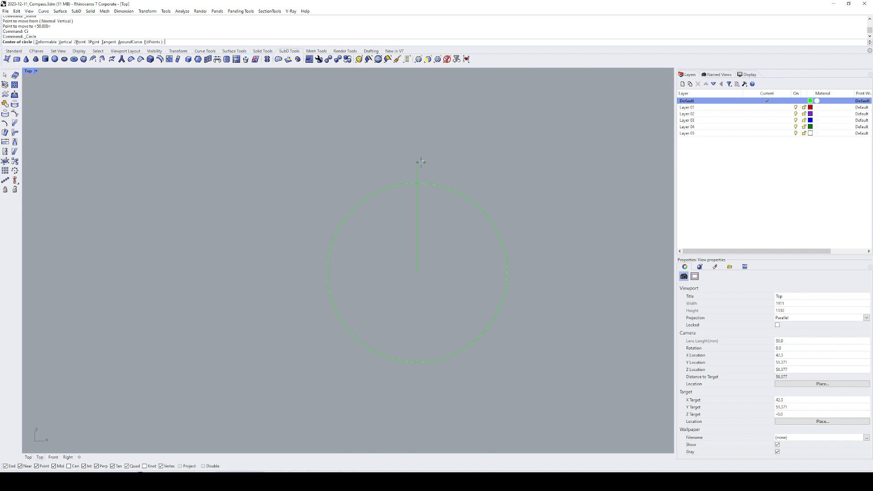
click(418, 164)
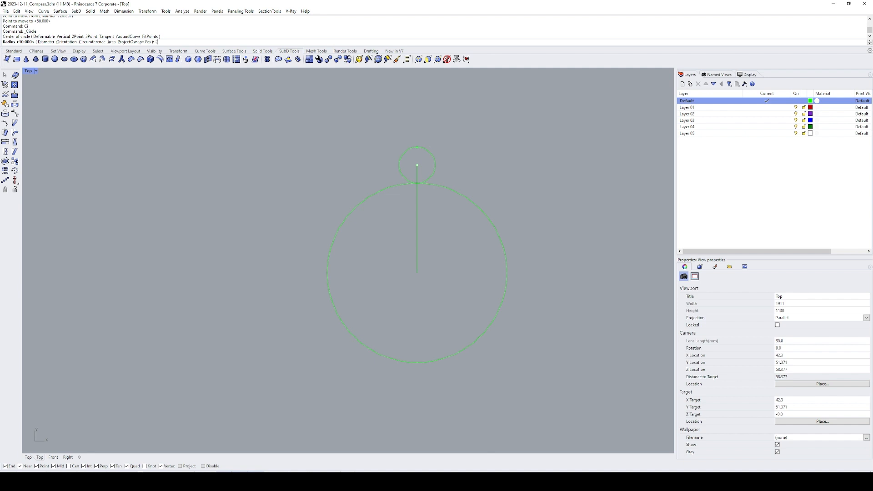
key(Return)
scroll(428, 208, up, 2)
click(416, 208)
right_drag(448, 171, 427, 210)
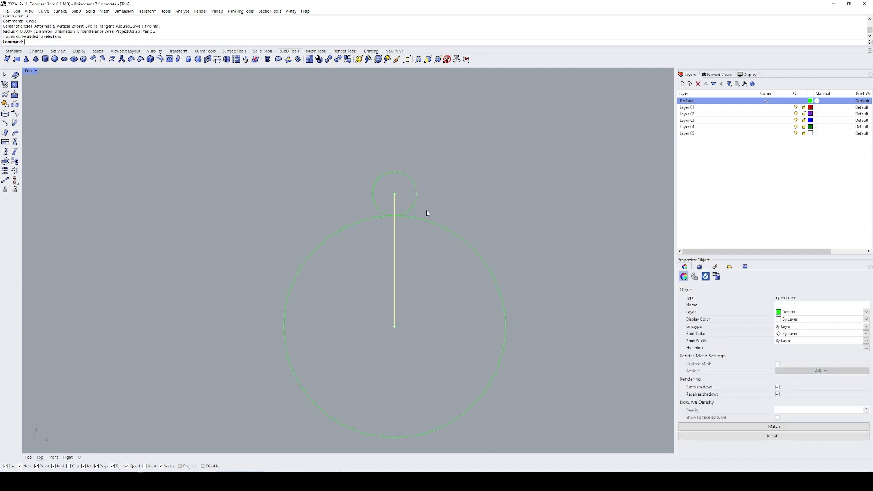
text(e)
key(Return)
key(ctrl+z)
- Copy the vertical line from the small circle's centre to its left and right quadrants
text(c)
key(Return)
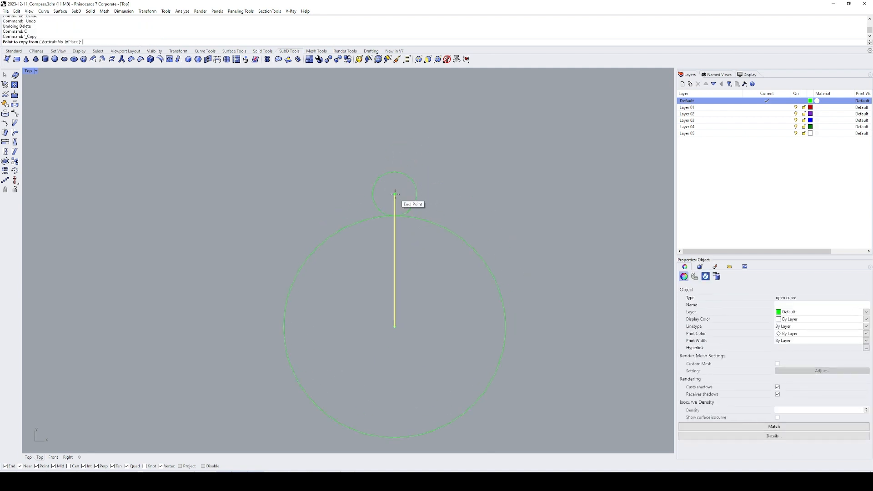
click(395, 195)
click(416, 194)
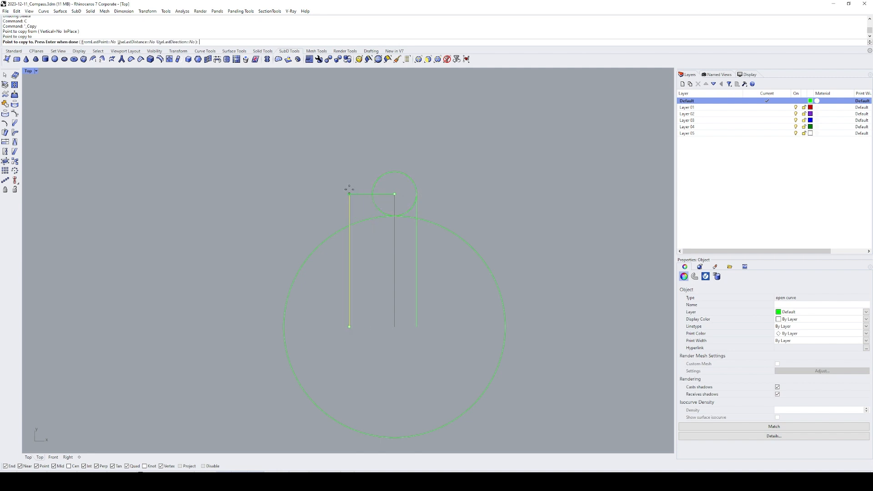
click(372, 195)
key(Return)
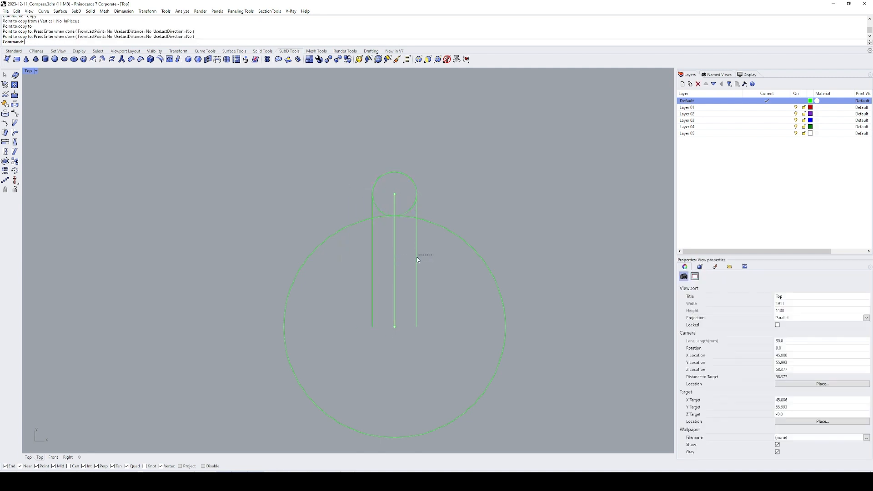
- Split the small circle with the two side lines and delete its lower half
scroll(416, 205, up, 2)
click(414, 204)
text(s)
key(Return)
click(417, 208)
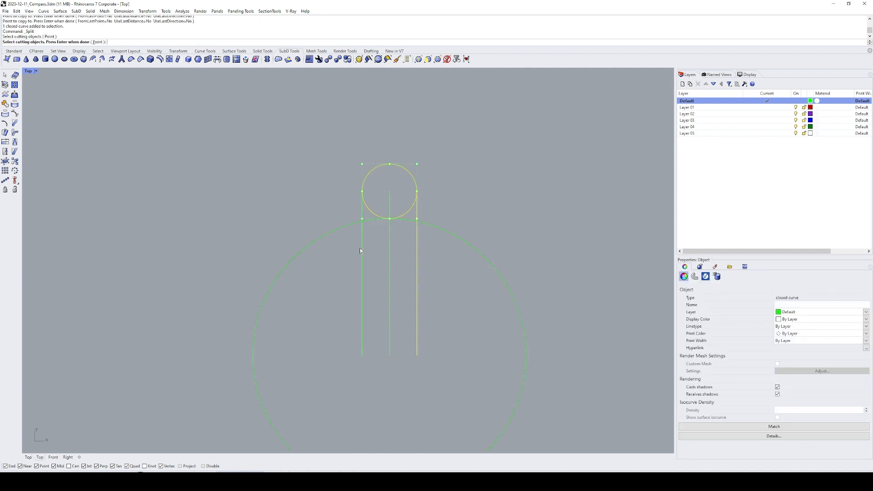
click(362, 248)
key(Return)
ctrl+click(382, 164)
key(Delete)
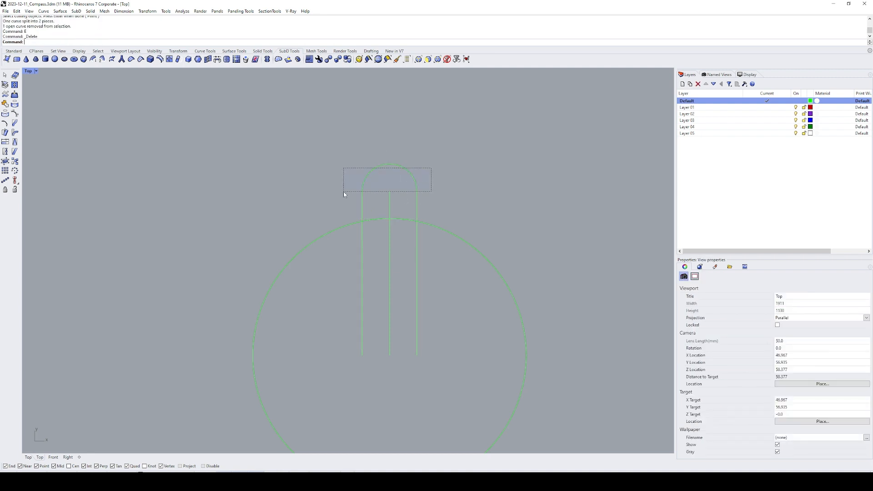
- Join the upper arc with the two side lines into one curve, and delete the centre line
drag(343, 192, 342, 195)
ctrl+click(390, 205)
text(j)
key(Return)
click(389, 206)
text(e)
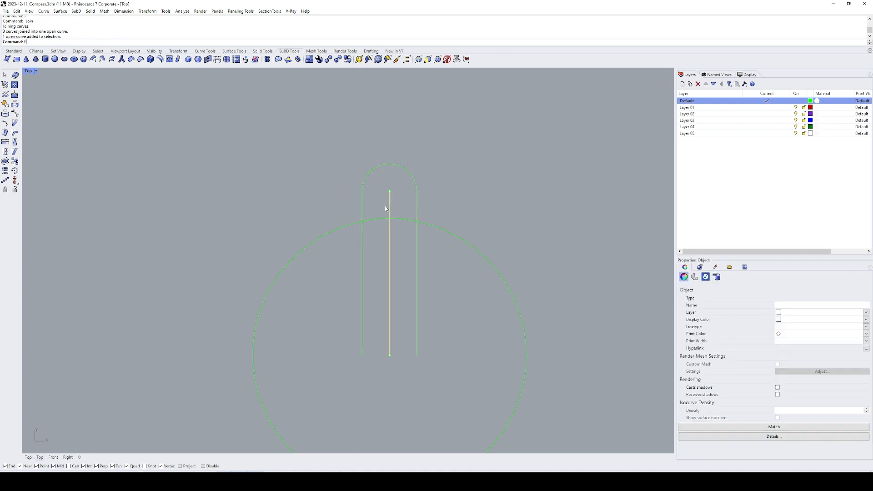
key(Return)
- Fillet the left side of the loop outline to the large circle with a radius of 2
text(f)
key(Return)
click(350, 217)
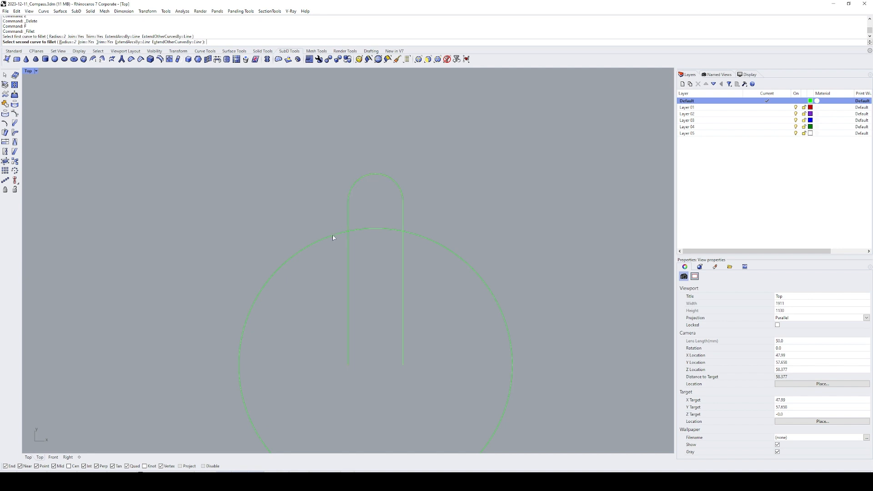
click(334, 236)
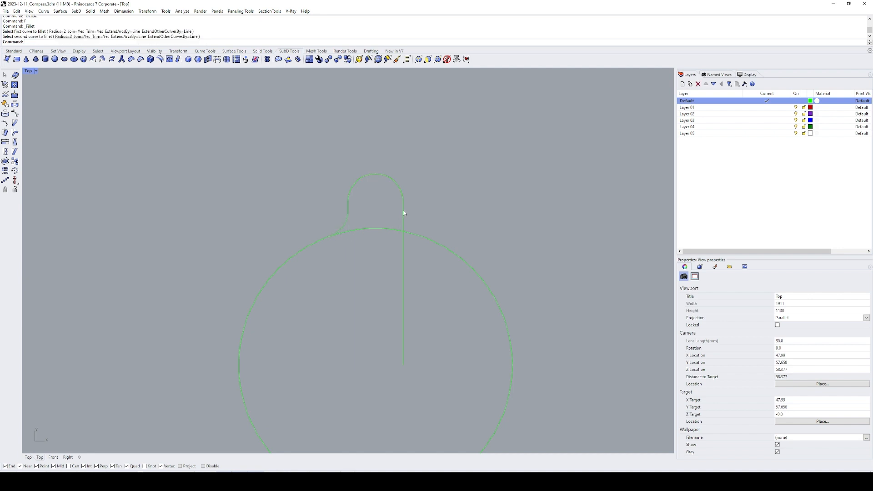
- Check the loop shape on the finished reference pendant, return to the Top view of the outline and undo the last fillet
scroll(412, 220, down, 15)
ctrl+shift+right_drag(391, 265, 372, 190)
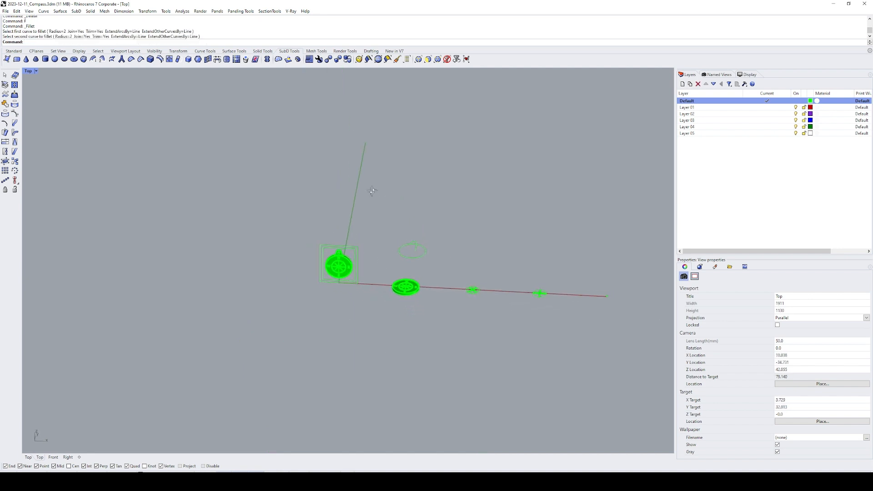
scroll(342, 233, up, 12)
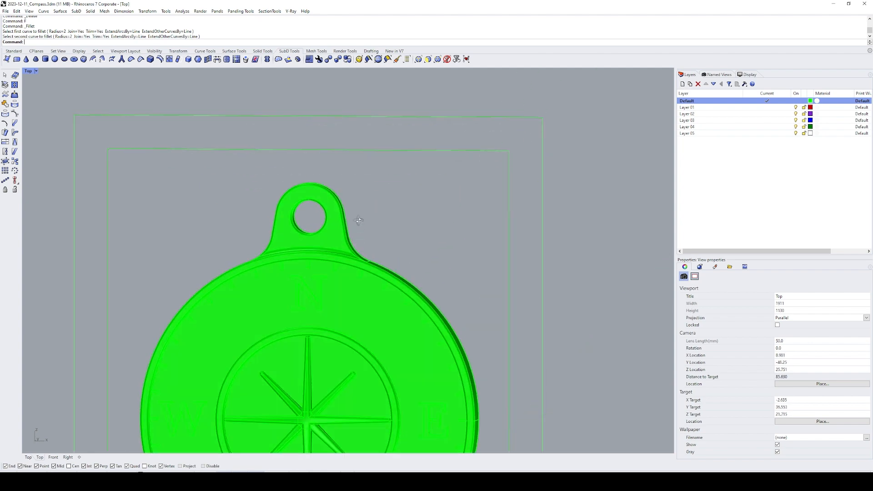
ctrl+shift+right_drag(359, 221, 358, 247)
text(S)
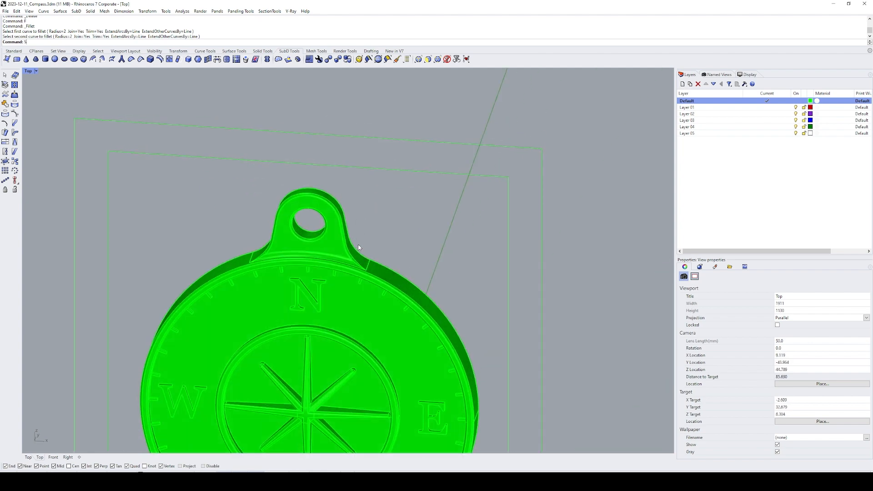
text(L)
key(space)
text(ZS)
key(space)
text(TOp)
key(space)
key(ctrl+z)
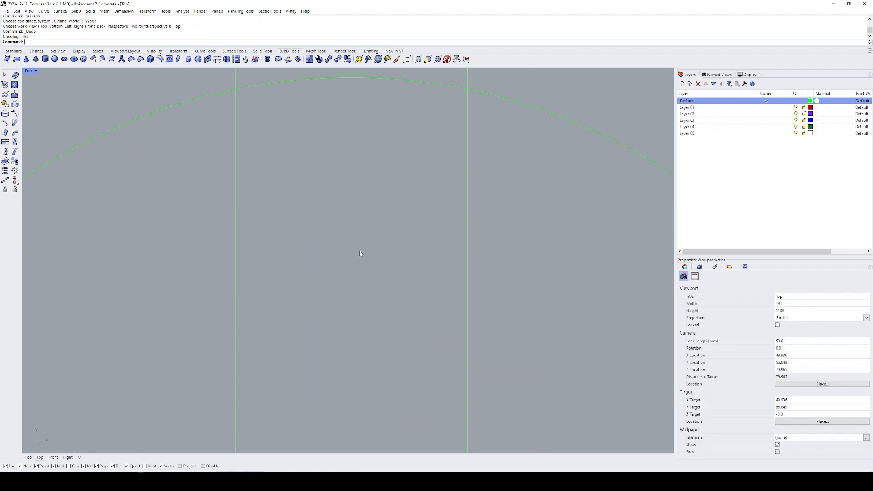
- Explode the joined loop outline into its arc and two side lines
scroll(360, 253, down, 5)
click(288, 225)
text(EA)
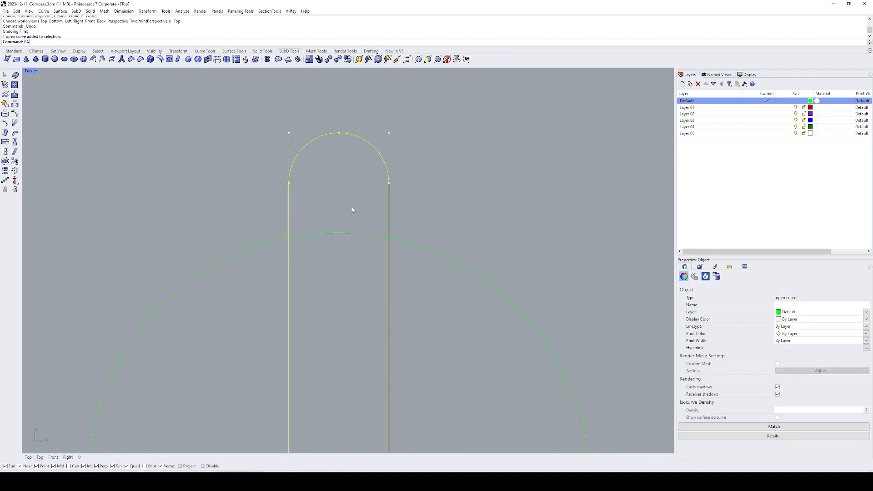
key(Return)
- Rotate copies of the loop's left side line by 10 and -10 degrees about its upper endpoint
click(289, 218)
text(R)
key(Return)
click(288, 183)
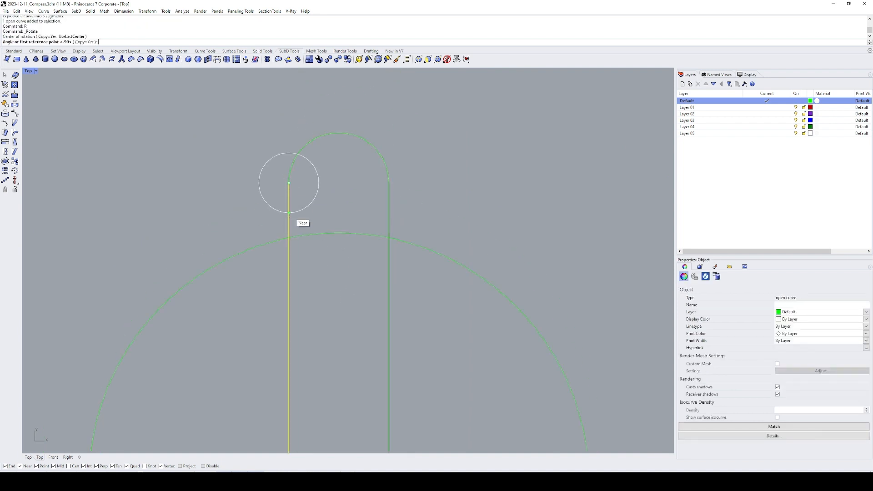
text(10)
key(Return)
text(-10)
key(Return)
key(Return)
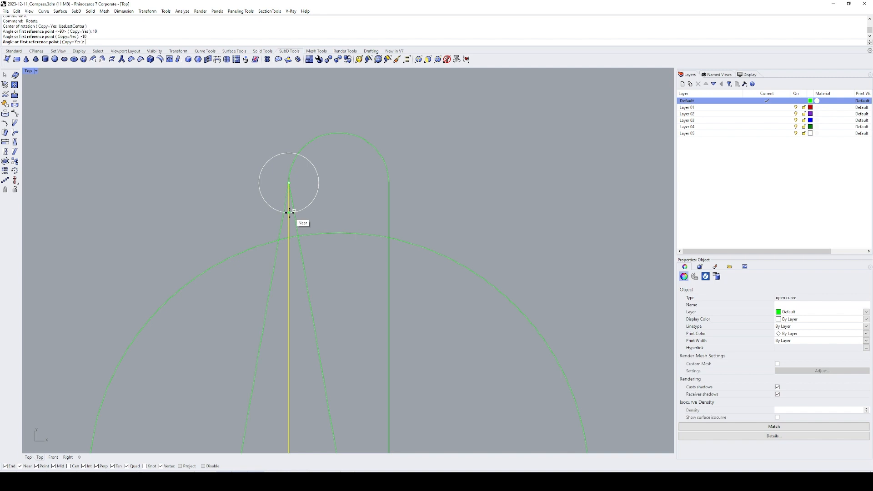
- Delete the original left side line, its inward-slanting copy and the vertical right side line
text(E)
key(Return)
click(293, 214)
text(E)
key(Return)
click(388, 216)
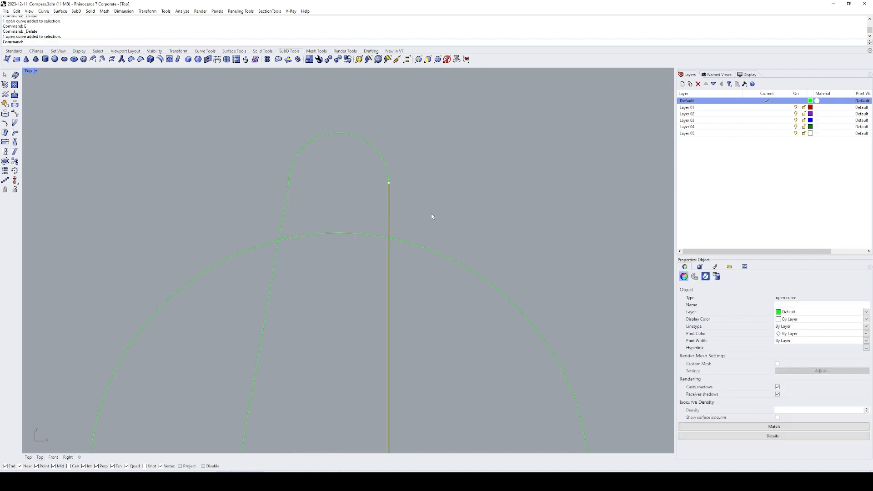
text(E)
key(Return)
- Move the slanted left line by its upper endpoint to the tangent point on the loop's arc
click(284, 210)
text(M)
key(Return)
click(289, 183)
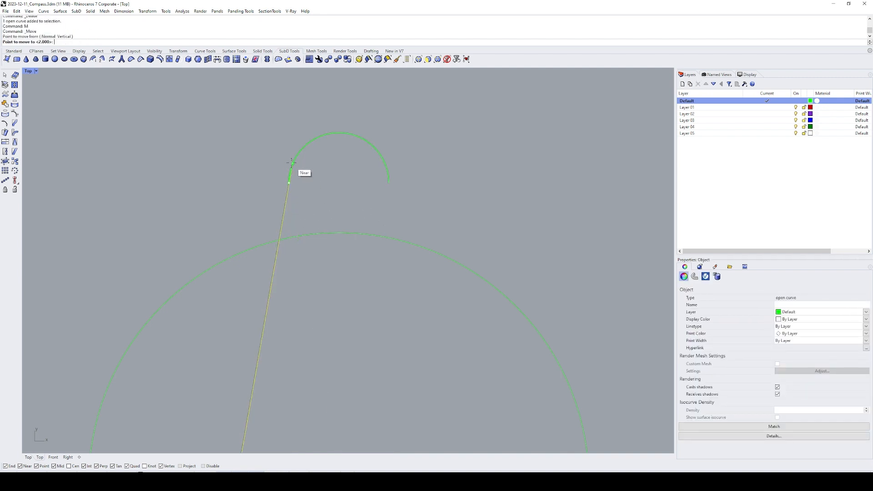
click(289, 182)
- Split the loop's arc with the slanted left line and delete the short leftover piece at its left end
click(292, 147)
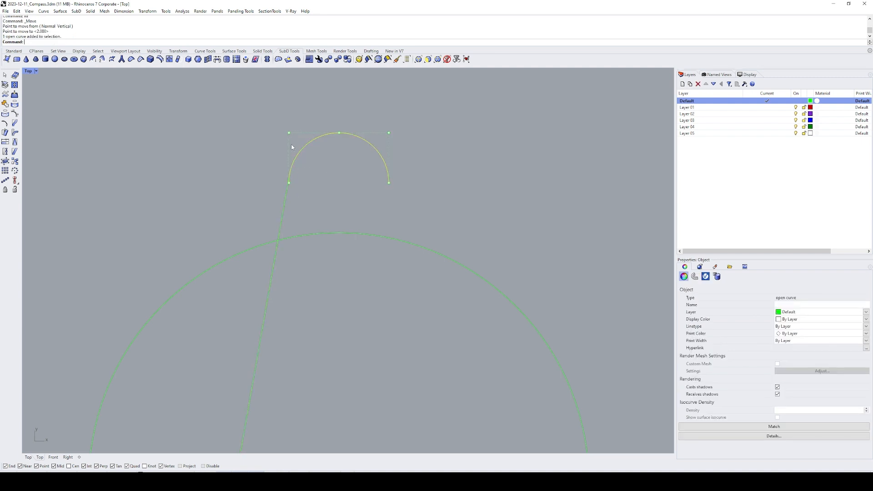
text(SP)
key(Return)
drag(308, 178, 265, 215)
key(Return)
text(E)
key(Return)
- Mirror the slanted left line to the right side about the vertical axis through the arc's top point
text(Mi)
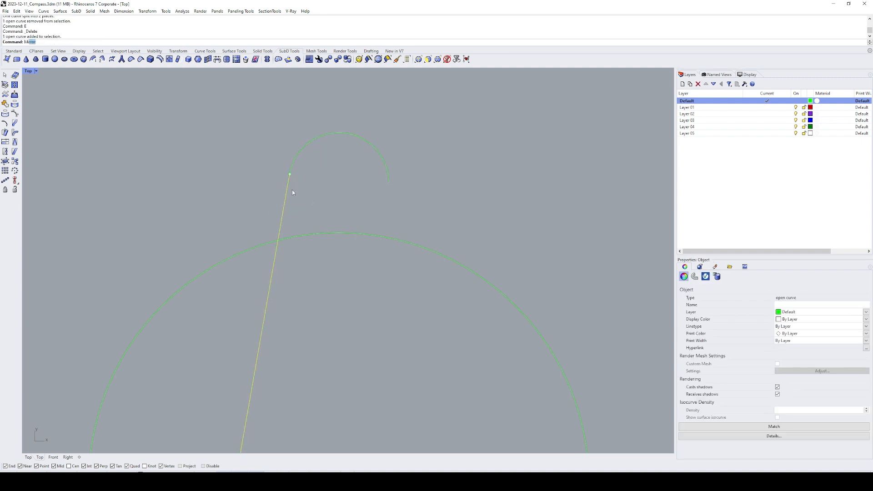
key(Return)
click(339, 133)
click(340, 104)
- Split the loop's arc with the mirrored line and delete the short leftover piece at its right end
drag(423, 147, 355, 163)
text(SP)
key(Return)
drag(403, 192, 381, 215)
key(Return)
ctrl+drag(354, 124, 333, 156)
text(E)
- Join the arc with both slanted lines, and cut away the parts of the outline inside the large circle
drag(441, 154, 244, 206)
text(J SP)
drag(467, 219, 445, 270)
key(Return)
ctrl+drag(427, 213, 364, 190)
text(E )
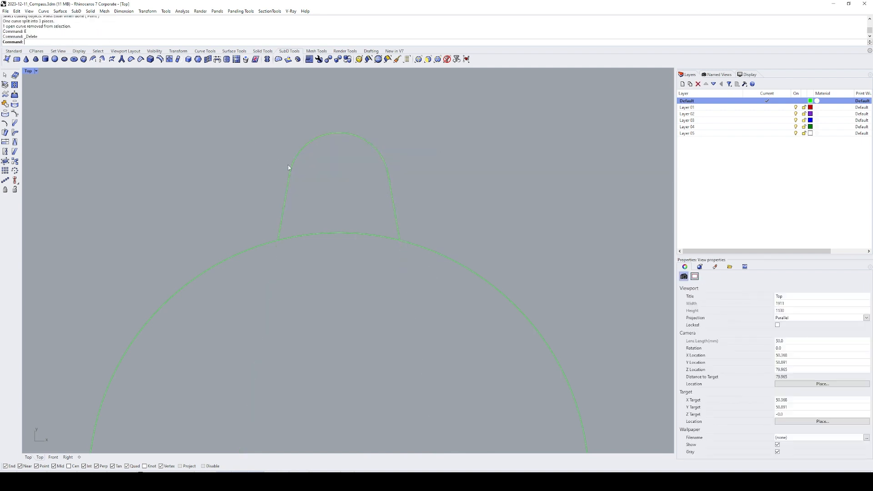
- Fillet both sides of the loop outline to the large circle with a radius of 2
text(F)
click(282, 201)
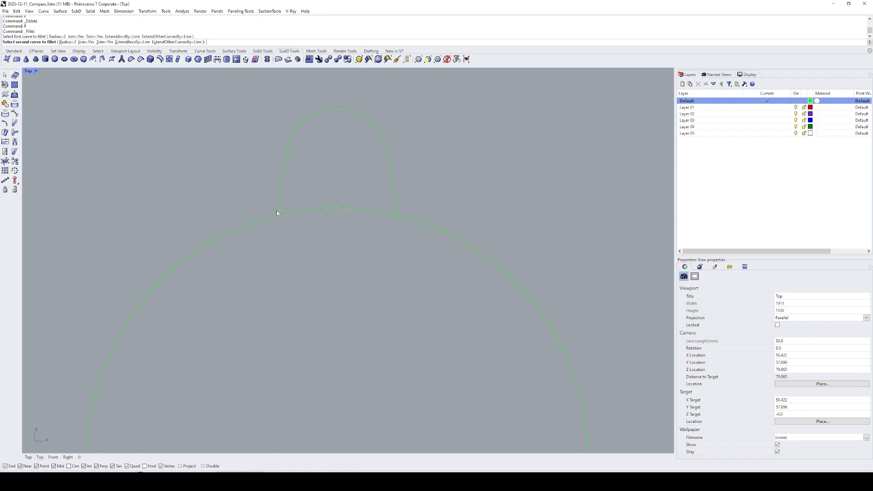
click(265, 222)
text(F)
click(371, 194)
click(391, 218)
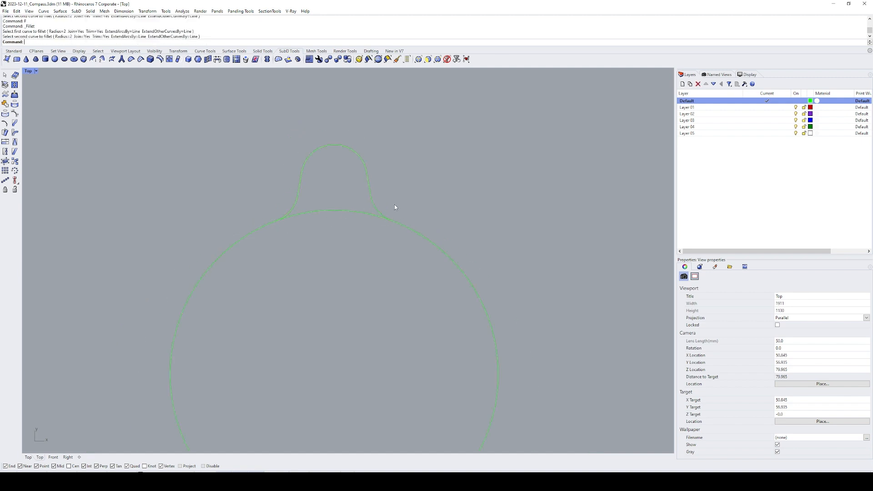
- Draw a circle tangent to the loop's rounded top at two points on its arc
click(357, 161)
key(Escape)
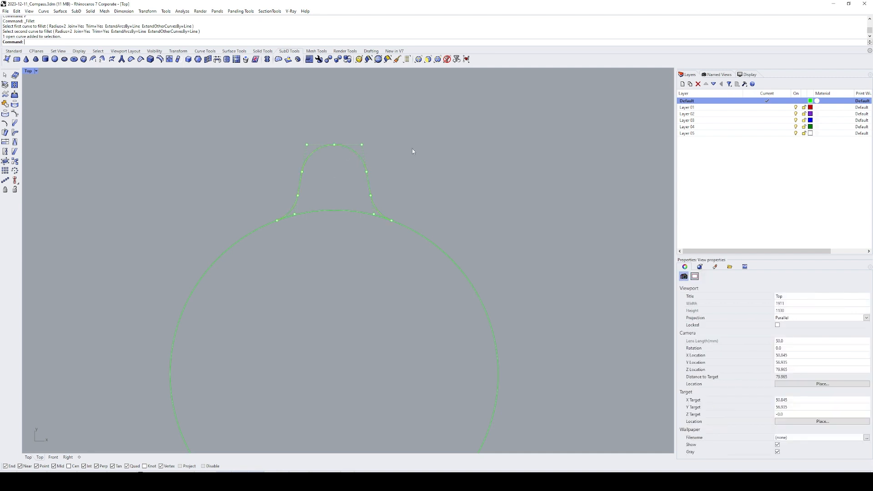
text(Ci)
key(Return)
text(t)
key(Return)
click(355, 153)
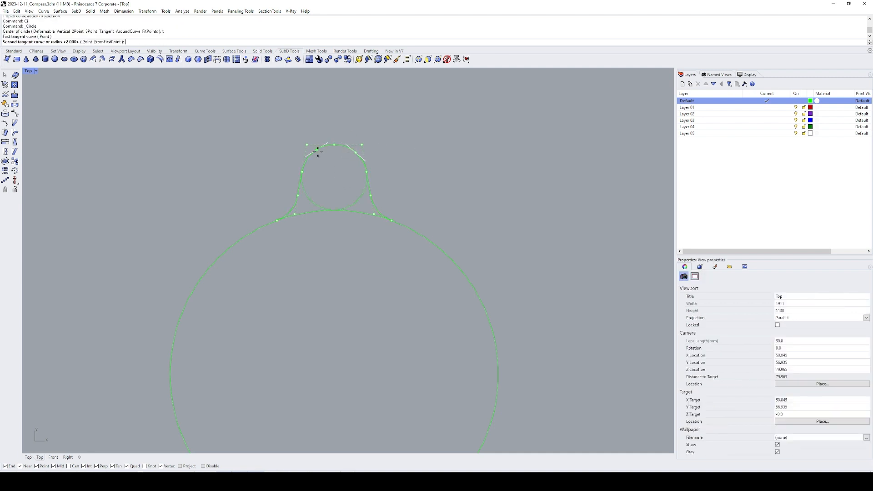
click(320, 149)
key(Return)
- Offset the tangent circle inward by a distance of 1 to outline the loop's hole
click(357, 200)
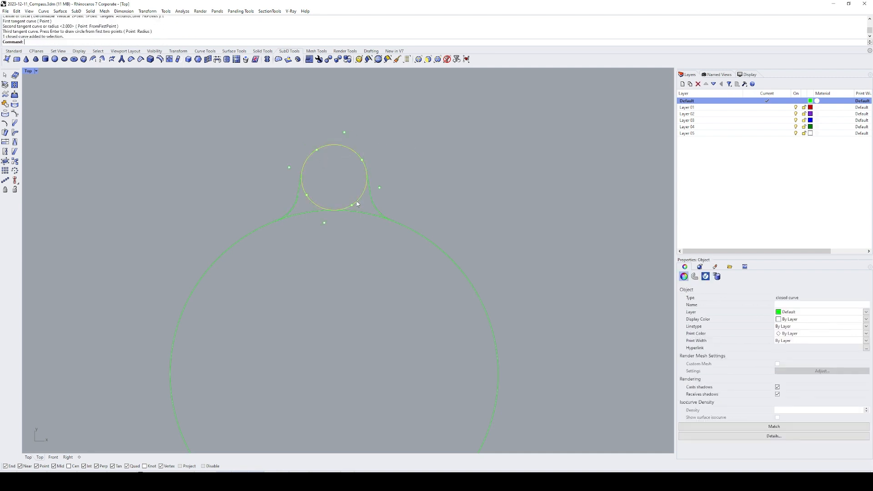
text(O)
key(Return)
text(1)
key(Return)
click(350, 169)
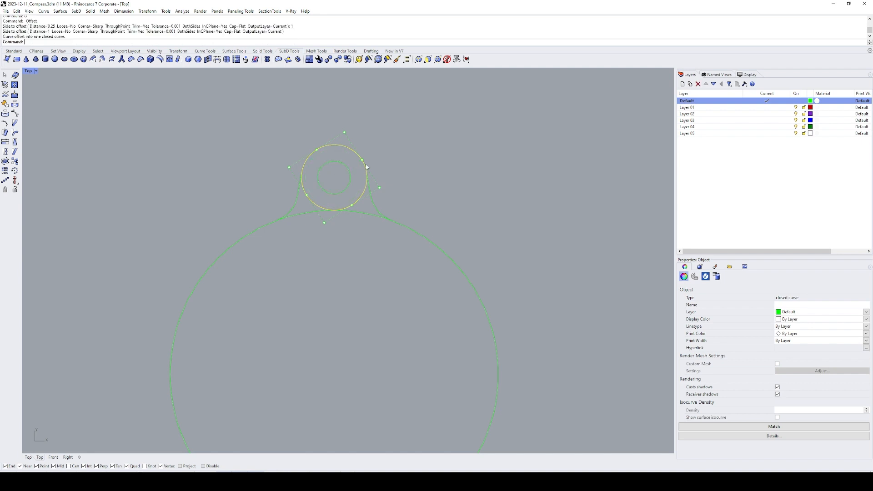
- Delete the selected helper circle around the loop hole and split the large compass circle with the loop outline
text(E)
key(Return)
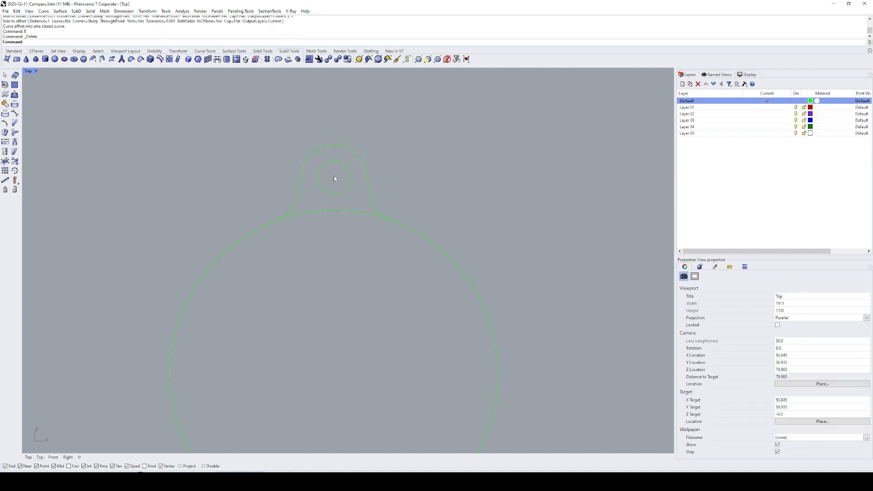
click(346, 210)
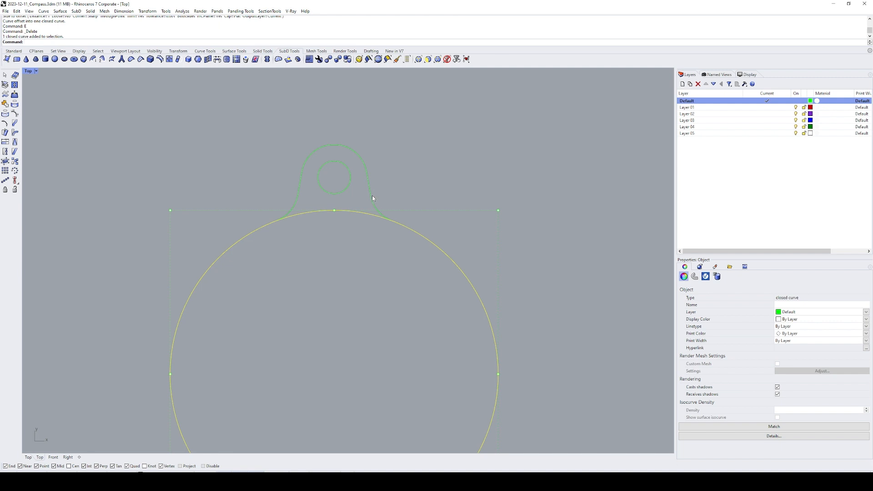
text(SP)
key(Return)
drag(387, 158, 298, 176)
key(Return)
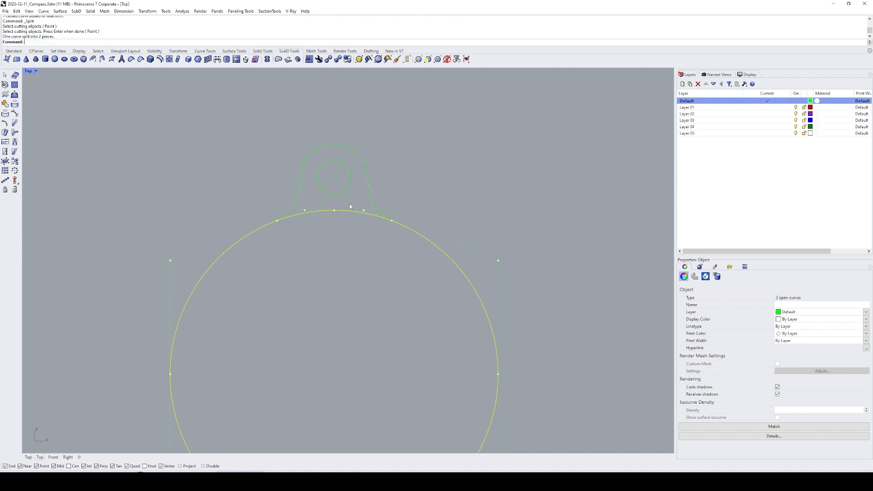
- Delete the large outer arc of the split circle, keeping the short arc under the loop
ctrl+click(350, 209)
text(E)
key(Return)
- Join the loop outline and the short arc beneath it into one closed curve
drag(392, 205, 368, 223)
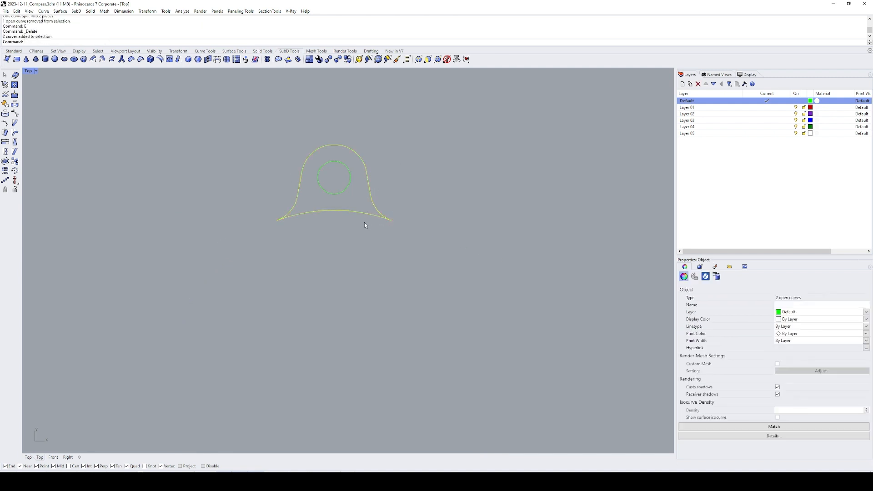
ctrl+shift+right_drag(364, 222, 374, 203)
text(J)
key(Return)
- Move the closed loop outline together with its hole circle 50 mm onto the flat compass disc
shift+click(372, 201)
scroll(371, 201, down, 3)
text(M)
key(Return)
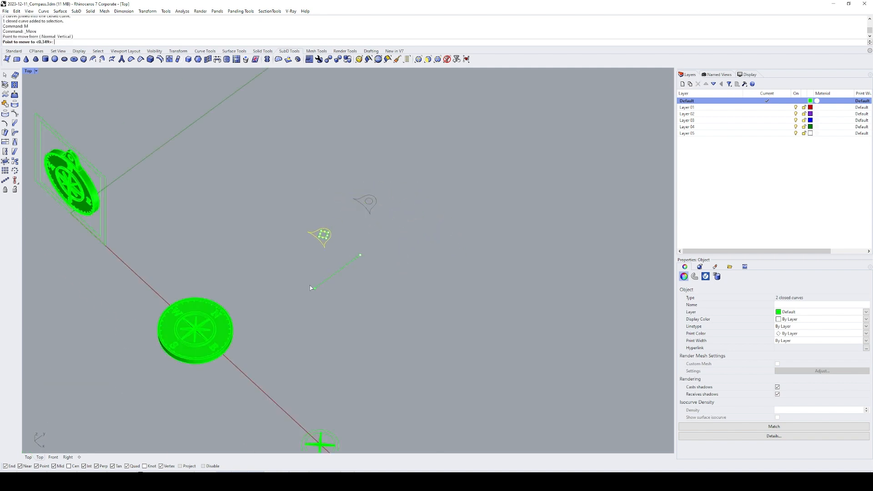
click(360, 256)
text(50)
key(Return)
- Measure the distance between the loop's hole edge and the front rim on the upright reference compass
text(ZS)
key(Return)
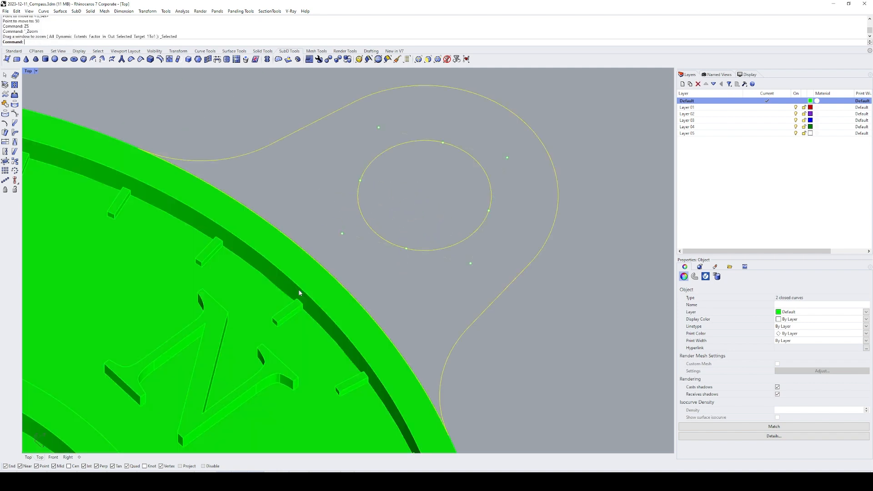
scroll(316, 212, down, 8)
ctrl+shift+right_drag(320, 214, 400, 331)
scroll(321, 180, down, 10)
ctrl+shift+right_drag(376, 257, 384, 254)
right_drag(327, 175, 365, 257)
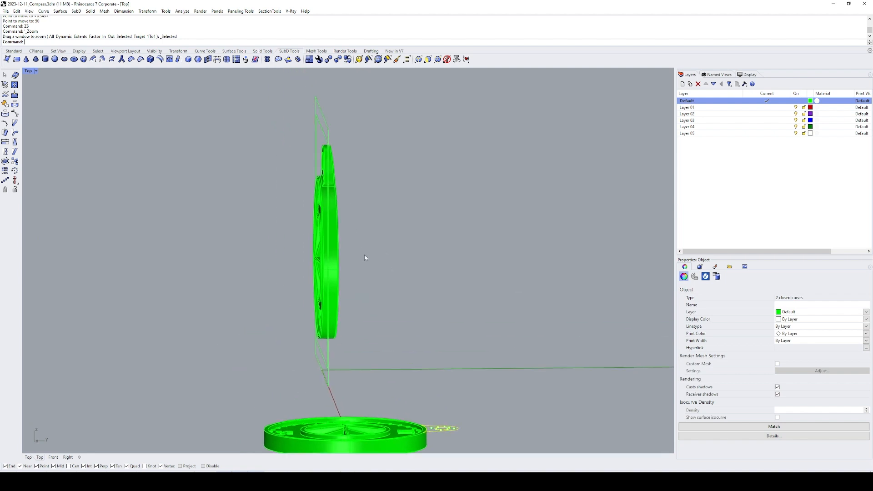
scroll(325, 181, up, 12)
scroll(328, 191, up, 5)
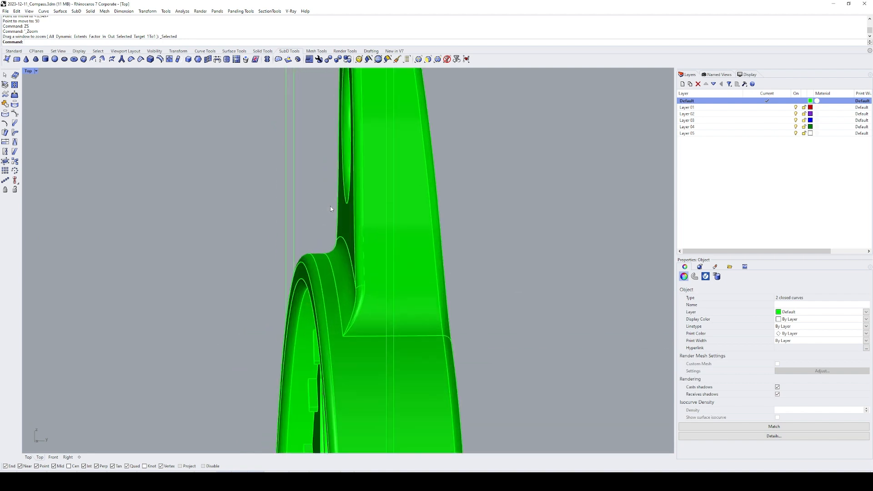
text(D)
key(Return)
click(346, 203)
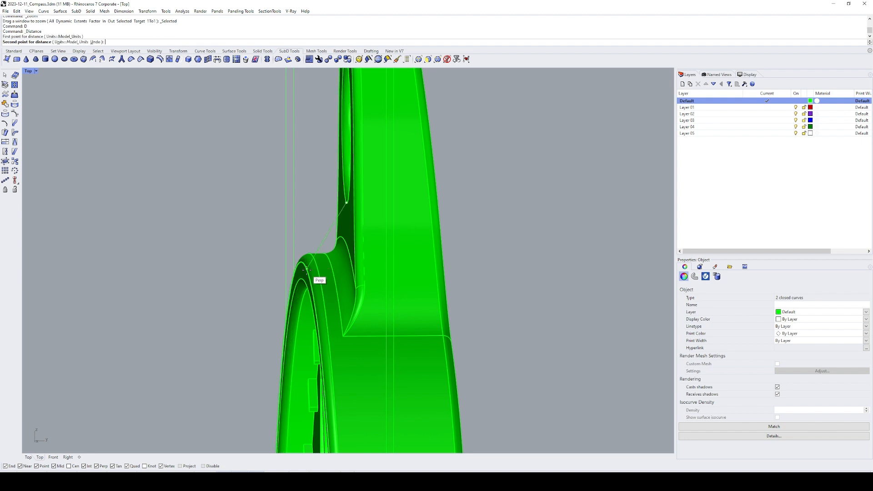
click(306, 269)
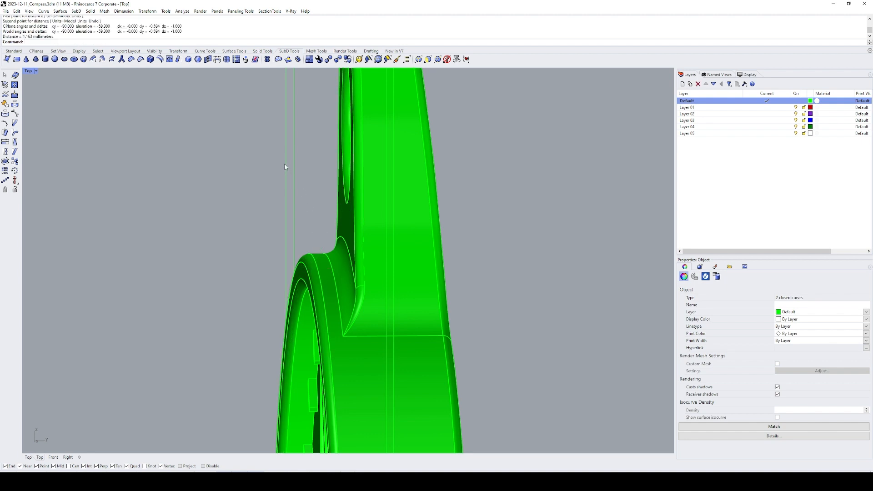
- Measure the loop's thickness across its top edge on the upright reference compass
scroll(408, 200, down, 3)
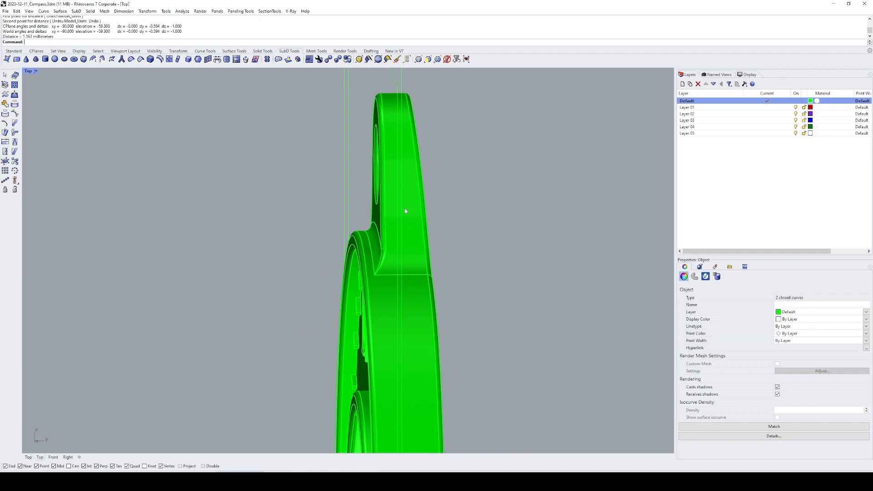
right_drag(393, 161, 382, 192)
text(D)
key(Return)
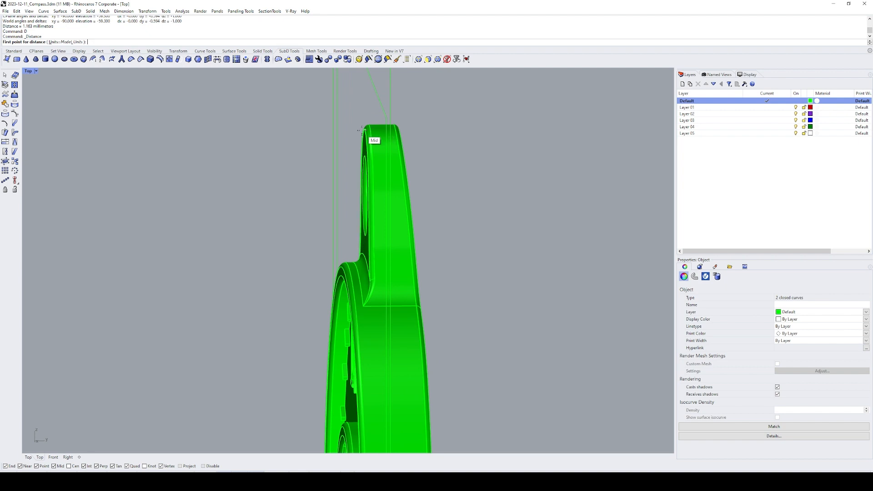
click(365, 131)
right_drag(410, 133, 390, 134)
scroll(390, 135, down, 8)
text(z)
key(Return)
drag(492, 115, 545, 144)
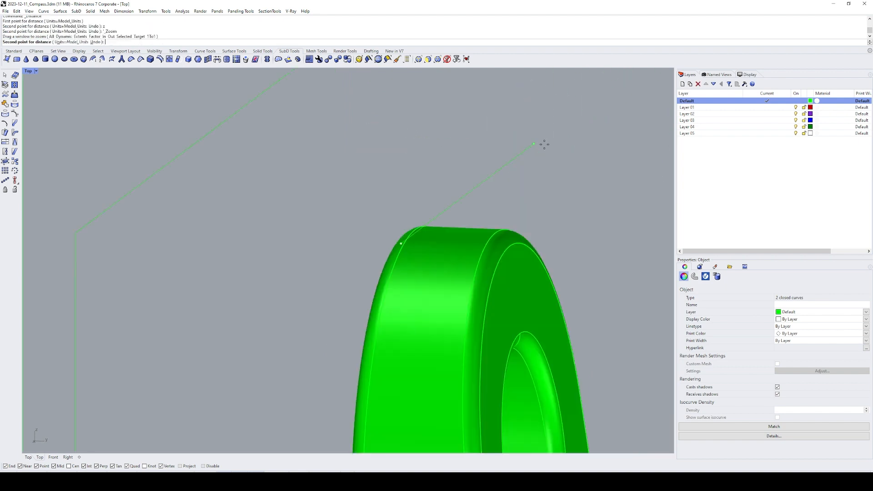
click(510, 244)
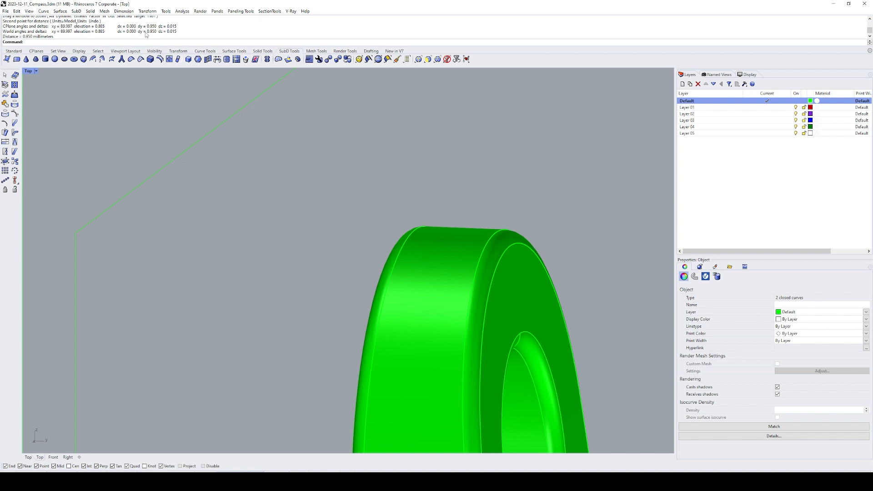
- Measure the offset from the front rim to the loop's top edge on the upright reference compass
scroll(367, 147, down, 12)
right_drag(370, 163, 395, 191)
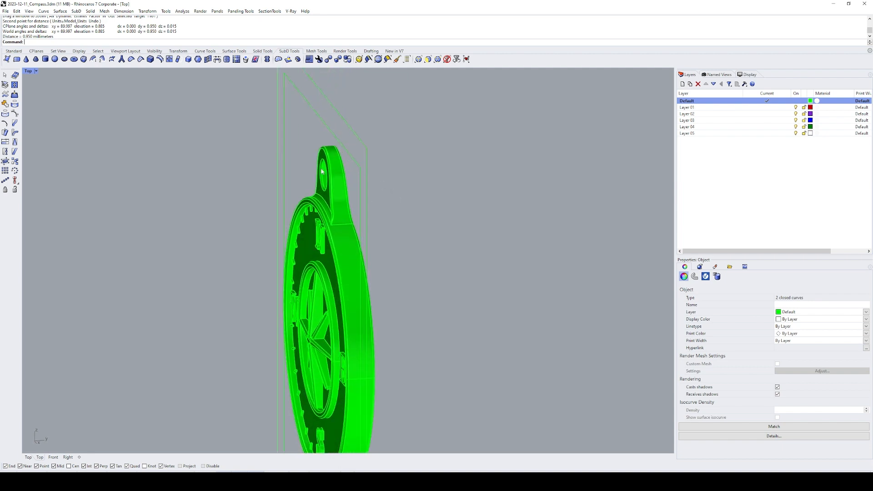
scroll(317, 205, up, 5)
text(D)
key(Return)
click(294, 222)
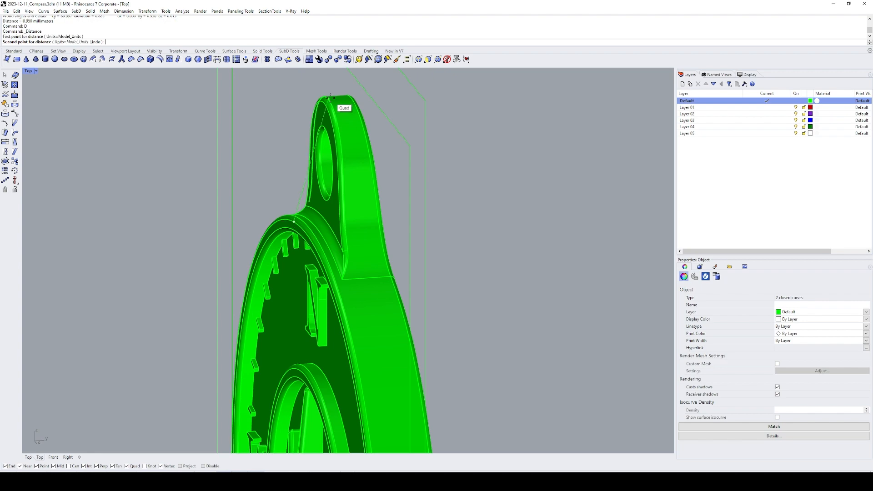
click(325, 101)
- Move the loop outline and hole circle vertically by -0.5 mm beside the flat compass disc
scroll(284, 132, down, 10)
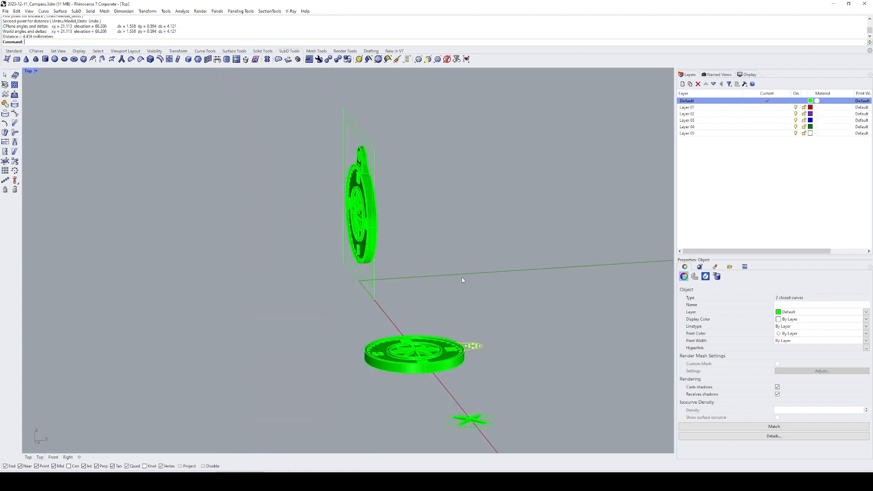
shift+right_drag(462, 280, 350, 188)
scroll(381, 247, up, 8)
shift+right_drag(371, 259, 351, 284)
scroll(330, 273, up, 2)
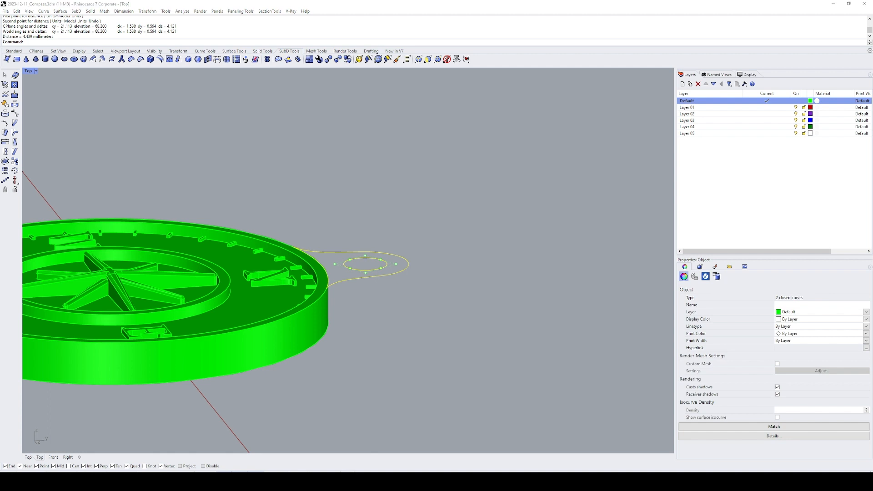
shift+right_drag(360, 227, 440, 213)
right_drag(424, 169, 454, 242)
text(zs)
key(Return)
scroll(431, 243, down, 4)
shift+right_drag(359, 287, 444, 256)
text(m)
key(Return)
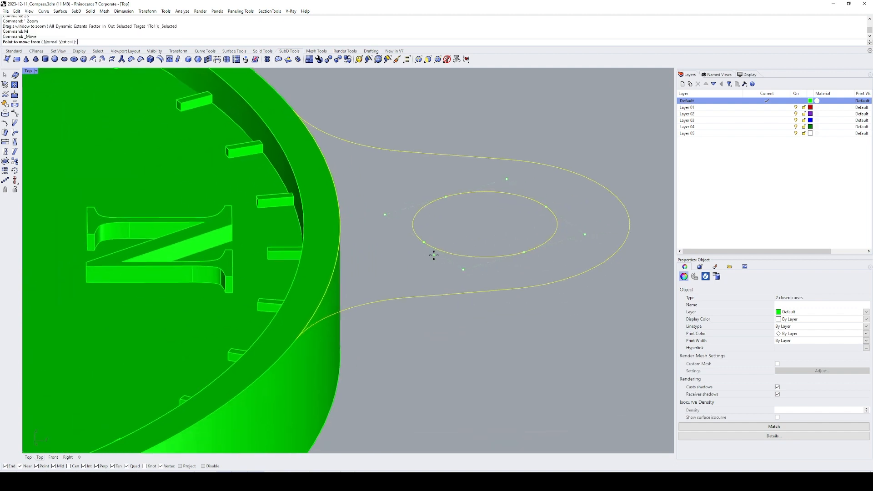
text(v)
key(Return)
click(442, 339)
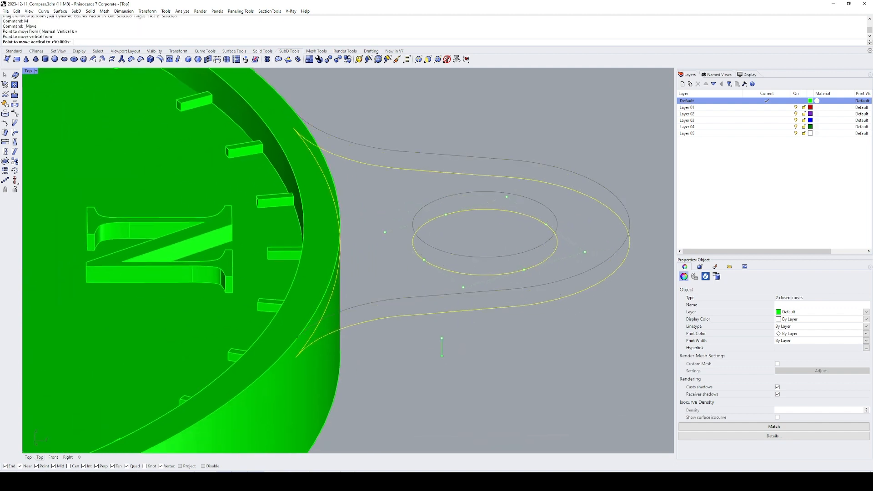
text(-.5)
key(Return)
- Try extruding the loop curves into a solid and deleting the source curves, and undo both operations
right_drag(430, 354, 447, 316)
text(ec)
key(Return)
click(372, 296)
text(e)
key(Return)
key(ctrl+z)
key(ctrl+z)
- Extrude the loop outline and hole circle 1 mm as a solid and delete the source curves
text(EC)
key(Return)
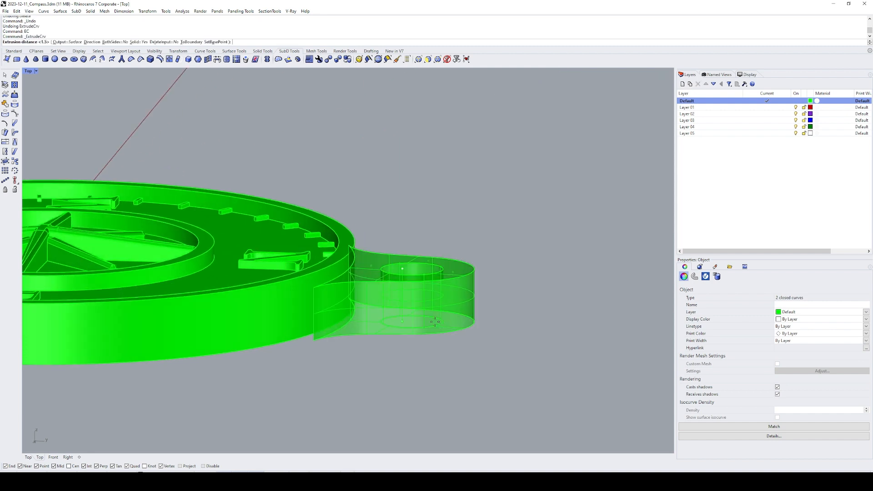
text(1)
key(Return)
text(E)
key(Return)
- Draw a straight line extending to both sides from the outer underside edge of the loop
right_drag(435, 321, 494, 305)
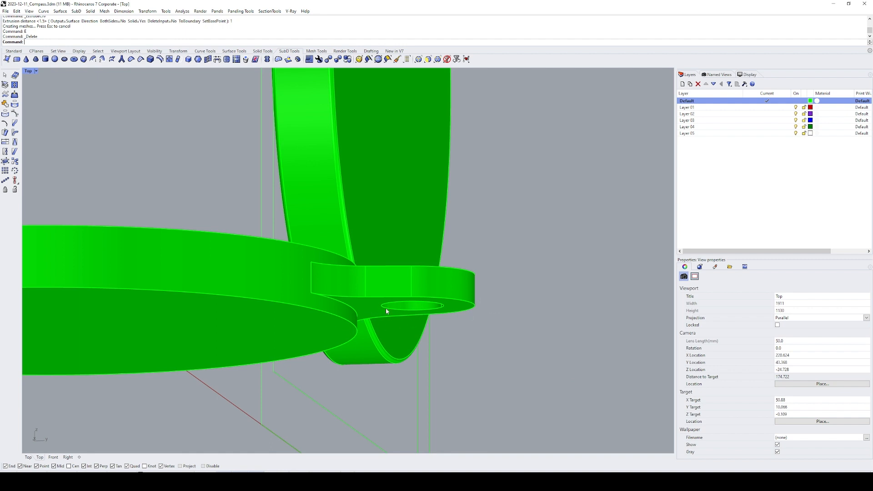
right_drag(317, 330, 340, 329)
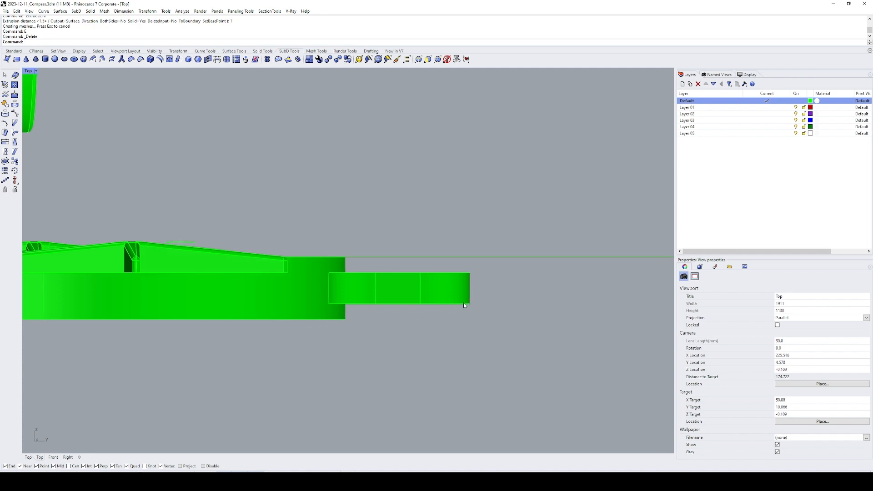
right_drag(259, 323, 260, 314)
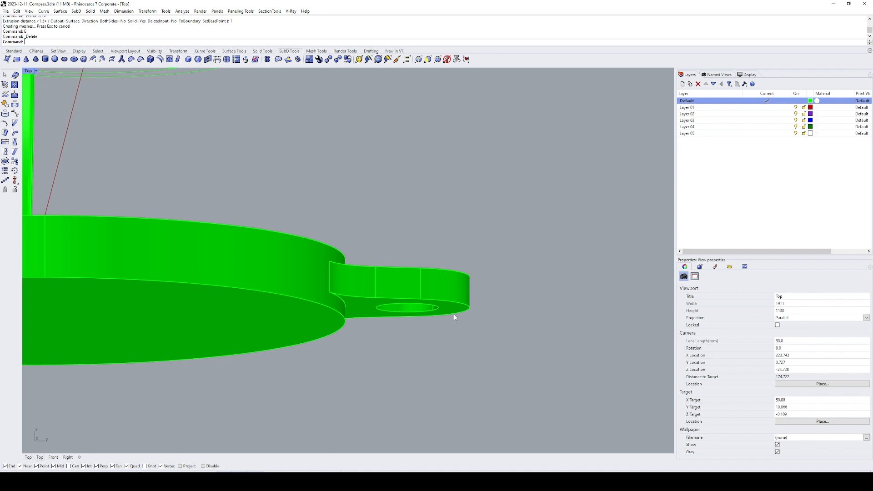
scroll(493, 255, down, 6)
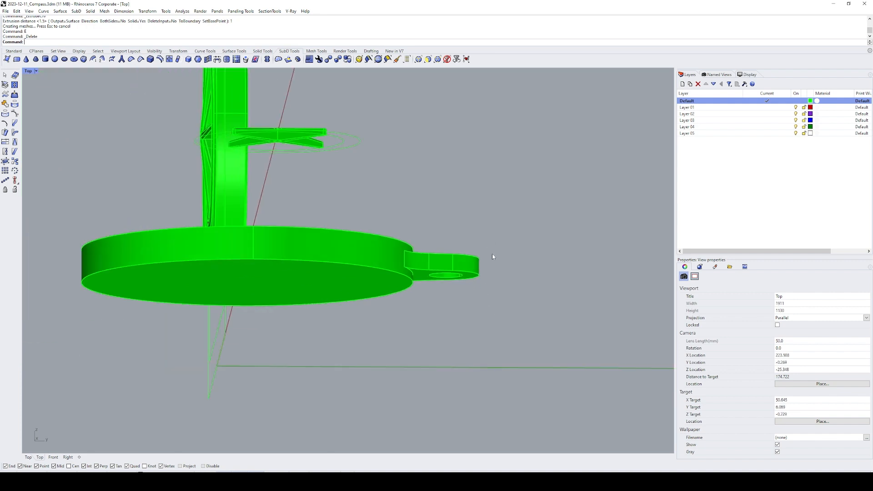
right_drag(493, 255, 414, 208)
text(l)
key(Return)
click(430, 204)
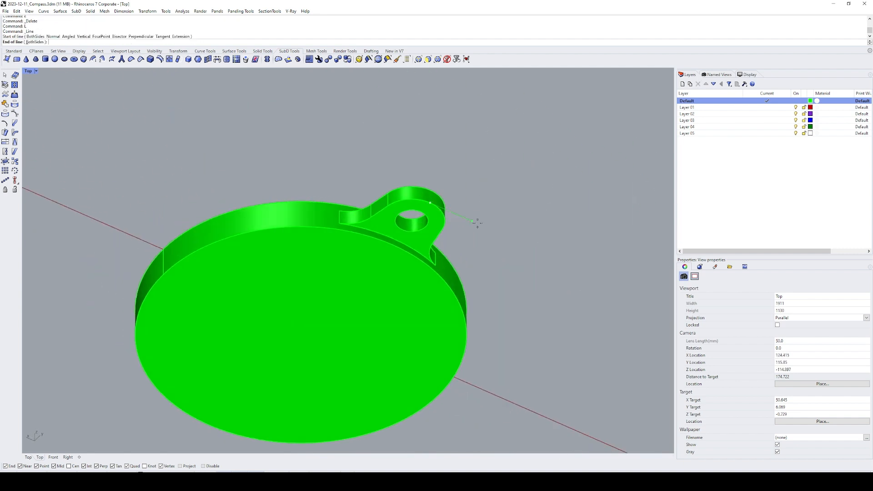
text(b)
key(Return)
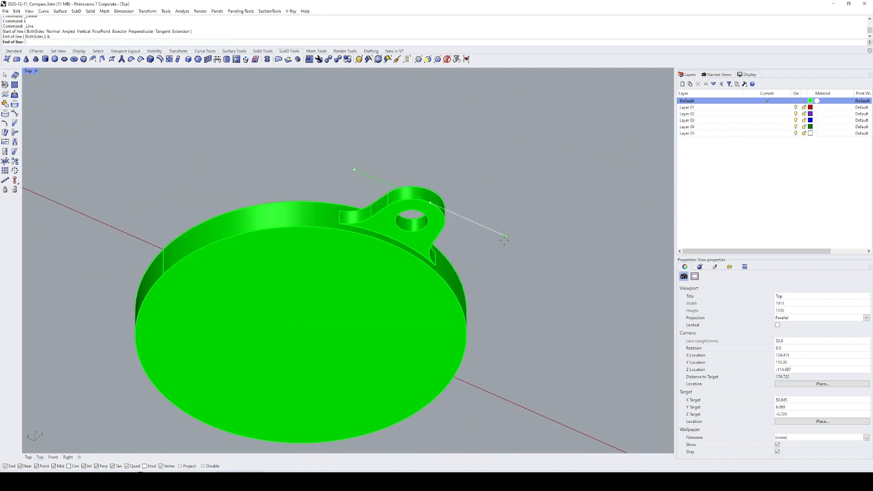
click(503, 240)
shift+right_drag(482, 242, 515, 236)
- Copy the line from the loop's outer end across to the compass disc side of the loop
click(511, 221)
text(c)
key(Return)
click(463, 197)
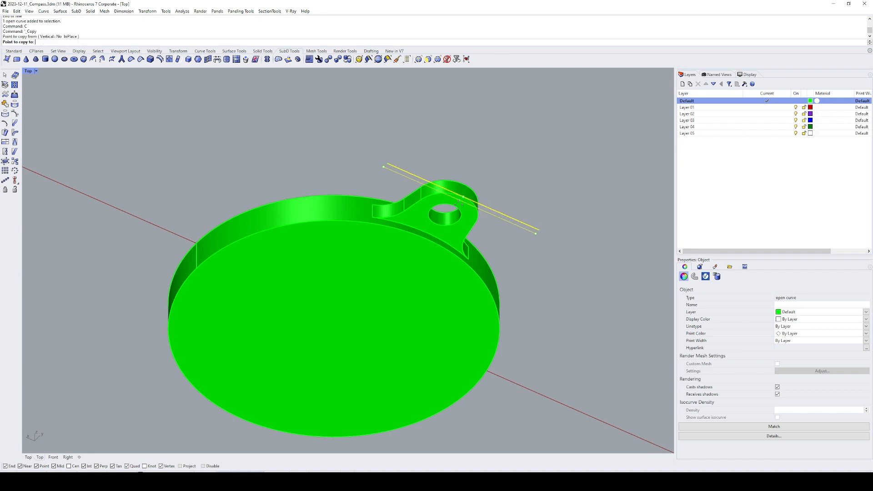
click(445, 249)
key(Return)
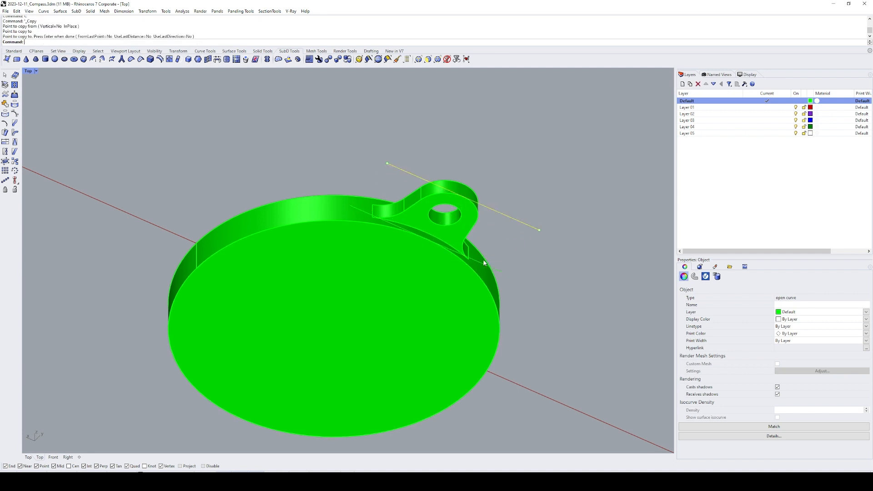
- Loft a surface between the two parallel lines and delete the lines
shift+click(497, 271)
text(lo)
key(Return)
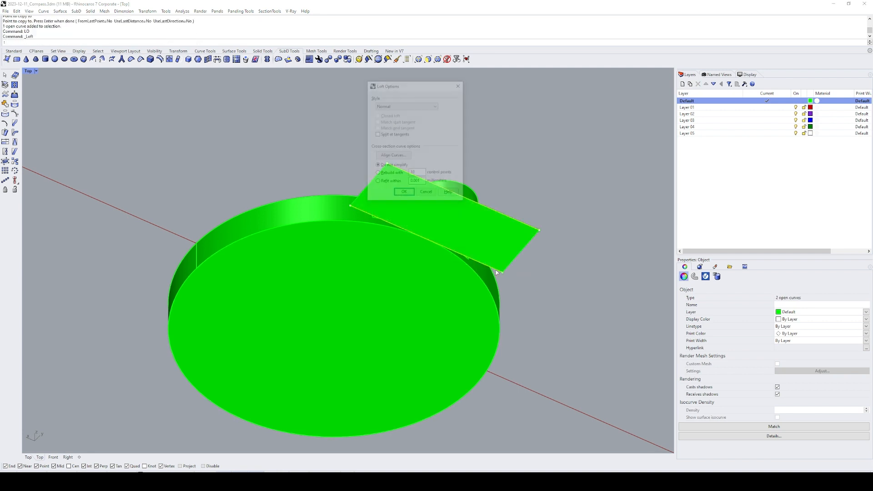
key(Return)
text(e)
key(Return)
- Scale the lofted surface by a factor of 2 from a base point on its outer edge
text(sl)
key(Return)
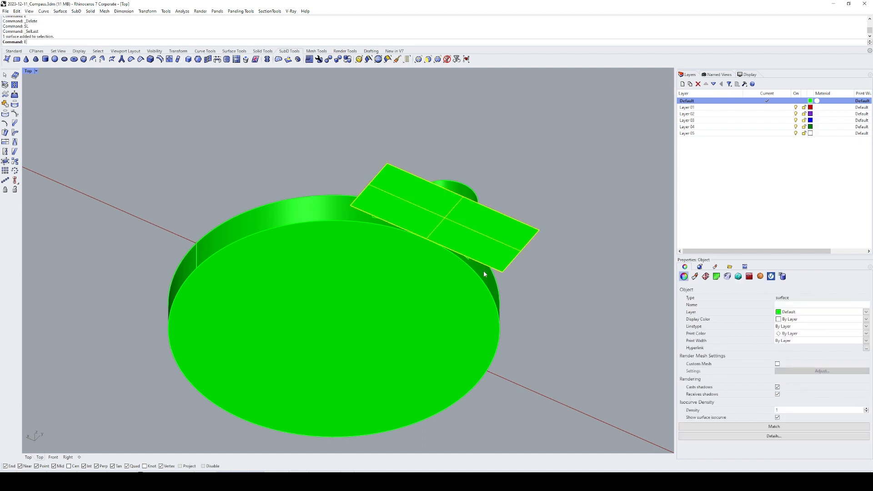
text(s)
key(Return)
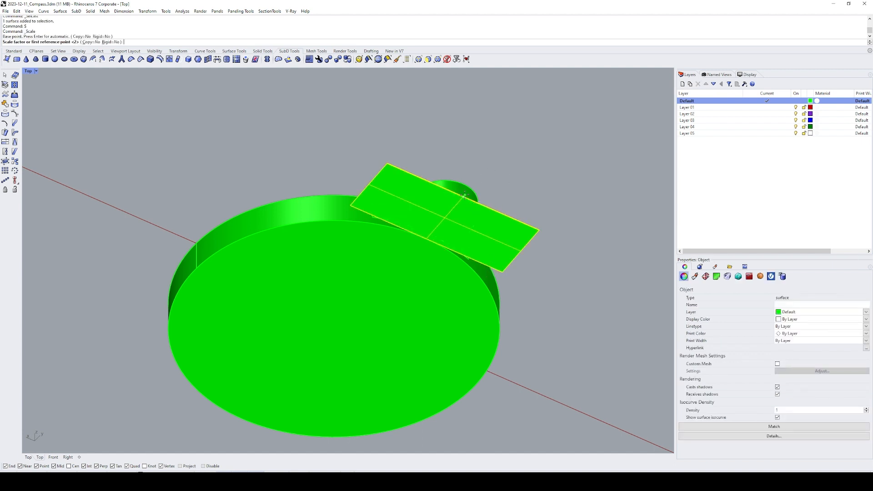
click(467, 199)
text(2)
key(Return)
click(557, 200)
- Extract the disc's flat underside face and untrim its circular edge
right_drag(517, 241, 524, 227)
text(EXT)
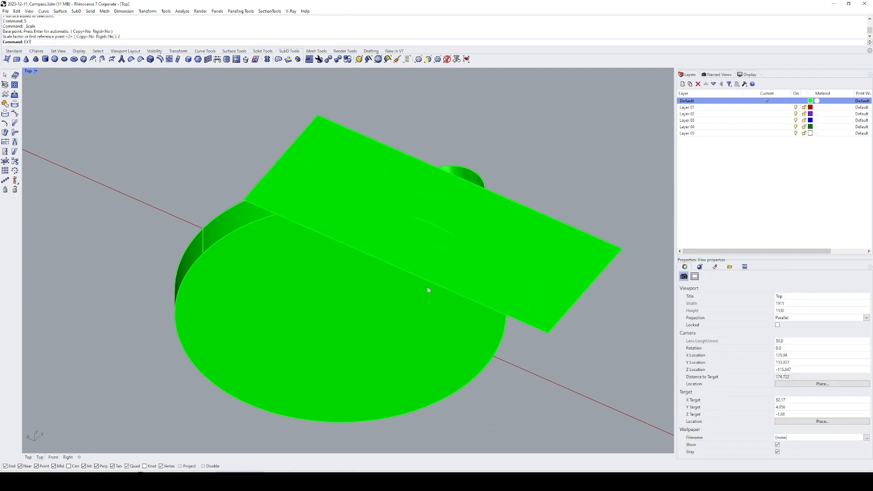
key(Return)
click(390, 311)
key(Return)
text(U)
key(Return)
click(367, 207)
key(Return)
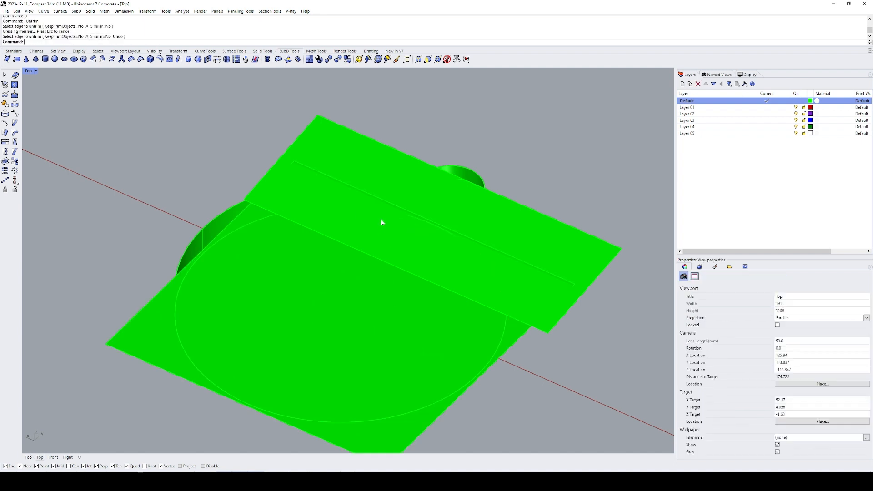
- Intersect the sloped lofted surface with the untrimmed disc face and scale the intersection line by a factor of 2
right_drag(418, 216, 411, 213)
click(374, 174)
shift+click(308, 187)
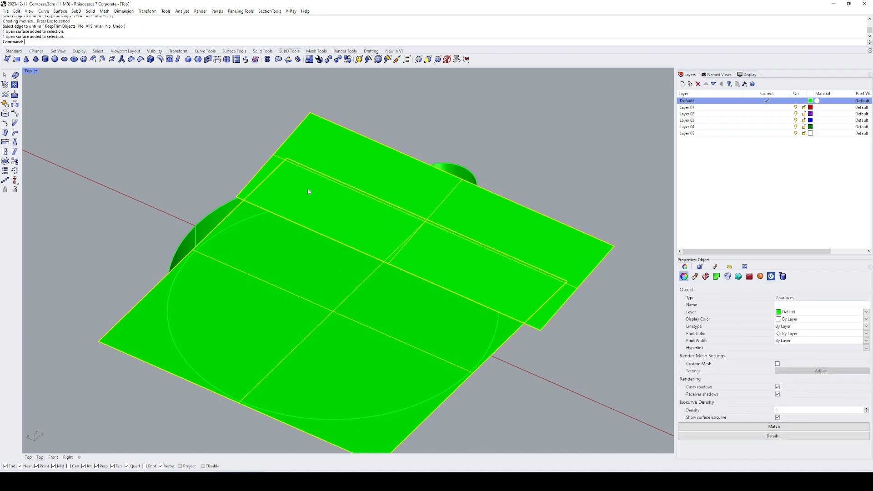
text(I)
key(Return)
right_drag(354, 196, 357, 197)
text(SC)
key(Return)
key(Return)
key(Return)
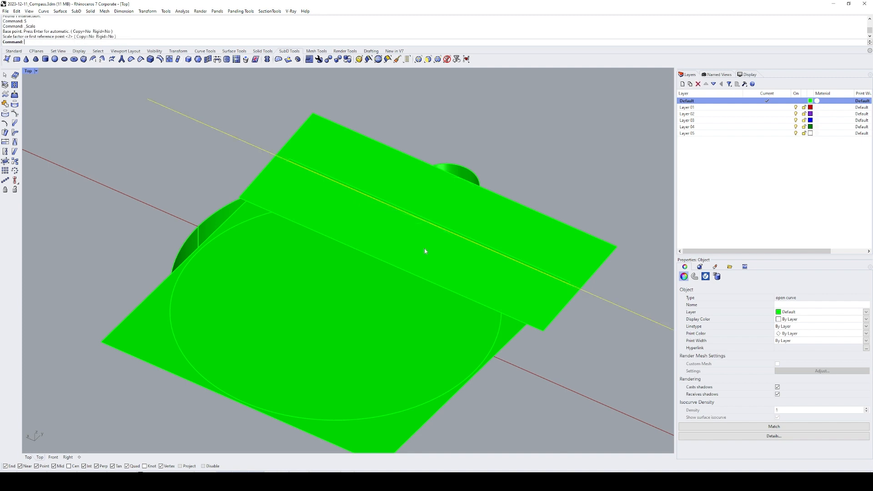
- Split the sloped lofted surface with the intersection line and delete its portion beneath the disc face
click(372, 180)
text(S)
key(Return)
click(232, 136)
key(Return)
ctrl+click(332, 143)
text(E)
key(Return)
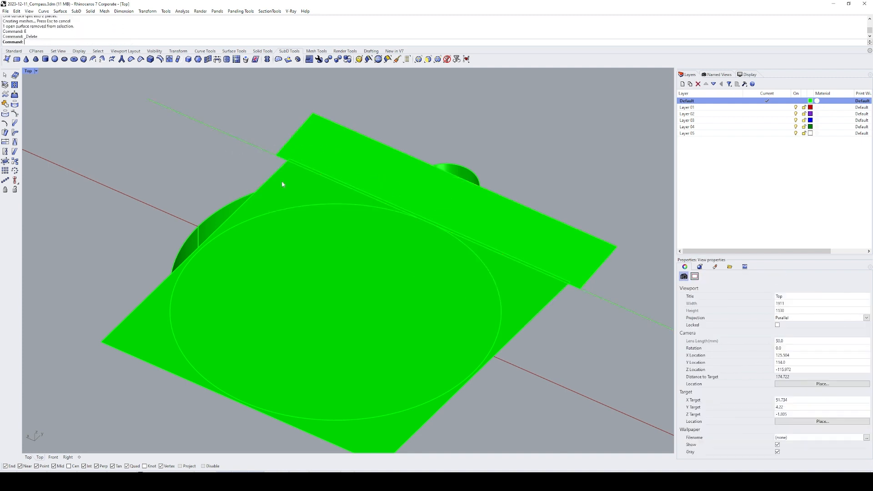
- Split the disc face with the intersection line, delete its strip beyond the line, and delete the line
click(265, 213)
click(279, 190)
text(S)
key(Return)
click(270, 150)
key(Return)
ctrl+click(291, 183)
text(E)
key(Return)
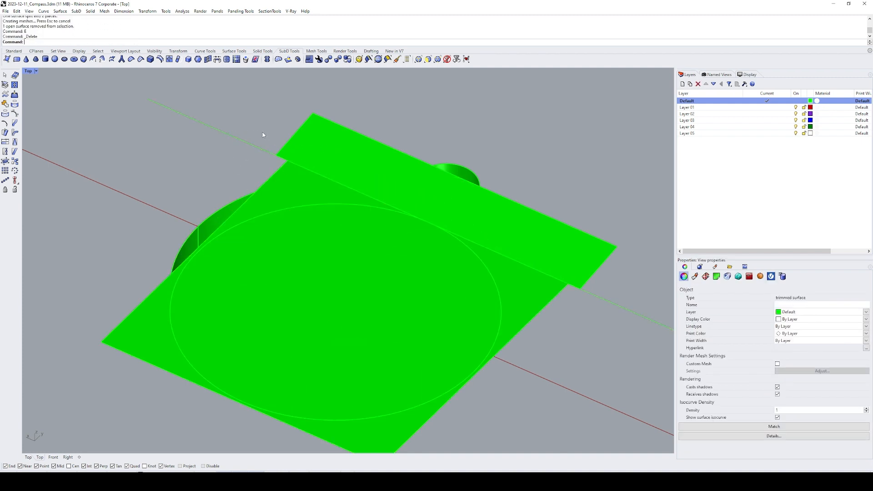
click(251, 143)
key(e)
key(Return)
- Duplicate one side edge of the flat disc face and scale the copied edge by a factor of 2
right_drag(285, 163, 295, 169)
text(DE)
key(Return)
click(292, 171)
key(Return)
text(SC)
key(Return)
key(Return)
key(Return)
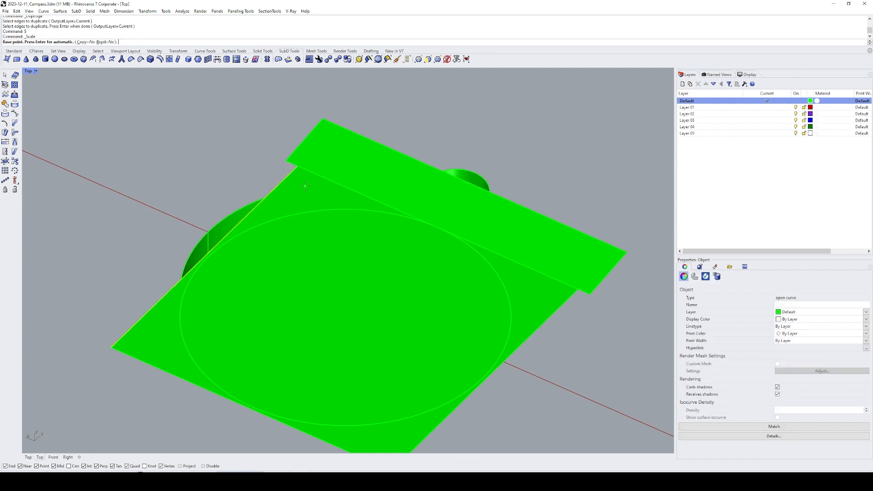
- Trim the sloped surface's overhang with the scaled edge line, keeping the line for reuse
key(t)
key(Return)
click(302, 141)
key(Return)
key(Delete)
key(ctrl+z)
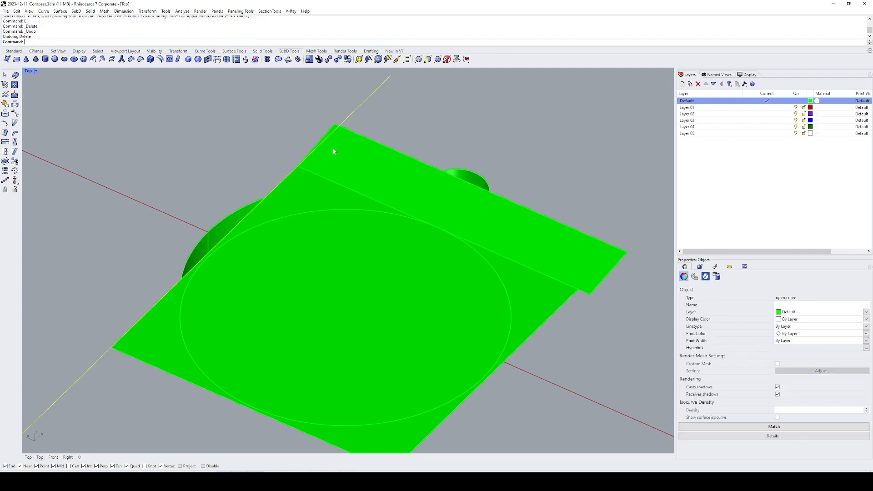
- Copy the edge line to the disc face's opposite corner and trim the sloped surface's overhang on that side
text(C)
key(Return)
click(305, 170)
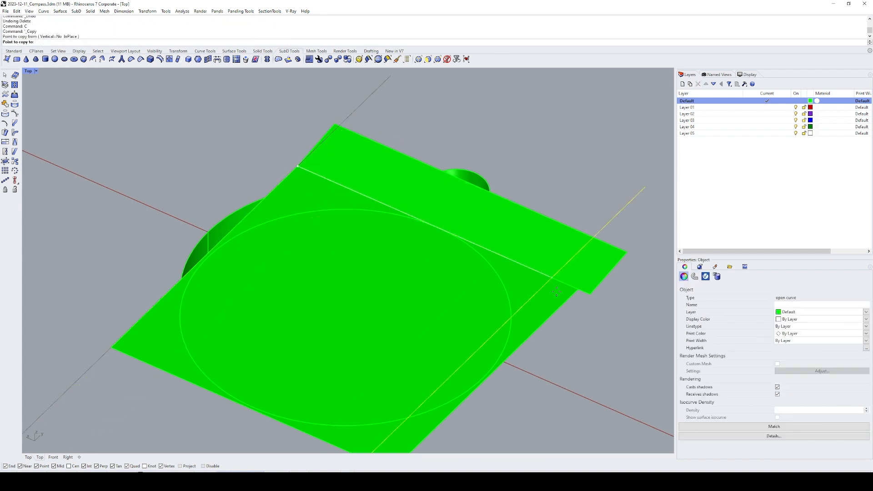
click(579, 288)
key(Return)
text(T)
key(Return)
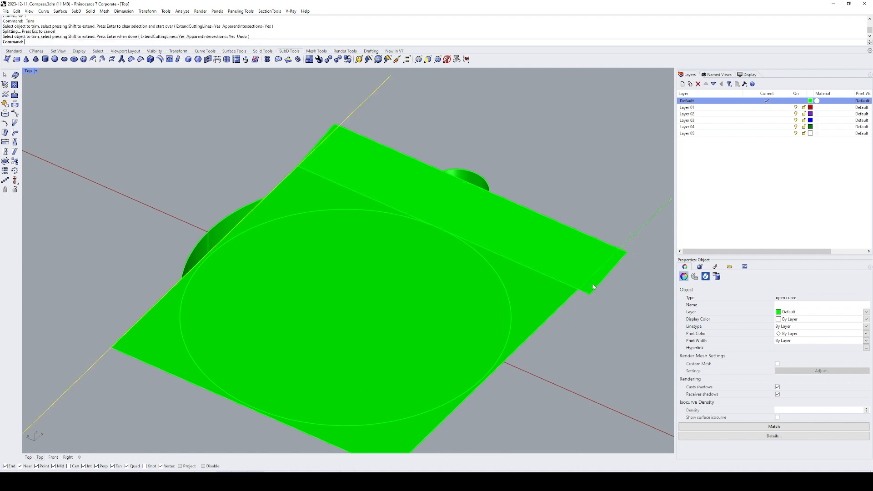
click(622, 260)
key(Return)
- Delete both trimming lines beside the disc face and the sloped surface
click(645, 225)
text(E)
key(Return)
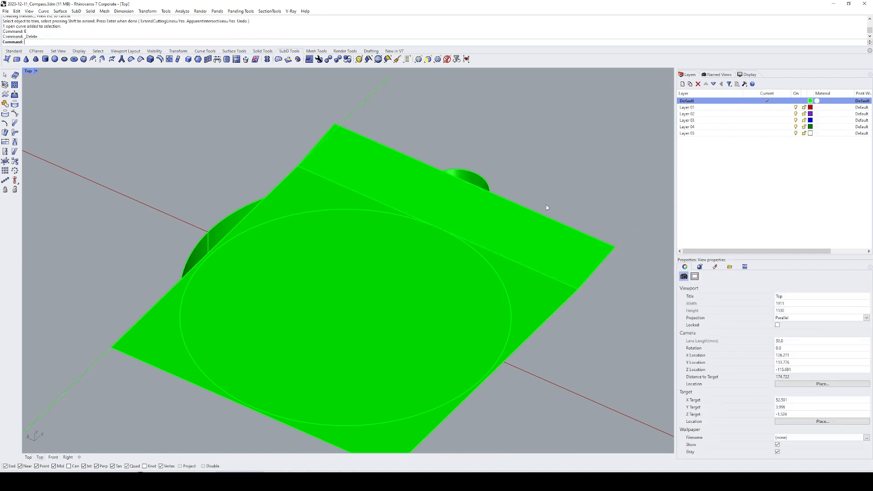
click(374, 91)
text(E)
key(Return)
- Join the flat disc face and the sloped surface into one polysurface
click(356, 161)
shift+click(323, 194)
right_drag(323, 194, 393, 192)
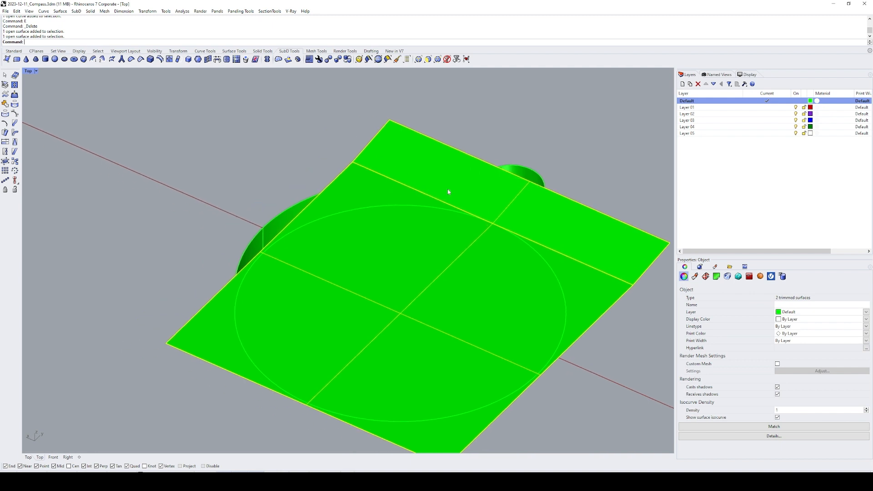
text(J)
key(Return)
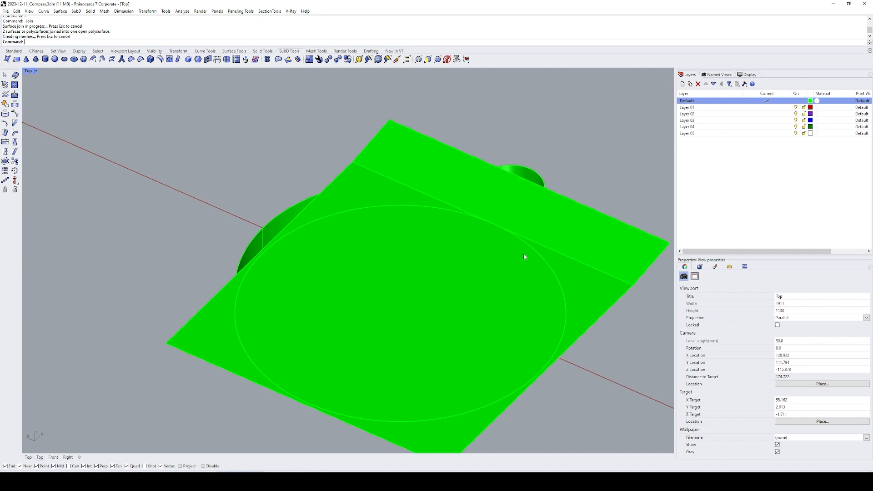
click(576, 218)
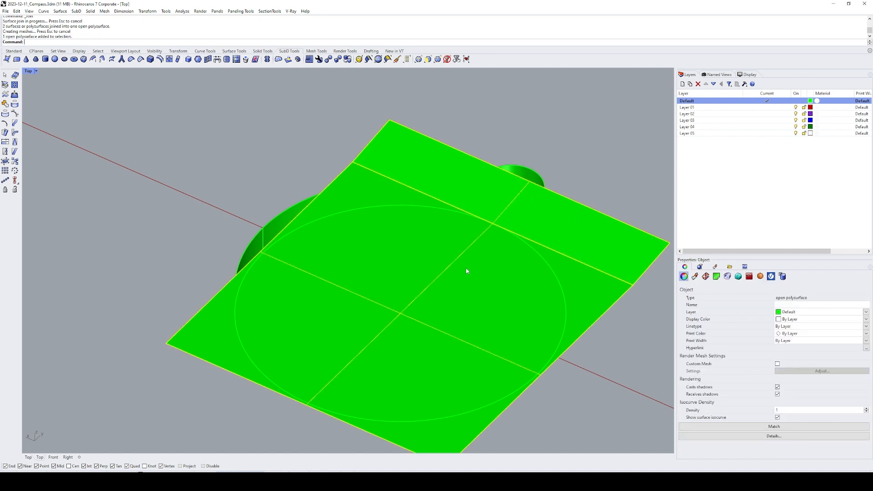
click(484, 129)
right_drag(455, 128, 486, 150)
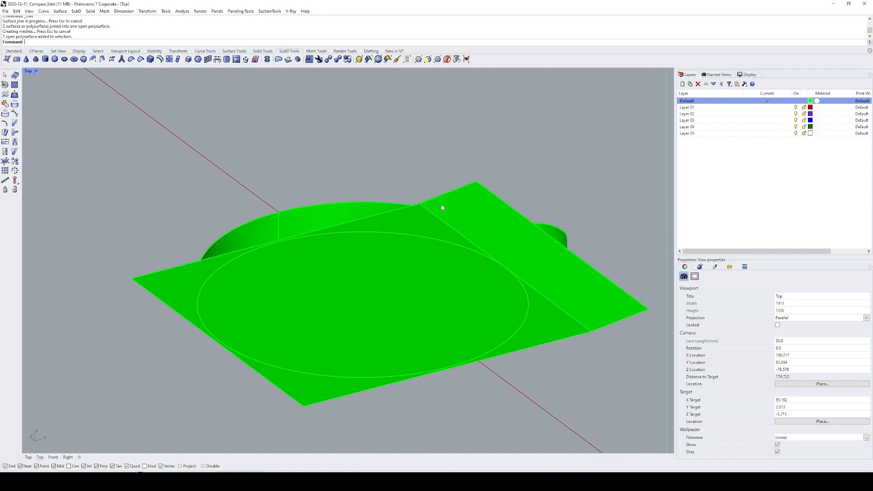
- Duplicate the lower outer edges of the hanging loop as curves
right_drag(439, 203, 416, 258)
scroll(483, 247, up, 8)
text(DE)
key(Return)
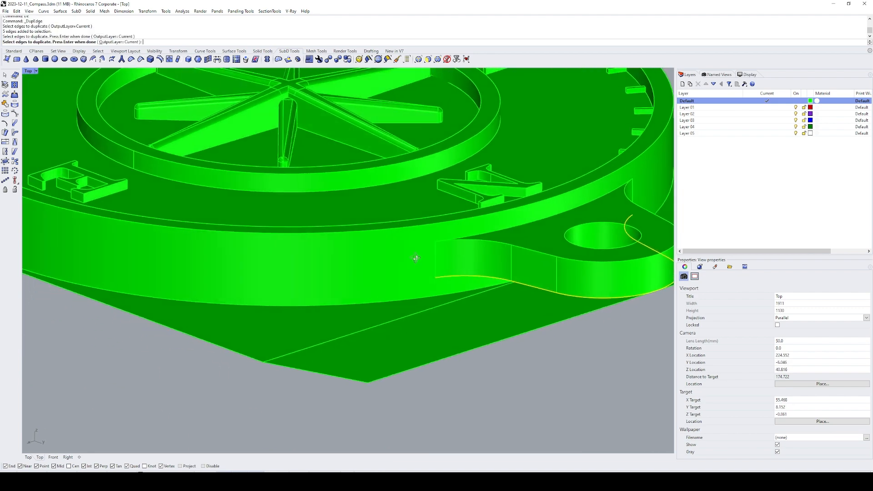
scroll(414, 261, down, 4)
key(Return)
- Extrude the duplicated loop edges straight down past the sloped surface and delete the source curves
shift+right_drag(468, 266, 439, 239)
text(EC)
key(Return)
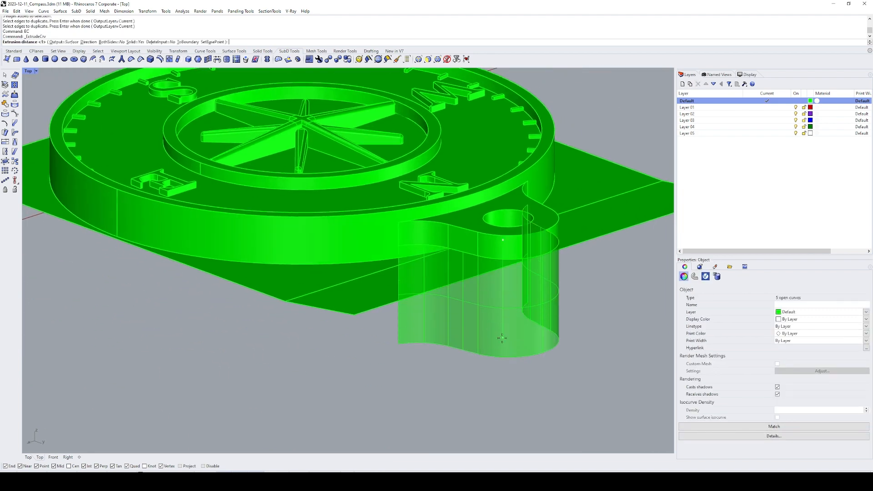
click(505, 339)
text(E)
key(Return)
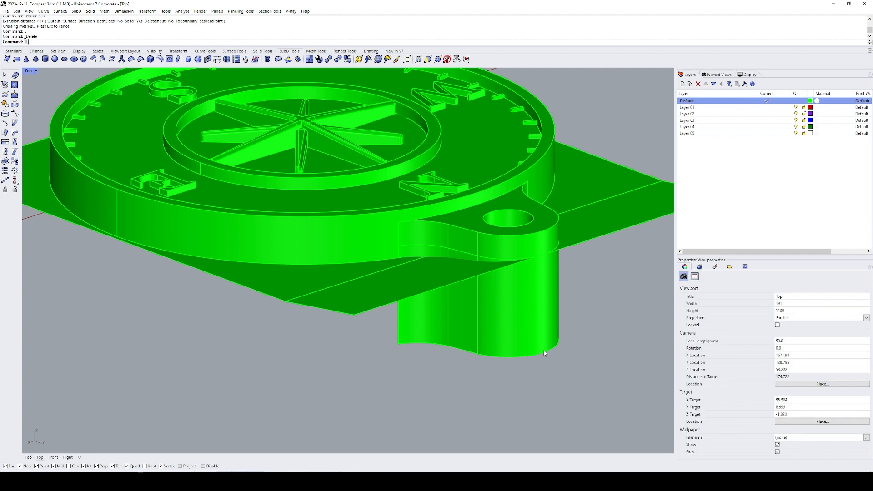
- Join the extruded loop walls into one polysurface
text(SL)
key(Return)
key(ctrl+j)
key(Escape)
right_drag(528, 409, 534, 254)
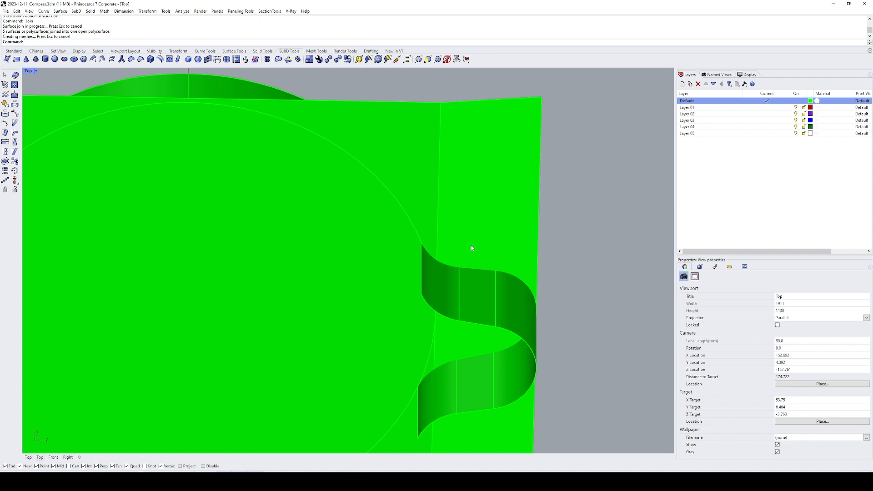
scroll(472, 249, down, 4)
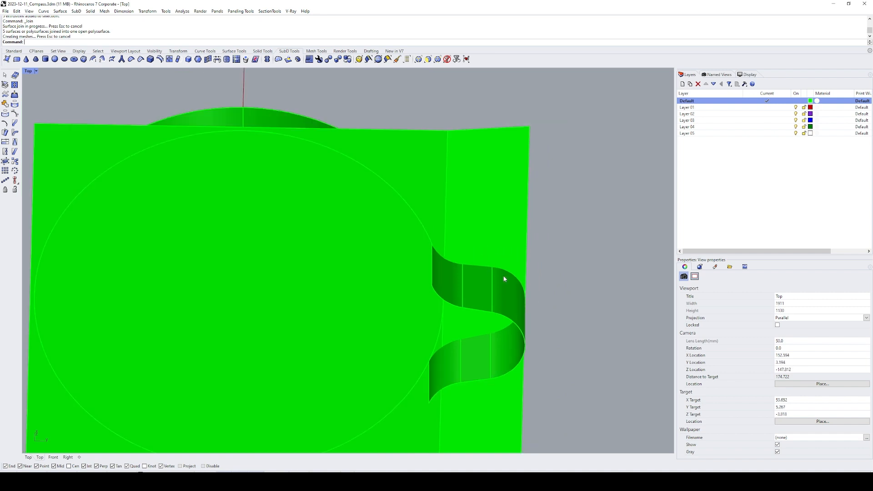
scroll(493, 271, down, 5)
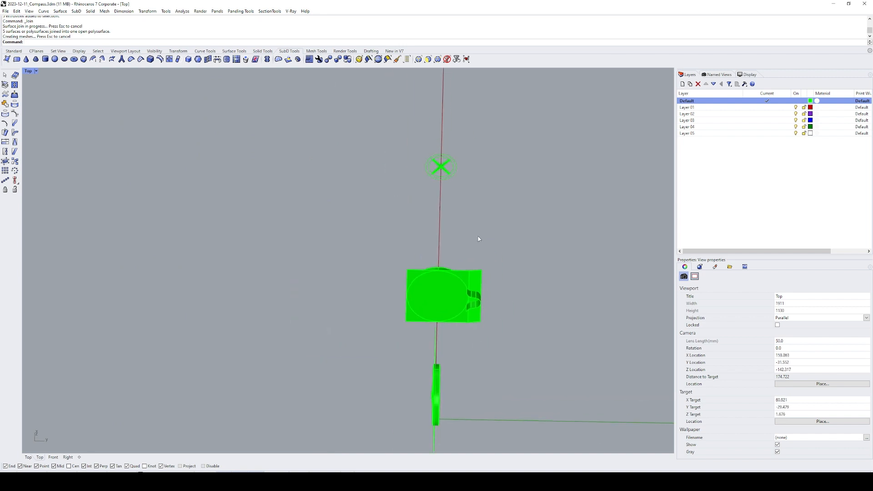
scroll(478, 273, up, 6)
scroll(482, 257, up, 2)
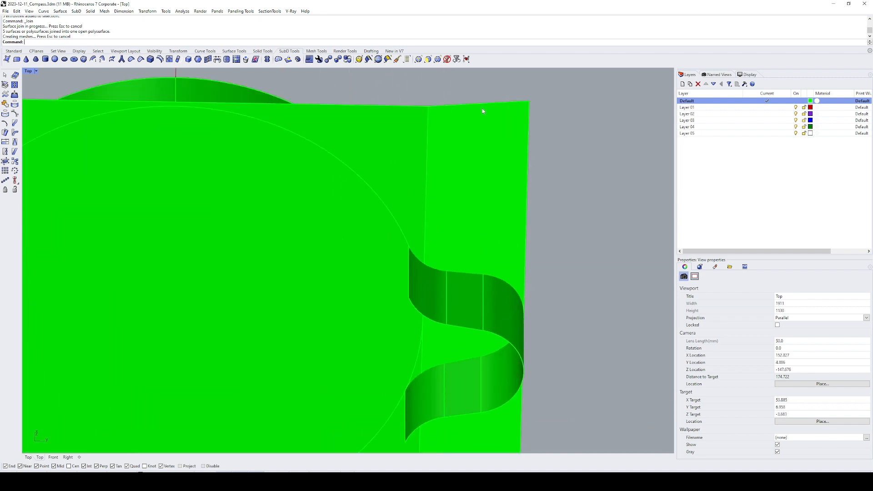
right_drag(490, 176, 454, 149)
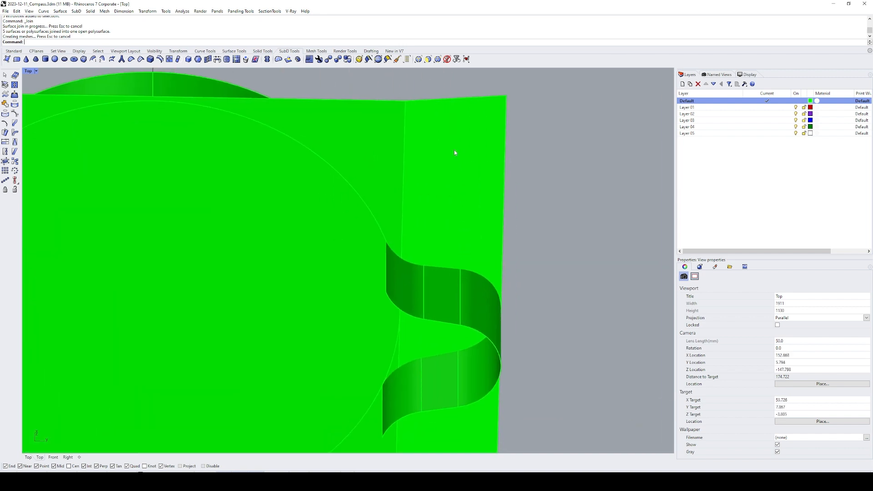
click(461, 284)
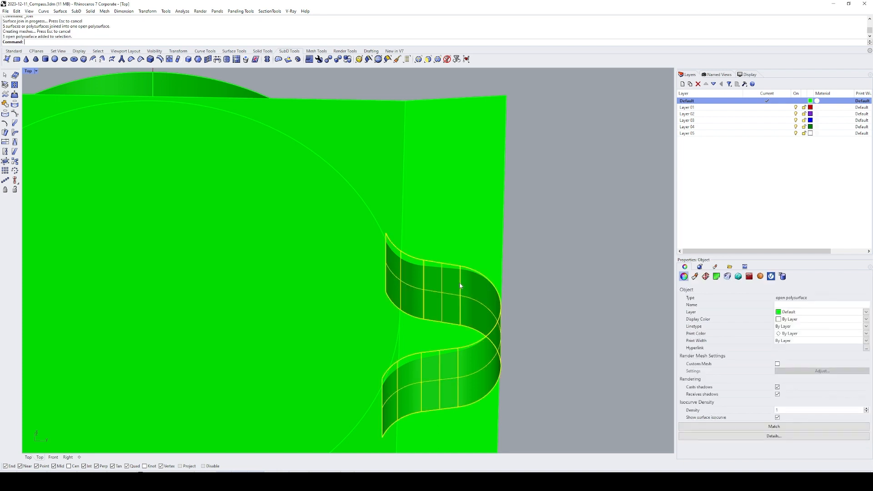
key(Escape)
ctrl+shift+click(461, 286)
click(544, 265)
right_drag(508, 247, 517, 260)
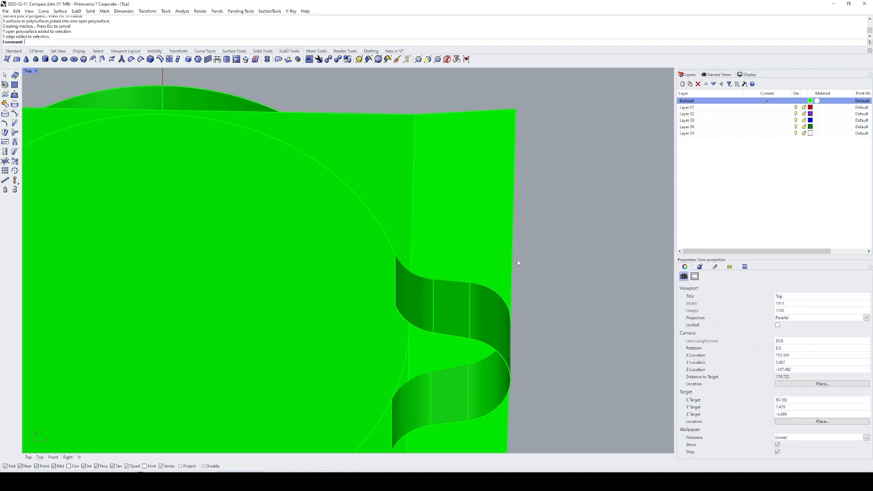
- Draw a line from the seam edge of the extruded loop wall along the sloped surface and align its points in world Z
text(L)
key(Return)
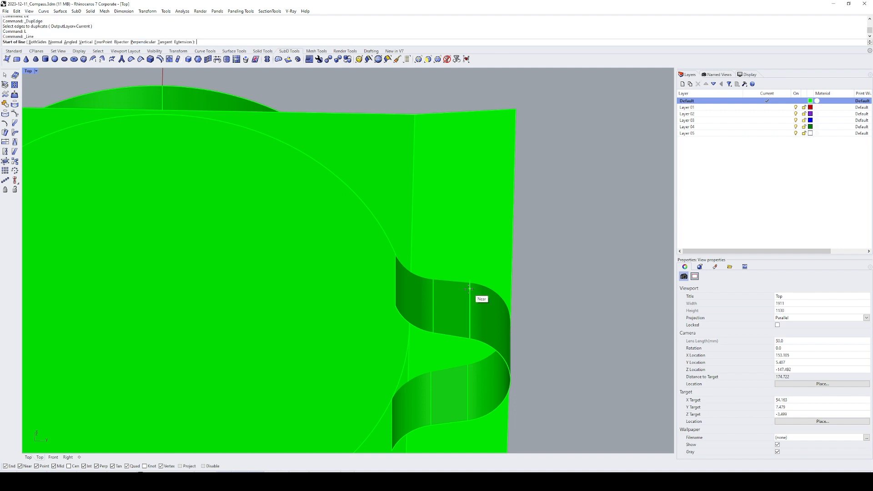
click(469, 287)
drag(470, 105, 468, 108)
text(SE)
key(Return)
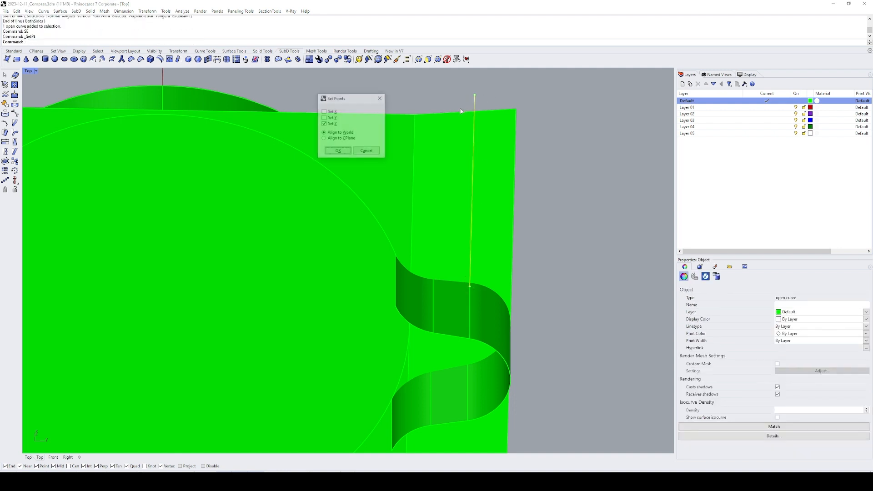
key(Return)
ctrl+shift+right_drag(460, 111, 564, 171)
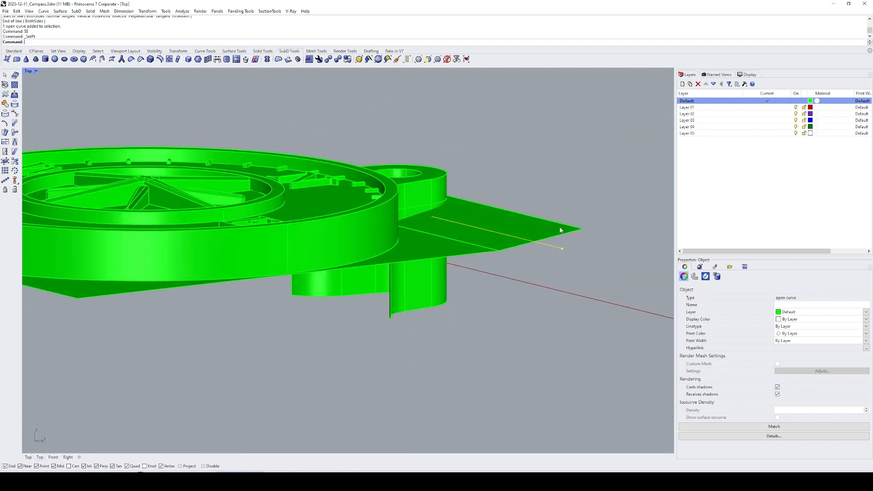
- Extrude the line upward, intersect the extrusion with the joined base polysurface, and delete the line and extrusion
text(EC)
key(Return)
click(563, 158)
text(E)
key(Delete)
click(546, 219)
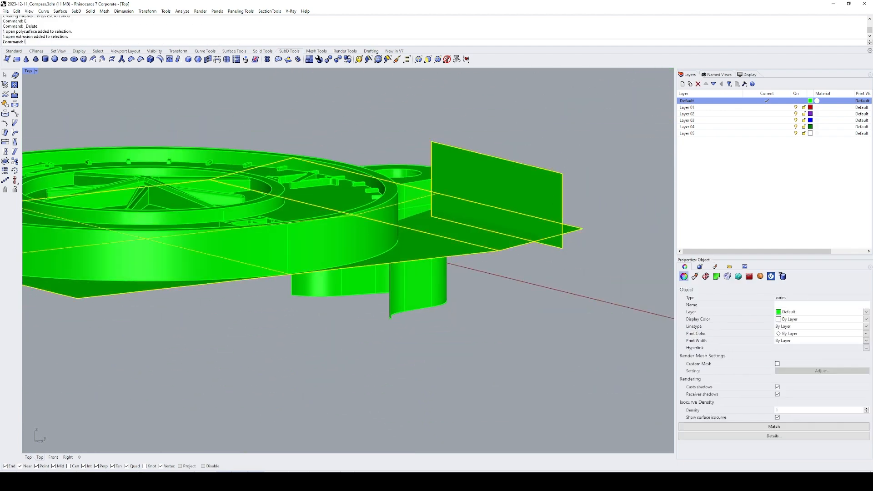
key(Return)
click(514, 214)
text(E)
key(Return)
- Draw an arc tangent to the side edges of the flat and sloped faces, touching the intersection line's end
ctrl+shift+right_drag(493, 243, 451, 191)
text(A)
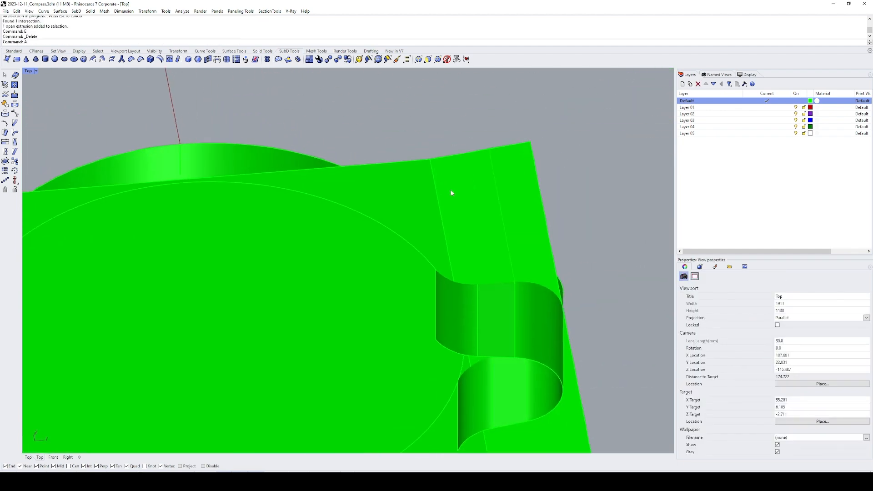
click(483, 151)
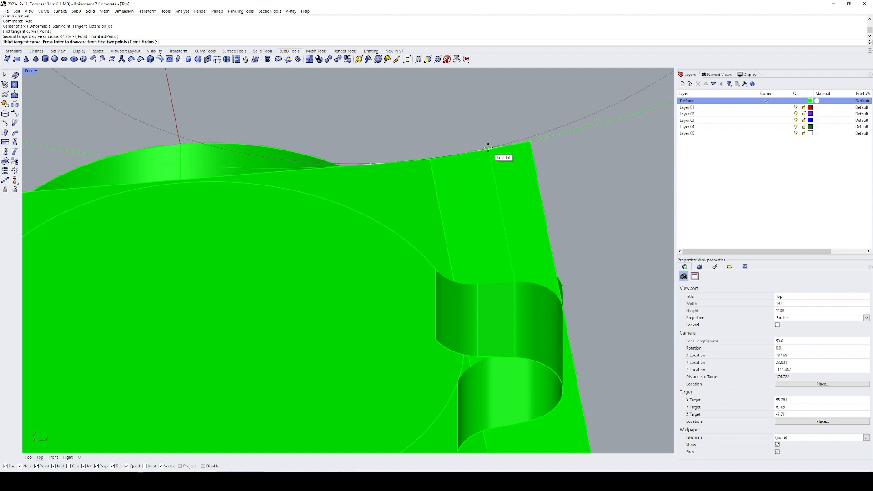
click(489, 148)
click(431, 159)
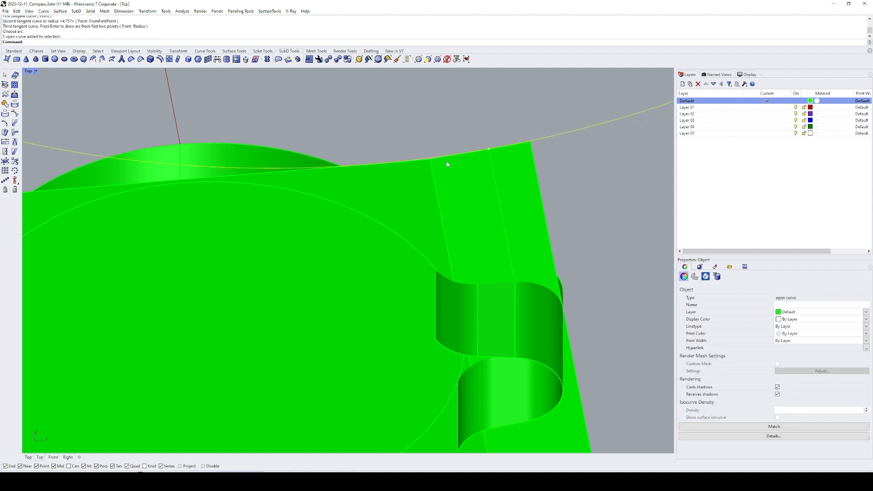
- Split the tangent arc and delete the excess, keeping only the short segment over the bend
key(ctrl+shift+s)
click(446, 170)
key(Return)
text(E)
key(Return)
- Extrude the short arc along the bend edge's direction across the full width of the base and delete the arc
click(429, 160)
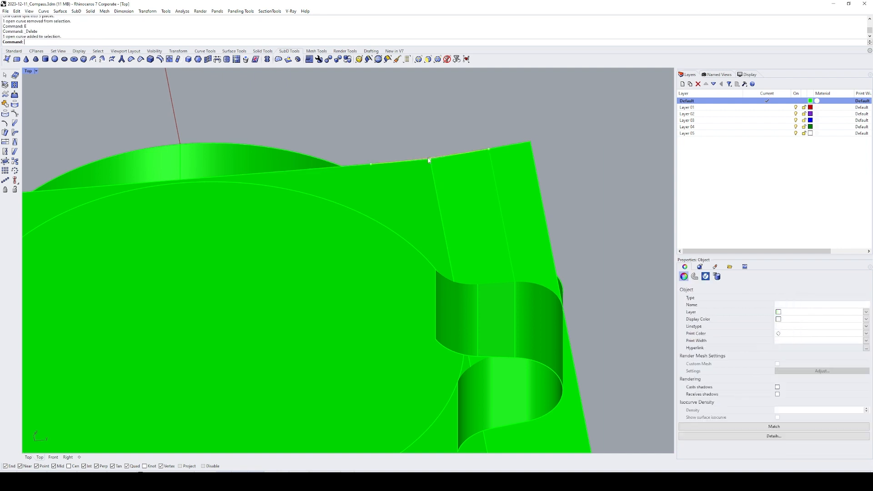
text(d)
key(Return)
click(432, 181)
click(441, 203)
scroll(440, 202, down, 8)
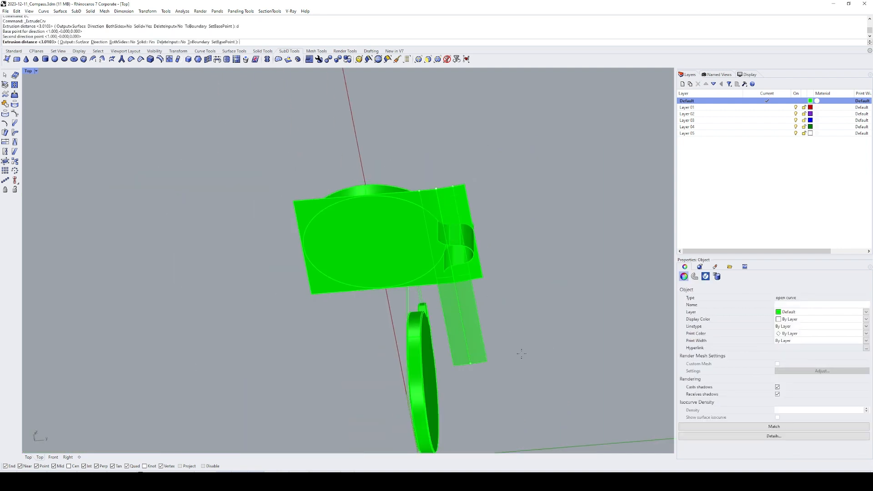
click(481, 281)
scroll(449, 200, up, 10)
text(E)
key(Return)
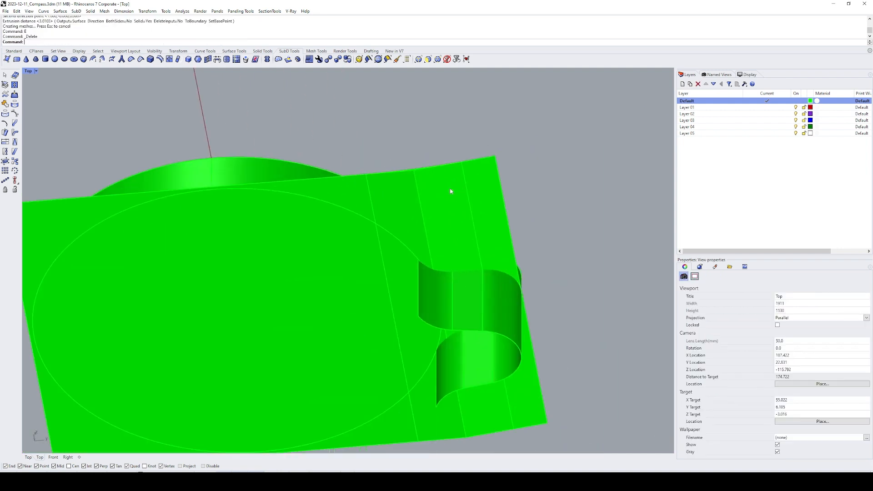
- Split the joined base polysurface with the curved strip and delete the sharp middle portion at the bend
click(452, 190)
key(ctrl+shift+s)
click(463, 181)
key(Return)
ctrl+click(482, 186)
ctrl+click(349, 201)
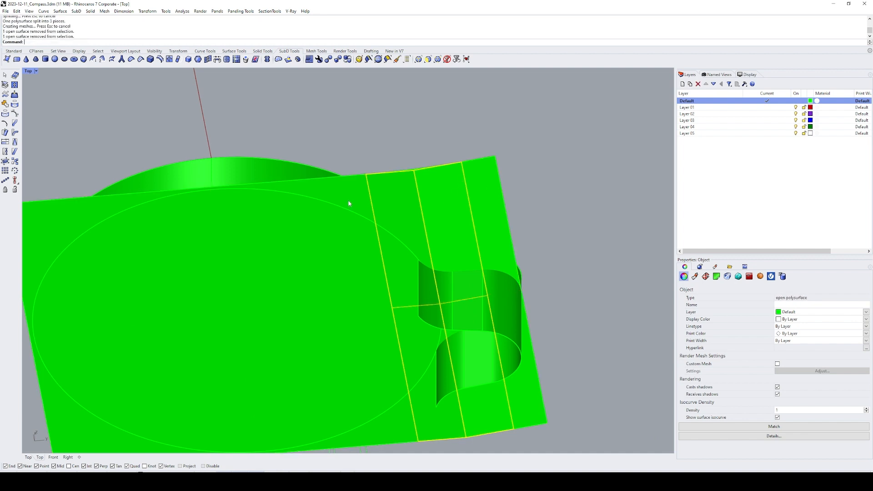
text(E)
key(Return)
- Join the curved bend strip with the flat and sloped base surfaces into one polysurface
click(439, 186)
shift+click(360, 189)
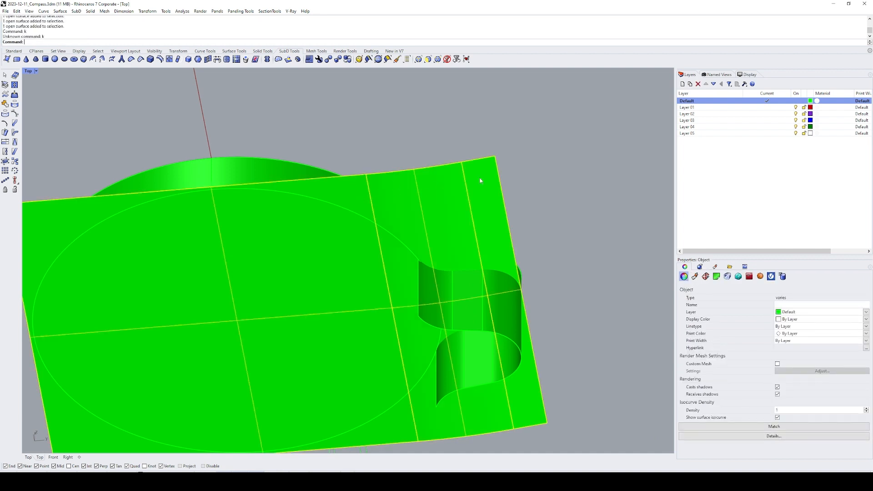
click(517, 185)
right_drag(520, 202, 554, 160)
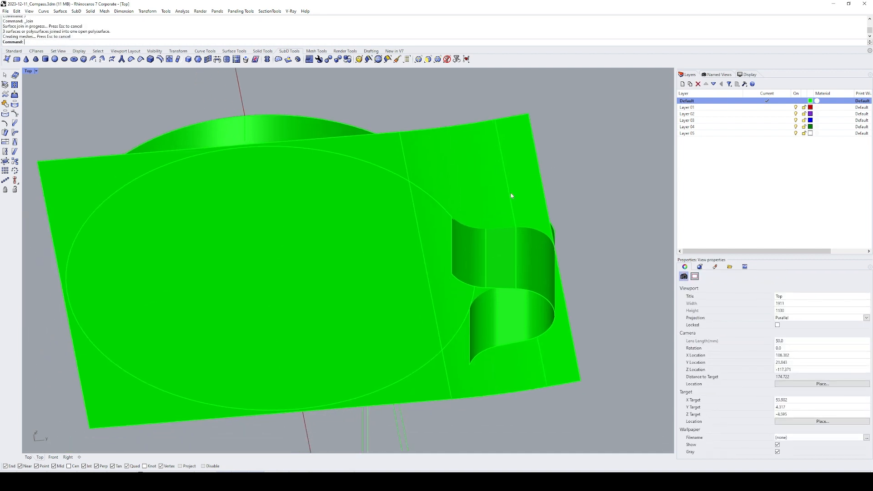
ctrl+shift+right_drag(490, 230, 426, 199)
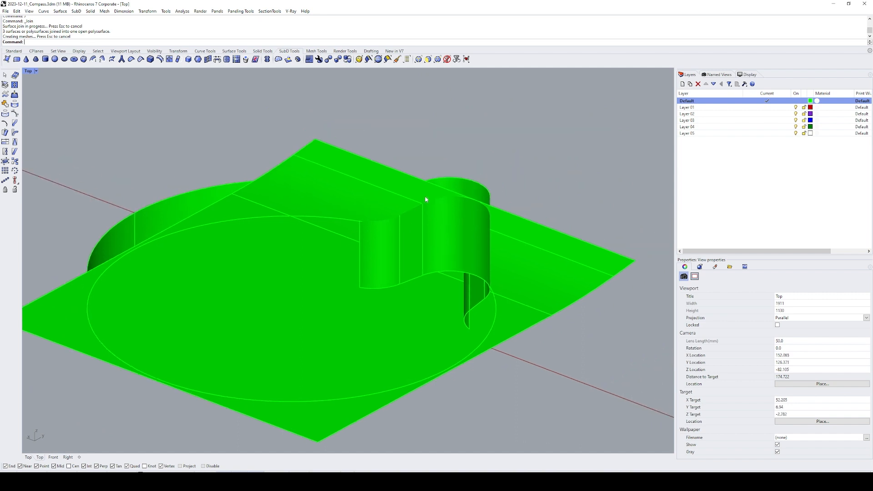
- Duplicate the compass body's lower outer circular edge as a closed curve
key(space)
click(407, 173)
click(406, 150)
right_drag(497, 211, 482, 196)
click(507, 198)
- Split the duplicated circle with the loop's side wall and delete the short segment inside the loop
text(split)
key(Return)
click(425, 227)
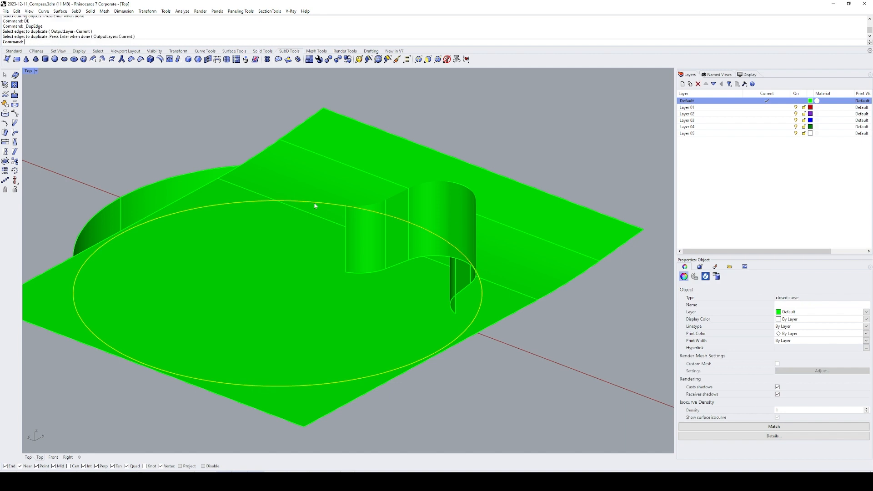
click(419, 208)
key(Return)
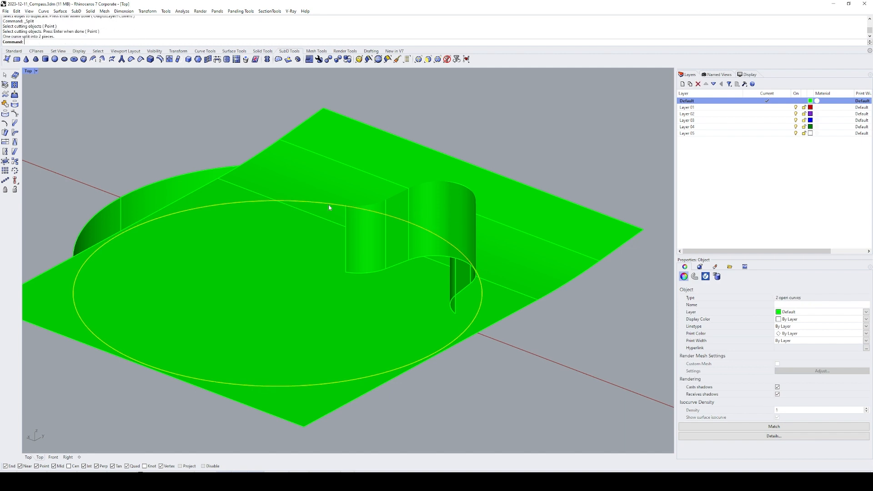
ctrl+click(341, 206)
text(e)
key(Return)
- Try to split the joined base polysurface using the open circle curve and the loop's side wall
click(327, 202)
click(327, 205)
right_click(327, 205)
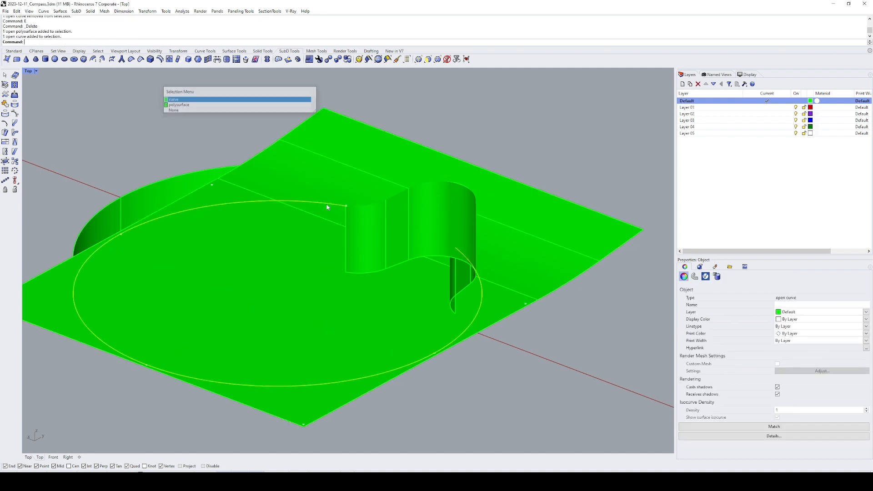
shift+click(412, 210)
mouse_move(481, 211)
right_down()
mouse_move(429, 214)
mouse_move(489, 207)
right_up()
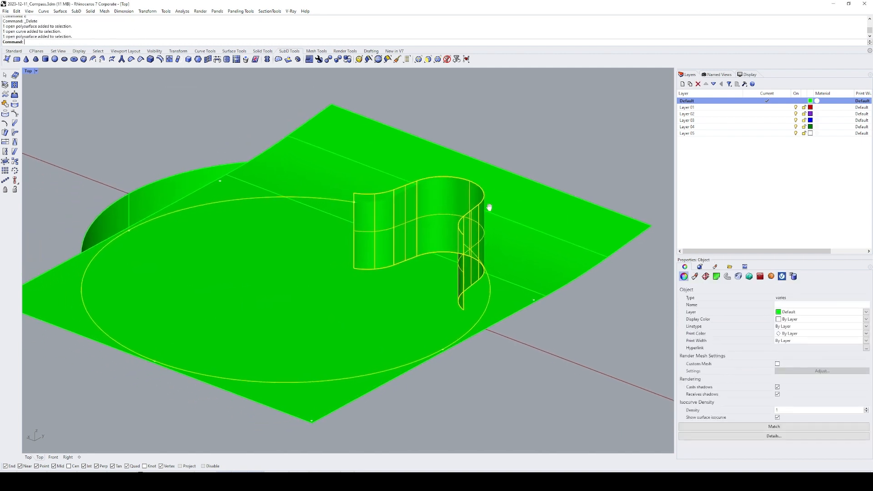
right_drag(342, 203, 371, 210)
click(379, 181)
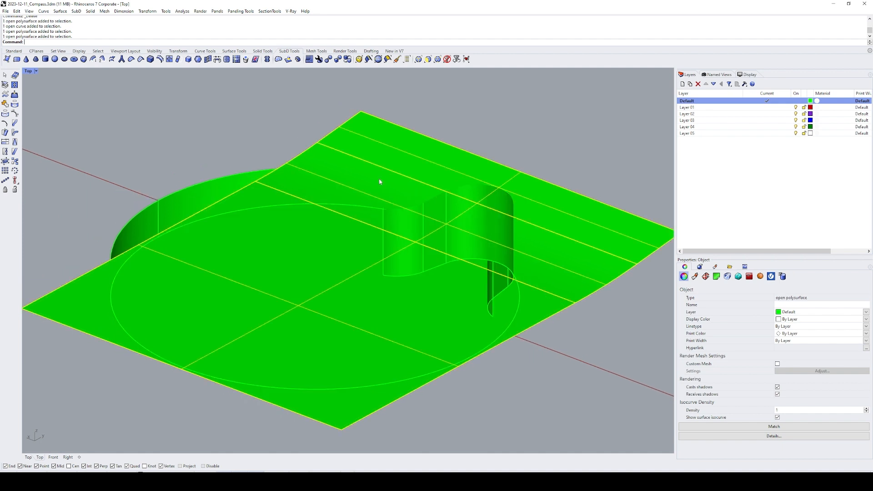
text(sp)
key(Return)
click(369, 207)
right_click(369, 207)
click(410, 218)
right_click(408, 213)
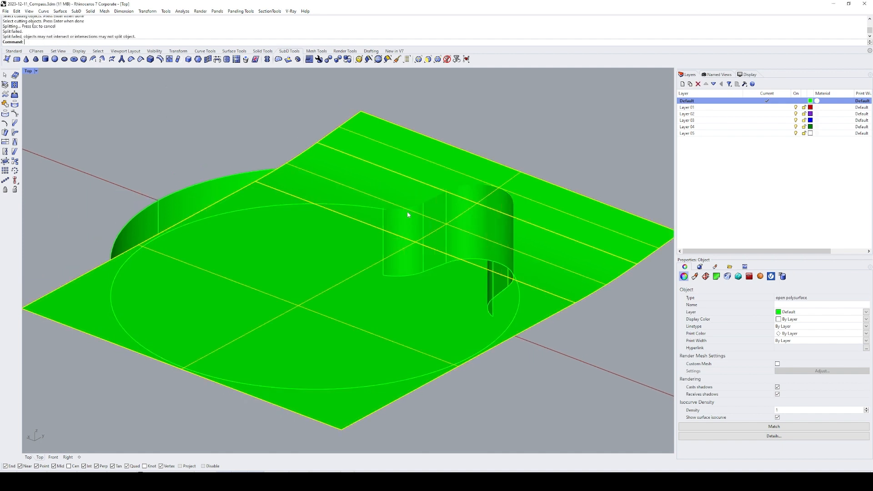
- Create the intersection curve between the joined base polysurface and the loop's side wall
right_drag(387, 209, 411, 196)
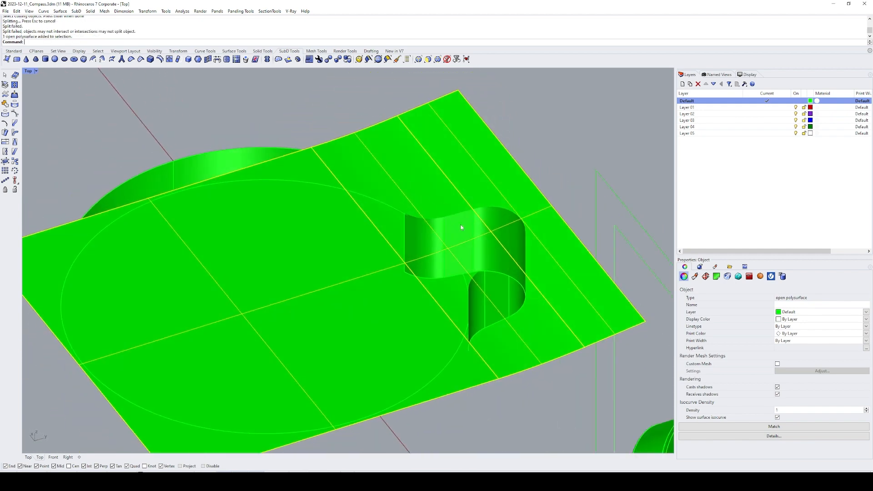
text(I)
key(Return)
shift+click(397, 212)
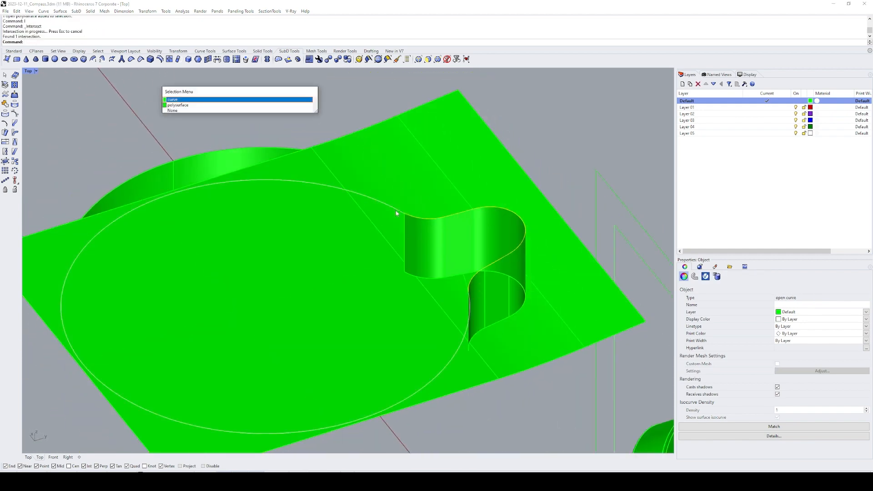
right_click(396, 211)
- Inspect the junction between the circle curve and the intersection curve up close and delete both curves
scroll(403, 212, up, 10)
text(Z)
key(Return)
drag(397, 191, 436, 230)
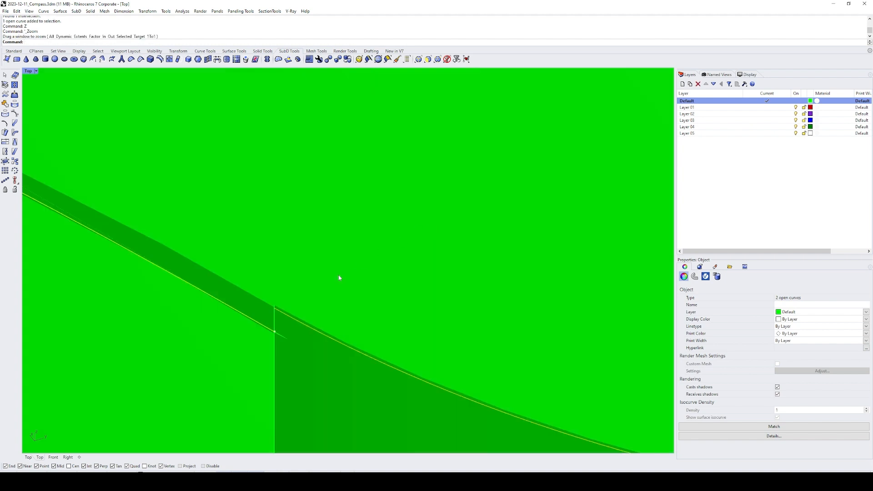
scroll(339, 276, down, 20)
shift+right_drag(339, 278, 382, 244)
scroll(343, 238, up, 2)
scroll(407, 248, up, 5)
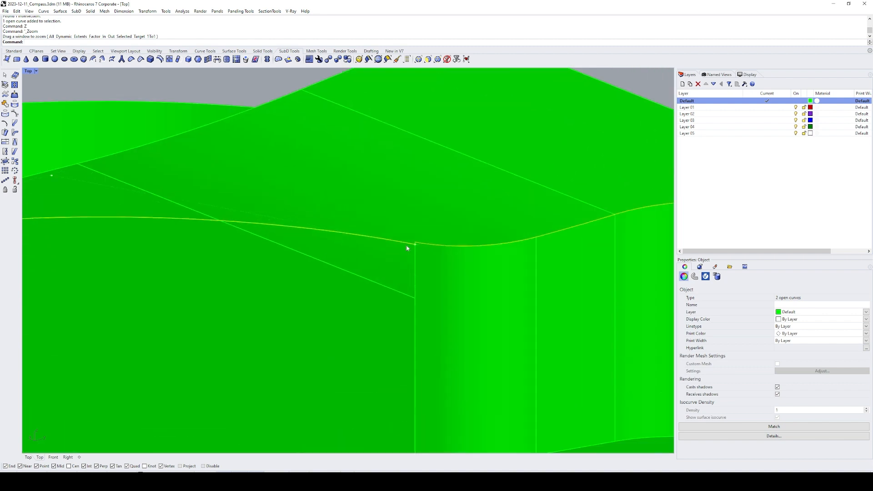
scroll(407, 248, down, 4)
text(e)
key(Return)
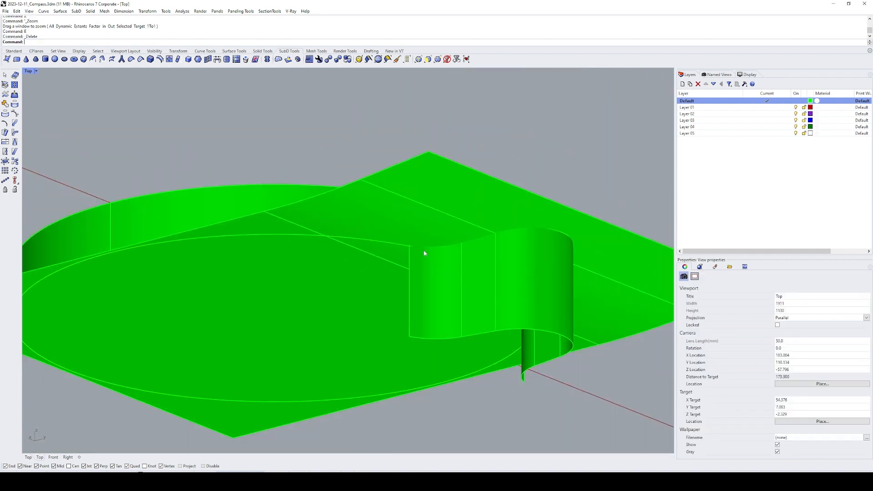
- Try splitting the base polysurface with the whole compass body and the loop's side wall, and undo the split
click(445, 221)
text(sp)
key(Return)
click(307, 223)
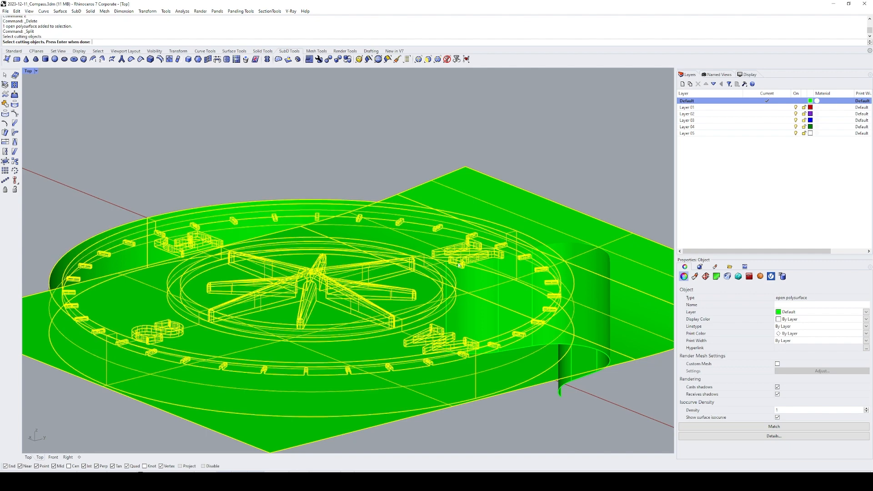
click(525, 273)
key(Return)
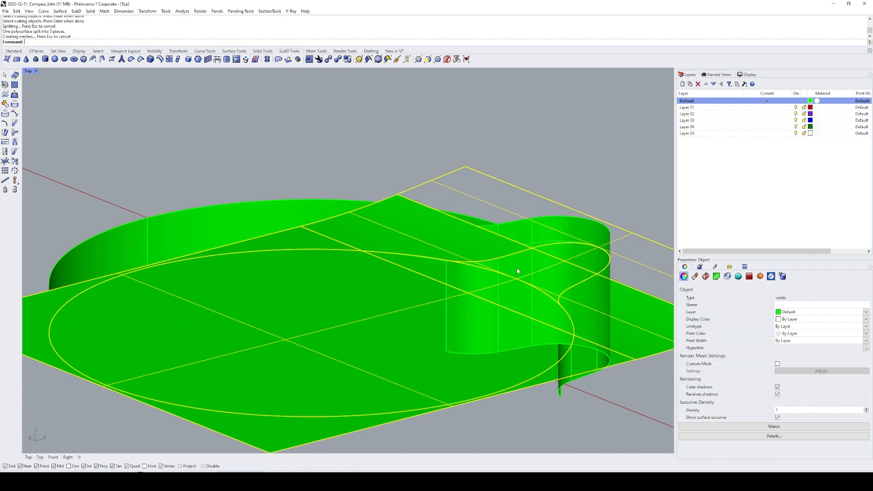
right_drag(518, 271, 446, 346)
key(ctrl+z)
- Extract the outer cylindrical side wall from the compass body as a separate surface
text(E)
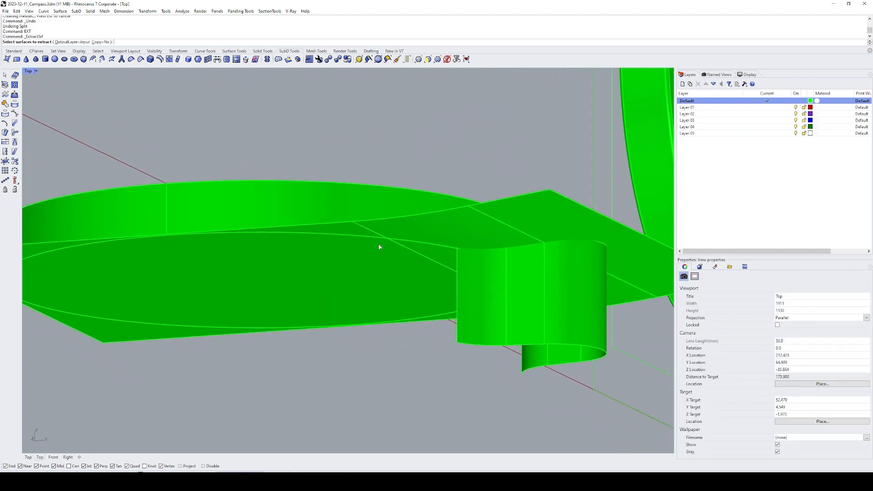
click(368, 220)
key(Return)
key(Return)
key(Escape)
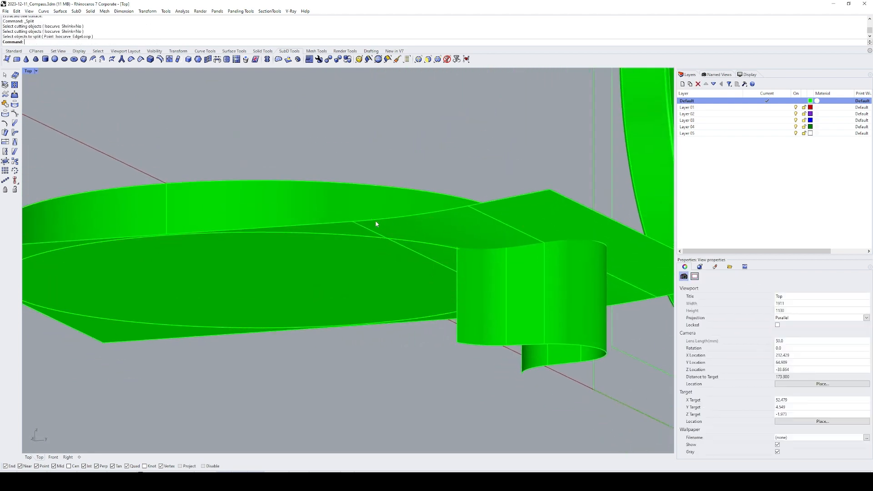
- Extend the extracted side wall's lower edge downward past the base polysurface
right_drag(375, 222, 379, 212)
click(333, 185)
key(Return)
click(361, 227)
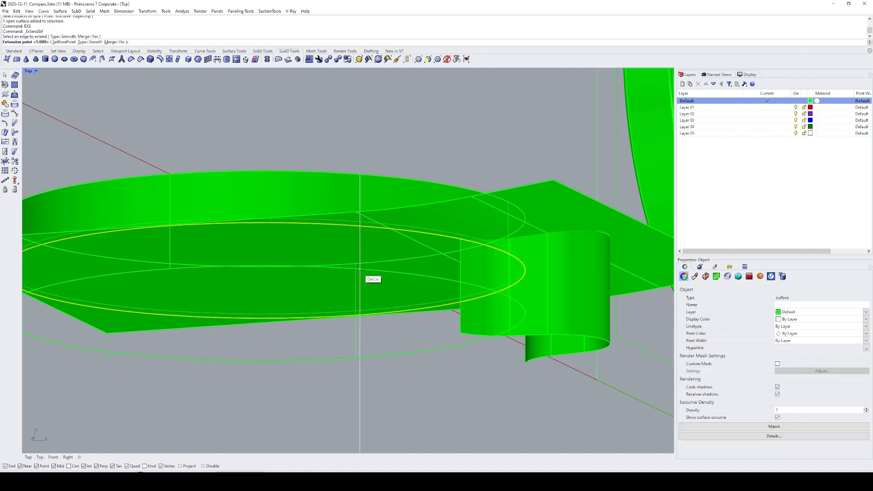
click(360, 271)
- Split the extended side wall with the base polysurface and delete the portion below the base
click(340, 196)
key(ctrl+shift+s)
click(448, 220)
key(Return)
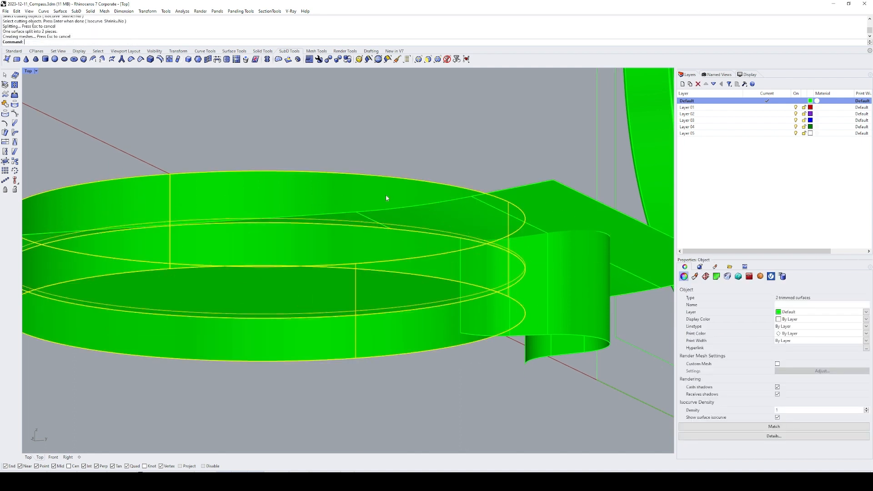
ctrl+click(386, 195)
text(e)
key(Return)
- Duplicate the trimmed side wall's lower edges and join them into one closed curve
right_drag(429, 244, 383, 202)
click(474, 317)
right_drag(473, 317, 489, 308)
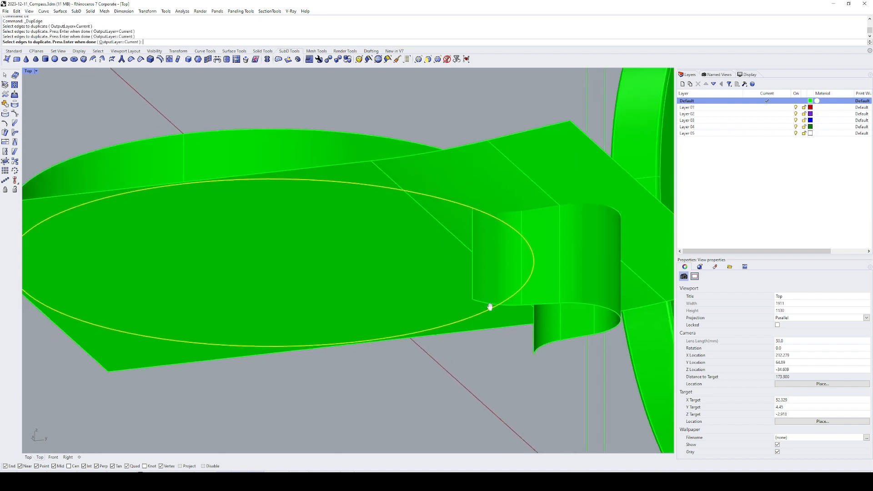
key(Return)
text(j)
key(Return)
- Split the closed edge curve with the loop's side wall and delete the short segment inside the loop
text(s)
key(Return)
click(548, 255)
key(Return)
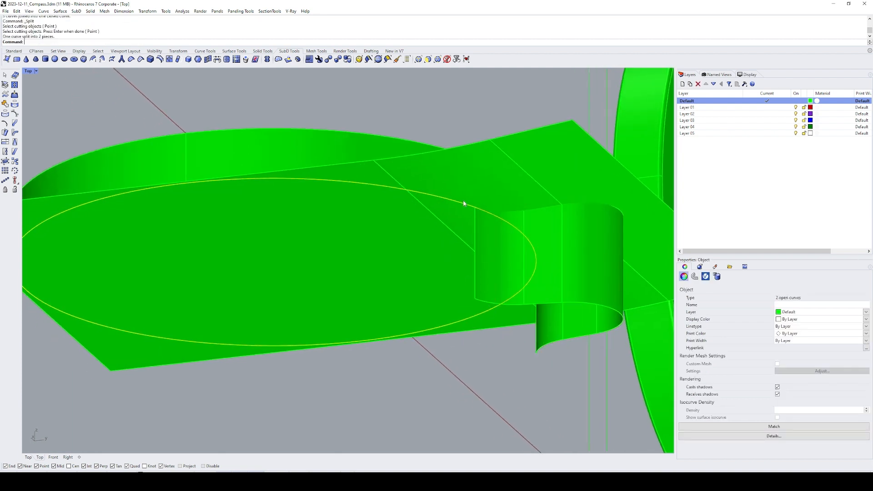
ctrl+click(464, 203)
- Try to split the base polysurface with the open edge curve and the loop's side wall
click(468, 205)
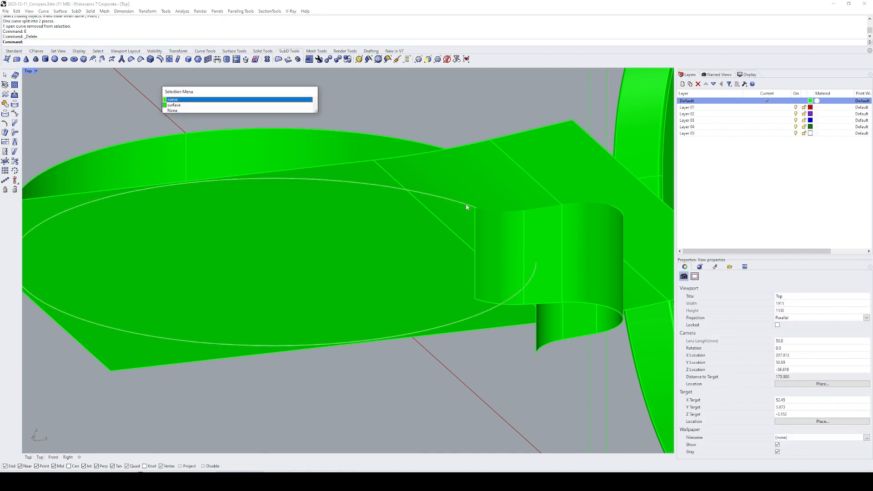
key(Return)
click(529, 225)
right_drag(500, 220, 449, 230)
click(473, 200)
text(s)
key(Return)
click(423, 217)
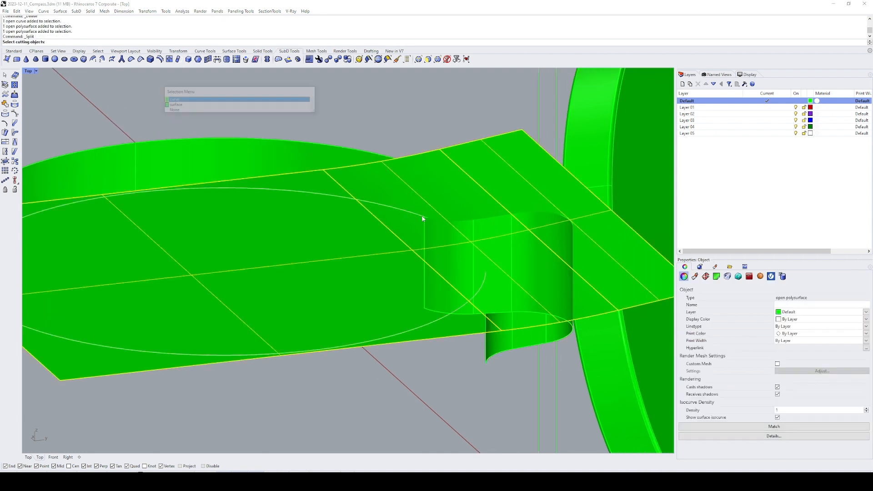
key(Return)
click(470, 229)
key(Return)
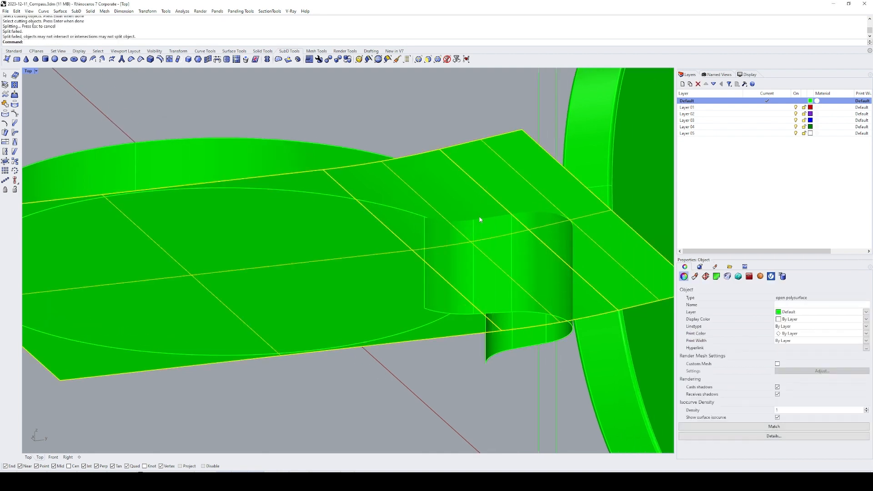
- Intersect the base polysurface with the loop's side wall and join the resulting curve with the open edge curve
right_drag(480, 220, 459, 193)
scroll(405, 193, up, 10)
click(406, 195)
scroll(417, 202, down, 10)
shift+click(452, 168)
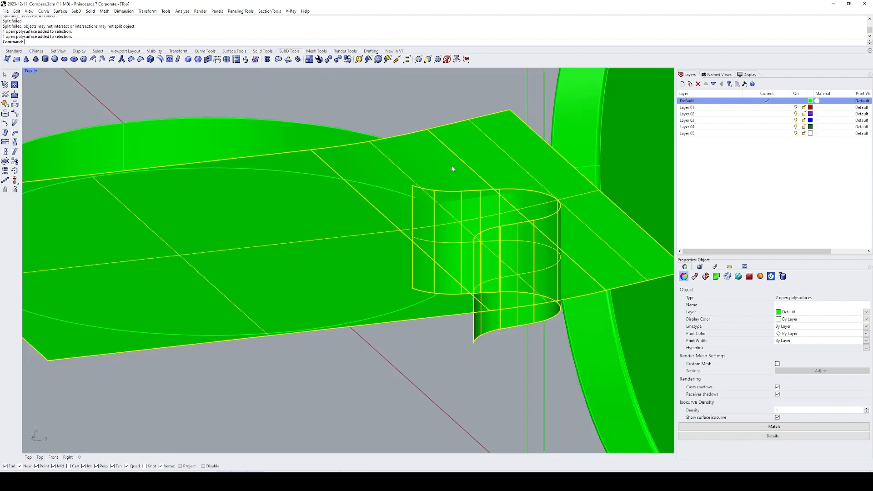
scroll(441, 201, up, 10)
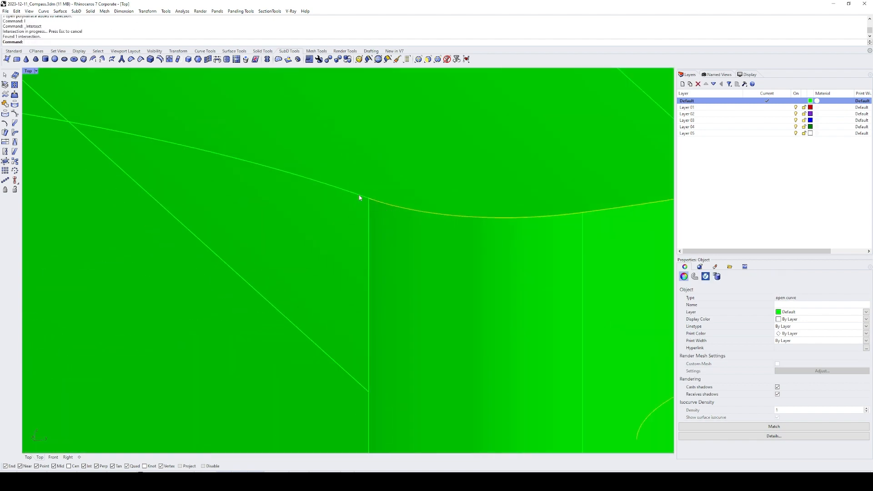
click(359, 195)
key(Return)
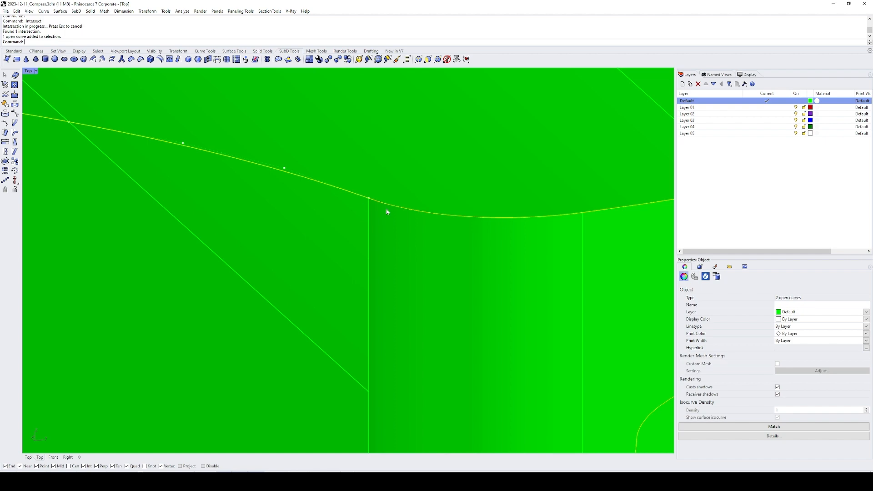
scroll(390, 201, down, 12)
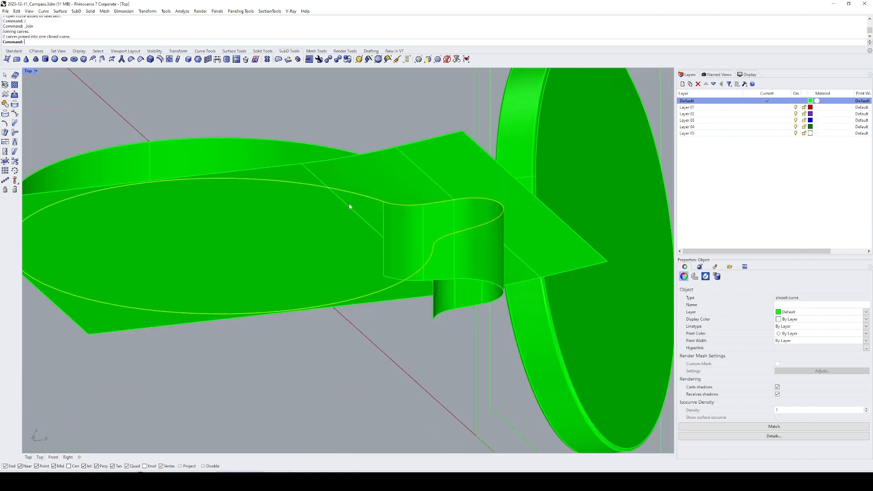
- Split the base polysurface with the closed compass-and-loop outline and delete the excess outside it
right_drag(348, 203, 374, 178)
click(407, 179)
key(ctrl+shift+s)
click(425, 192)
key(Return)
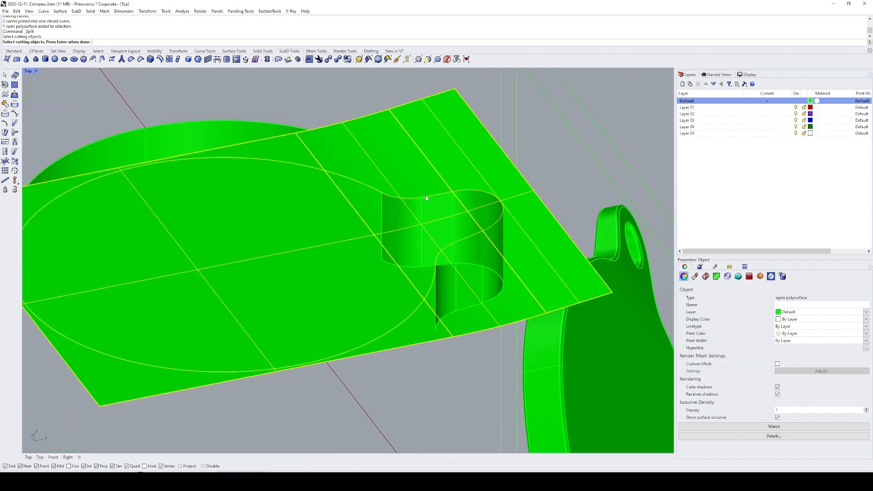
ctrl+click(344, 196)
text(e)
key(Return)
- Delete the closed outline curve around the trimmed base
click(358, 184)
key(Return)
text(e)
key(Return)
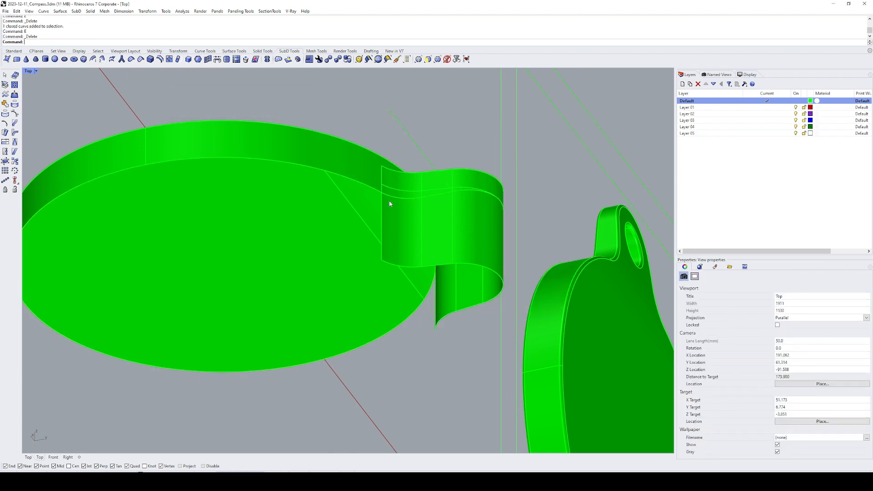
- Move the hanging loop's closed extrusion with the hole 50 units away from the compass to isolate it
shift+right_drag(428, 204, 386, 182)
click(384, 185)
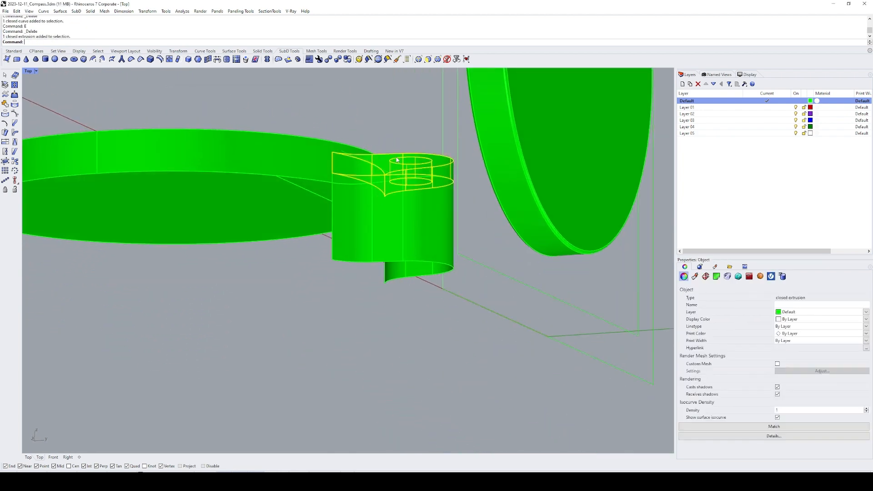
scroll(383, 186, down, 5)
text(m)
key(Return)
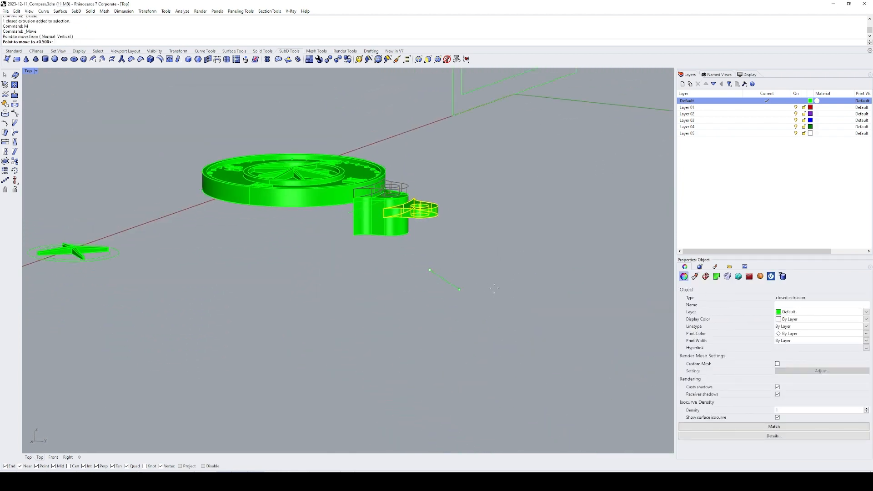
click(430, 270)
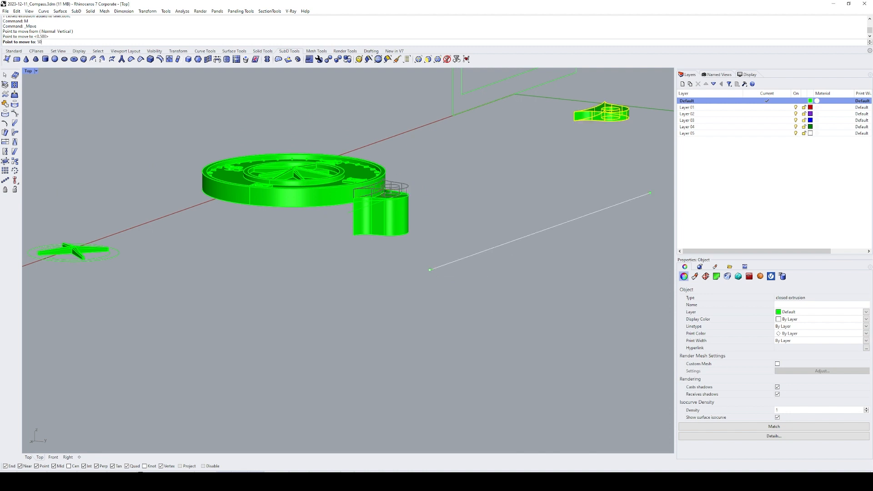
scroll(474, 246, down, 9)
right_drag(470, 246, 515, 272)
click(556, 255)
text(zs)
key(Return)
right_drag(495, 241, 461, 182)
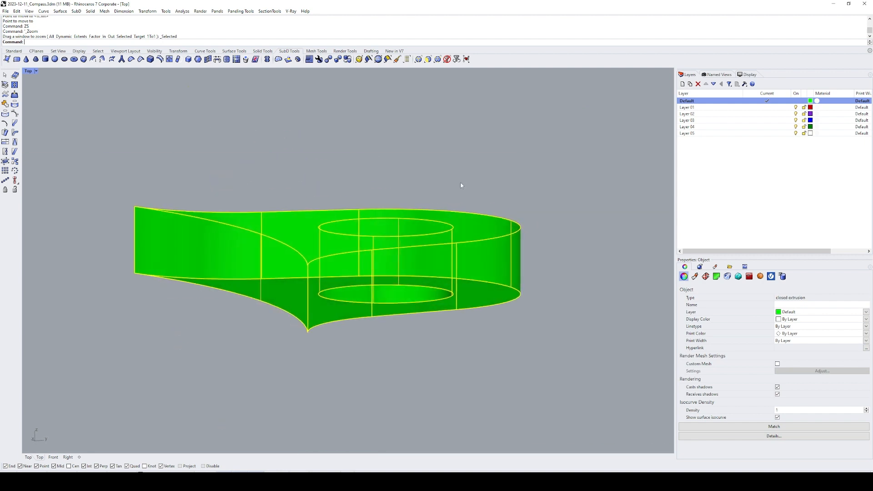
- Extract the bottom face of the isolated hanging loop extrusion and delete it
click(460, 182)
right_drag(446, 273, 437, 218)
text(es)
key(Return)
click(359, 260)
key(Return)
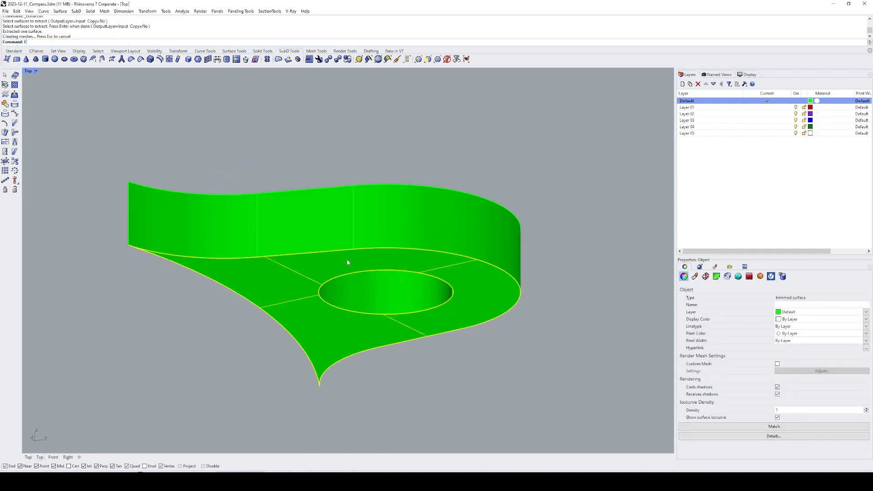
text(e)
key(Return)
- Extract the loop's concave side face that meets the compass and delete it
scroll(371, 236, down, 6)
right_drag(378, 228, 446, 267)
key(Return)
click(324, 249)
key(Return)
text(e)
key(Return)
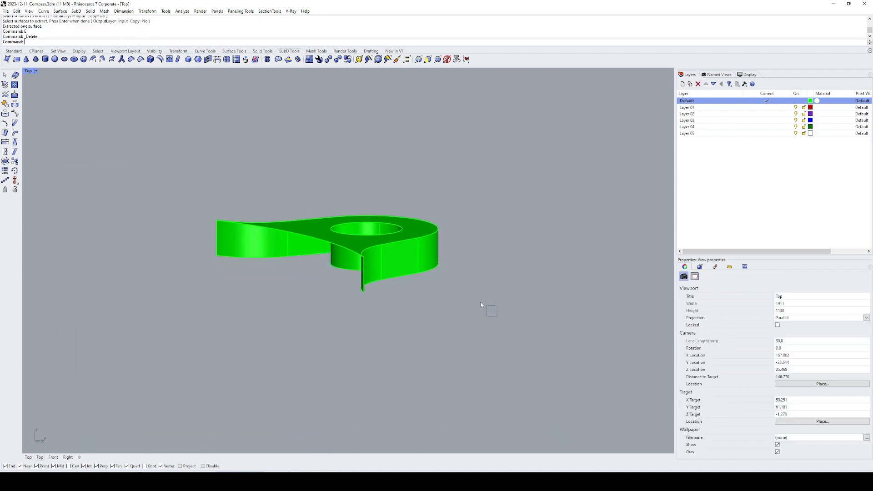
- Move the opened loop polysurface back to its original place against the compass body
drag(480, 302, 180, 216)
scroll(180, 217, down, 8)
right_drag(182, 289, 369, 295)
key(Return)
key(Return)
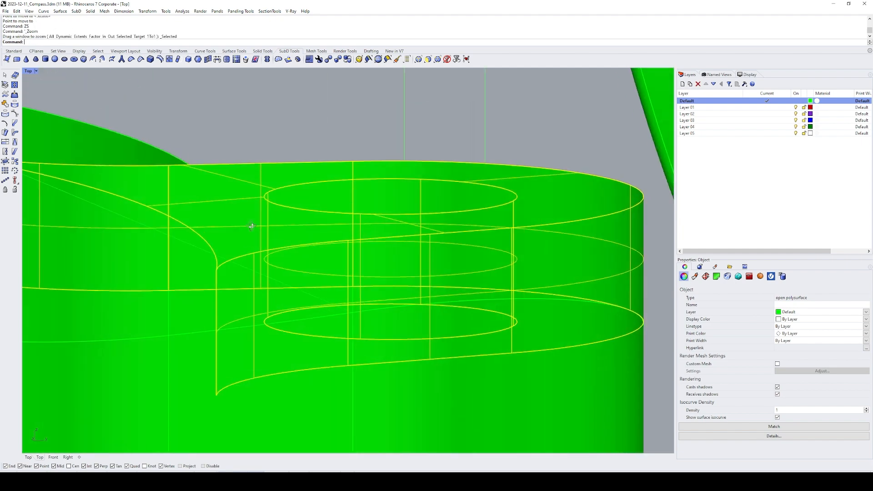
key(Escape)
scroll(326, 169, down, 3)
shift+right_drag(157, 239, 297, 207)
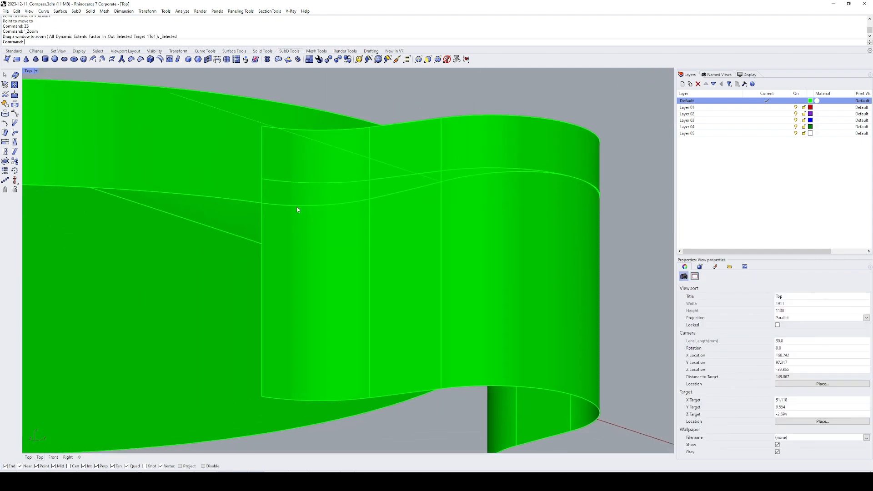
- Split the loop's lower side wall with the base polysurface and delete the part extending below the base
click(345, 174)
scroll(322, 195, down, 3)
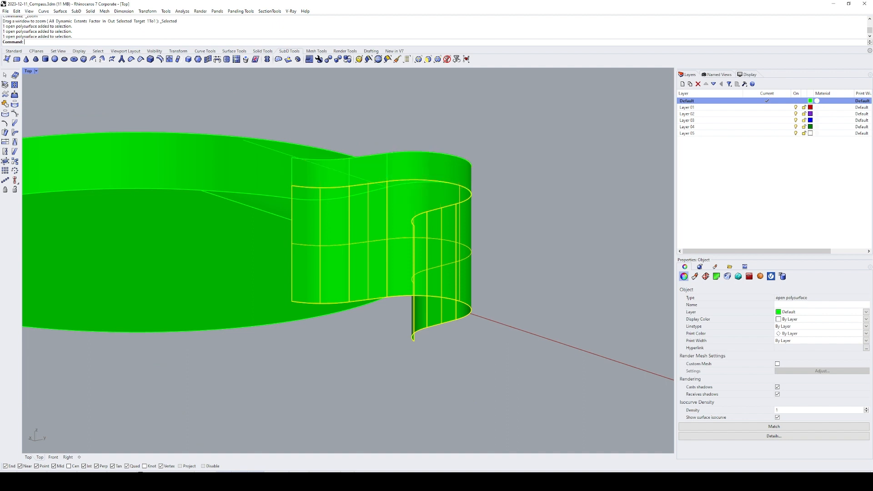
click(283, 211)
key(Return)
ctrl+click(305, 193)
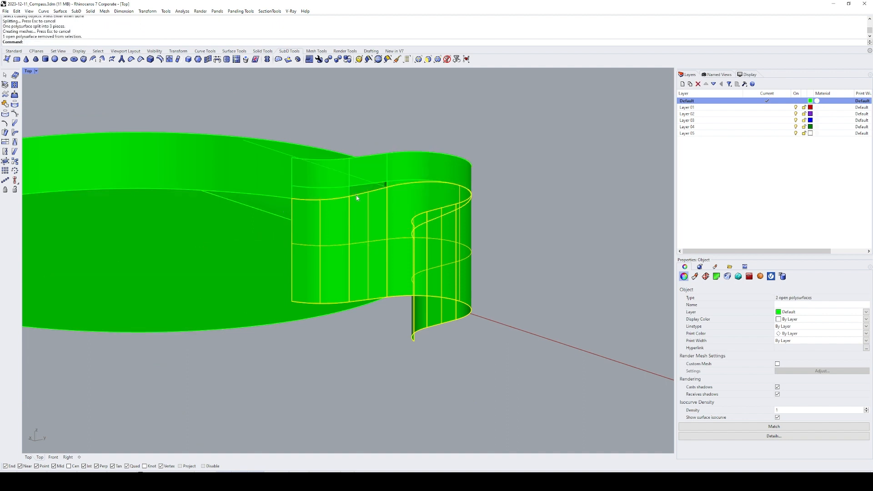
right_drag(356, 198, 218, 216)
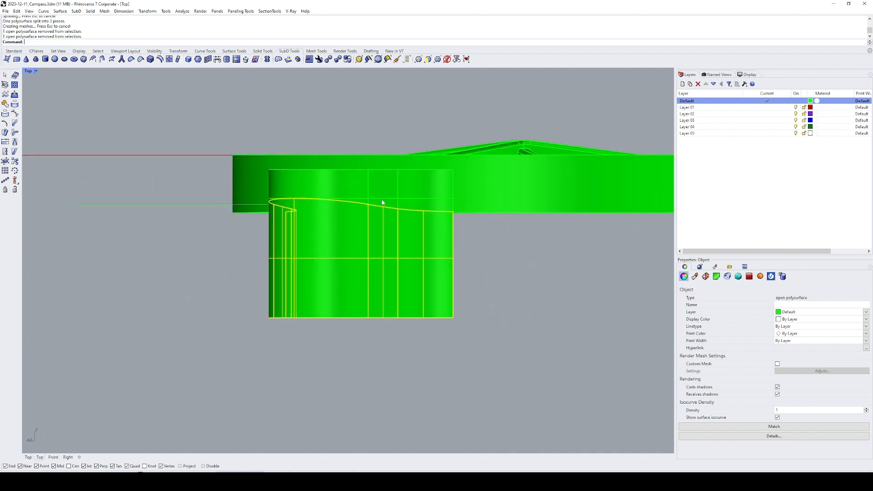
key(Delete)
- Explode the remaining wall strip under the loop and delete its two straight flat surfaces
right_drag(396, 204, 536, 220)
scroll(371, 213, up, 8)
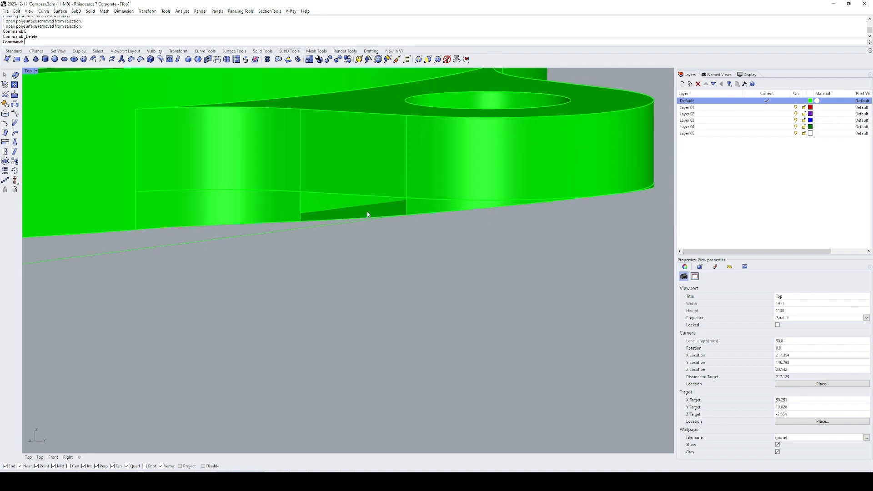
click(365, 194)
key(ctrl+z)
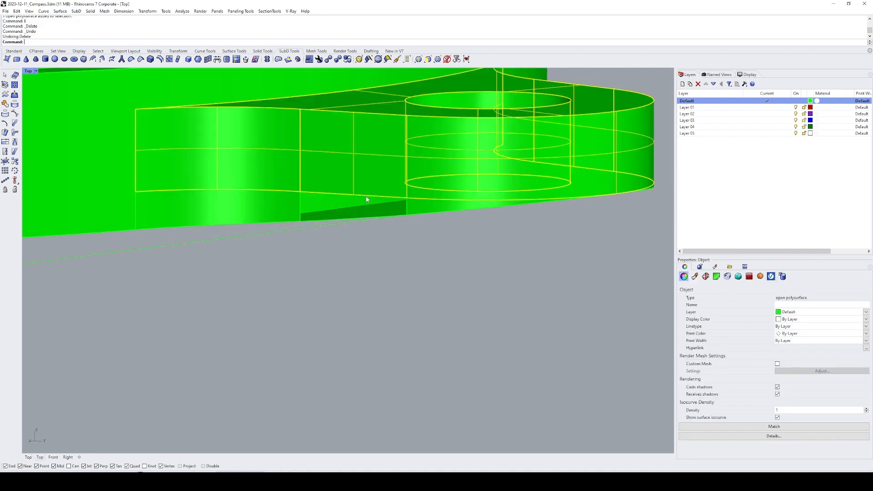
click(367, 198)
scroll(365, 201, down, 9)
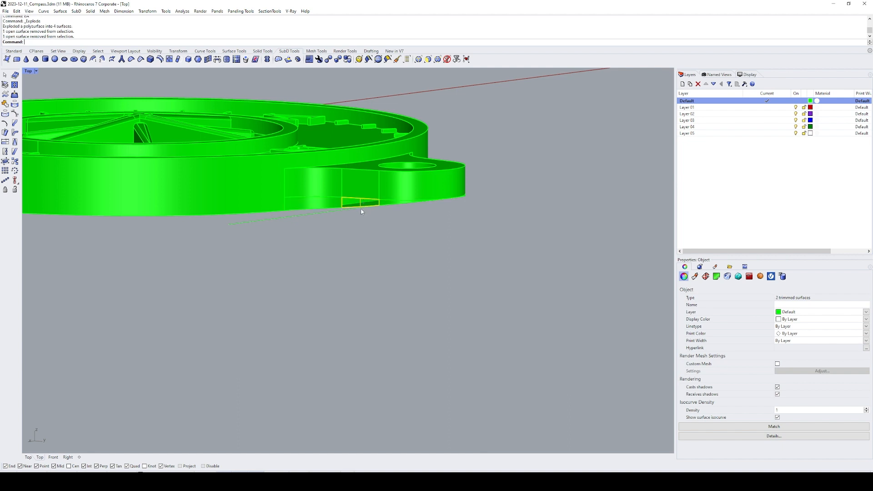
scroll(362, 212, up, 5)
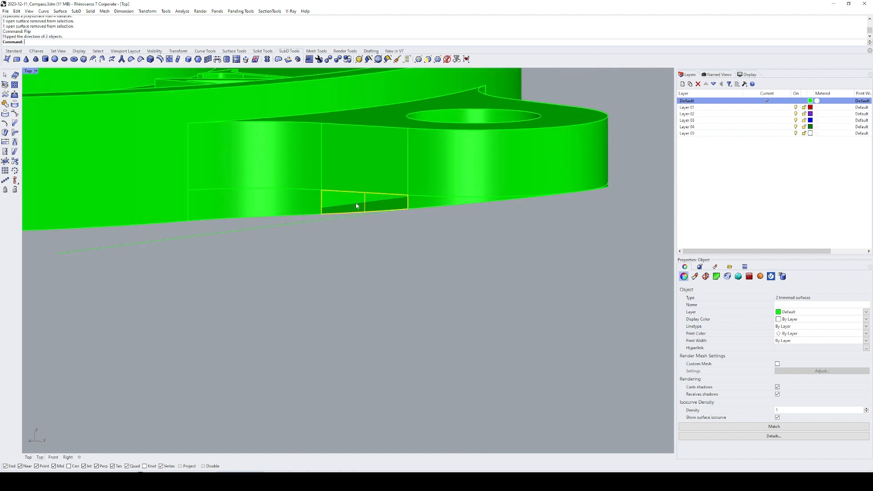
text(E)
key(Return)
- Extract the loop's straight side face and extend its lower edge past the sloped underside
right_drag(407, 245, 387, 178)
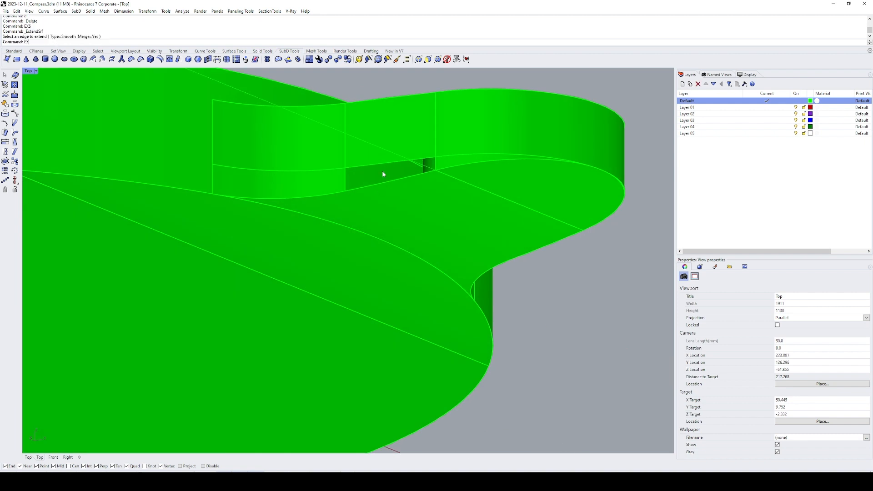
text(T)
key(Return)
click(378, 156)
key(Return)
key(Return)
click(379, 163)
click(380, 202)
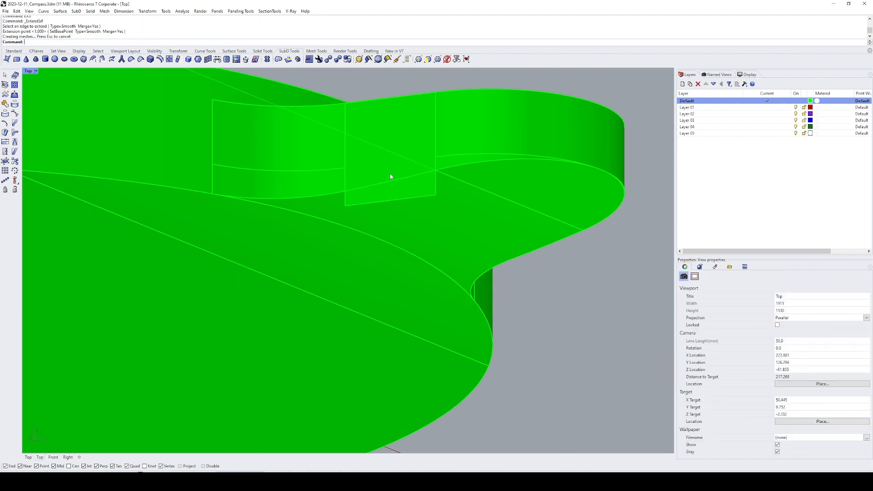
- Split the extended straight face with the base polysurface and delete the excess below the underside
click(390, 177)
key(ctrl+shift+s)
click(468, 171)
key(Return)
click(394, 190)
text(E)
key(Return)
- Join the curved wall strips, extended side face, loop, base and compass body surfaces
click(326, 181)
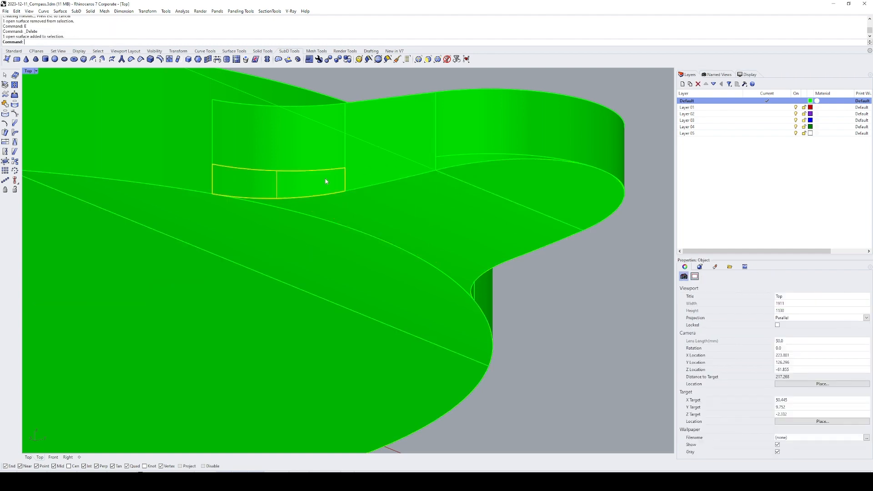
shift+click(363, 157)
shift+click(458, 139)
right_drag(473, 138, 357, 188)
scroll(416, 224, down, 4)
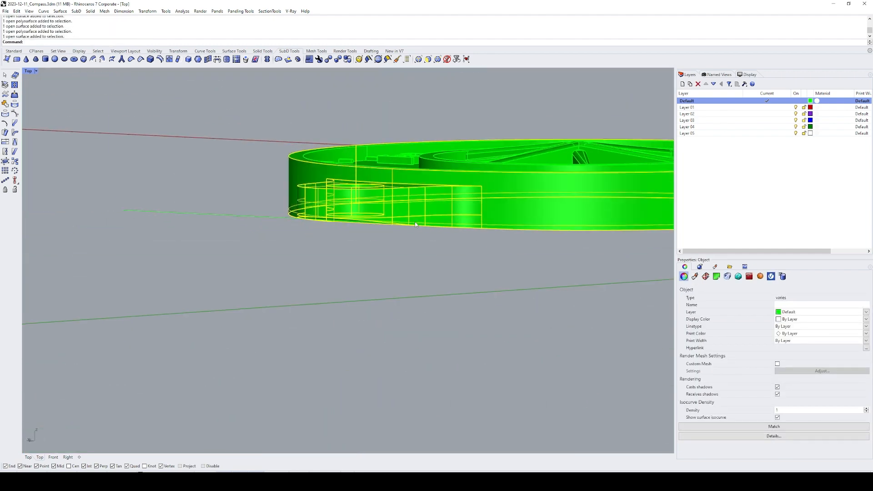
key(Escape)
right_drag(409, 259, 414, 221)
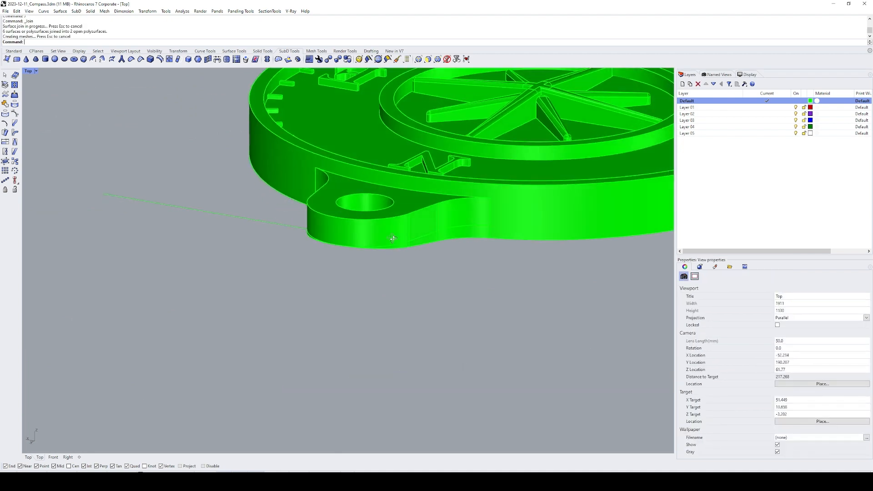
- Split the compass's outer side wall with the loop's walls and delete the portion enclosed by the loop
click(415, 221)
scroll(417, 223, up, 5)
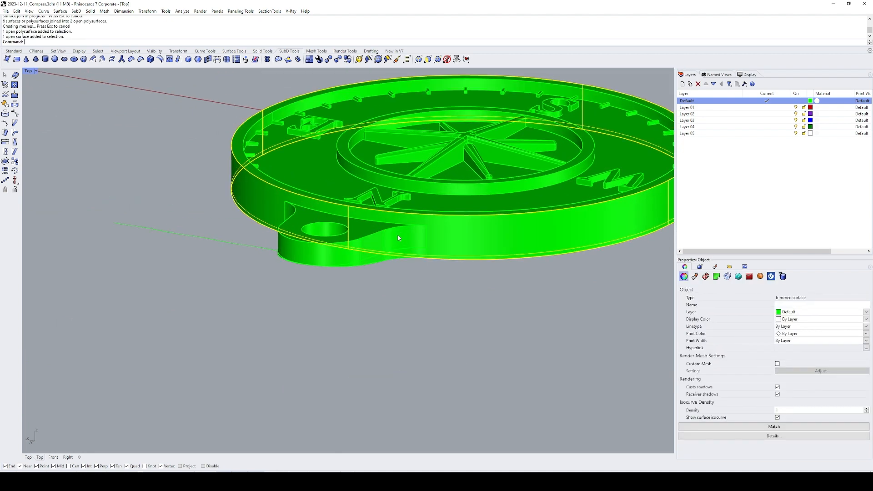
click(387, 248)
key(Escape)
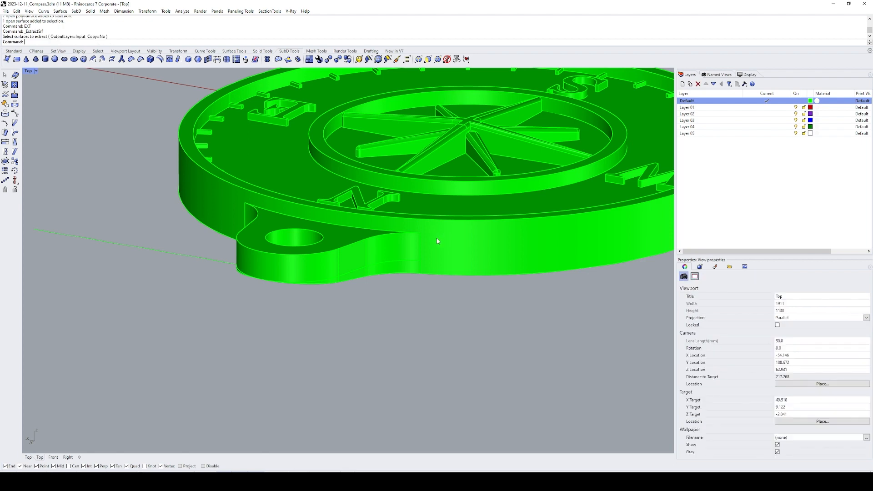
click(441, 247)
text(sp)
key(Return)
click(408, 241)
key(Return)
ctrl+click(425, 239)
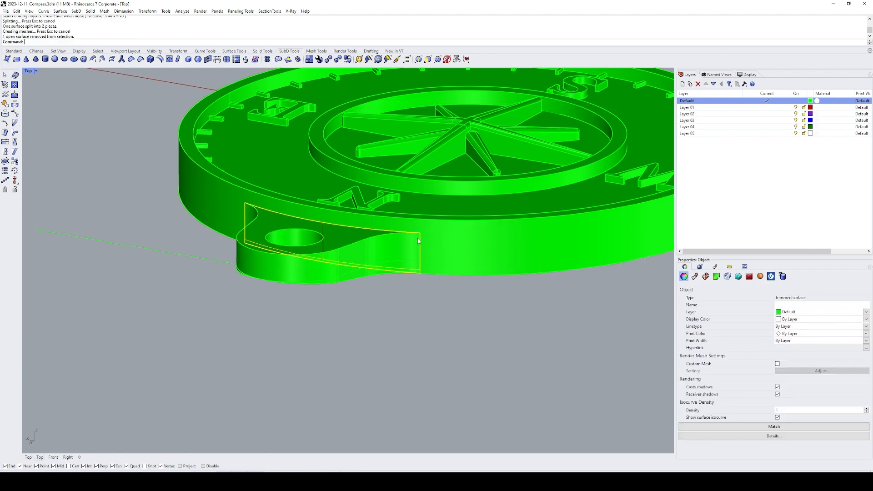
text(e)
key(Return)
- Join the trimmed compass side wall with the loop, base and compass face polysurfaces
click(385, 241)
shift+click(433, 239)
scroll(433, 238, down, 4)
drag(511, 297, 276, 173)
click(270, 249)
text(e)
key(Return)
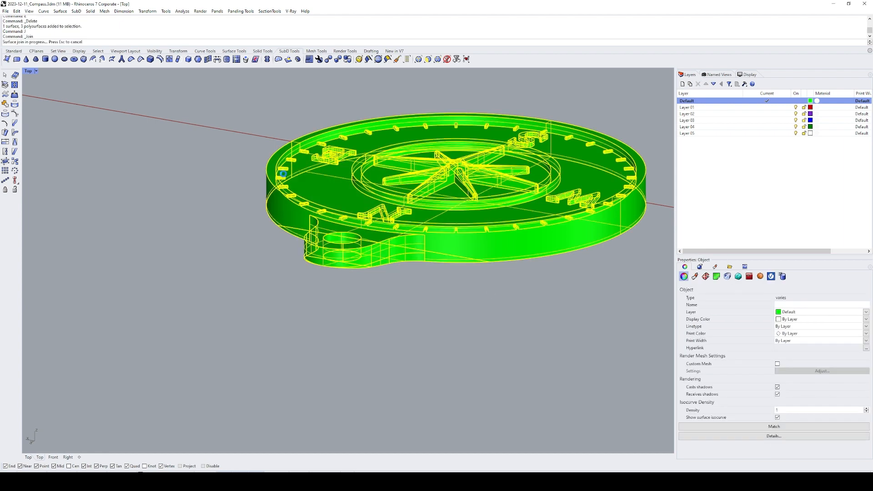
- Duplicate the joined polysurface's border to locate open edges and delete the duplicated curve
text(db)
key(Return)
right_drag(348, 217, 439, 229)
scroll(427, 245, up, 5)
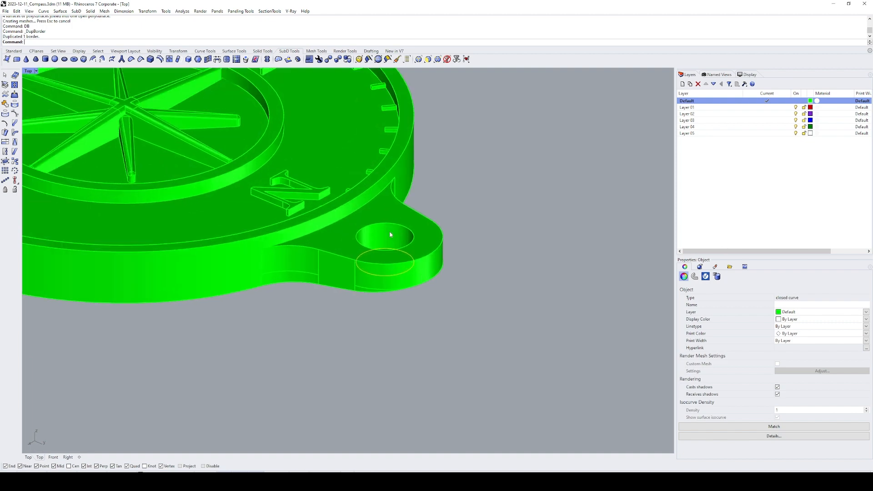
text(e)
key(Return)
- Extract the loop's cylindrical hole wall and extend its lower edge well below the sloped underside
click(443, 231)
text(EX)
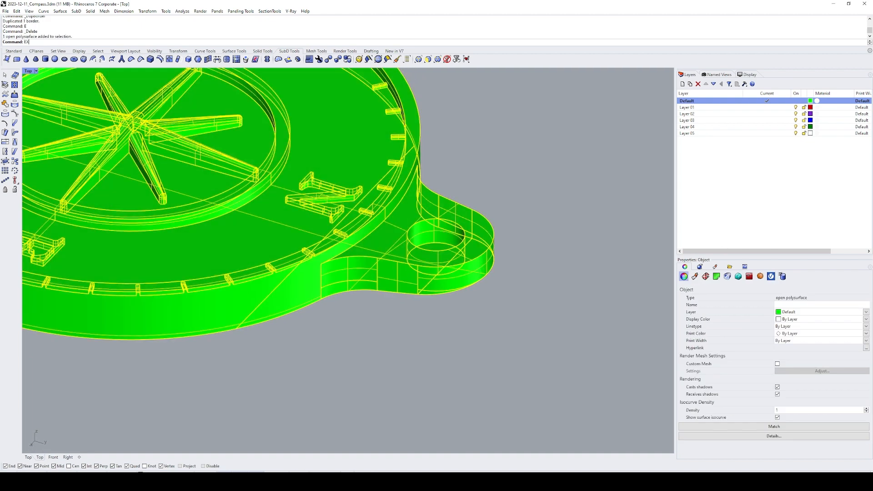
text(T)
key(Return)
click(439, 233)
text(EXS)
key(Return)
click(437, 245)
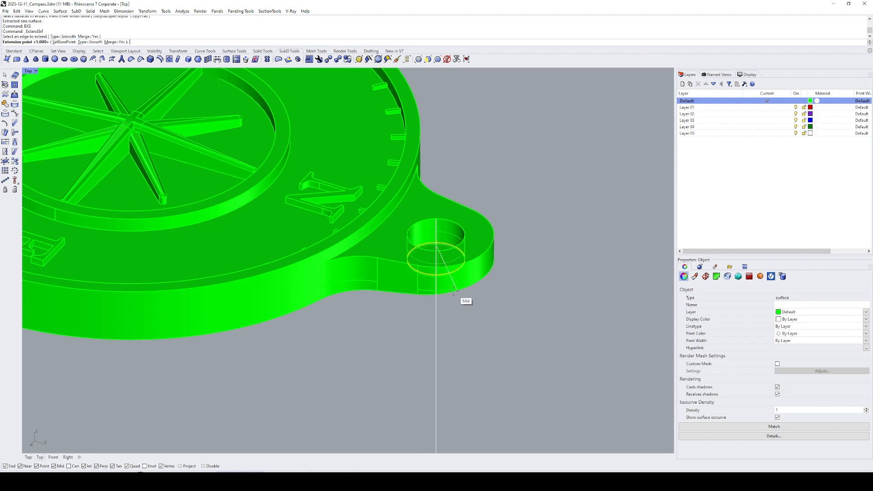
click(449, 309)
right_drag(449, 309, 450, 214)
- Extract the two underside surfaces that the extended hole cylinder passes through and select both
text(E)
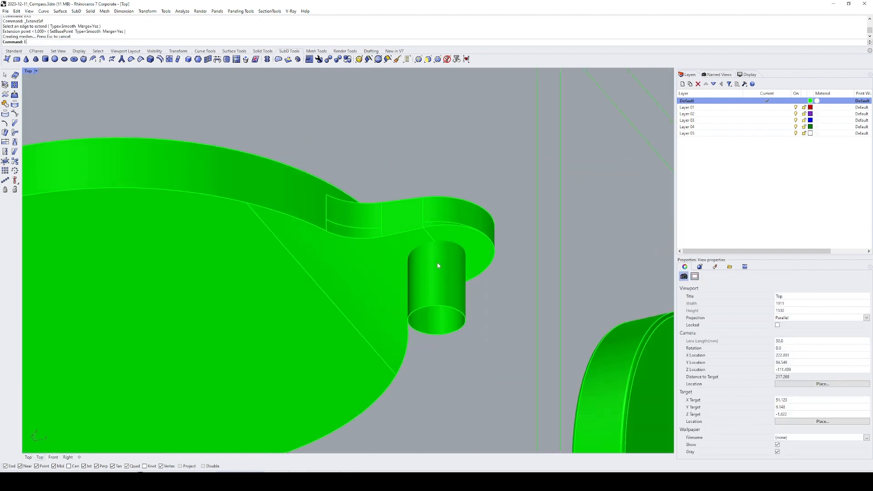
text(XT)
key(Return)
click(450, 249)
key(Return)
scroll(439, 248, up, 2)
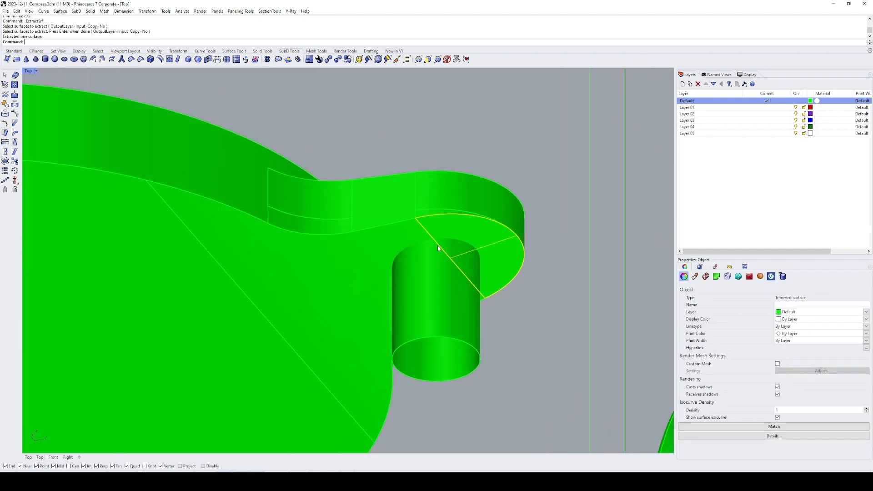
key(Return)
click(412, 237)
key(Return)
shift+right_drag(455, 241, 434, 220)
shift+click(459, 220)
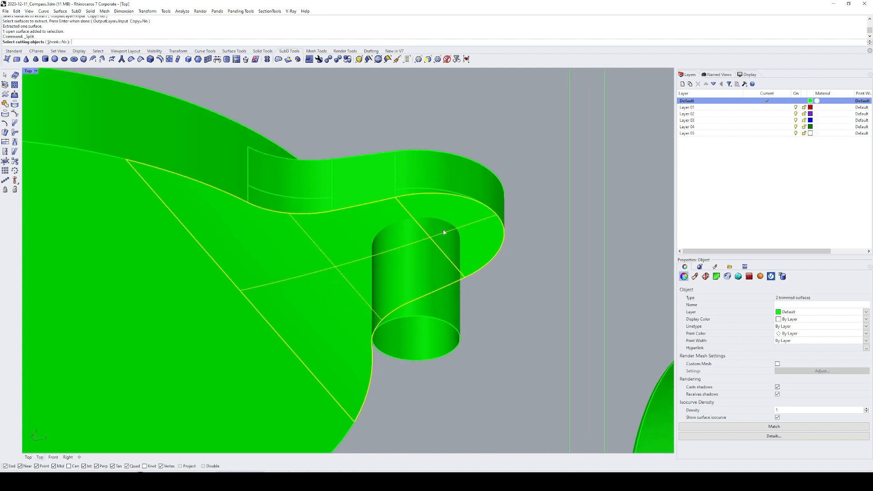
- Split the two underside surfaces with the hole cylinder and delete the pieces inside it
key(Return)
key(Return)
key(Escape)
click(452, 212)
shift+click(383, 217)
key(Return)
click(422, 247)
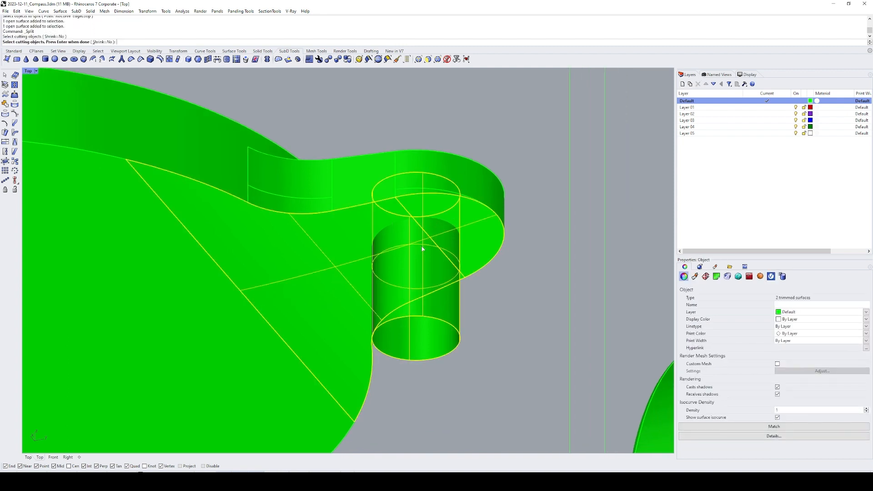
key(Delete)
- Split the hole cylinder with the underside surfaces and delete the part projecting below them
click(427, 241)
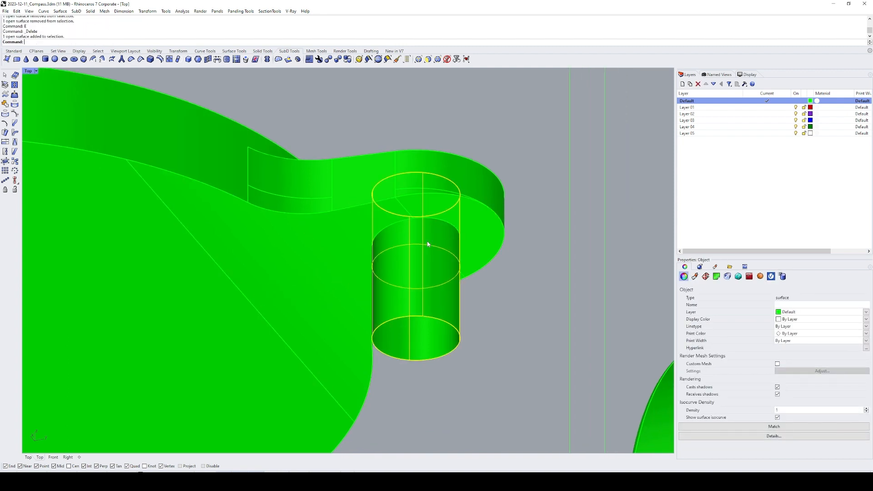
key(Return)
click(397, 218)
key(Return)
key(Return)
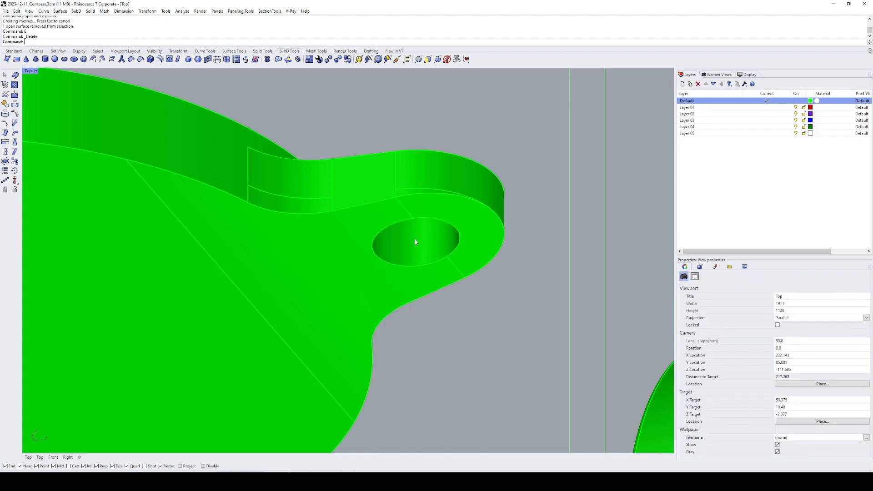
- Join the hole wall, the two underside surfaces and the compass body into one polysurface
right_drag(415, 239, 417, 231)
drag(515, 111, 282, 346)
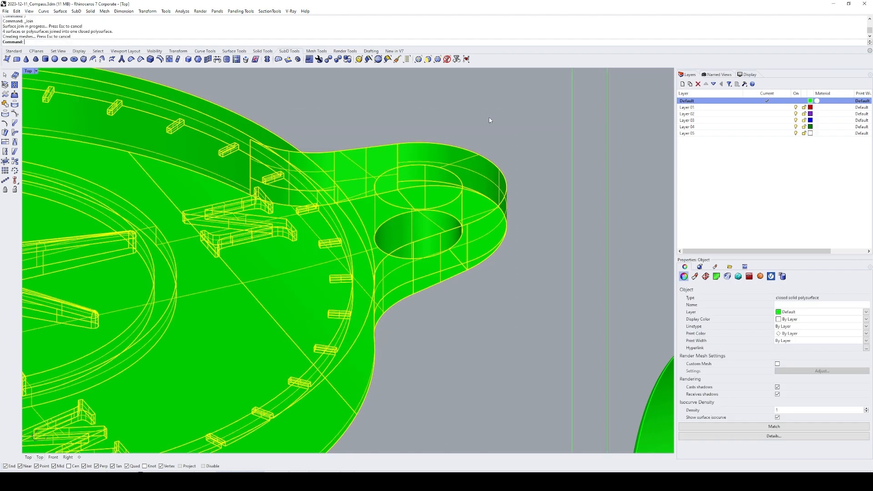
key(Escape)
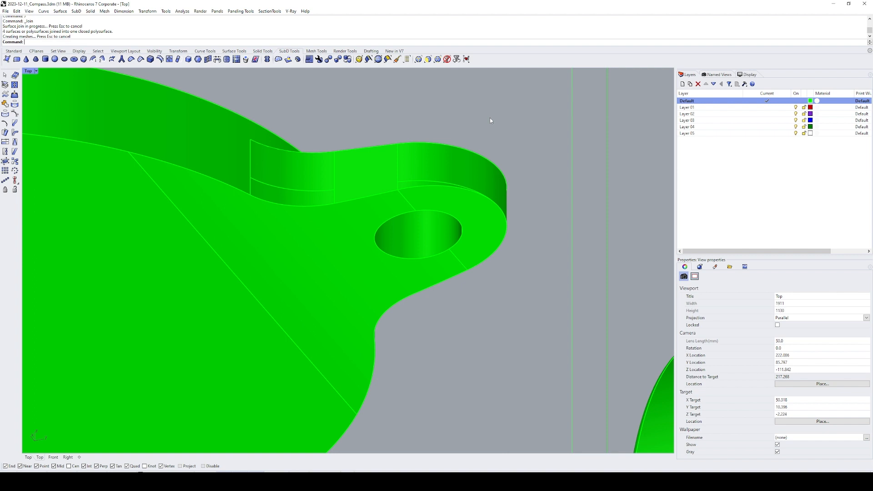
- Copy the joined compass pendant to a clear area beside the original and select the copy
scroll(322, 184, down, 10)
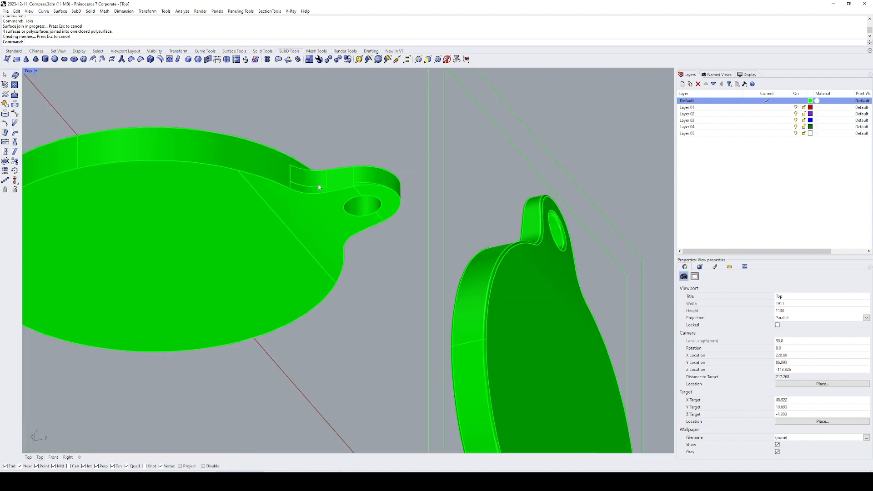
right_drag(294, 121, 362, 227)
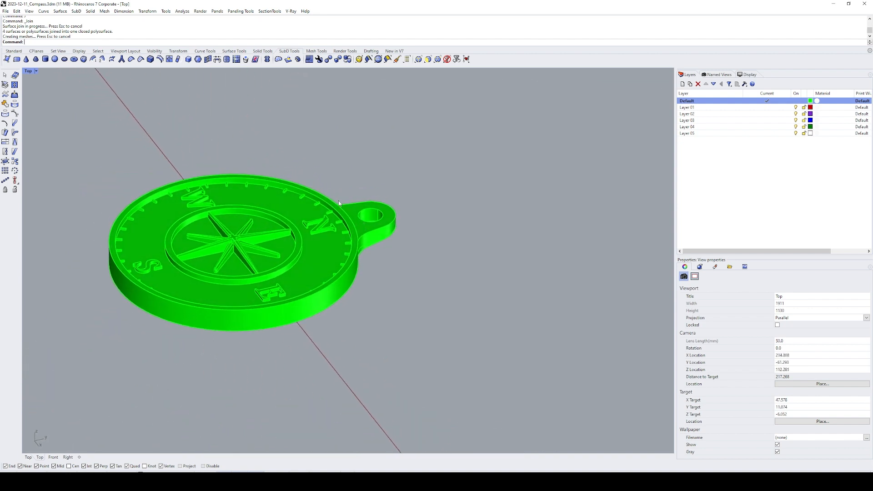
right_drag(339, 201, 415, 267)
right_drag(442, 326, 406, 303)
click(253, 323)
scroll(293, 323, down, 4)
text(C)
key(Return)
click(407, 298)
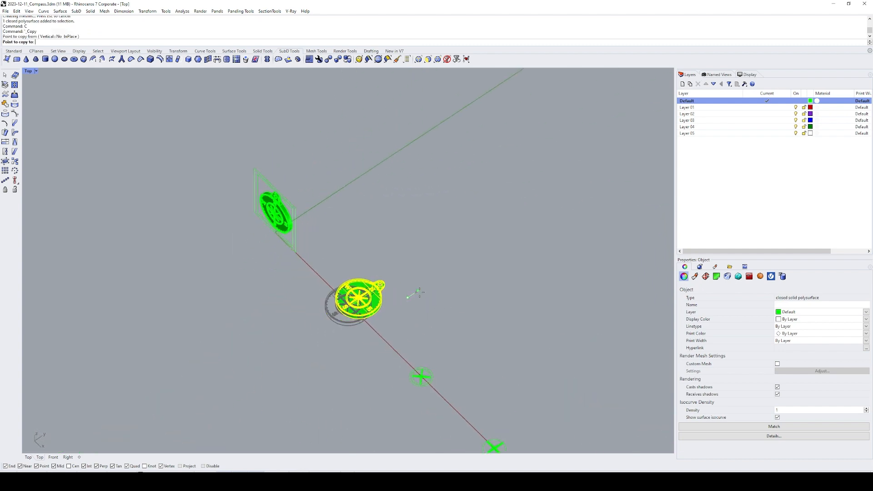
click(498, 237)
key(Return)
text(SL)
key(Return)
text(ZS)
key(Return)
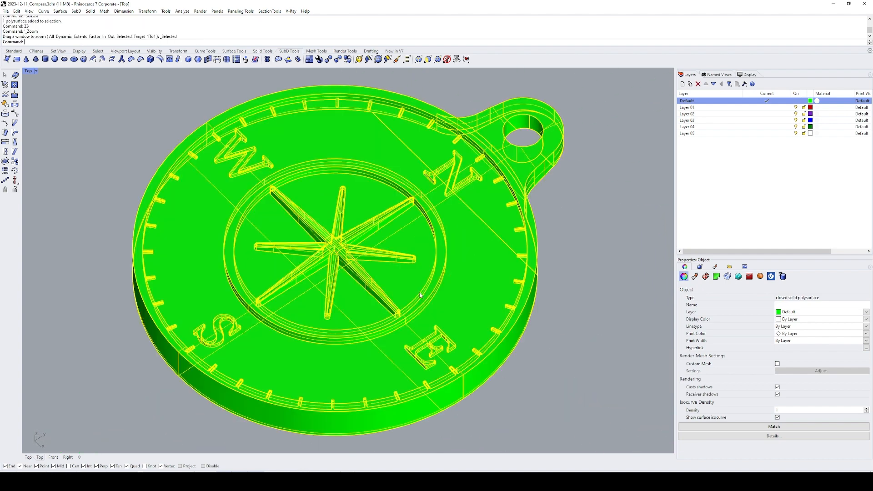
- Fillet both upper edges of the raised inner ring around the star with a 0.125 radius
key(Escape)
right_drag(433, 293, 509, 241)
text(FE)
key(Return)
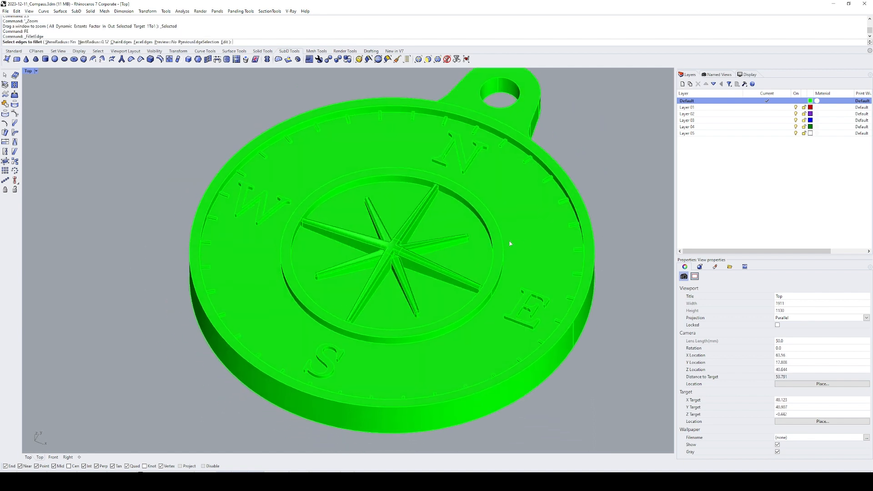
text(.125)
key(Return)
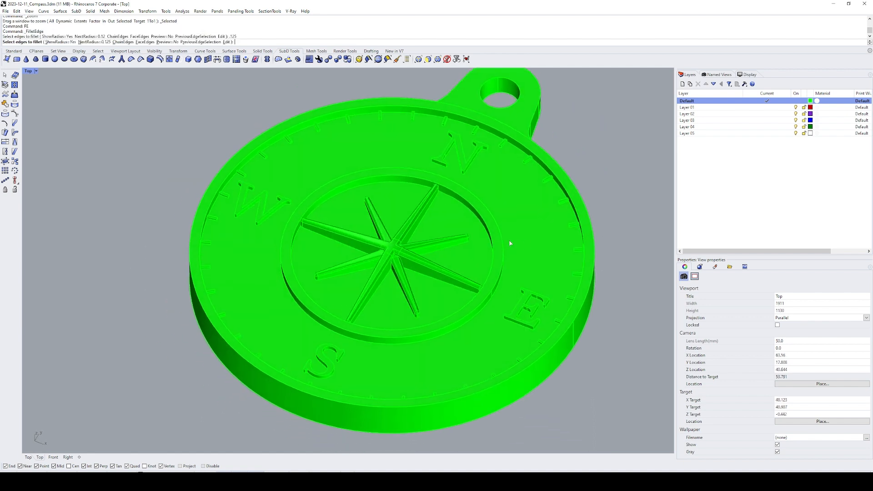
click(483, 221)
click(496, 222)
key(Return)
key(Return)
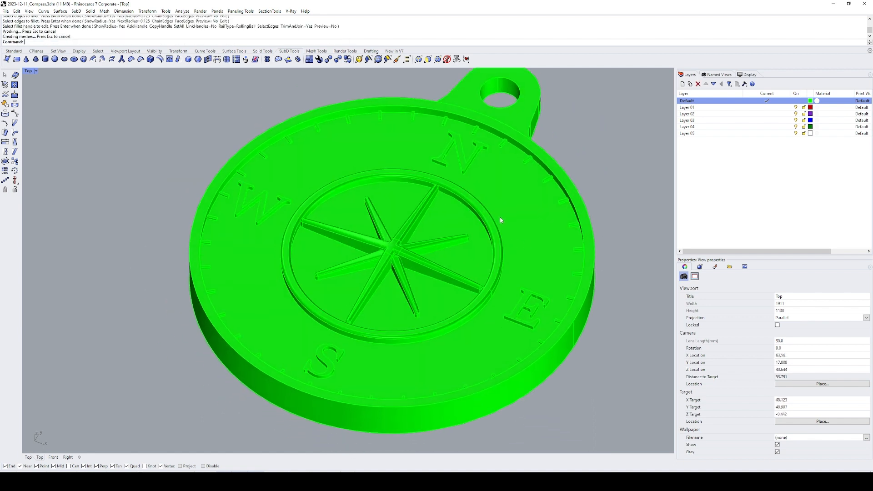
- Fillet the top edge of the raised outer rim with a 0.125 radius
text(FE)
key(Return)
shift+right_drag(549, 179, 482, 180)
click(481, 181)
key(Return)
key(Return)
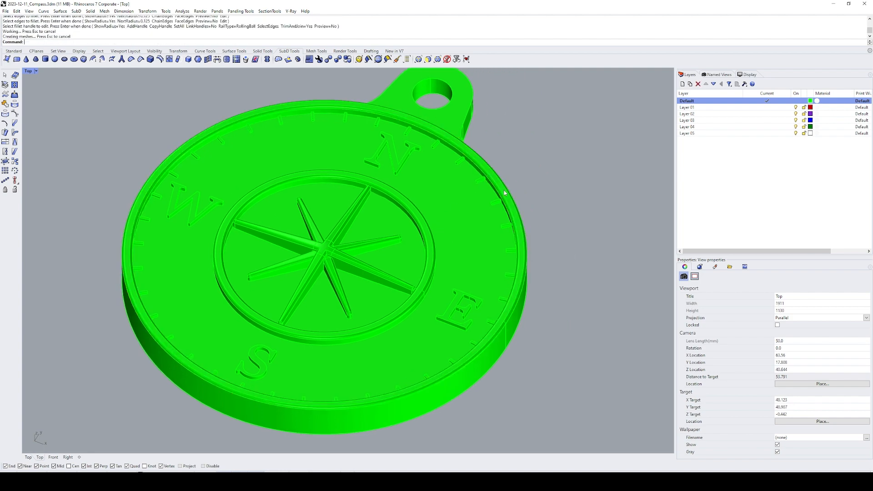
- Try to fillet the edge where the hanging loop meets the compass wall with a 0.125 radius
ctrl+shift+right_drag(542, 241, 469, 221)
text(FE)
key(Return)
click(427, 235)
key(Return)
key(Return)
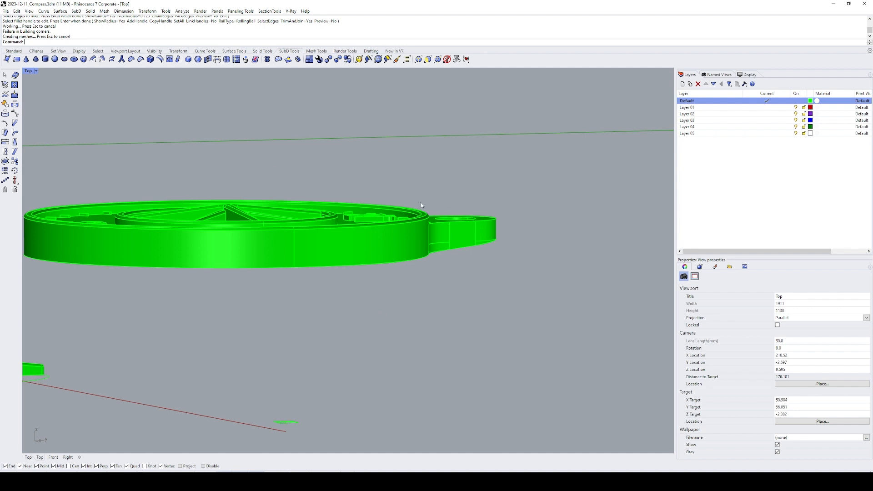
- Try a 0.125 fillet on the underside outline of the compass and hanging loop, then undo it
mouse_move(421, 203)
ctrl+shift+right_down()
mouse_move(408, 249)
mouse_move(441, 211)
mouse_move(443, 234)
mouse_move(432, 216)
ctrl+shift+right_up()
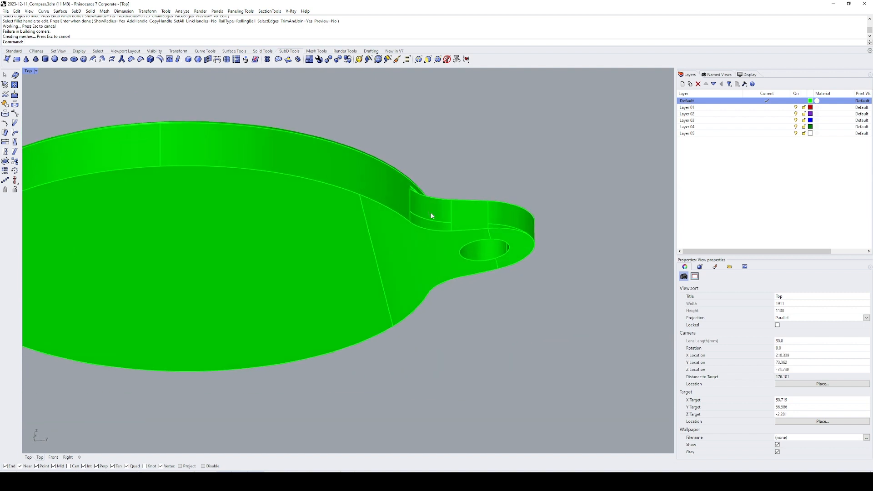
text(FE)
key(Return)
double_click(458, 231)
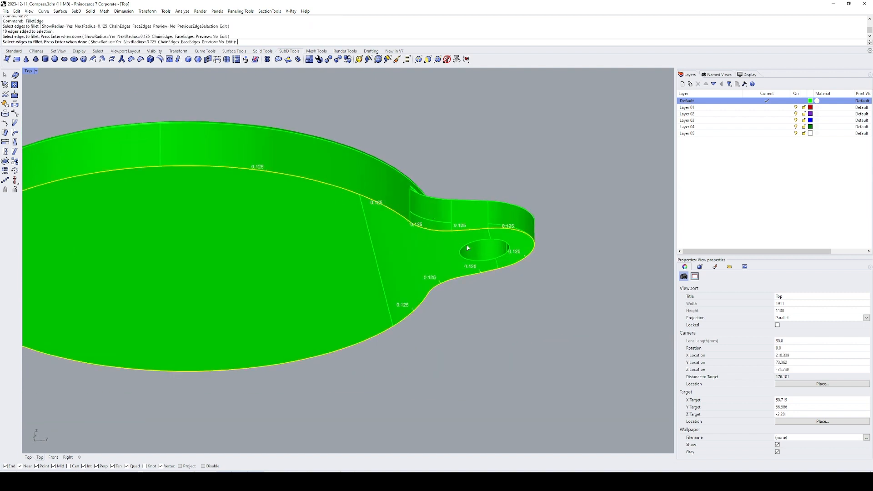
key(Return)
mouse_move(468, 248)
ctrl+shift+right_down()
mouse_move(466, 240)
mouse_move(485, 241)
ctrl+shift+right_up()
key(Return)
scroll(471, 222, up, 6)
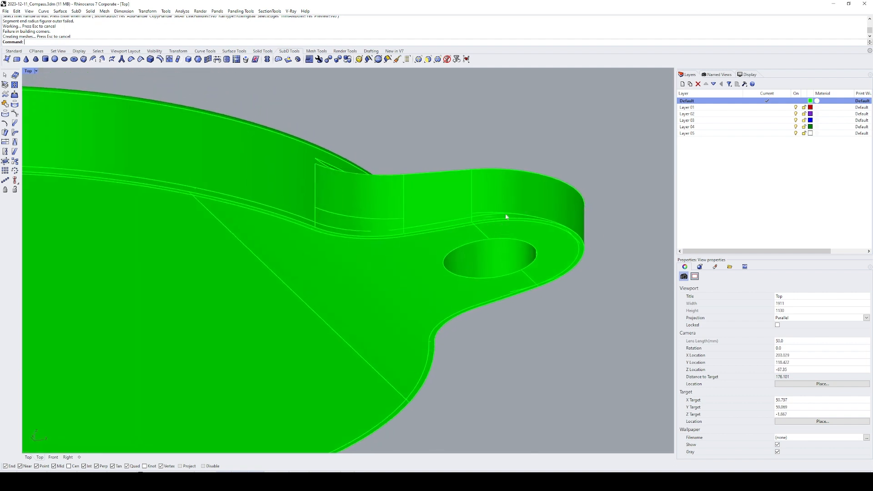
key(ctrl+z)
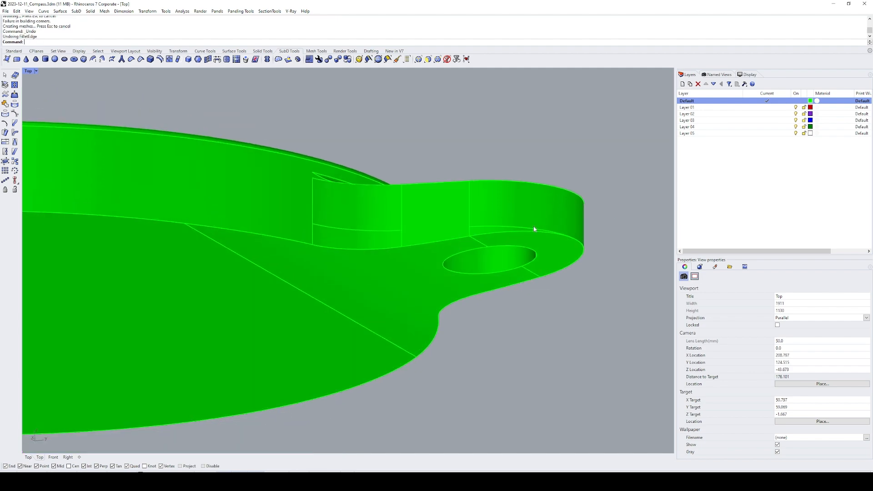
- Duplicate the five upper outline edges of the hanging loop and join them into one open curve
ctrl+shift+right_drag(533, 225, 506, 252)
ctrl+shift+right_drag(402, 209, 412, 232)
click(400, 237)
key(Delete)
text(DE)
key(Return)
key(Return)
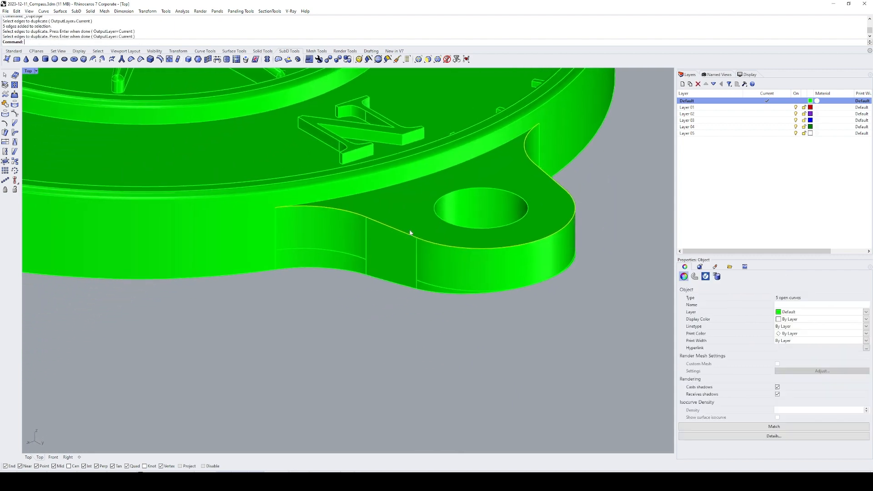
text(J)
key(Return)
- Copy the joined outline curve vertically below the loop and loft a normal-style wall between the two curves
scroll(407, 229, down, 4)
scroll(407, 229, down, 3)
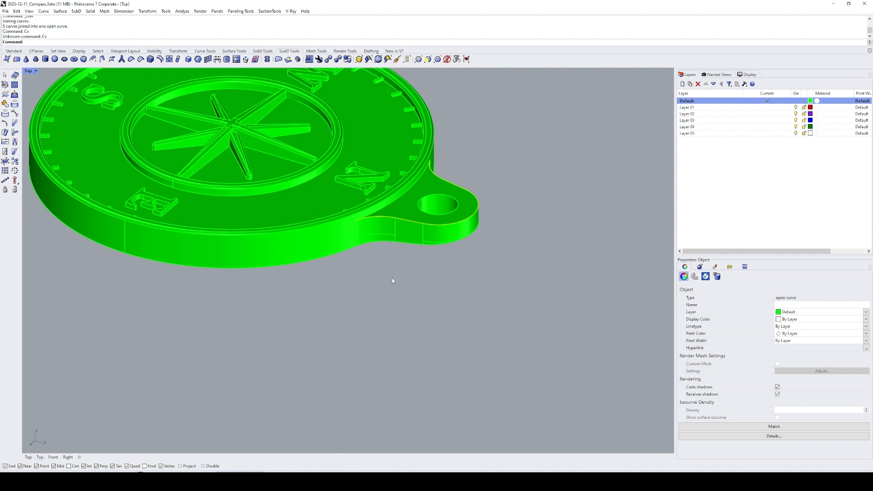
click(448, 352)
key(Return)
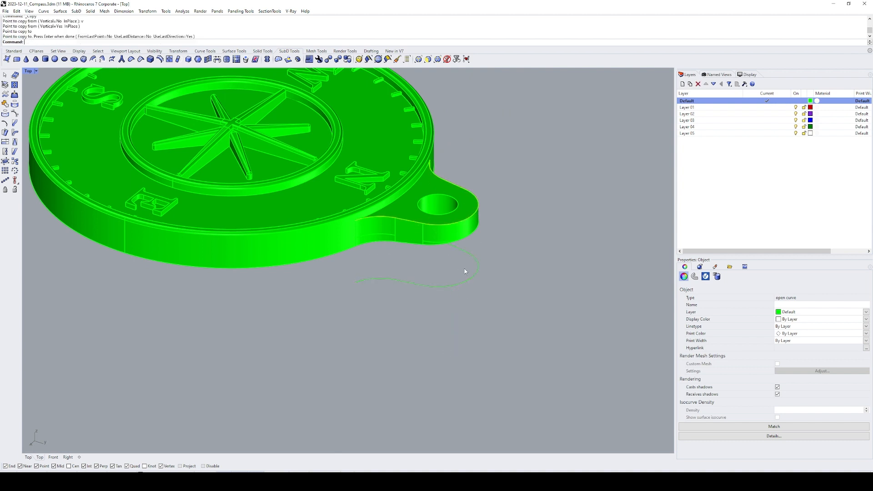
text(LO)
key(Return)
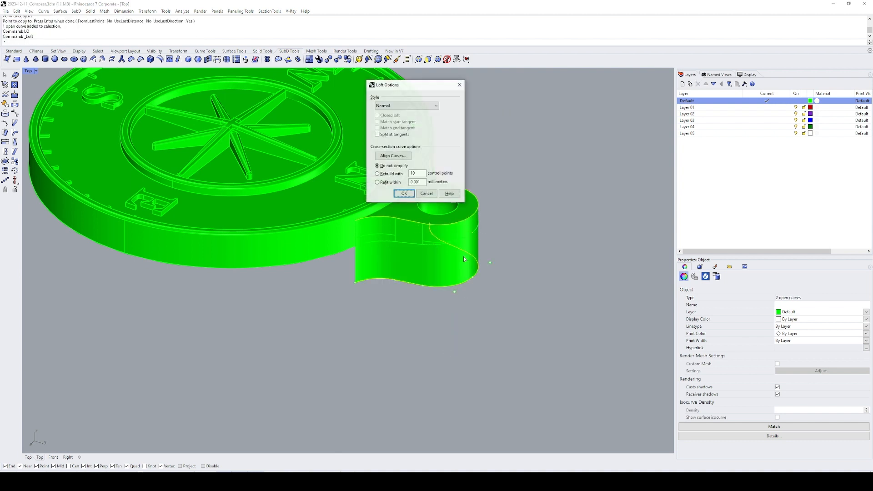
key(Return)
- Delete the two loft curves and move the lofted wall to a clear area away from the pendant
right_drag(447, 253, 446, 275)
text(E)
key(Return)
click(446, 272)
scroll(438, 274, down, 4)
text(M)
key(Return)
click(466, 321)
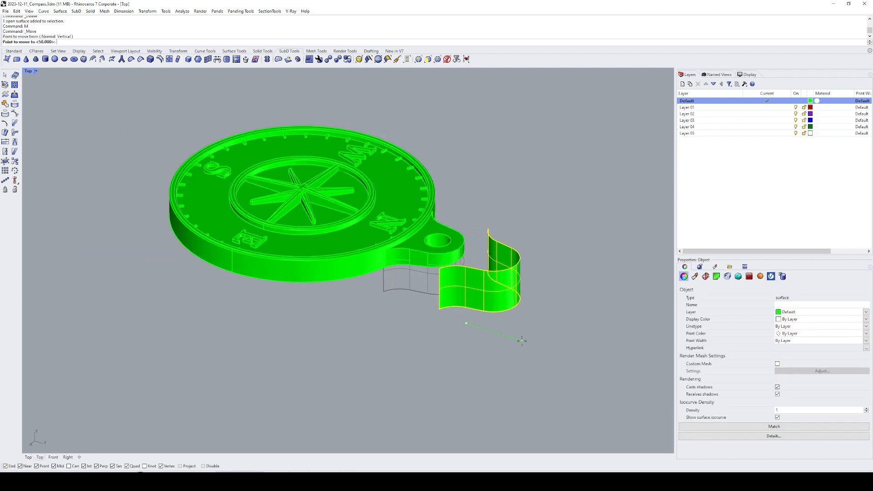
key(Return)
click(522, 343)
- Extract the segmented side surfaces of the hanging loop from the pendant and delete them
scroll(413, 269, up, 4)
scroll(412, 270, up, 4)
text(E)
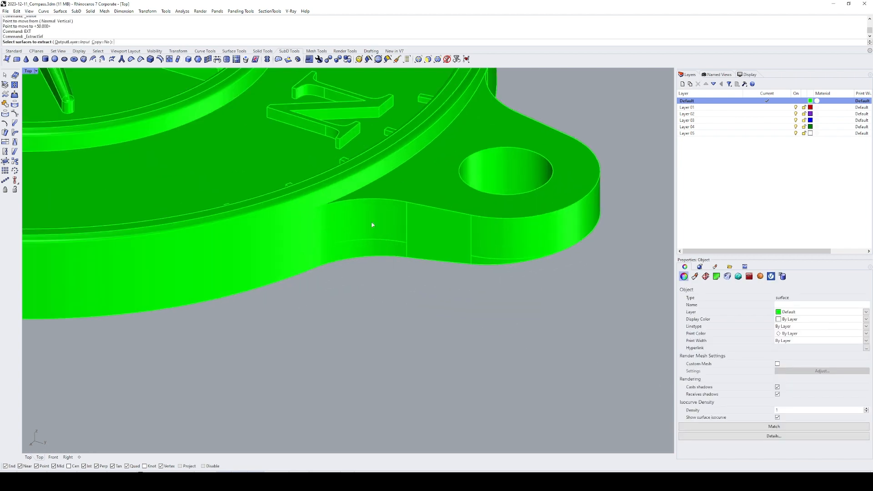
click(426, 241)
right_drag(487, 238, 373, 258)
click(463, 266)
click(463, 279)
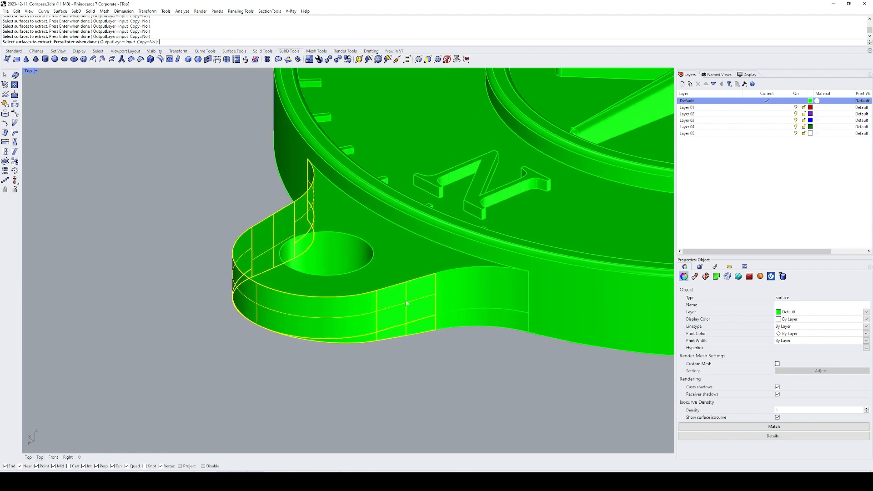
key(Return)
scroll(438, 298, down, 10)
text(E)
key(Return)
scroll(423, 191, down, 9)
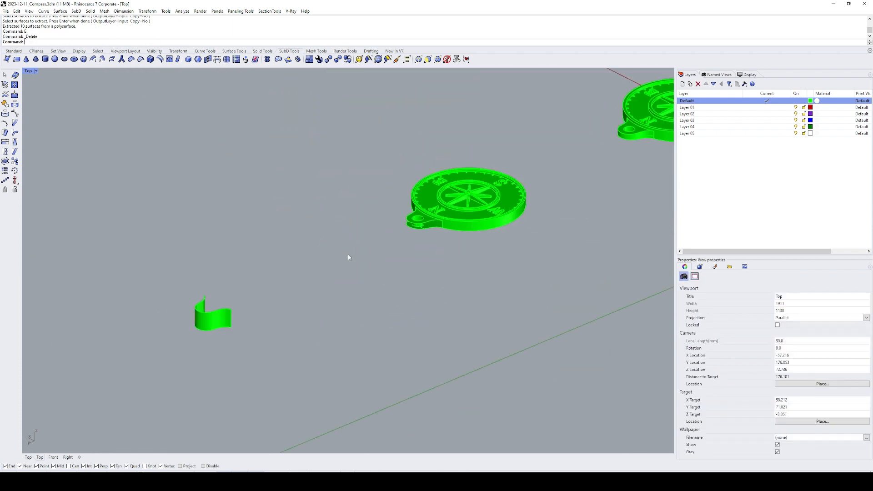
- Move the lofted wall back into its original position around the hanging loop
click(223, 319)
scroll(259, 329, down, 4)
key(Return)
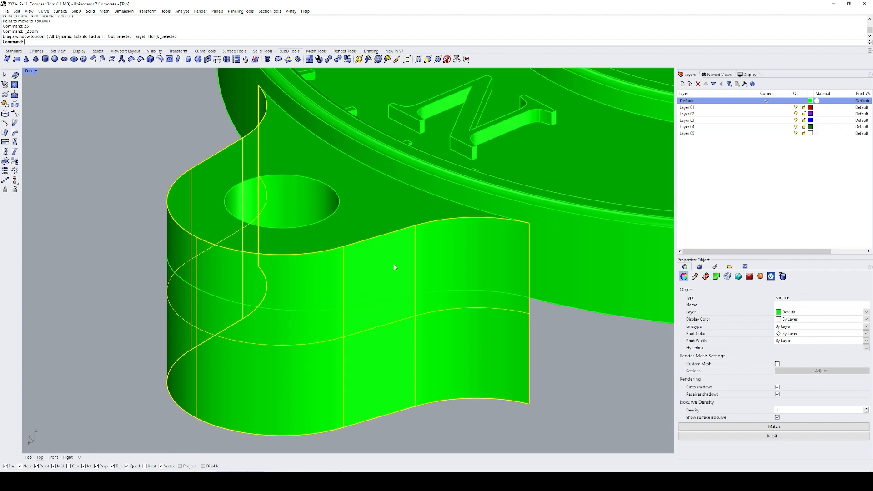
- Split the lofted wall with the compass body and delete the excess, keeping the part along the loop's side
drag(340, 234, 328, 235)
key(Return)
ctrl+click(371, 257)
text(E)
key(Return)
- Extract the three underside surfaces of the compass and hanging loop from the pendant
right_drag(373, 258, 399, 196)
scroll(368, 191, down, 8)
click(326, 201)
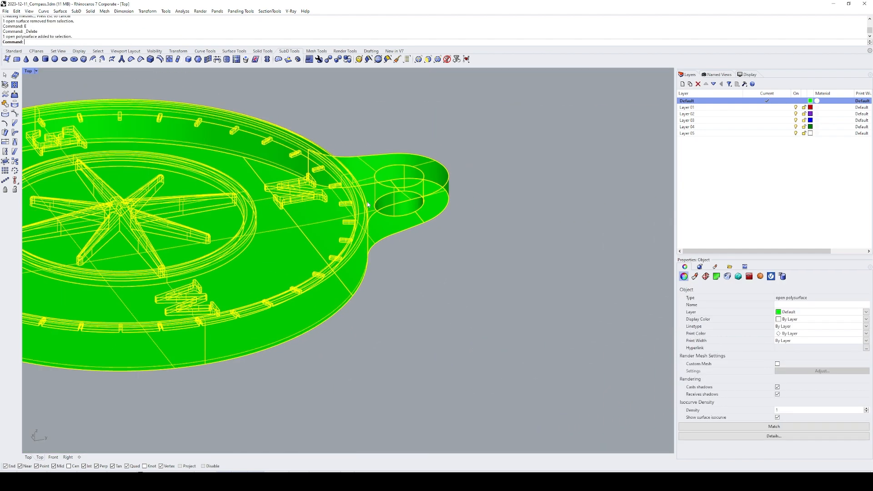
key(Escape)
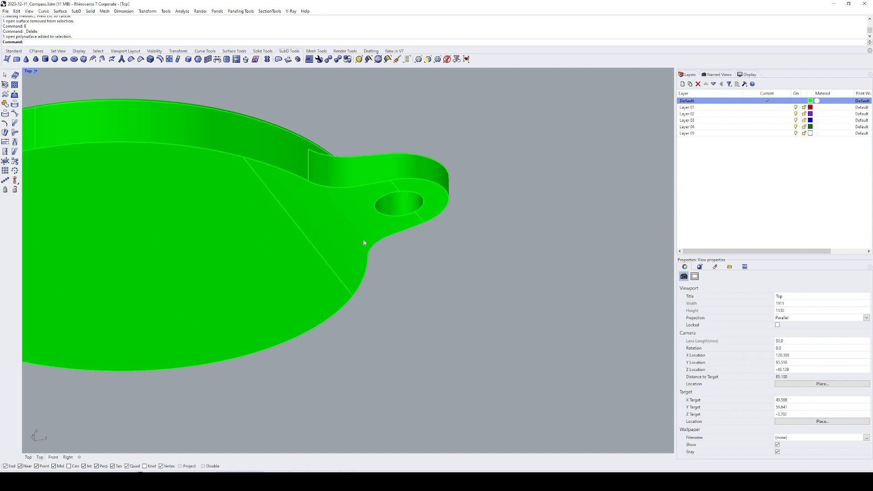
right_drag(364, 243, 399, 230)
text(ES)
key(Return)
click(331, 222)
click(394, 210)
click(468, 180)
key(Return)
scroll(458, 190, down, 8)
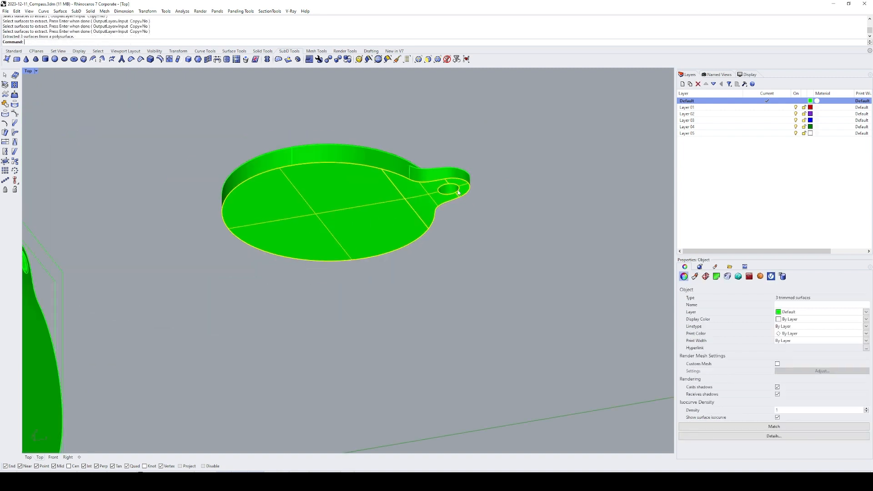
- Move the three extracted underside surfaces to a clear area beside the pendant and zoom to them
scroll(455, 191, down, 8)
text(M)
key(Return)
click(455, 210)
click(660, 177)
text(ZS)
key(Return)
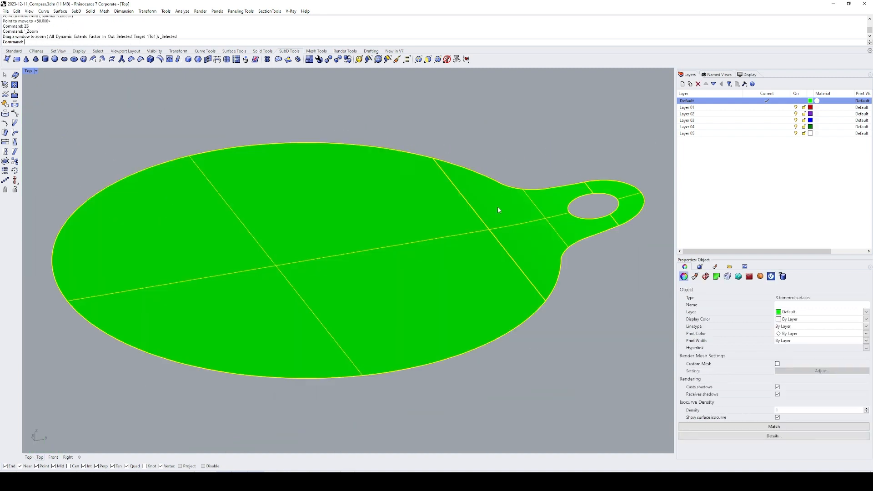
- Untrim the outer outlines and the loop hole of the three underside surfaces
text(UT)
key(Return)
click(483, 176)
click(405, 152)
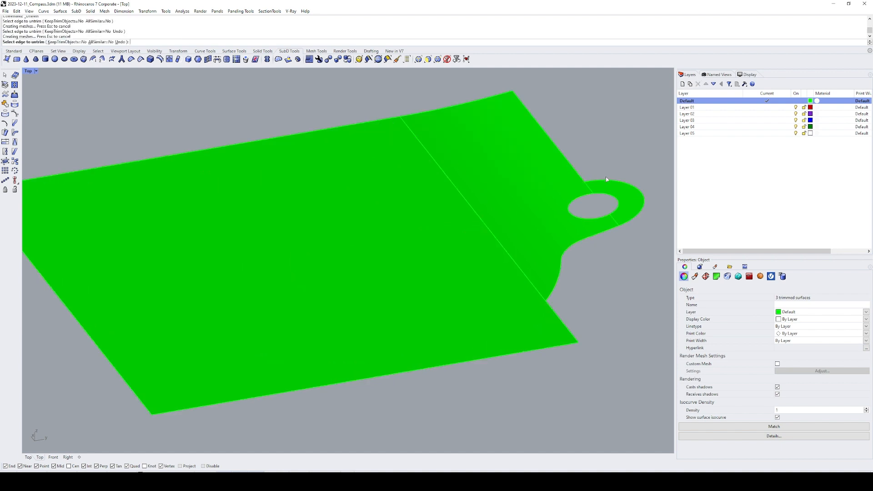
click(607, 200)
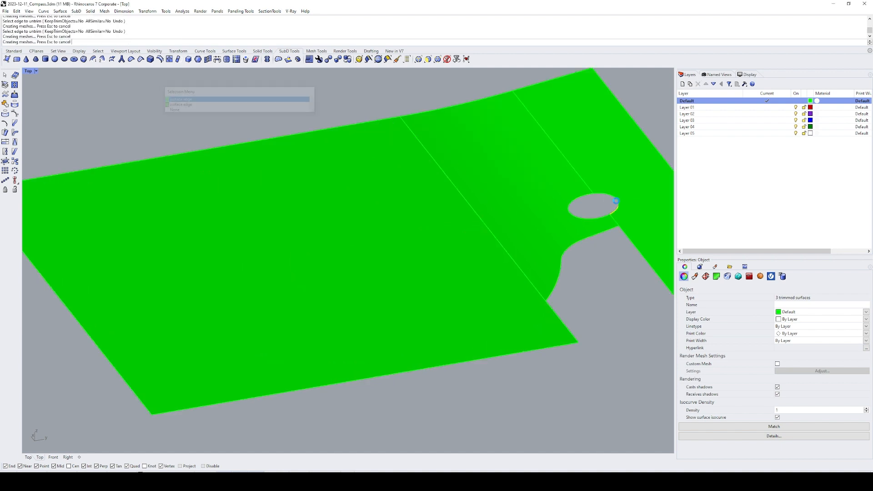
click(611, 232)
key(Return)
- Duplicate the long side edges of the untrimmed surfaces and join them into two open curves
scroll(583, 210, down, 6)
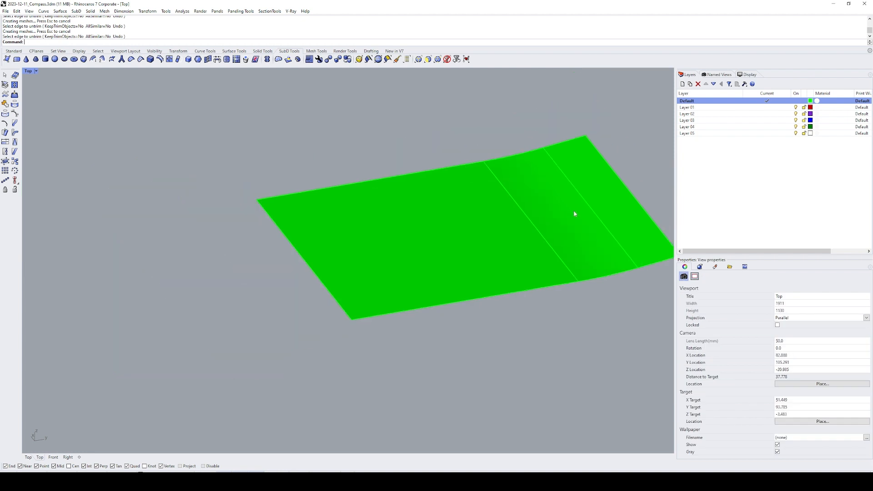
shift+right_drag(575, 214, 500, 214)
click(453, 161)
right_drag(452, 161, 474, 153)
key(Escape)
text(De)
key(Return)
click(477, 161)
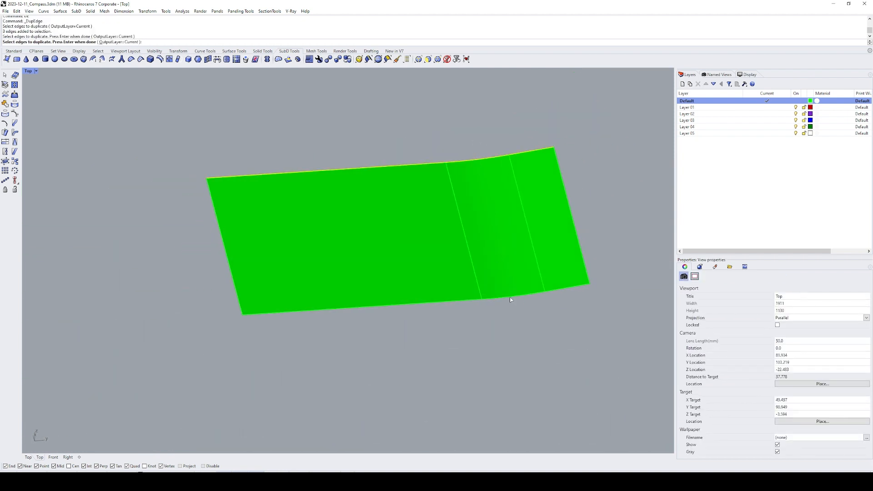
key(Return)
shift+right_drag(511, 296, 476, 277)
- Delete the three untrimmed surfaces, keeping only the two joined side curves
click(450, 206)
text(E)
key(Return)
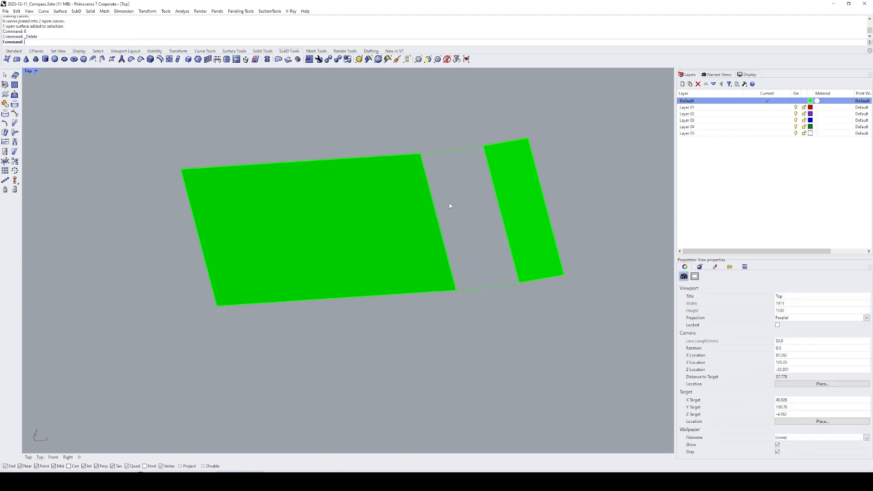
drag(390, 221, 388, 222)
text(E)
key(Return)
- Loft a single underside surface between the two side curves and delete the curves
drag(599, 312, 336, 101)
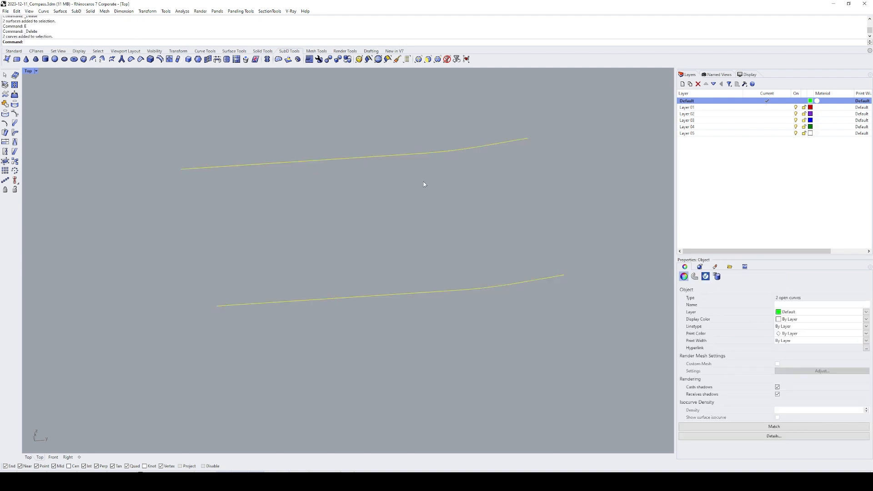
text(LO)
key(Return)
key(Return)
text(E)
key(Return)
- Move the new lofted underside surface back to its original position under the pendant and zoom to it
drag(536, 113, 347, 377)
scroll(344, 359, down, 8)
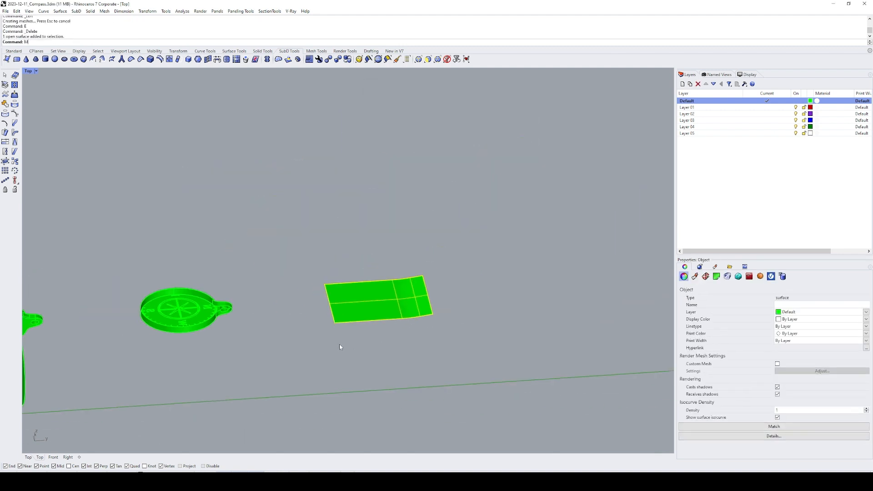
text(M)
key(Return)
click(282, 332)
click(234, 344)
text(ZS)
key(Return)
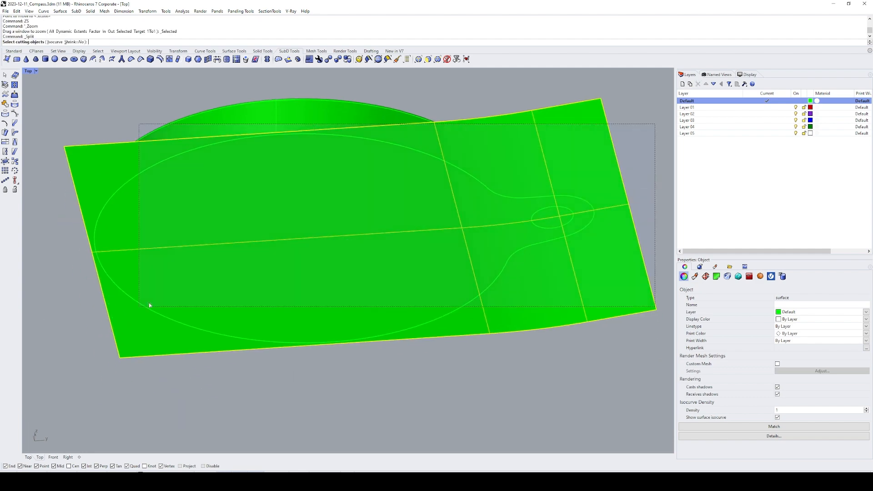
- Split the underside surface with the pendant and delete the pieces outside the outline and inside the hole
drag(149, 305, 150, 305)
key(Return)
text(E)
key(Return)
- Join the trimmed underside surface and loop wall with the compass body into a closed polysurface
right_drag(560, 227, 552, 212)
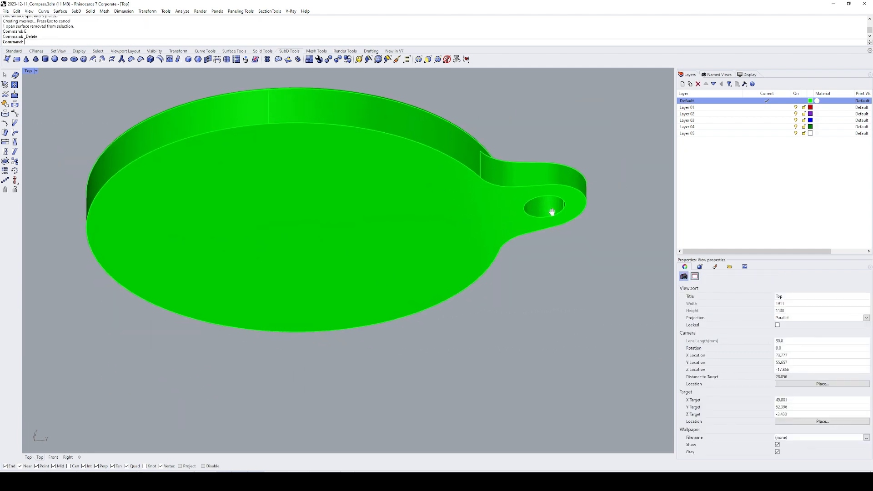
drag(207, 312, 207, 311)
ctrl+shift+right_drag(575, 137, 524, 198)
click(583, 135)
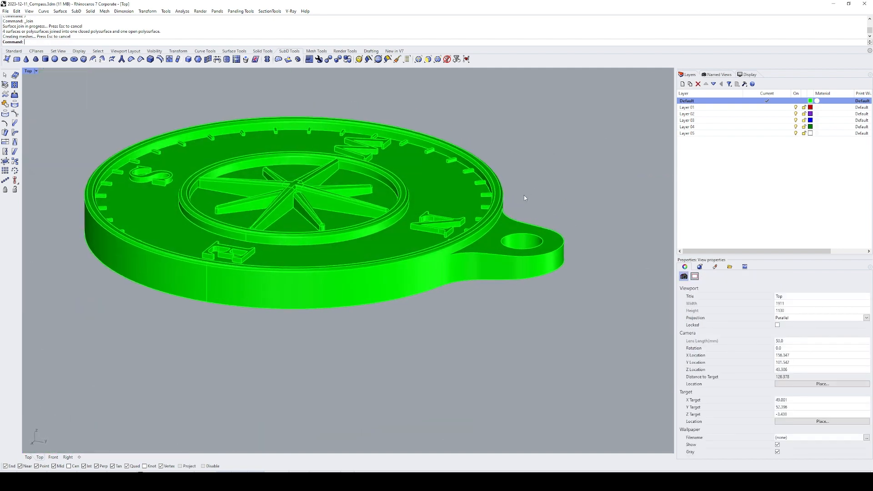
- Fillet the junction between the rebuilt loop's top face and the compass wall at 0.125 and inspect its ends
scroll(452, 264, up, 3)
text(FE)
key(Return)
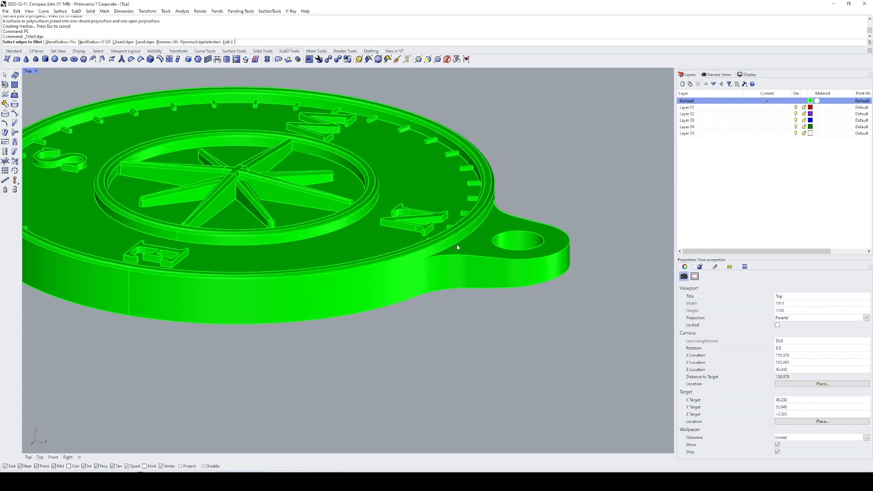
click(458, 245)
key(Return)
key(Return)
scroll(425, 255, up, 5)
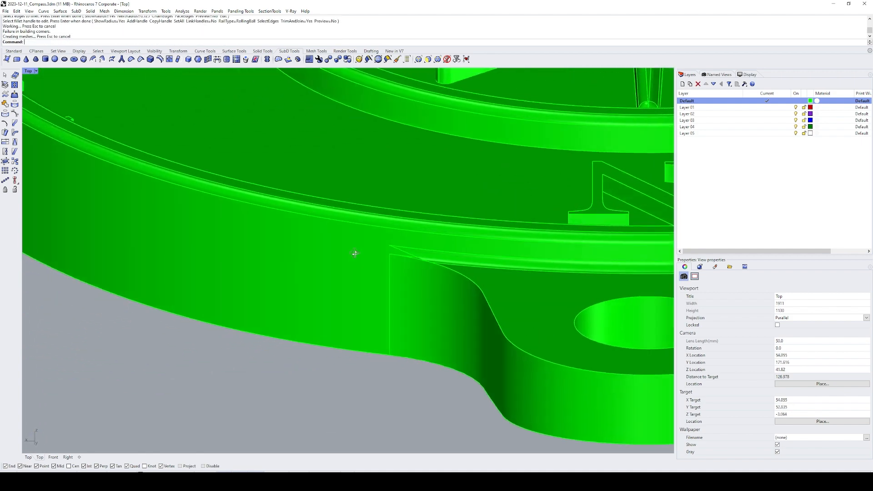
ctrl+shift+right_drag(355, 254, 402, 228)
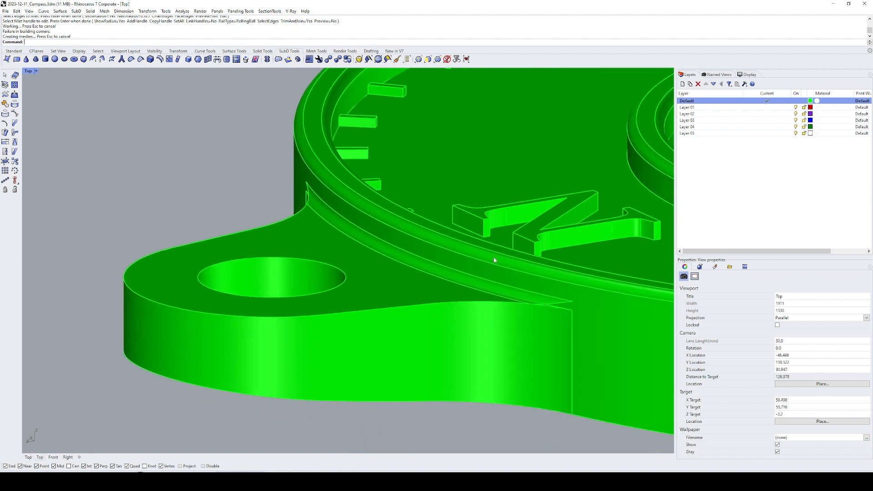
- Untrim the fillet surface at one end of the junction between the loop and the compass wall
right_drag(543, 306, 513, 283)
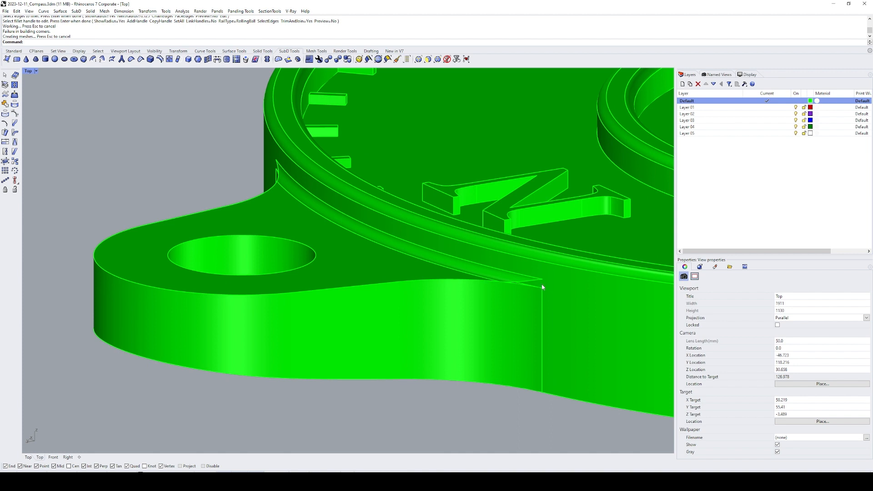
scroll(521, 284, up, 5)
text(EXS)
key(Return)
click(539, 286)
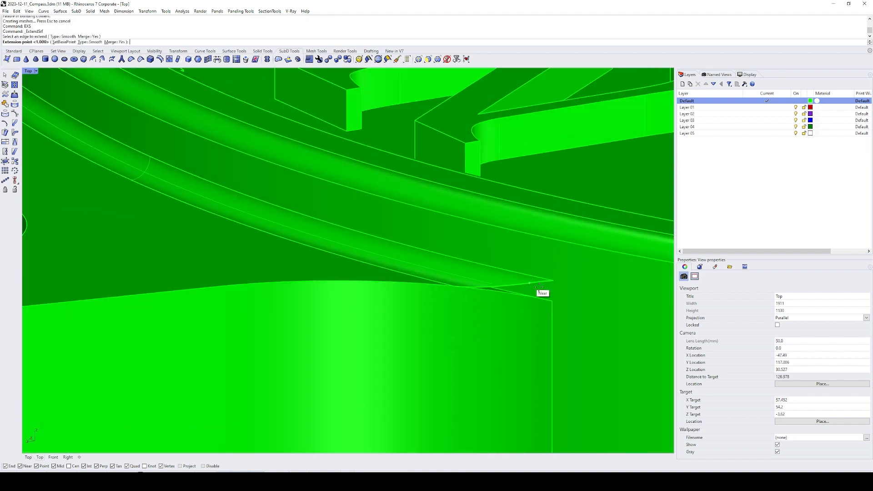
click(535, 288)
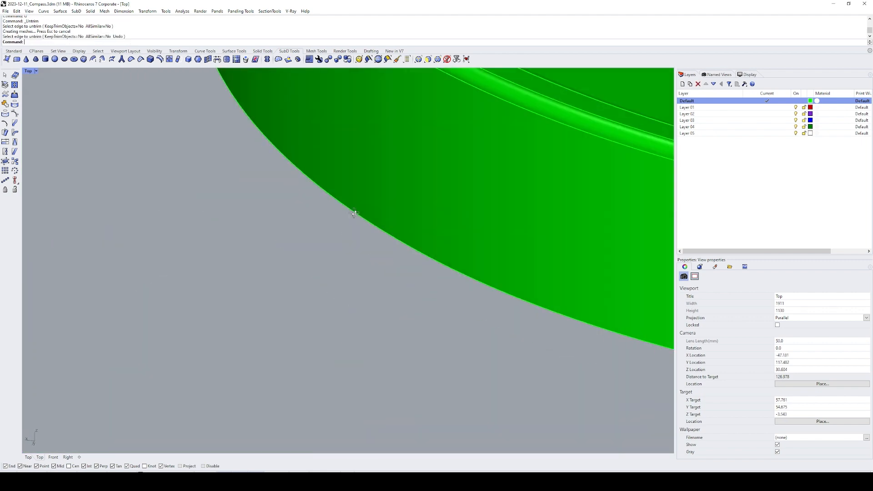
- Untrim the fillet surface at the opposite end of the loop junction
ctrl+shift+right_drag(355, 213, 373, 216)
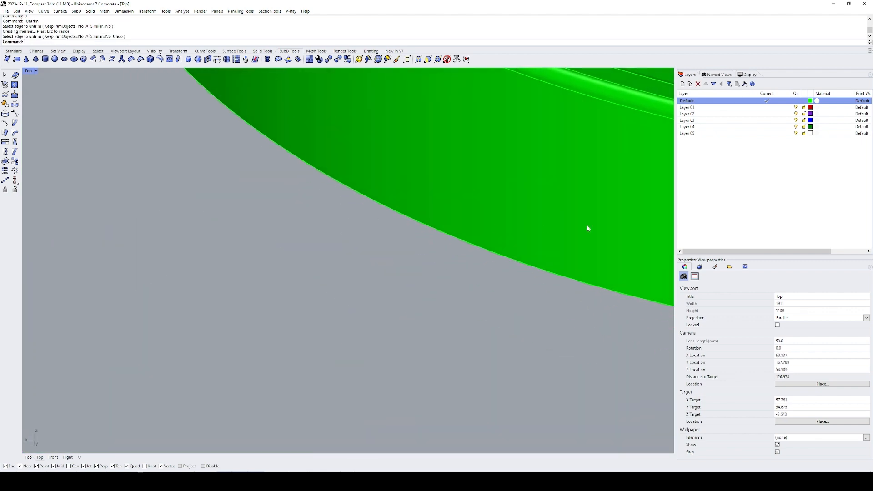
scroll(589, 228, down, 7)
right_drag(589, 228, 433, 235)
text(Z)
key(Return)
drag(462, 202, 431, 219)
key(Return)
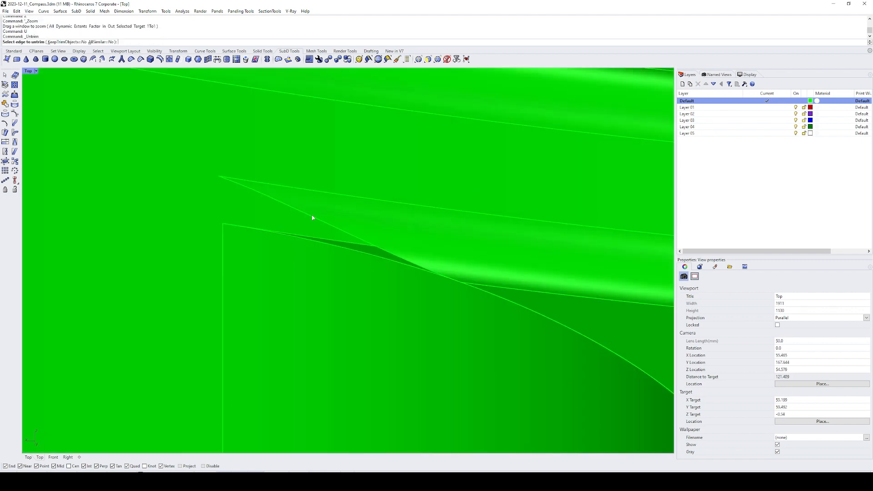
click(312, 218)
key(Return)
- Extract the loop's side wall surface from the compass polysurface
text(ES)
key(Return)
click(381, 275)
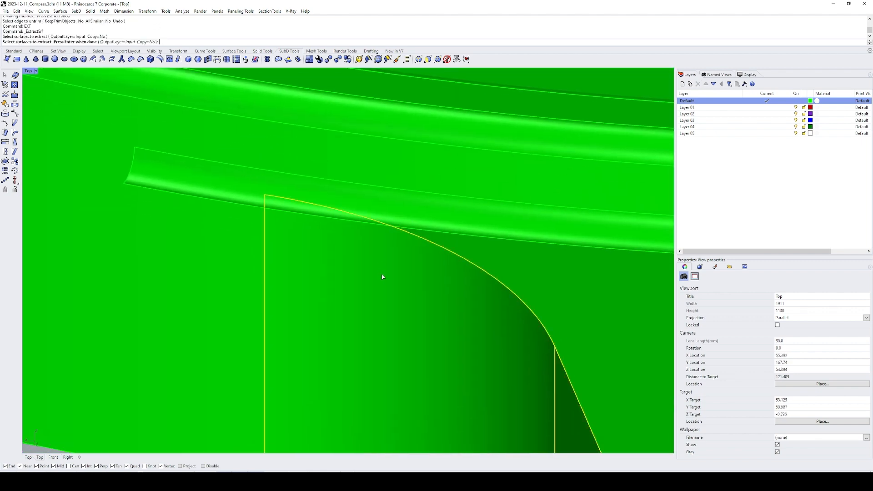
scroll(381, 275, down, 7)
key(Return)
text(E)
key(Return)
text(x)
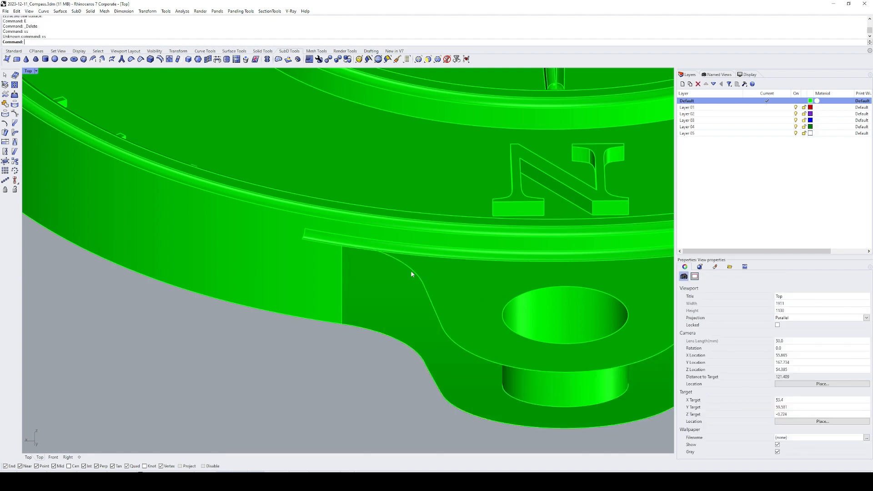
click(410, 274)
shift+click(413, 293)
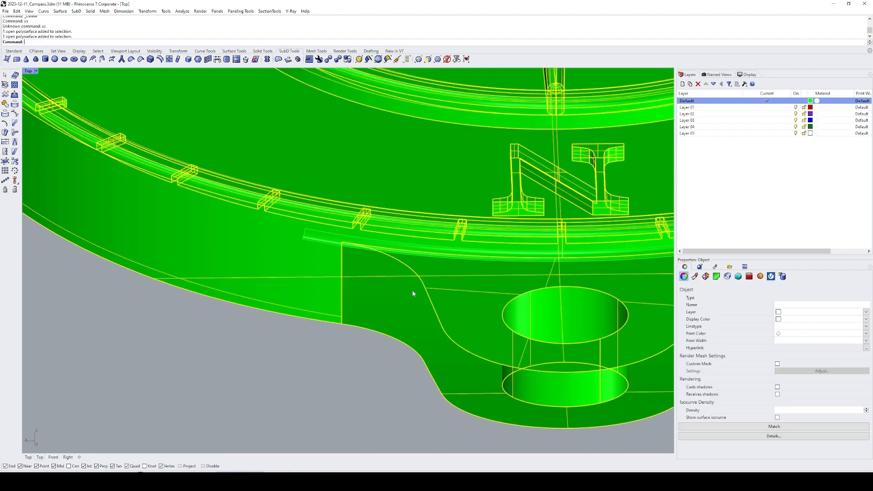
key(ctrl+z)
scroll(410, 288, down, 3)
scroll(389, 278, up, 5)
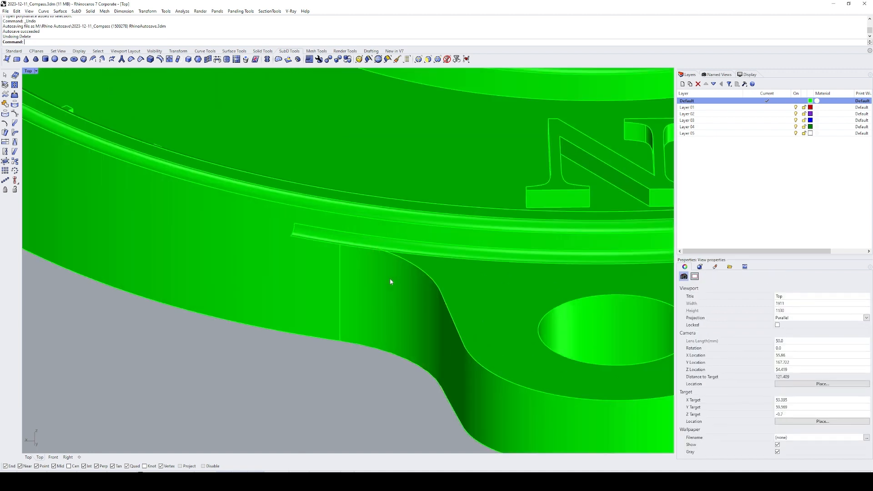
text(EXS)
key(Return)
click(405, 258)
key(Return)
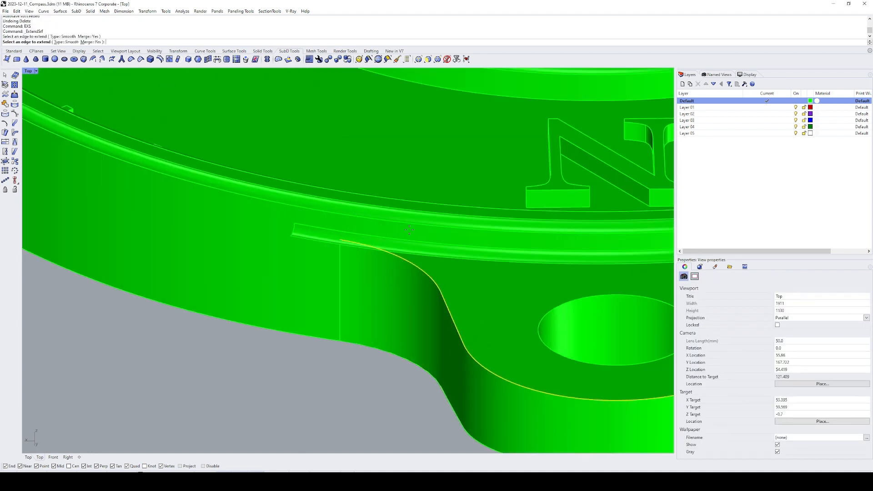
click(411, 229)
- Extend the upper edge of the extracted loop wall upward past the fillet surface
key(Return)
click(418, 269)
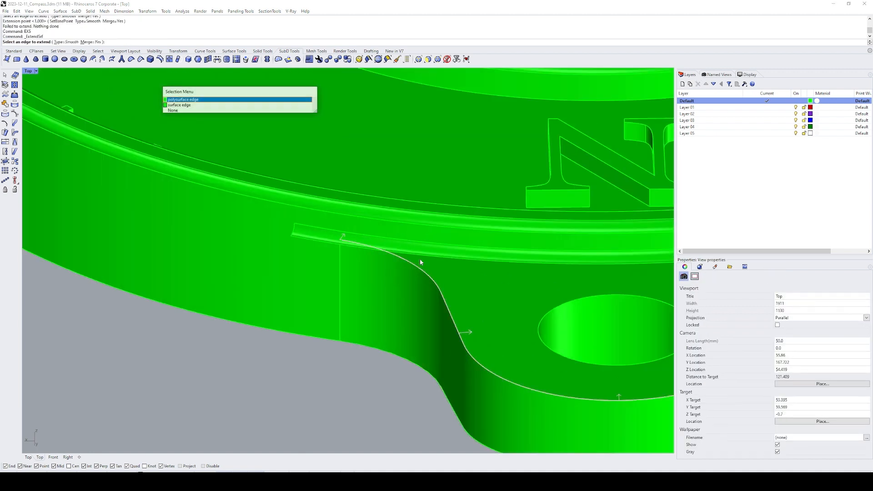
key(Return)
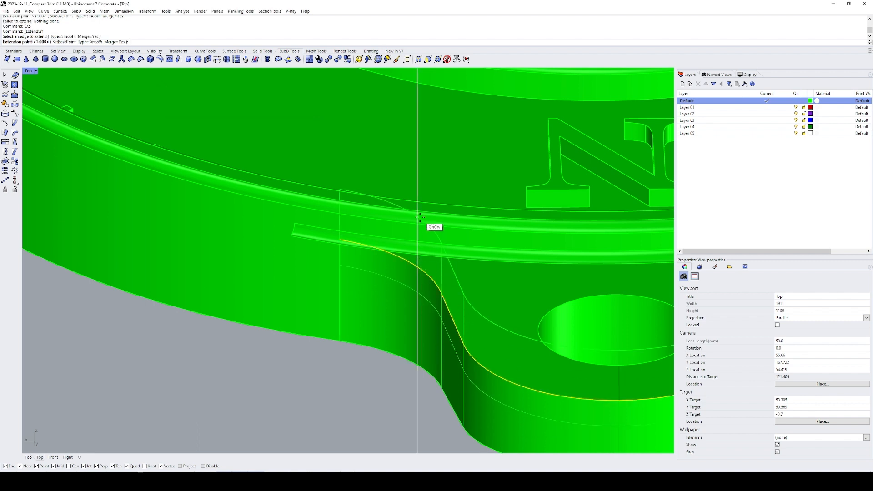
click(417, 219)
scroll(417, 238, down, 4)
- Create the intersection curves between the extended loop wall and the fillet surface
right_drag(417, 242, 350, 242)
click(434, 251)
shift+click(597, 253)
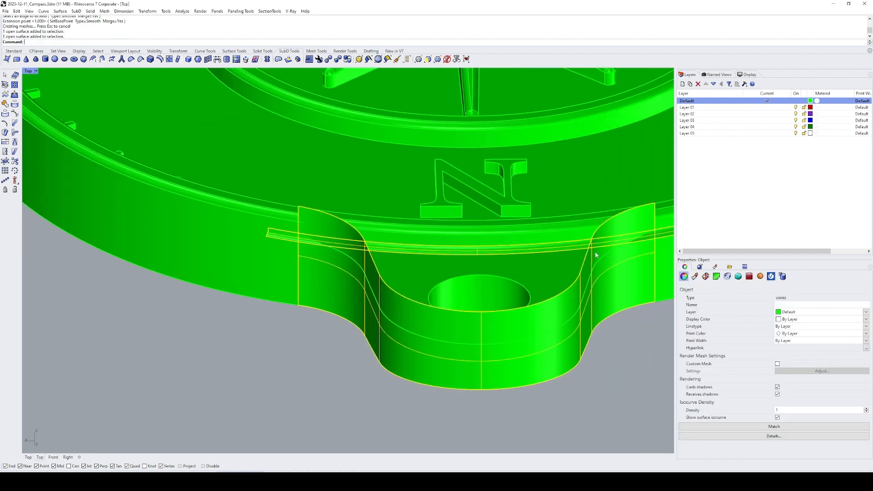
scroll(289, 228, up, 6)
- Align the end control point of one intersection curve with the point where the fillet's upper edge meets the loop wall's end edge
text(z)
key(Return)
drag(307, 237, 337, 253)
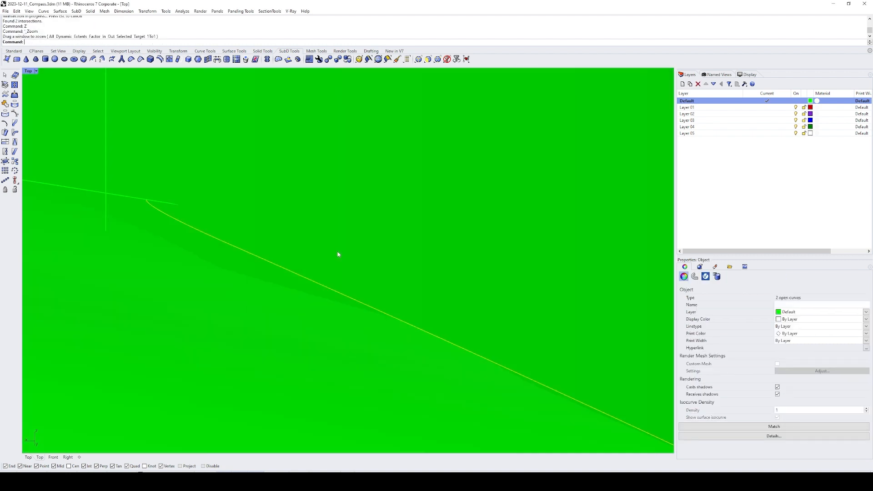
scroll(164, 216, up, 7)
right_drag(164, 215, 384, 252)
scroll(431, 226, down, 10)
key(Escape)
scroll(382, 244, up, 6)
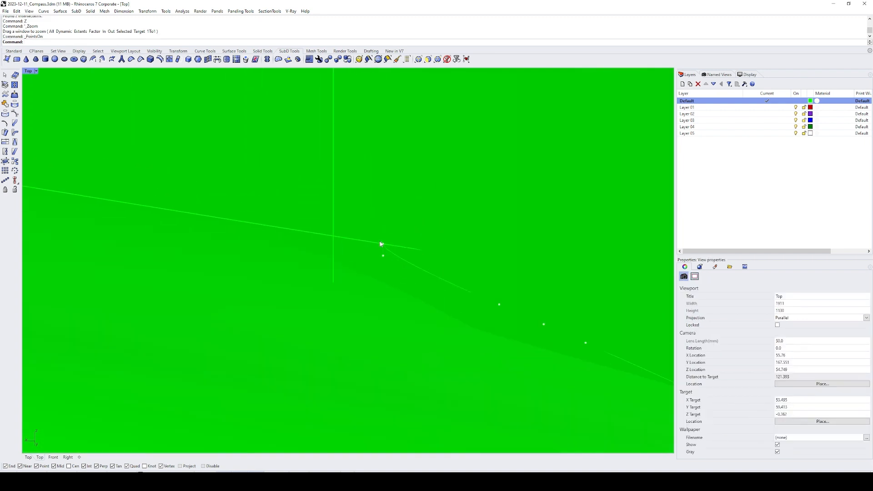
text(SE)
key(Return)
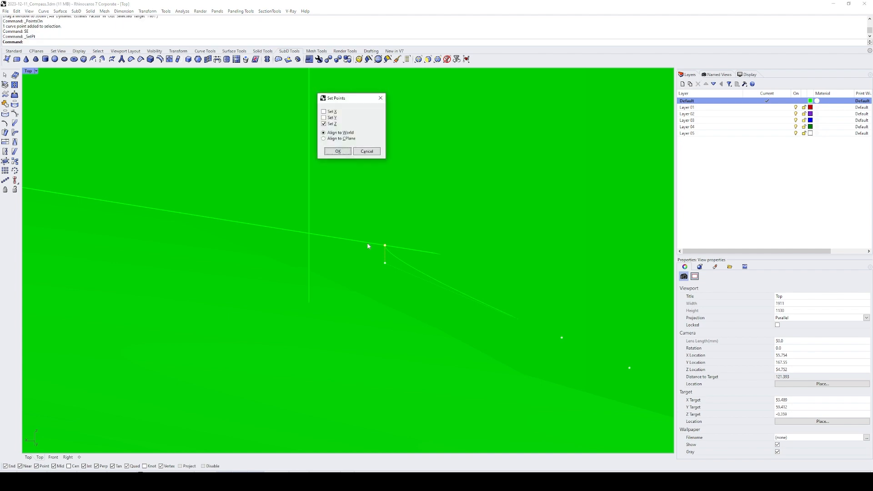
key(Return)
click(309, 234)
scroll(336, 226, down, 20)
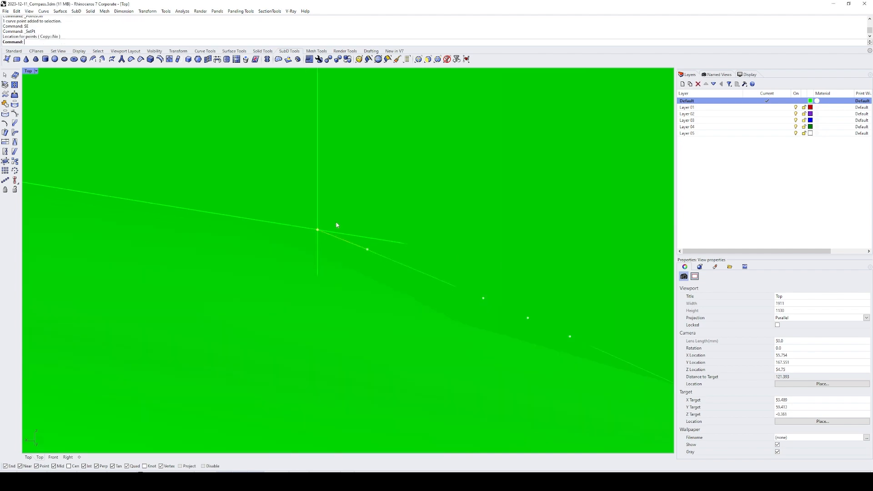
- Align the other intersection curve's end control point with the corresponding corner on the opposite side of the loop
right_drag(528, 251, 227, 222)
text(Z)
key(Return)
drag(460, 193, 487, 217)
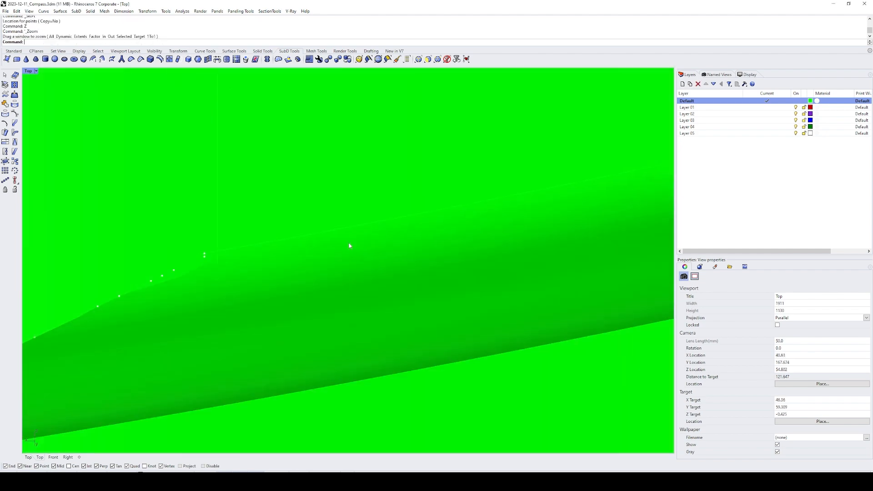
scroll(341, 246, up, 4)
scroll(141, 246, up, 5)
right_drag(180, 248, 285, 231)
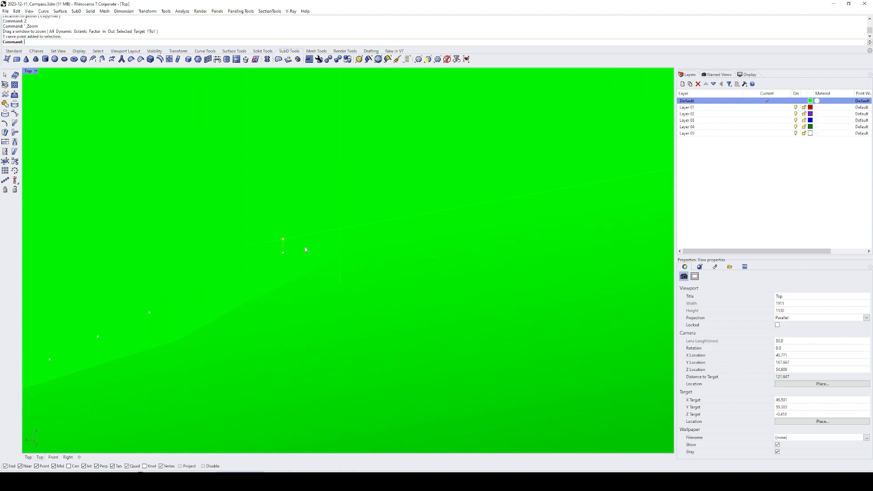
key(Return)
mouse_move(340, 231)
right_down()
mouse_move(394, 238)
mouse_move(471, 215)
right_up()
- Split the fillet surface at one end of the loop and delete the overhanging piece
click(388, 246)
scroll(471, 215, down, 4)
key(ctrl+shift+s)
drag(412, 376, 526, 173)
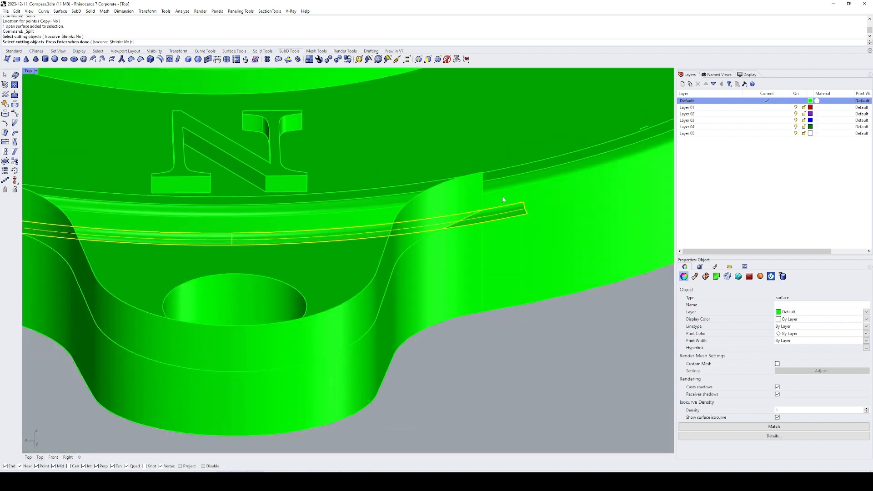
key(Return)
ctrl+click(444, 221)
key(Return)
- Split the fillet surface's remaining end and delete its overhang beyond the loop wall
right_drag(306, 231, 560, 207)
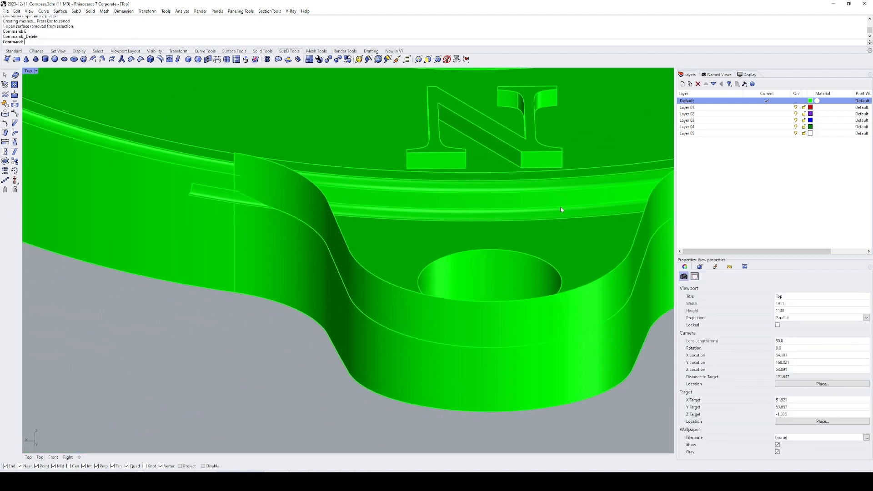
key(ctrl+z)
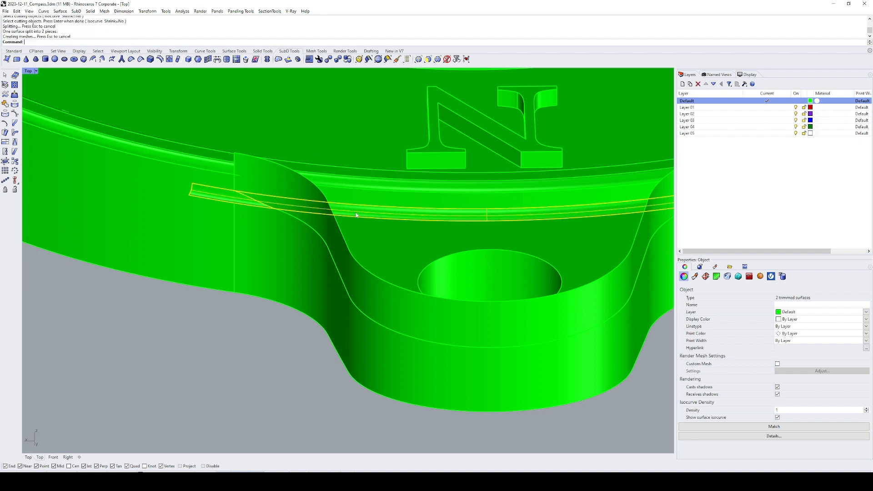
text(E)
key(Return)
- Duplicate the outline edge of the loop's top face as a curve
click(247, 199)
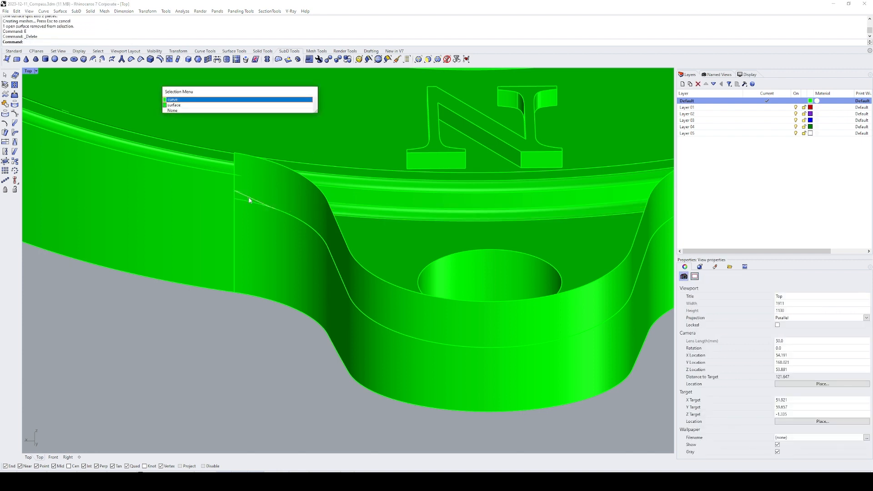
click(239, 333)
text(DE)
key(Return)
click(303, 222)
key(Return)
- Split the duplicated outline curve with the two intersection curves and delete its end segments
key(ctrl+shift+s)
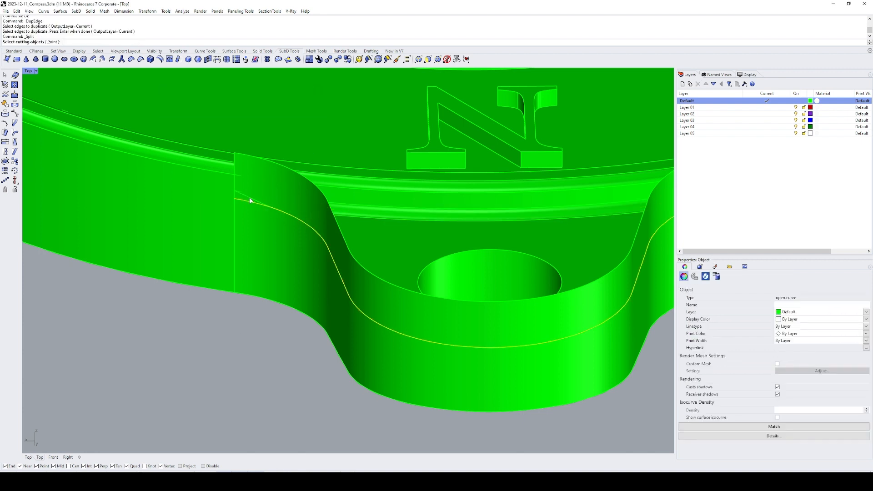
click(249, 198)
key(Return)
right_drag(558, 203, 308, 197)
click(479, 186)
key(Return)
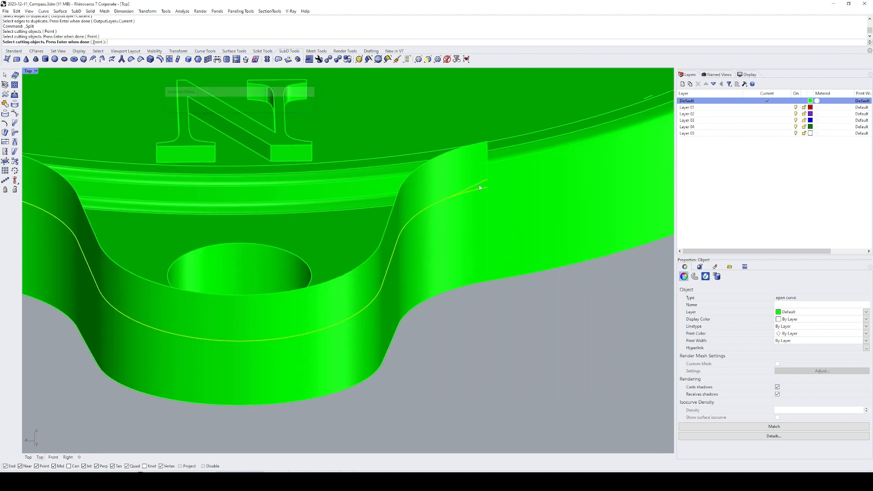
key(Return)
ctrl+click(437, 200)
scroll(401, 231, down, 4)
text(E)
key(Return)
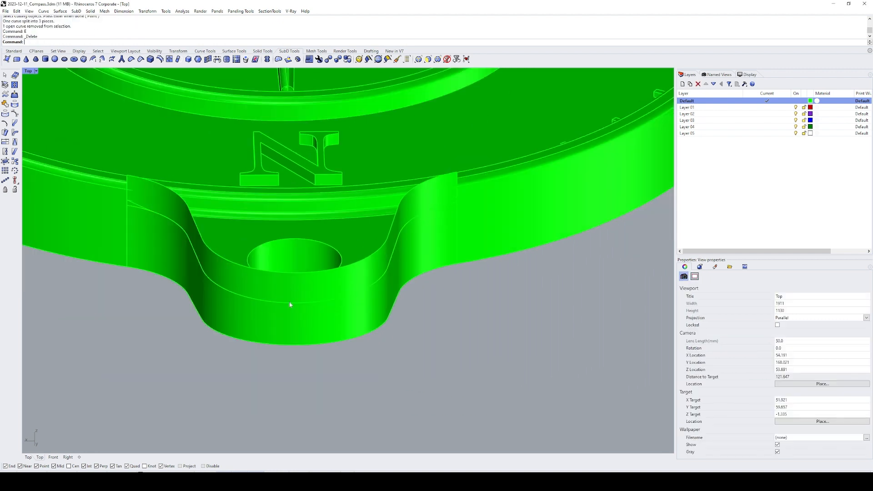
- Join the remaining outline segment with both intersection curves into one open curve
text(SL)
key(Return)
shift+click(134, 205)
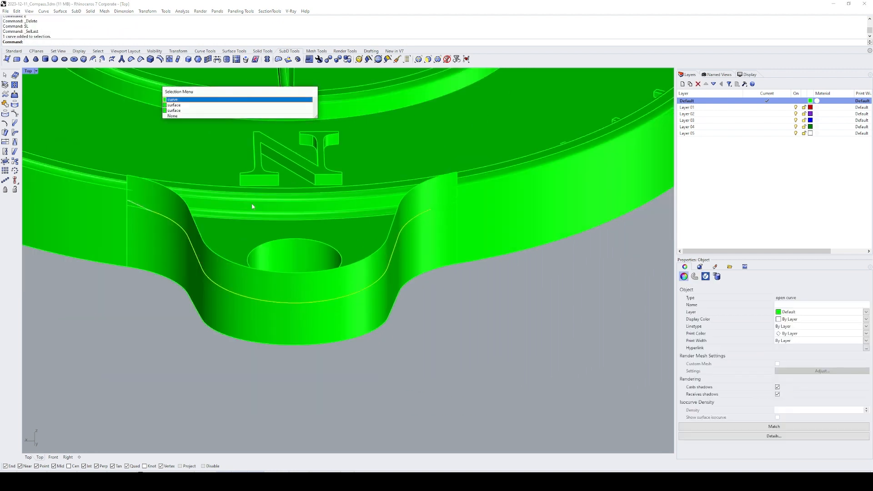
key(Return)
shift+click(452, 200)
key(Return)
right_drag(447, 213, 459, 217)
text(J)
key(Return)
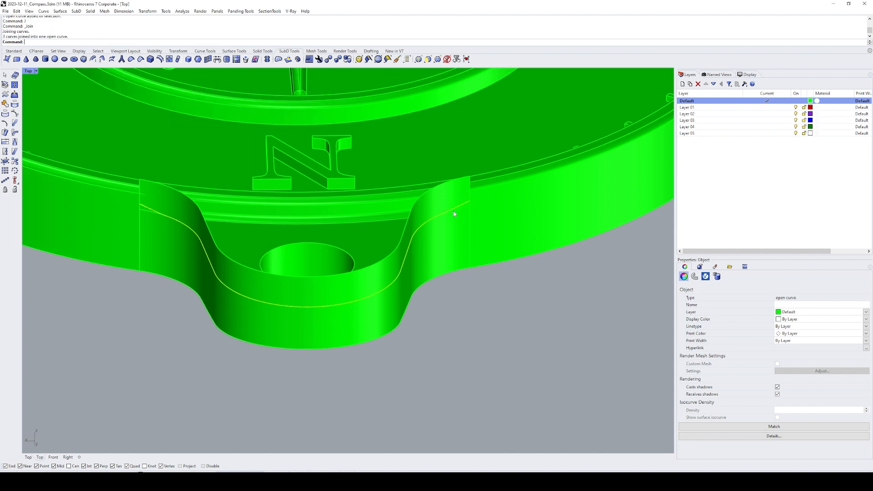
- Split the extended loop wall with the joined curve and delete the upper strip
click(453, 201)
text(SP)
key(Return)
click(461, 205)
key(Return)
key(Return)
ctrl+click(458, 237)
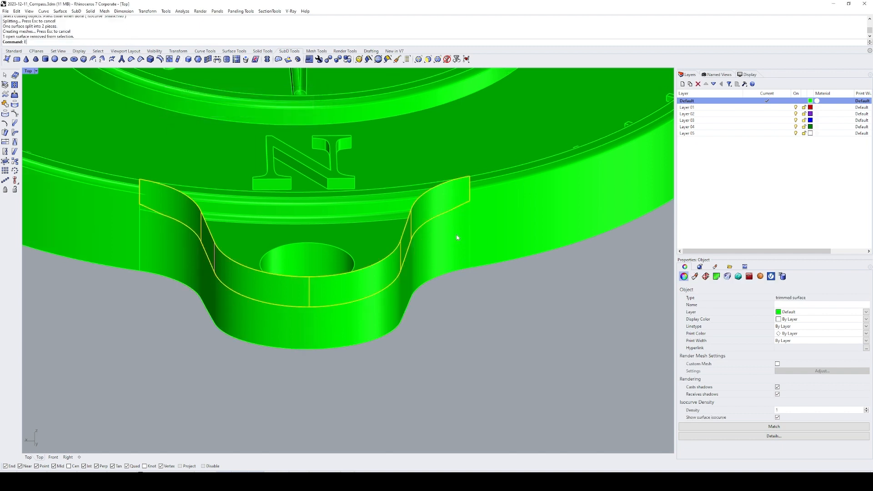
text(E)
key(Return)
- Delete the joined cutting curve from the loop wall
click(460, 206)
text(E)
key(Return)
- Extract the loop's top face from the compass polysurface
ctrl+shift+right_drag(459, 206, 416, 222)
scroll(449, 244, up, 5)
click(460, 256)
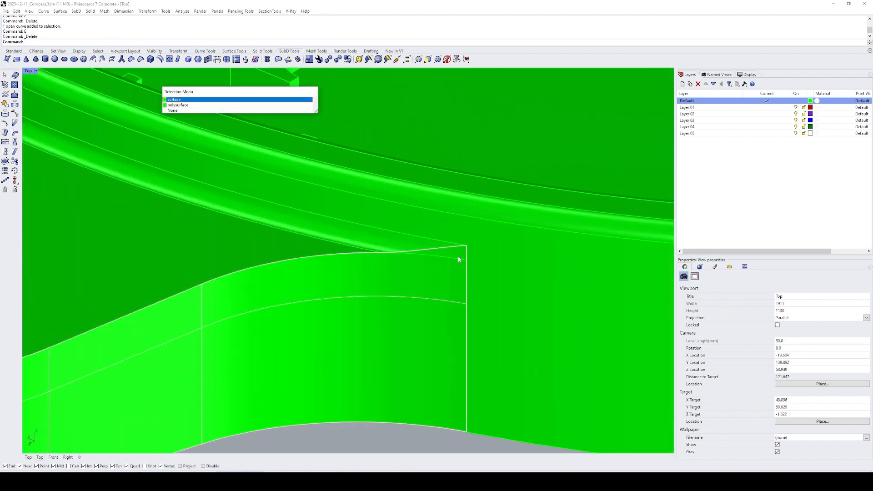
key(Down)
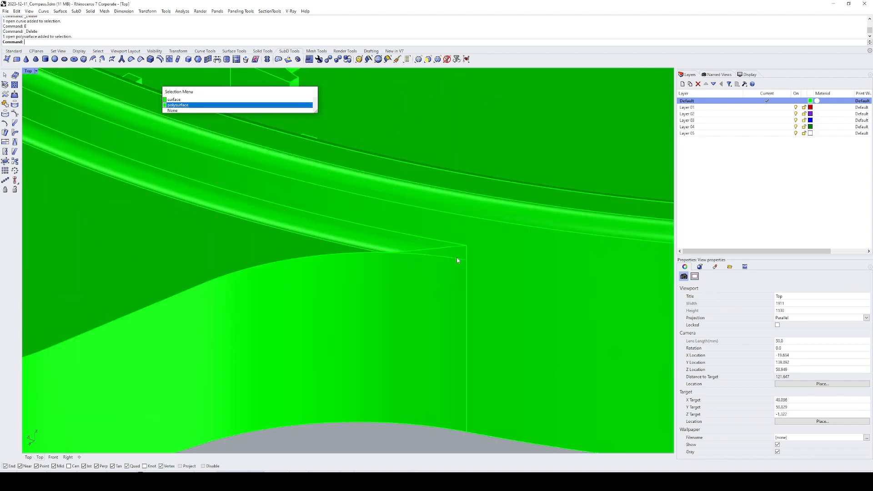
key(Return)
scroll(456, 257, down, 5)
scroll(461, 296, up, 3)
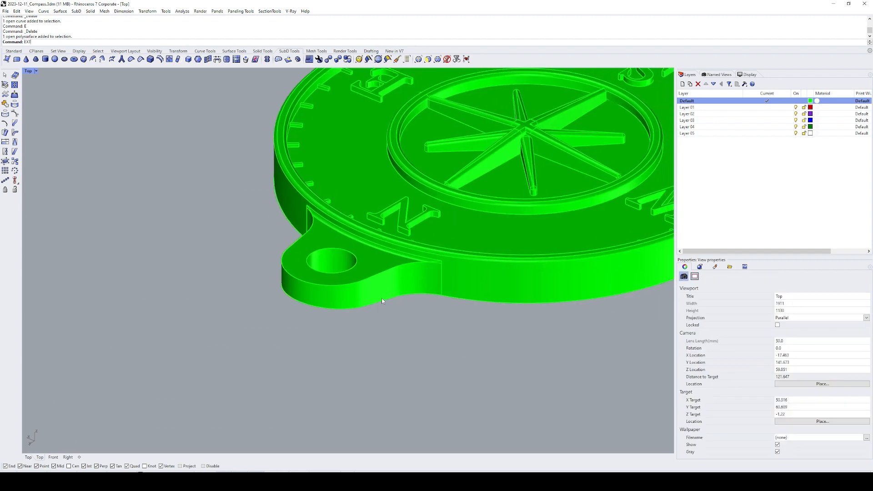
key(Return)
click(376, 257)
key(Return)
- Split the loop's top face with the fillet surface and delete the excess piece behind the fillet
text(SP)
key(Return)
scroll(431, 260, up, 8)
click(385, 259)
key(Return)
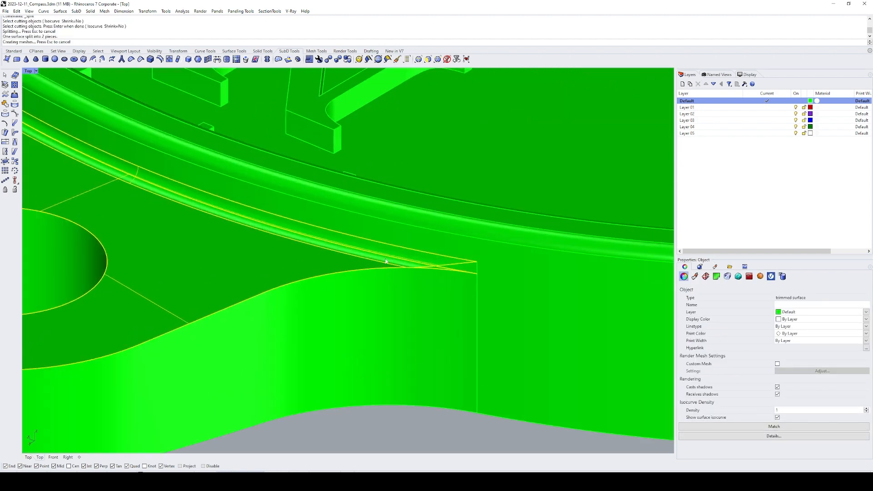
ctrl+click(288, 262)
text(E)
key(Return)
- Extract the compass's outer side wall surface from the open polysurface
scroll(312, 256, down, 4)
click(438, 274)
text(EX)
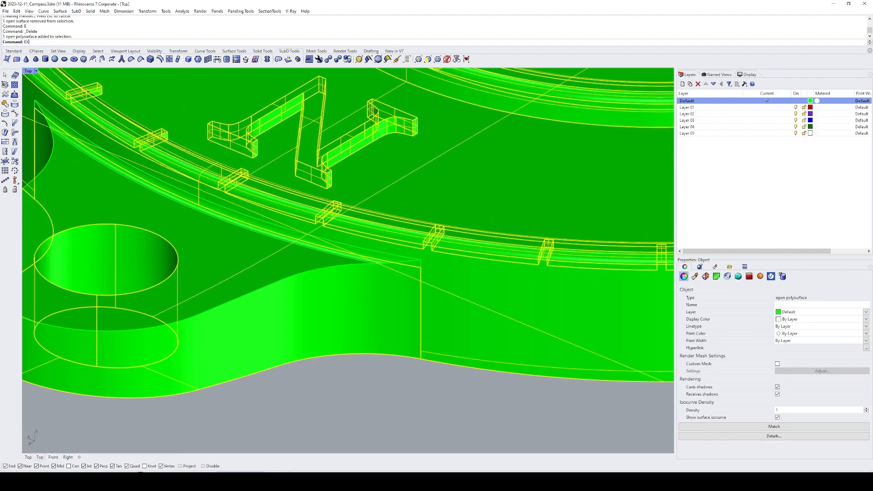
text(T)
key(Return)
click(458, 272)
key(Return)
- Split the compass's outer side wall with the loop wall and fillet surface, and delete the excess piece behind the loop
text(SP)
key(Return)
click(421, 265)
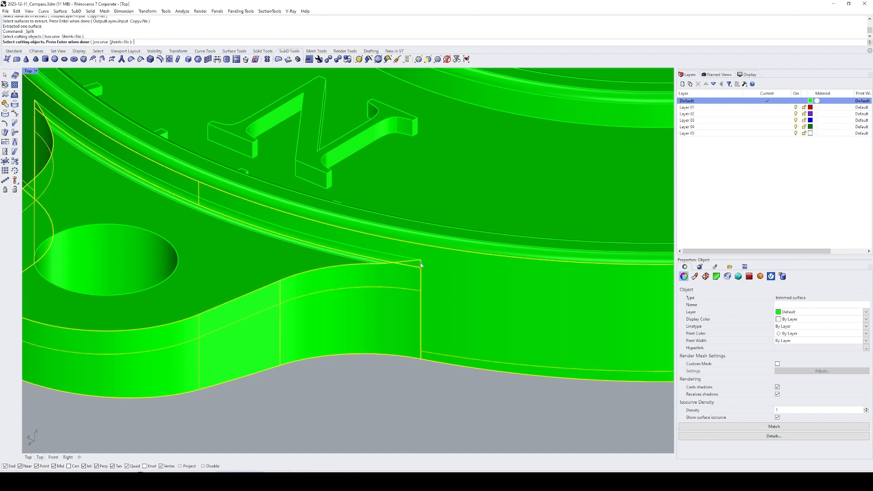
click(411, 259)
shift+right_drag(105, 182, 382, 264)
key(Return)
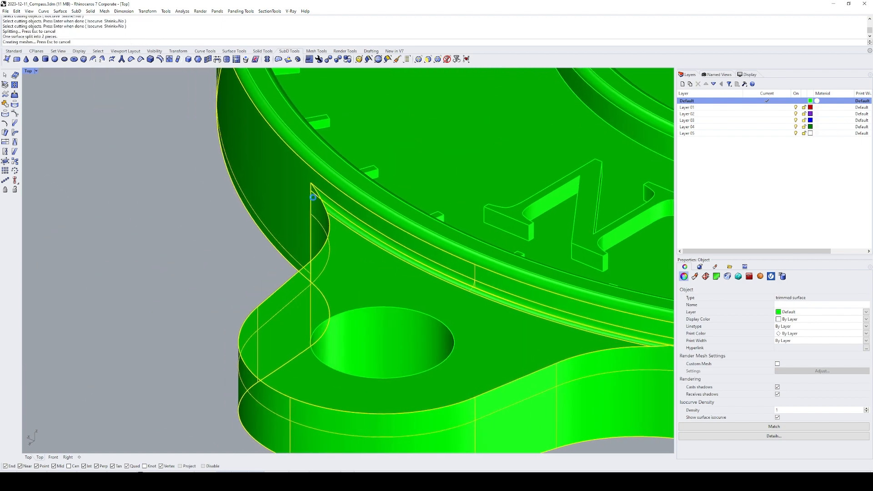
ctrl+click(311, 199)
scroll(292, 210, down, 5)
key(Delete)
- Join all the surfaces, duplicate the remaining open border to locate the gap, and delete the resulting border curve
key(ctrl+a)
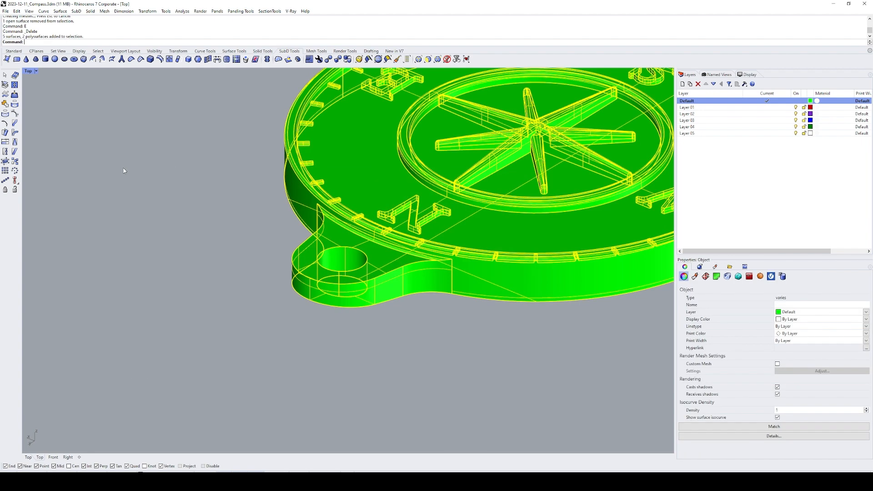
key(ctrl+j)
text(DB)
key(Return)
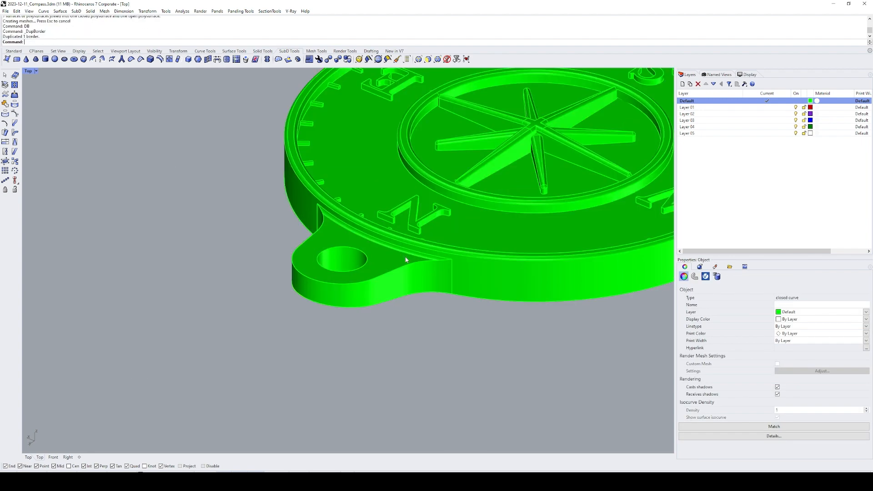
text(ZS)
key(Return)
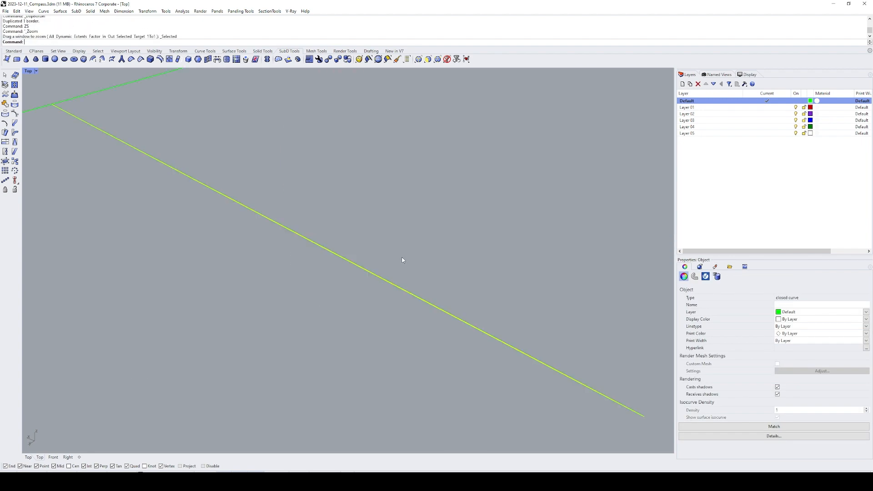
text(E)
key(Return)
- Isolate the stray leftover surface from the main compass polysurface and delete it
scroll(397, 293, down, 5)
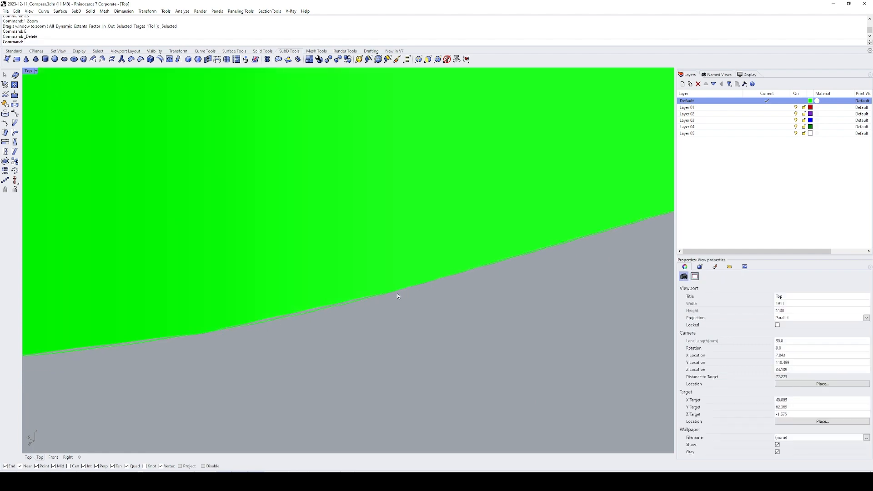
scroll(406, 346, down, 9)
drag(295, 360, 638, 171)
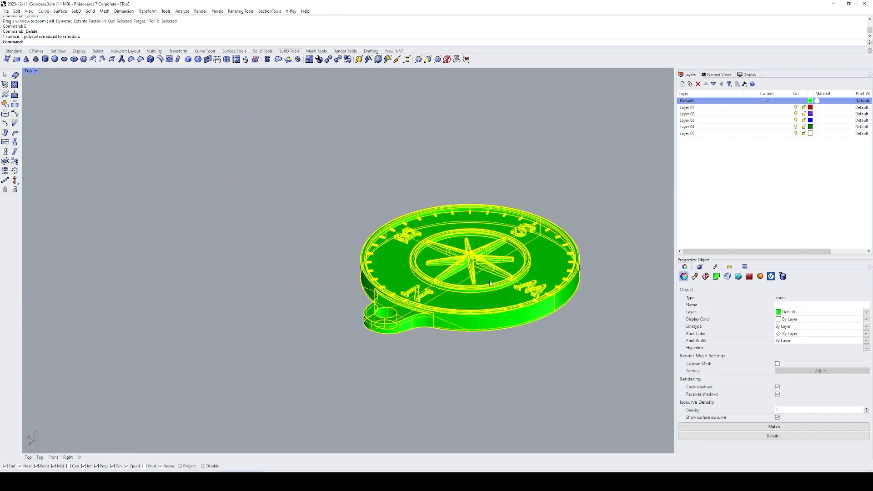
ctrl+click(496, 283)
right_drag(490, 283, 459, 284)
text(ZS)
key(Return)
text(E)
key(Return)
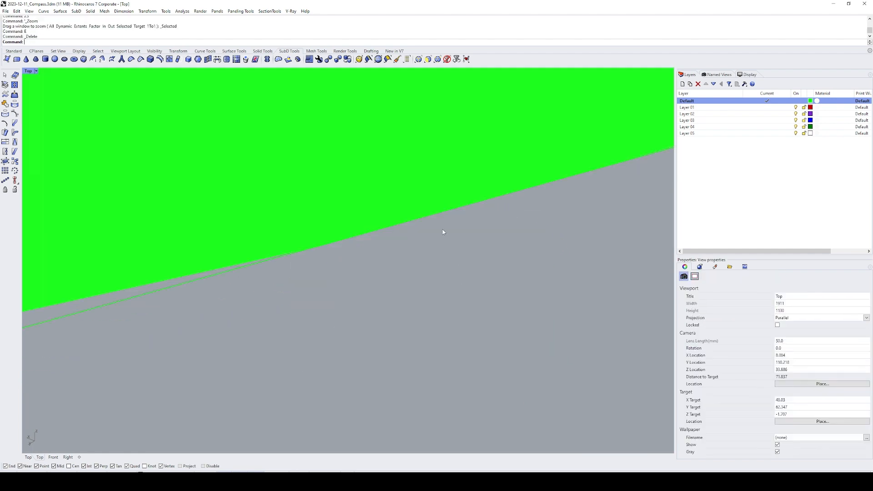
- Fillet the bottom outer edge of the compass and loop and the hole's bottom edge with a 0.125 radius
click(444, 199)
text(ZS)
key(Return)
ctrl+shift+right_drag(285, 315, 357, 318)
click(560, 394)
right_drag(423, 336, 450, 291)
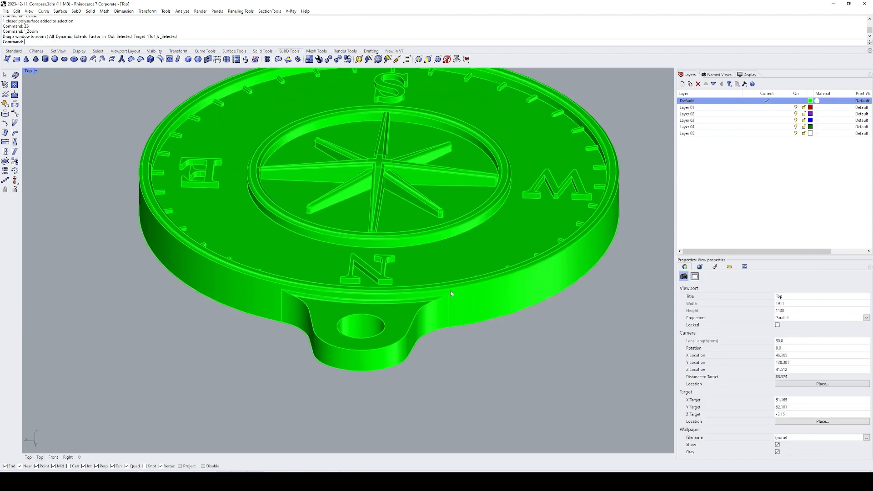
ctrl+shift+right_drag(373, 301, 466, 264)
scroll(465, 264, up, 2)
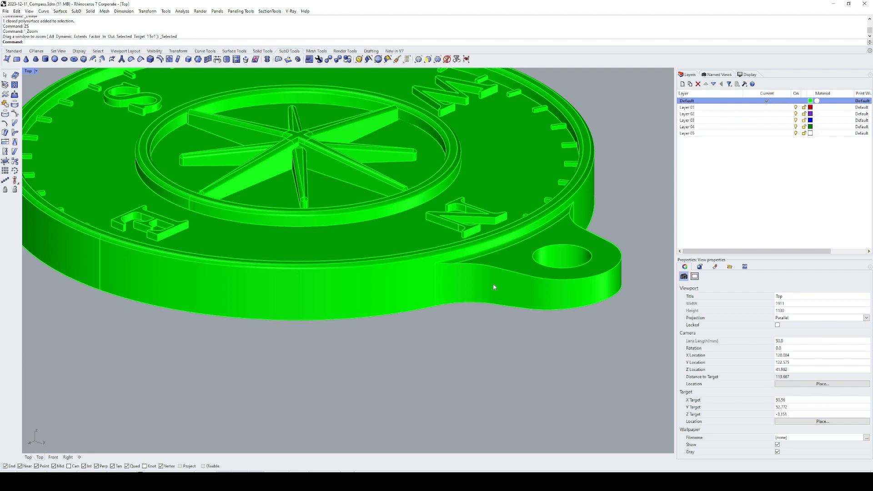
right_drag(446, 289, 462, 242)
text(FE)
key(Return)
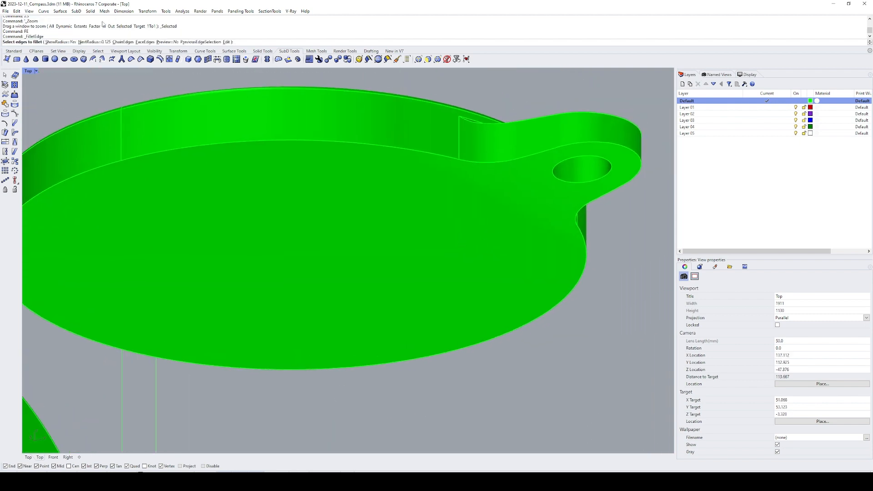
click(507, 161)
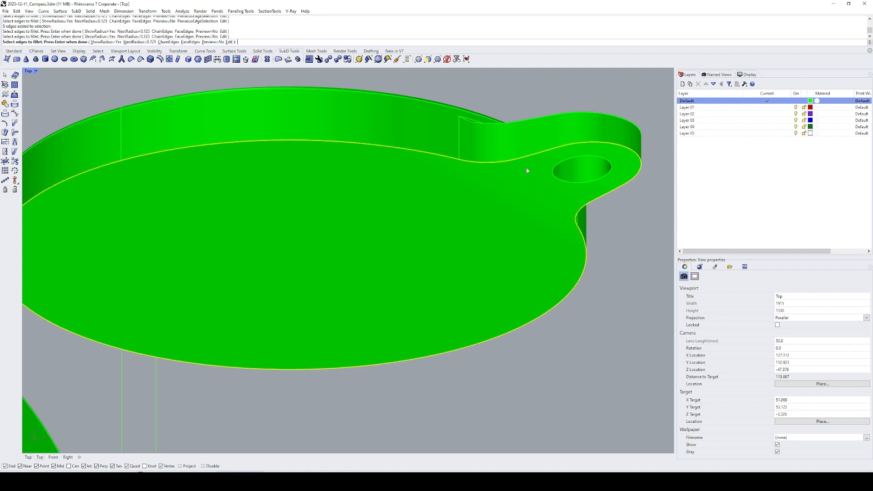
key(Return)
key(Return)
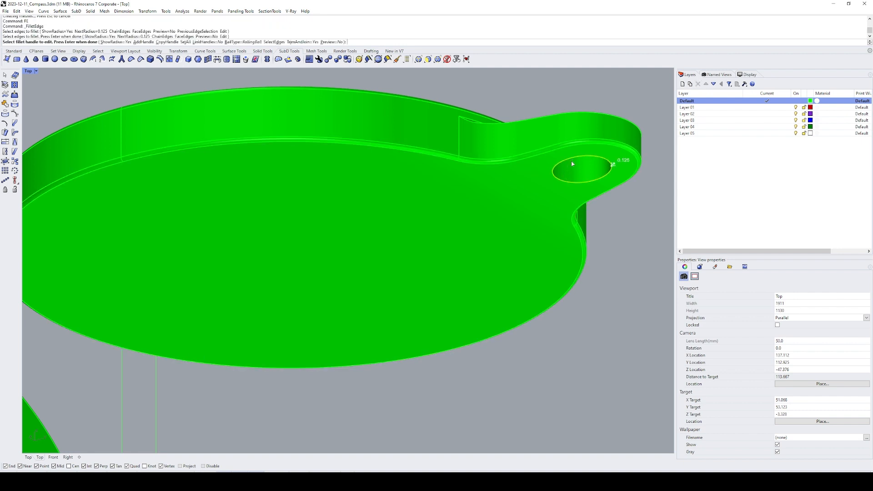
- Fillet the loop's top outer edges on both sides with a 0.125 radius
right_drag(571, 162, 528, 215)
text(FE)
key(Return)
click(559, 211)
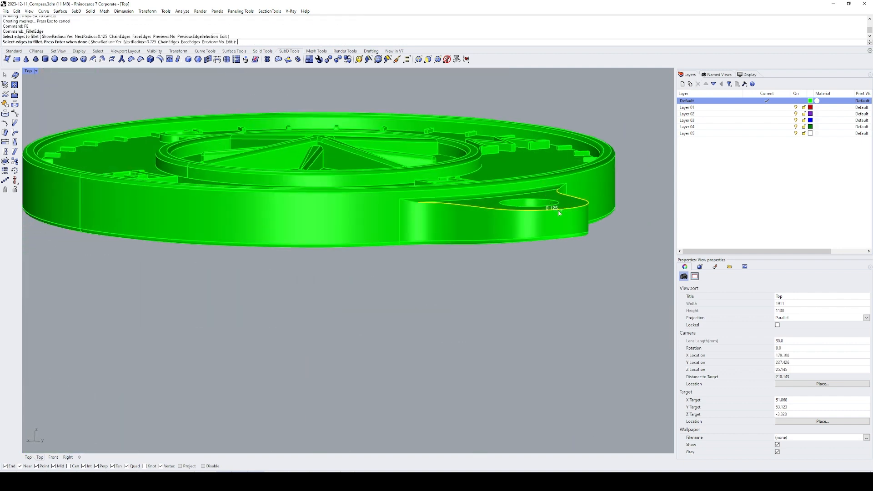
click(421, 206)
key(Return)
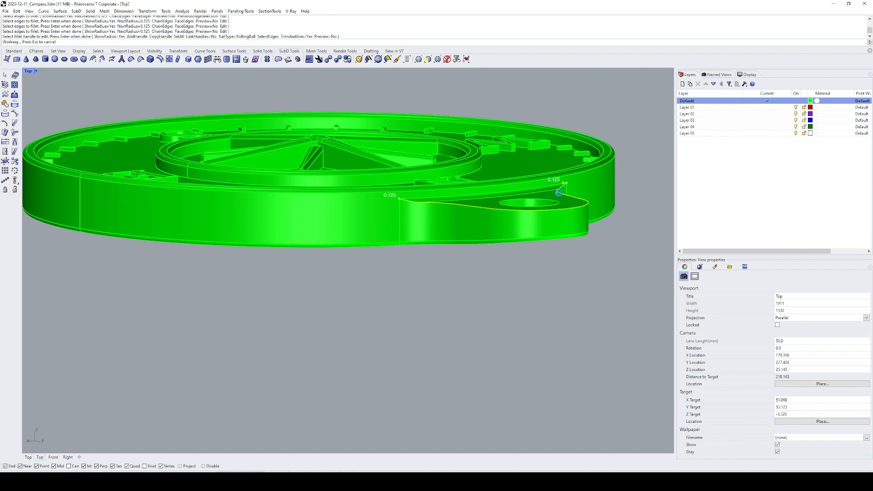
key(Return)
- Examine the new edge fillet closely at the corner where the loop meets the compass rim and around the hole
scroll(406, 203, up, 6)
scroll(406, 200, down, 6)
right_drag(405, 200, 467, 227)
shift+right_drag(530, 193, 437, 215)
scroll(409, 153, up, 8)
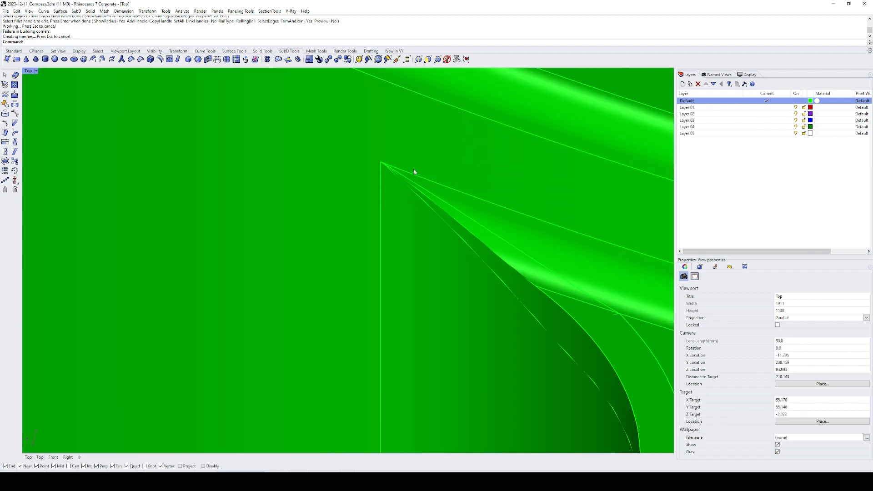
text(z)
key(Return)
drag(364, 149, 421, 184)
scroll(313, 218, down, 7)
scroll(313, 219, down, 5)
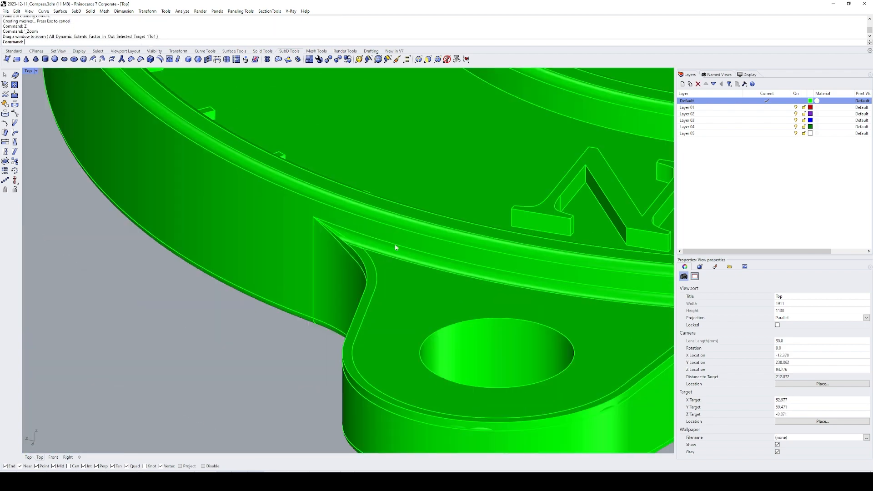
scroll(303, 196, up, 2)
text(z)
key(Return)
click(401, 265)
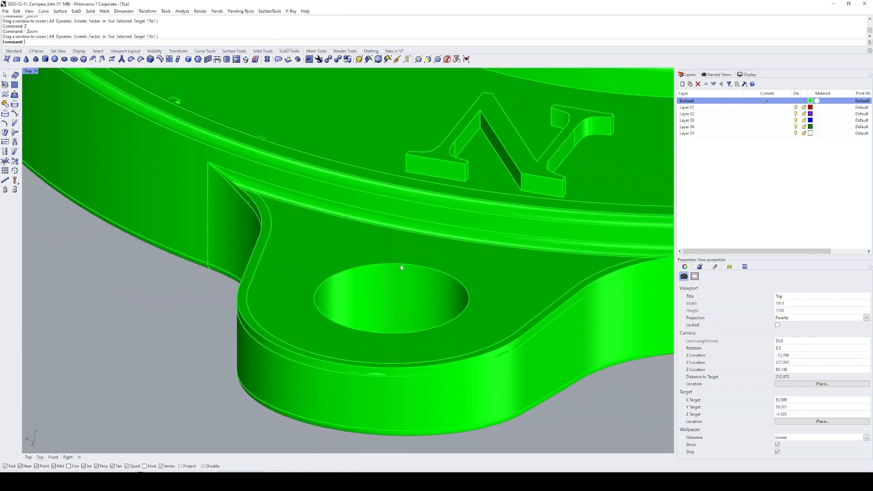
text(z)
key(Return)
click(401, 264)
- Fillet the top edge of the loop's hole with a 0.125 radius
scroll(392, 254, down, 8)
scroll(392, 255, down, 3)
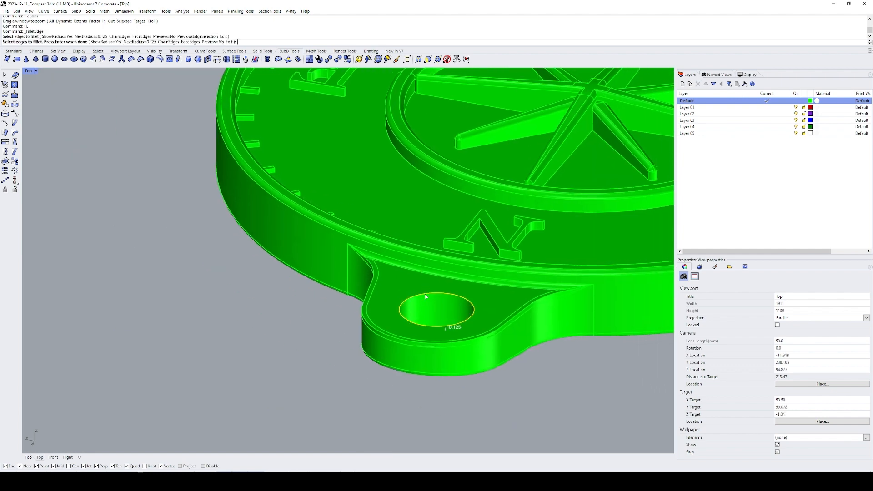
scroll(400, 265, up, 2)
scroll(522, 267, up, 4)
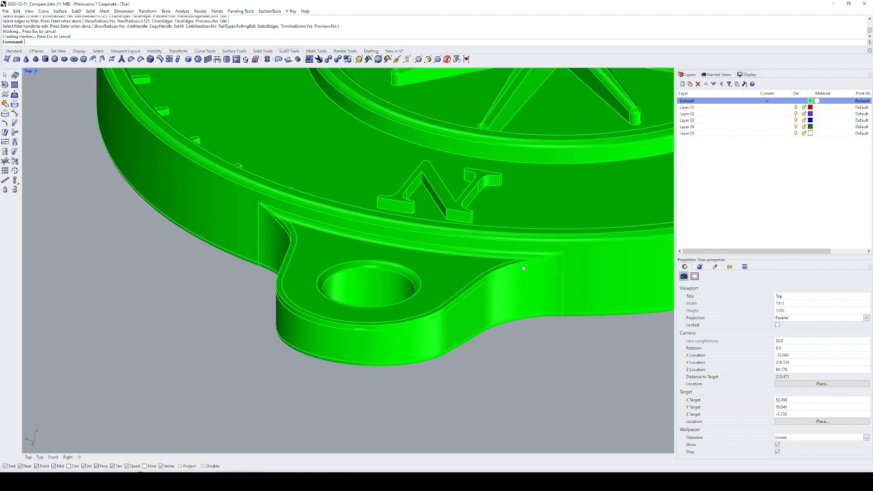
- Join the separate fillet surfaces along the loop's top outer edge and duplicate their border as a cutting curve
click(522, 267)
right_click(522, 266)
click(526, 266)
right_click(526, 267)
shift+click(522, 266)
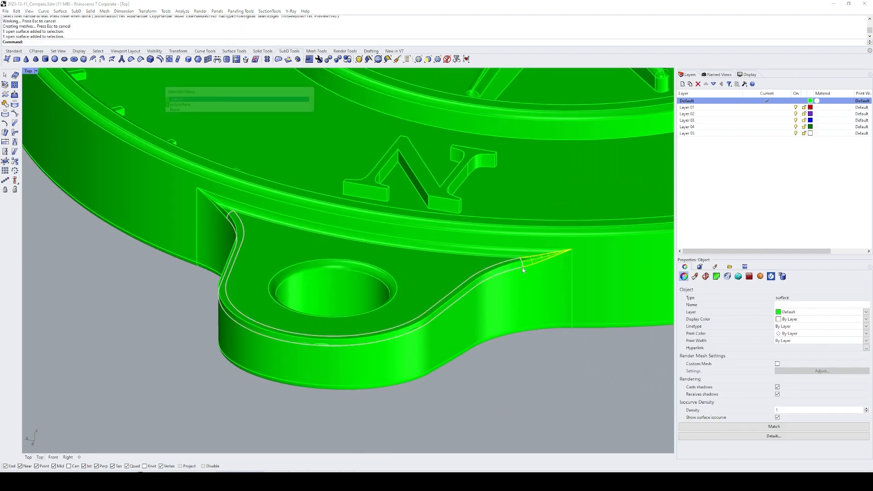
right_click(522, 266)
shift+click(223, 217)
right_drag(223, 217, 292, 218)
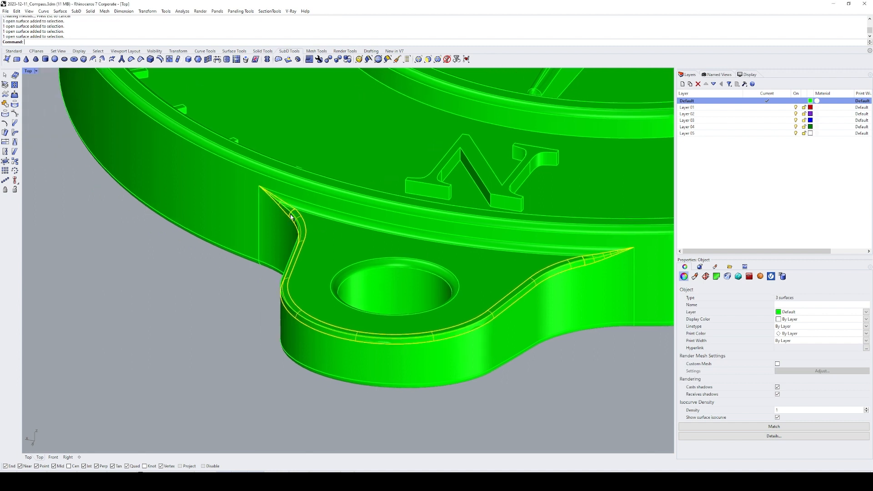
key(ctrl+j)
text(DB)
key(Return)
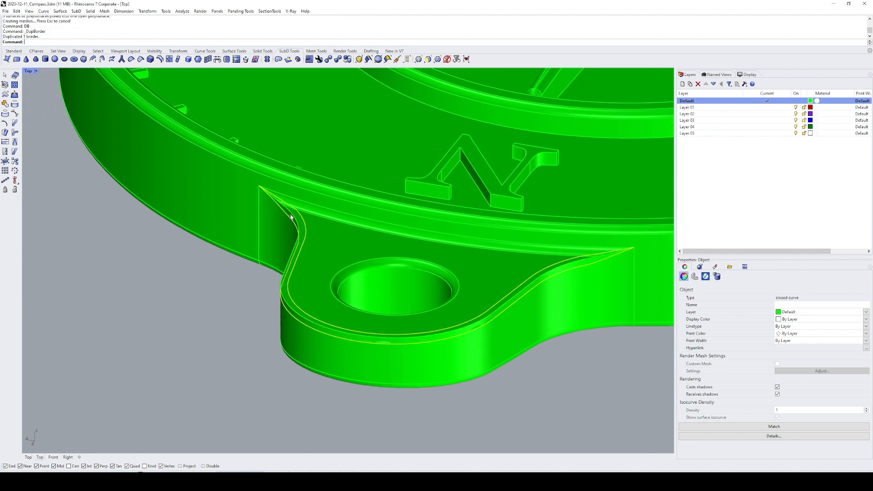
- Extract the loop's top face, junction fillet strip and side wall from the compass polysurface
text(ZS)
key(Return)
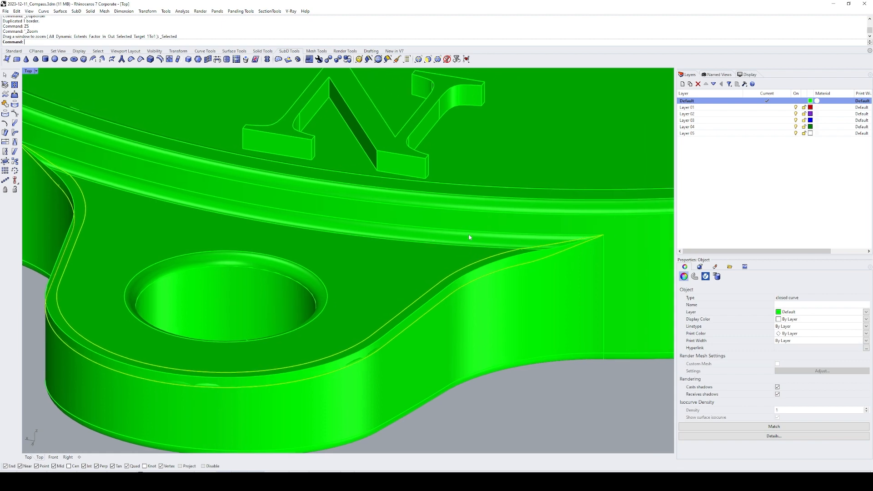
click(544, 275)
text(EXT)
key(Return)
click(488, 255)
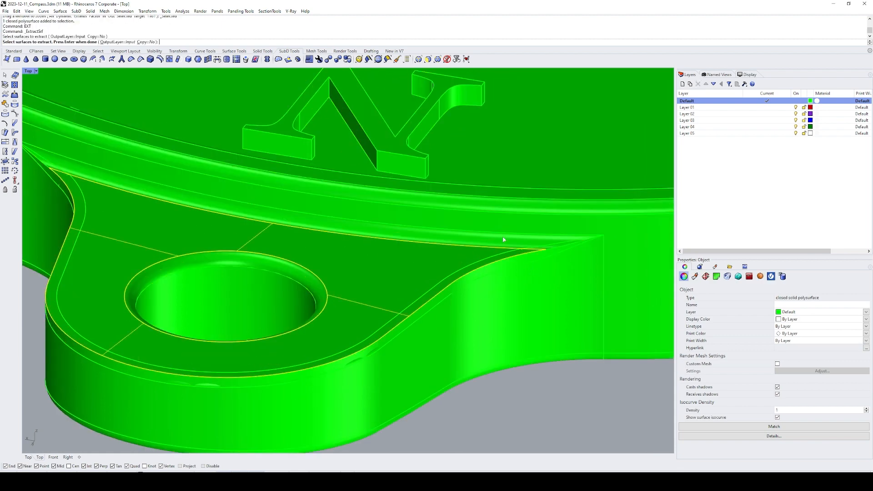
click(504, 239)
click(561, 276)
shift+right_drag(347, 241, 551, 263)
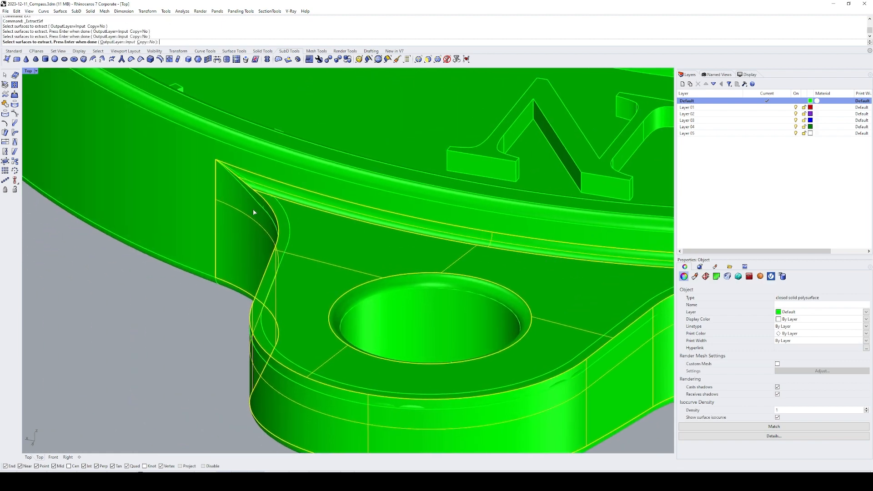
right_drag(253, 210, 320, 205)
key(Return)
- Split the three extracted surfaces with the duplicated fillet border and delete the narrow strips along the loop's edge
key(ctrl+shift+s)
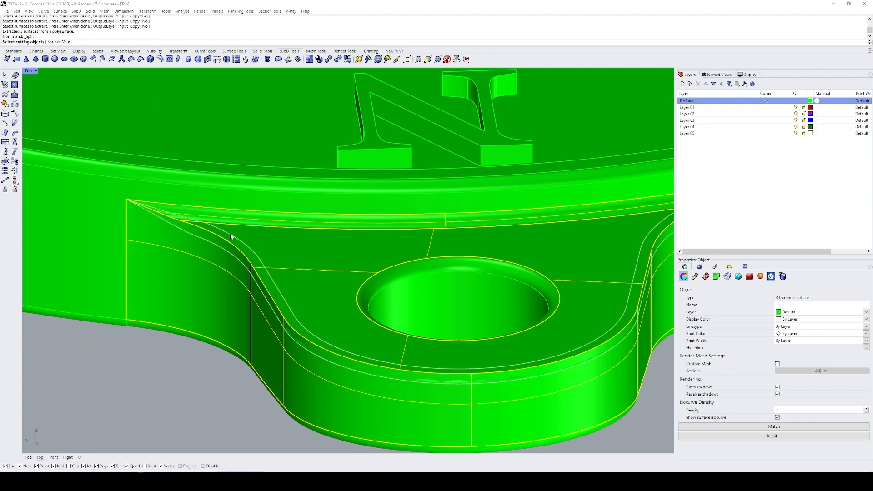
click(230, 234)
key(Return)
ctrl+click(260, 234)
ctrl+click(220, 220)
ctrl+click(180, 247)
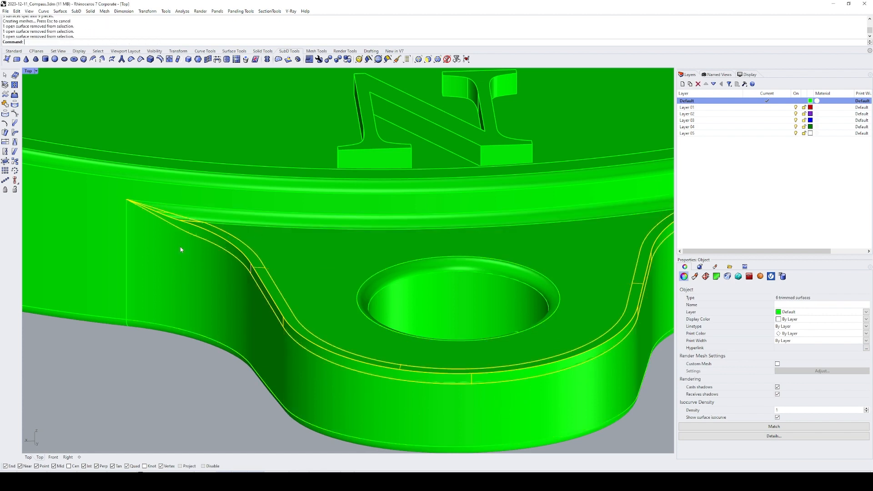
shift+right_drag(562, 224, 489, 214)
scroll(467, 218, down, 6)
text(e)
key(Return)
- Join all the compass surfaces together and delete the leftover cutting curves
scroll(468, 217, up, 2)
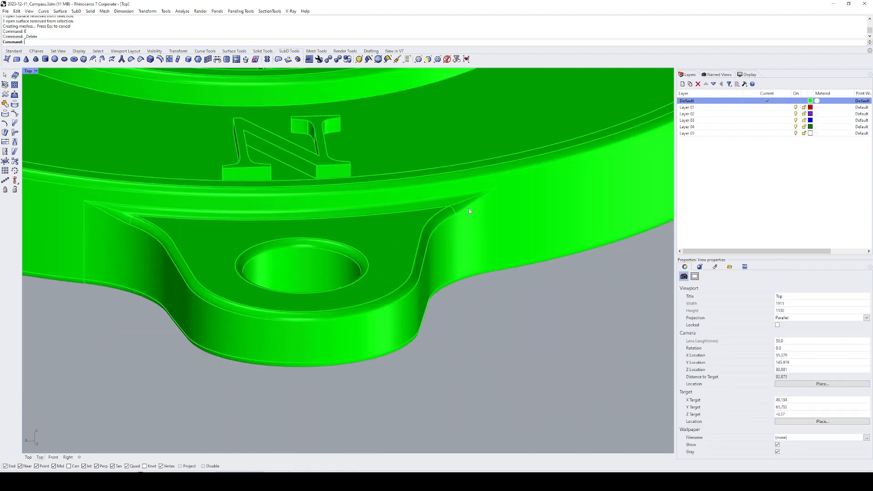
key(ctrl+a)
click(5, 113)
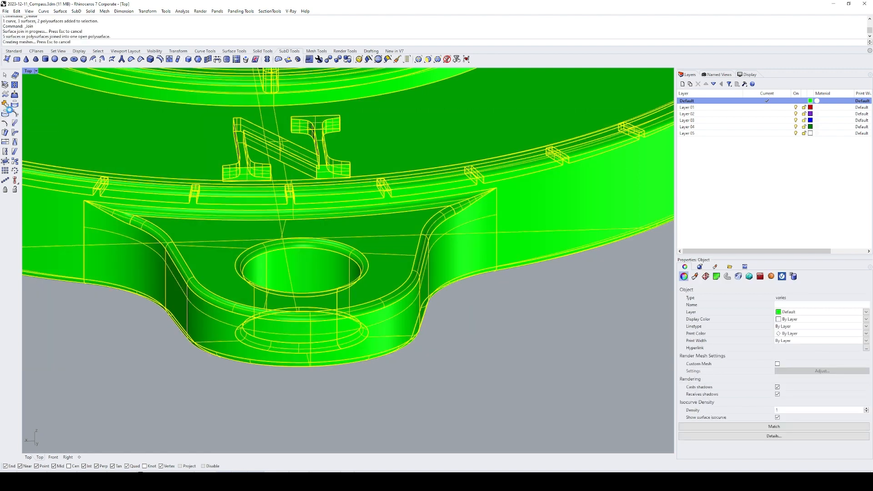
scroll(221, 208, down, 5)
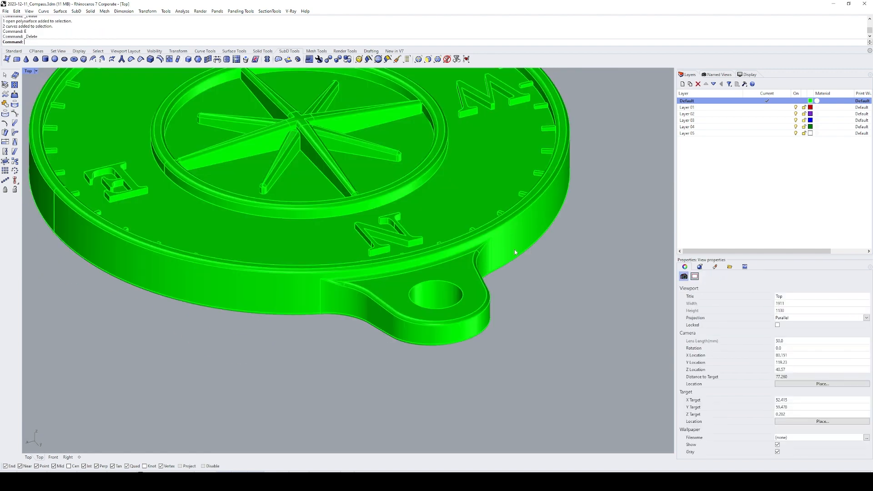
- Review the finished pendant from several angles in Rendered display mode and set the view to Top
scroll(386, 241, down, 4)
scroll(360, 266, up, 6)
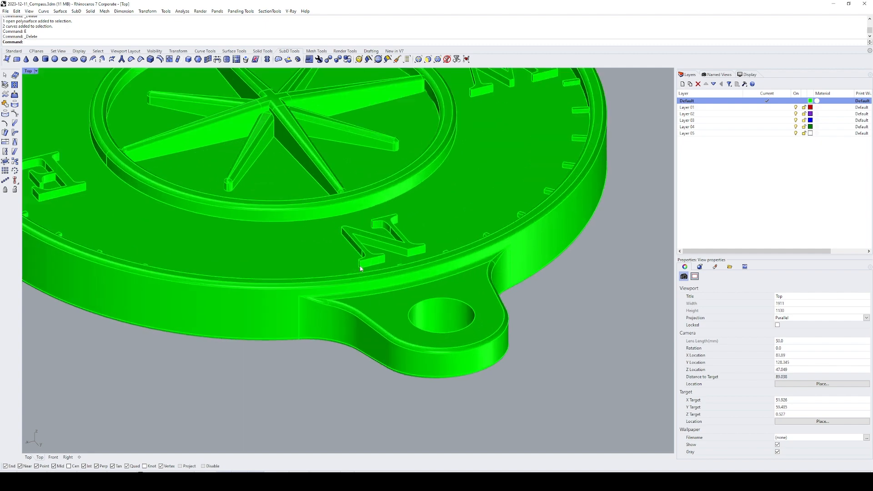
scroll(318, 223, down, 3)
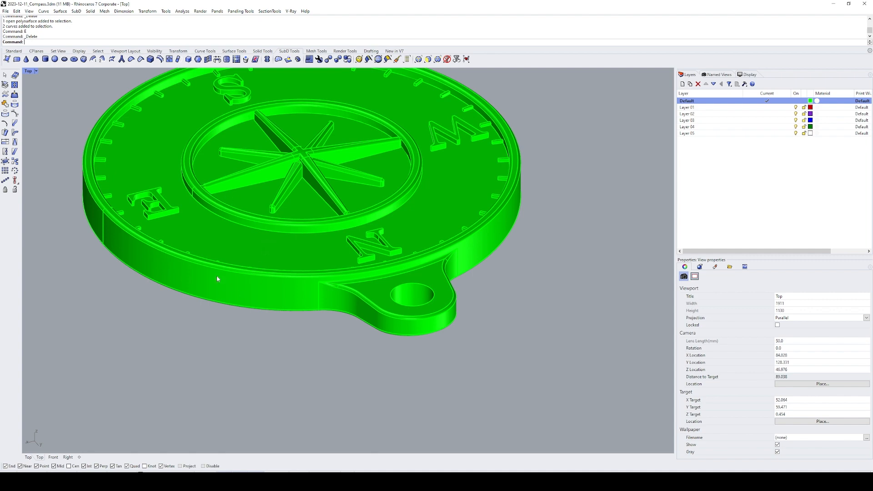
right_drag(231, 270, 537, 249)
key(ctrl+alt+r)
scroll(506, 257, down, 2)
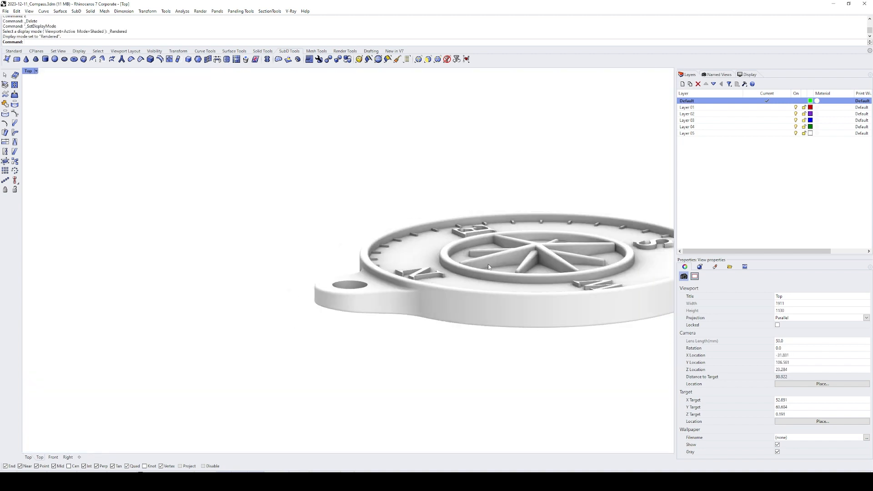
mouse_move(450, 268)
shift+right_down()
mouse_move(374, 272)
mouse_move(425, 306)
mouse_move(449, 244)
mouse_move(512, 251)
mouse_move(591, 283)
mouse_move(421, 287)
mouse_move(441, 318)
mouse_move(441, 343)
shift+right_up()
scroll(436, 307, down, 4)
shift+right_drag(436, 304, 433, 266)
text(TOp)
key(Return)
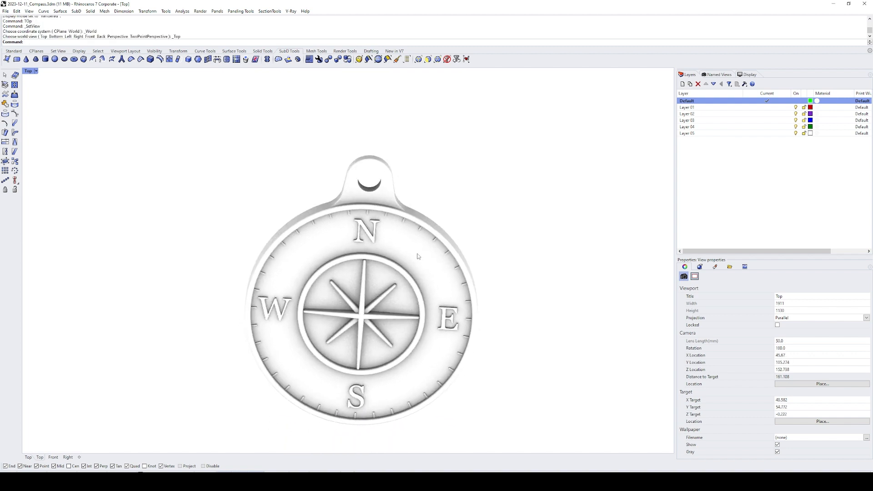
- Inspect the pendant from different angles in Arctic display and, in Shaded mode, with EMap environment-map analysis
key(ctrl+alt+a)
right_drag(426, 250, 361, 195)
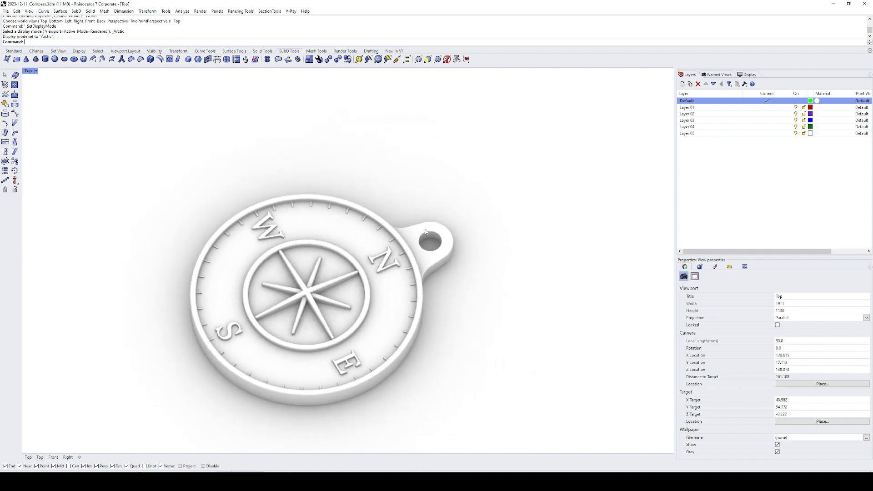
key(ctrl+alt+s)
click(362, 252)
text(EMap)
key(Return)
click(538, 256)
mouse_move(437, 301)
right_down()
mouse_move(444, 185)
mouse_move(342, 250)
mouse_move(423, 255)
mouse_move(488, 291)
mouse_move(479, 293)
right_up()
click(150, 326)
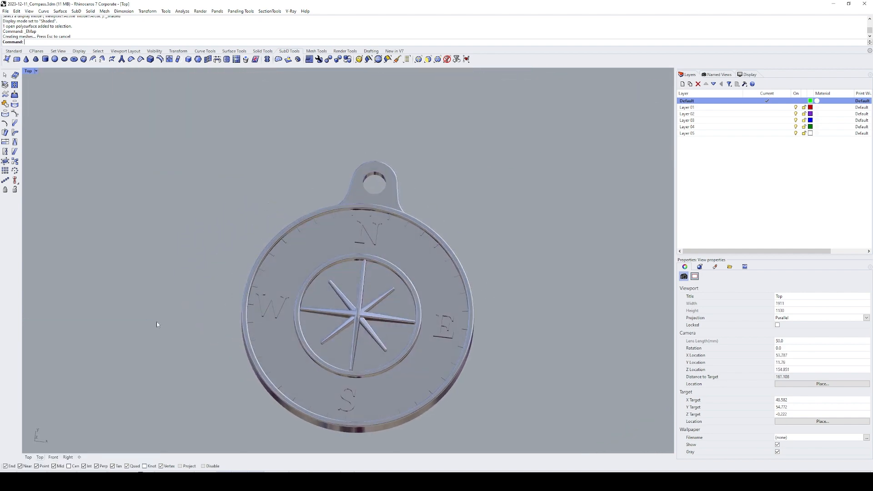
- Review the tilted pendant in Arctic and Rendered display, and return the viewport to Shaded mode
mouse_move(476, 234)
right_down()
mouse_move(475, 217)
mouse_move(435, 190)
right_up()
key(ctrl+alt+a)
key(ctrl+alt+r)
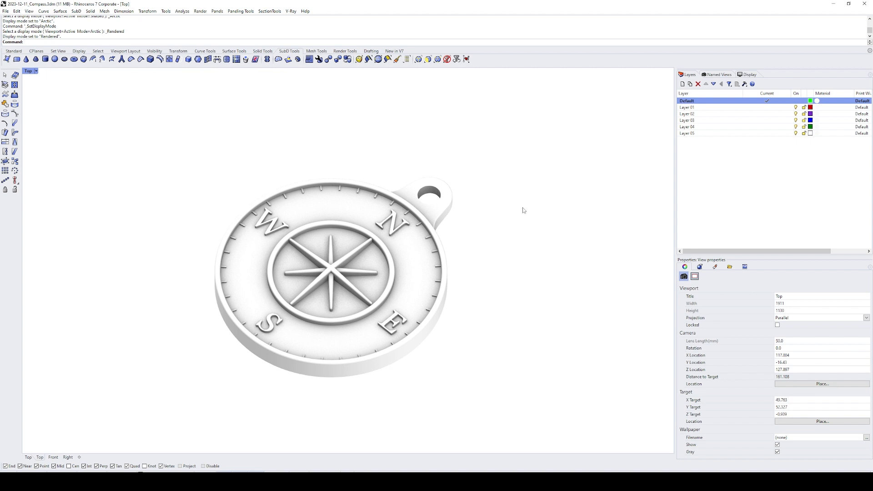
click(421, 257)
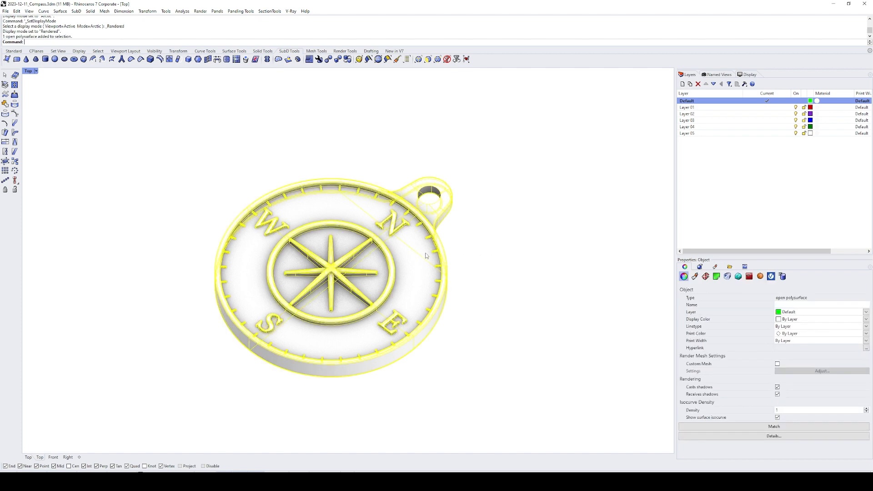
key(ctrl+alt+s)
click(481, 246)
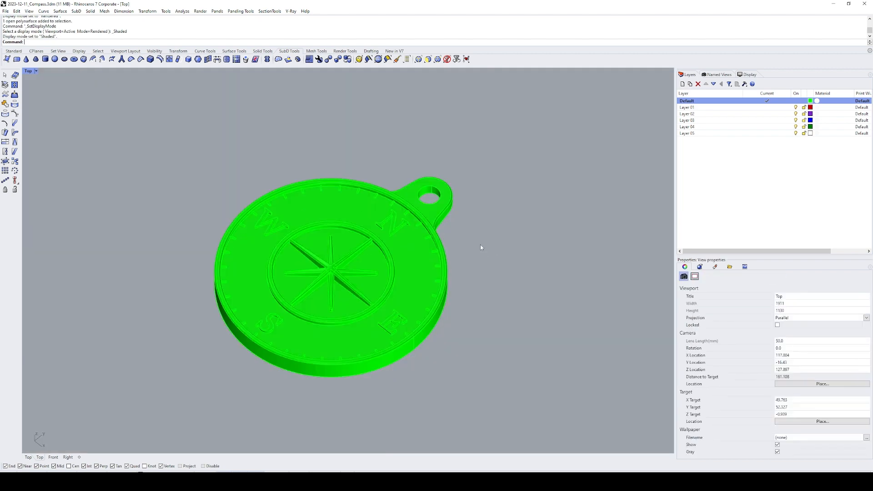
- Create a polygon mesh from the compass polysurface at the highest polygon density
click(444, 222)
right_drag(444, 222, 434, 306)
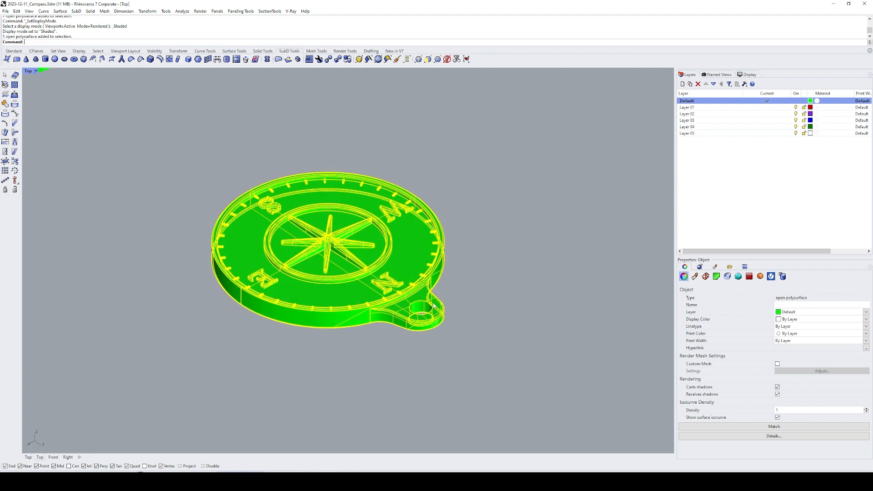
scroll(407, 292, up, 4)
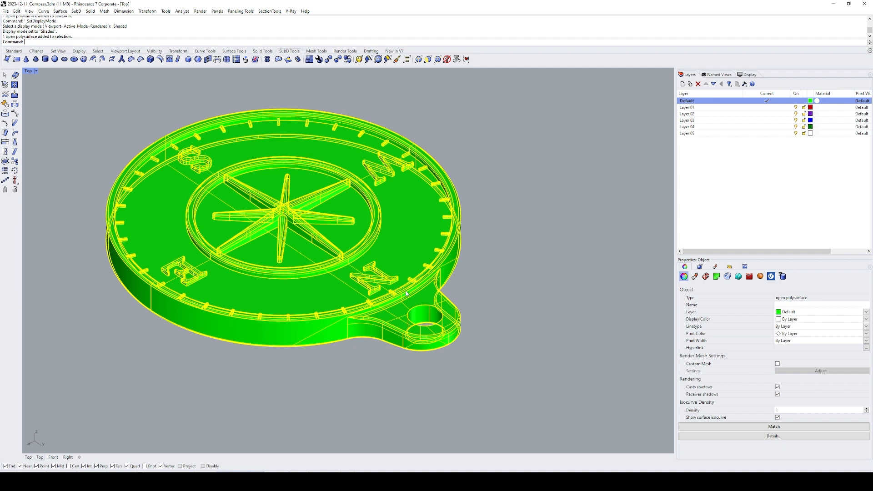
key(Return)
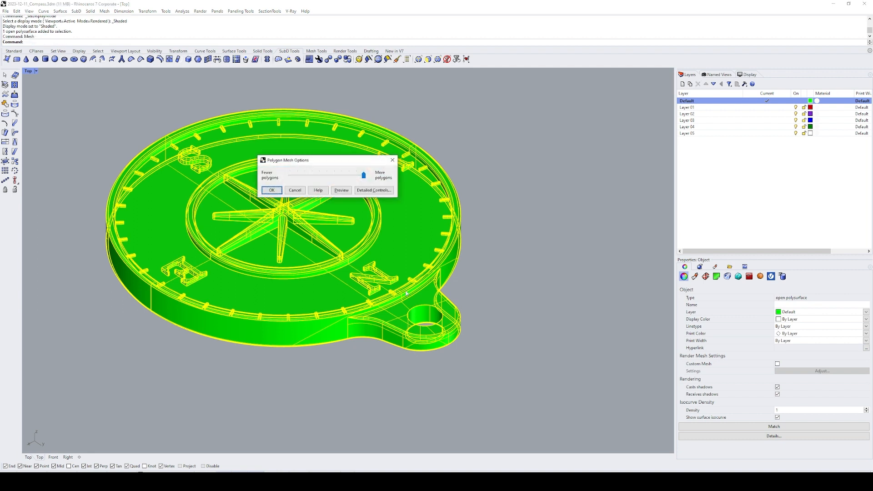
click(272, 190)
scroll(384, 221, down, 3)
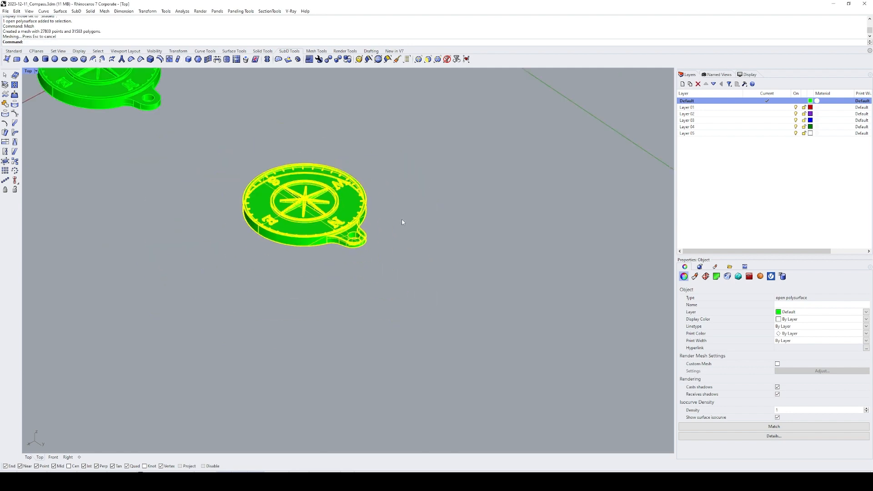
- Move the newly created mesh away from the original polysurface and frame it in the view
text(SL)
key(Return)
text(M)
key(Return)
click(426, 260)
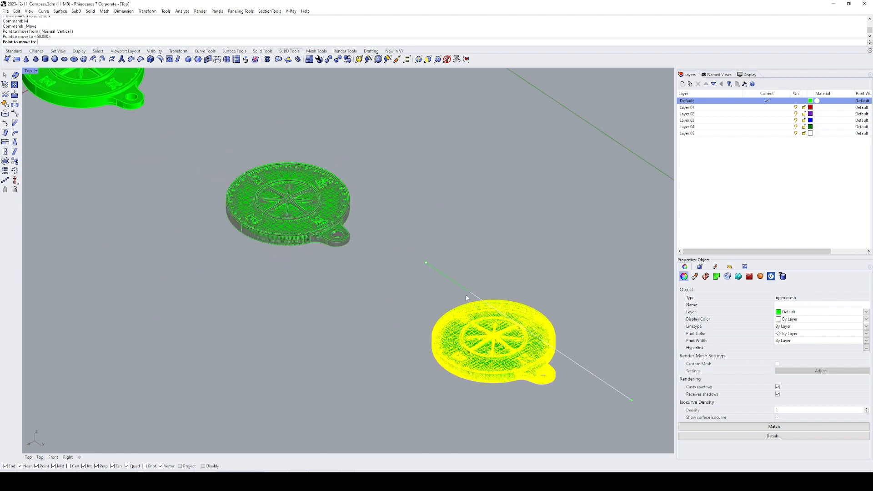
click(629, 397)
text(ZS)
key(Return)
key(Escape)
- Inspect the moved compass mesh for naked edges around the rim, tick marks and star tips
right_drag(595, 296, 555, 265)
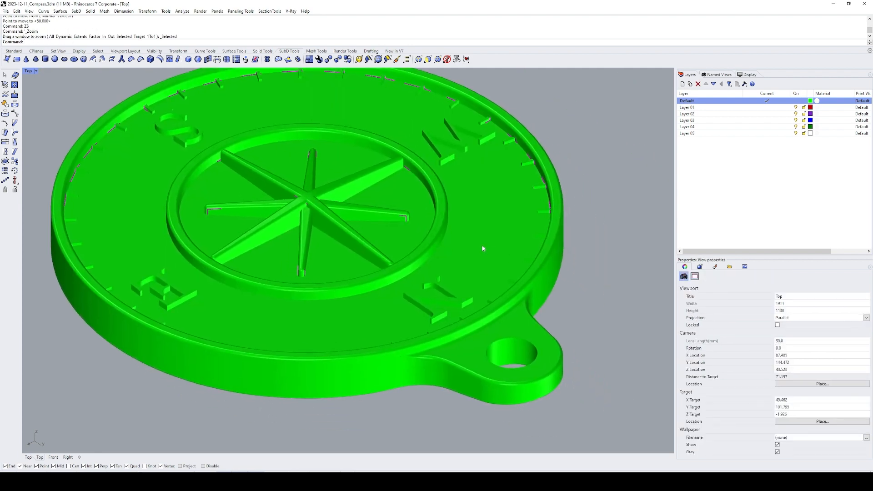
click(483, 248)
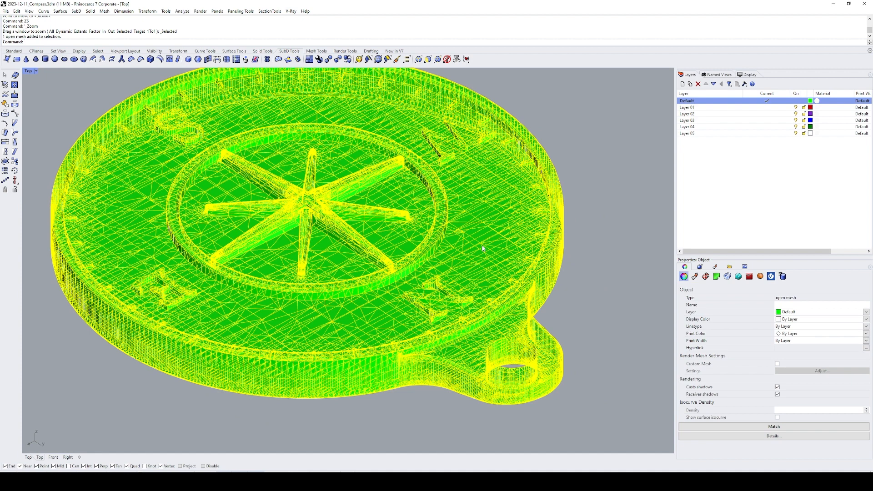
key(Escape)
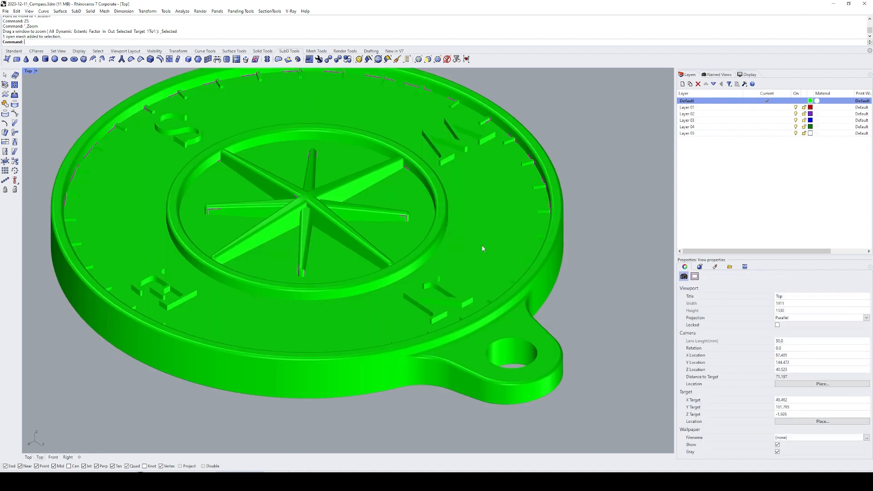
right_drag(483, 231, 467, 251)
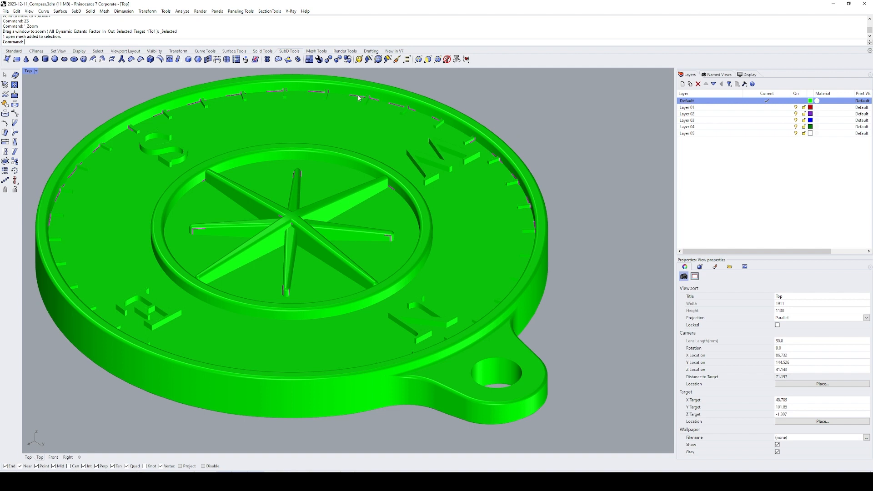
- Examine the Shaded display mode's mesh object settings for naked and nonmanifold edge color and thickness
click(749, 74)
scroll(730, 201, down, 5)
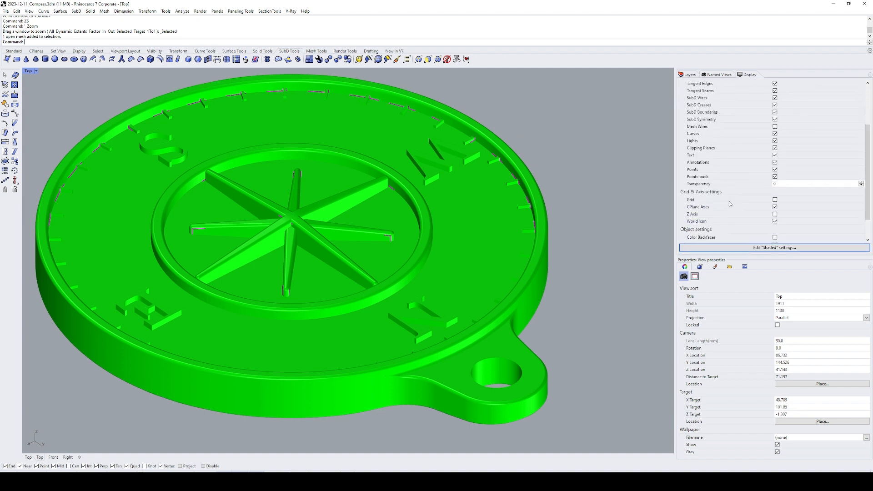
scroll(727, 200, up, 3)
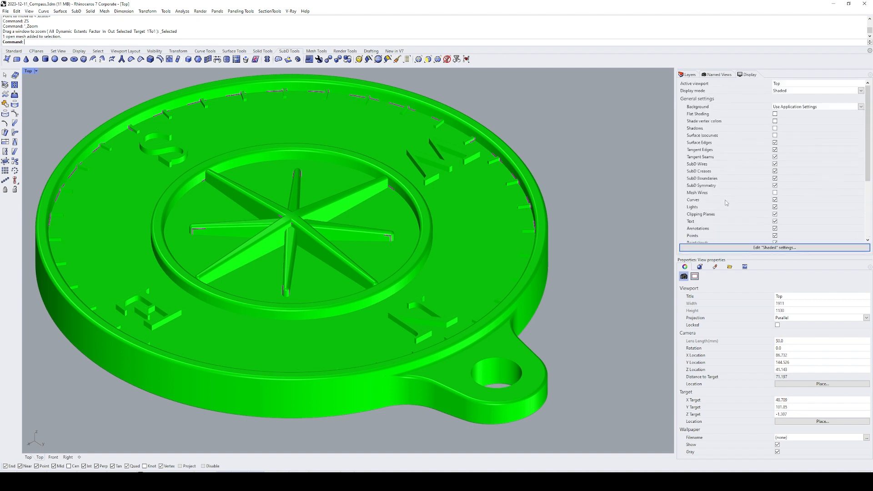
scroll(726, 201, up, 2)
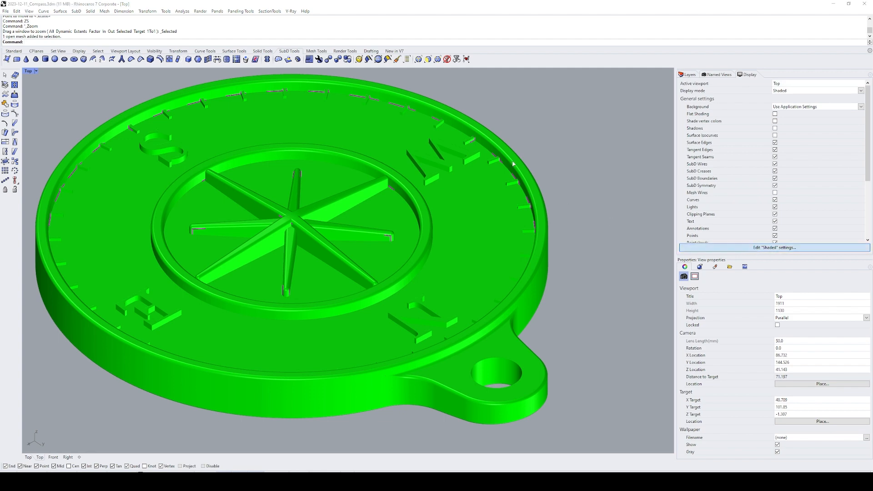
drag(431, 34, 642, 87)
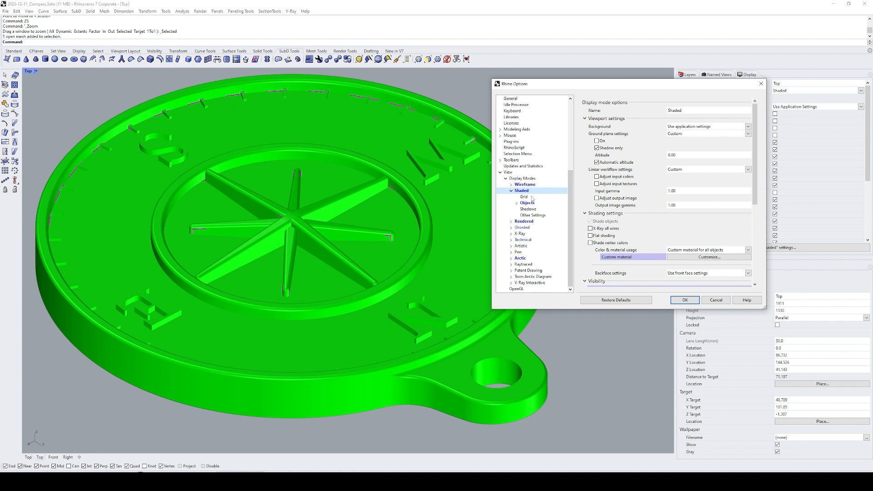
click(517, 203)
click(536, 234)
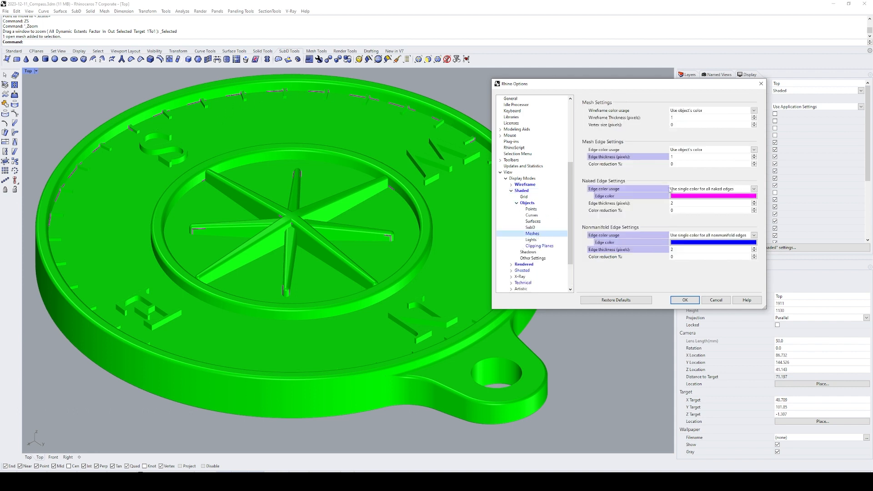
drag(562, 85, 447, 80)
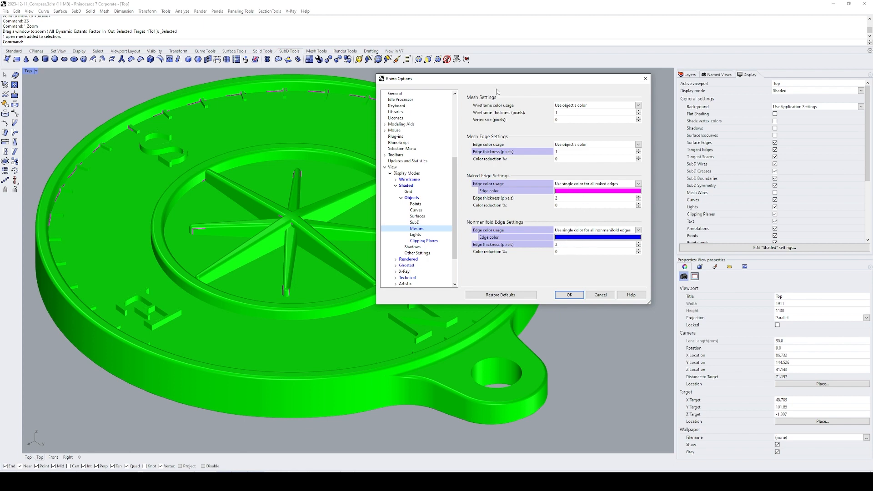
drag(505, 79, 615, 85)
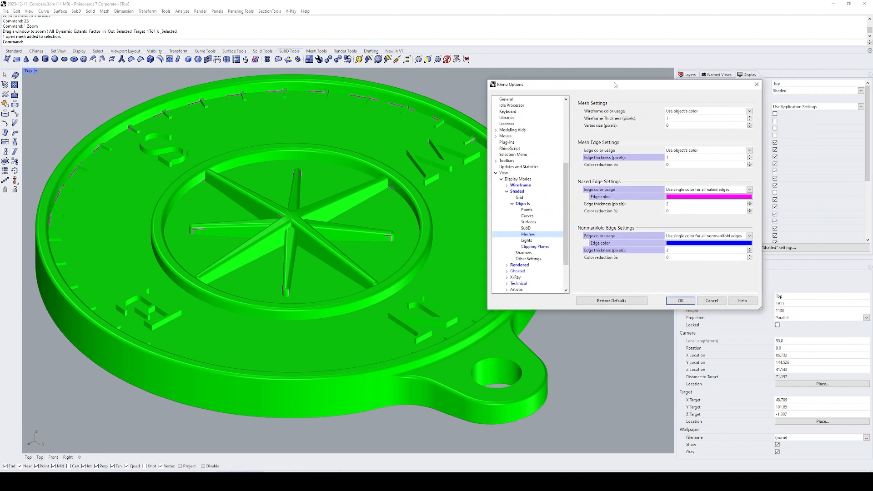
click(677, 301)
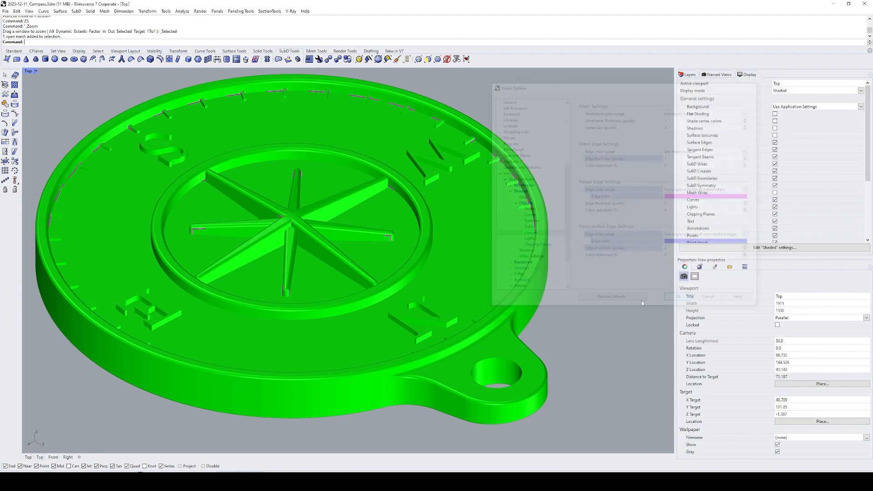
- Align the compass mesh's vertices with AlignVertices at a distance to adjust of 0.001
click(384, 219)
text(A)
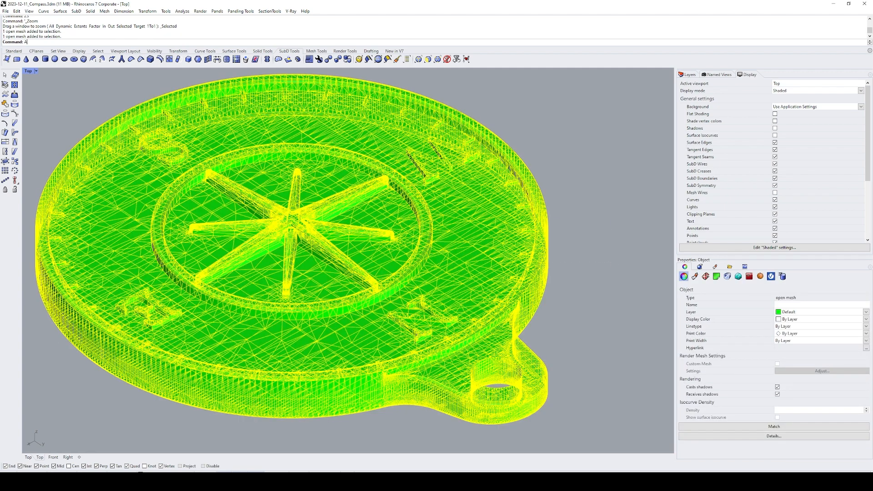
text(lignVertici)
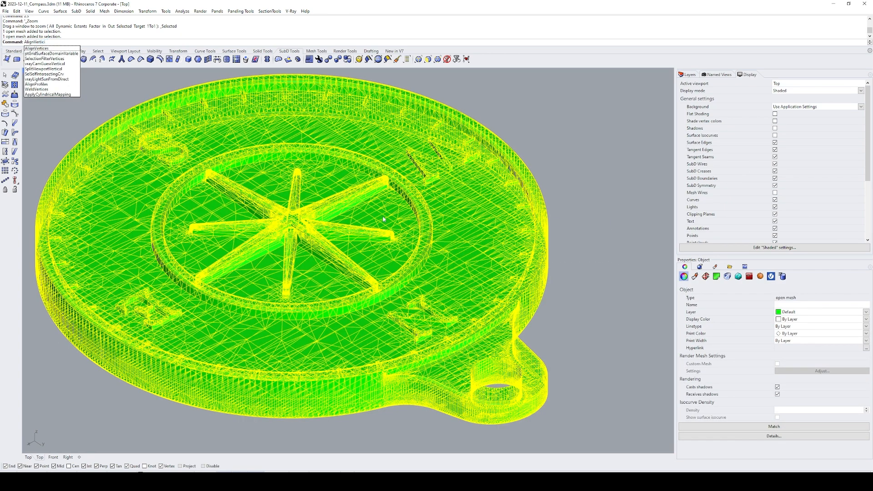
text(es)
key(Return)
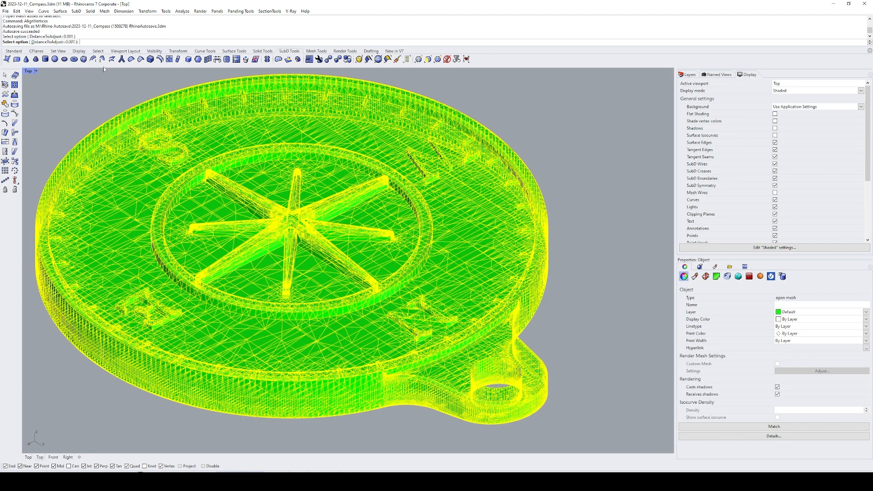
key(Return)
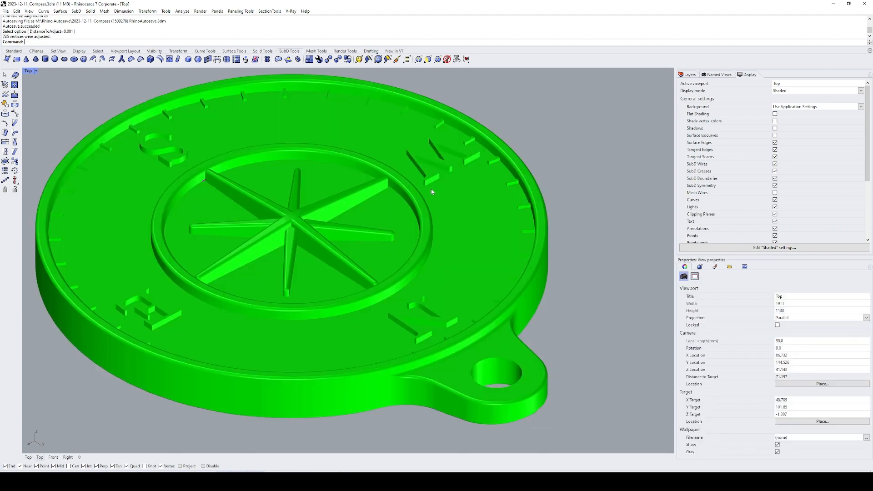
- Duplicate the mesh's naked borders as curves and frame them to locate the remaining gaps
click(455, 214)
right_drag(398, 205, 387, 189)
text(DB)
key(Return)
text(ZS)
key(Return)
scroll(409, 200, down, 6)
right_drag(288, 185, 225, 157)
shift+right_drag(224, 157, 304, 229)
- Delete the duplicated border curves while focusing on the gap where a star ray meets the inner ring
text(z)
key(space)
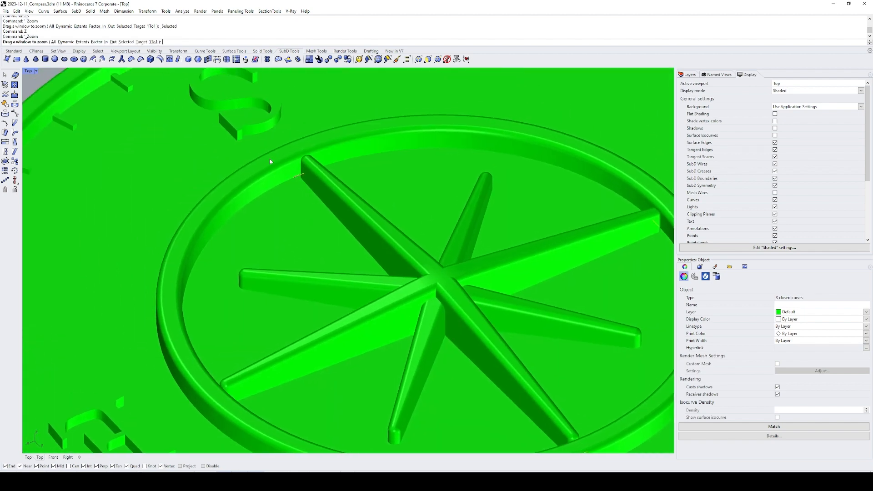
drag(269, 158, 340, 195)
shift+right_drag(328, 196, 370, 195)
text(e)
key(space)
shift+right_drag(378, 238, 402, 244)
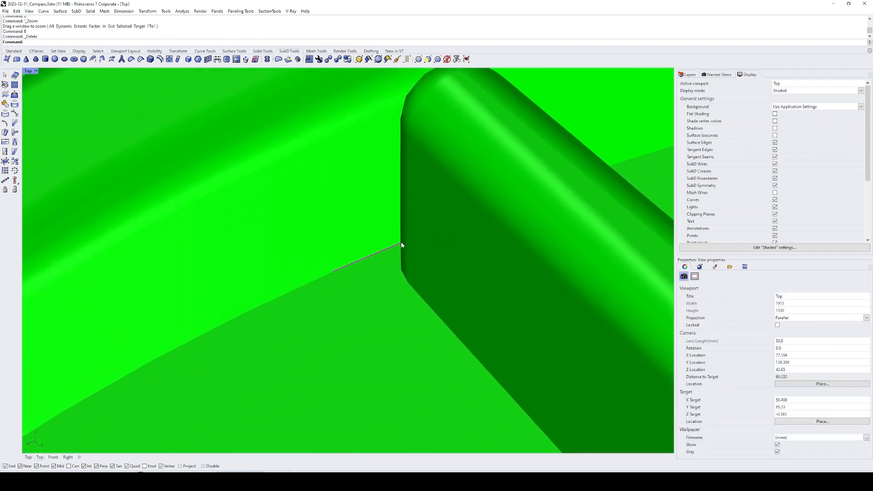
- Show the mesh's vertex points briefly and enable mesh wires in the Shaded display mode
click(401, 242)
key(F10)
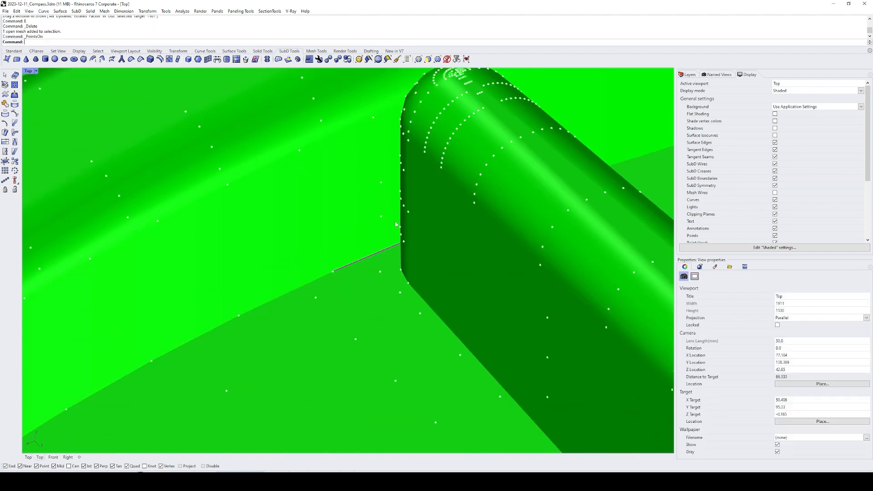
click(398, 256)
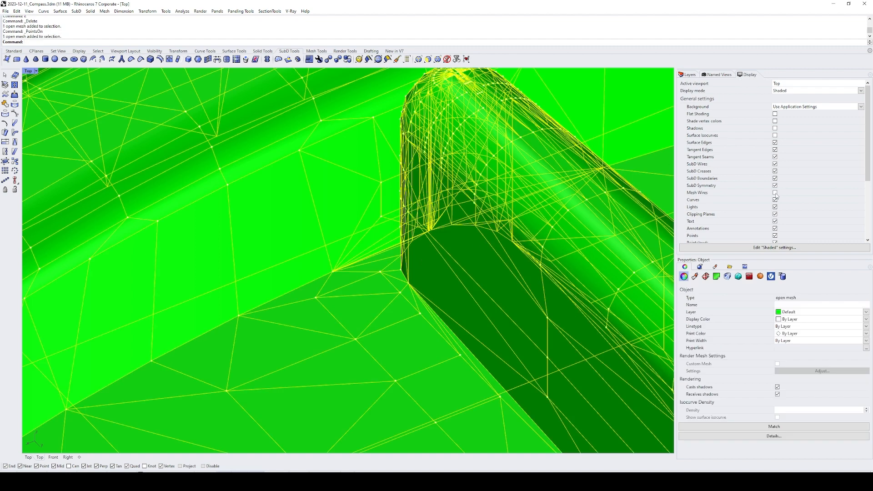
shift+right_drag(415, 246, 393, 234)
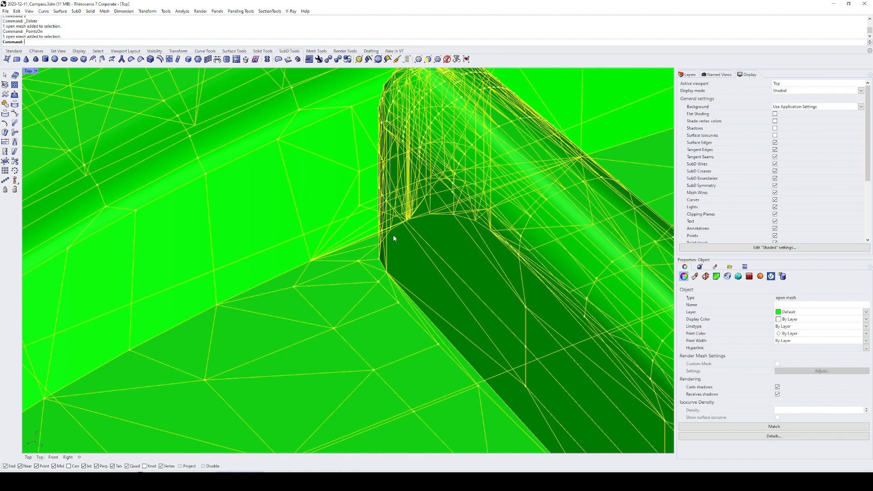
key(Escape)
key(Escape)
- Delete the sliver mesh face beside the gap where the star ray meets the inner ring
scroll(373, 235, up, 6)
click(391, 229)
scroll(391, 229, up, 5)
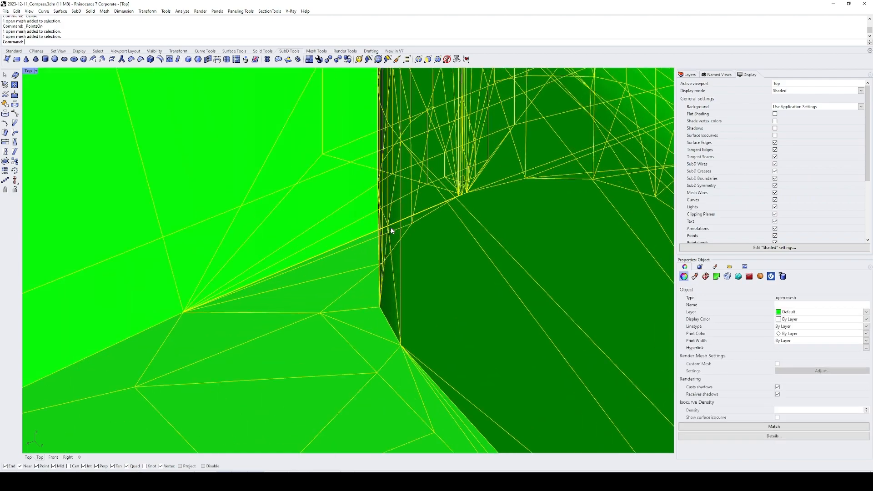
scroll(391, 229, down, 5)
right_drag(389, 230, 428, 220)
scroll(346, 257, up, 2)
key(F10)
right_drag(346, 257, 360, 234)
ctrl+shift+click(353, 219)
key(Delete)
- Fill the open mesh hole at the star ray's tip with FillMeshHole, joining the patch to the mesh
text(Cm)
key(Return)
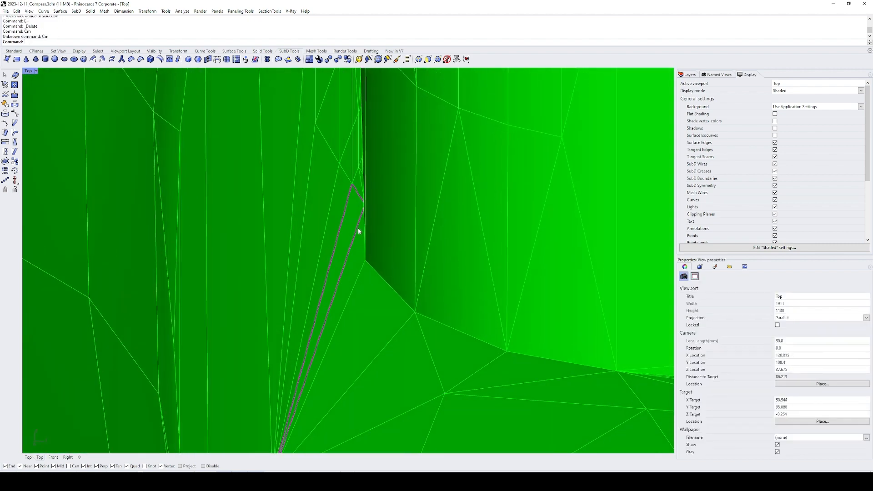
text(FM)
key(Return)
click(357, 230)
click(356, 230)
- Duplicate the compass mesh's remaining naked borders with DupBorder and focus the view on the resulting curves
scroll(354, 228, down, 20)
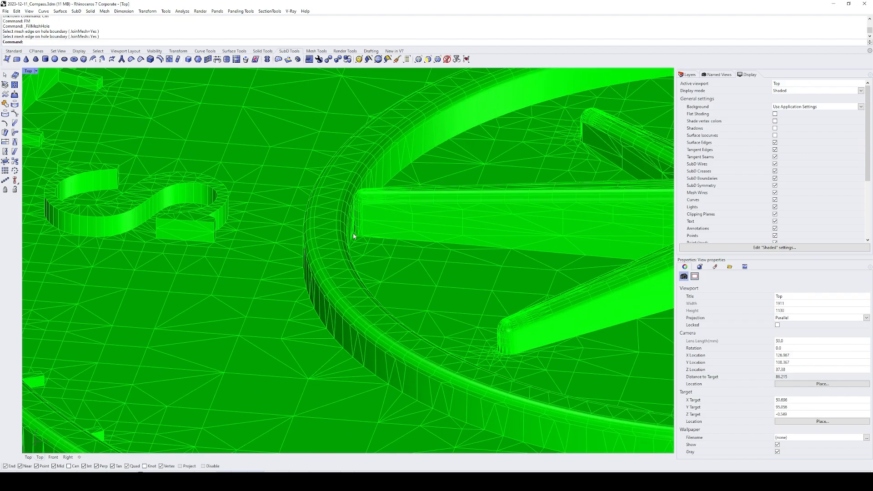
scroll(353, 237, down, 5)
scroll(285, 206, down, 5)
right_drag(285, 206, 572, 211)
scroll(559, 216, up, 10)
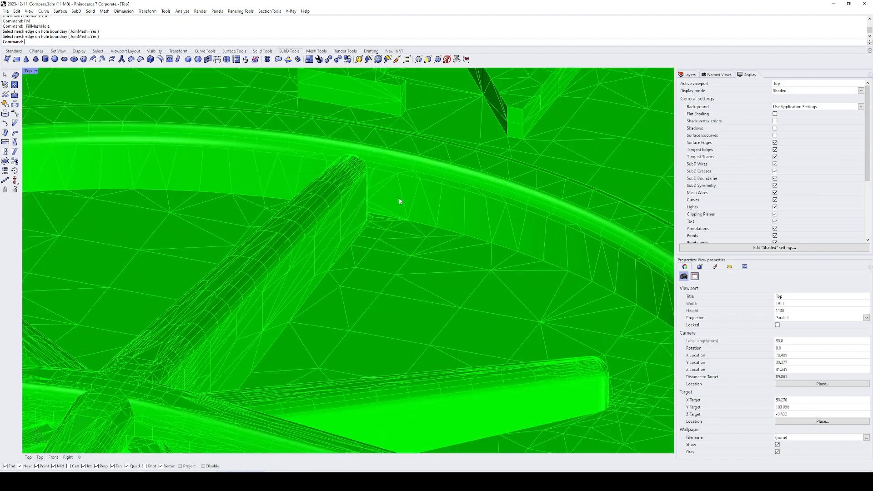
click(399, 201)
text(DB)
key(Return)
text(ZS)
key(Return)
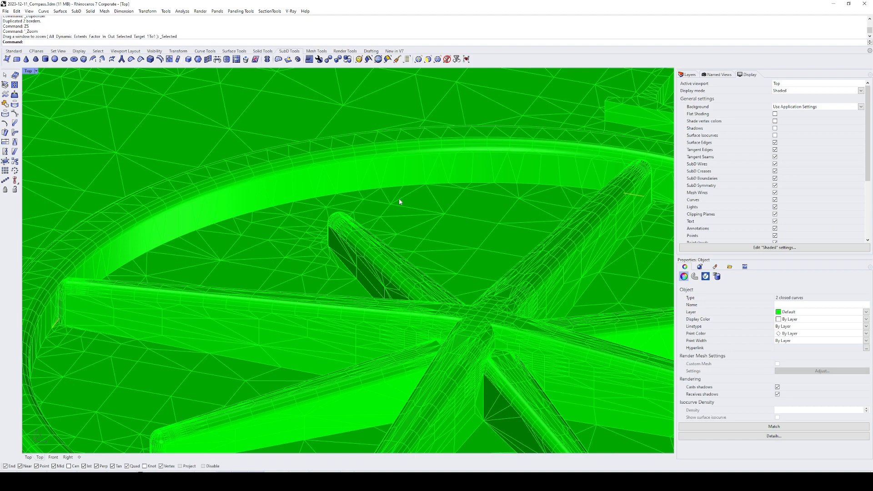
- Delete the sliver mesh face at the outlined gap near the star ray's tip and fill the hole with FillMeshHole, joining the patch
right_drag(46, 325, 196, 296)
scroll(195, 295, up, 10)
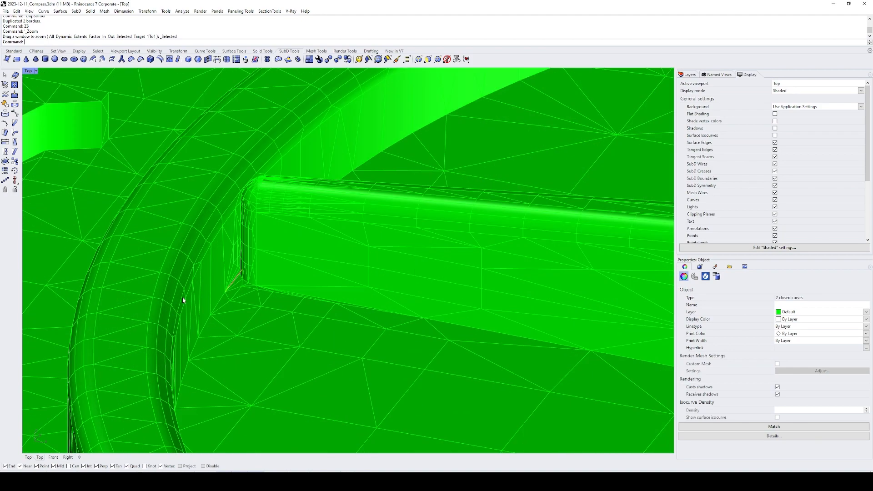
text(Z)
key(Return)
drag(200, 253, 270, 327)
right_drag(359, 327, 376, 277)
key(Escape)
ctrl+shift+click(388, 172)
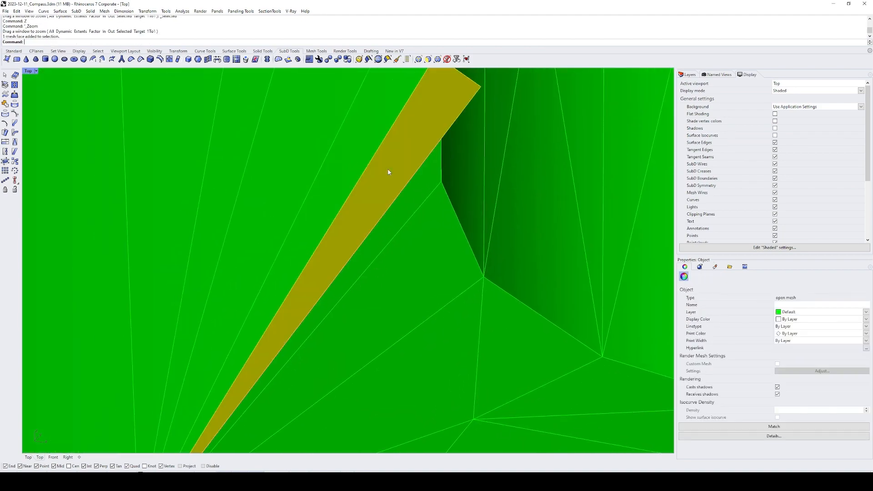
text(E)
key(Return)
text(FM)
key(Return)
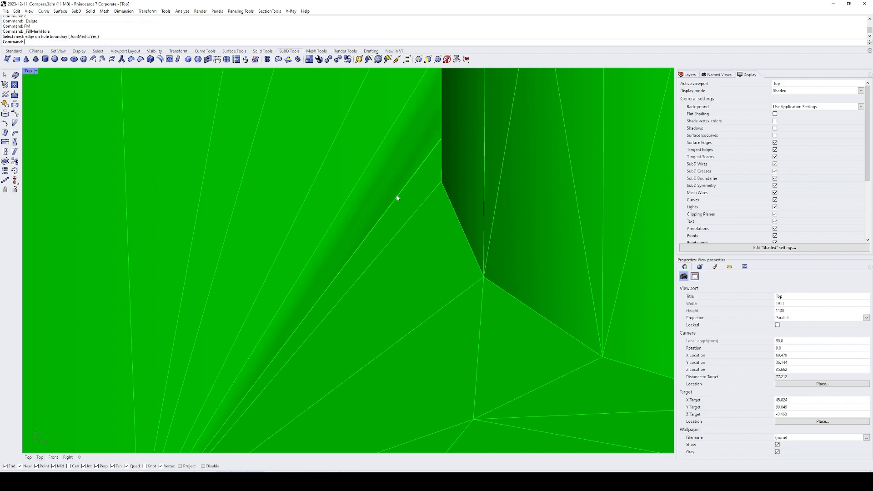
- Delete the sliver mesh face at the other star ray's tip, along the base of the inner ring's wall
scroll(397, 196, down, 10)
right_drag(469, 198, 433, 179)
text(Z)
key(Return)
drag(433, 179, 408, 209)
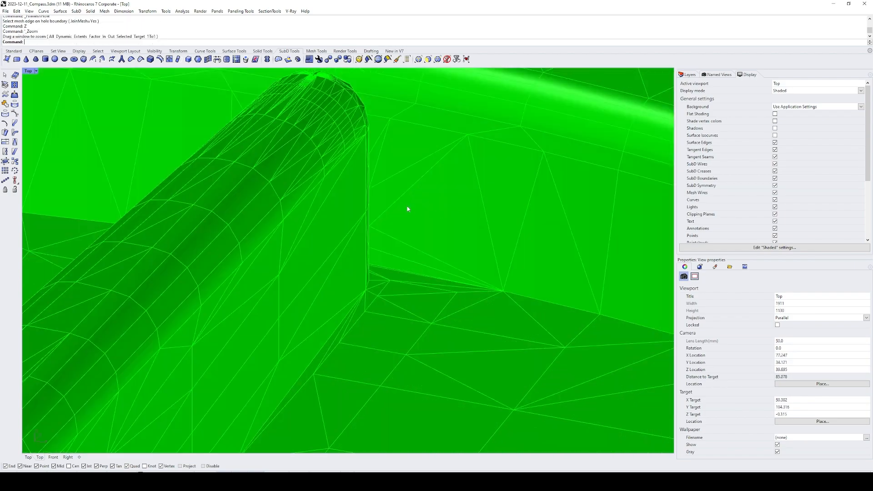
mouse_move(408, 209)
right_down()
mouse_move(455, 213)
mouse_move(301, 233)
mouse_move(359, 261)
right_up()
scroll(359, 261, up, 8)
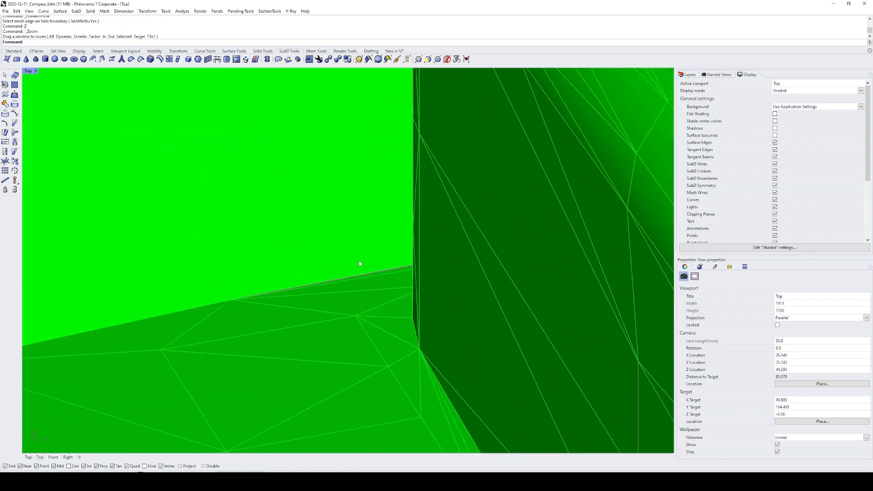
ctrl+shift+click(400, 260)
text(E)
key(Return)
- Fill the open hole at the base of the inner ring's wall with FillMeshHole, joining the patch to the mesh
text(FM)
key(Return)
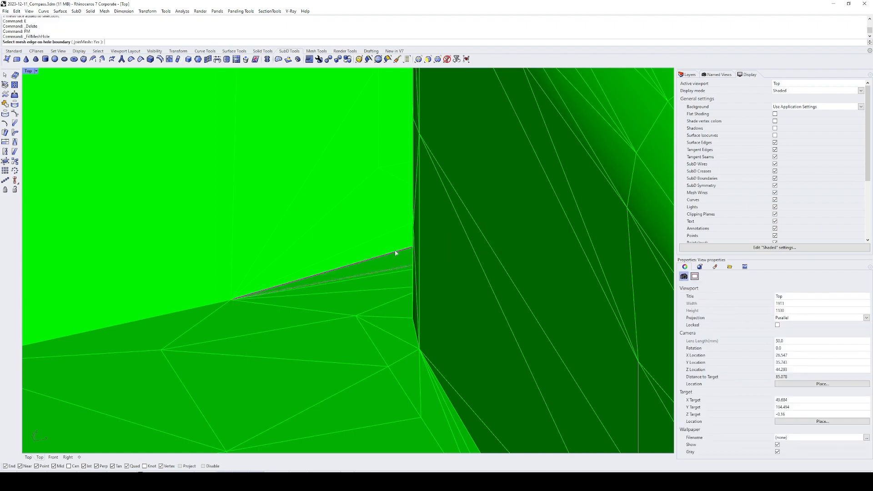
click(394, 253)
- Focus on the whole compass mesh and check it for remaining naked borders with DupBorder
text(ZS)
key(Return)
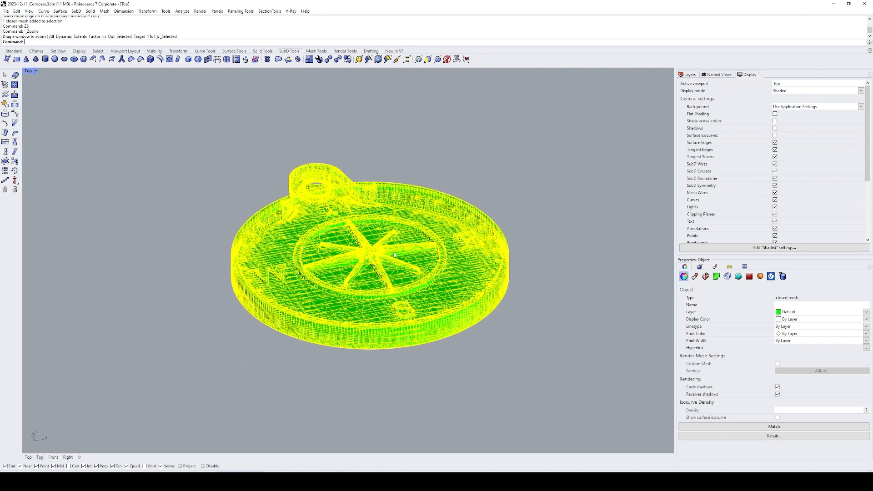
text(DB)
key(Return)
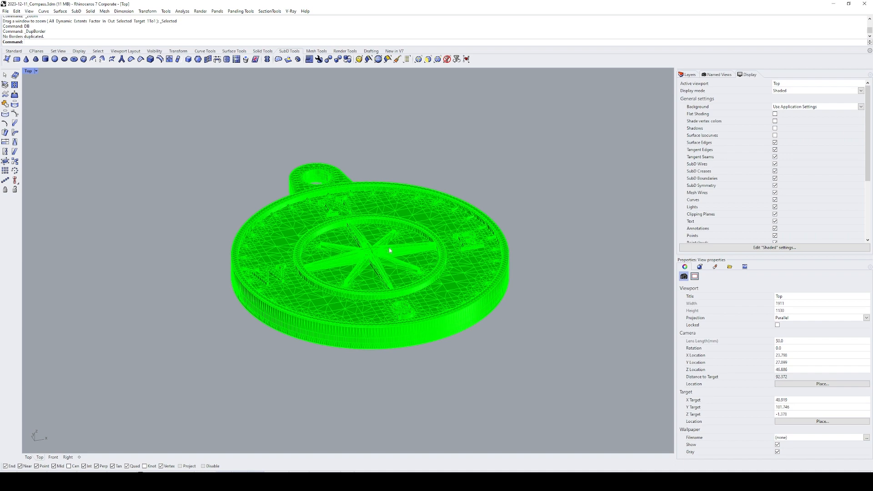
- Check the repaired mesh's object type and review the compass pendant in Rendered display mode
ctrl+shift+right_drag(182, 71, 251, 177)
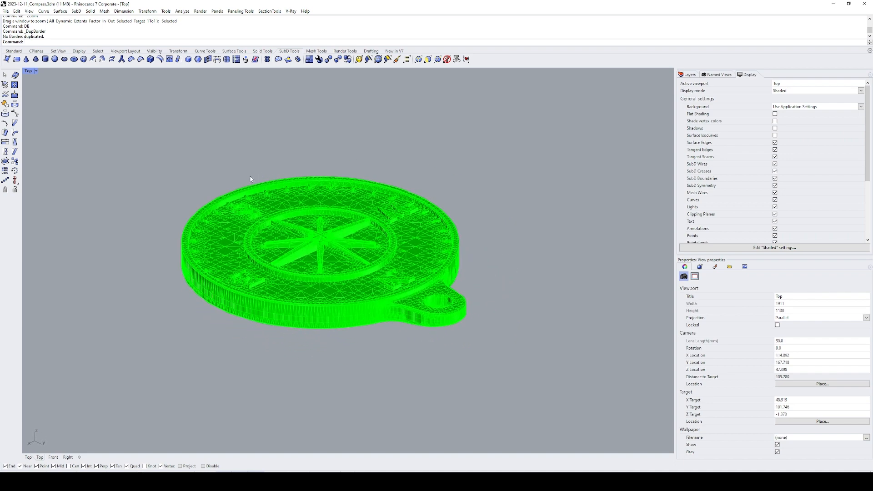
click(417, 233)
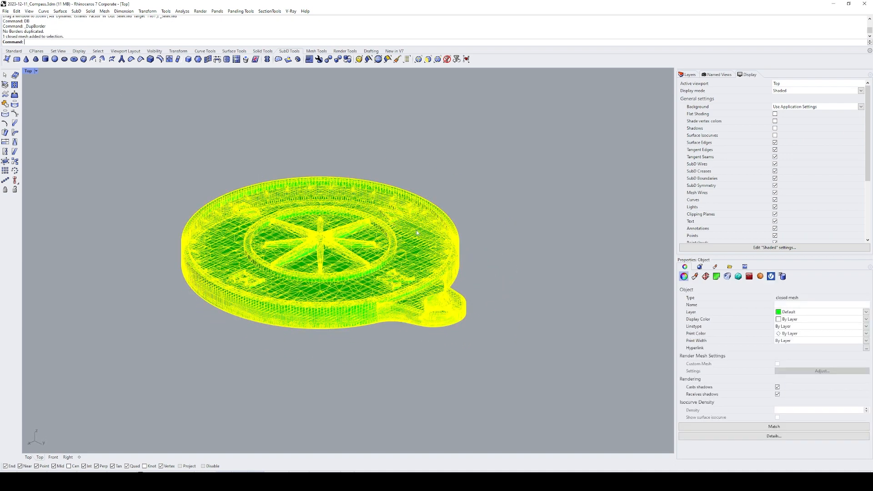
click(509, 253)
drag(502, 241, 412, 228)
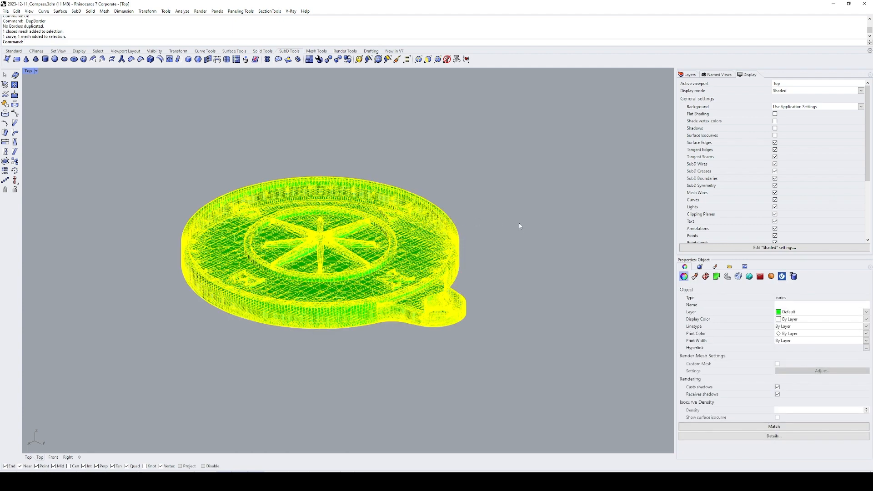
click(528, 246)
mouse_move(367, 206)
ctrl+shift+right_down()
mouse_move(472, 230)
mouse_move(475, 243)
ctrl+shift+right_up()
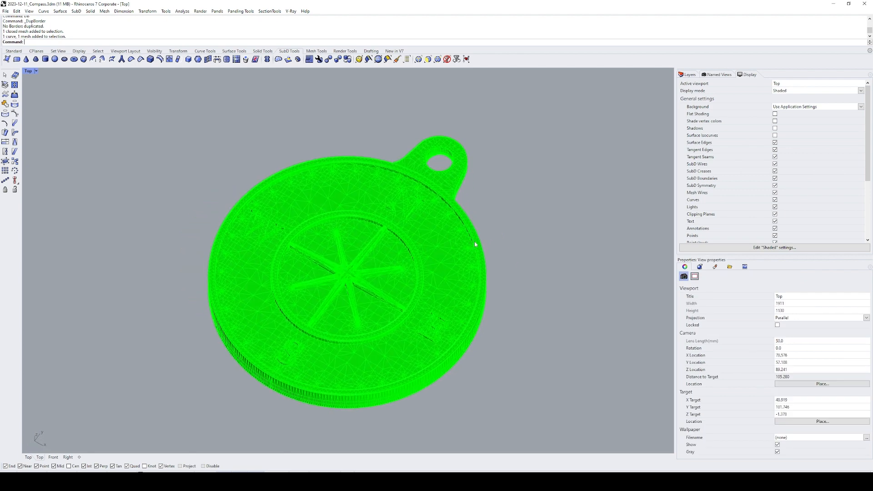
key(ctrl+alt+r)
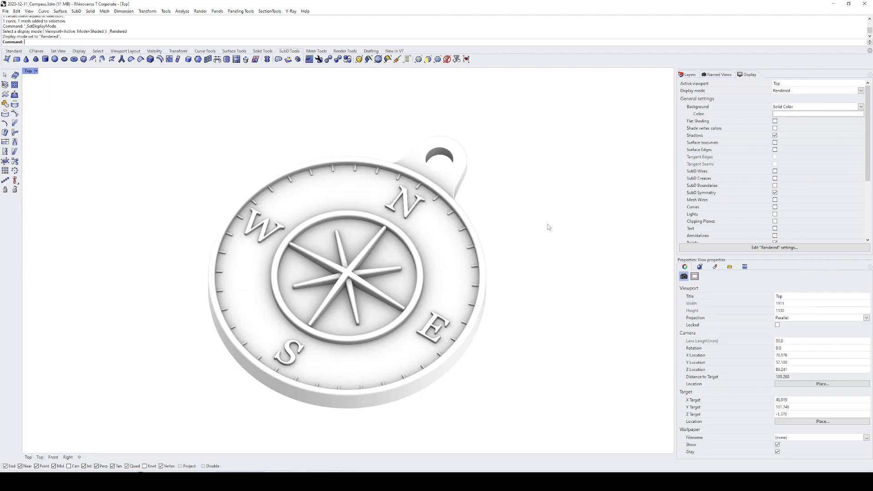